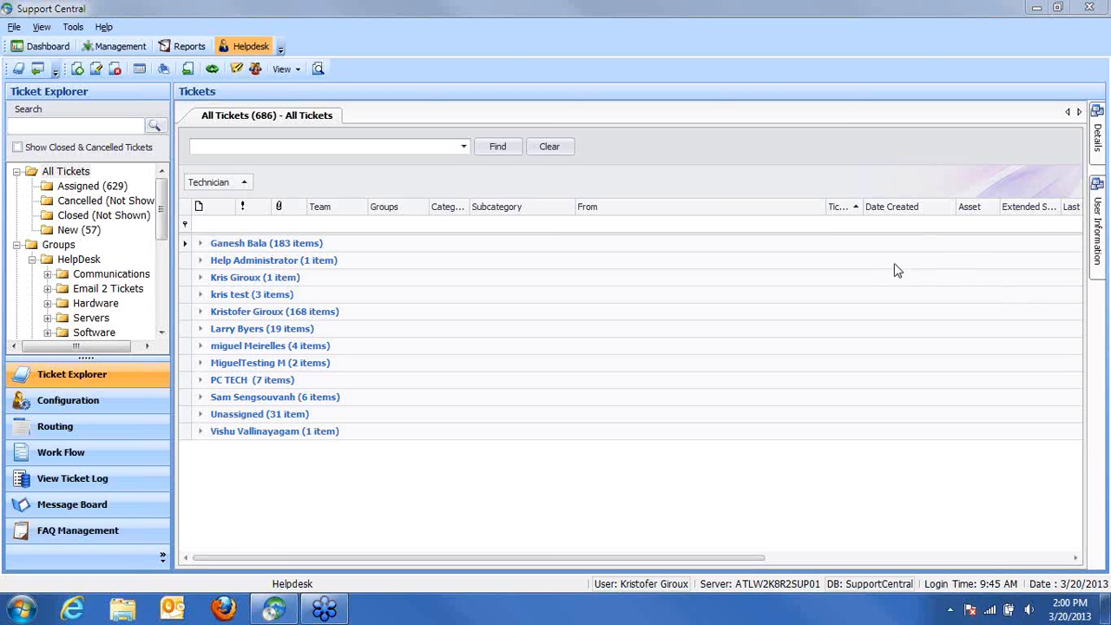
Step: Remove and restore the by-technician grouping, hiding and reshowing the group-by area
{"action": "left_click", "coordinate": [606, 13]}
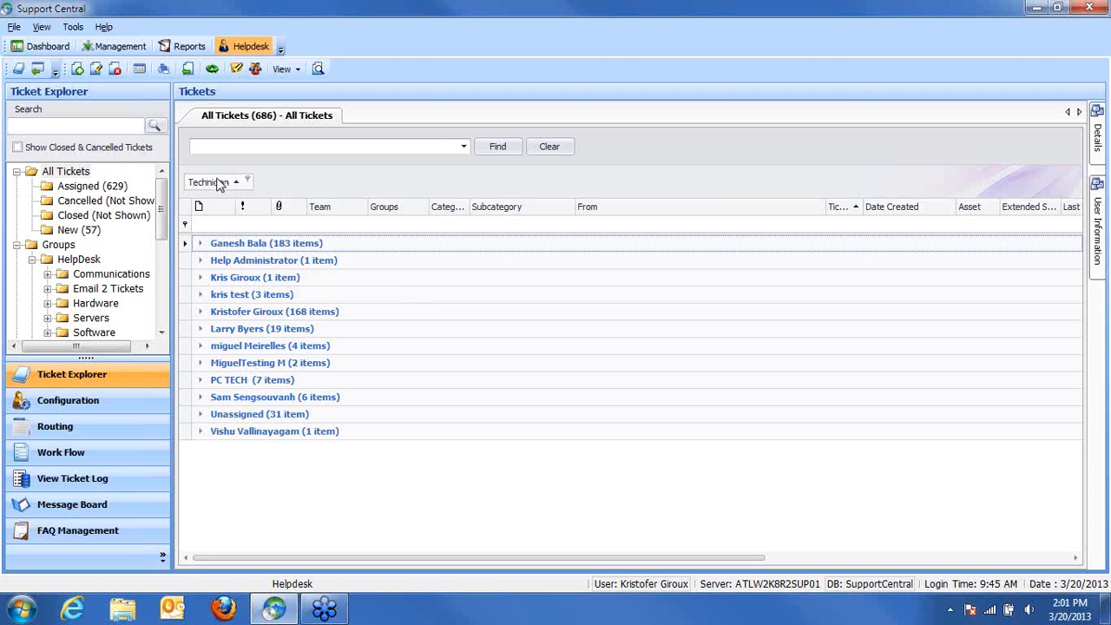
{"action": "left_click_drag", "start_coordinate": [220, 184], "coordinate": [315, 200]}
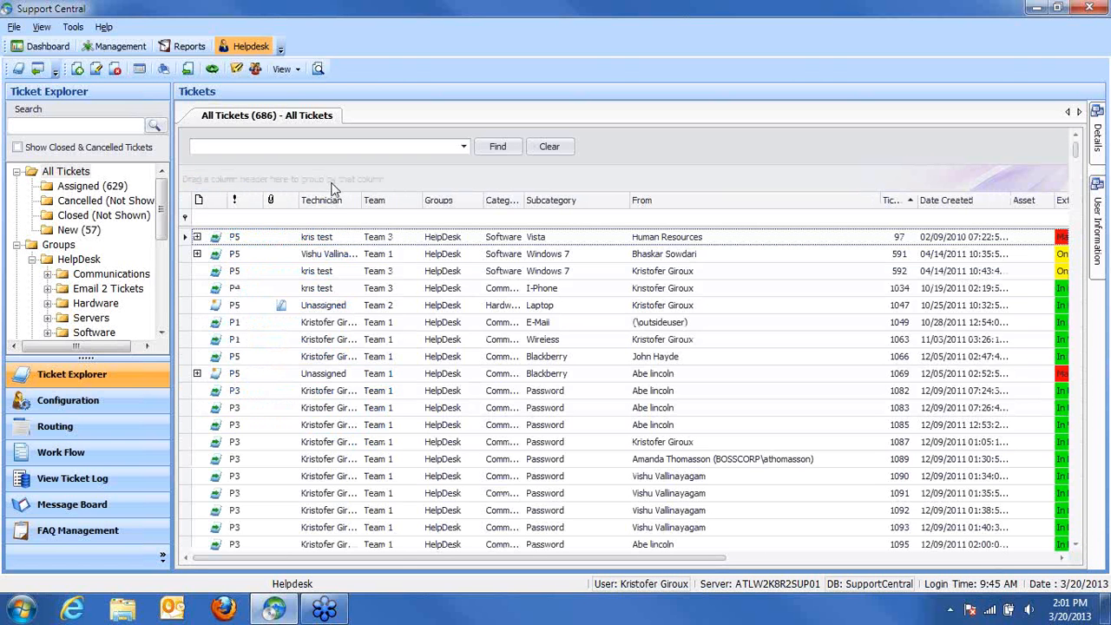
{"action": "right_click", "coordinate": [355, 204]}
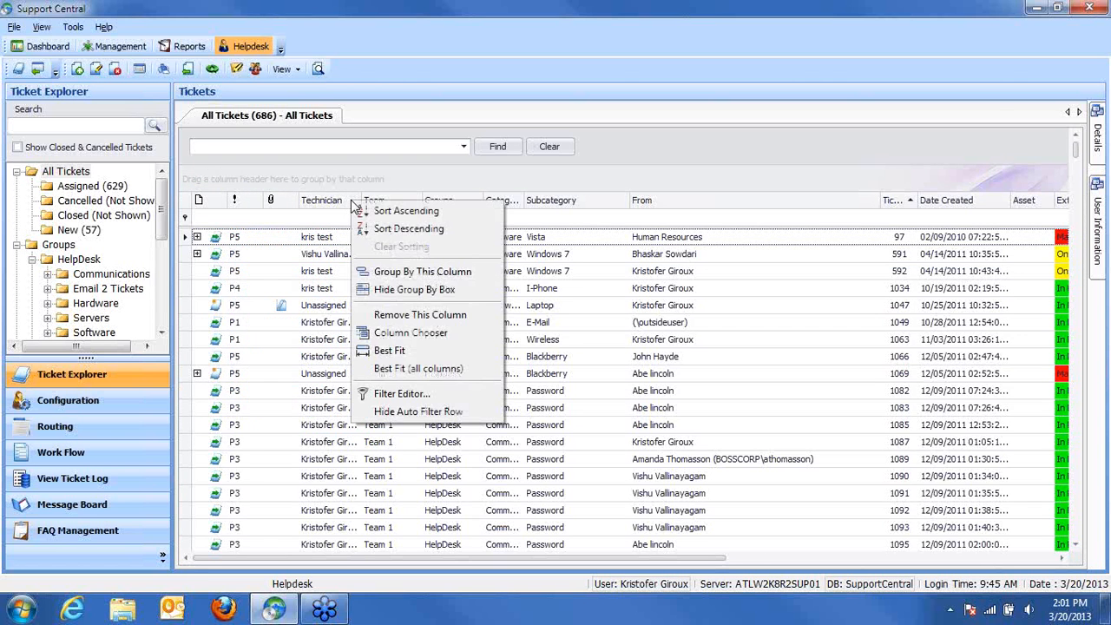
{"action": "left_click", "coordinate": [438, 296]}
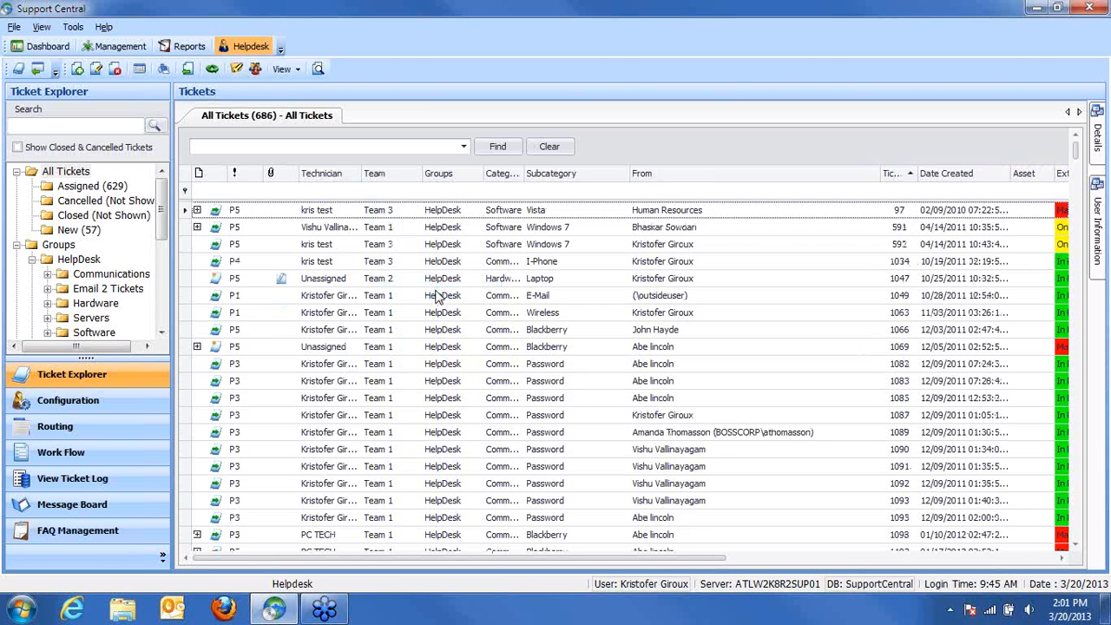
{"action": "right_click", "coordinate": [341, 178]}
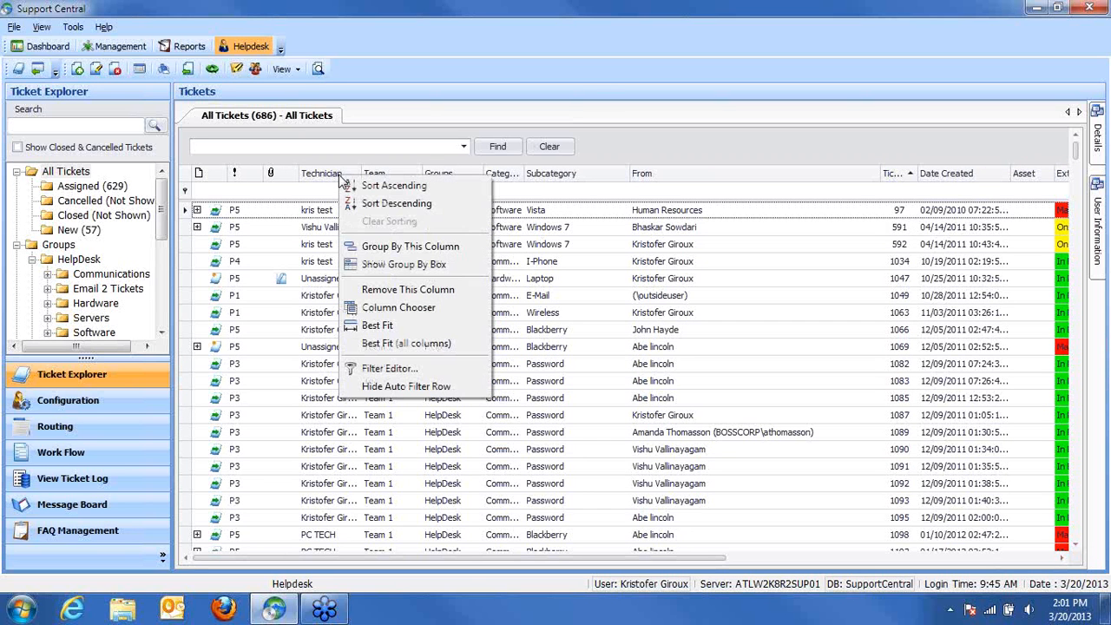
{"action": "left_click", "coordinate": [411, 265]}
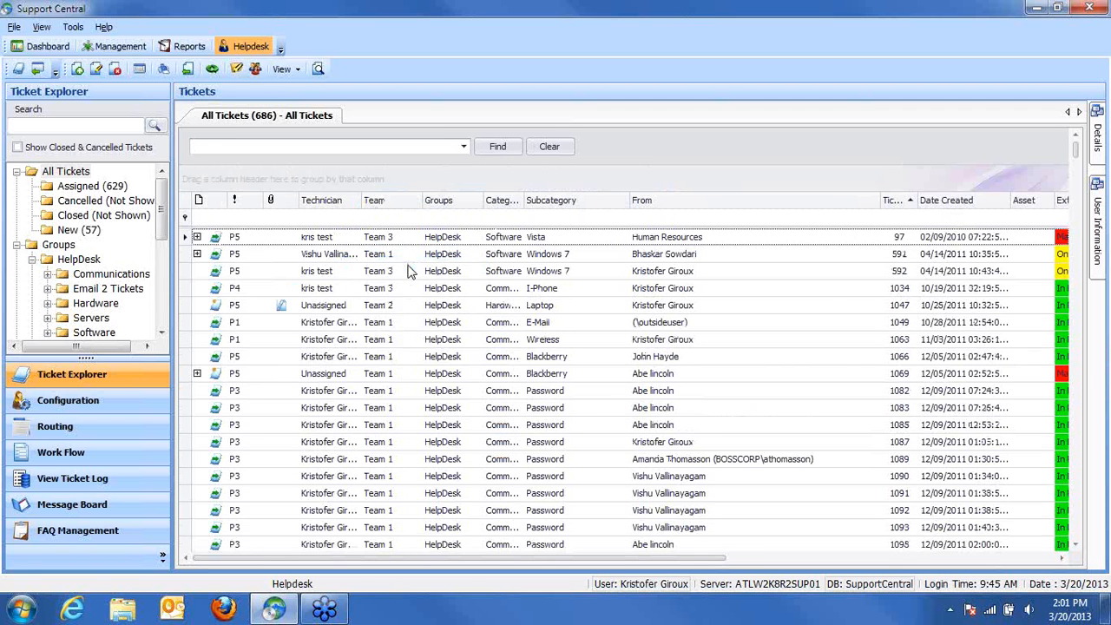
{"action": "left_click_drag", "start_coordinate": [339, 208], "coordinate": [260, 183]}
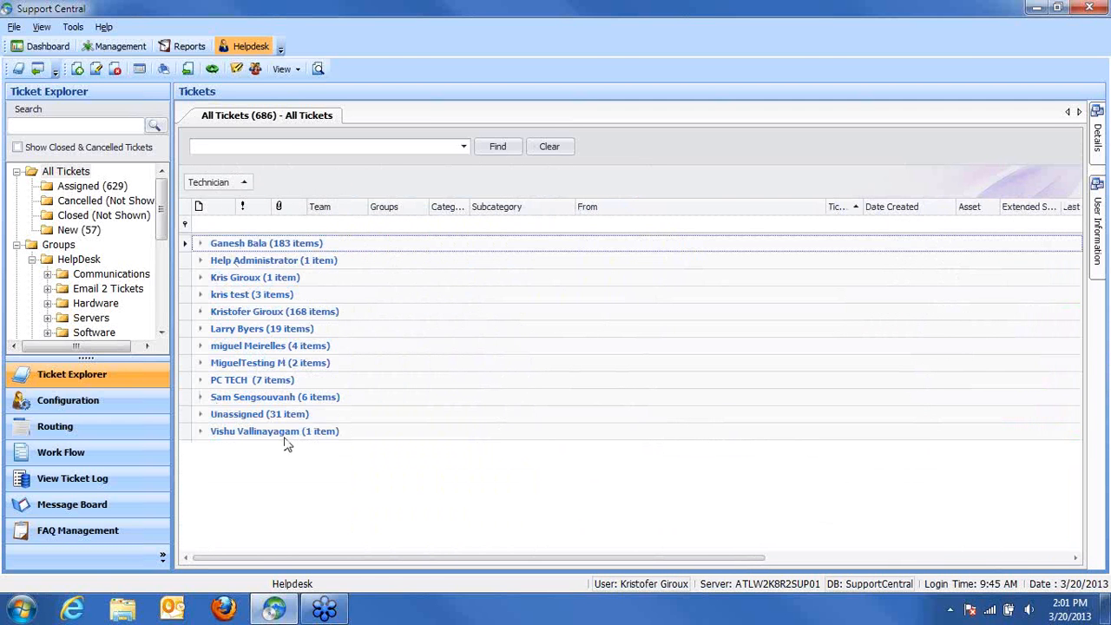
Step: Filter the ticket list to a single technician, then clear the filter
{"action": "left_click", "coordinate": [248, 182]}
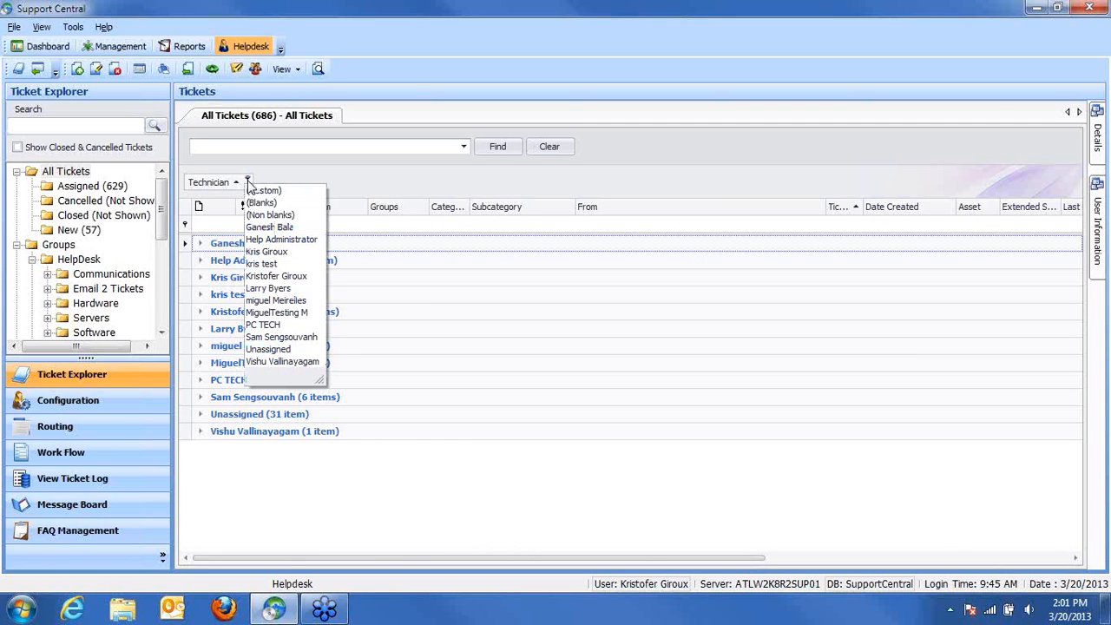
{"action": "left_click", "coordinate": [286, 276]}
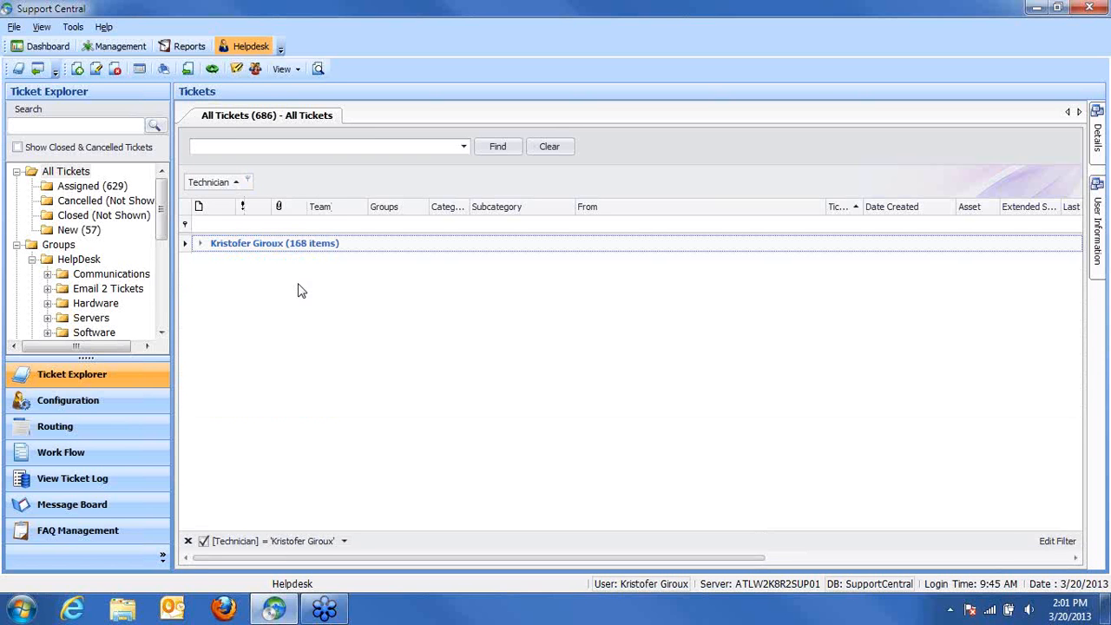
{"action": "left_click", "coordinate": [188, 542]}
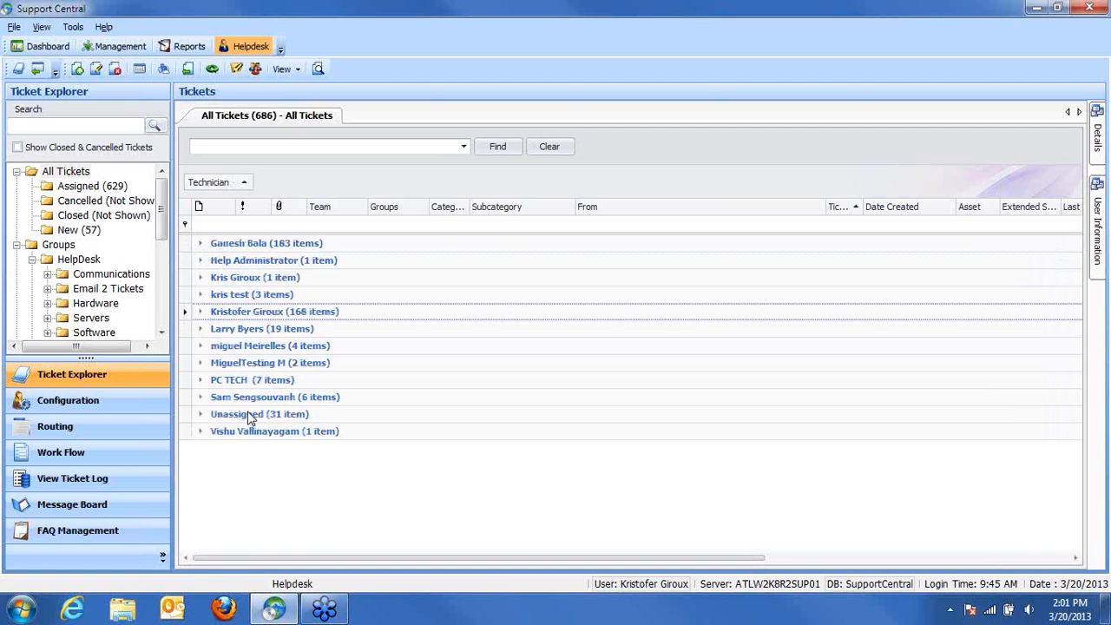
Step: Browse the configuration settings and FAQ knowledge base, then return to the ticket list
{"action": "left_click", "coordinate": [74, 406]}
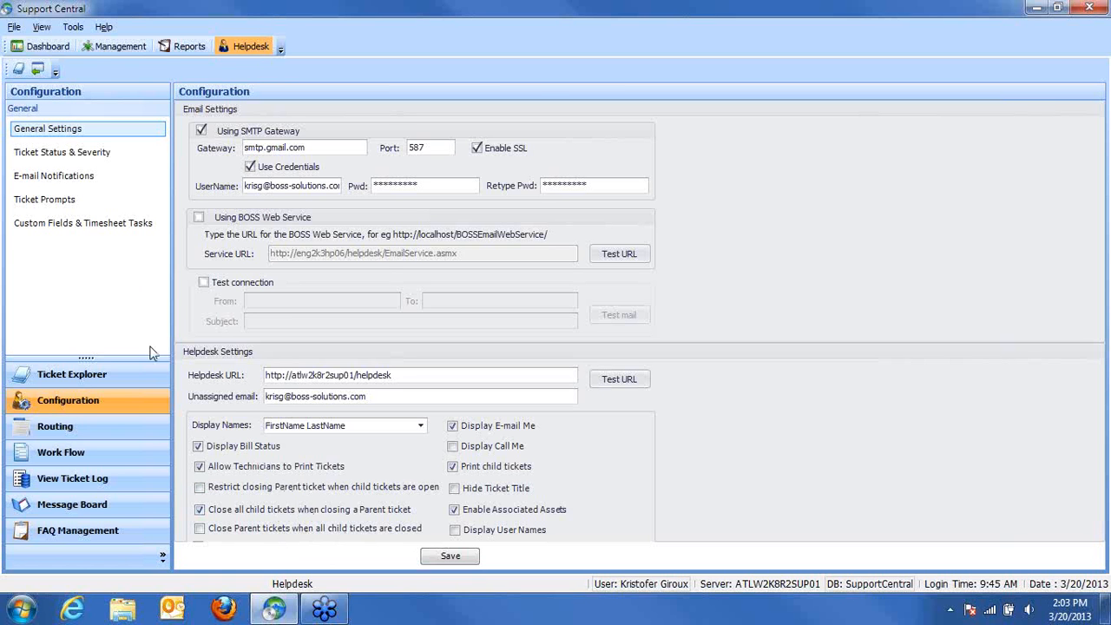
{"action": "left_click", "coordinate": [87, 381]}
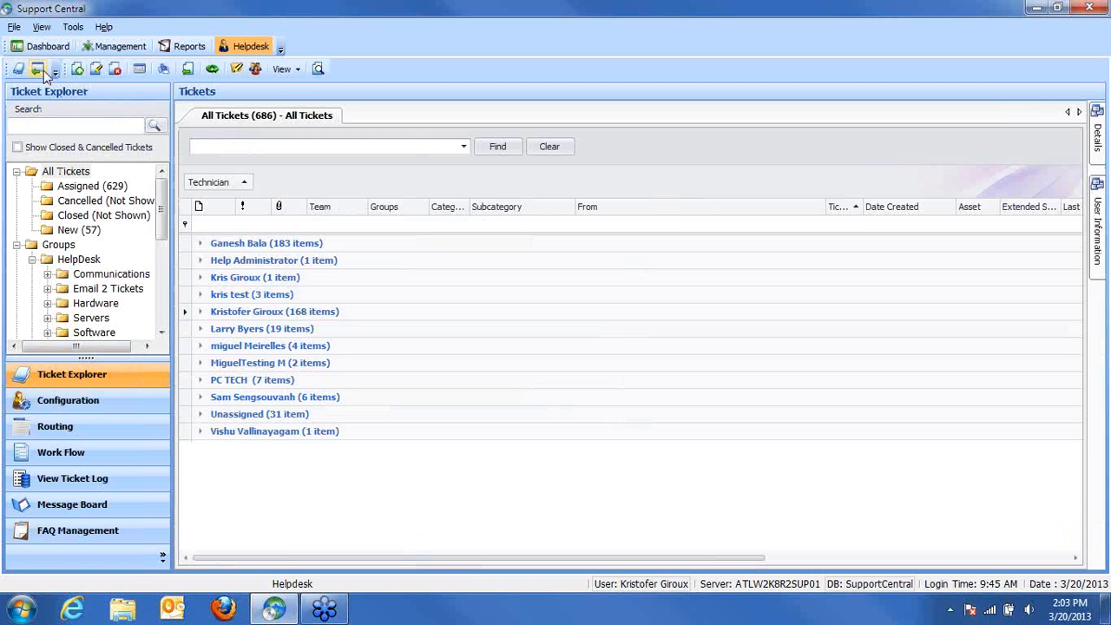
{"action": "left_click", "coordinate": [62, 528]}
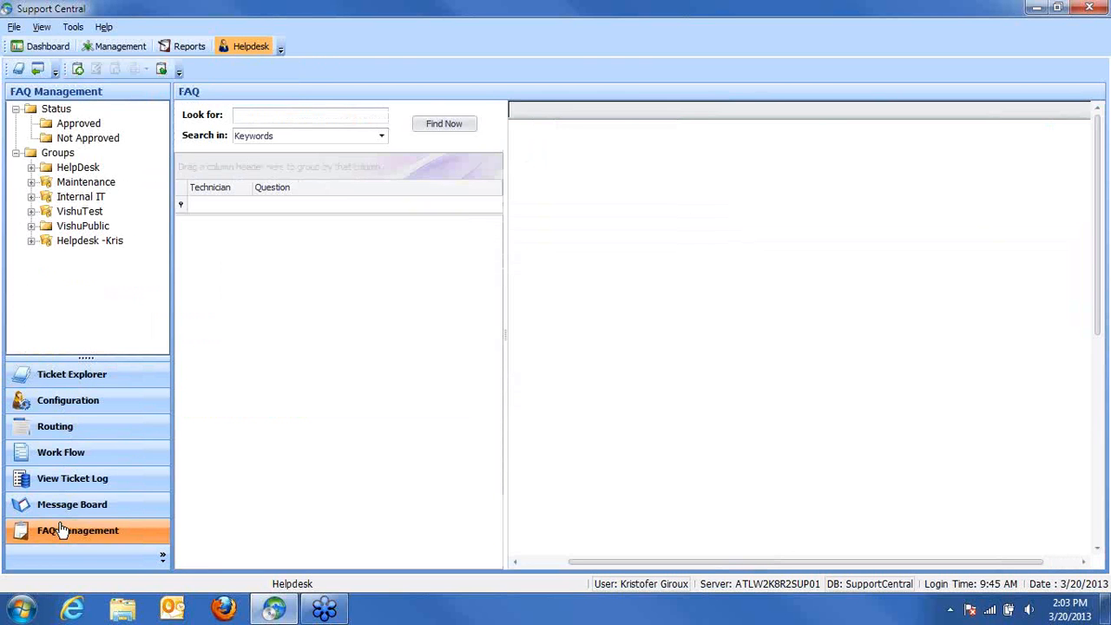
{"action": "left_click", "coordinate": [18, 70]}
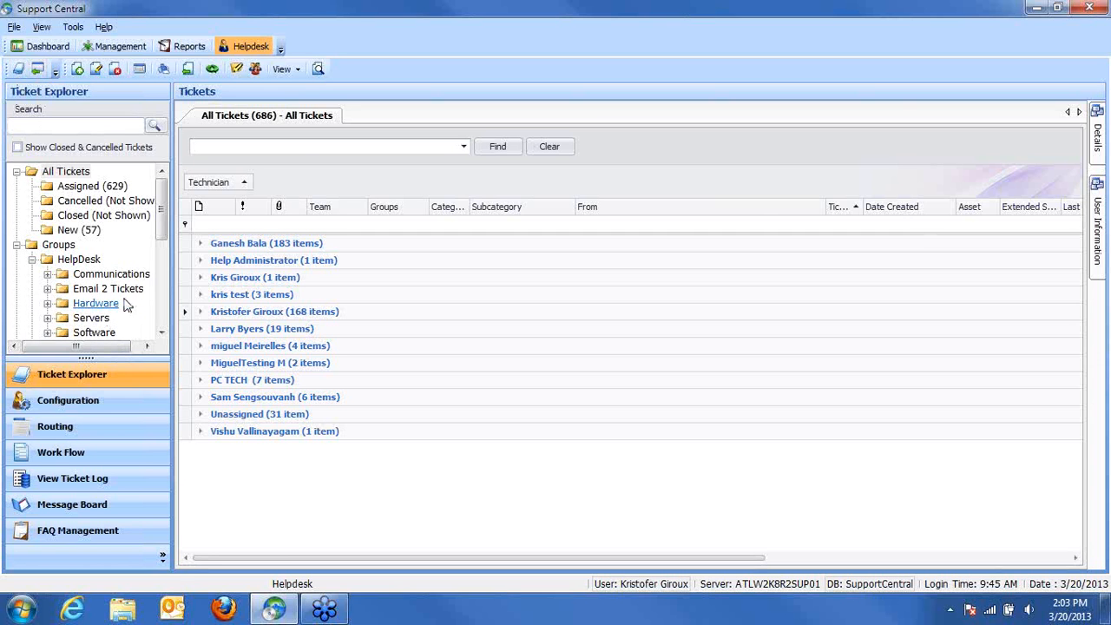
{"action": "left_click", "coordinate": [37, 69]}
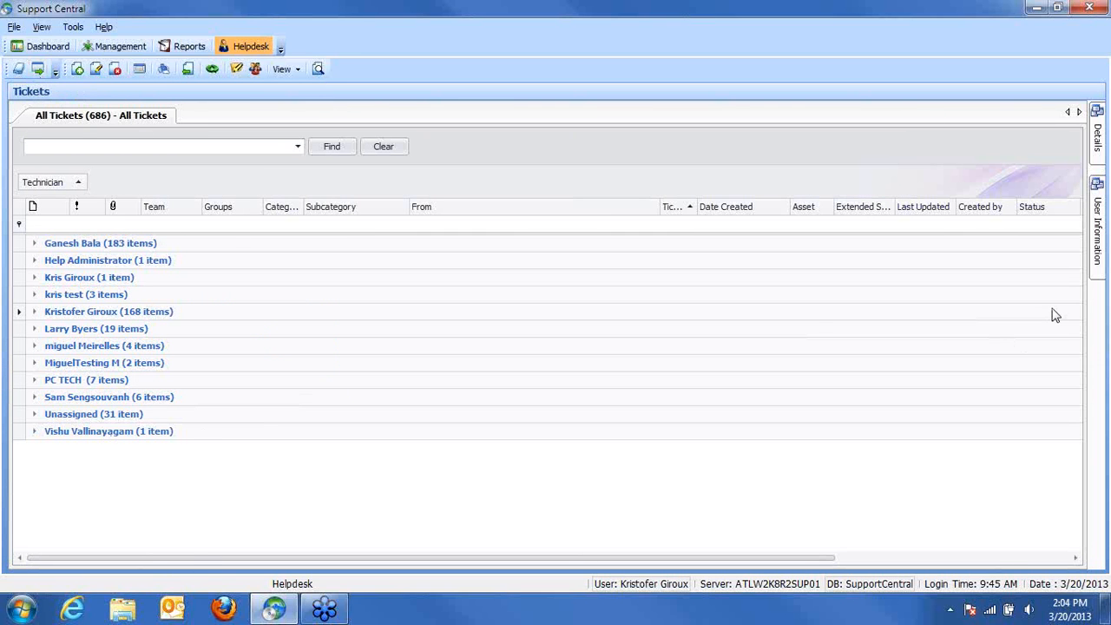
{"action": "left_click", "coordinate": [37, 69]}
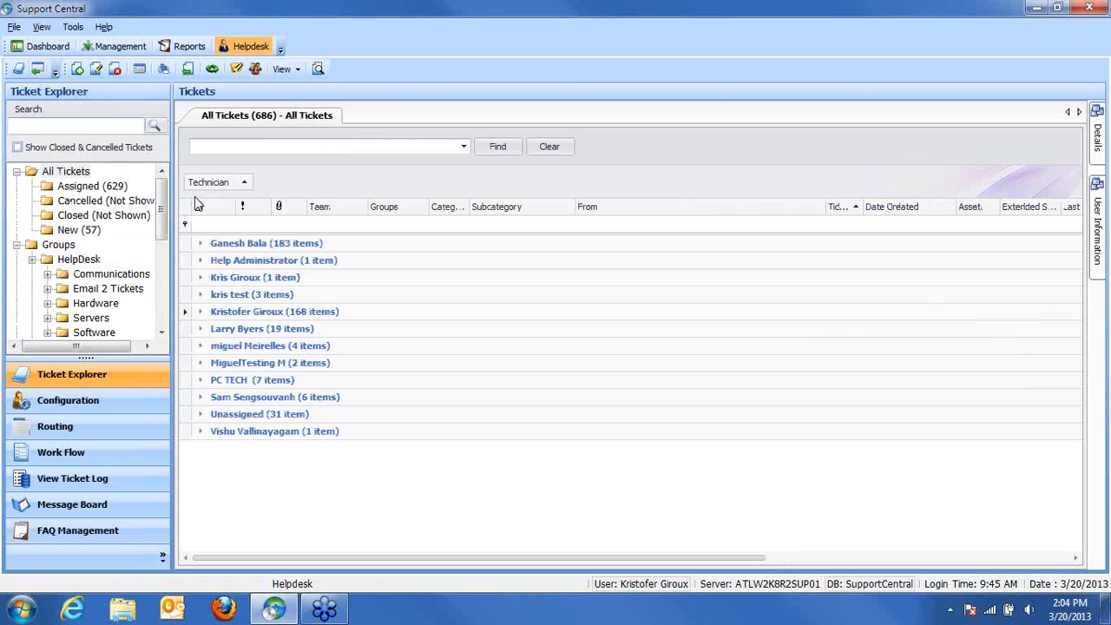
Step: Start a new ticket from the Internet template and set its requesting user
{"action": "left_click", "coordinate": [78, 70]}
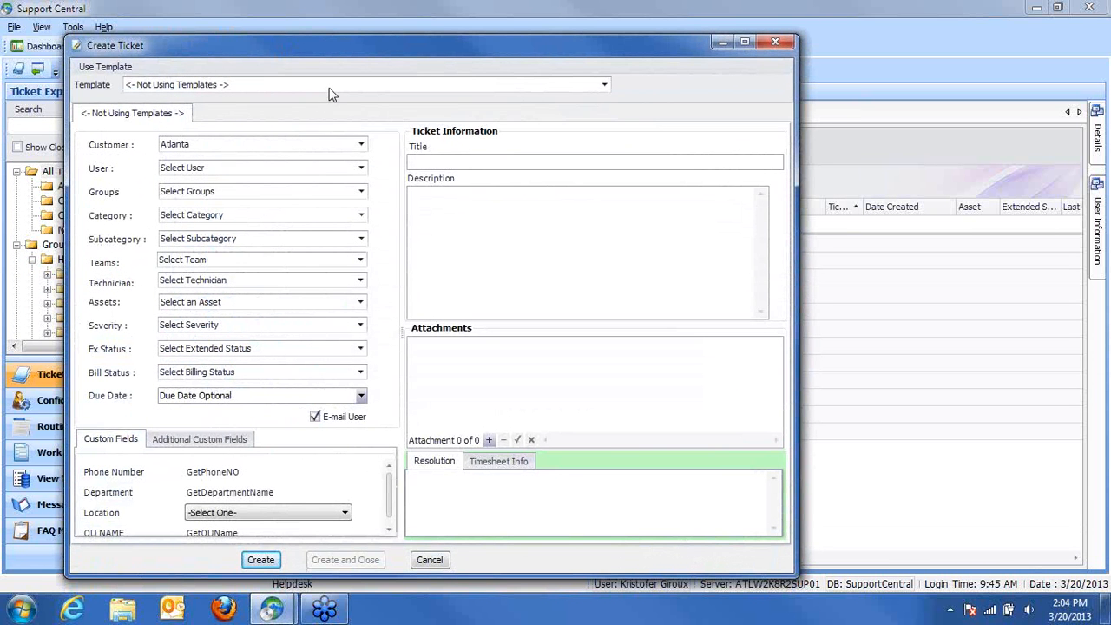
{"action": "left_click", "coordinate": [329, 88]}
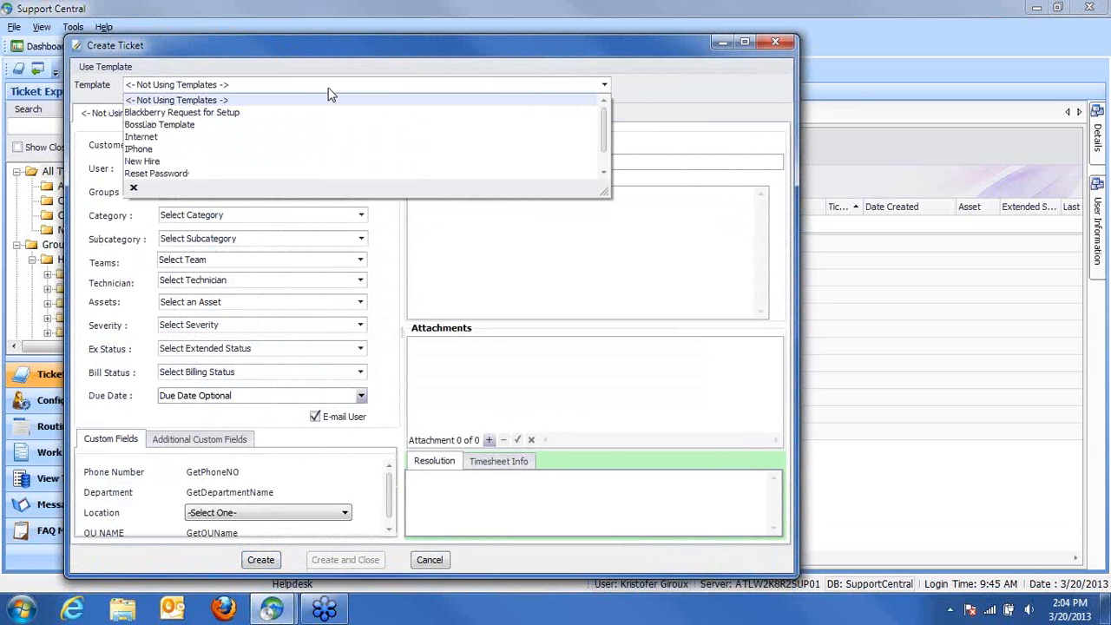
{"action": "left_click", "coordinate": [155, 138]}
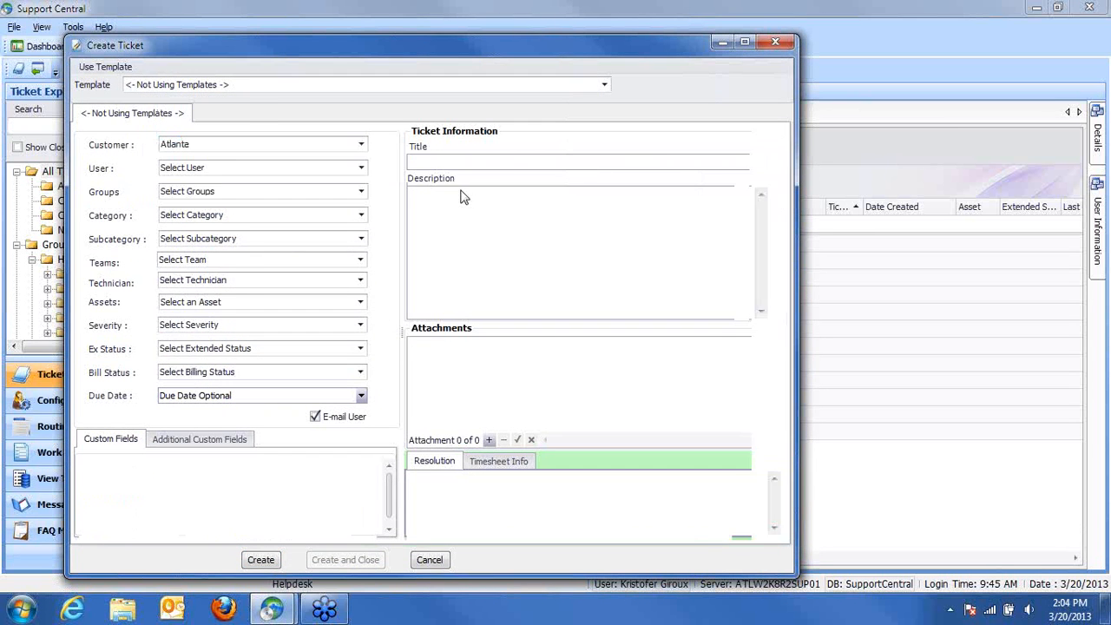
{"action": "left_click", "coordinate": [362, 168]}
{"action": "left_click", "coordinate": [217, 293]}
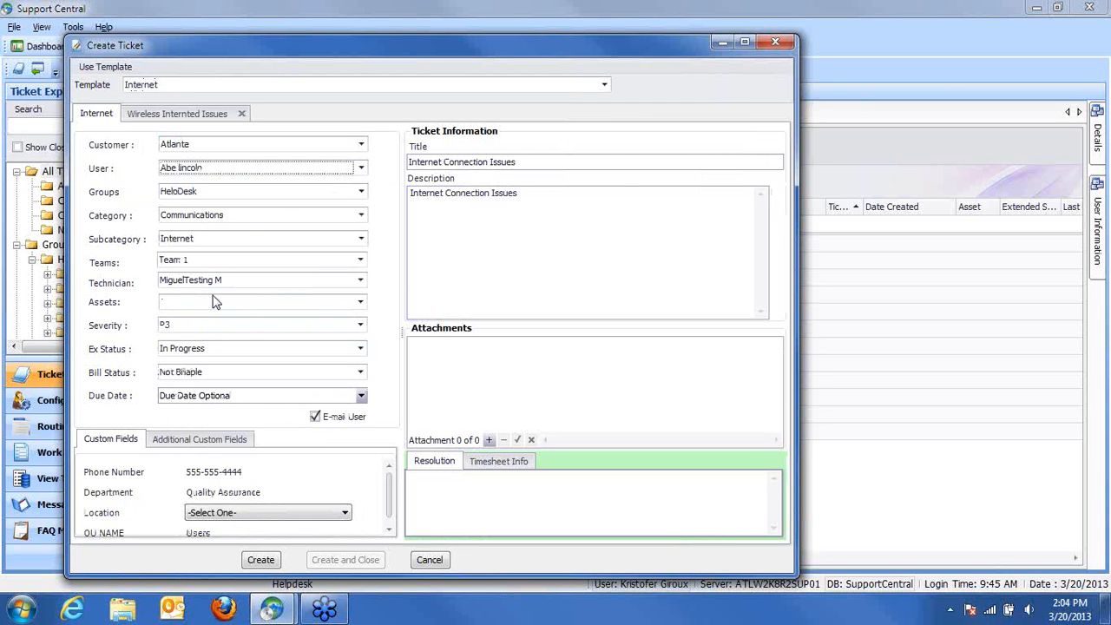
Step: Attach asset ATLVIS103 to the ticket and submit it
{"action": "left_click", "coordinate": [362, 304]}
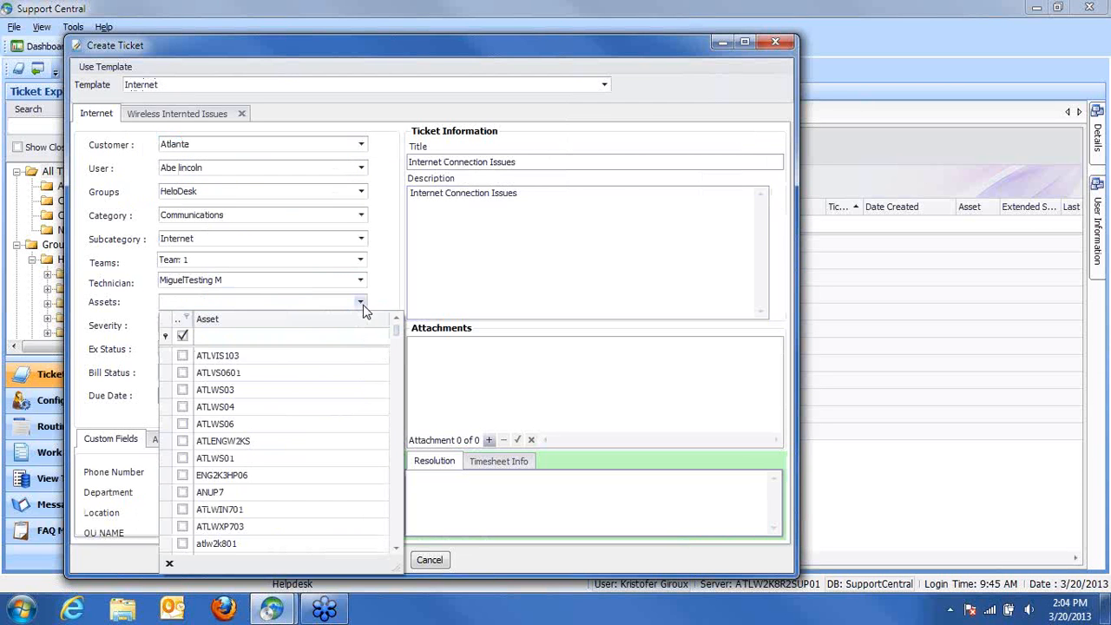
{"action": "left_click", "coordinate": [182, 336]}
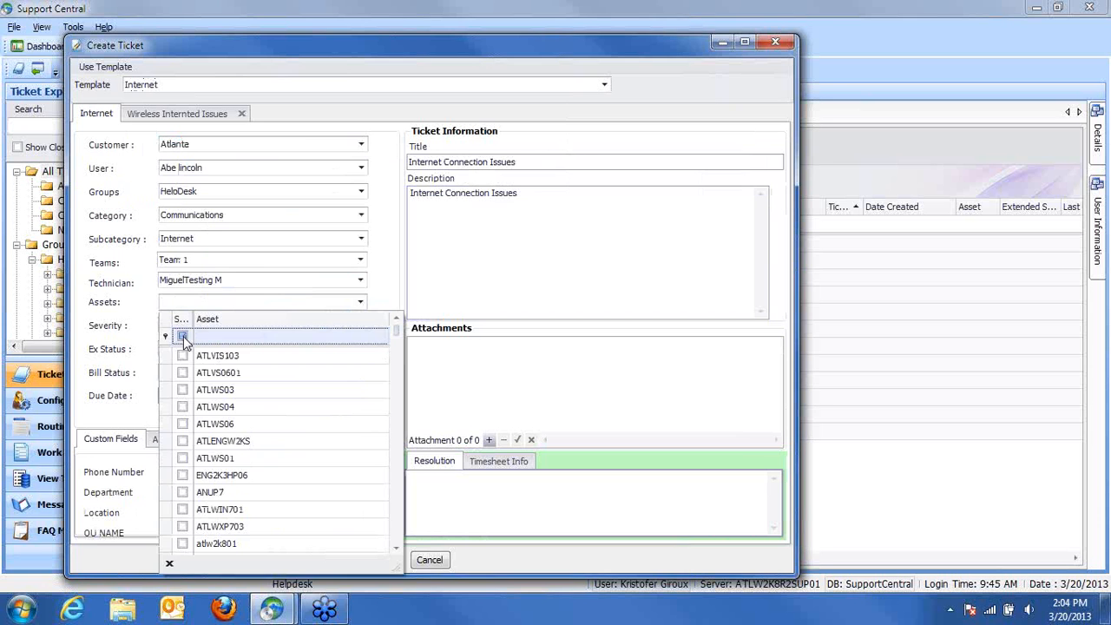
{"action": "left_click_drag", "start_coordinate": [342, 53], "coordinate": [356, 25]}
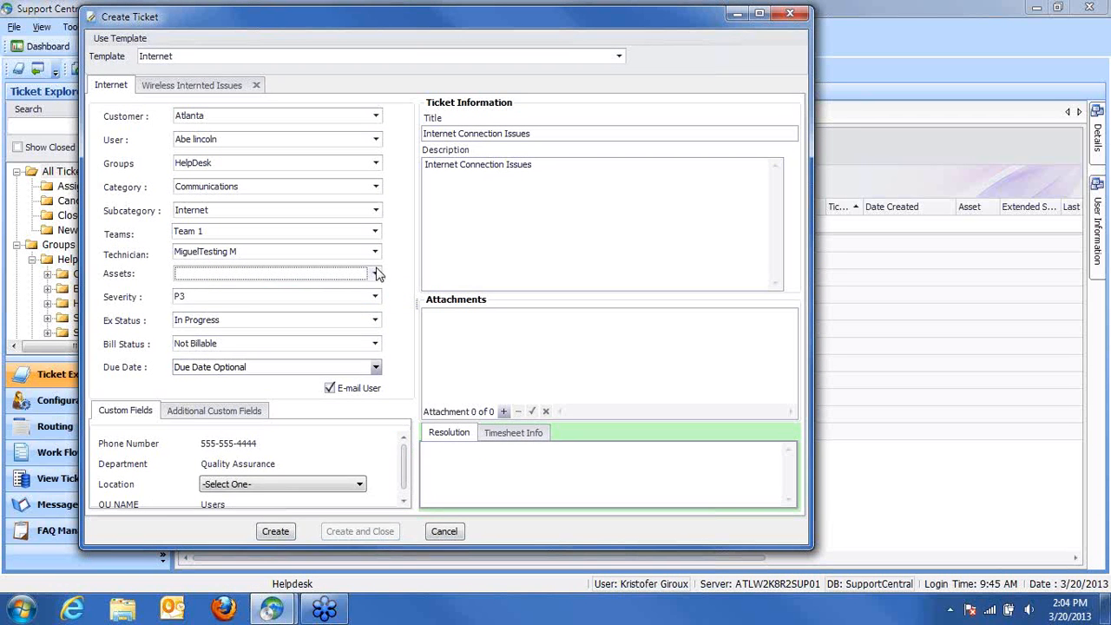
{"action": "left_click", "coordinate": [375, 272]}
{"action": "left_click", "coordinate": [197, 307]}
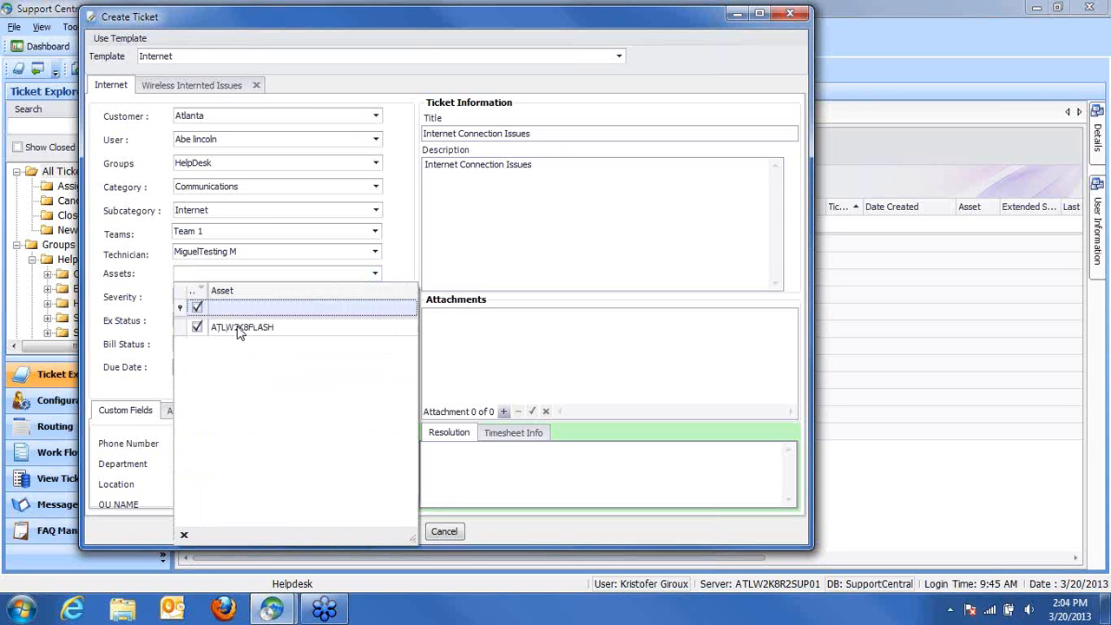
{"action": "left_click", "coordinate": [198, 308]}
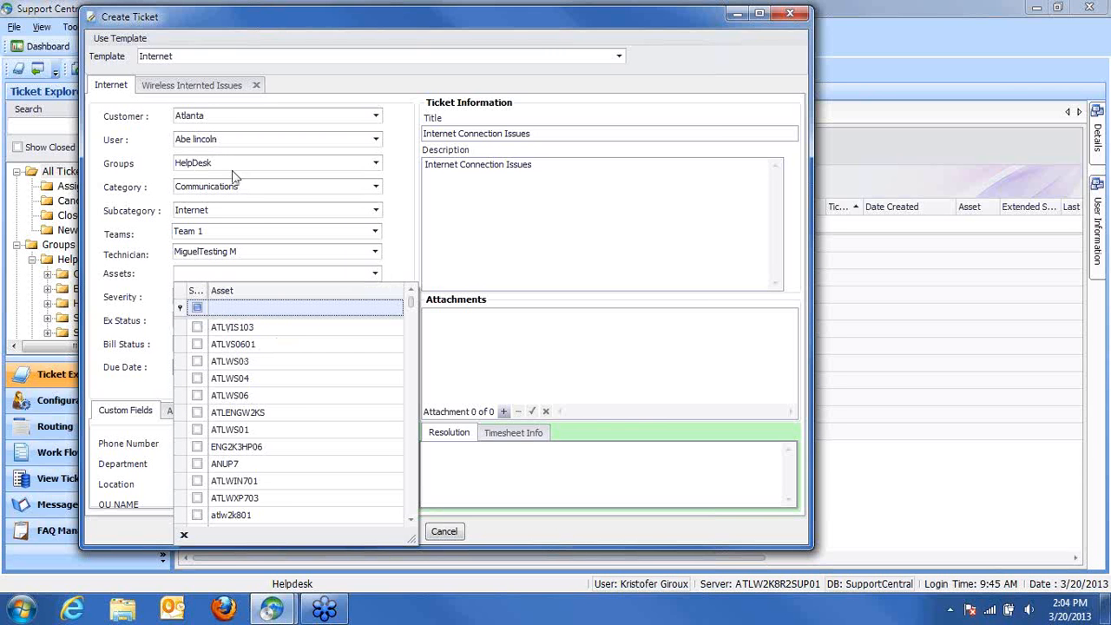
{"action": "left_click", "coordinate": [198, 328]}
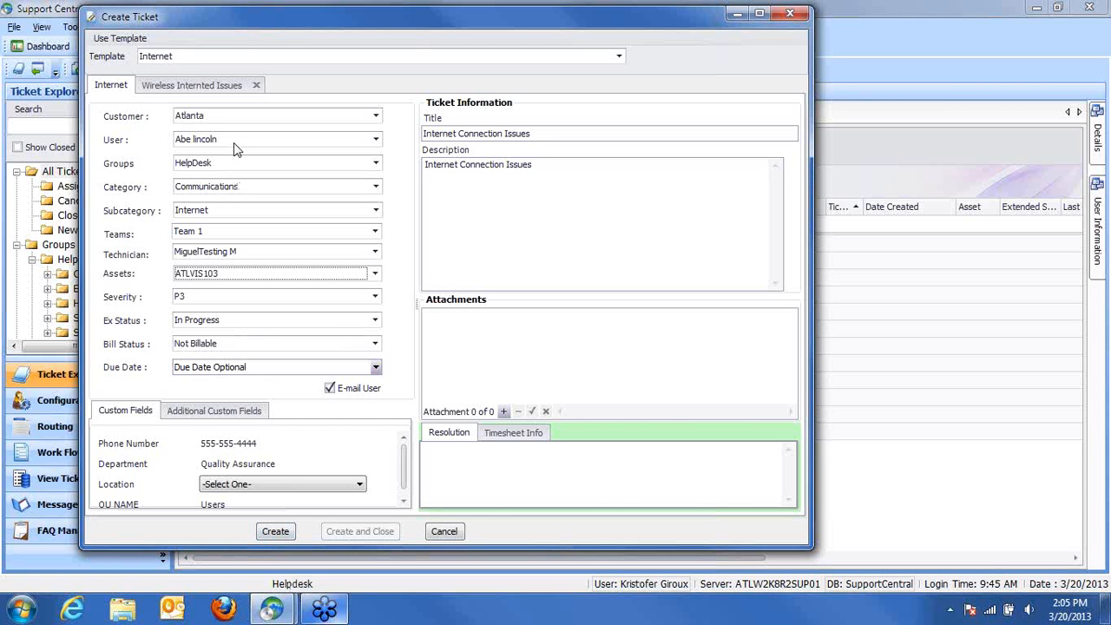
{"action": "left_click", "coordinate": [267, 531]}
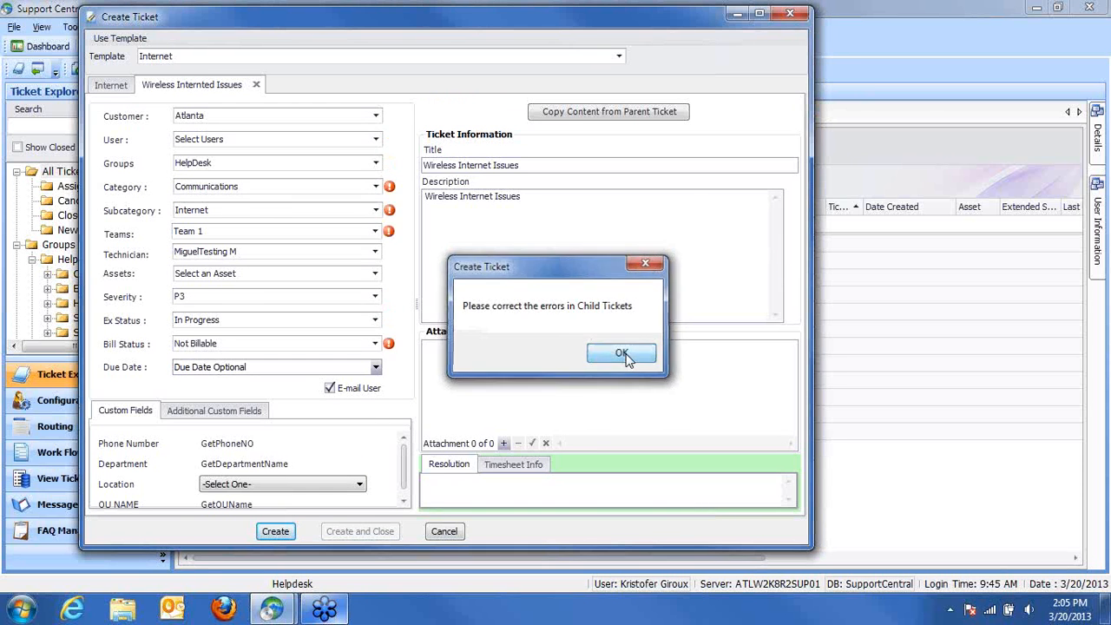
Step: Fix the child ticket by setting its requesting user and asset ATLVIS103
{"action": "left_click", "coordinate": [621, 353]}
{"action": "left_click", "coordinate": [373, 140]}
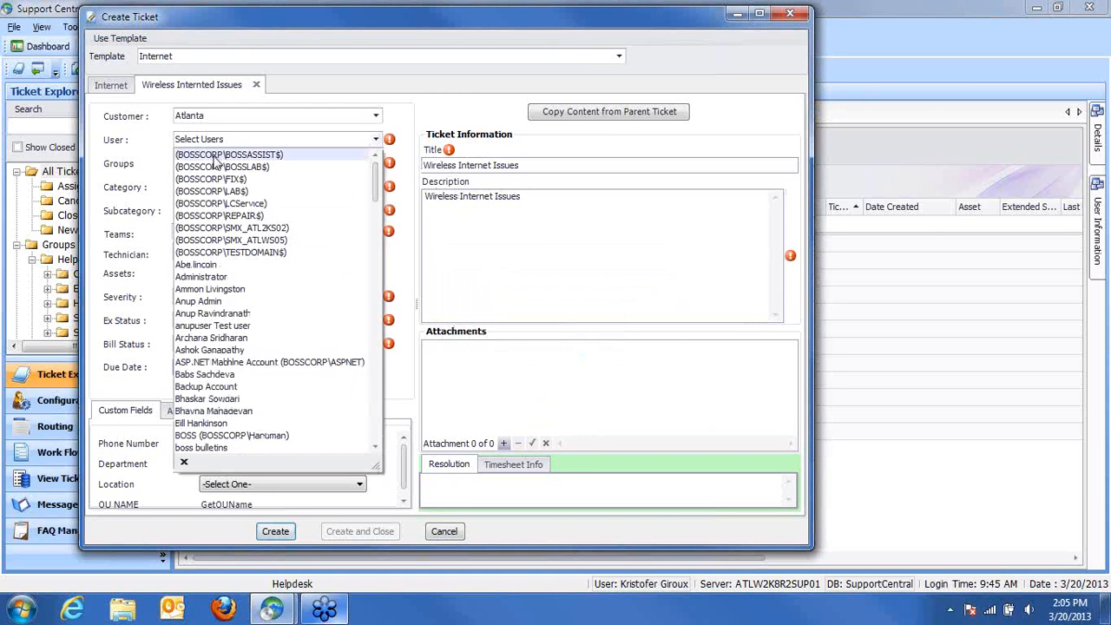
{"action": "left_click", "coordinate": [198, 266]}
{"action": "left_click", "coordinate": [208, 274]}
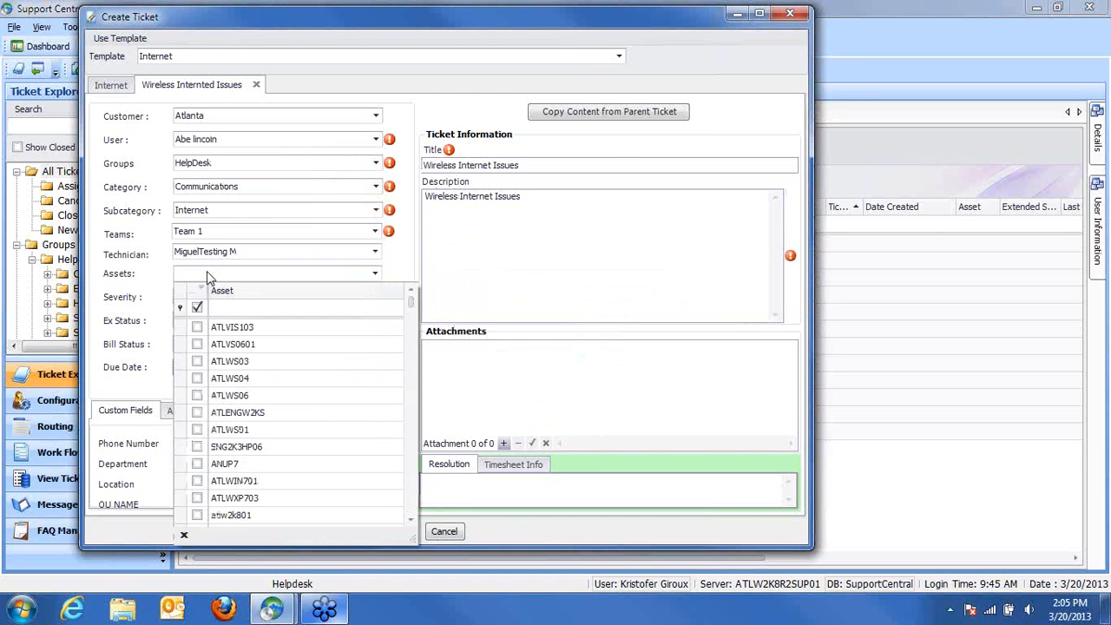
{"action": "left_click", "coordinate": [198, 327]}
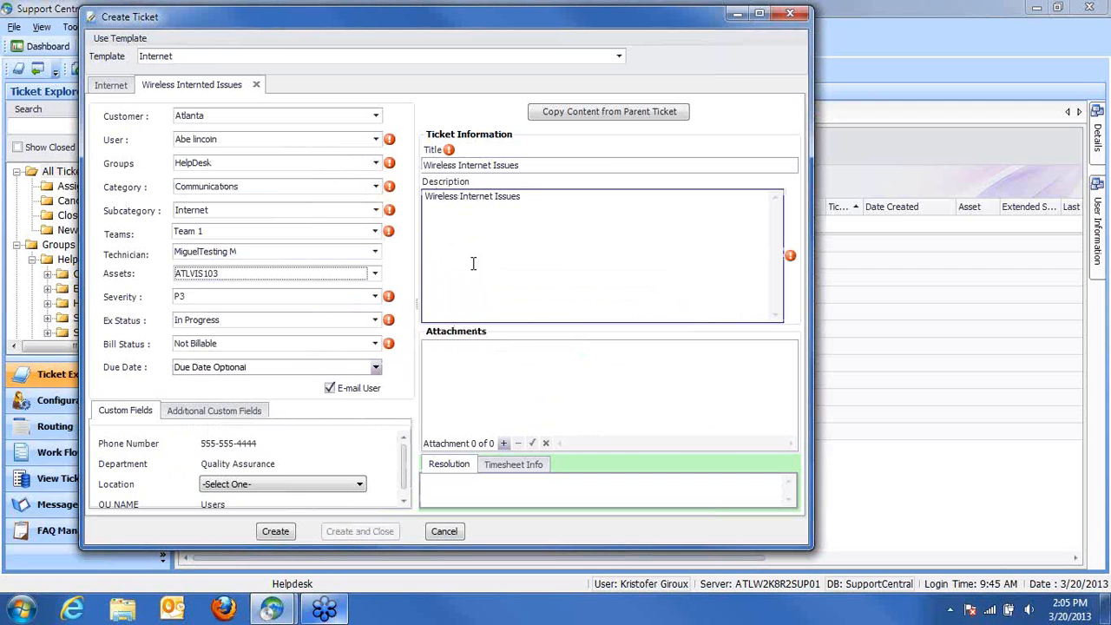
{"action": "left_click", "coordinate": [532, 165]}
Step: Resubmit the ticket and acknowledge the due-date notice for 3/21/2013 2:01 PM
{"action": "left_click", "coordinate": [275, 531]}
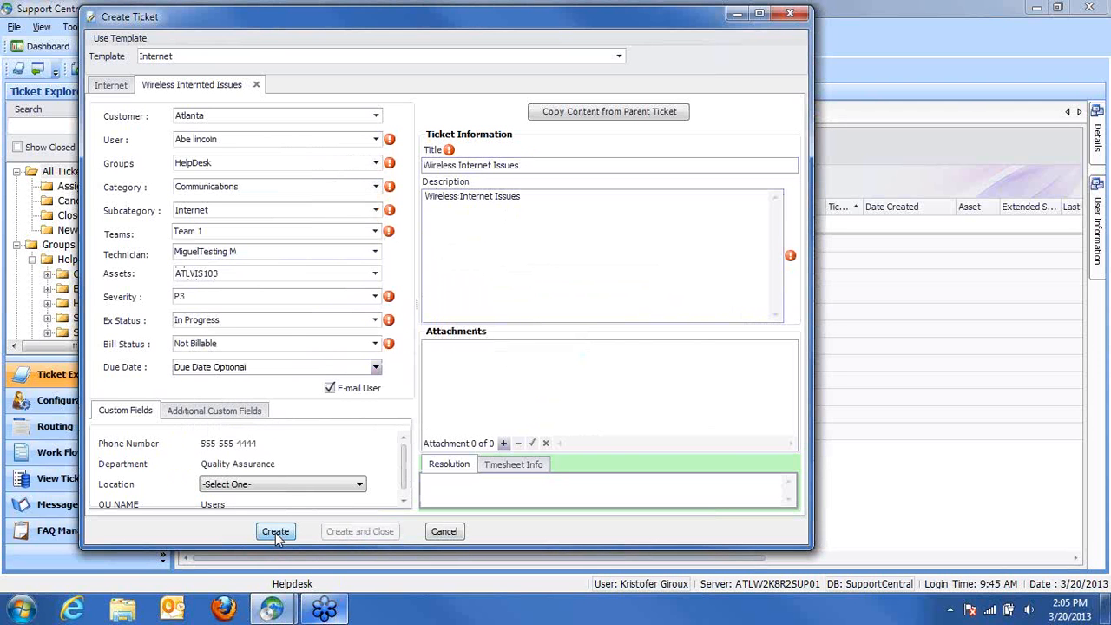
{"action": "left_click", "coordinate": [650, 360]}
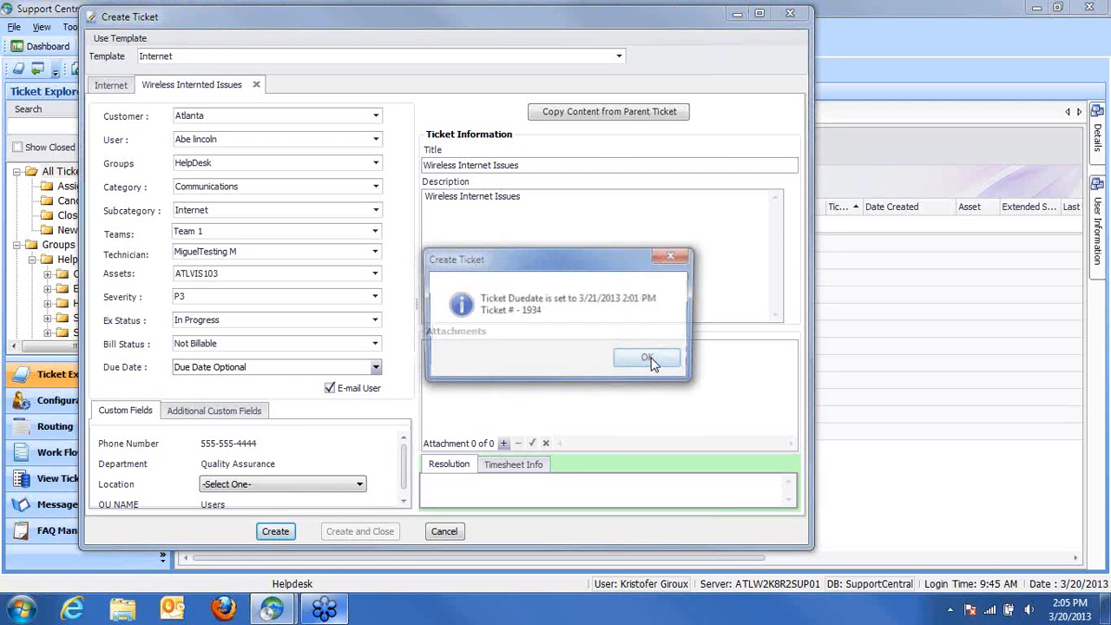
{"action": "left_click", "coordinate": [651, 361]}
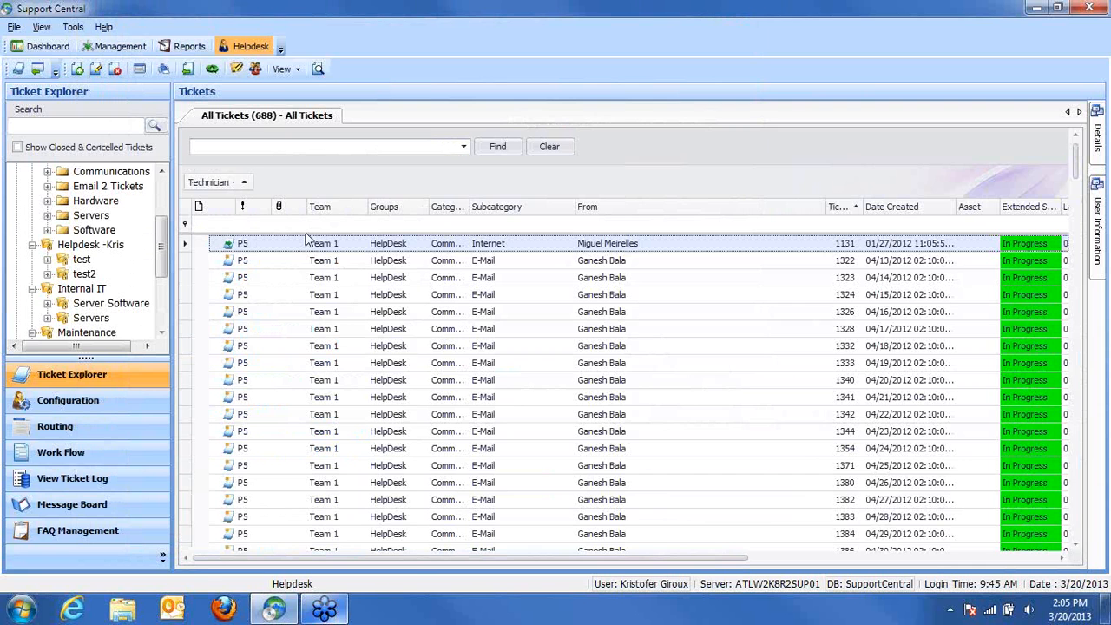
{"action": "left_click", "coordinate": [104, 400]}
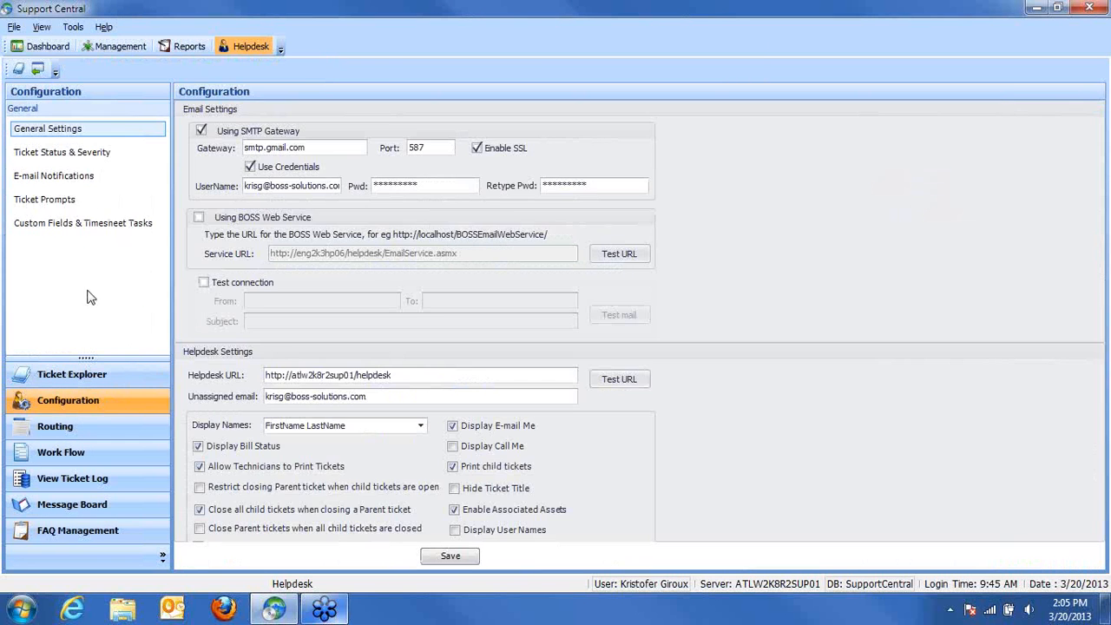
{"action": "left_click", "coordinate": [76, 180]}
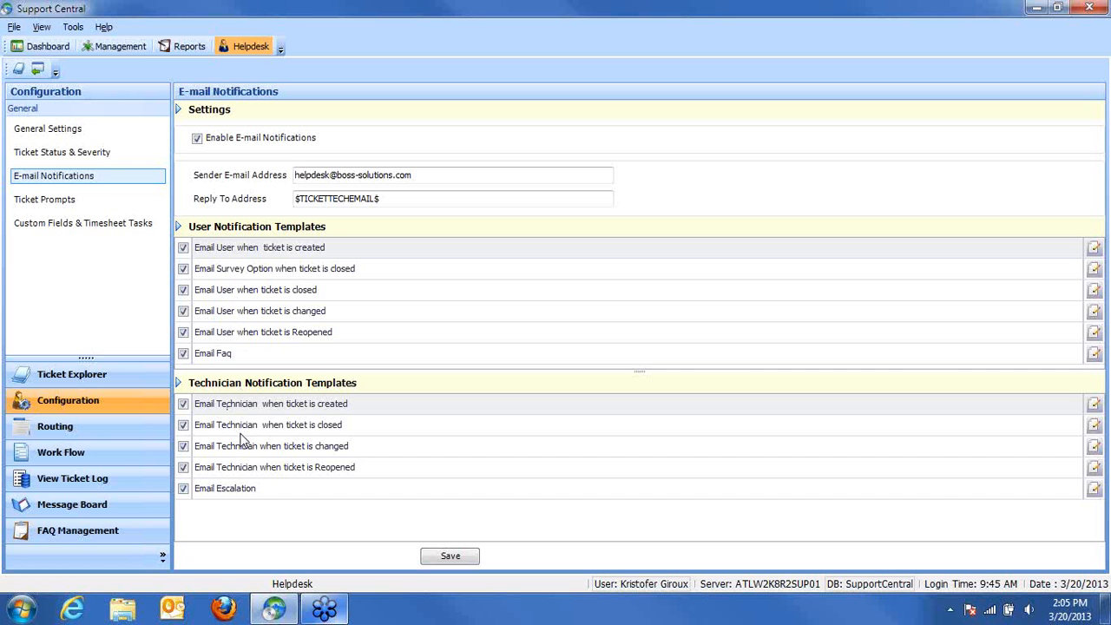
{"action": "left_click", "coordinate": [91, 374]}
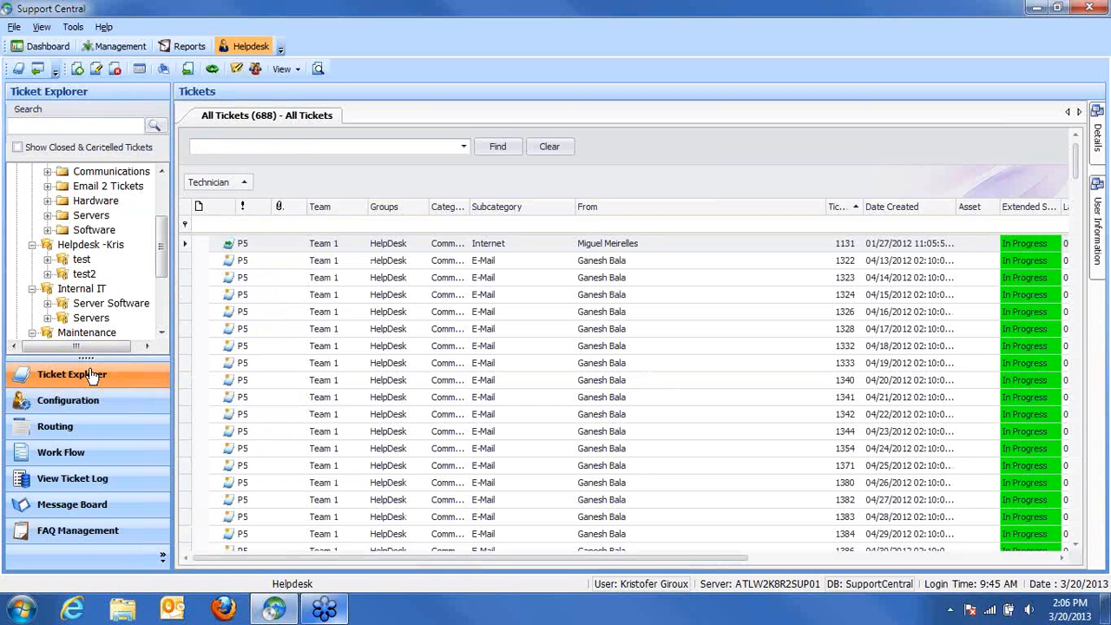
{"action": "double_click", "coordinate": [443, 250]}
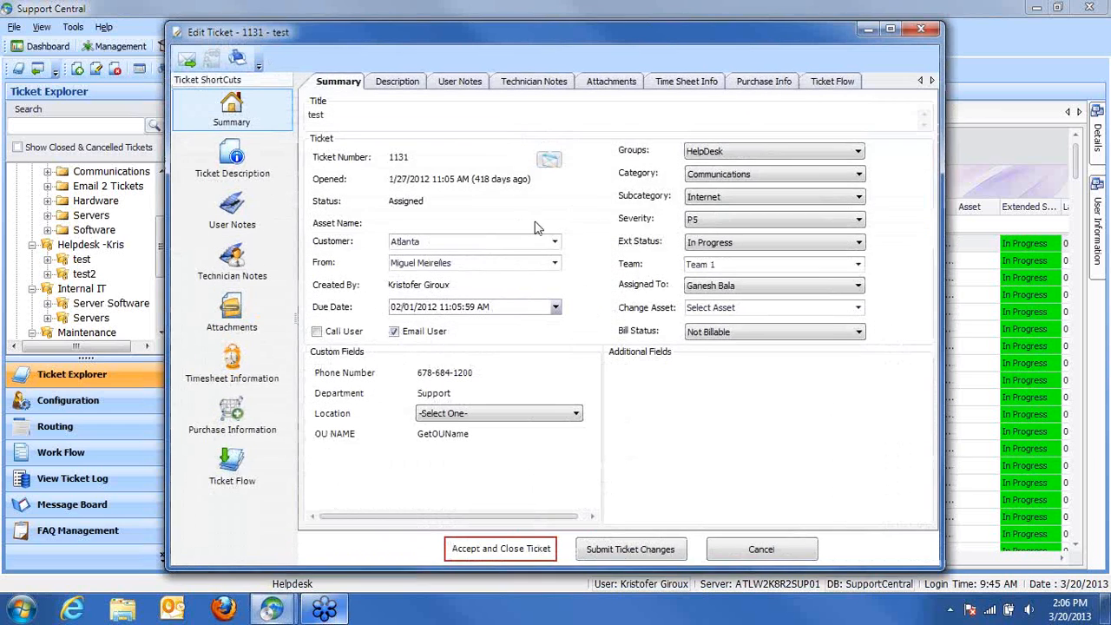
{"action": "left_click_drag", "start_coordinate": [749, 43], "coordinate": [649, 41]}
{"action": "left_click", "coordinate": [735, 83]}
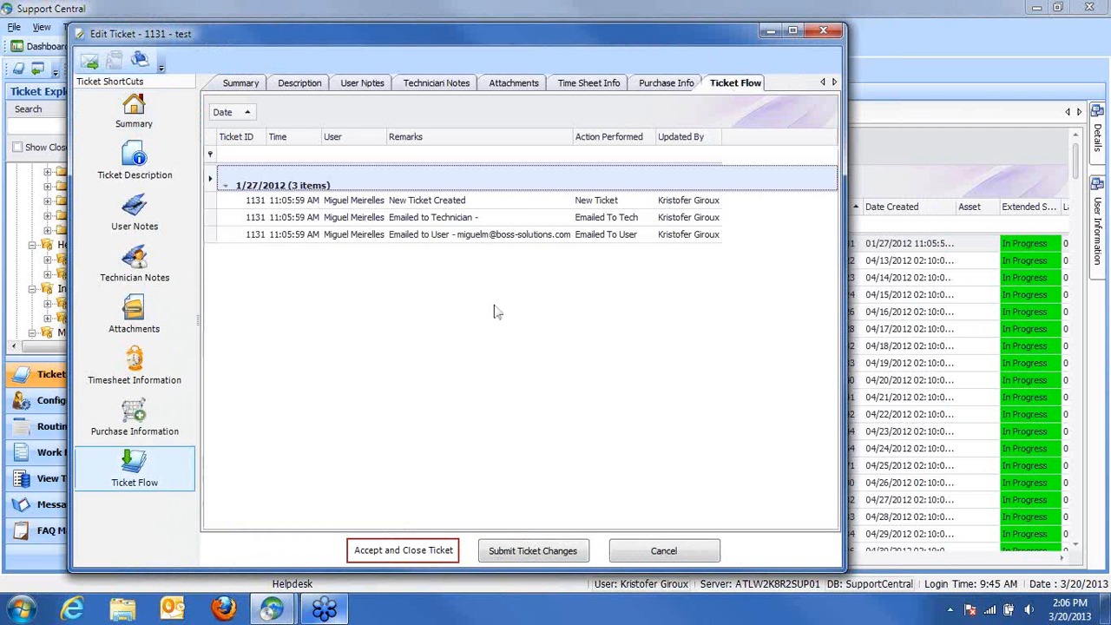
{"action": "left_click", "coordinate": [434, 224]}
{"action": "left_click", "coordinate": [443, 243]}
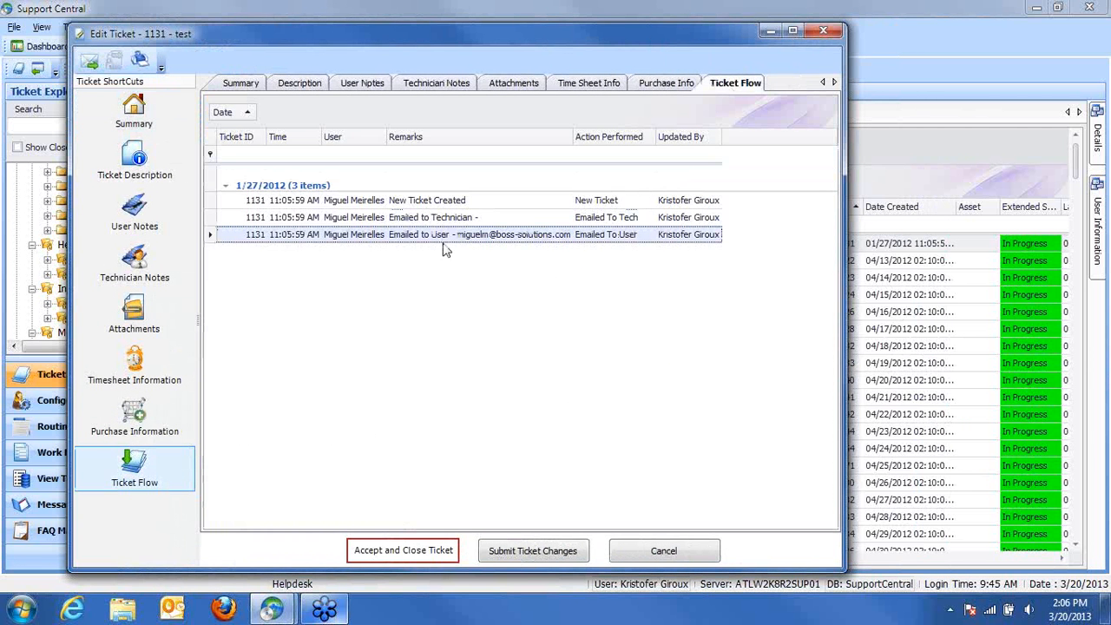
{"action": "left_click", "coordinate": [453, 219]}
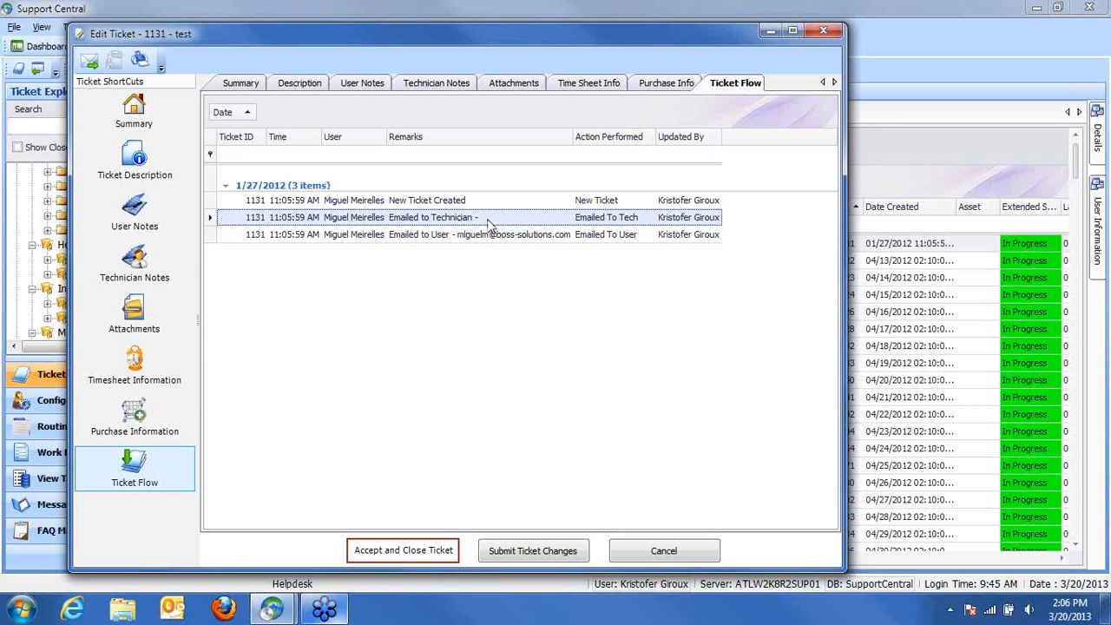
{"action": "left_click", "coordinate": [242, 84]}
{"action": "left_click", "coordinate": [688, 543]}
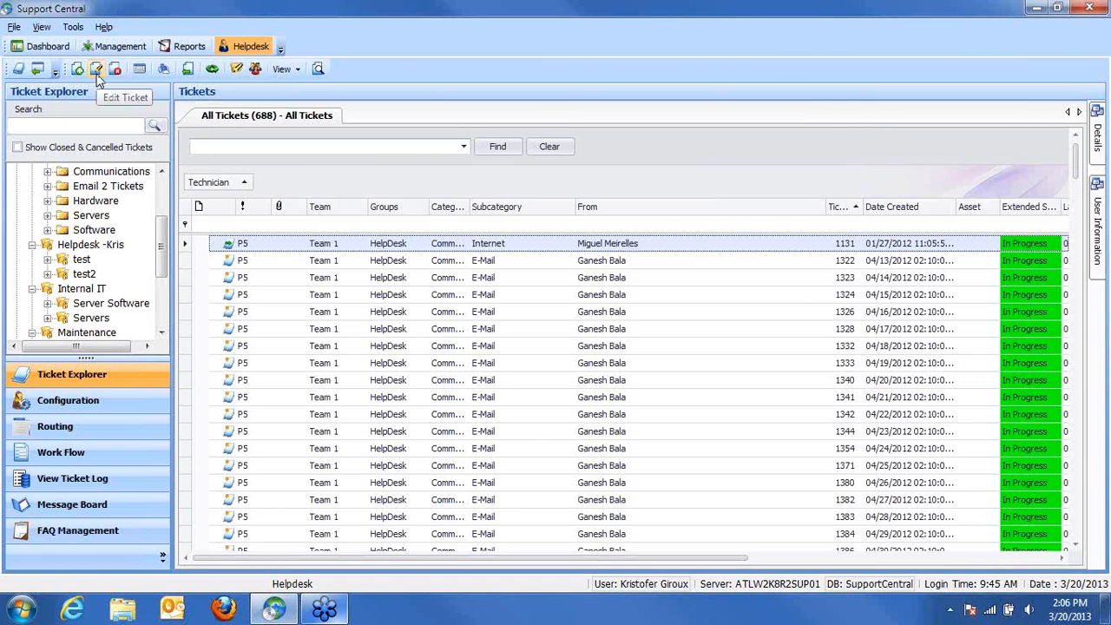
{"action": "left_click", "coordinate": [450, 296]}
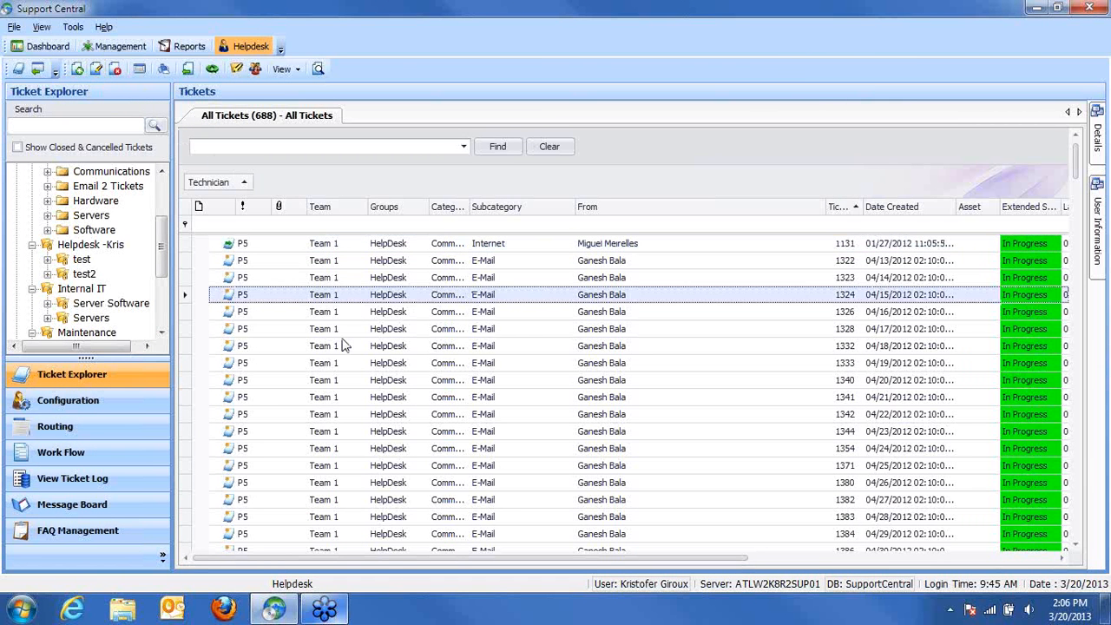
{"action": "left_click", "coordinate": [95, 73]}
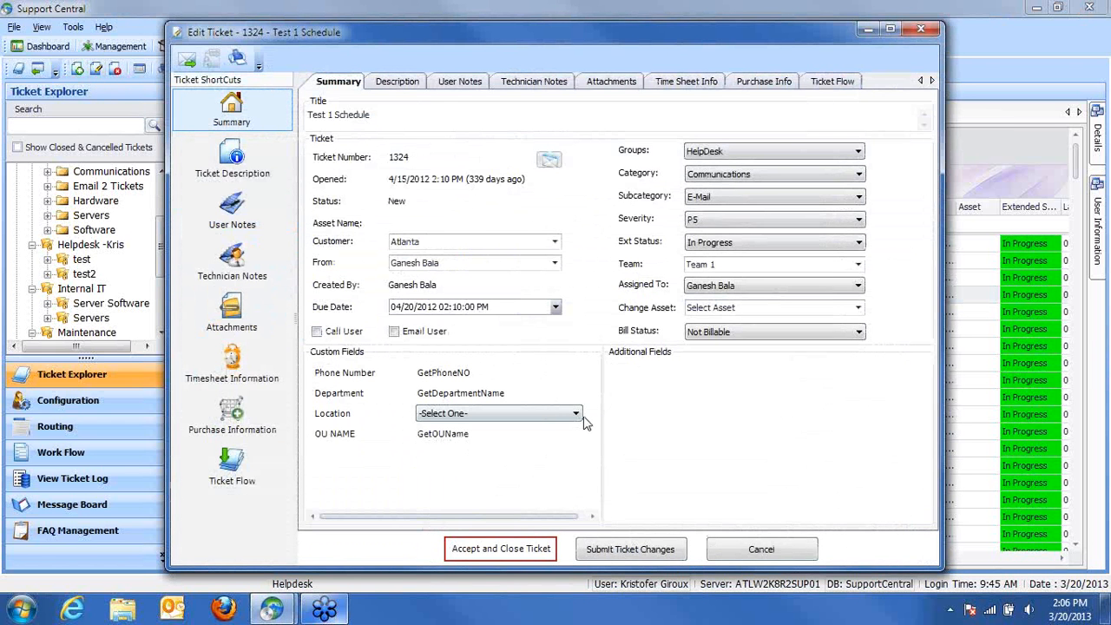
{"action": "left_click", "coordinate": [756, 553]}
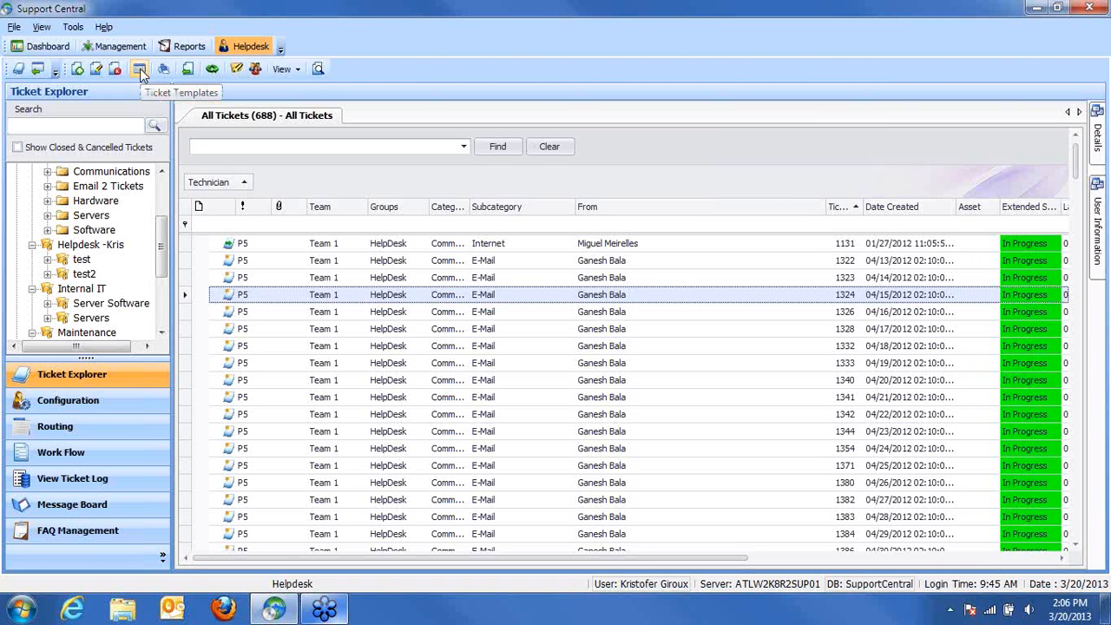
Step: Open the Reset Password template from the Ticket Templates list for editing
{"action": "left_click", "coordinate": [140, 70]}
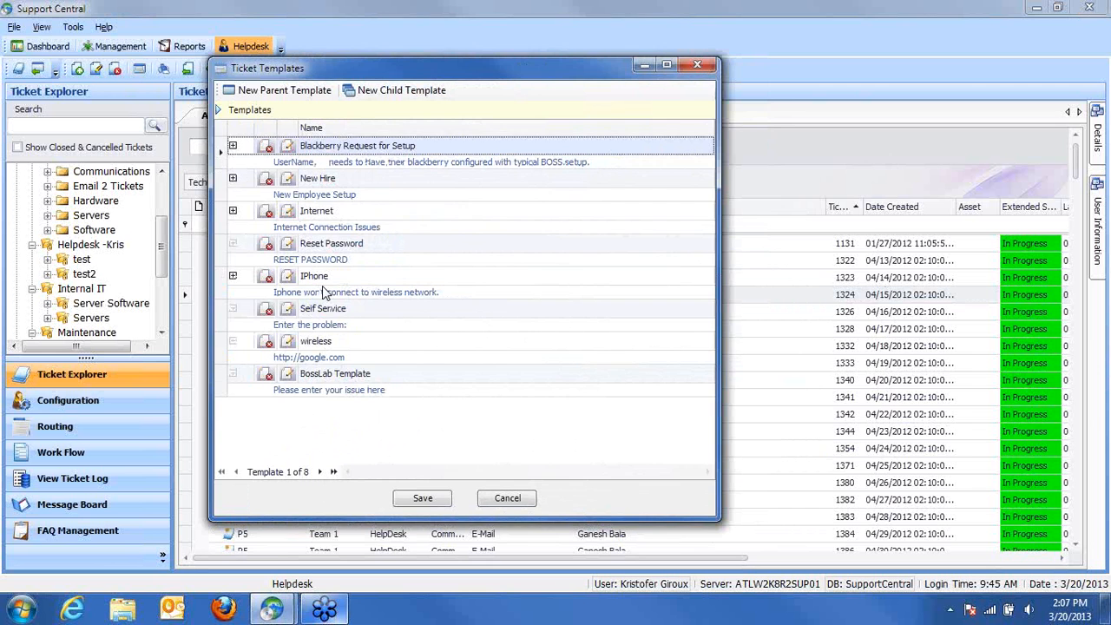
{"action": "double_click", "coordinate": [295, 246]}
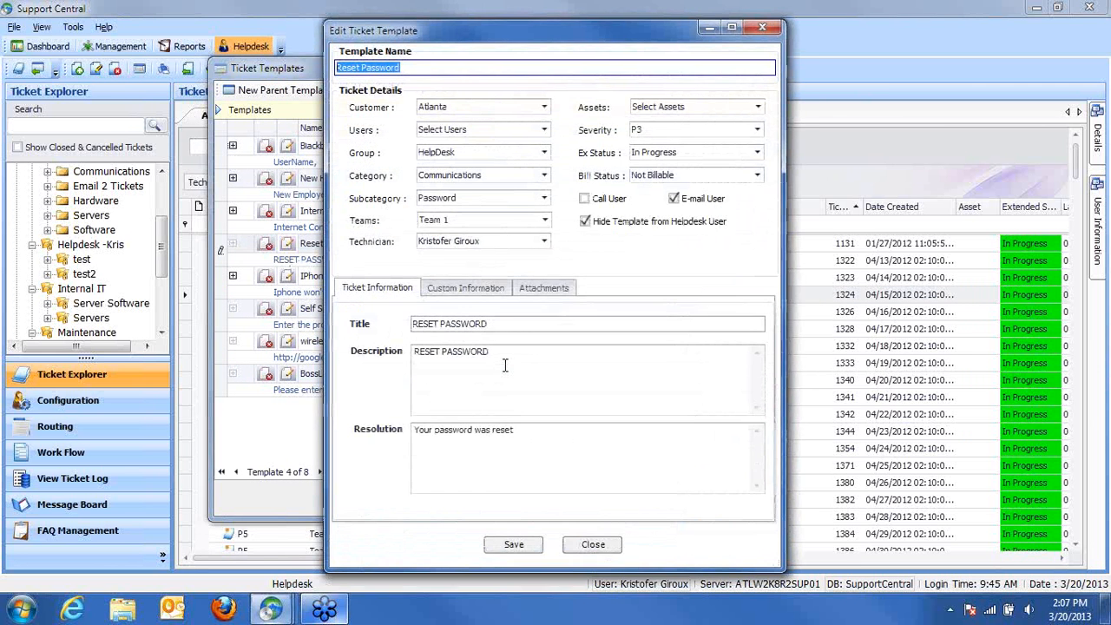
{"action": "left_click_drag", "start_coordinate": [595, 34], "coordinate": [475, 17]}
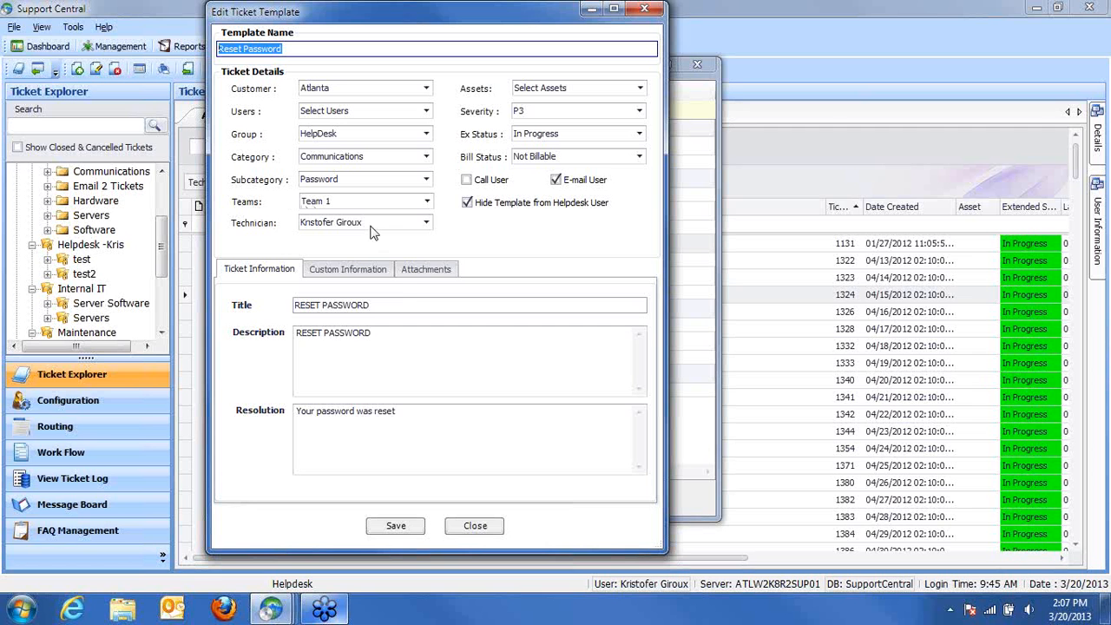
{"action": "left_click", "coordinate": [427, 224]}
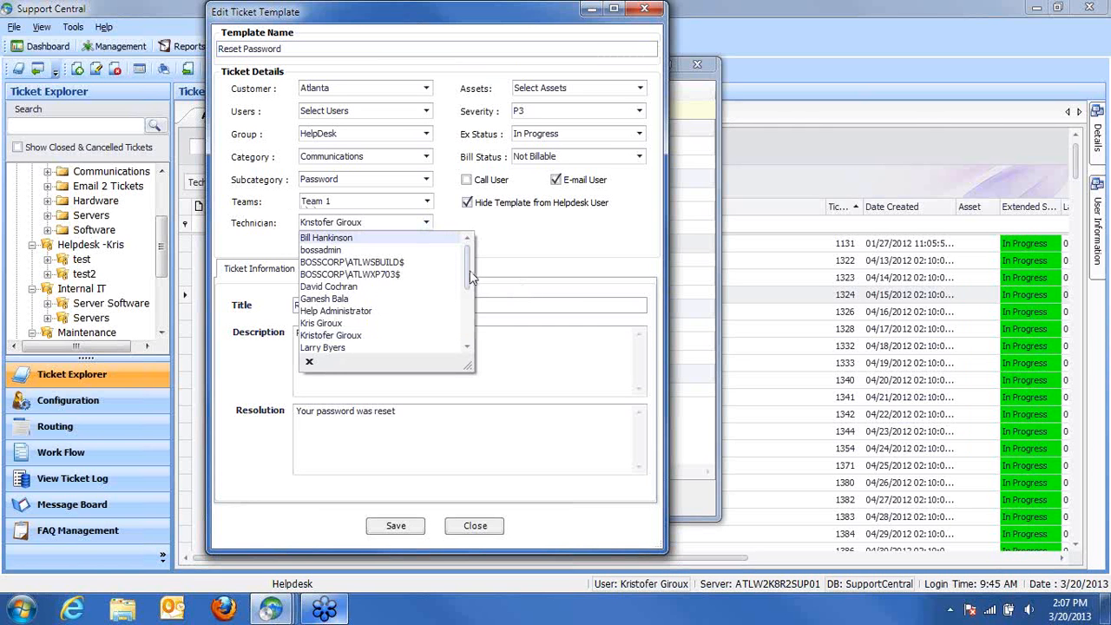
{"action": "left_click", "coordinate": [597, 89]}
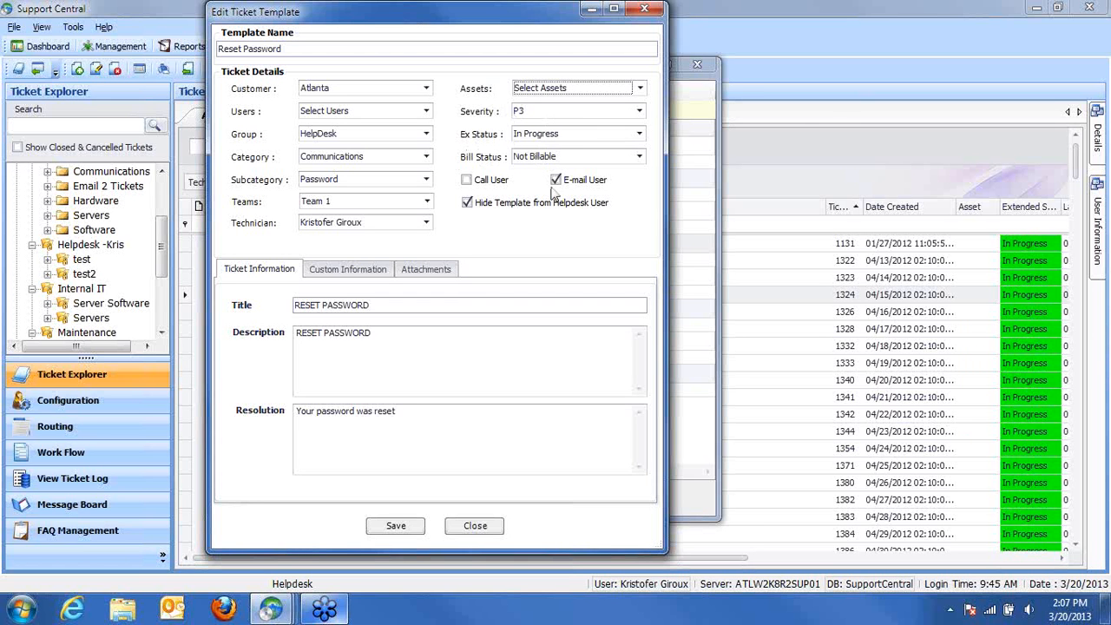
{"action": "left_click", "coordinate": [469, 204]}
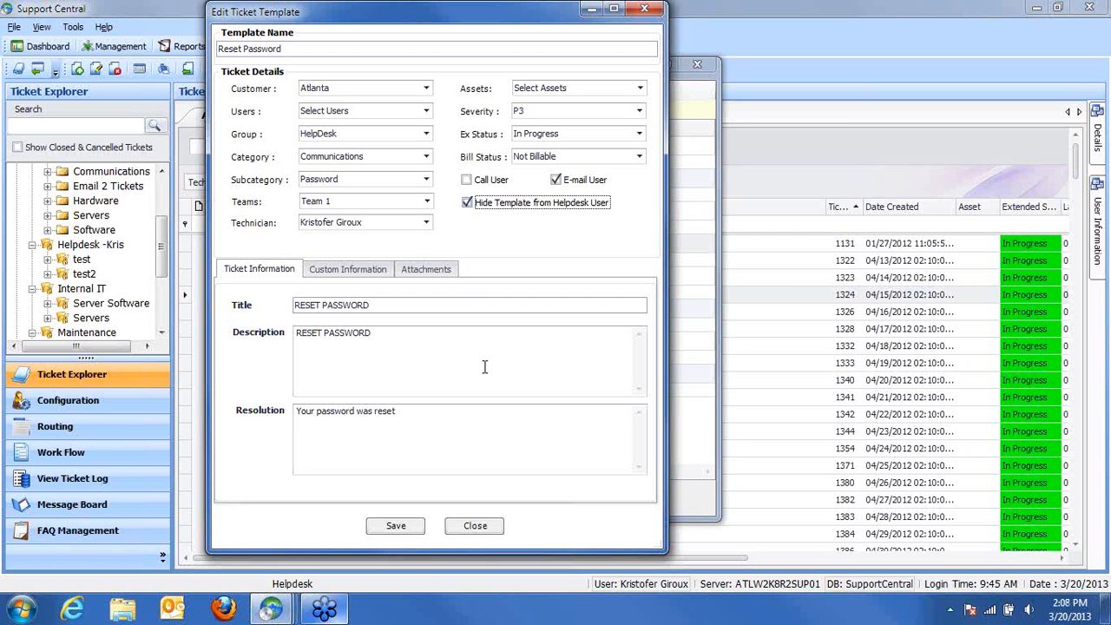
{"action": "left_click_drag", "start_coordinate": [381, 307], "coordinate": [246, 314]}
{"action": "left_click_drag", "start_coordinate": [408, 338], "coordinate": [237, 330]}
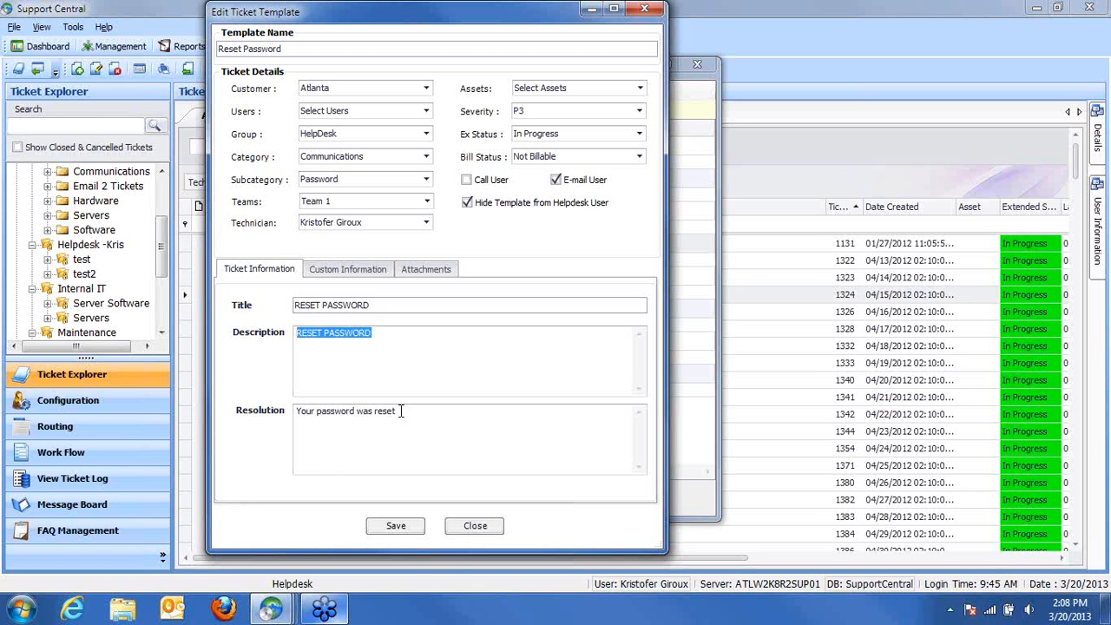
{"action": "left_click_drag", "start_coordinate": [401, 410], "coordinate": [315, 412]}
{"action": "left_click_drag", "start_coordinate": [406, 416], "coordinate": [295, 416]}
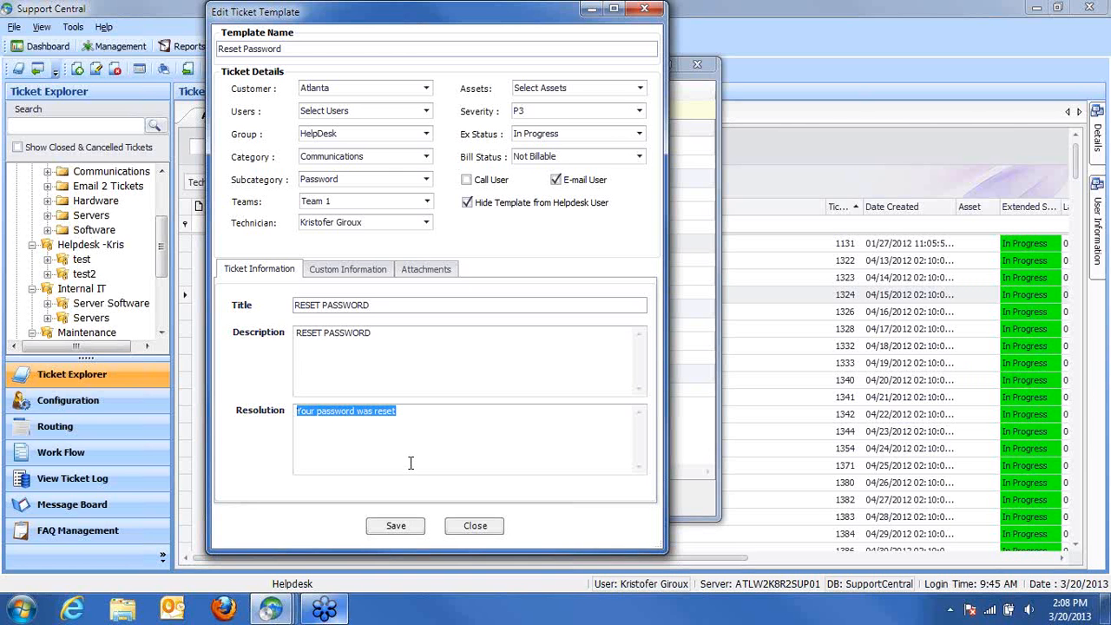
Step: Close the Reset Password editor and browse the New Hire child templates
{"action": "left_click", "coordinate": [475, 528]}
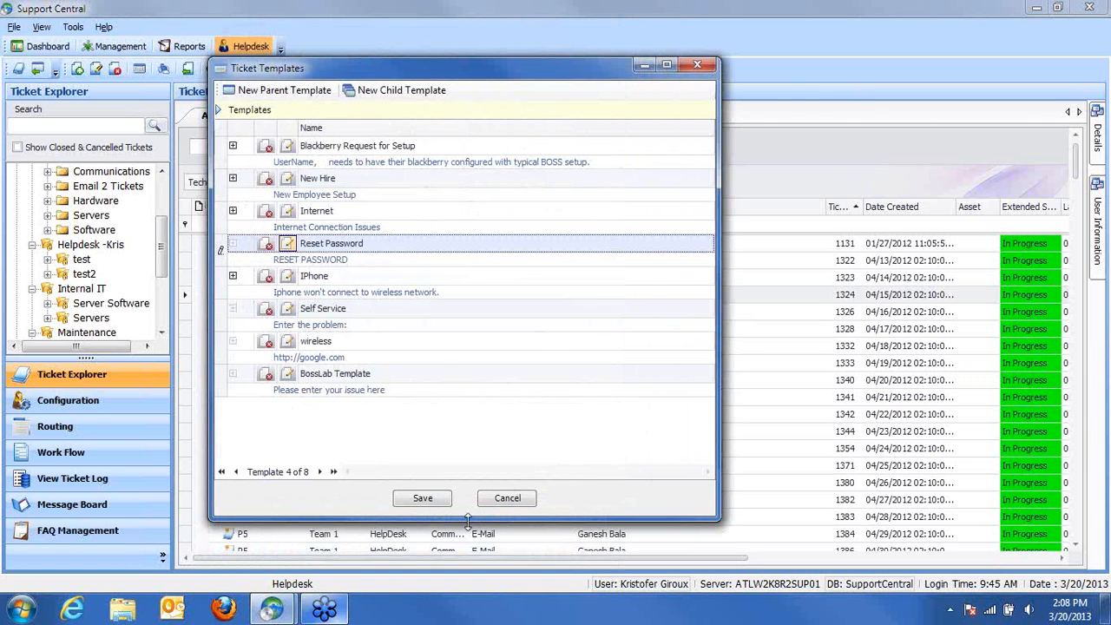
{"action": "left_click", "coordinate": [233, 178]}
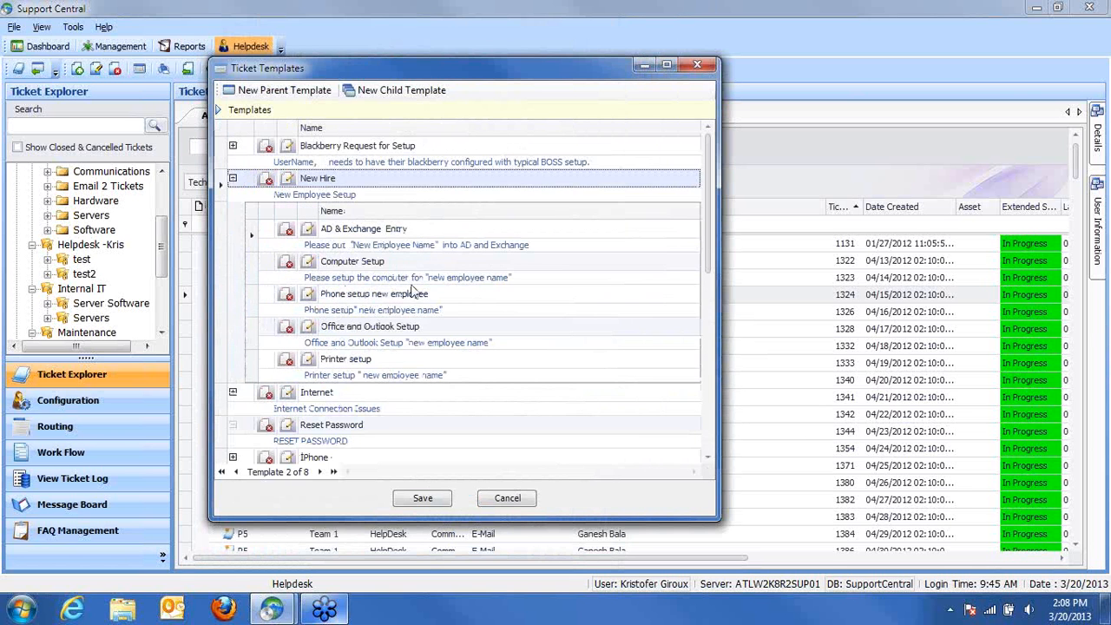
{"action": "left_click", "coordinate": [393, 233]}
{"action": "left_click", "coordinate": [390, 271]}
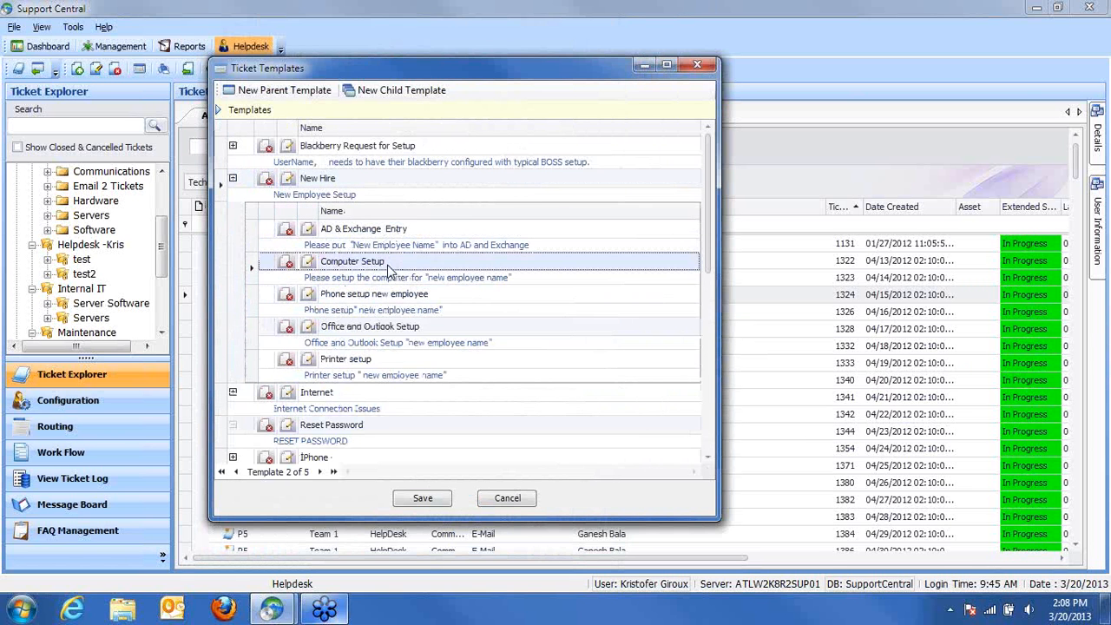
{"action": "left_click", "coordinate": [345, 181]}
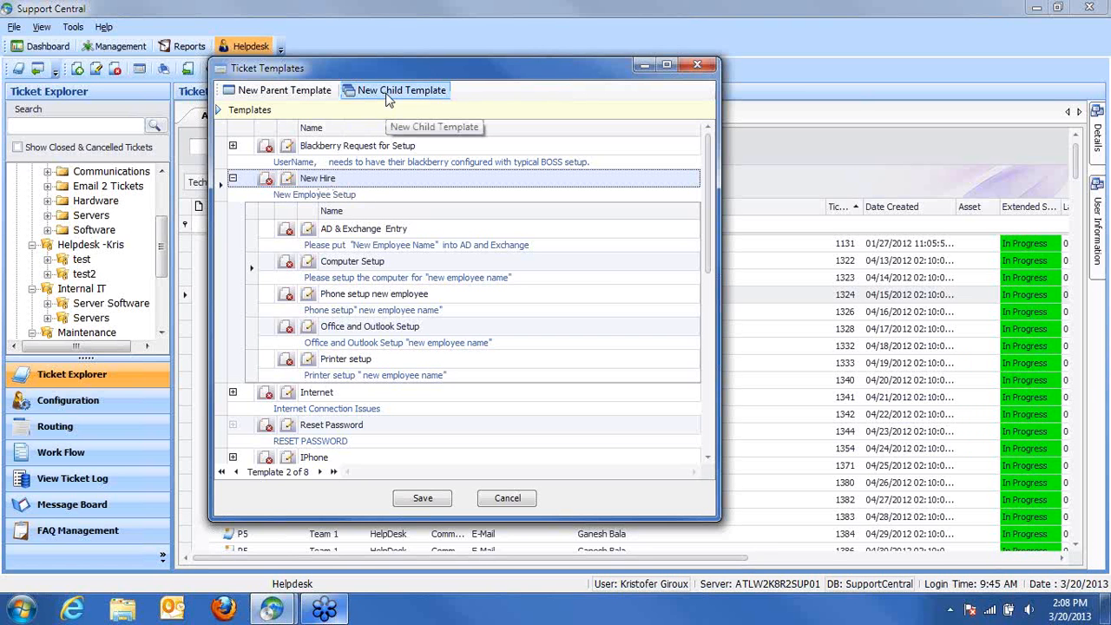
{"action": "left_click", "coordinate": [366, 233]}
{"action": "left_click", "coordinate": [363, 269]}
{"action": "left_click", "coordinate": [365, 301]}
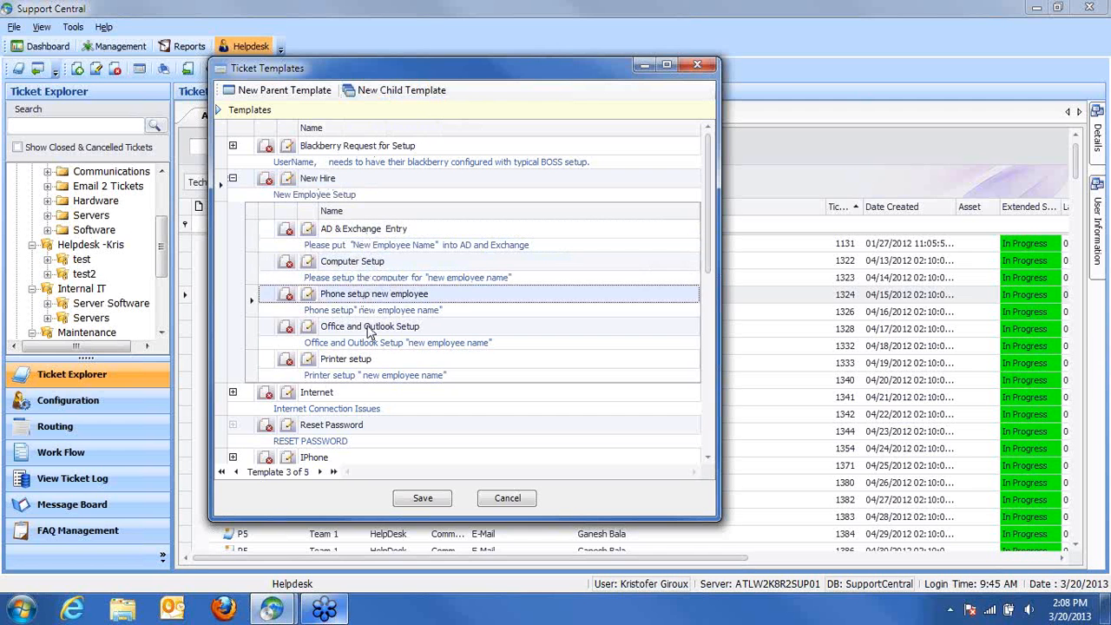
{"action": "left_click", "coordinate": [369, 335]}
{"action": "left_click", "coordinate": [356, 371]}
Step: Open and close the AD & Exchange Entry template, then cancel the Ticket Templates list
{"action": "left_click", "coordinate": [308, 230]}
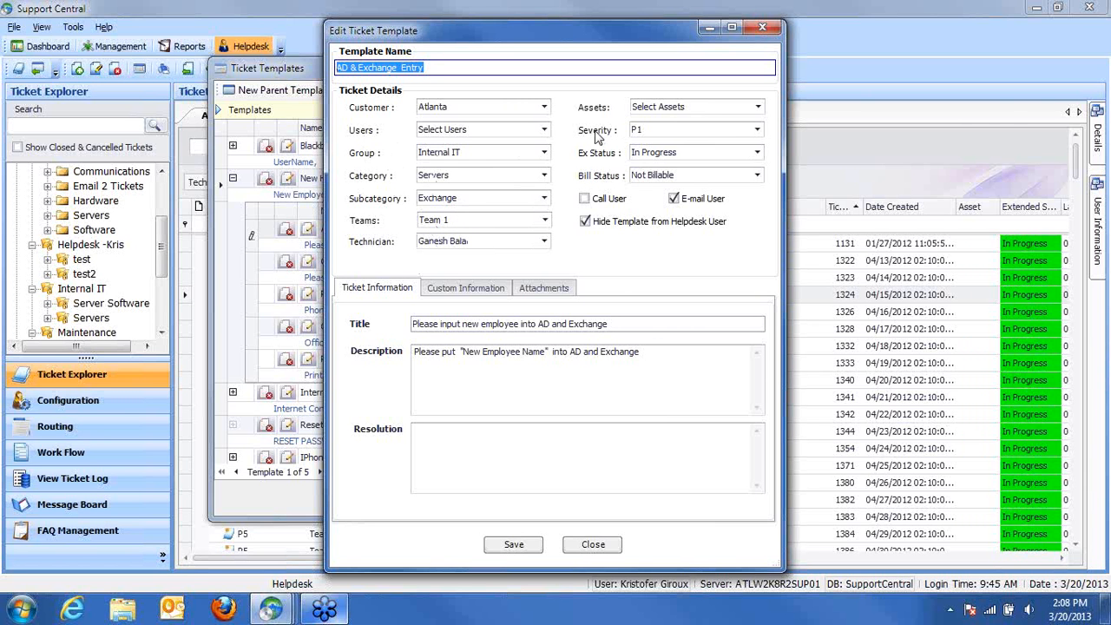
{"action": "left_click", "coordinate": [598, 544]}
{"action": "left_click", "coordinate": [332, 182]}
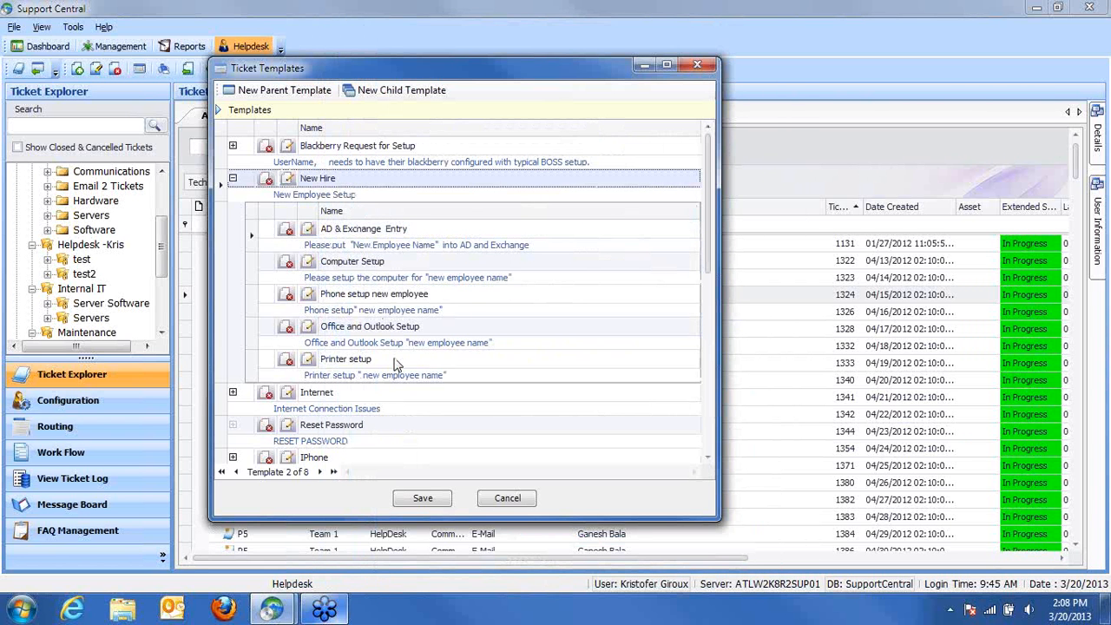
{"action": "left_click", "coordinate": [508, 498]}
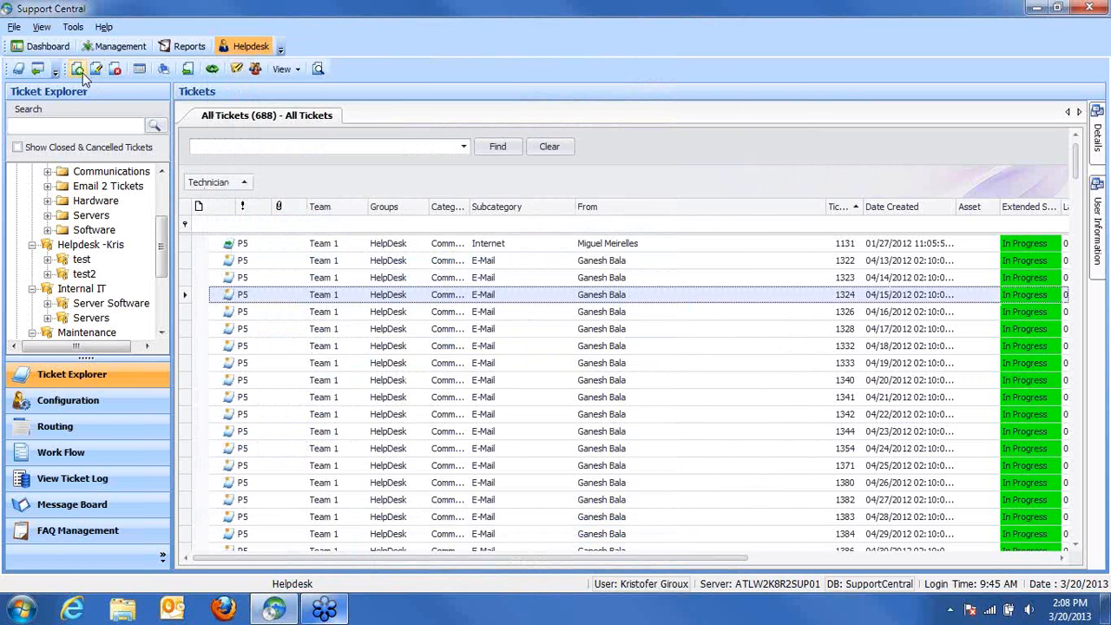
Step: Start a New Hire ticket and view its AD & Exchange, Computer, Office/Outlook and Phone child tickets
{"action": "left_click", "coordinate": [83, 75]}
{"action": "left_click", "coordinate": [266, 132]}
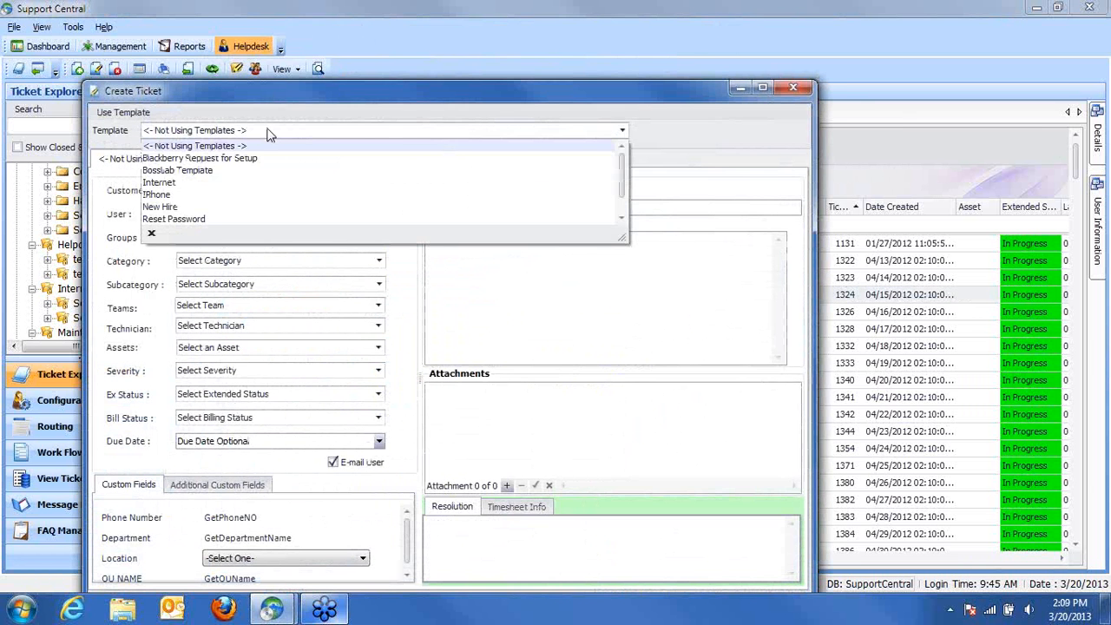
{"action": "left_click", "coordinate": [177, 209]}
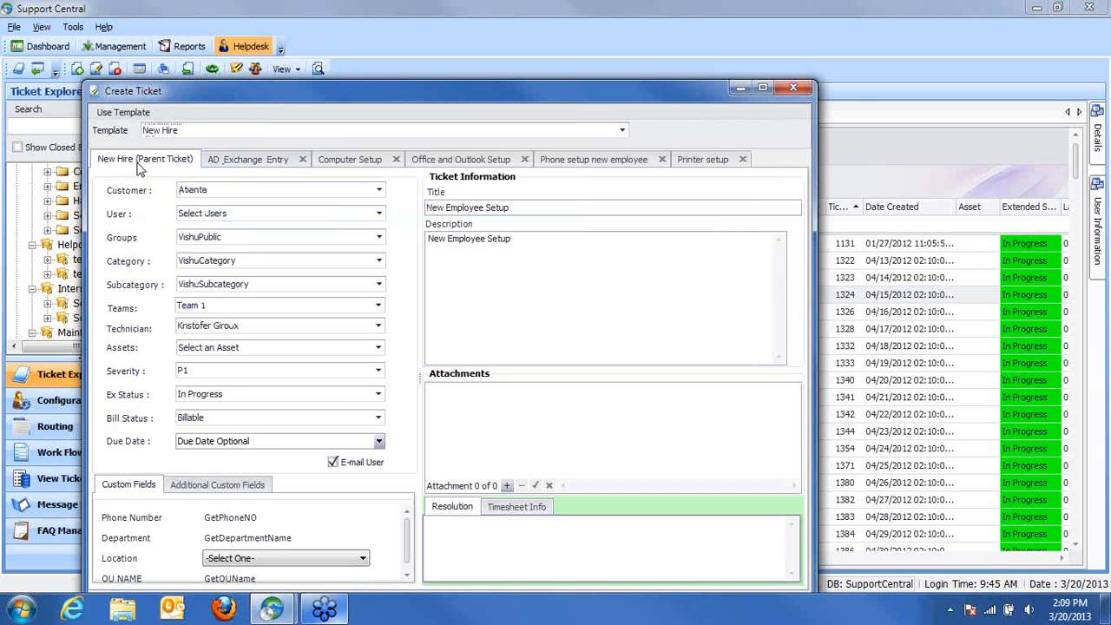
{"action": "left_click", "coordinate": [232, 162]}
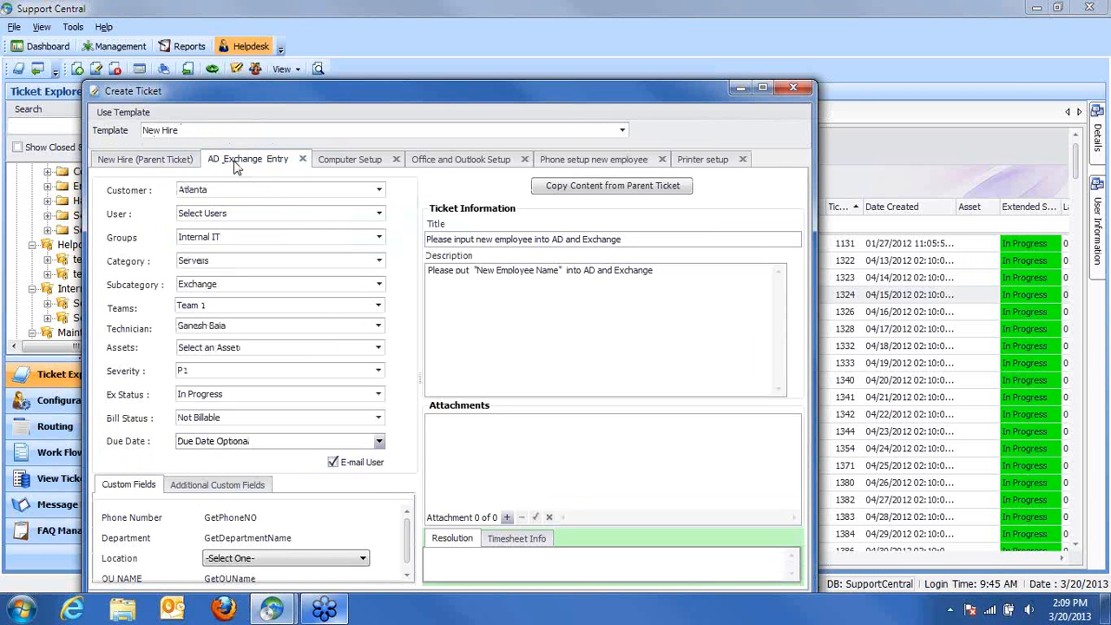
{"action": "left_click", "coordinate": [349, 159]}
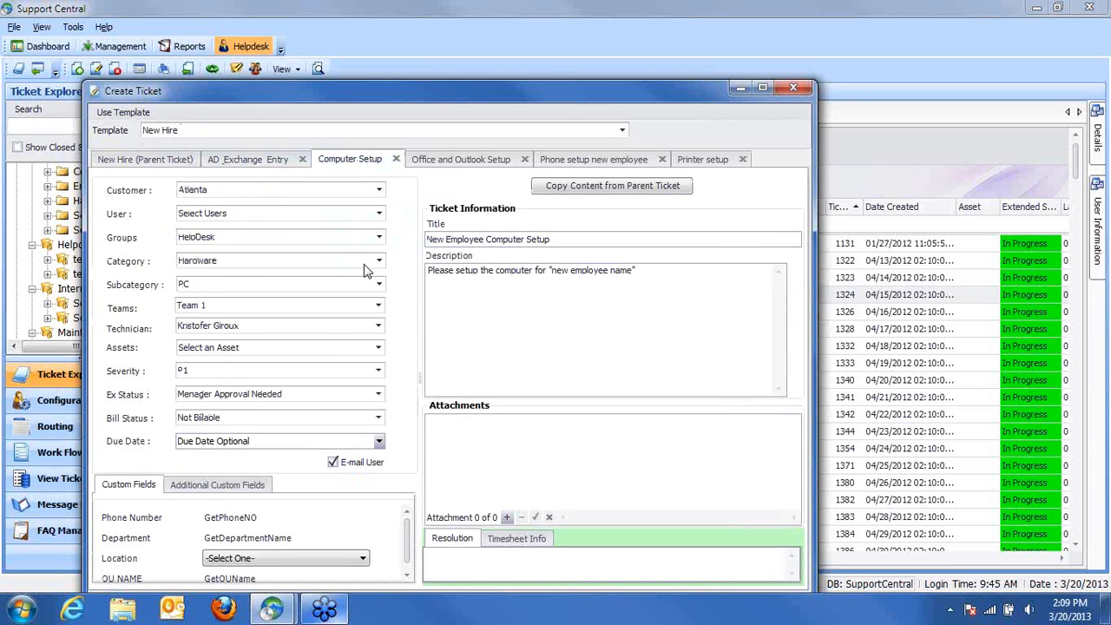
{"action": "left_click", "coordinate": [461, 159]}
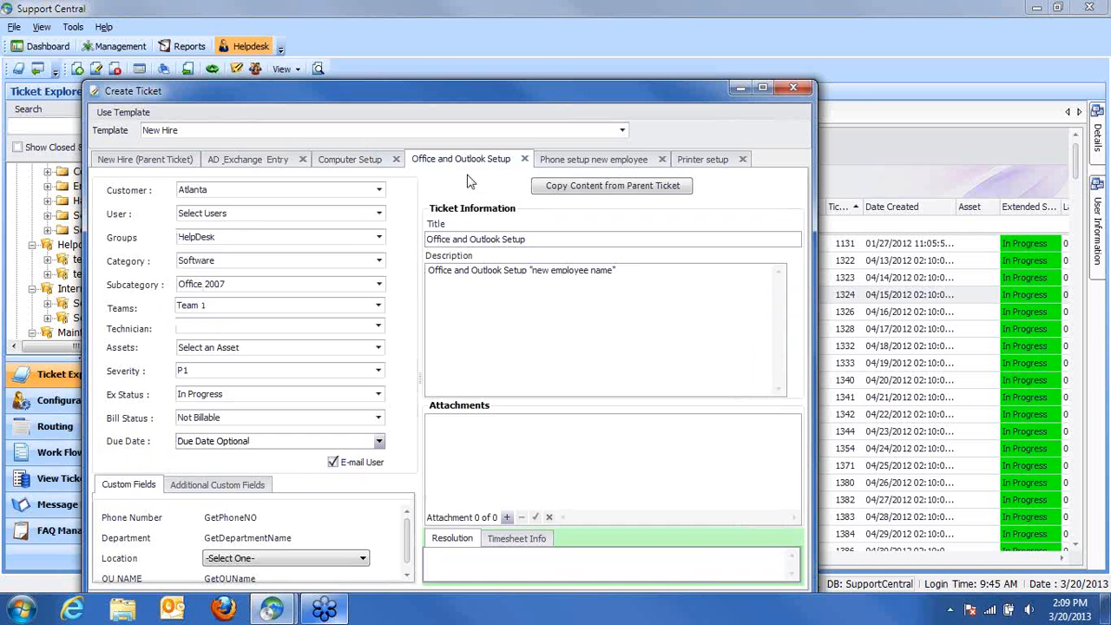
{"action": "left_click", "coordinate": [602, 165]}
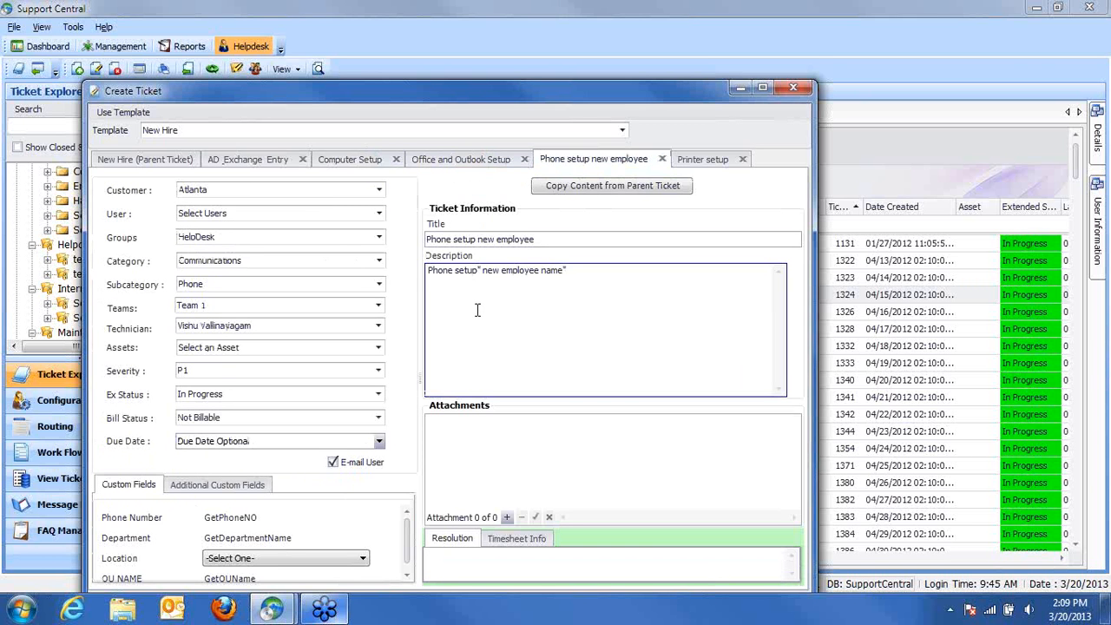
Step: Drop the Printer setup child ticket, maximize and review the form, then close it uncreated
{"action": "left_click", "coordinate": [707, 161]}
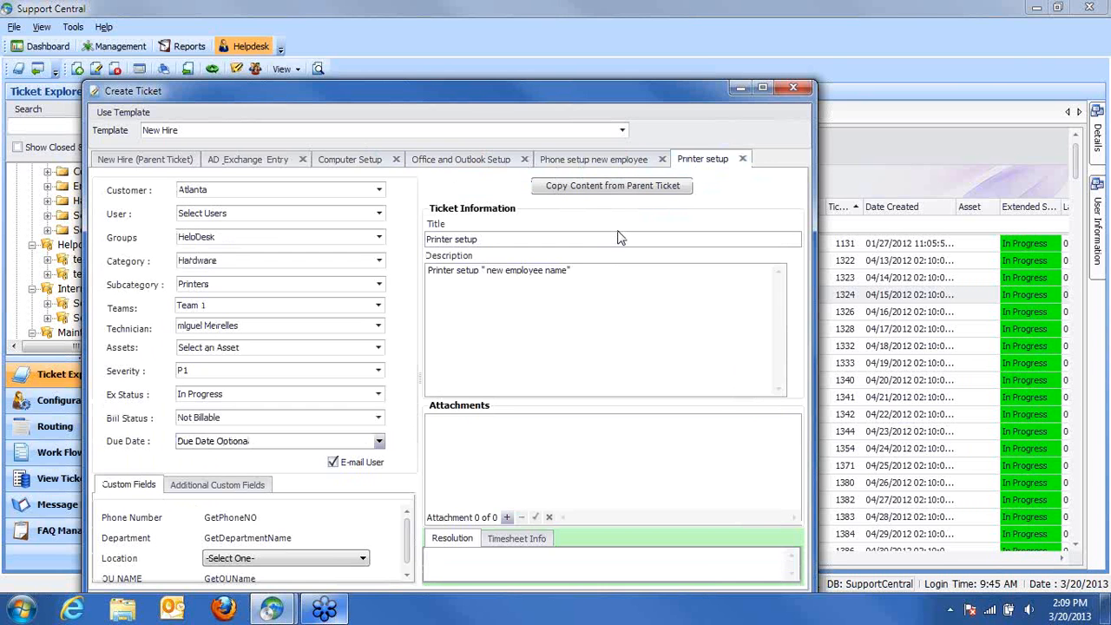
{"action": "left_click", "coordinate": [744, 160]}
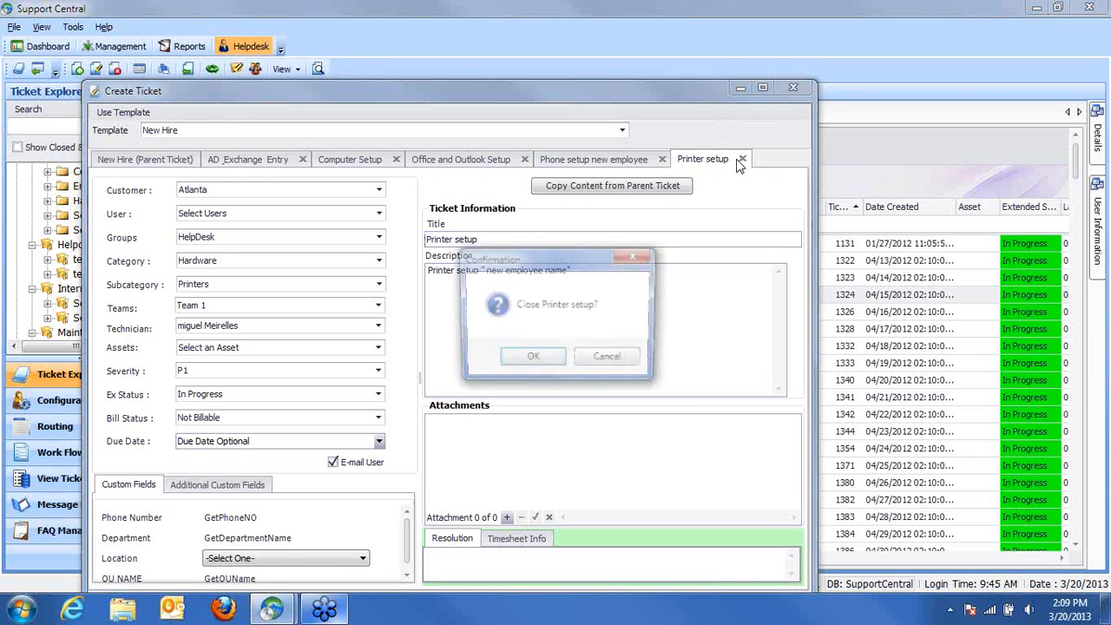
{"action": "left_click", "coordinate": [530, 365]}
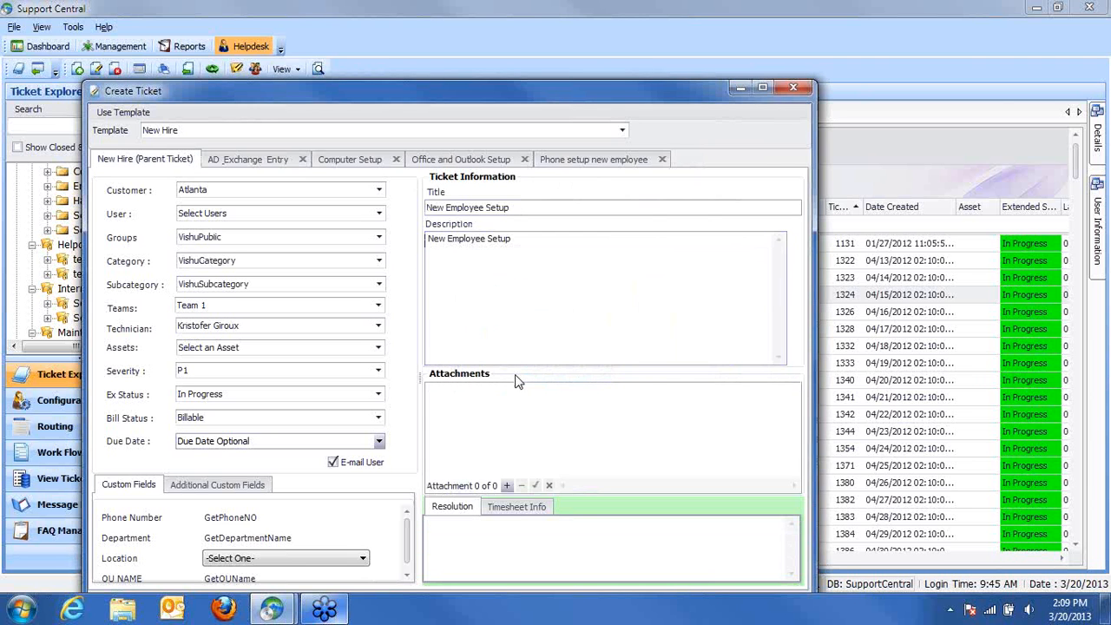
{"action": "double_click", "coordinate": [445, 83]}
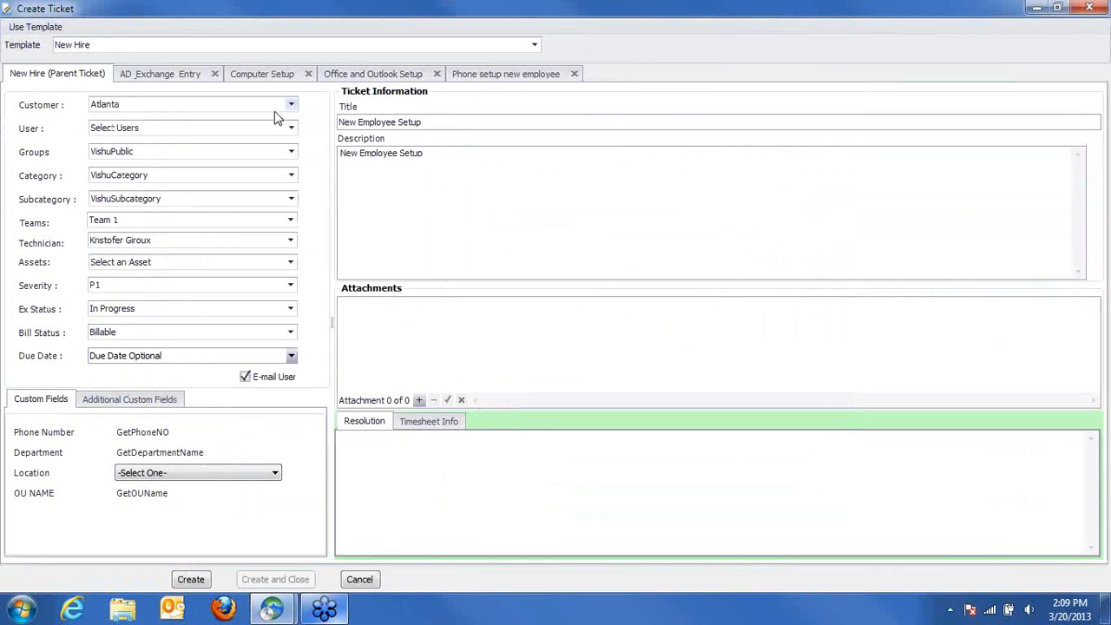
{"action": "left_click", "coordinate": [219, 130]}
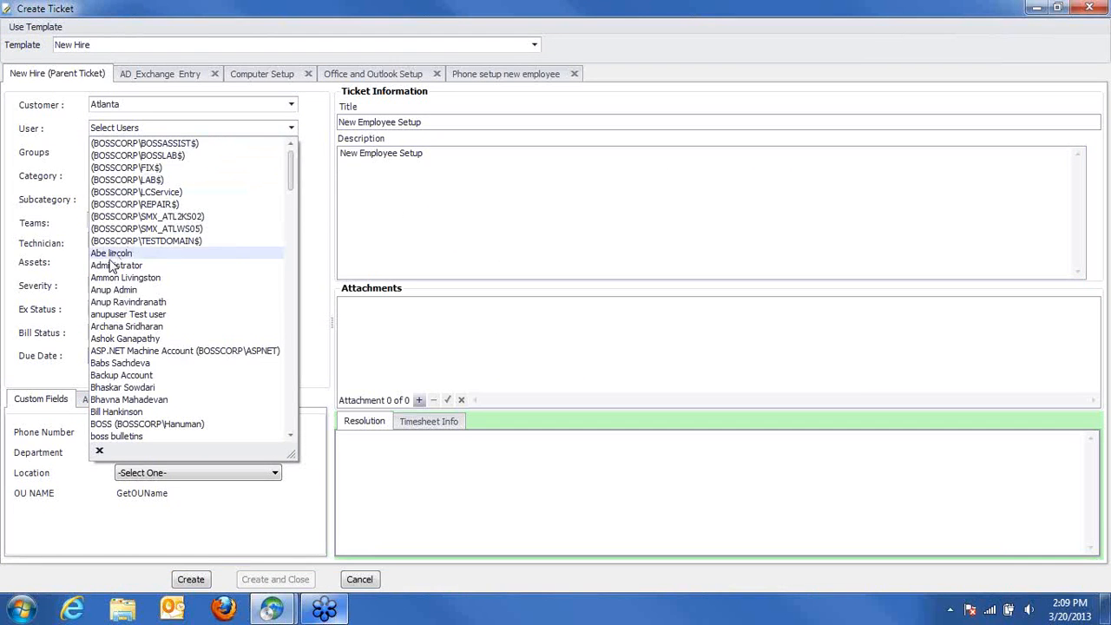
{"action": "left_click", "coordinate": [190, 76]}
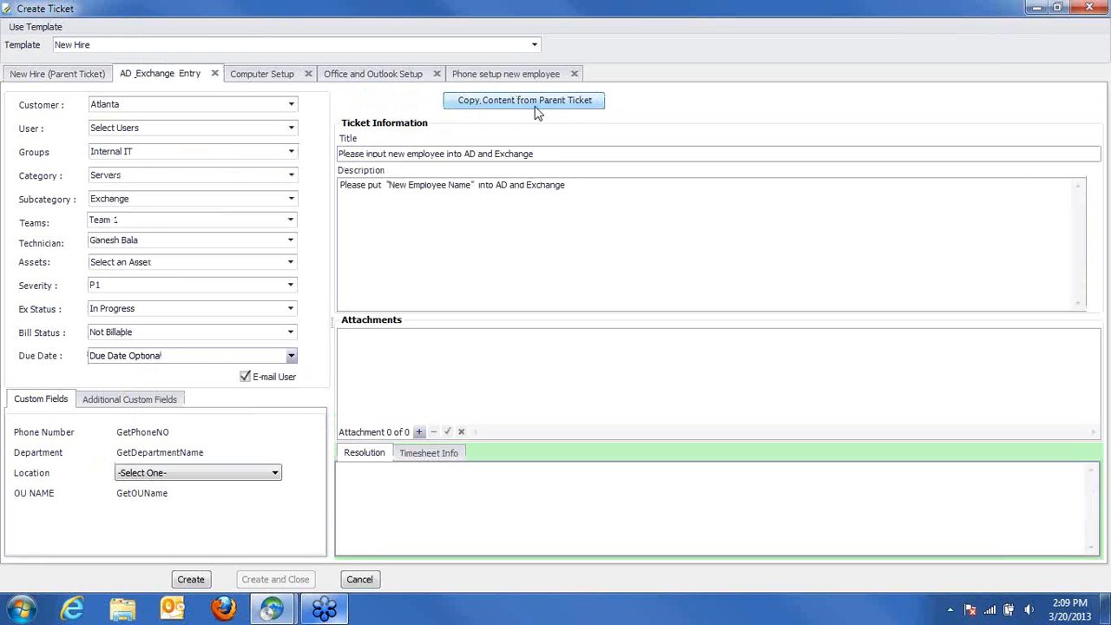
{"action": "left_click", "coordinate": [102, 76]}
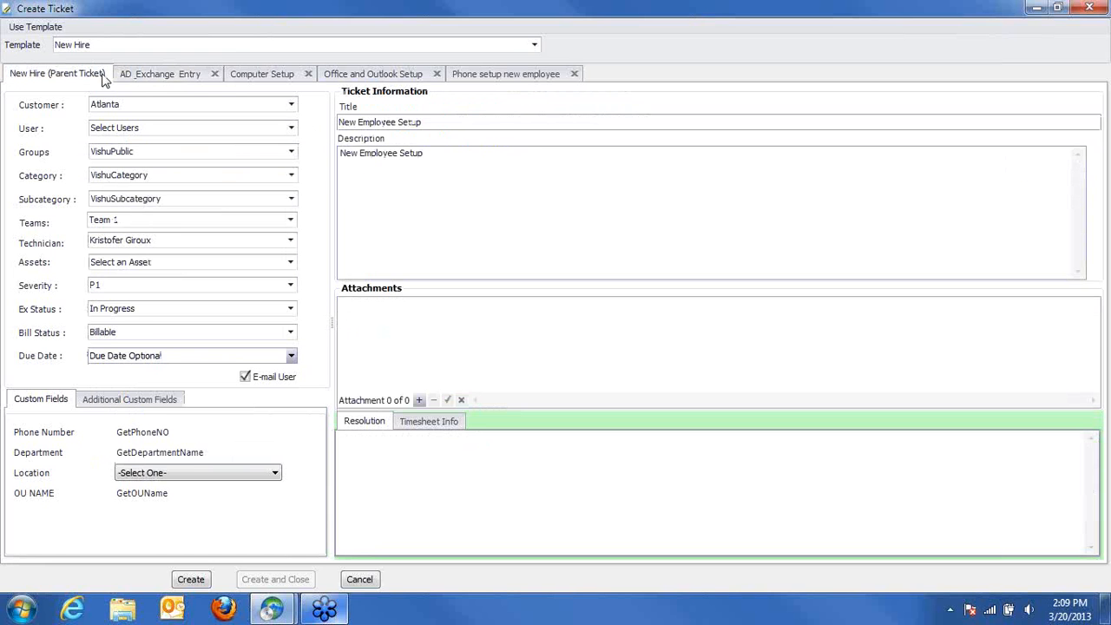
{"action": "left_click", "coordinate": [1088, 9]}
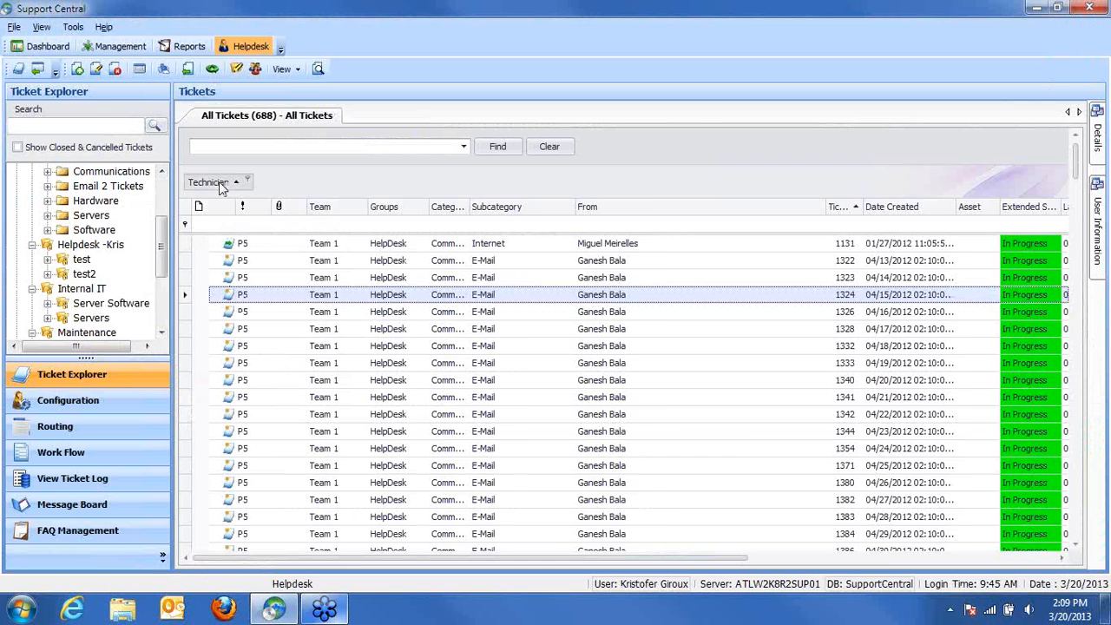
Step: Ungroup the list and view the All, Assigned and New ticket nodes
{"action": "left_click_drag", "start_coordinate": [213, 182], "coordinate": [260, 205]}
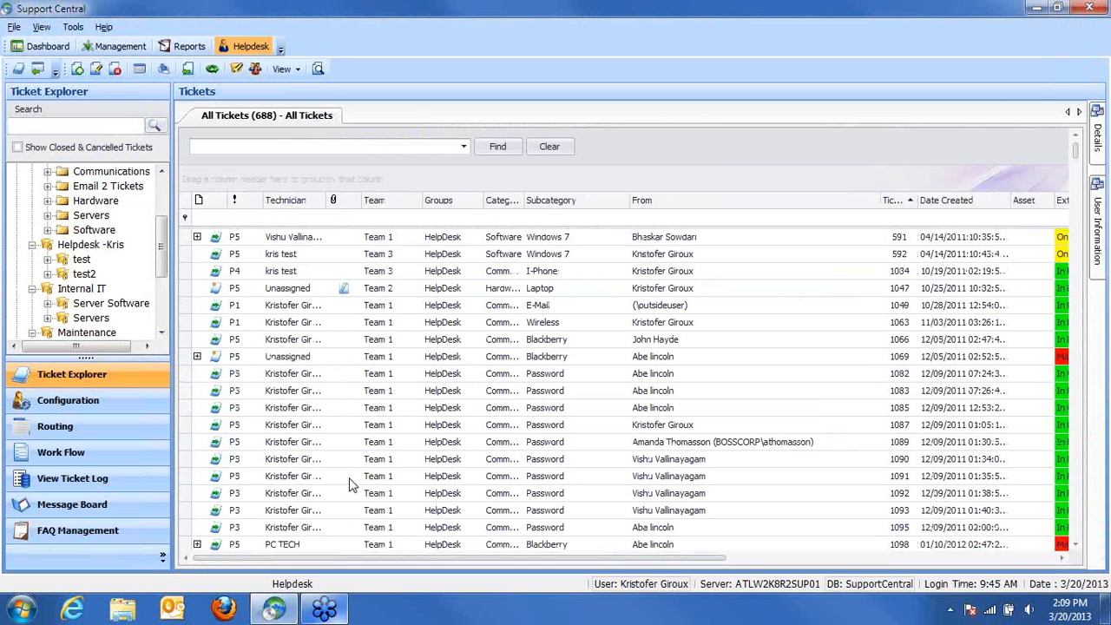
{"action": "left_click_drag", "start_coordinate": [165, 265], "coordinate": [163, 217]}
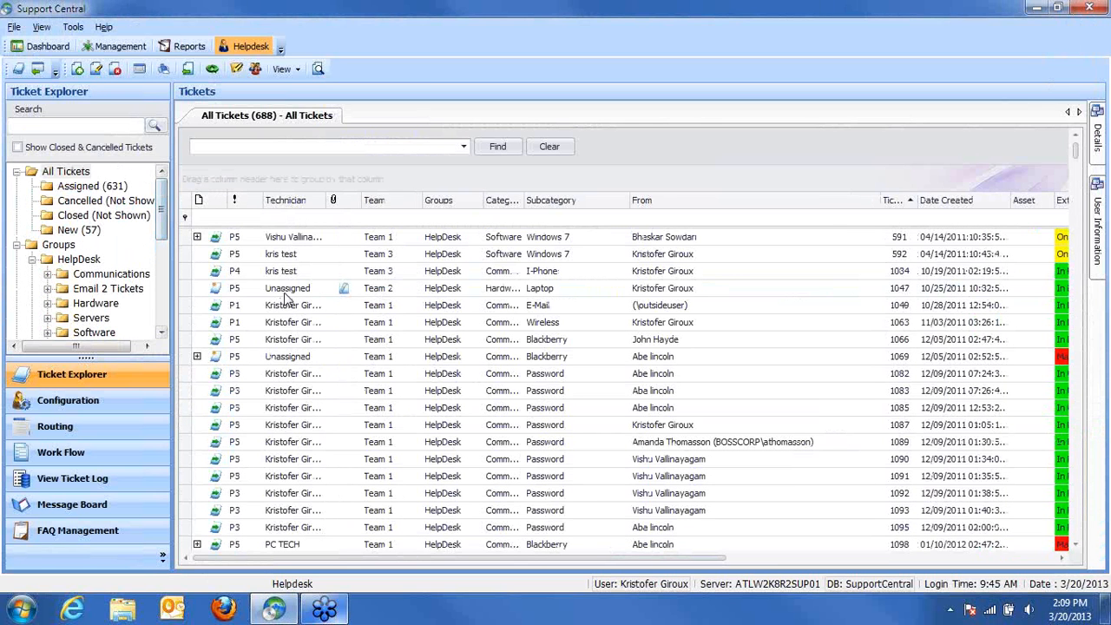
{"action": "left_click", "coordinate": [66, 173]}
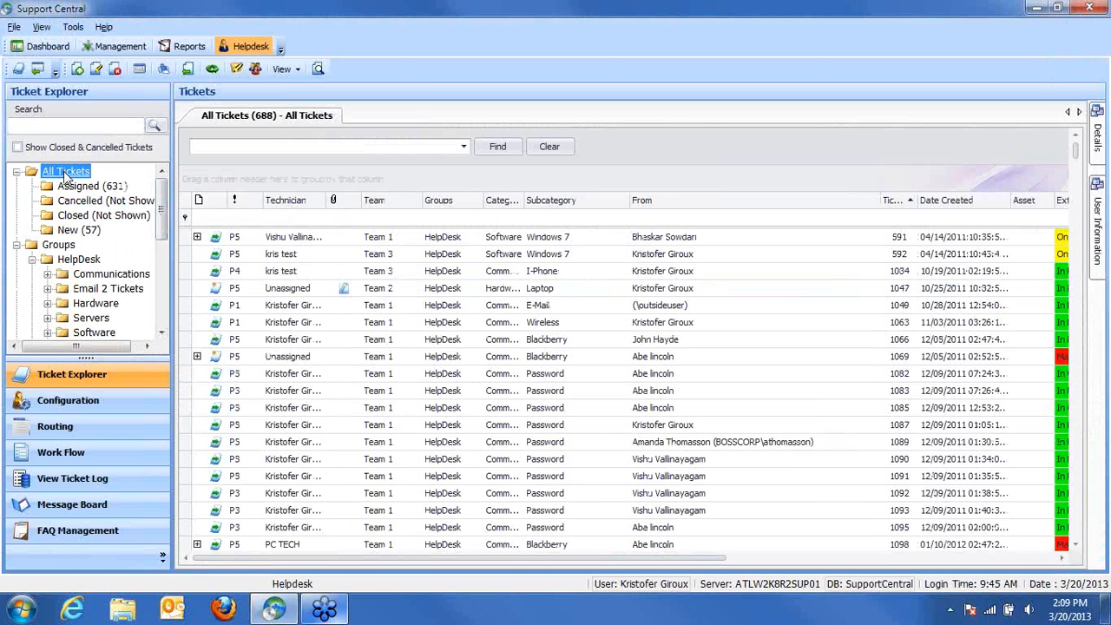
{"action": "left_click", "coordinate": [78, 186]}
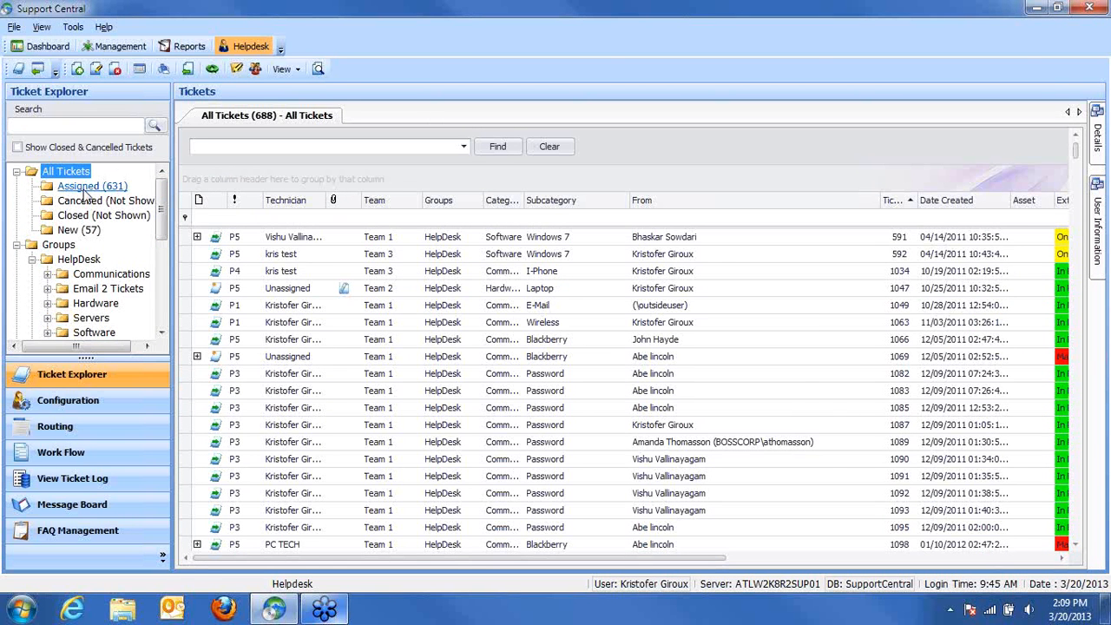
{"action": "left_click", "coordinate": [80, 230]}
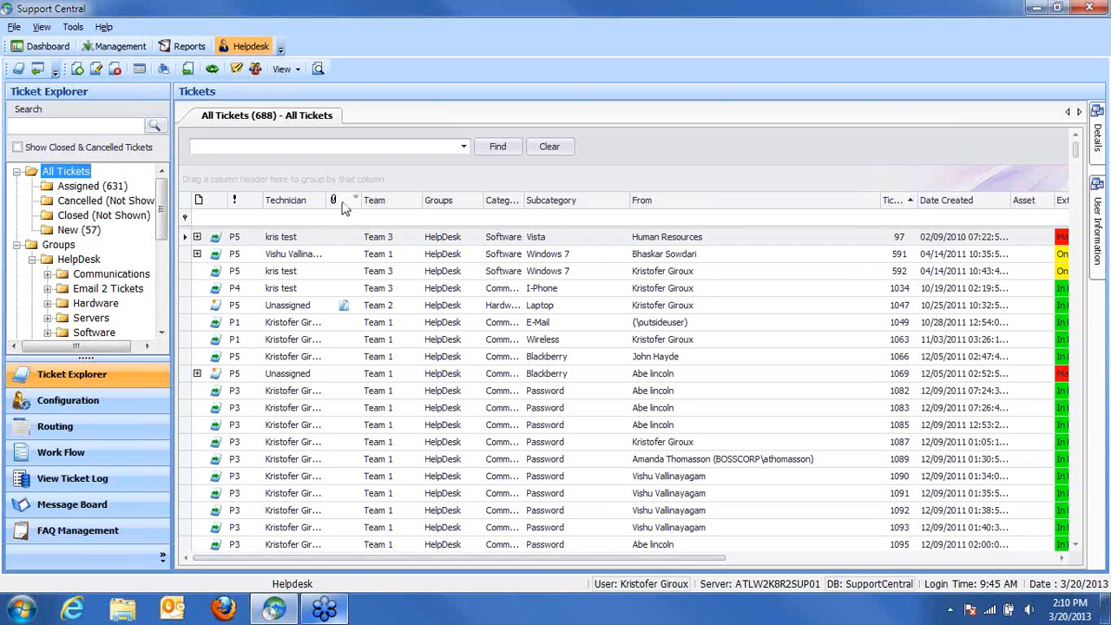
Step: Regroup by technician and inspect ticket 1155's child tickets 1156–1160, toggling Normal and Master-Child views
{"action": "left_click_drag", "start_coordinate": [290, 205], "coordinate": [281, 193]}
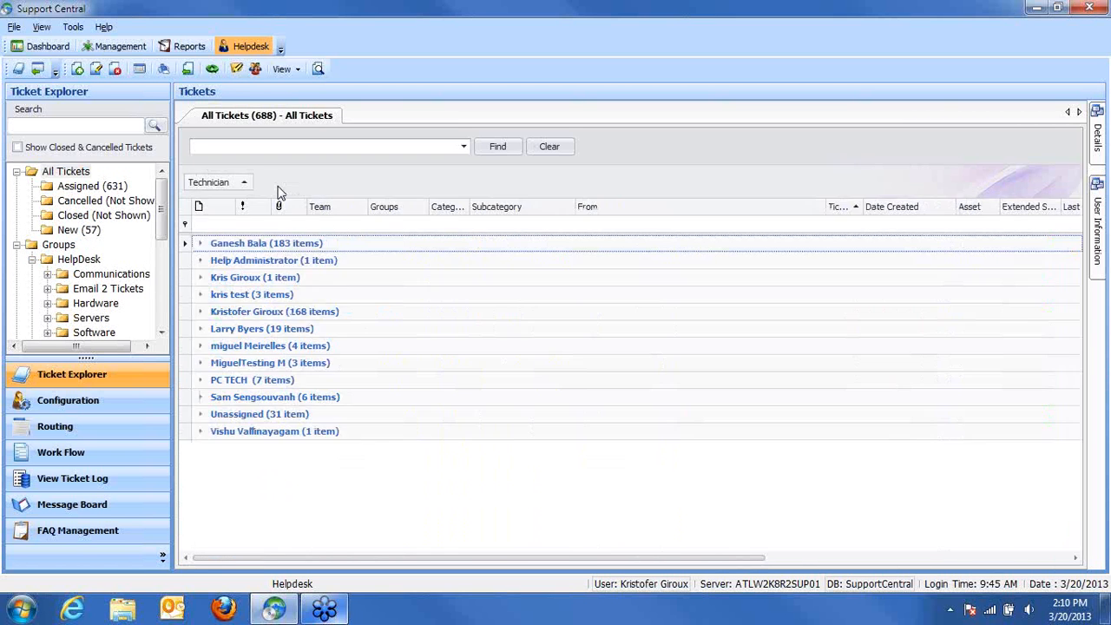
{"action": "left_click", "coordinate": [200, 312]}
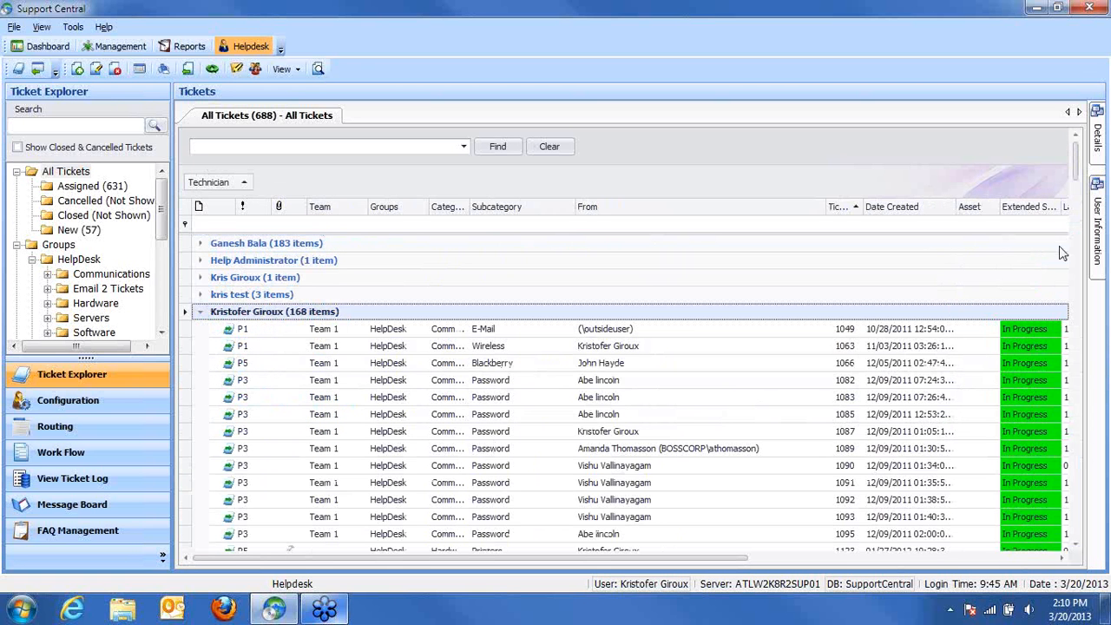
{"action": "left_click_drag", "start_coordinate": [1076, 172], "coordinate": [1080, 195]}
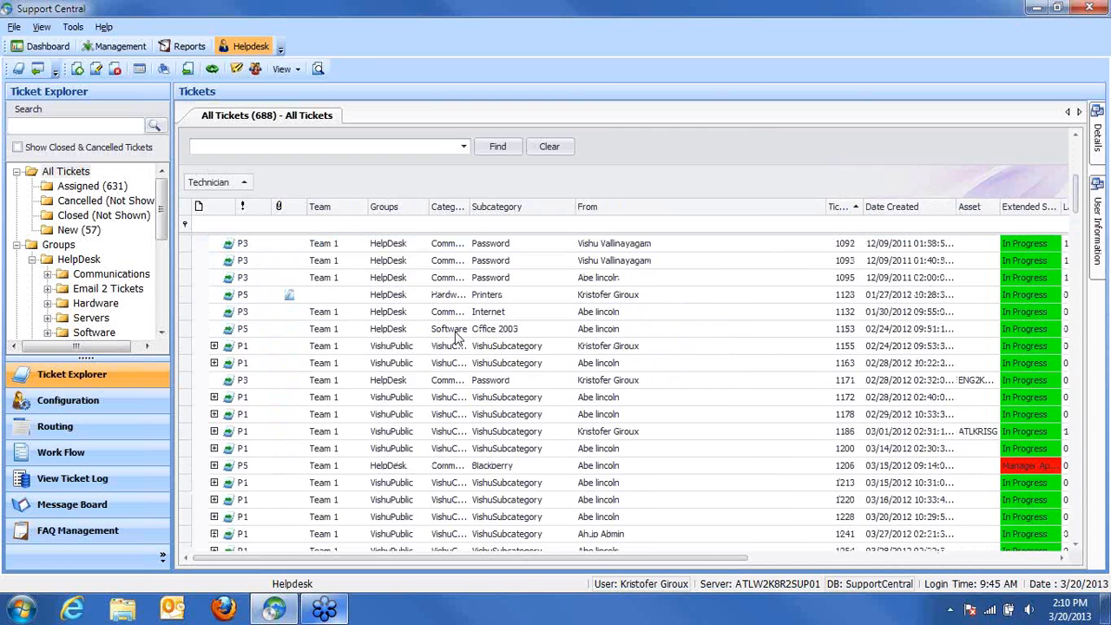
{"action": "left_click", "coordinate": [214, 347]}
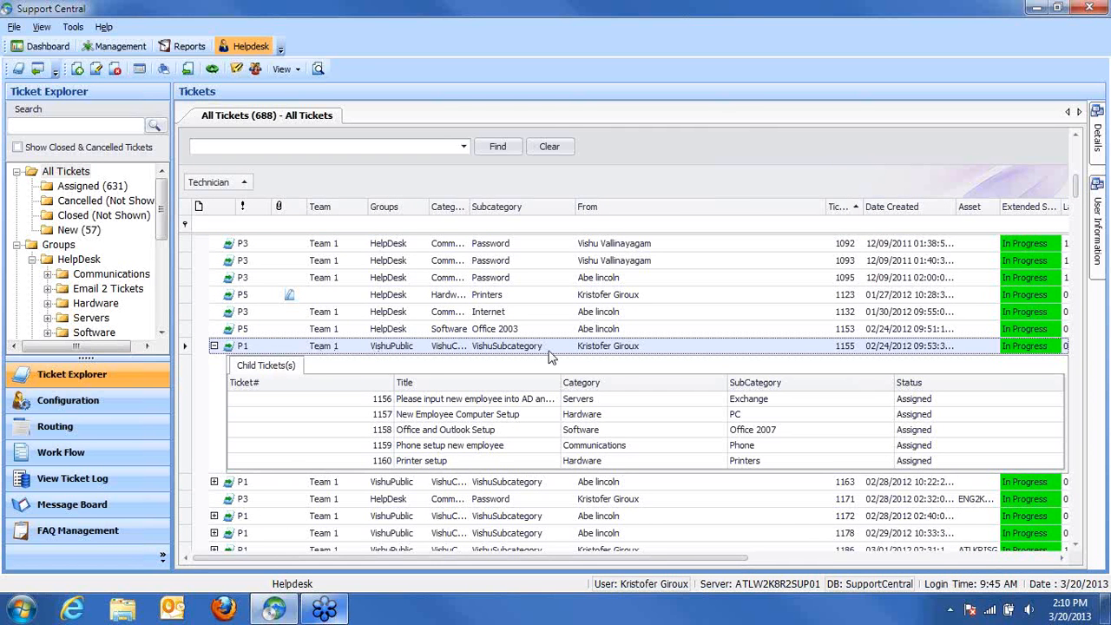
{"action": "left_click", "coordinate": [587, 415]}
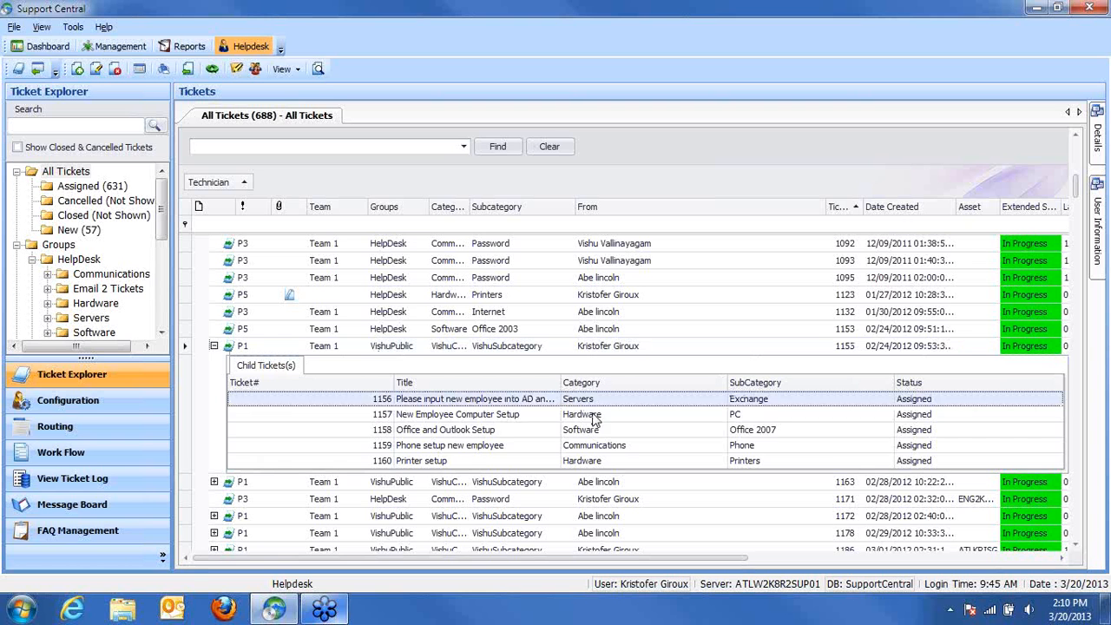
{"action": "left_click", "coordinate": [606, 446]}
{"action": "left_click", "coordinate": [610, 461]}
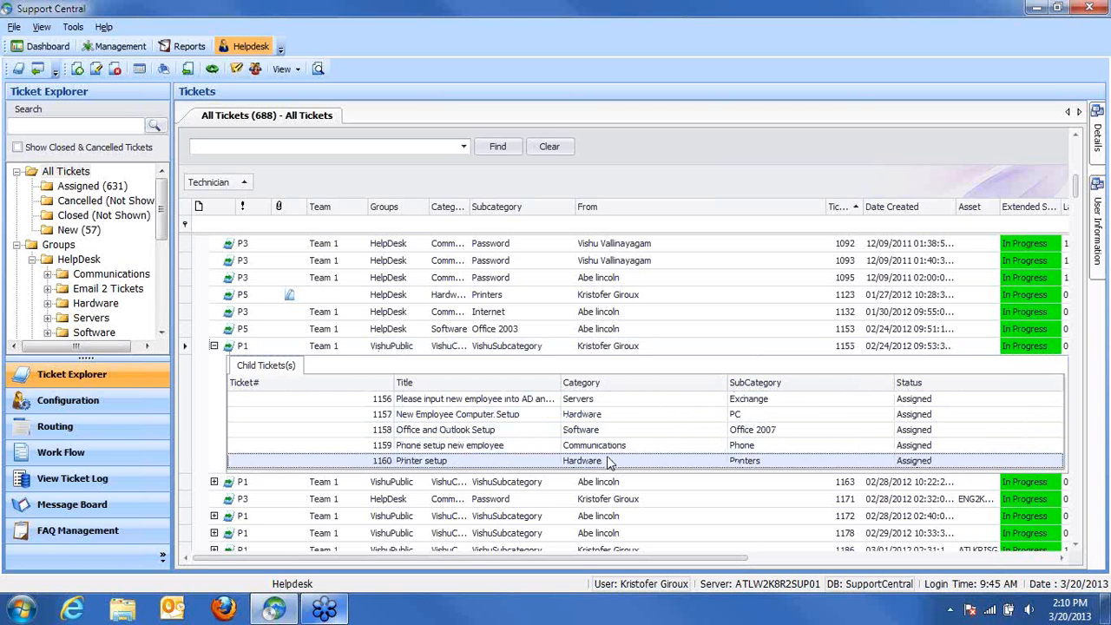
{"action": "left_click", "coordinate": [605, 401]}
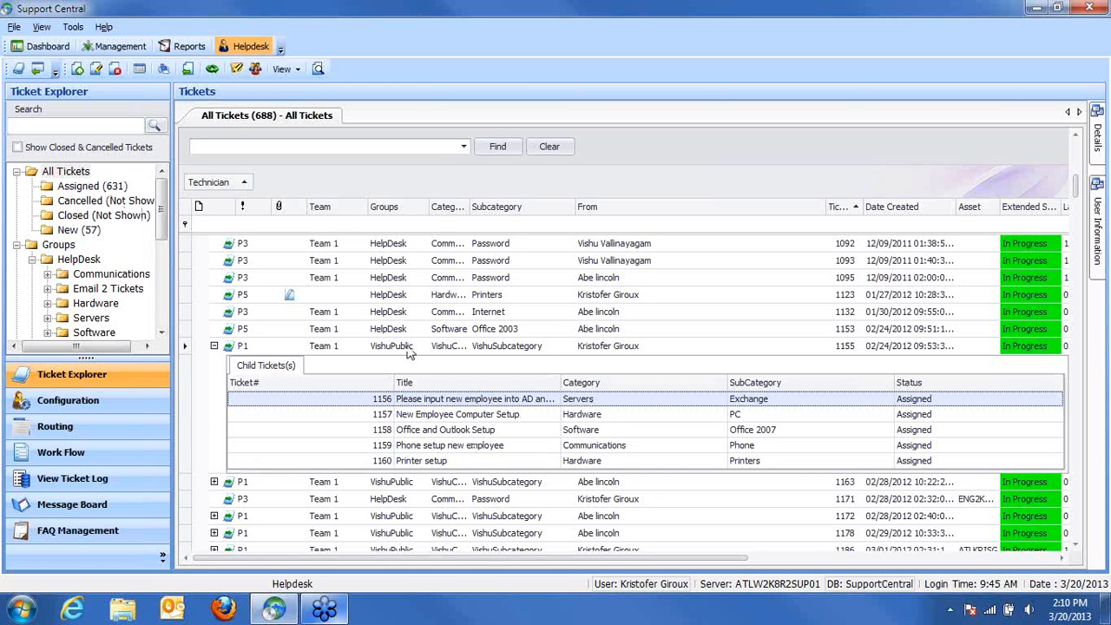
{"action": "left_click", "coordinate": [187, 71]}
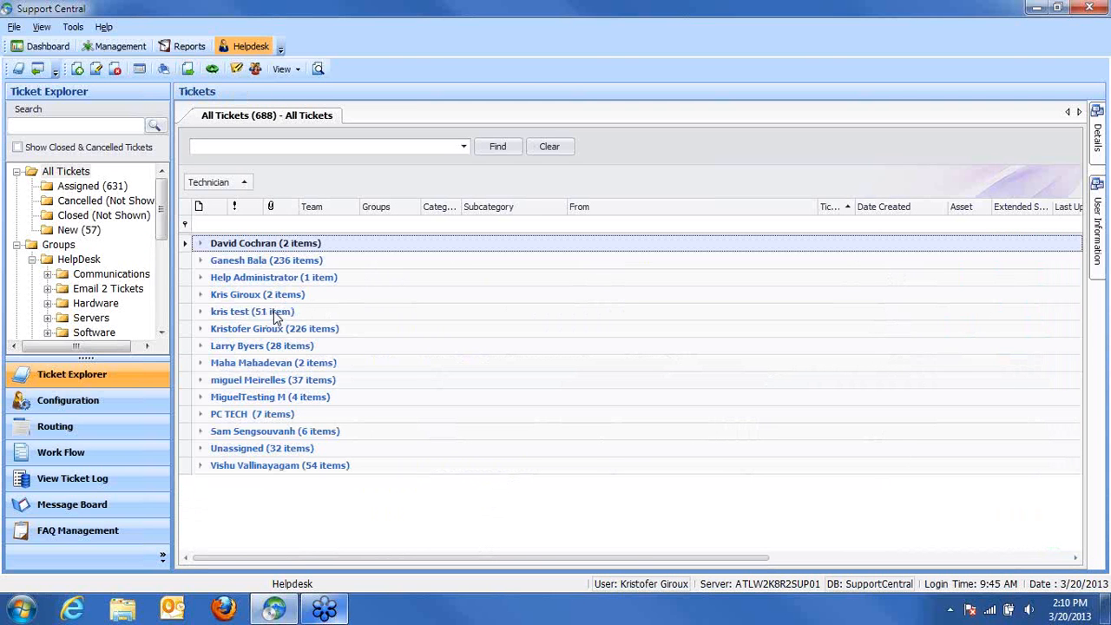
{"action": "left_click", "coordinate": [187, 73]}
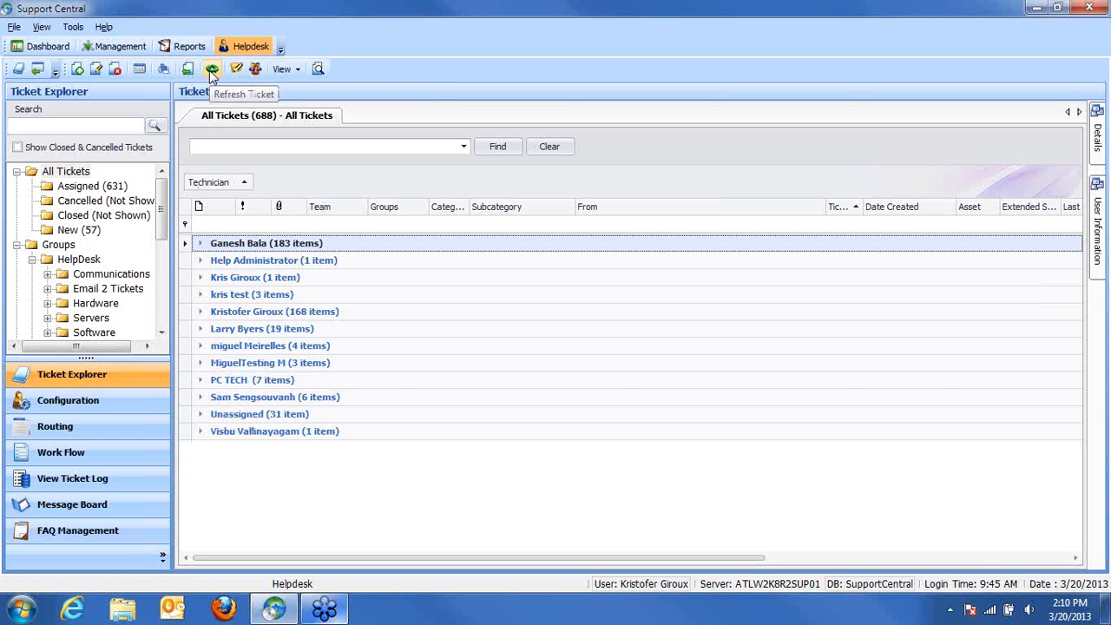
{"action": "left_click", "coordinate": [211, 71]}
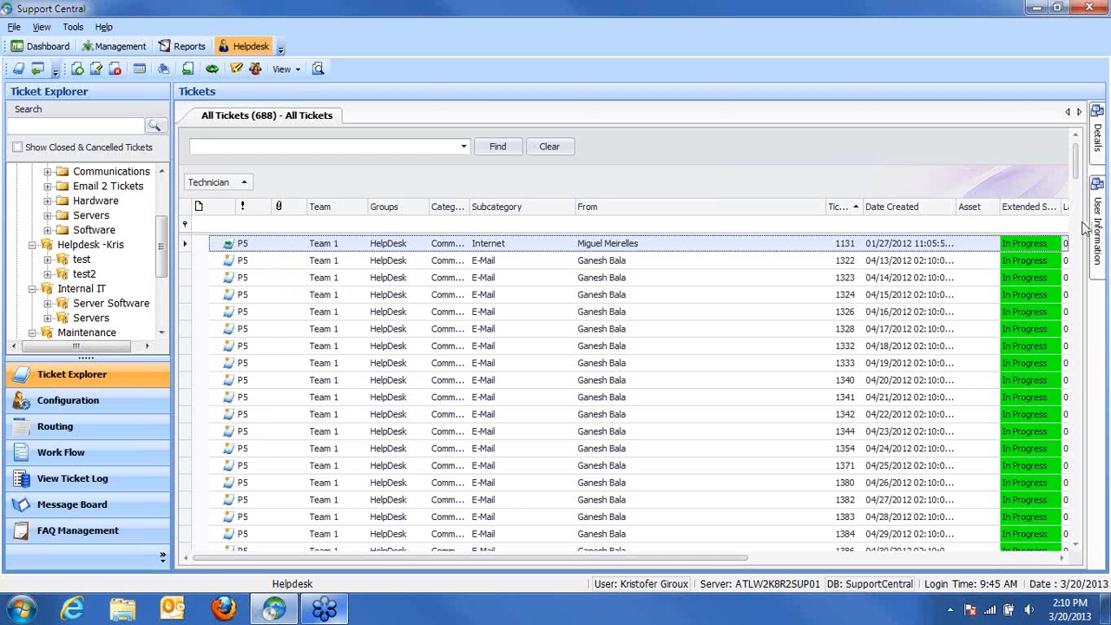
{"action": "left_click_drag", "start_coordinate": [1075, 169], "coordinate": [1079, 149]}
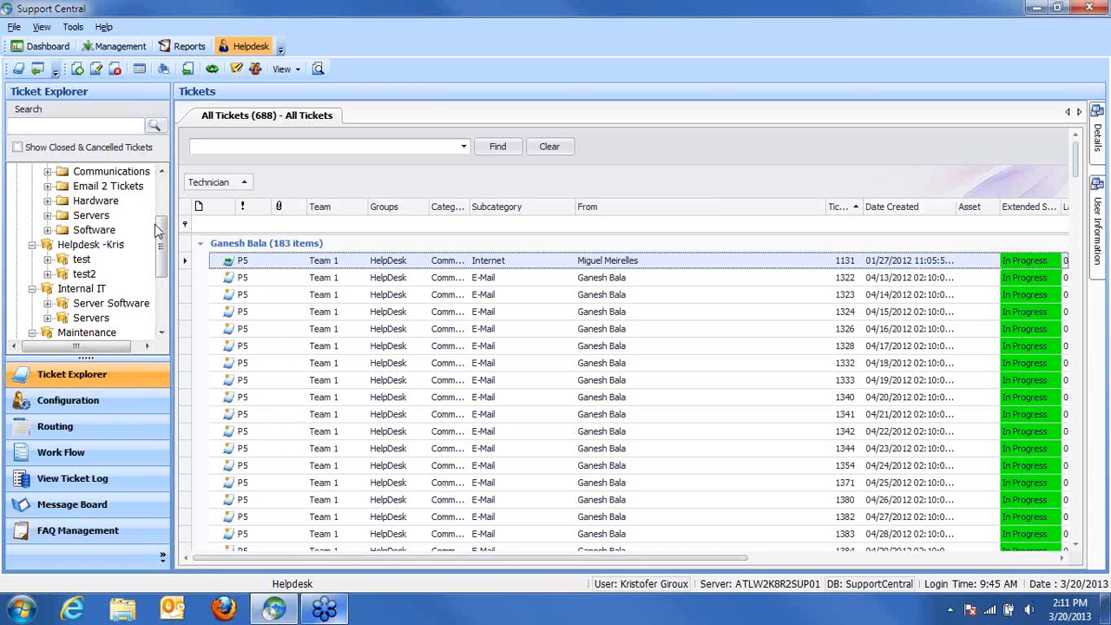
{"action": "scroll", "coordinate": [130, 235], "scroll_direction": "up", "scroll_amount": 3}
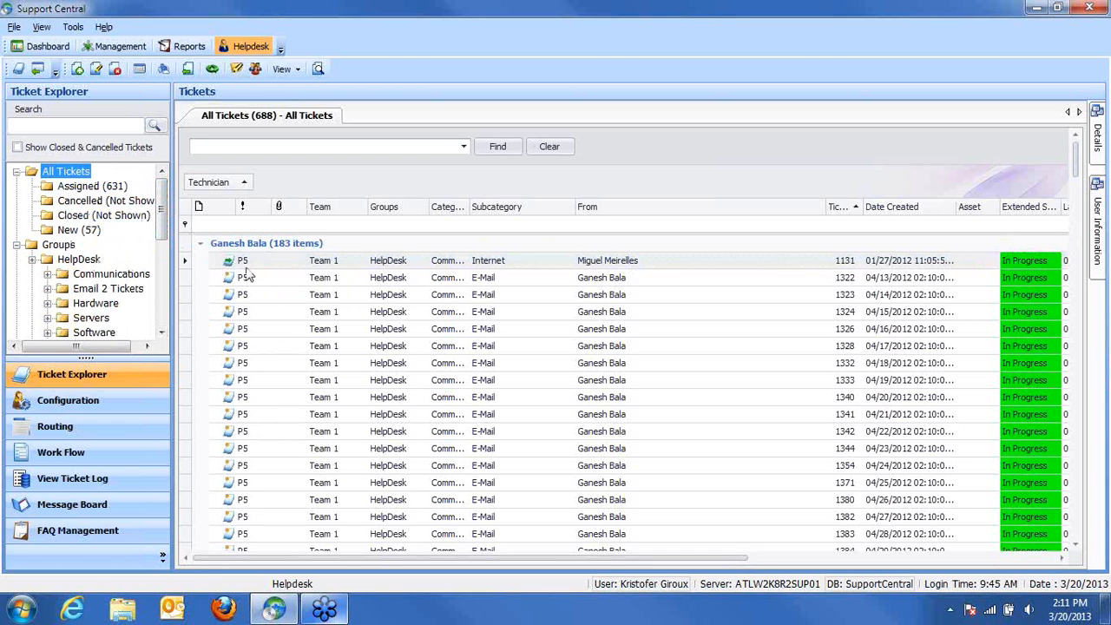
{"action": "left_click", "coordinate": [202, 244]}
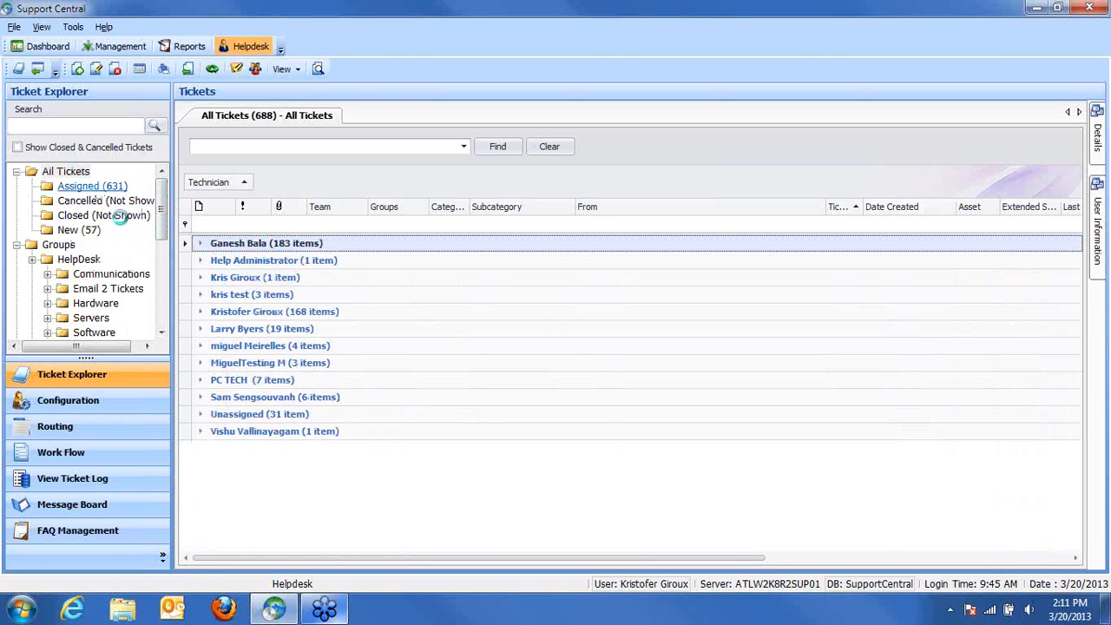
{"action": "left_click", "coordinate": [91, 185]}
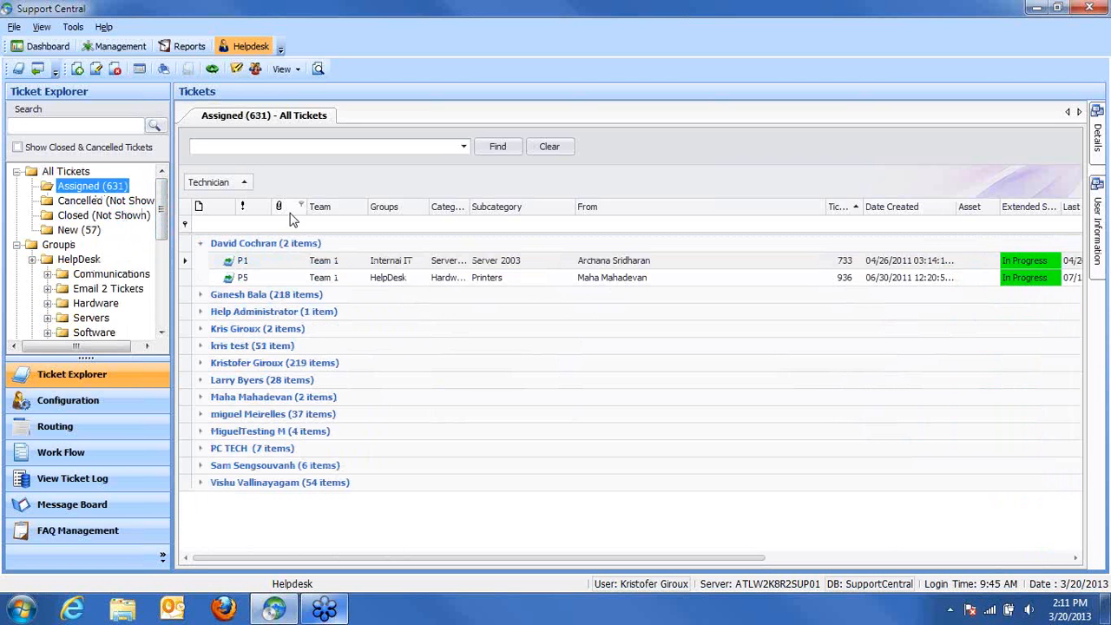
{"action": "left_click", "coordinate": [74, 173]}
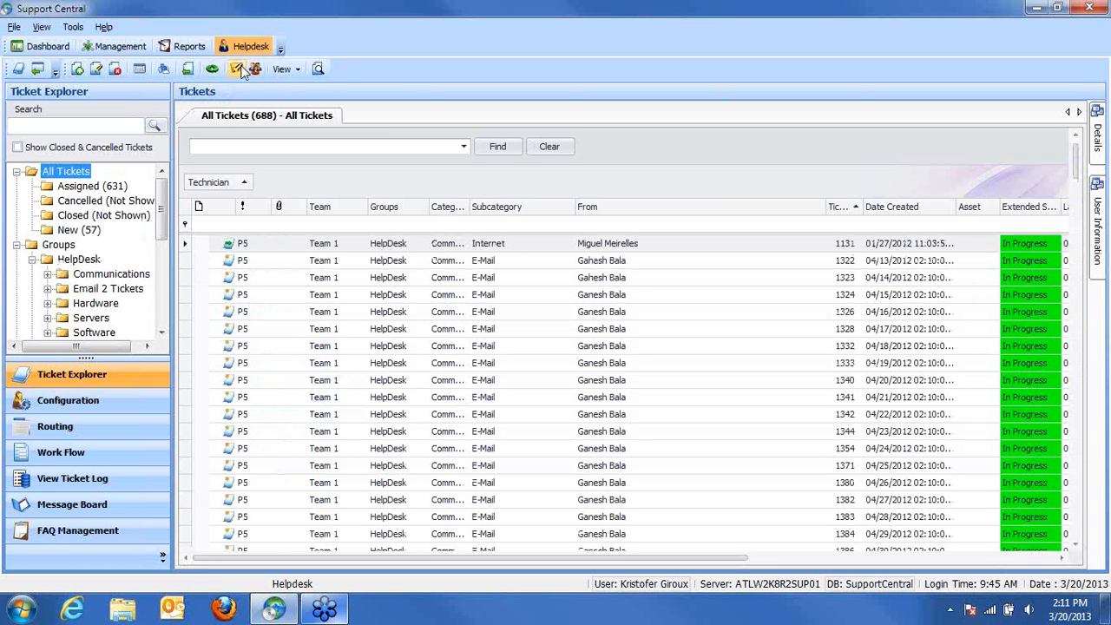
Step: Cancel the HelpDesk group and Communications category wizards, leaving Communications tickets listed
{"action": "left_click", "coordinate": [59, 258]}
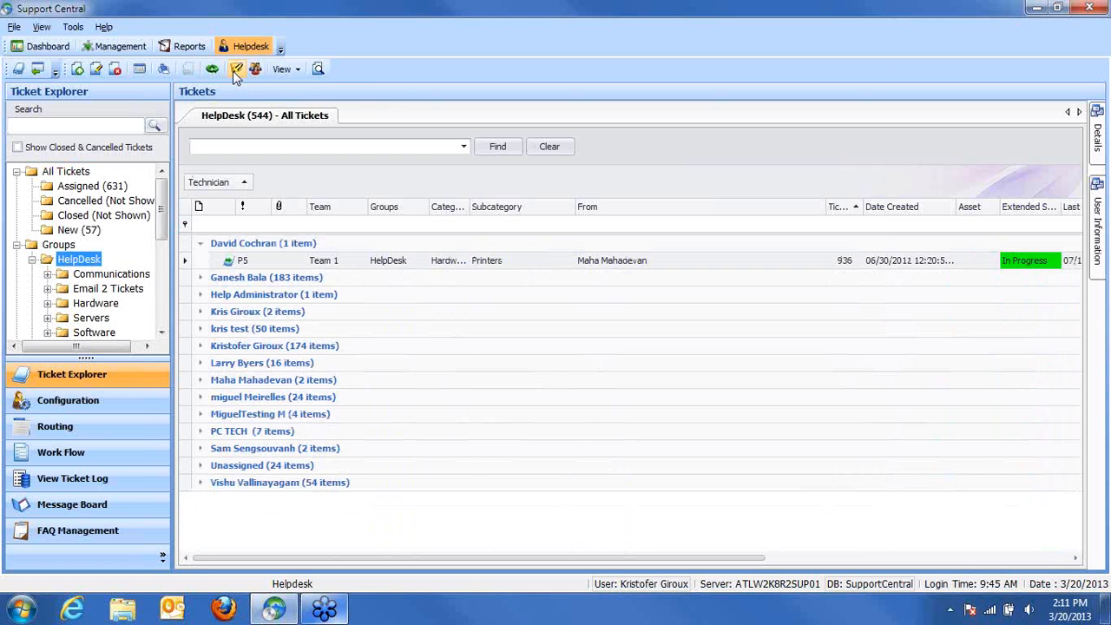
{"action": "left_click", "coordinate": [252, 71]}
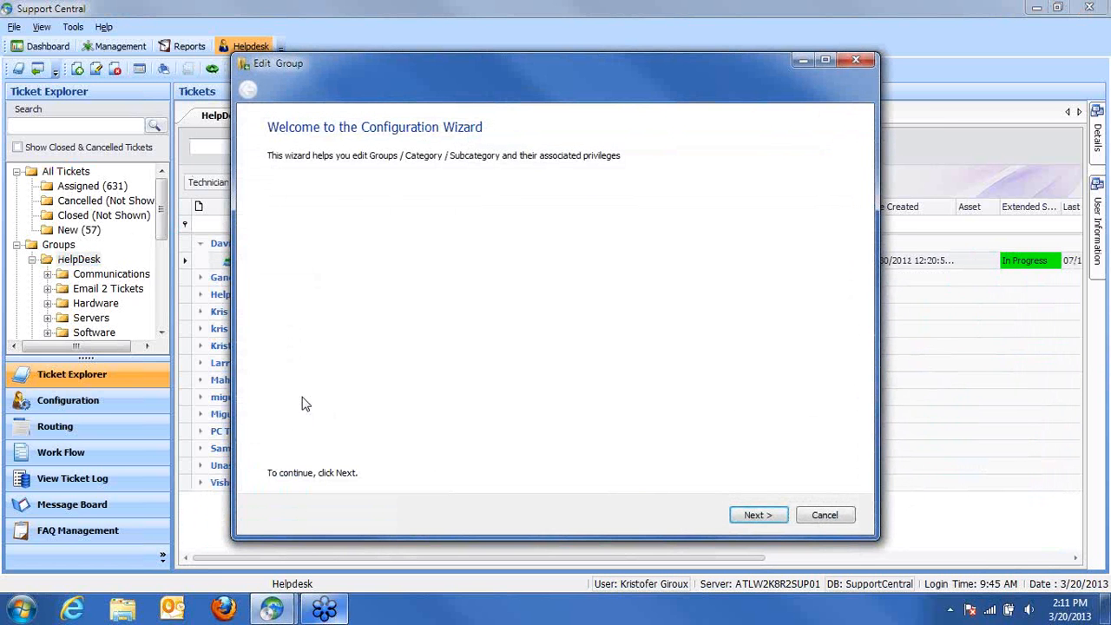
{"action": "left_click", "coordinate": [829, 514]}
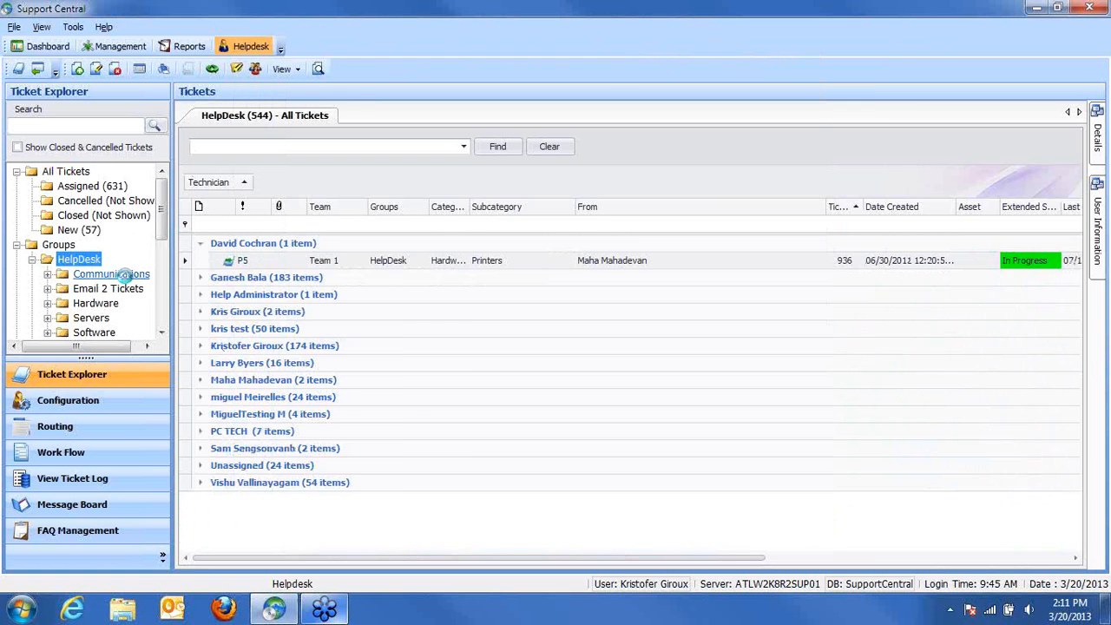
{"action": "left_click", "coordinate": [121, 274]}
{"action": "left_click", "coordinate": [236, 69]}
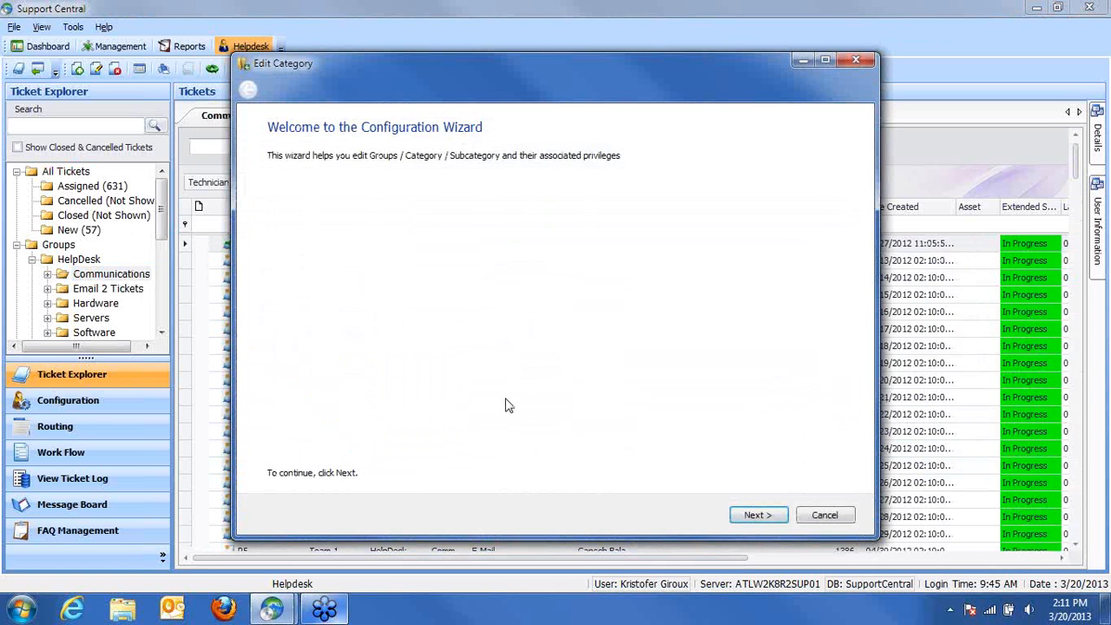
{"action": "left_click", "coordinate": [825, 518]}
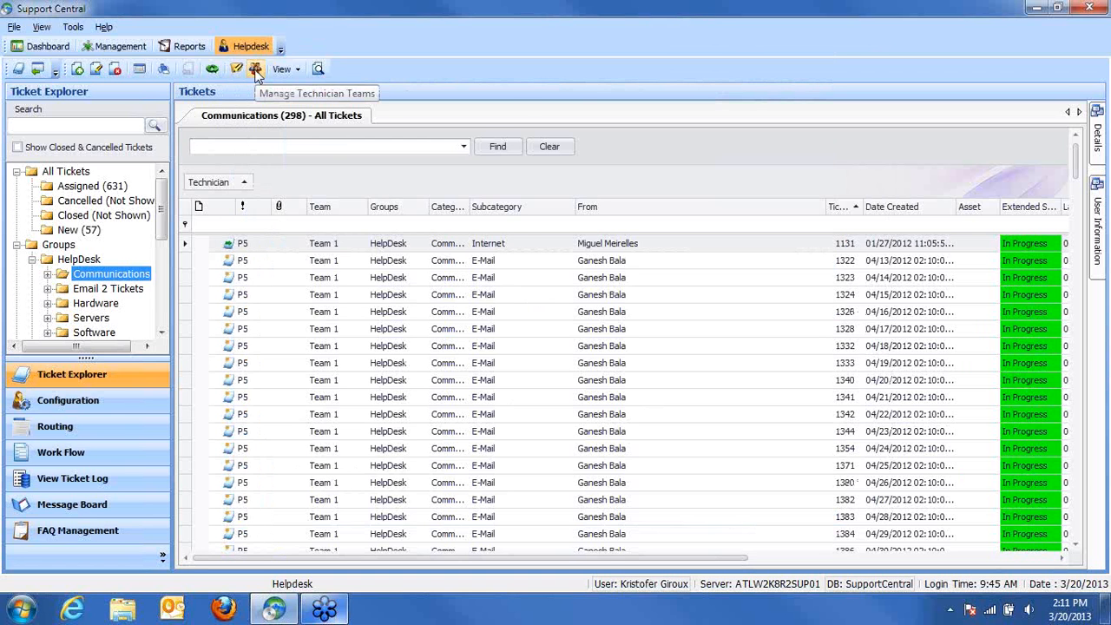
{"action": "left_click", "coordinate": [257, 74]}
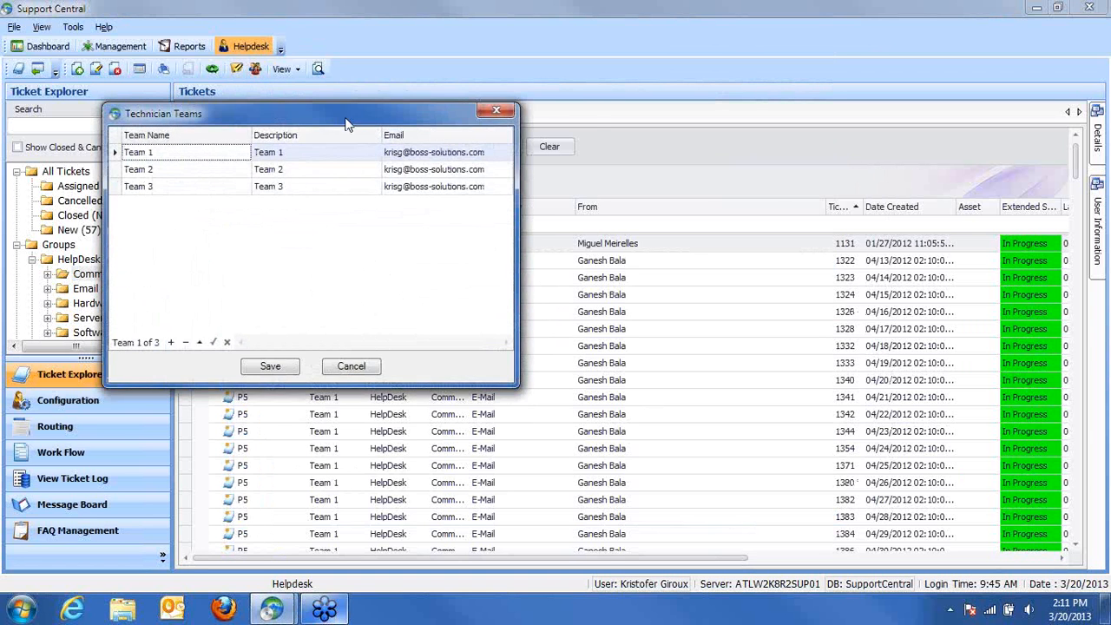
{"action": "left_click", "coordinate": [231, 127]}
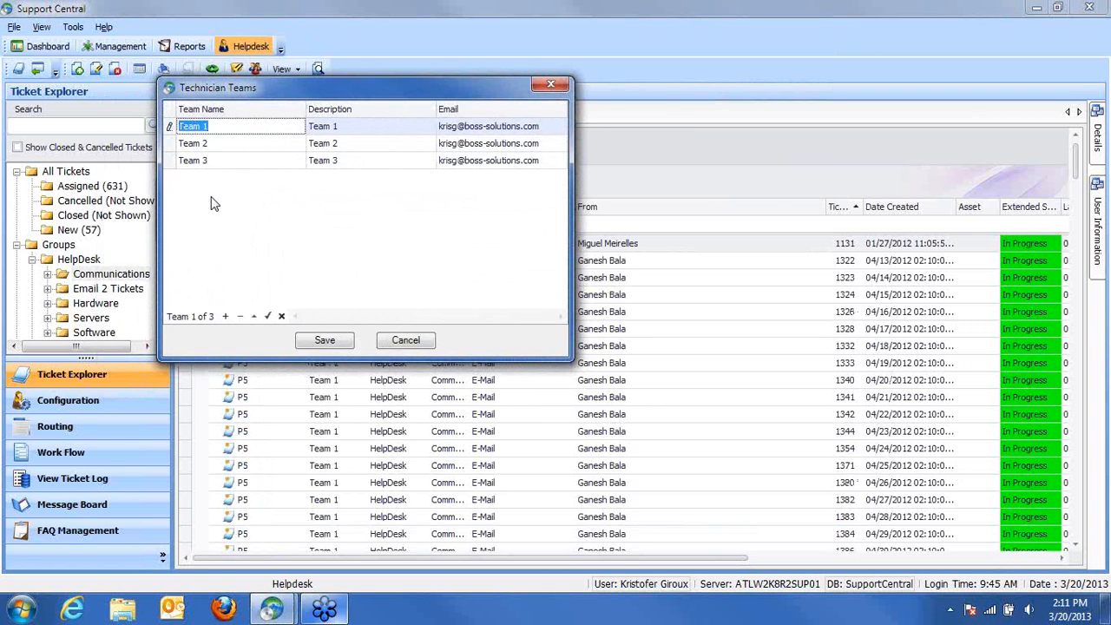
{"action": "left_click", "coordinate": [354, 129]}
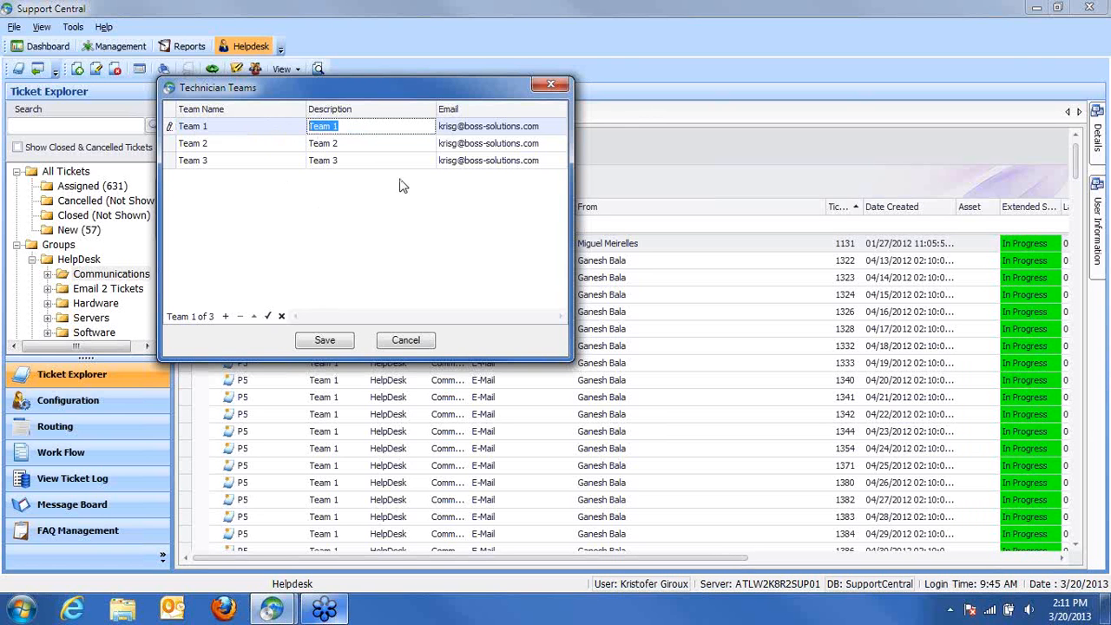
{"action": "left_click", "coordinate": [558, 129]}
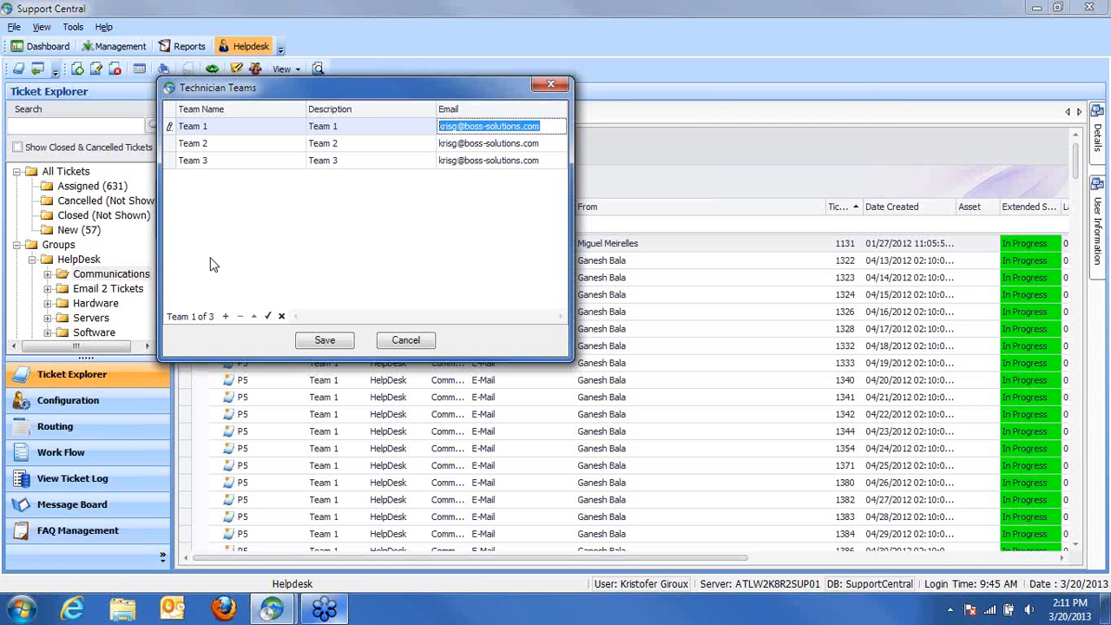
{"action": "left_click", "coordinate": [408, 340]}
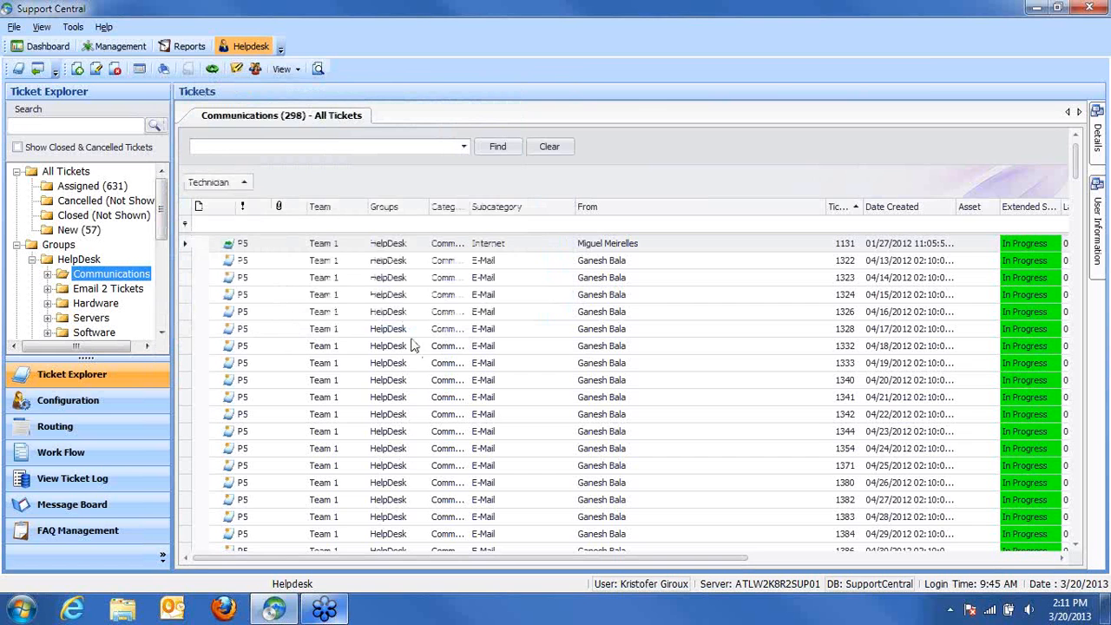
{"action": "double_click", "coordinate": [338, 245]}
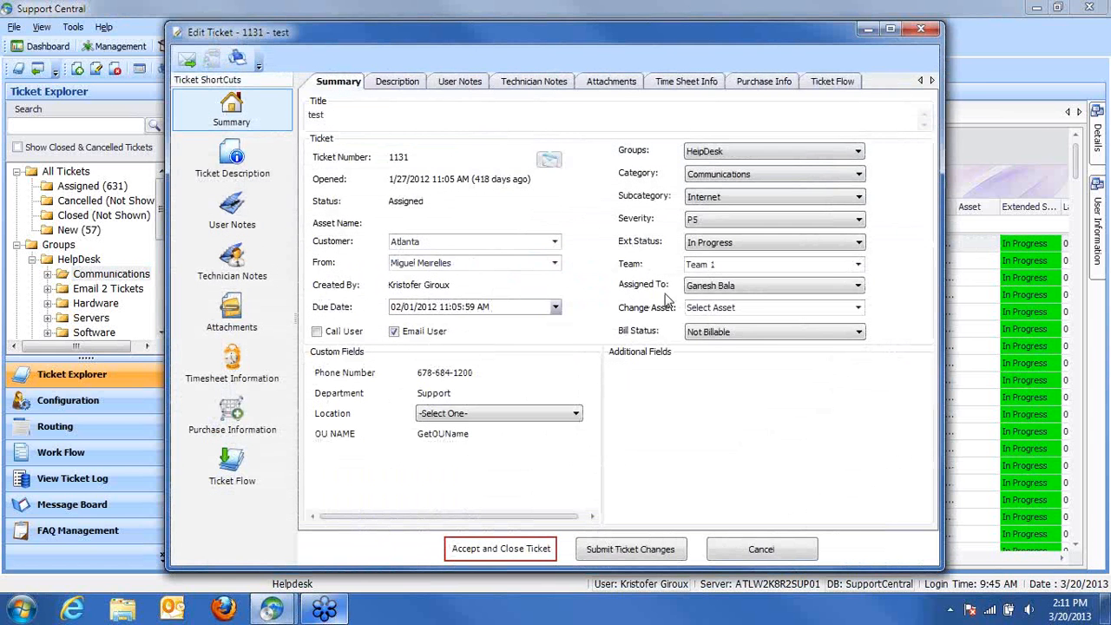
{"action": "left_click", "coordinate": [755, 287]}
{"action": "left_click", "coordinate": [740, 302]}
{"action": "left_click", "coordinate": [771, 546]}
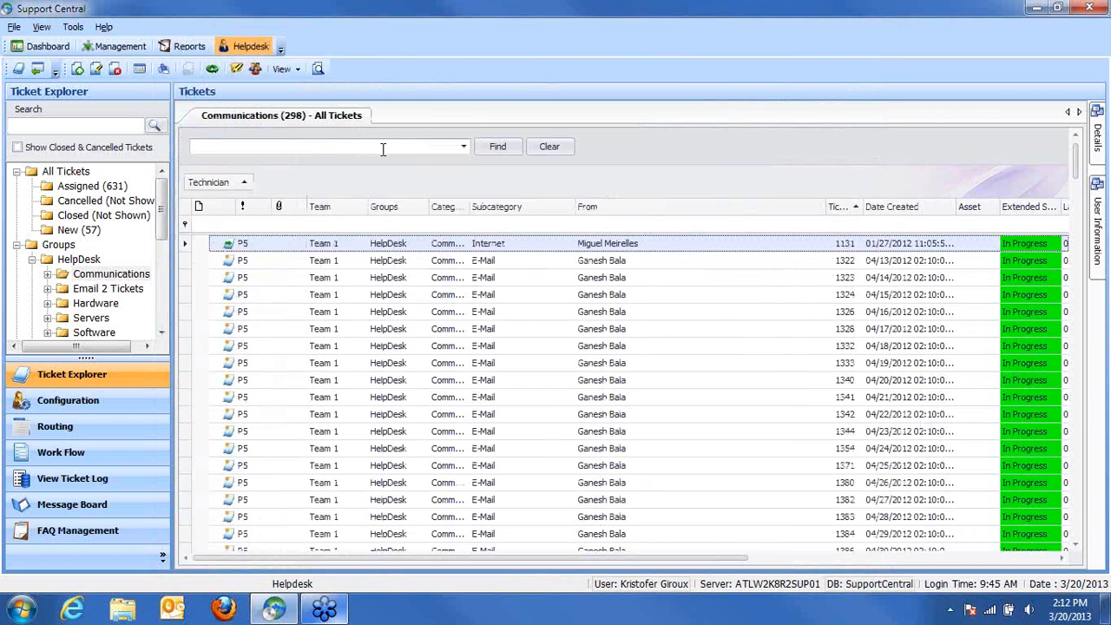
{"action": "left_click", "coordinate": [318, 69]}
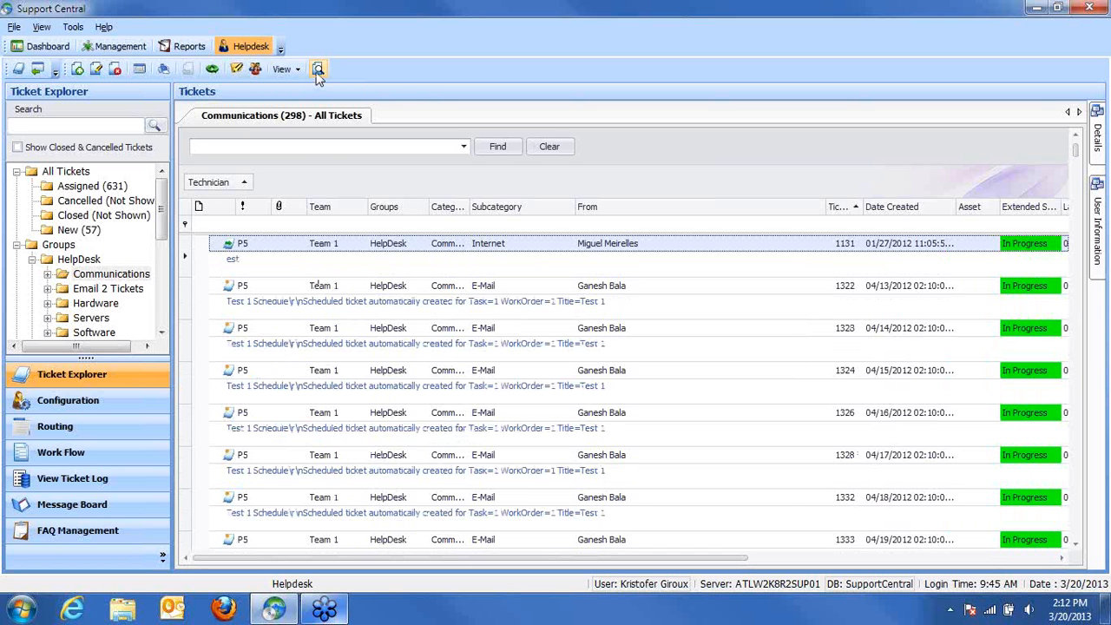
{"action": "left_click", "coordinate": [373, 295]}
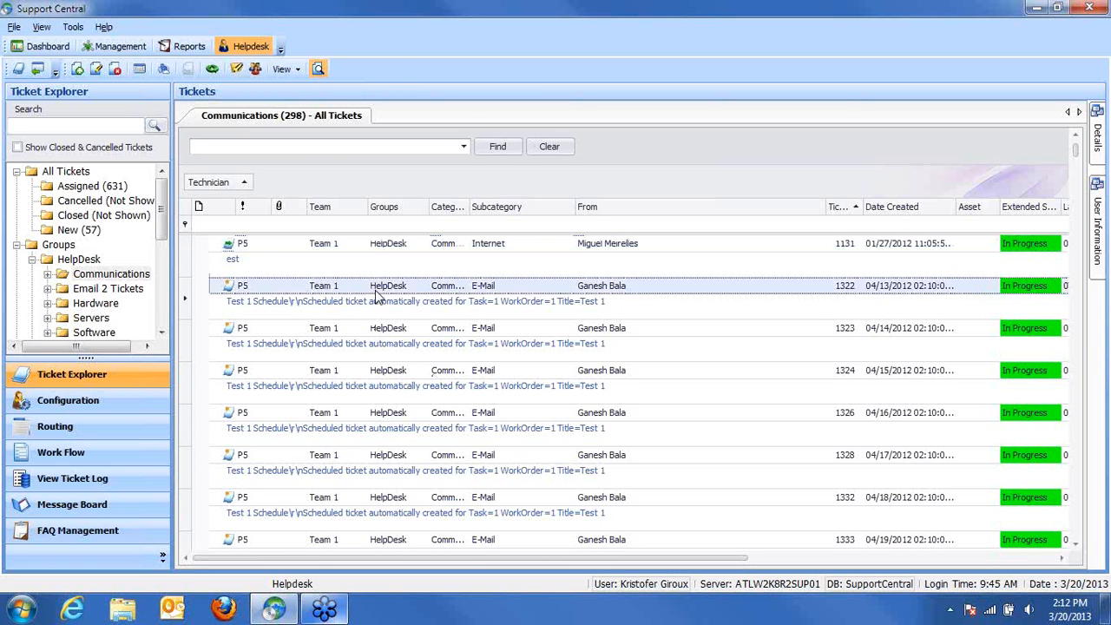
{"action": "left_click", "coordinate": [318, 71]}
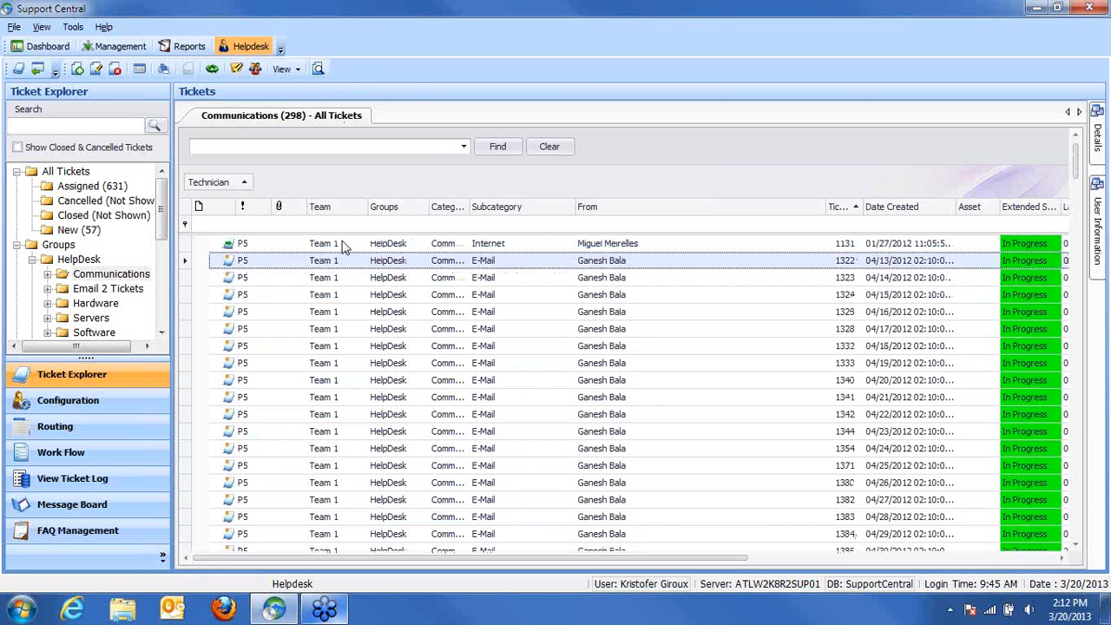
{"action": "left_click", "coordinate": [319, 71]}
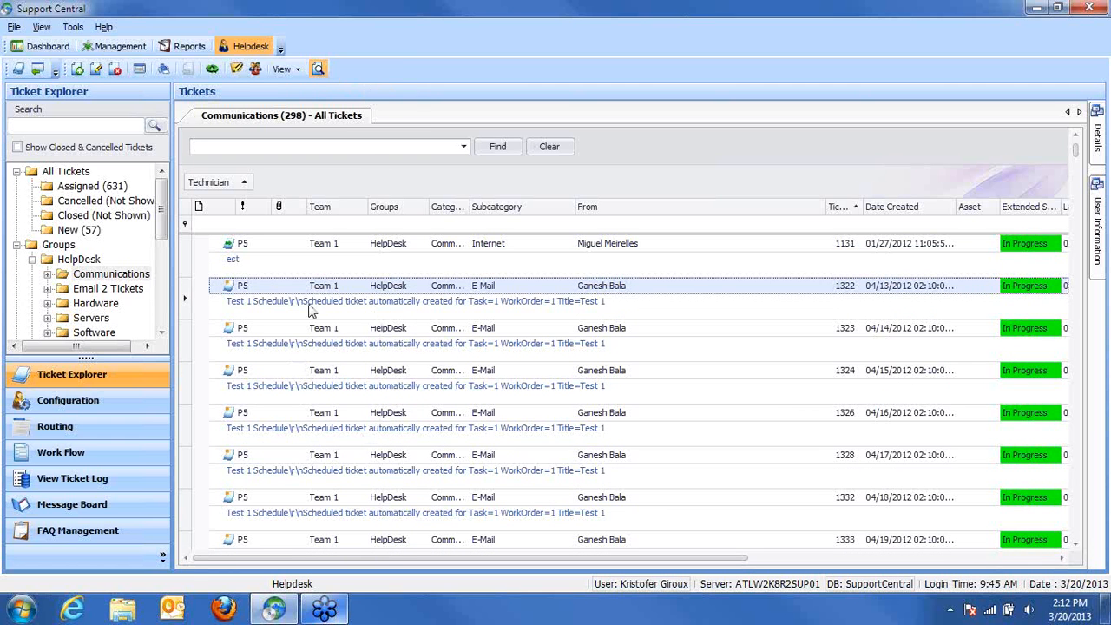
{"action": "left_click", "coordinate": [319, 70]}
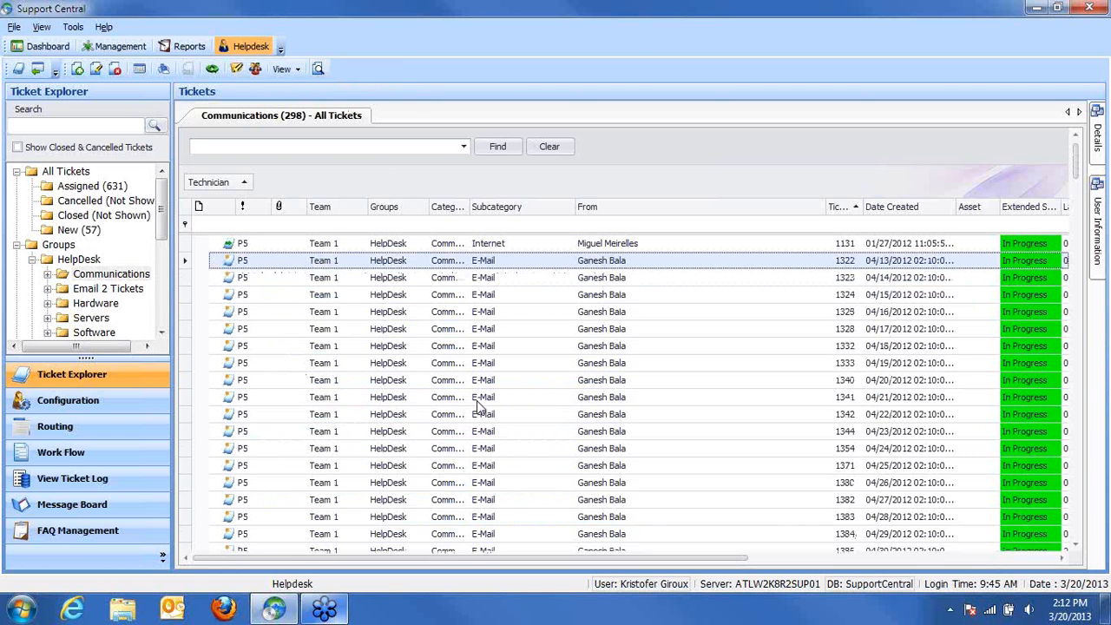
Step: Pin and unpin the Details and User Information panels, then close both
{"action": "mouse_move", "coordinate": [1098, 143]}
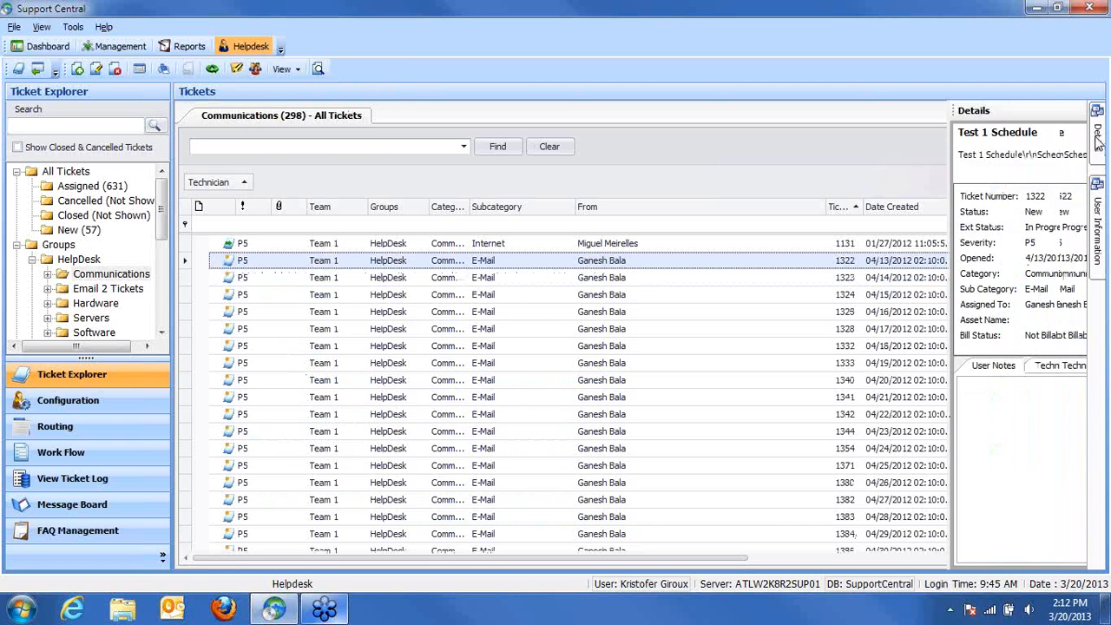
{"action": "left_click", "coordinate": [1061, 111]}
{"action": "mouse_move", "coordinate": [1099, 199]}
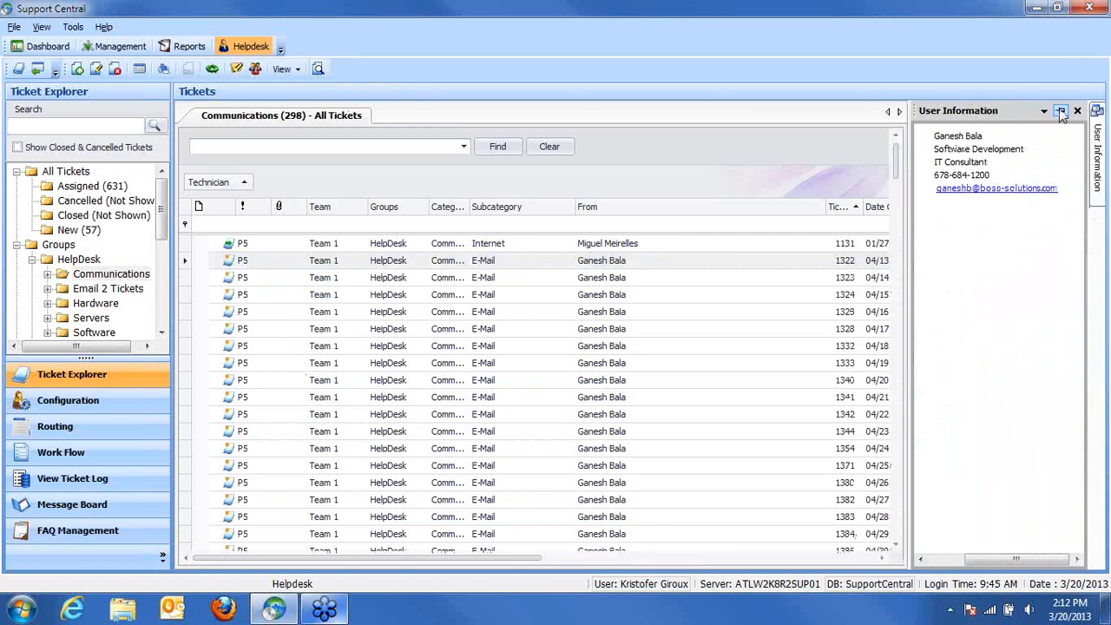
{"action": "left_click", "coordinate": [1061, 112]}
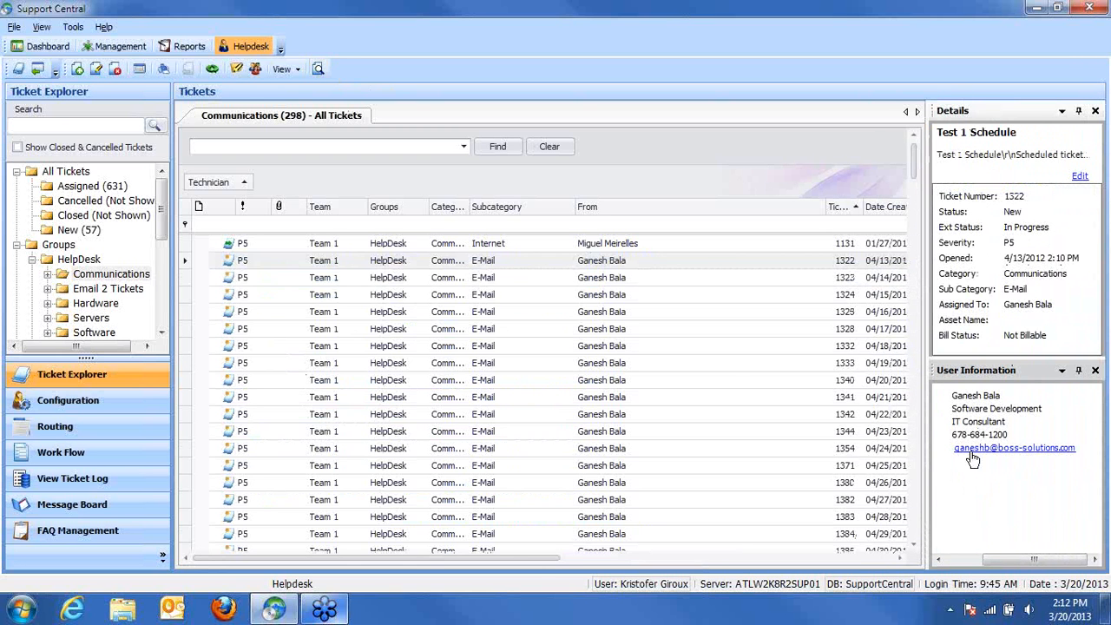
{"action": "left_click", "coordinate": [1080, 372]}
{"action": "left_click", "coordinate": [1060, 112]}
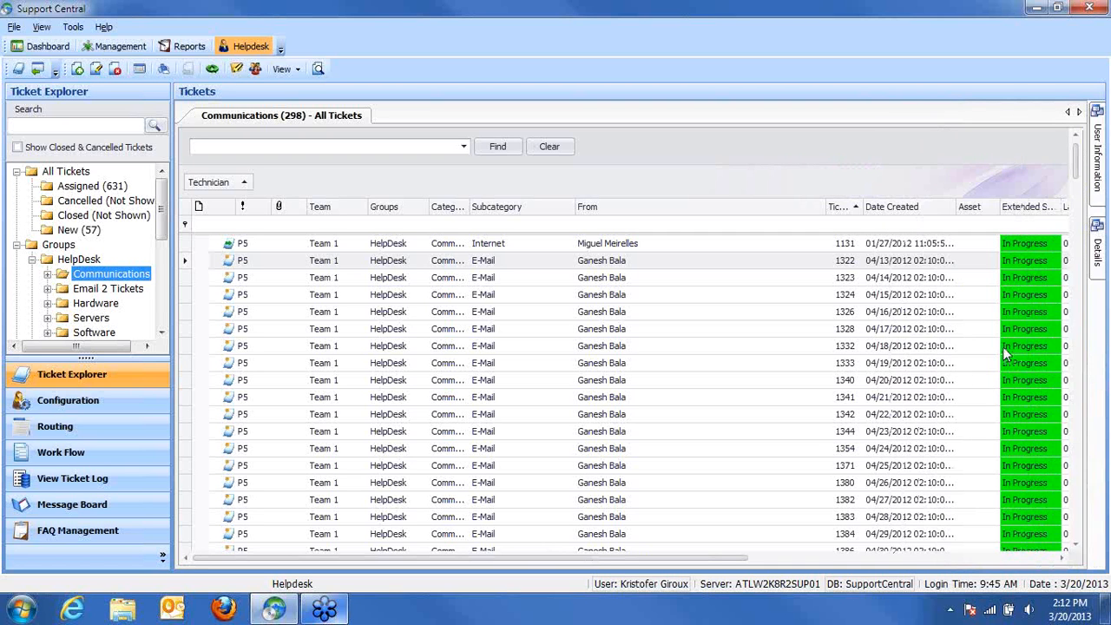
{"action": "mouse_move", "coordinate": [1101, 198]}
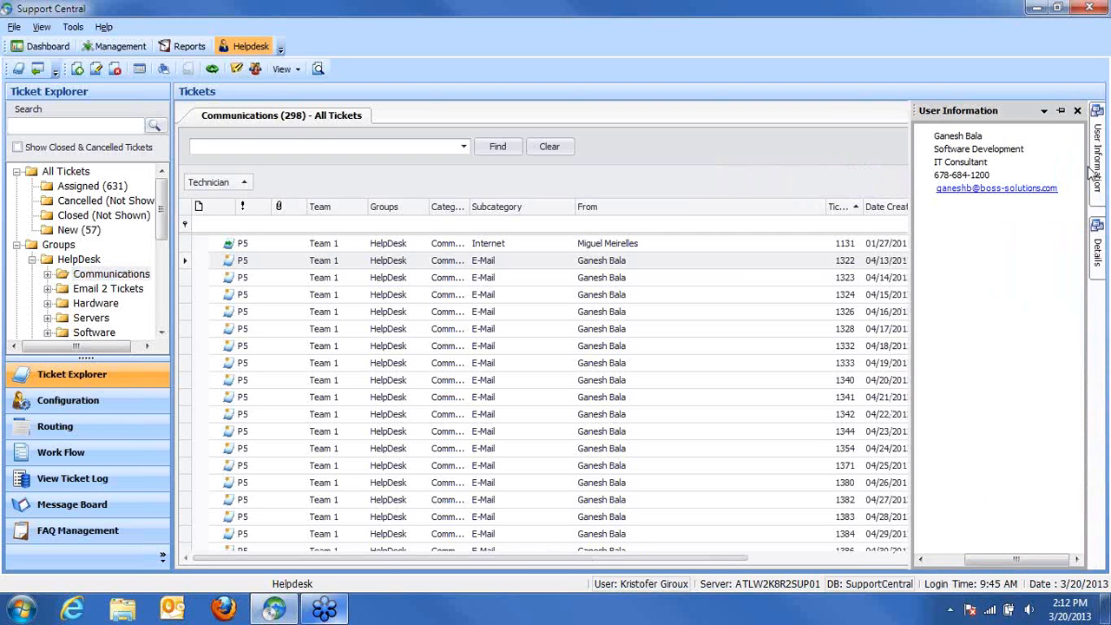
{"action": "mouse_move", "coordinate": [1098, 148]}
{"action": "left_click", "coordinate": [1061, 112]}
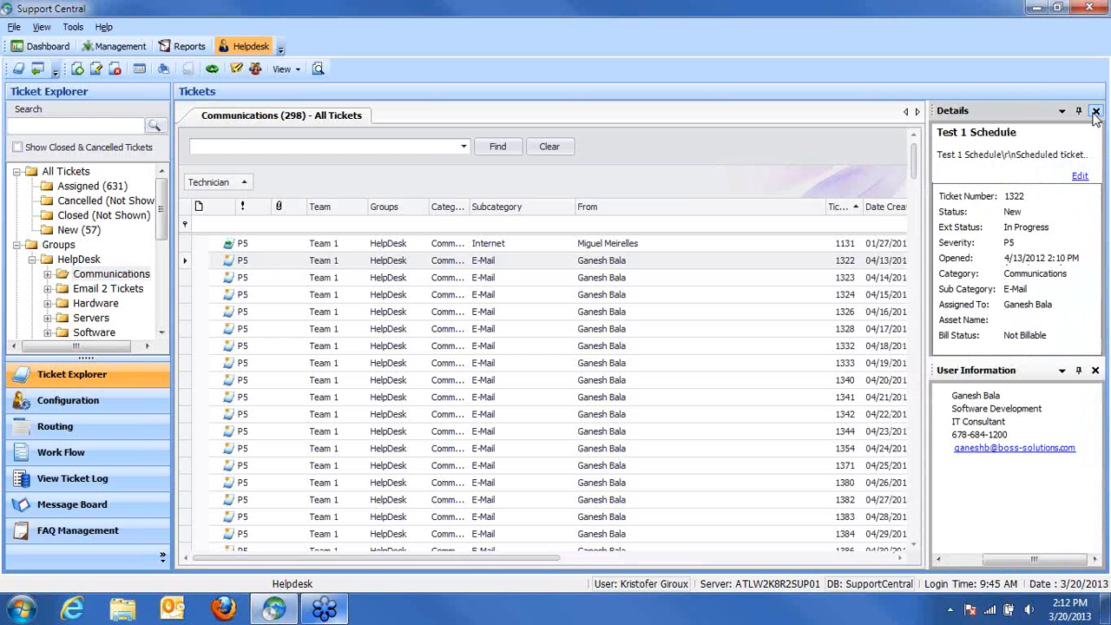
{"action": "left_click", "coordinate": [1095, 111]}
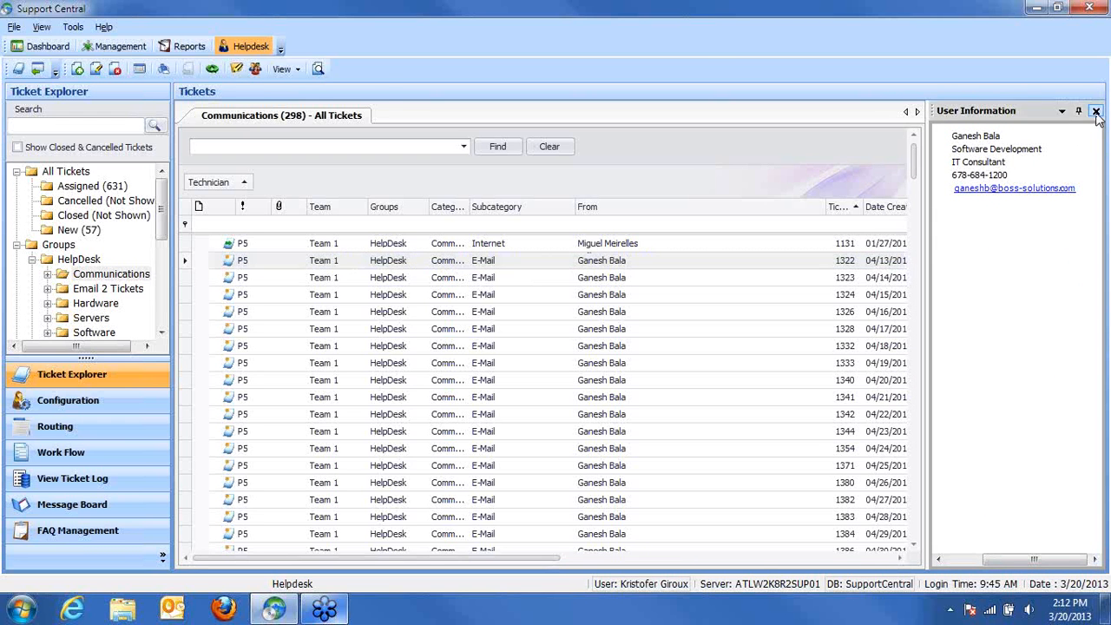
{"action": "left_click", "coordinate": [1095, 111]}
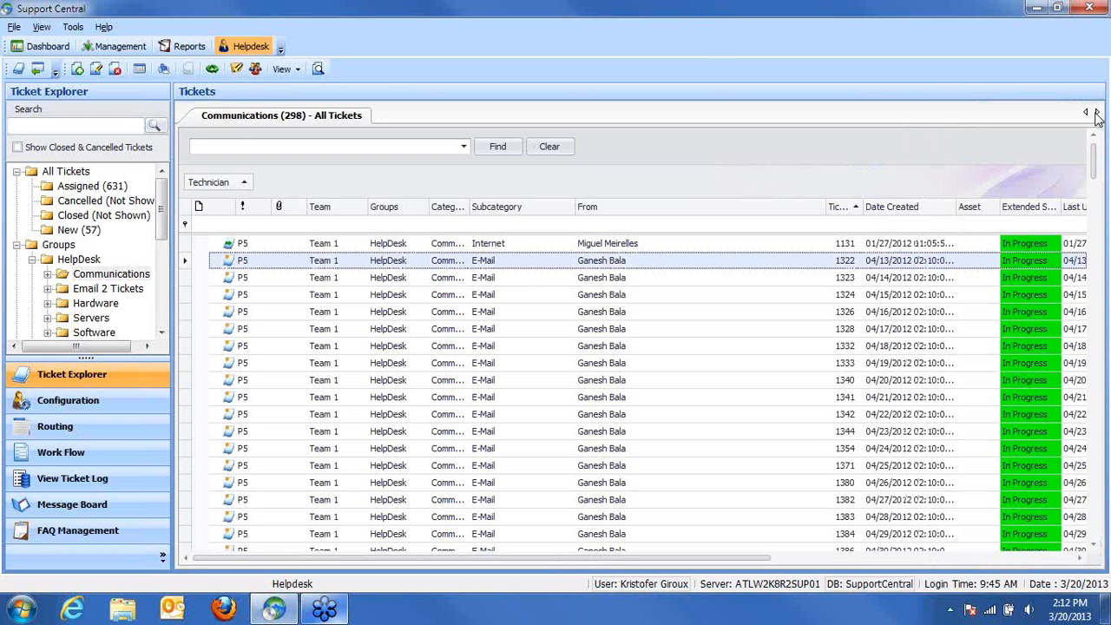
Step: Reopen the Details and User Information panels from View, then close them again
{"action": "left_click", "coordinate": [300, 68]}
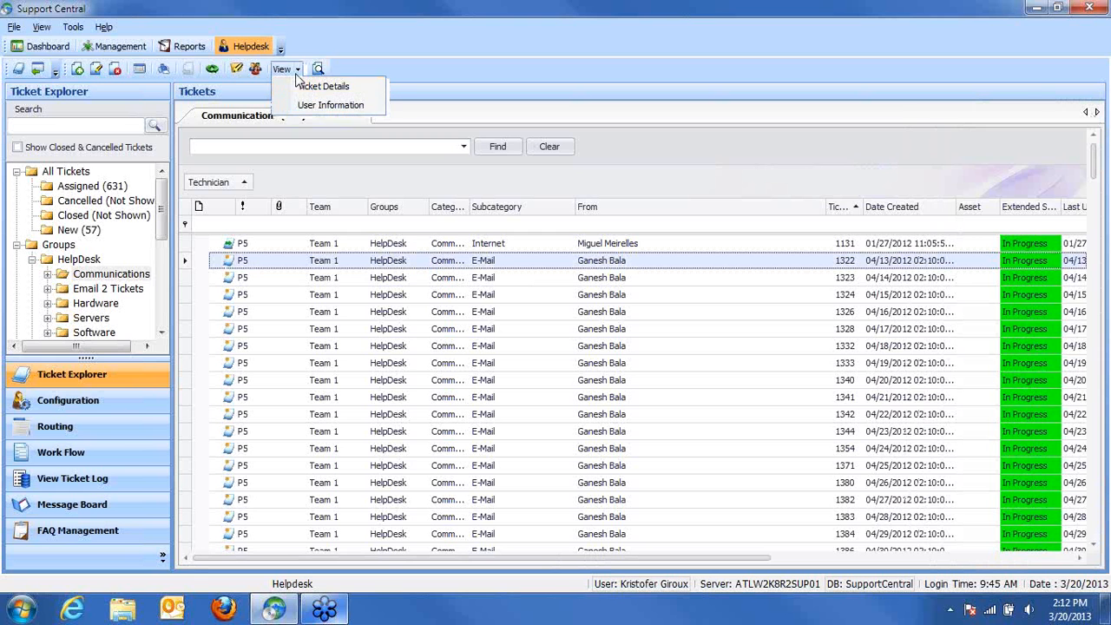
{"action": "left_click", "coordinate": [324, 88]}
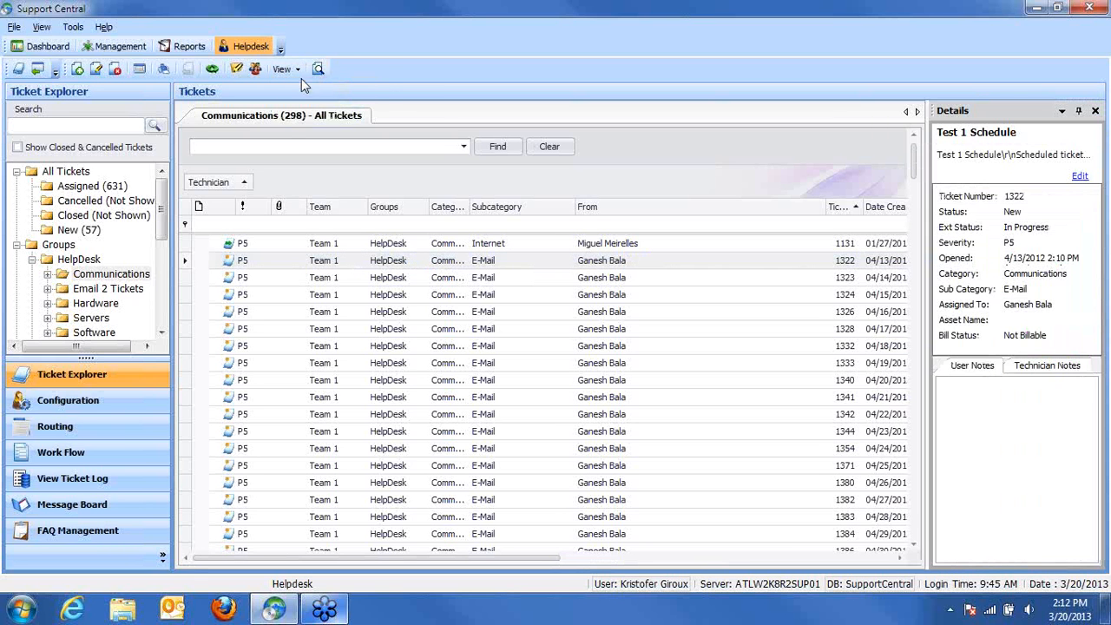
{"action": "left_click", "coordinate": [299, 69]}
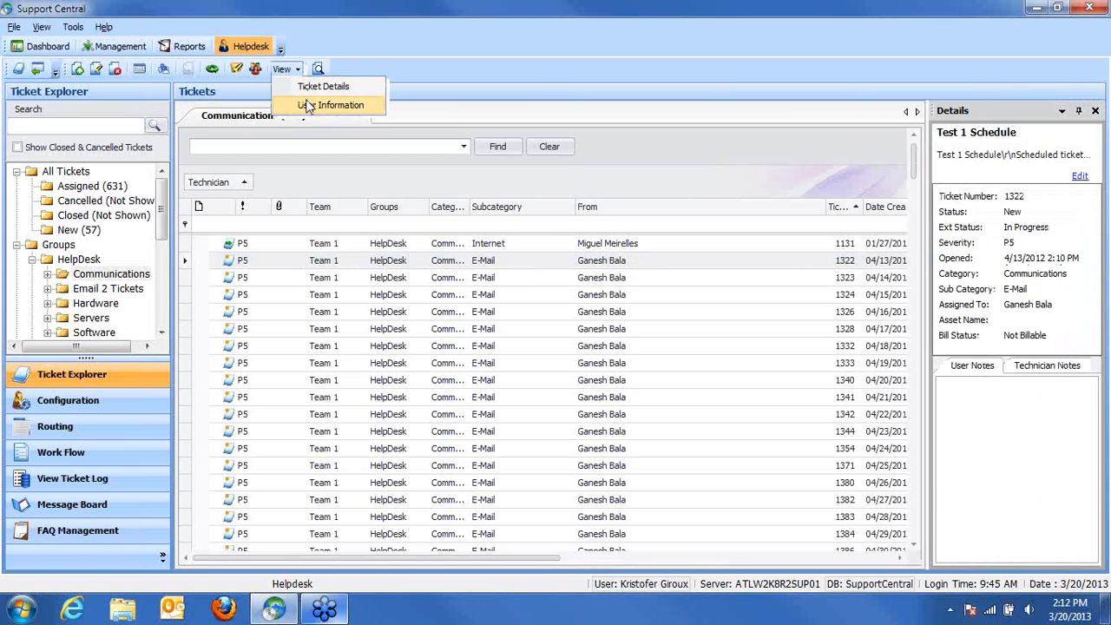
{"action": "left_click", "coordinate": [308, 105]}
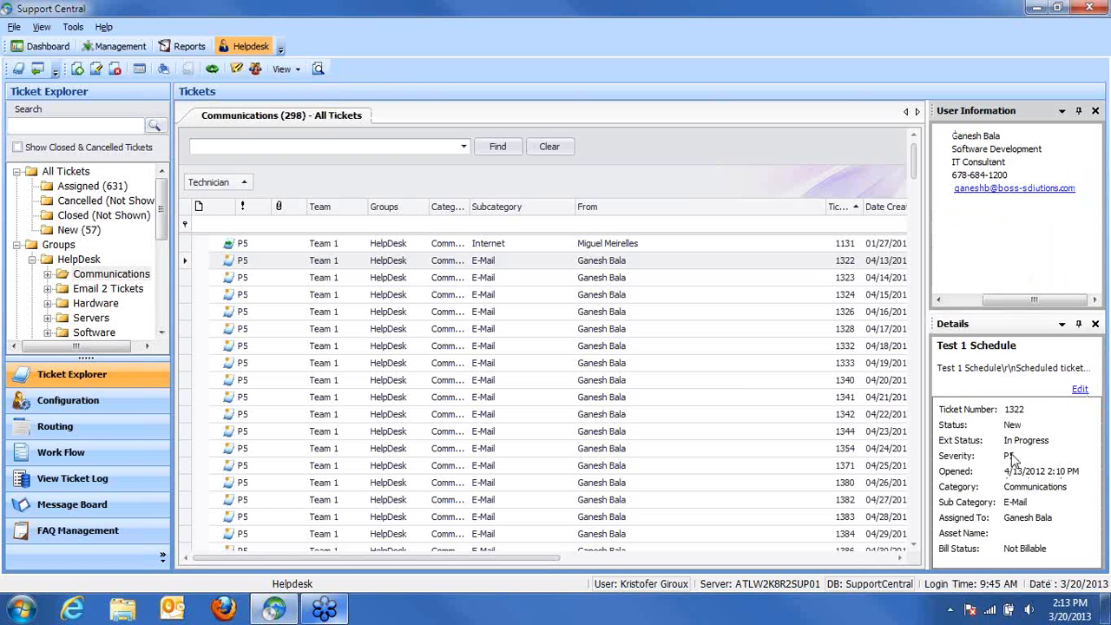
{"action": "left_click", "coordinate": [1095, 111]}
{"action": "left_click", "coordinate": [1096, 111]}
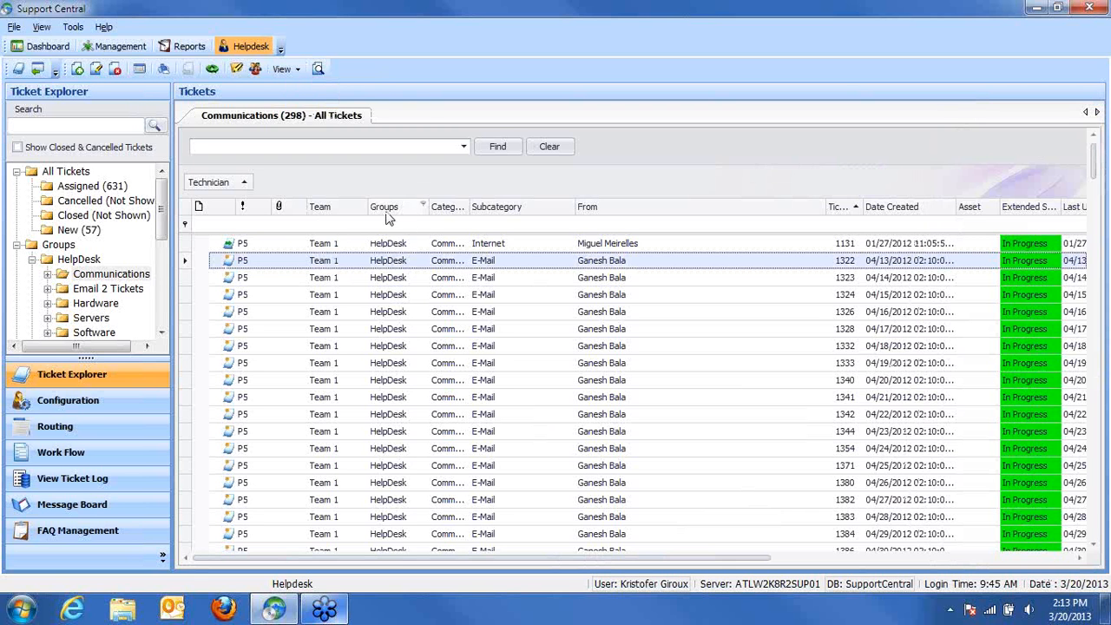
Step: Add Group, Category and Subcategory to the grouping and collapse the open groups
{"action": "left_click_drag", "start_coordinate": [390, 212], "coordinate": [352, 178]}
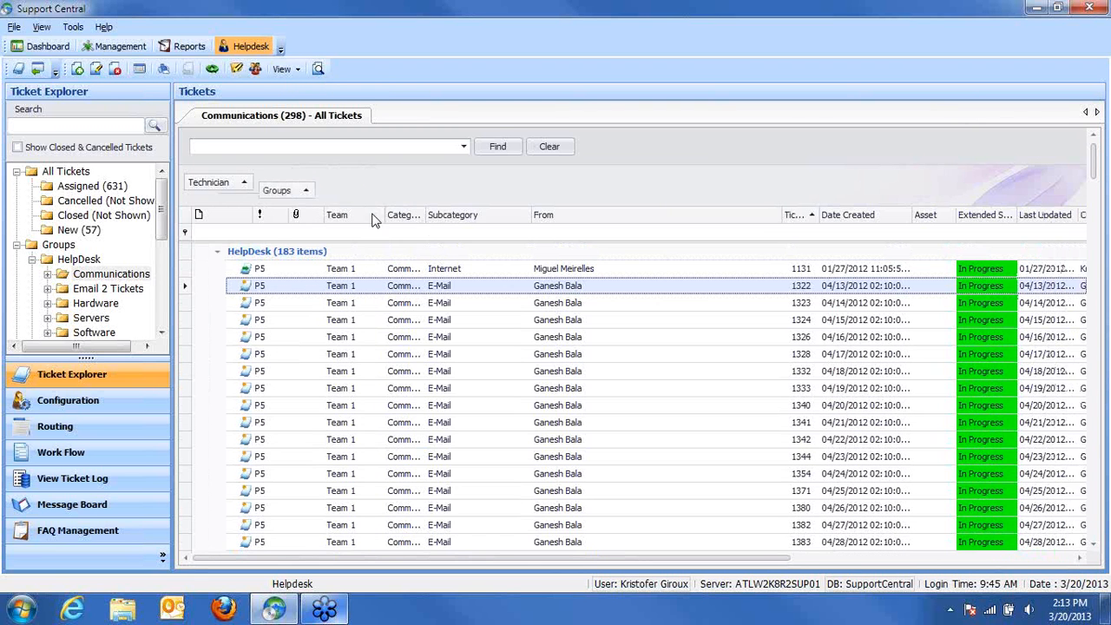
{"action": "left_click_drag", "start_coordinate": [408, 222], "coordinate": [355, 192]}
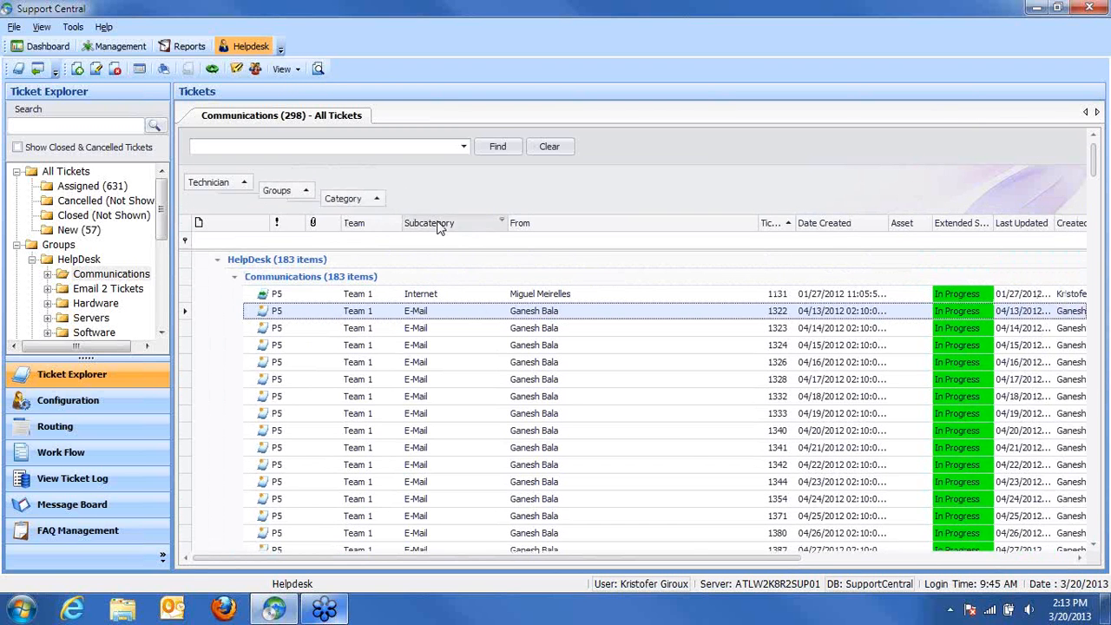
{"action": "mouse_move", "coordinate": [426, 224]}
{"action": "left_mouse_down"}
{"action": "mouse_move", "coordinate": [417, 208]}
{"action": "mouse_move", "coordinate": [427, 207]}
{"action": "left_mouse_up"}
{"action": "left_click", "coordinate": [252, 302]}
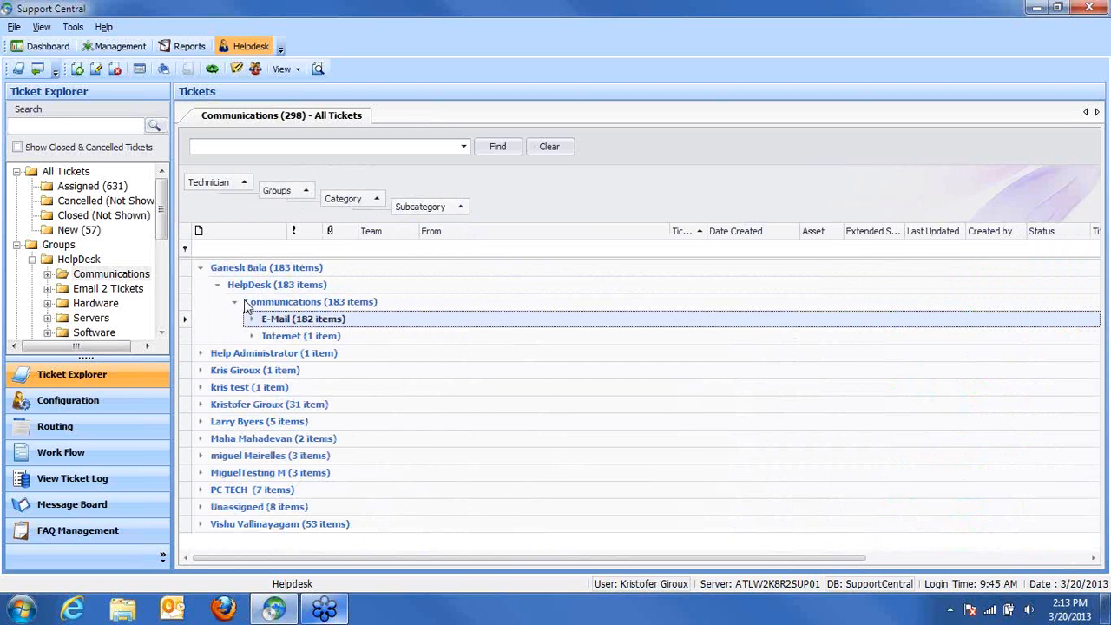
{"action": "left_click", "coordinate": [219, 286]}
{"action": "left_click", "coordinate": [200, 267]}
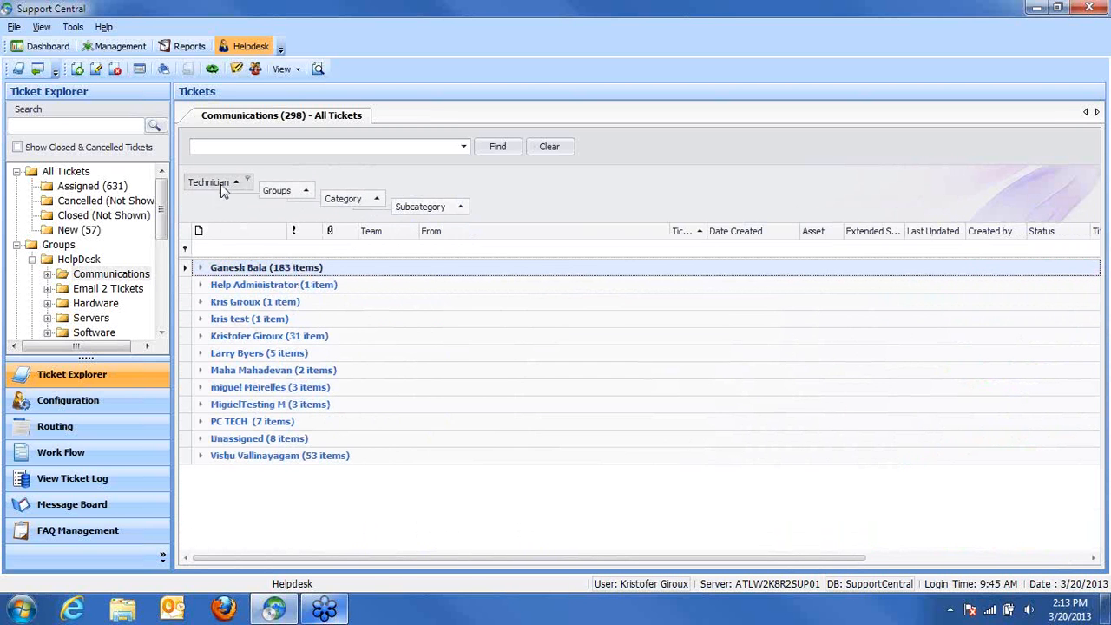
Step: Remove the Technician grouping and expand HelpDesk and Communications into subcategory groups
{"action": "left_click_drag", "start_coordinate": [220, 184], "coordinate": [430, 236]}
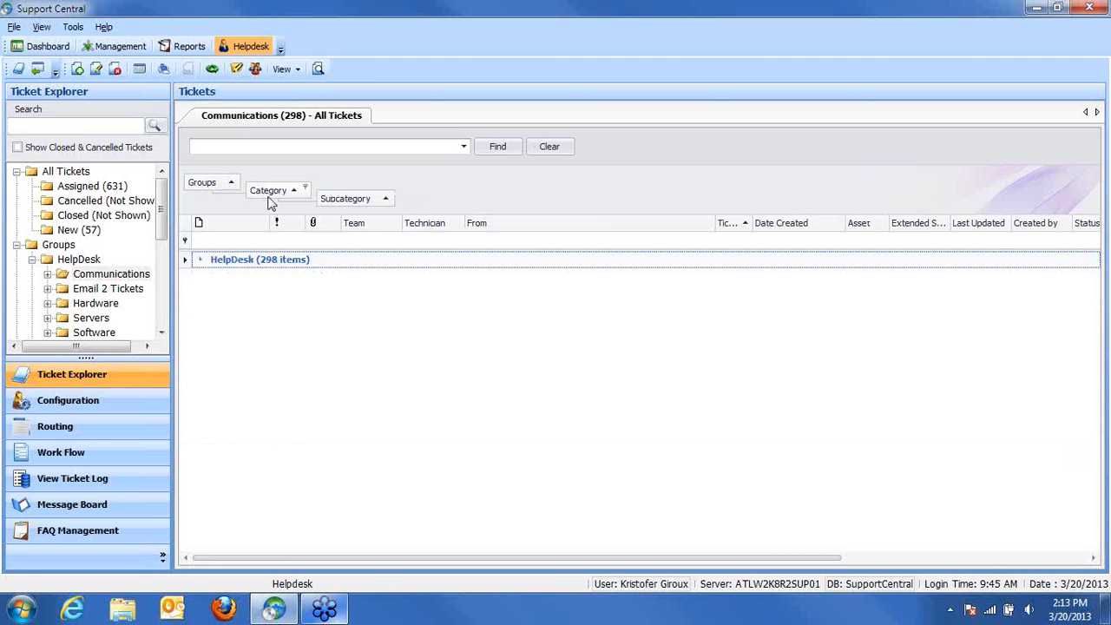
{"action": "left_click", "coordinate": [200, 259]}
{"action": "left_click", "coordinate": [217, 276]}
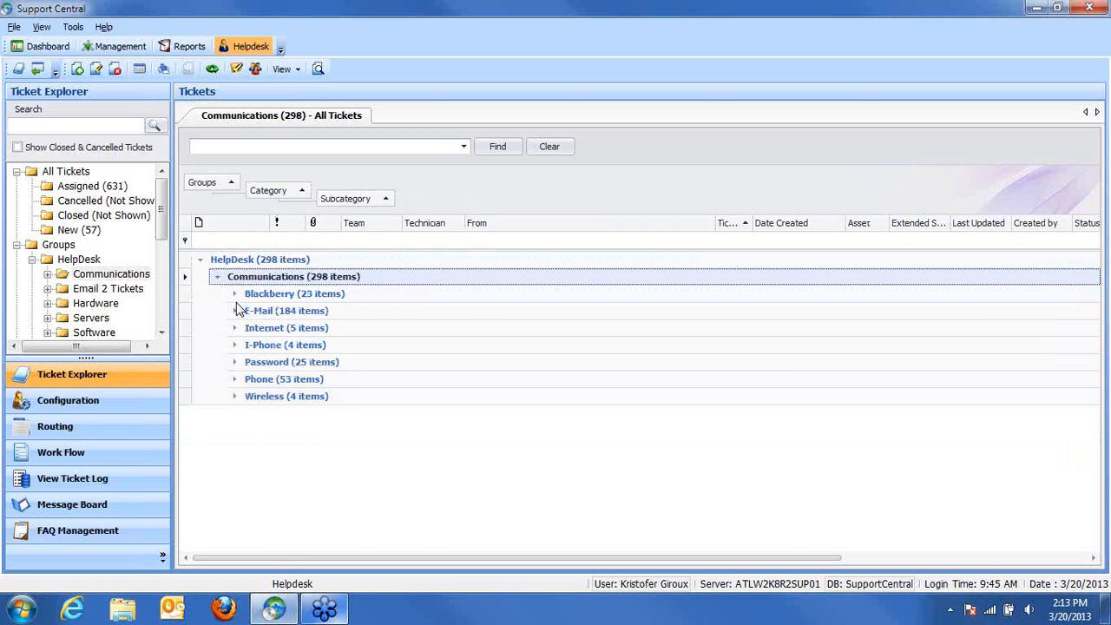
{"action": "left_click", "coordinate": [235, 294]}
{"action": "left_click", "coordinate": [235, 295]}
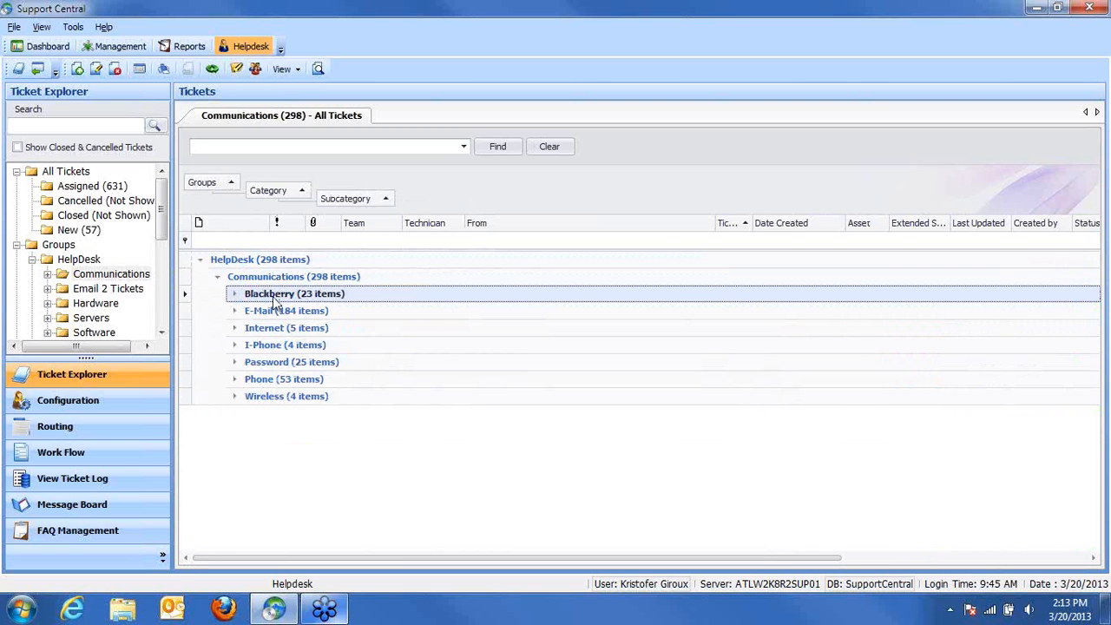
{"action": "left_click", "coordinate": [295, 347]}
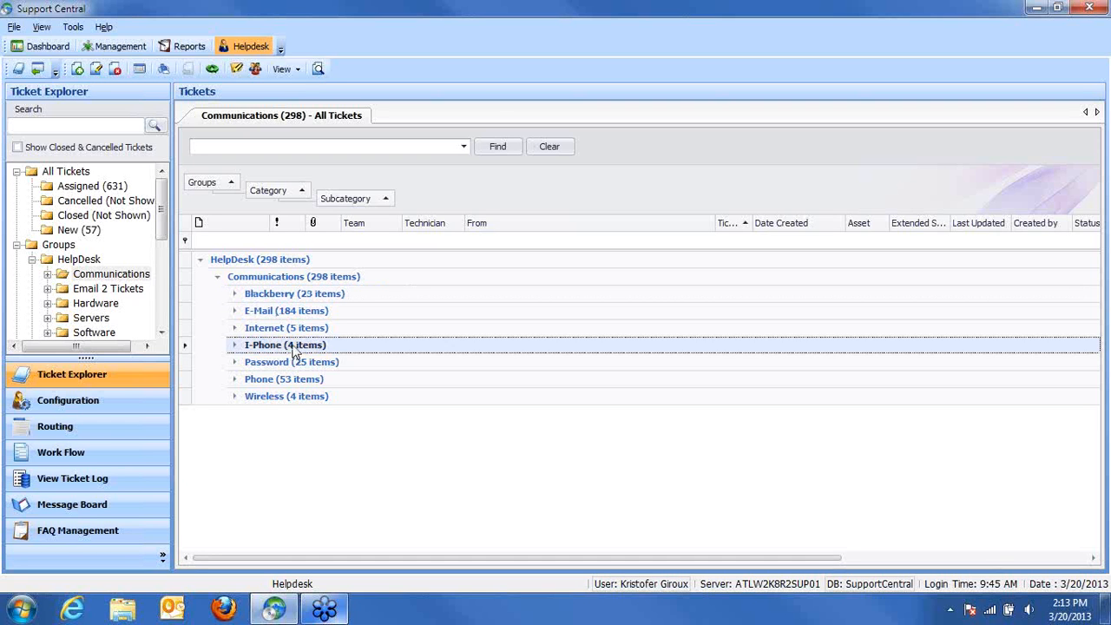
{"action": "left_click", "coordinate": [235, 262]}
{"action": "left_click", "coordinate": [251, 291]}
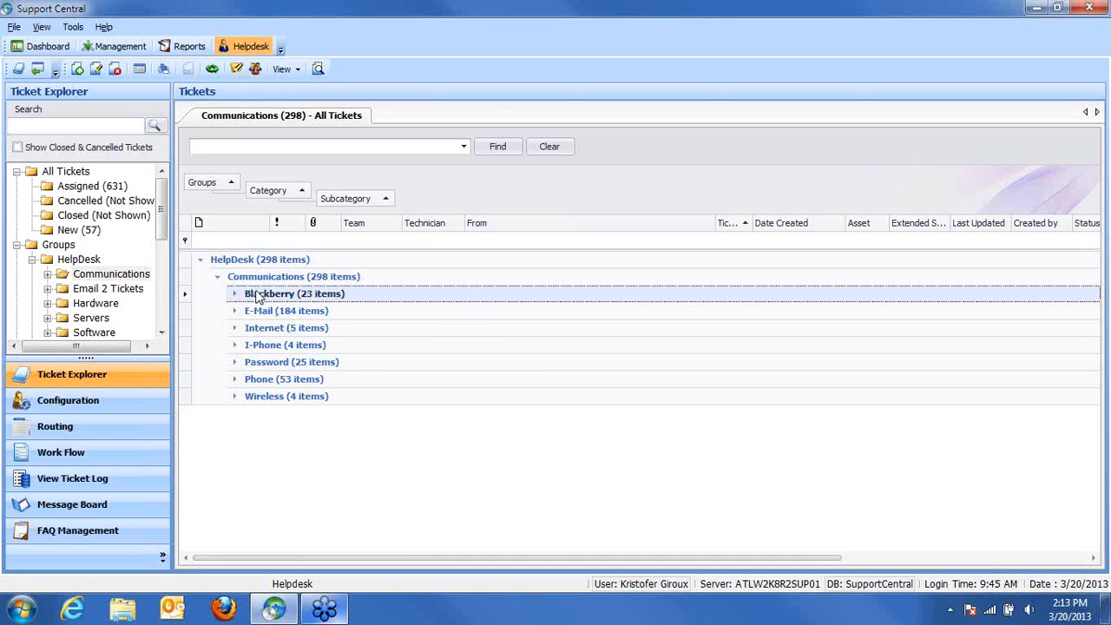
Step: Browse the Change Group/Category/Subcategory options for Blackberry tickets, then dismiss them unchanged
{"action": "right_click", "coordinate": [253, 293]}
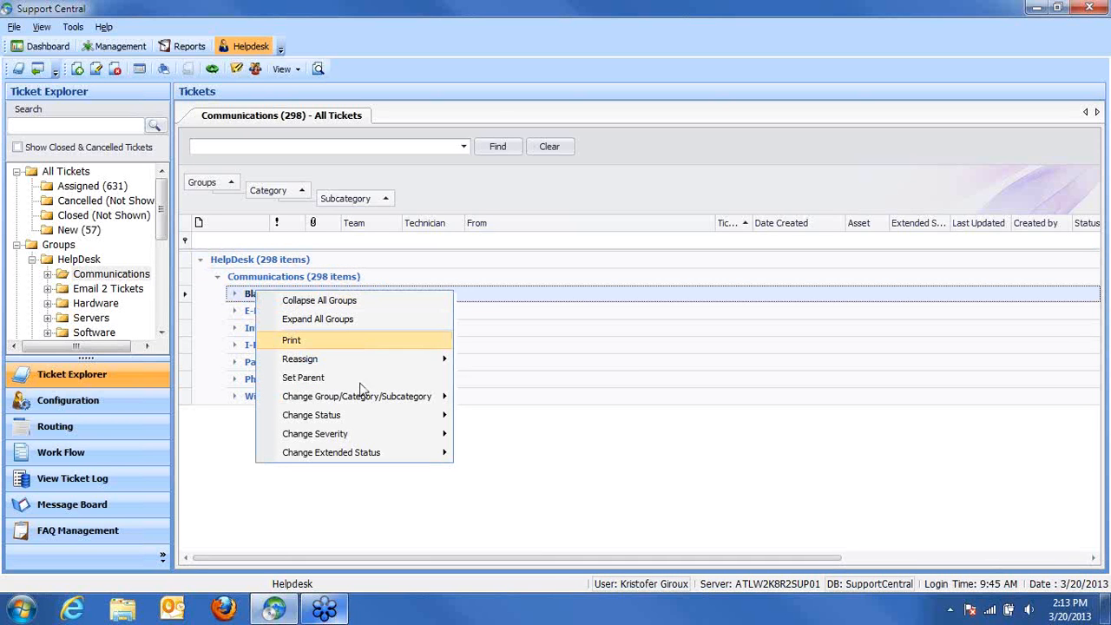
{"action": "mouse_move", "coordinate": [393, 403]}
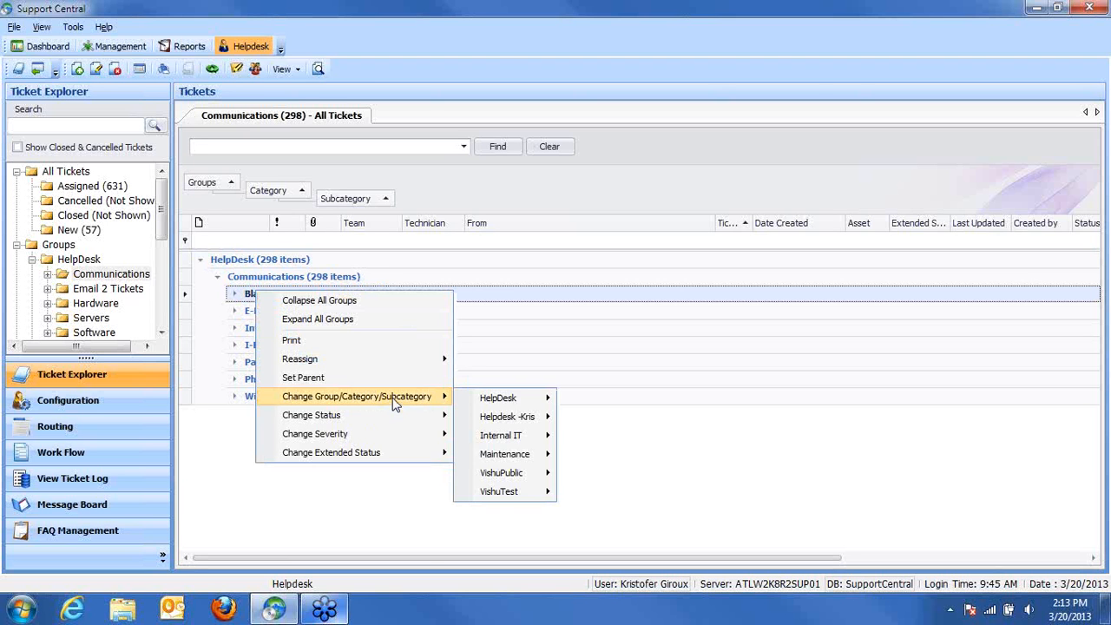
{"action": "mouse_move", "coordinate": [525, 447]}
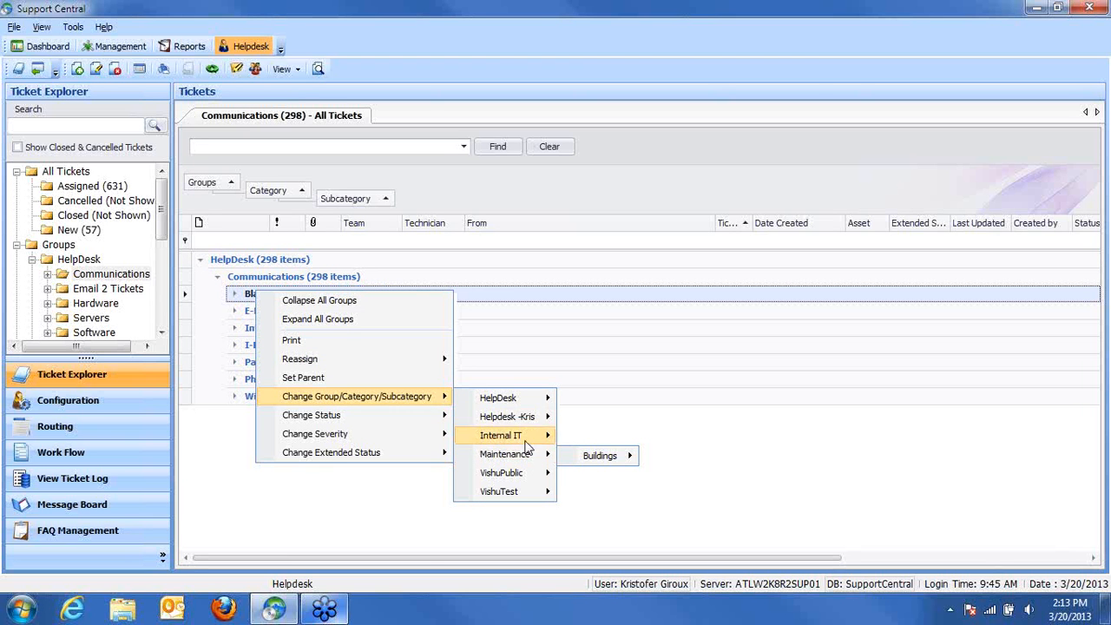
{"action": "mouse_move", "coordinate": [530, 401]}
{"action": "mouse_move", "coordinate": [651, 443]}
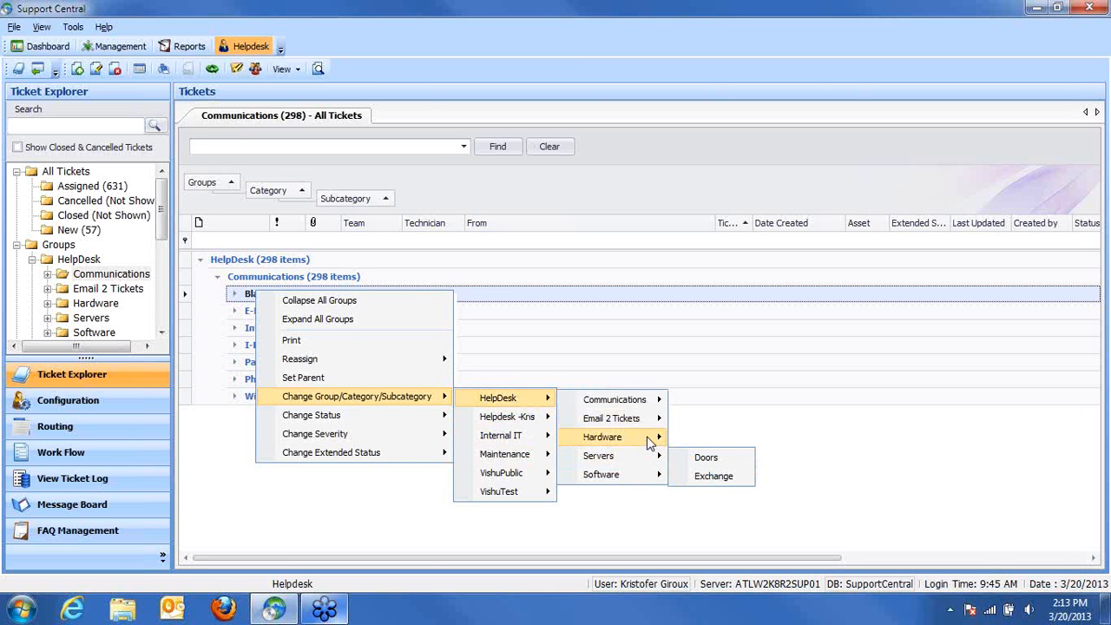
{"action": "mouse_move", "coordinate": [642, 400]}
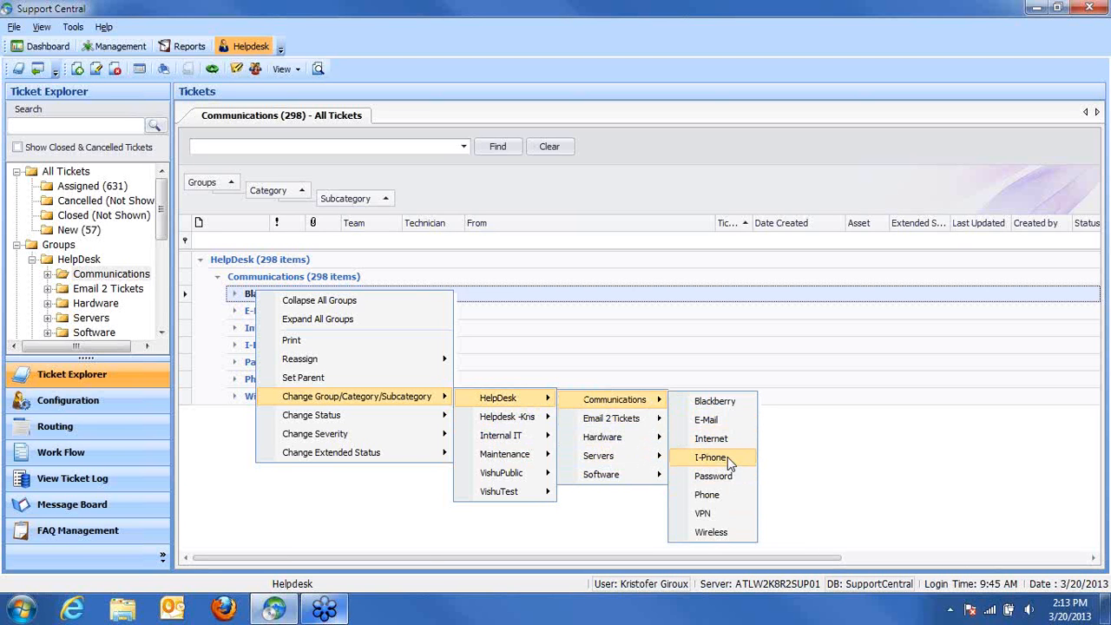
{"action": "left_click", "coordinate": [610, 301]}
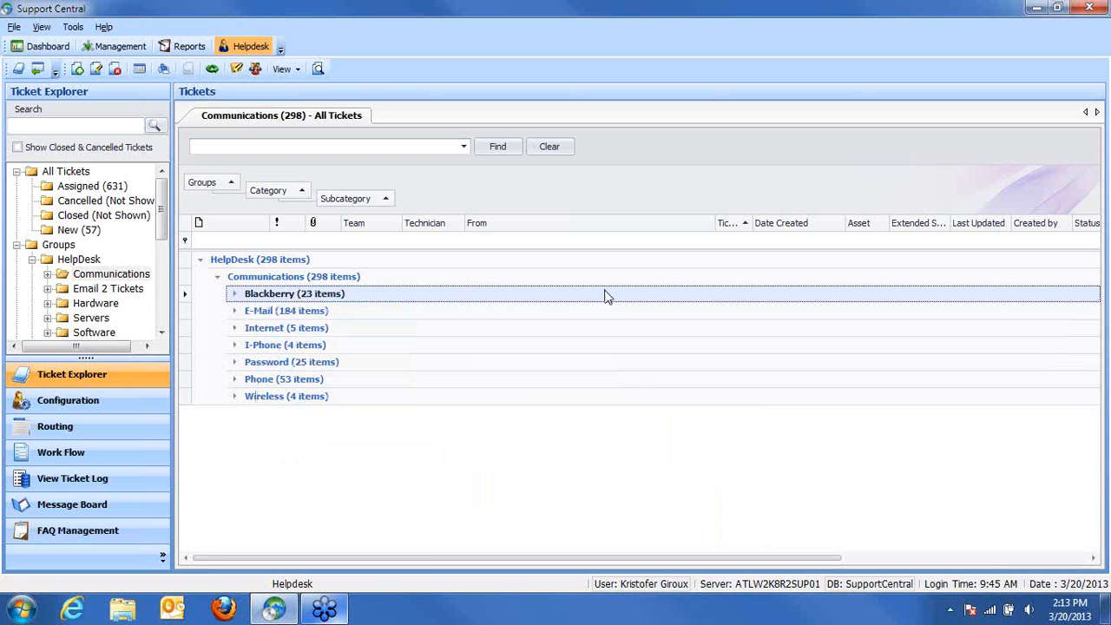
Step: Re-expand HelpDesk and show the Reassign technician options for all Communications tickets
{"action": "left_click", "coordinate": [204, 260]}
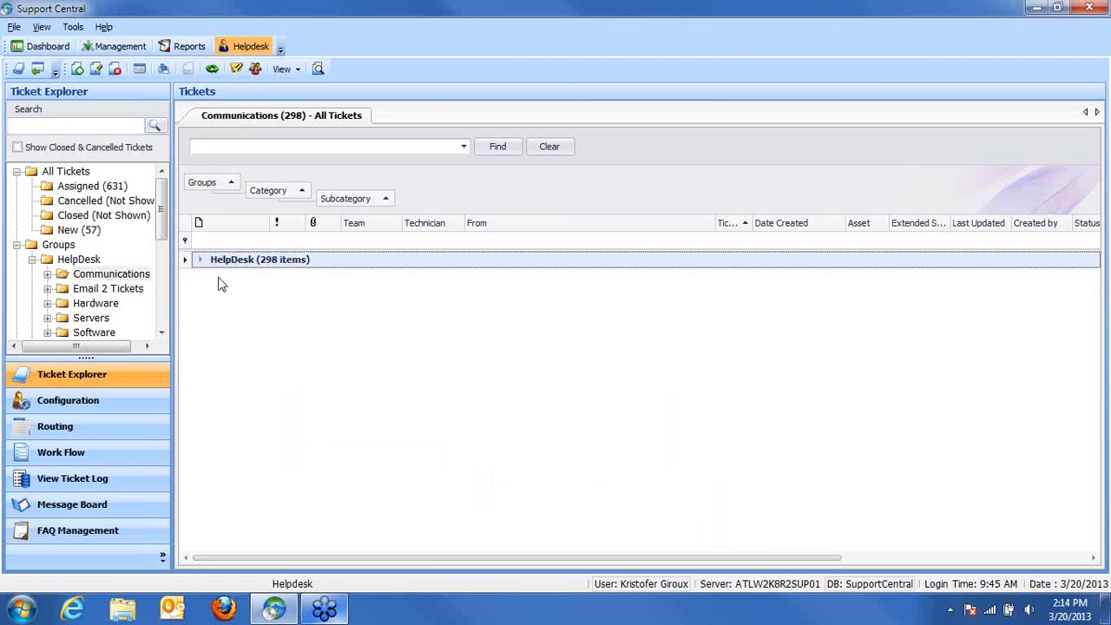
{"action": "left_click", "coordinate": [199, 259]}
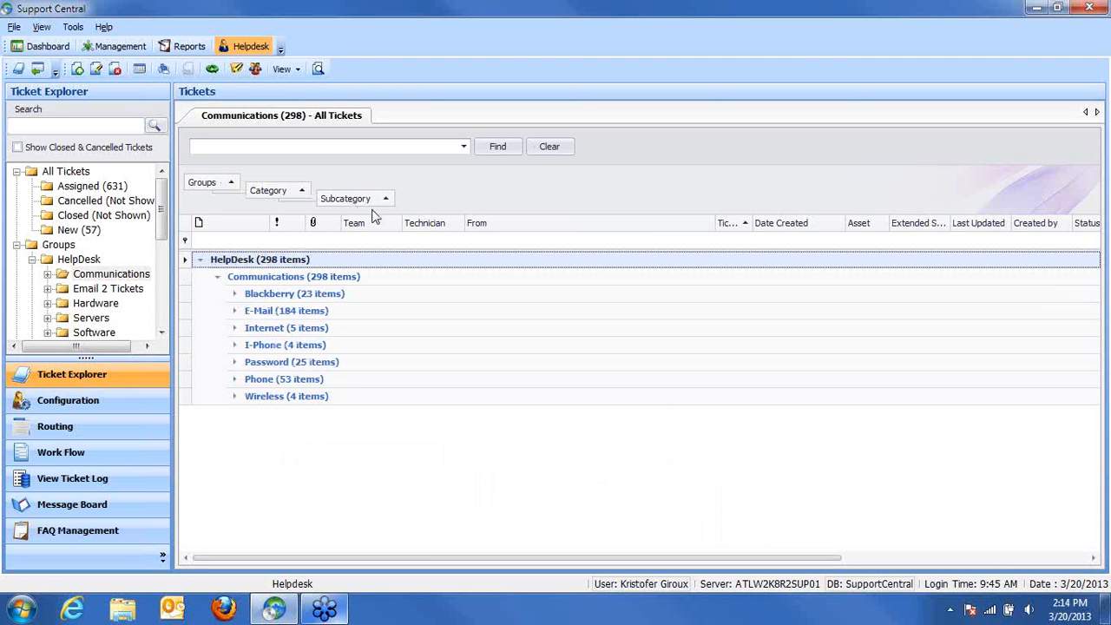
{"action": "right_click", "coordinate": [276, 280]}
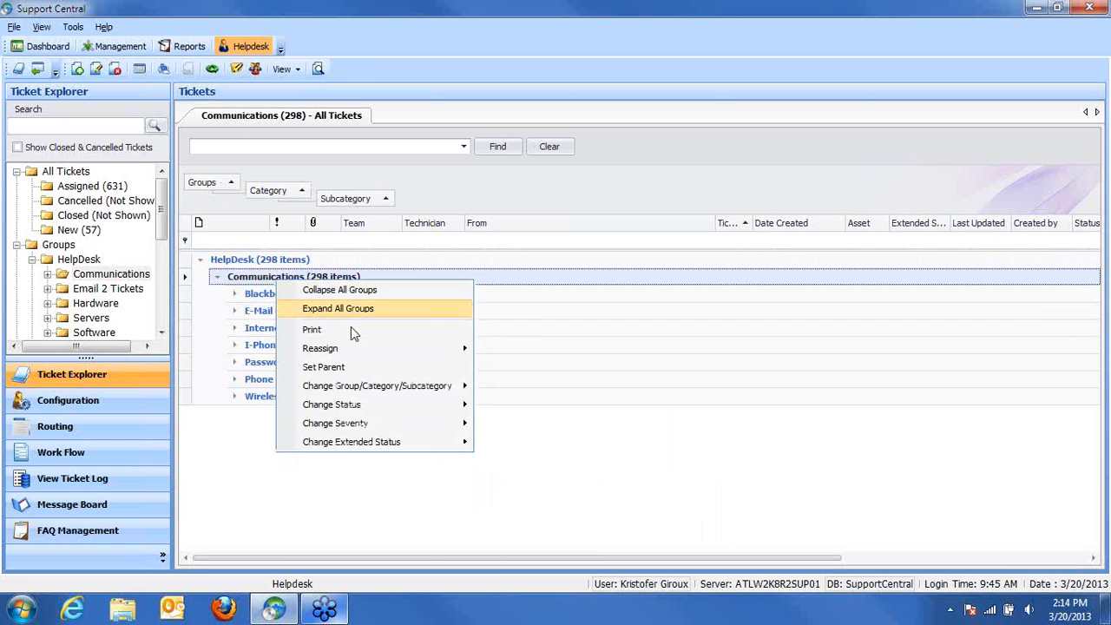
{"action": "mouse_move", "coordinate": [365, 348]}
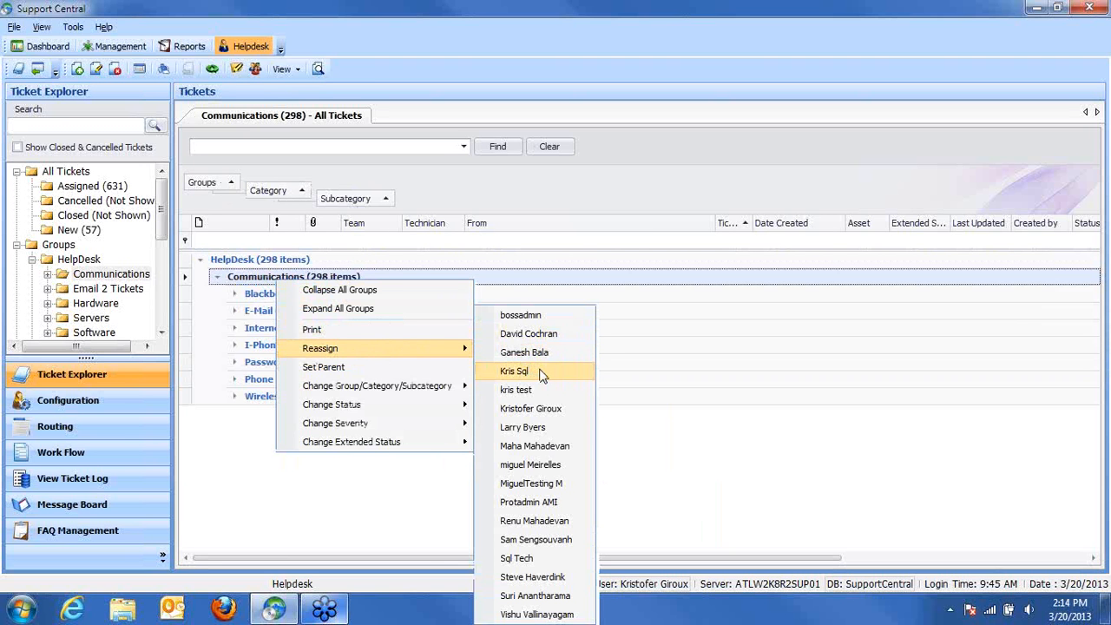
Step: Remove the Subcategory, Category and Groups grouping so tickets are grouped by Technician alone
{"action": "left_click_drag", "start_coordinate": [351, 195], "coordinate": [478, 217]}
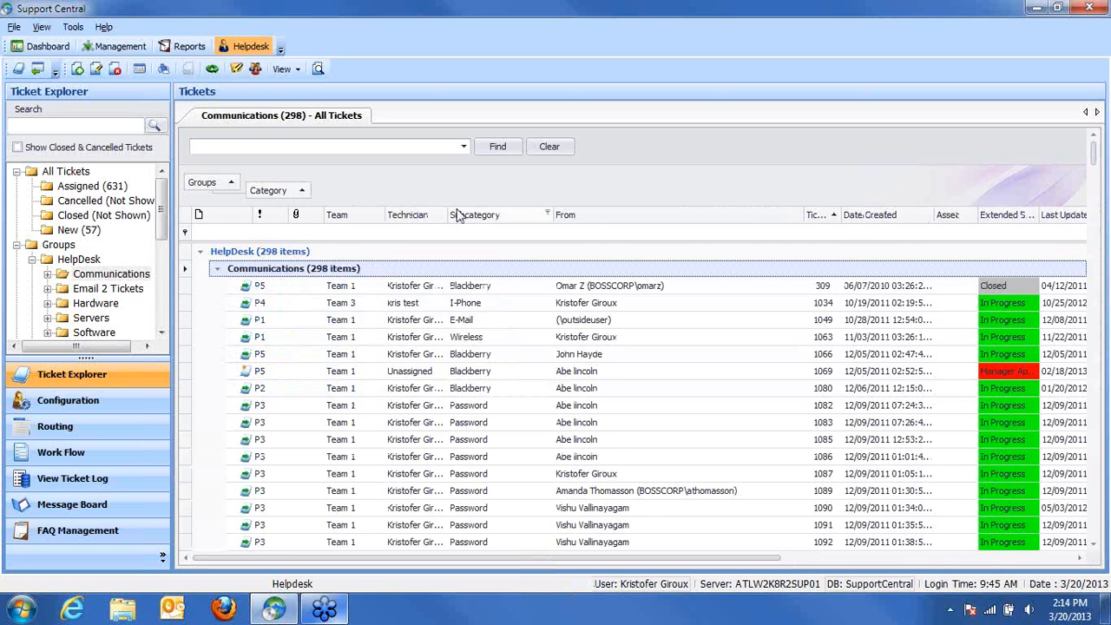
{"action": "left_click_drag", "start_coordinate": [262, 193], "coordinate": [459, 219]}
{"action": "left_click_drag", "start_coordinate": [209, 182], "coordinate": [382, 184]}
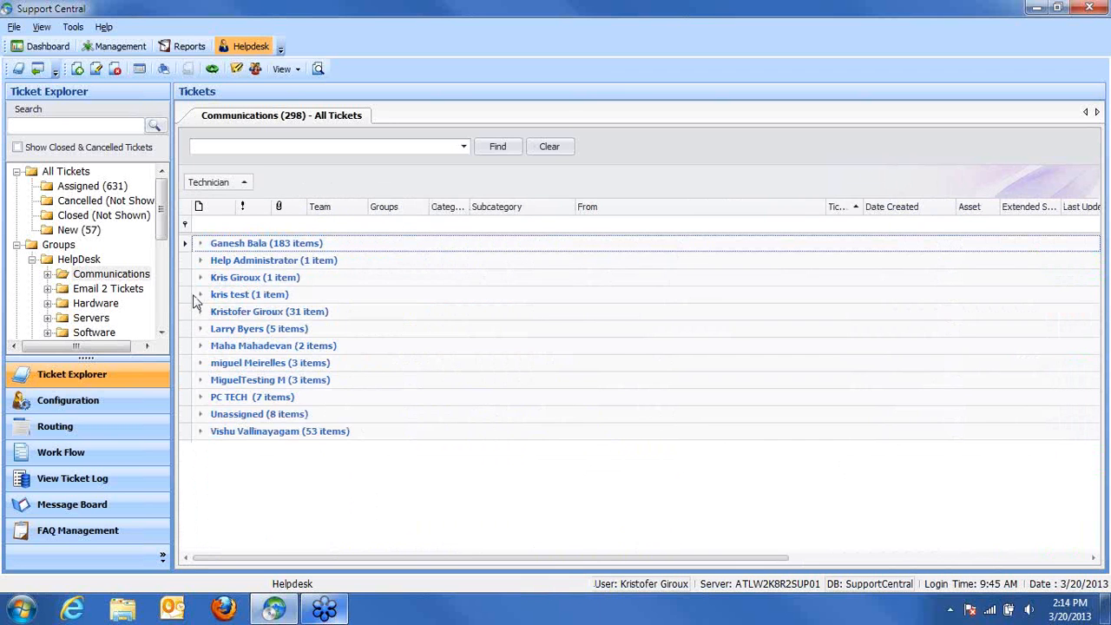
Step: View the Reassign option for a technician's ticket group, closing it without reassigning anything
{"action": "left_click", "coordinate": [245, 365]}
{"action": "right_click", "coordinate": [245, 365]}
{"action": "mouse_move", "coordinate": [348, 430]}
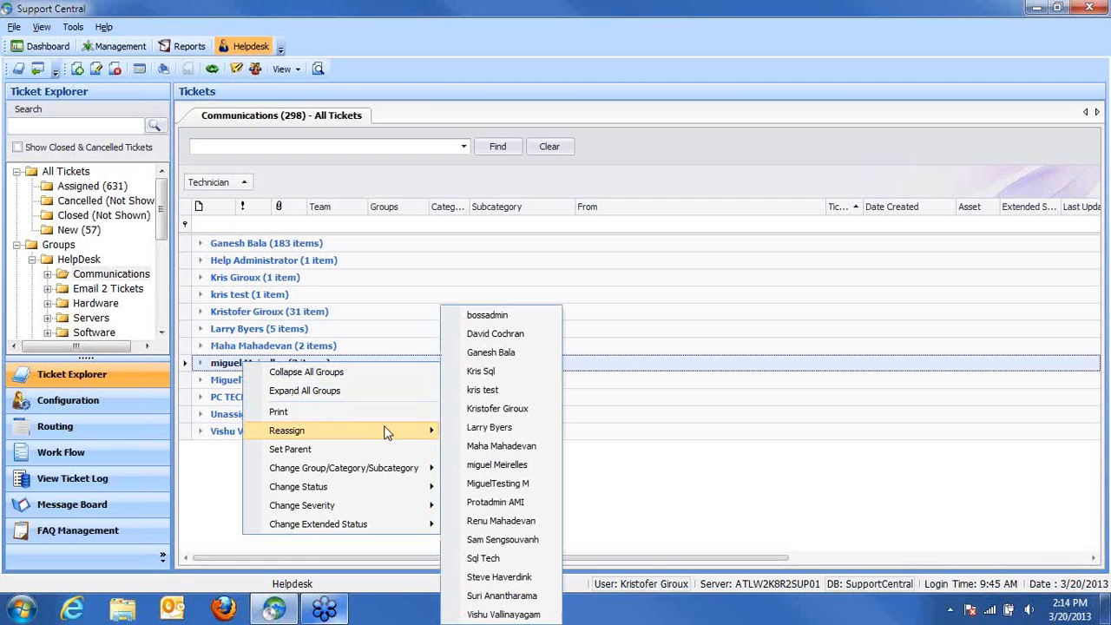
{"action": "left_click", "coordinate": [388, 300]}
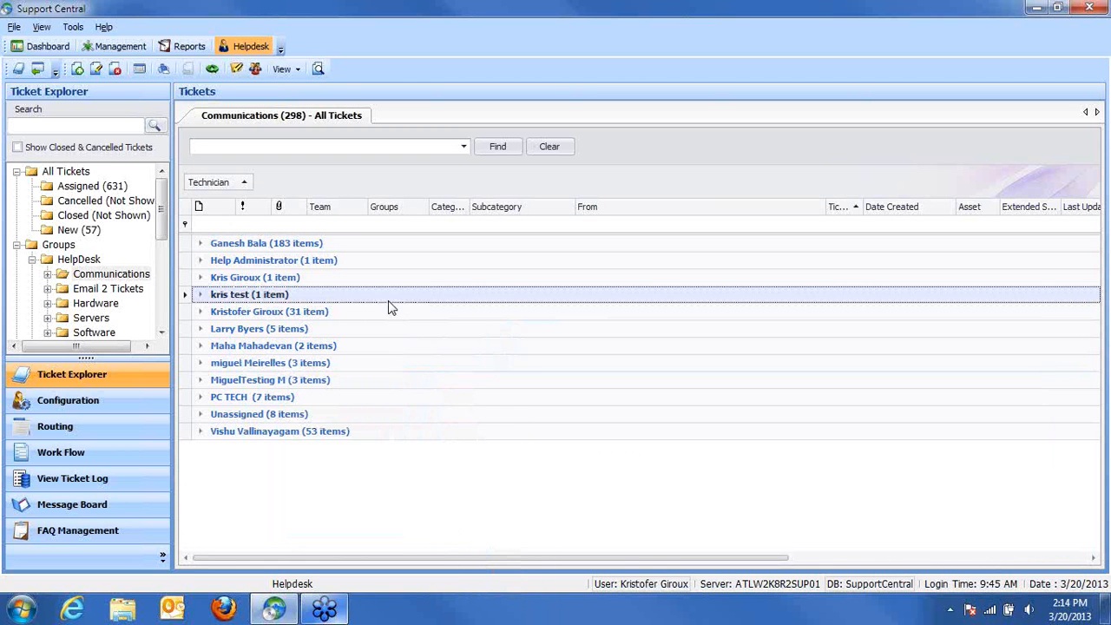
{"action": "left_click", "coordinate": [294, 362]}
{"action": "right_click", "coordinate": [294, 365]}
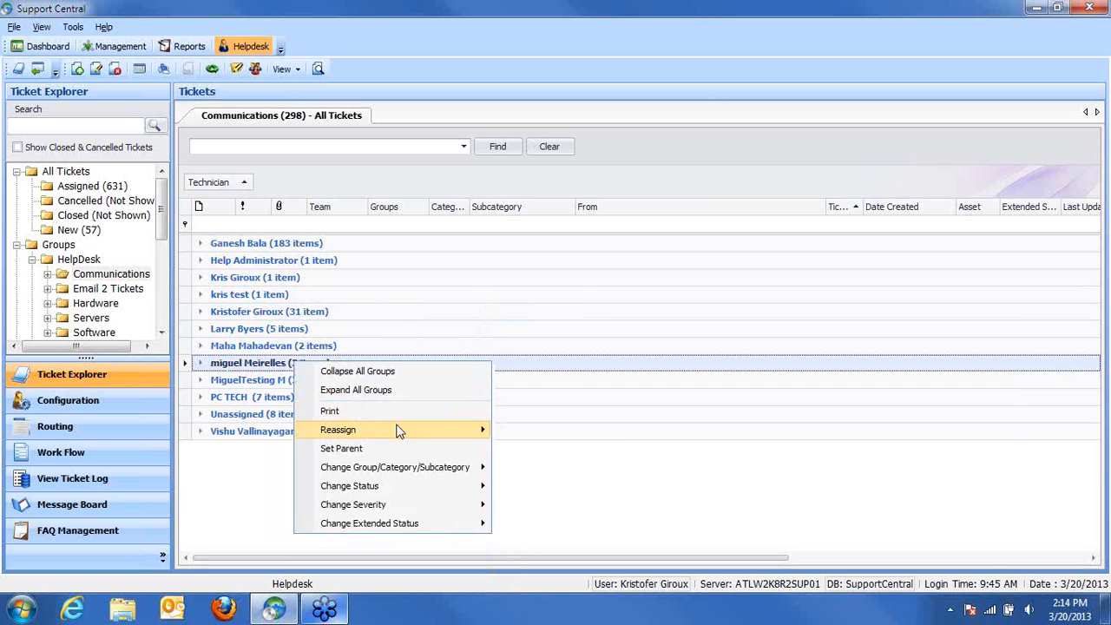
{"action": "mouse_move", "coordinate": [402, 428]}
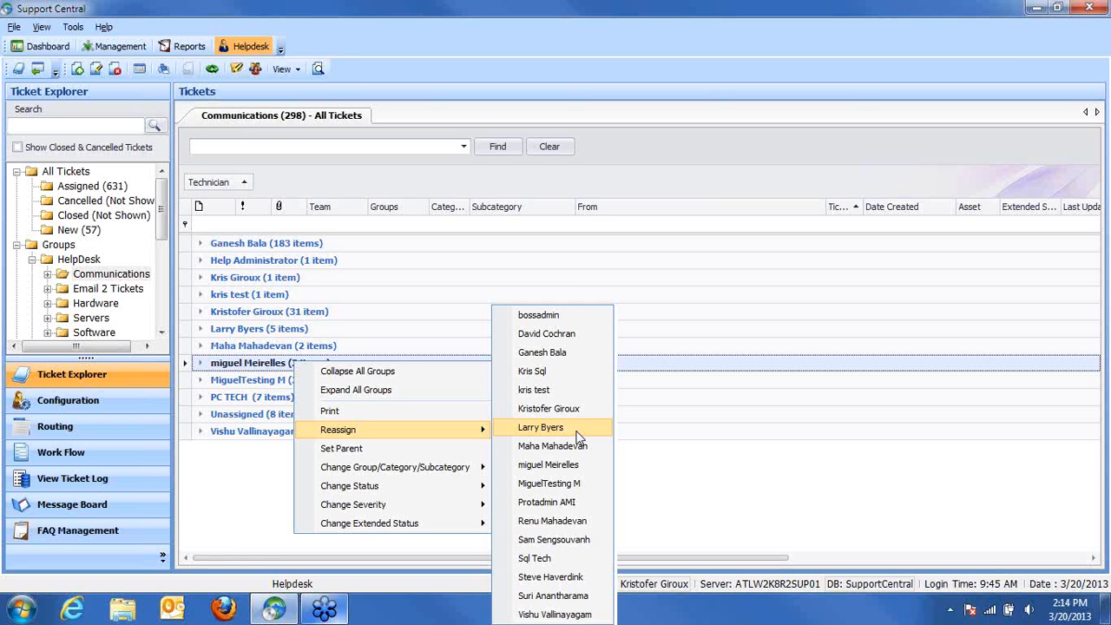
{"action": "left_click", "coordinate": [507, 251]}
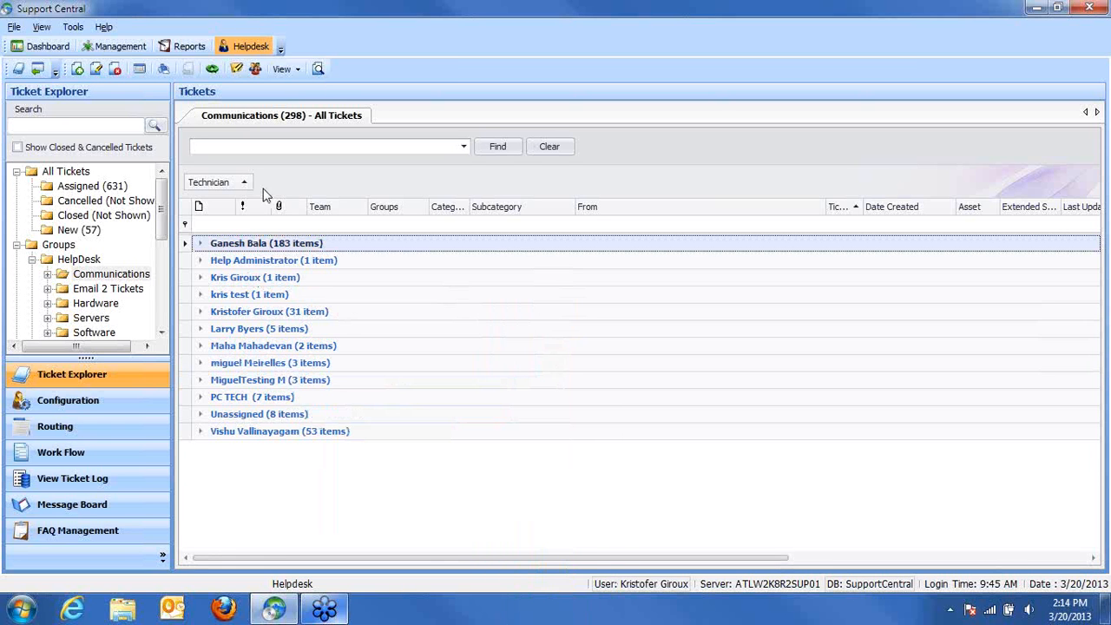
{"action": "left_click_drag", "start_coordinate": [330, 212], "coordinate": [312, 193]}
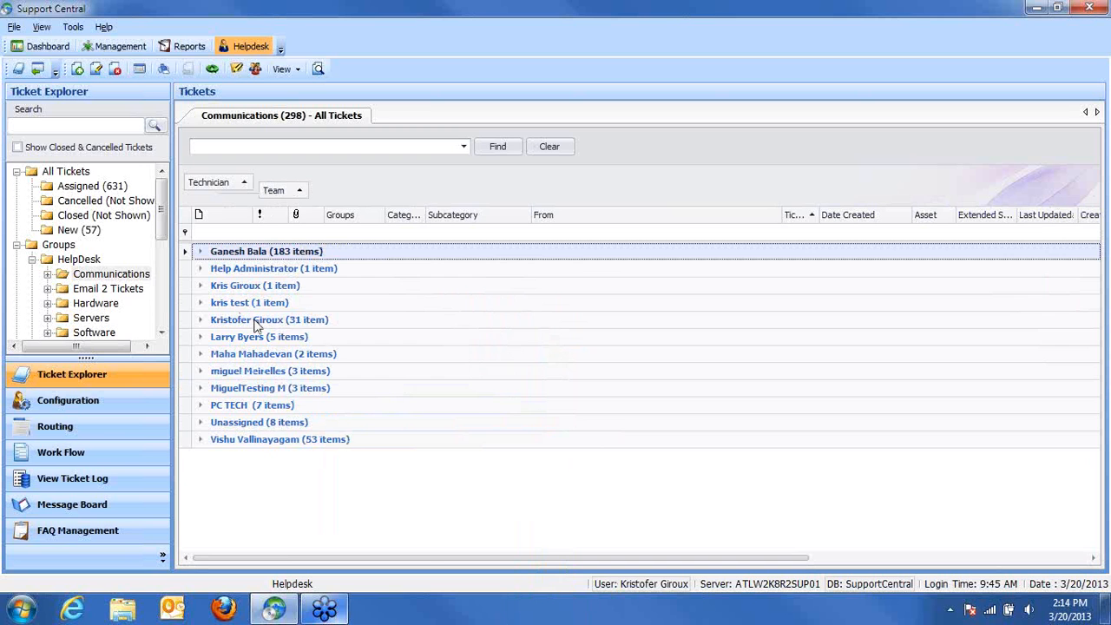
{"action": "left_click", "coordinate": [199, 287]}
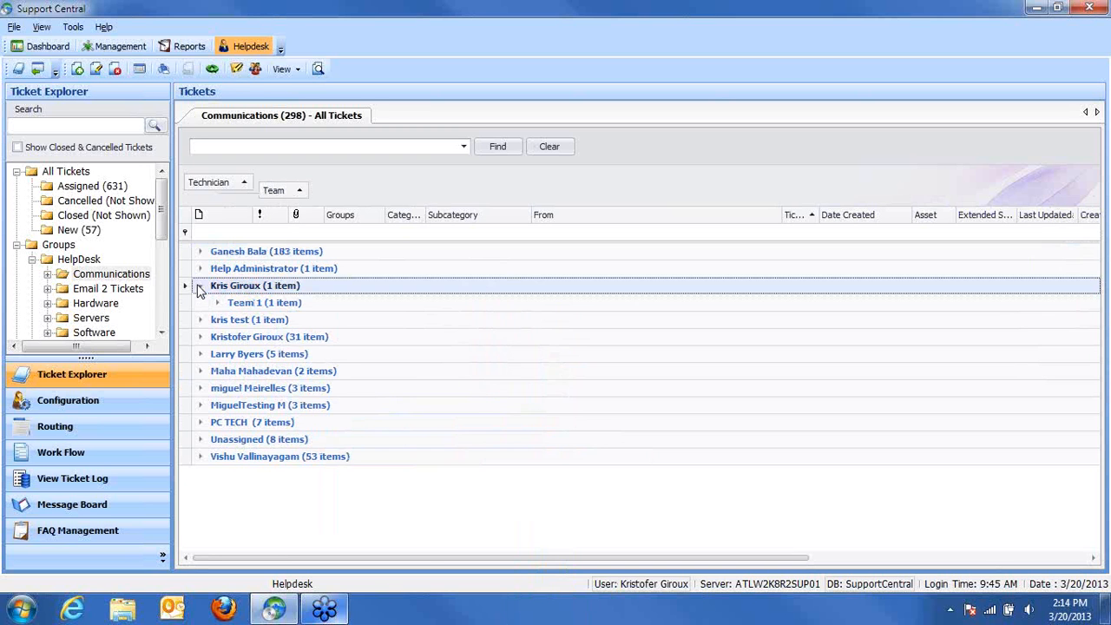
{"action": "right_click", "coordinate": [251, 302]}
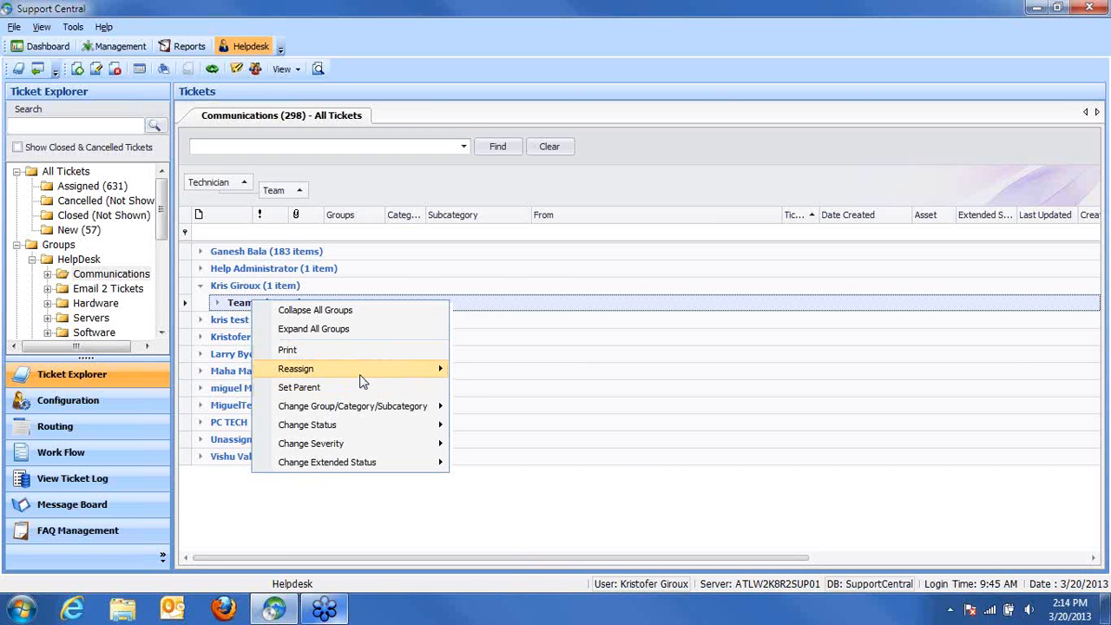
{"action": "mouse_move", "coordinate": [361, 376]}
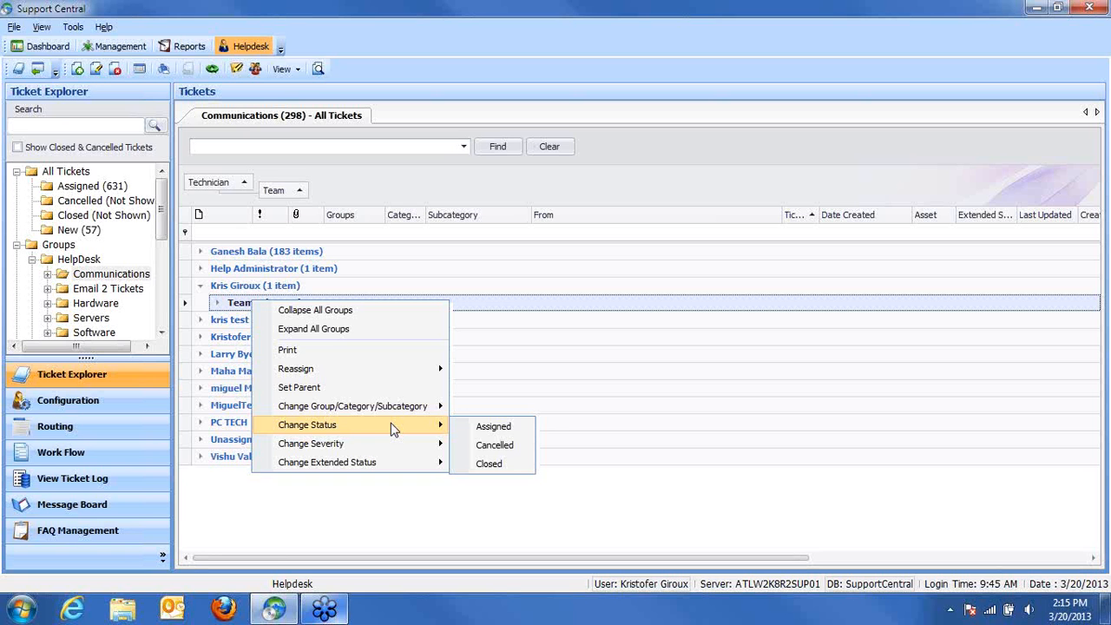
{"action": "mouse_move", "coordinate": [408, 406]}
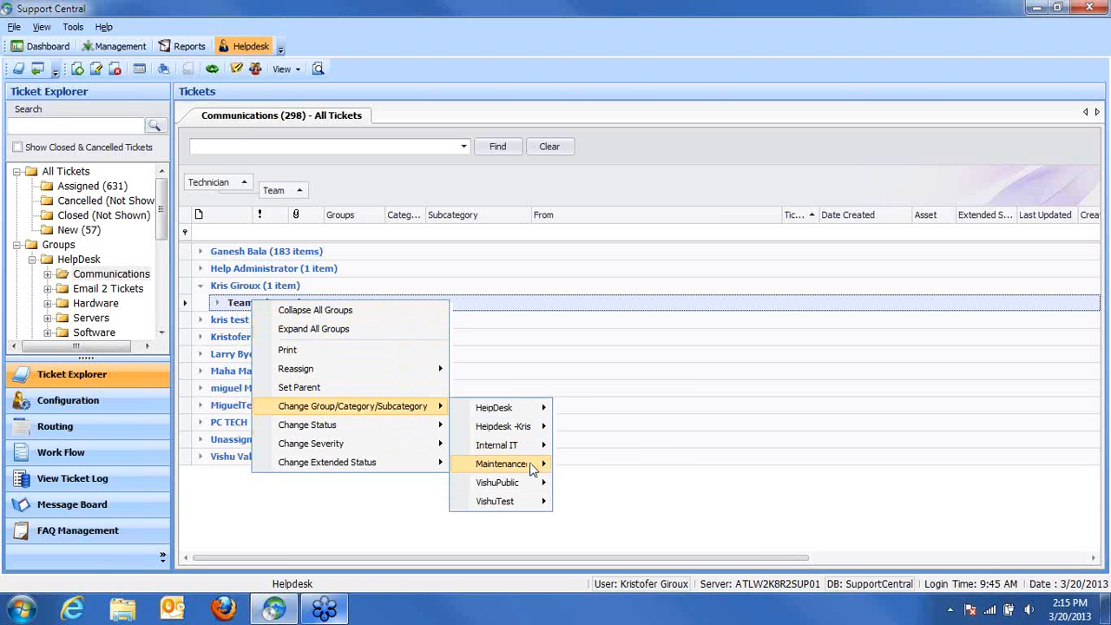
{"action": "mouse_move", "coordinate": [526, 453]}
{"action": "mouse_move", "coordinate": [605, 474]}
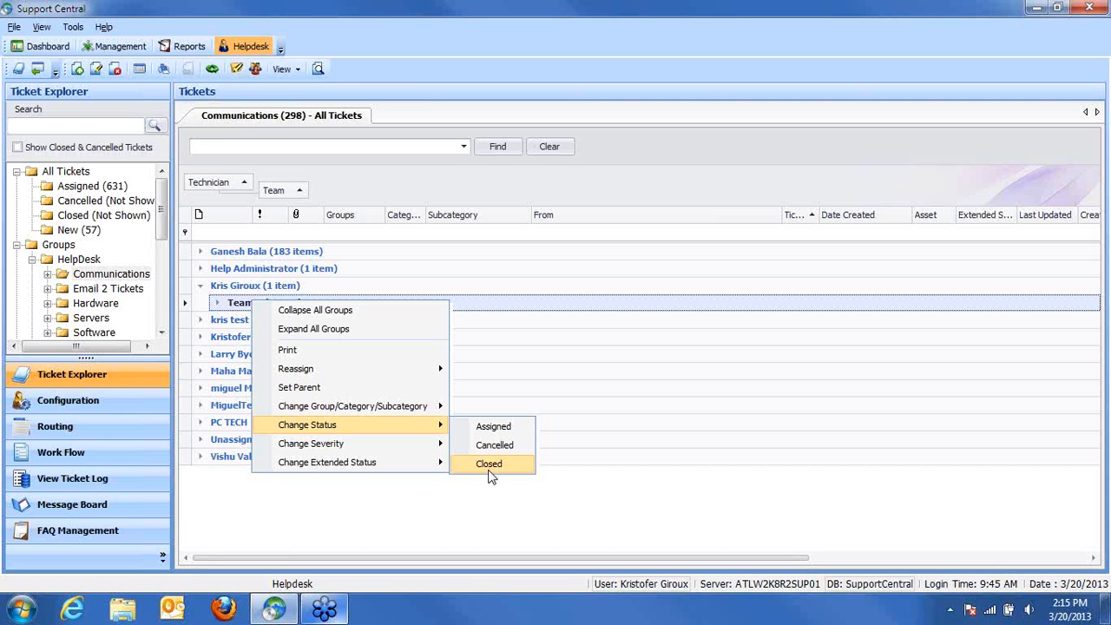
{"action": "mouse_move", "coordinate": [371, 450]}
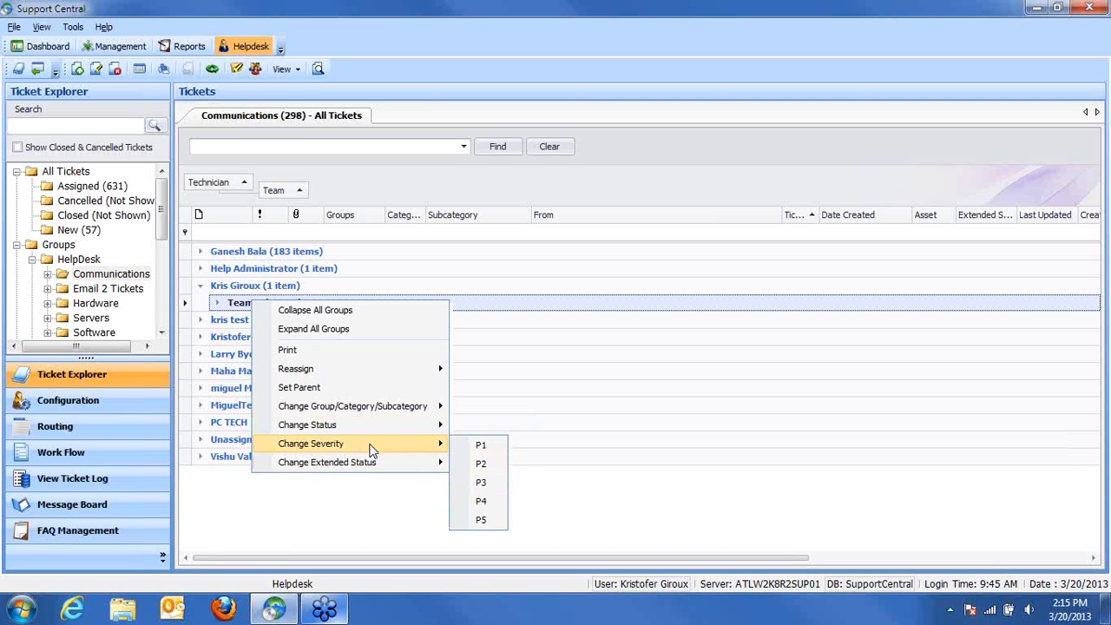
{"action": "mouse_move", "coordinate": [388, 470]}
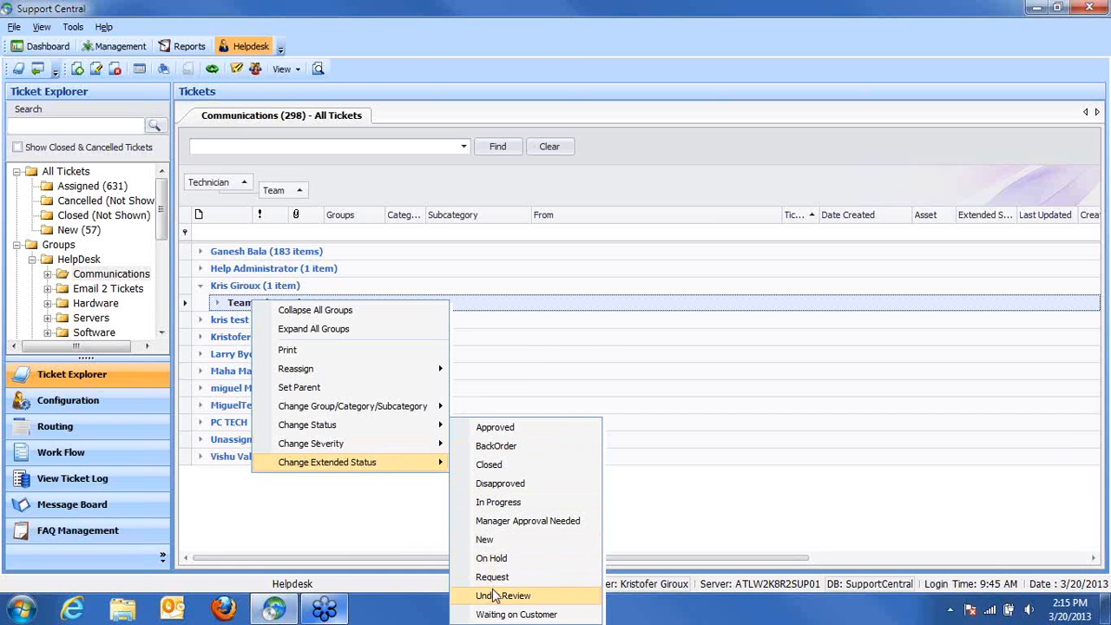
{"action": "left_click", "coordinate": [528, 320]}
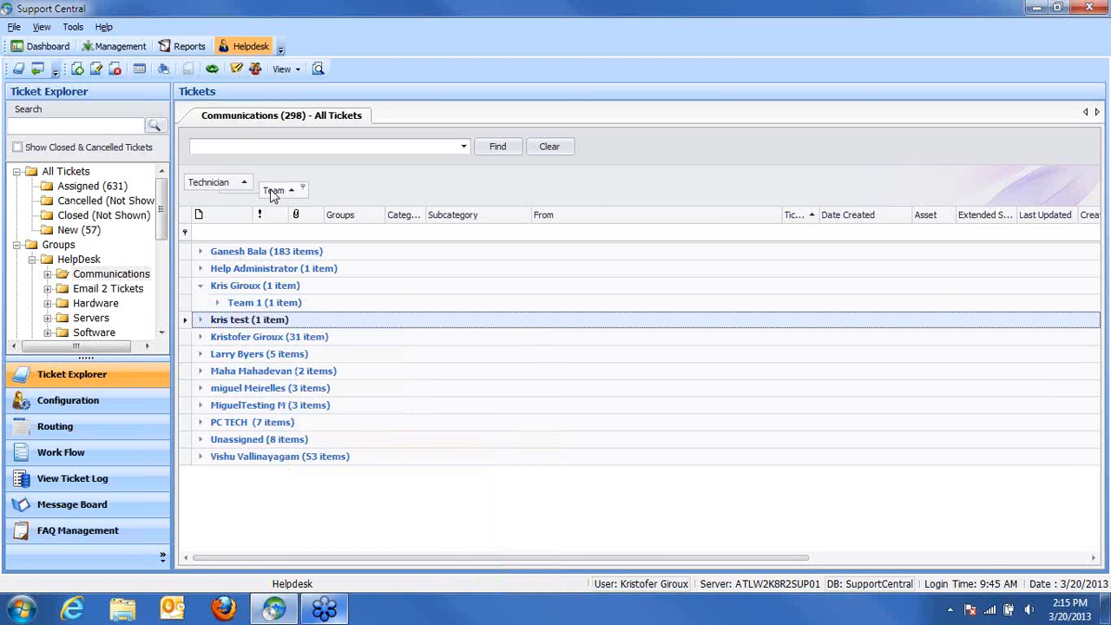
{"action": "left_click_drag", "start_coordinate": [272, 193], "coordinate": [320, 212]}
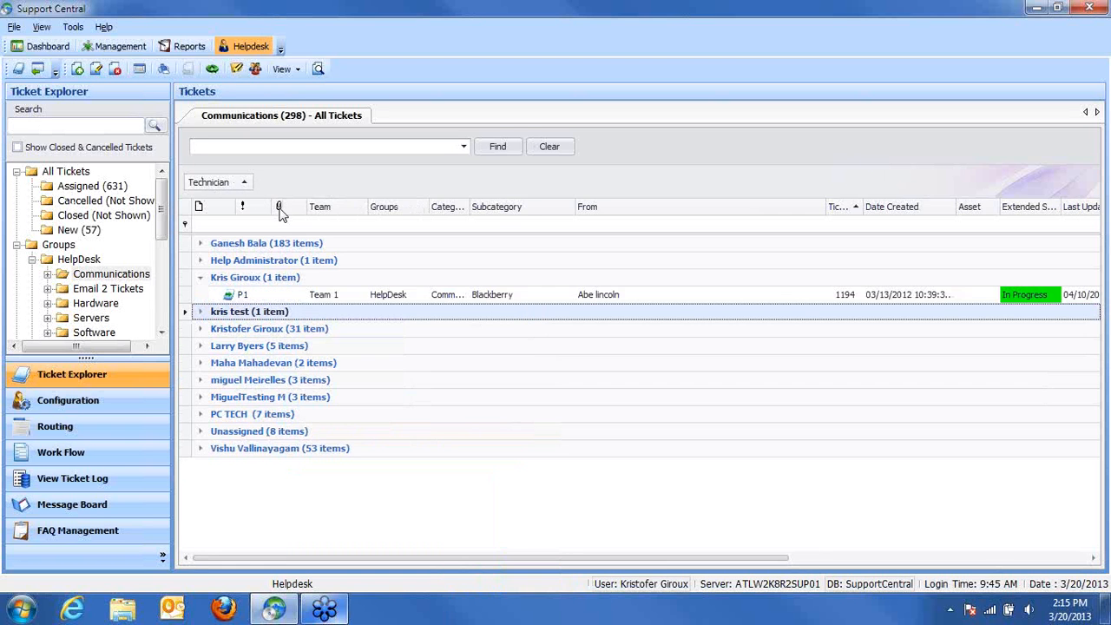
{"action": "right_click", "coordinate": [263, 280]}
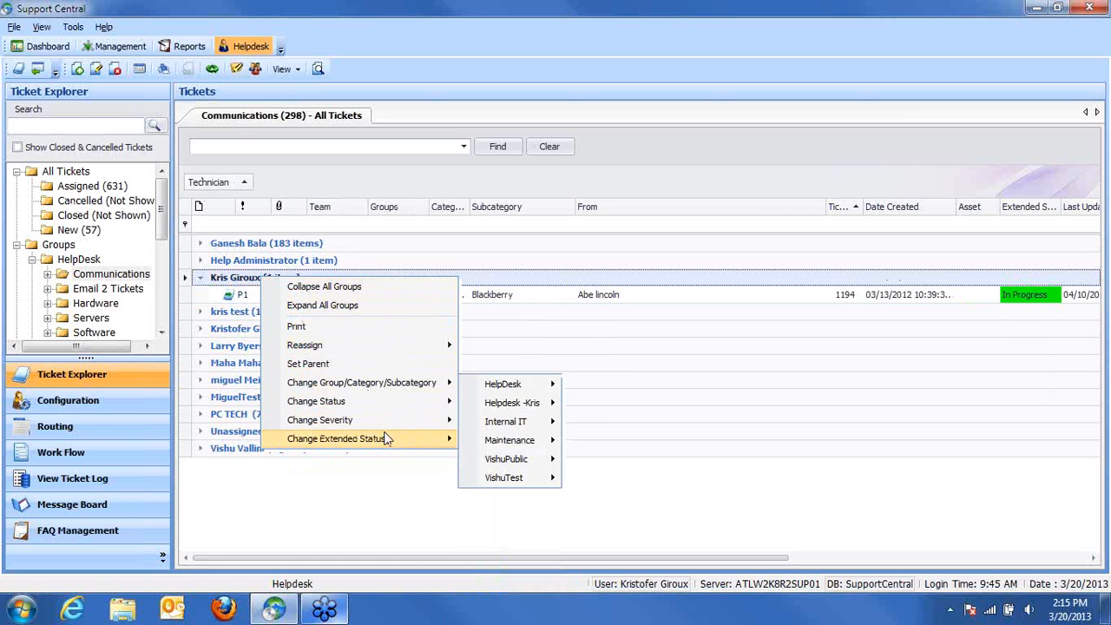
{"action": "mouse_move", "coordinate": [387, 441]}
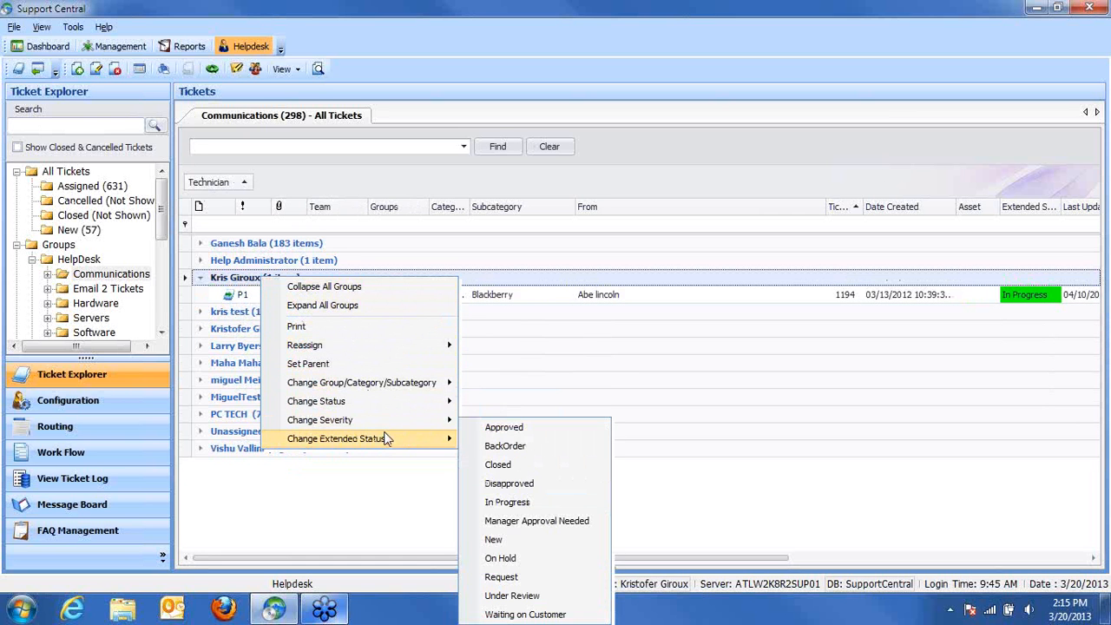
{"action": "left_click", "coordinate": [613, 311]}
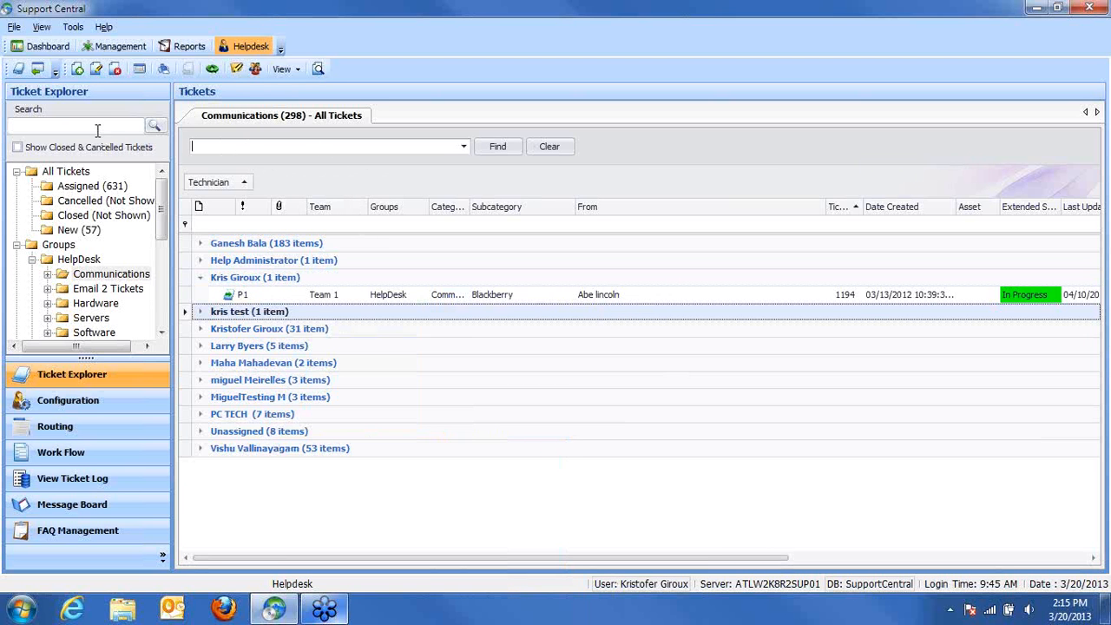
Step: Search the ticket list for 'Teem 1' to highlight Team 1 matches
{"action": "left_click", "coordinate": [53, 127]}
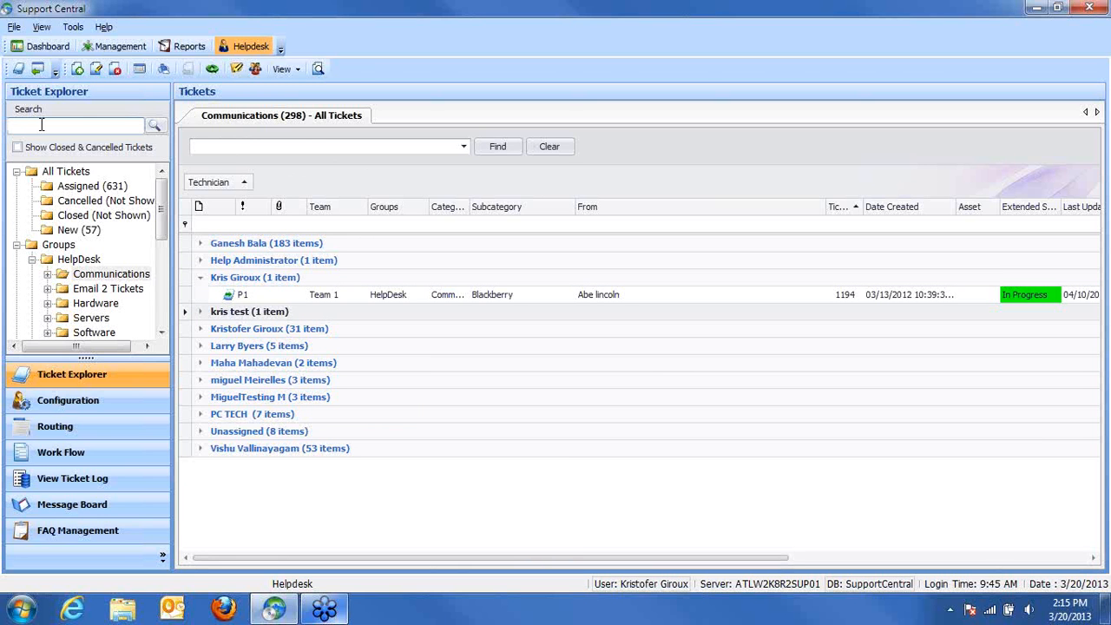
{"action": "left_click", "coordinate": [242, 148]}
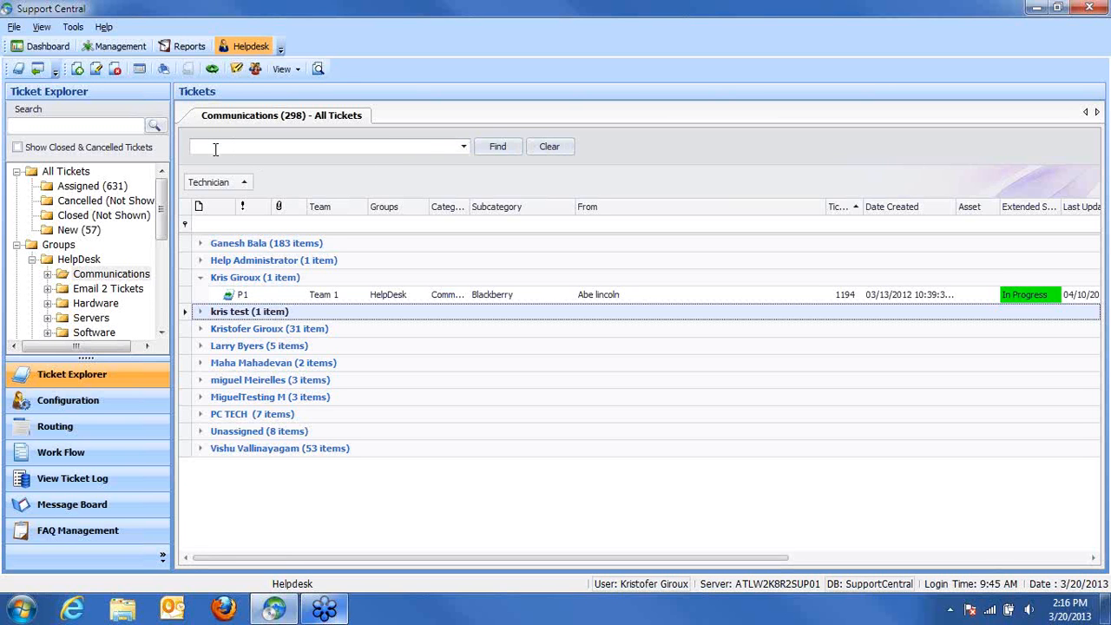
{"action": "left_click", "coordinate": [93, 125]}
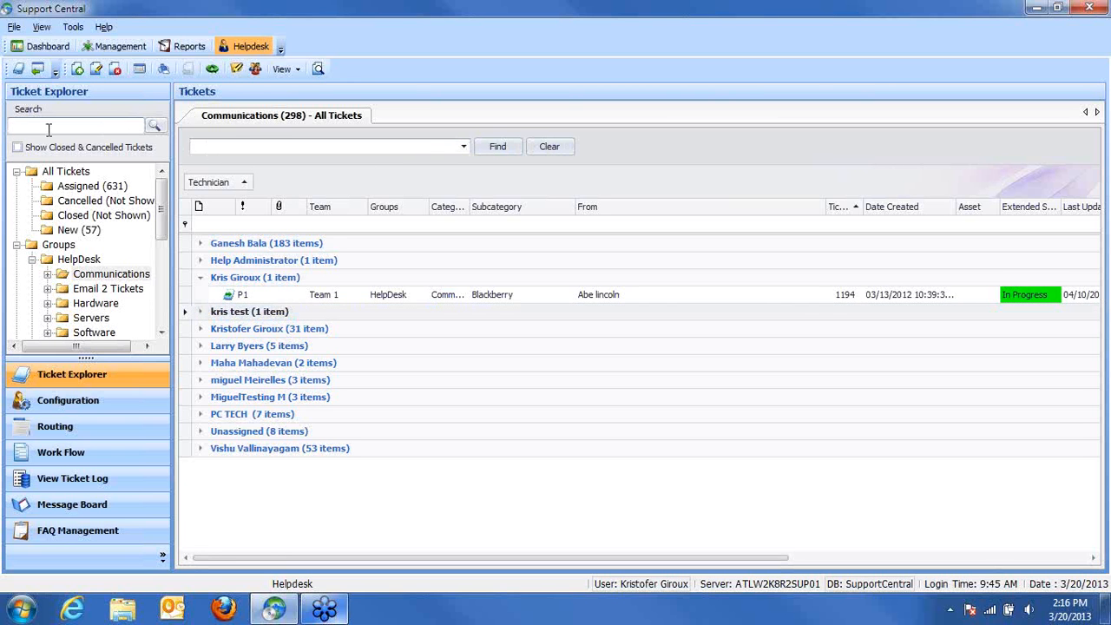
{"action": "left_click", "coordinate": [248, 151]}
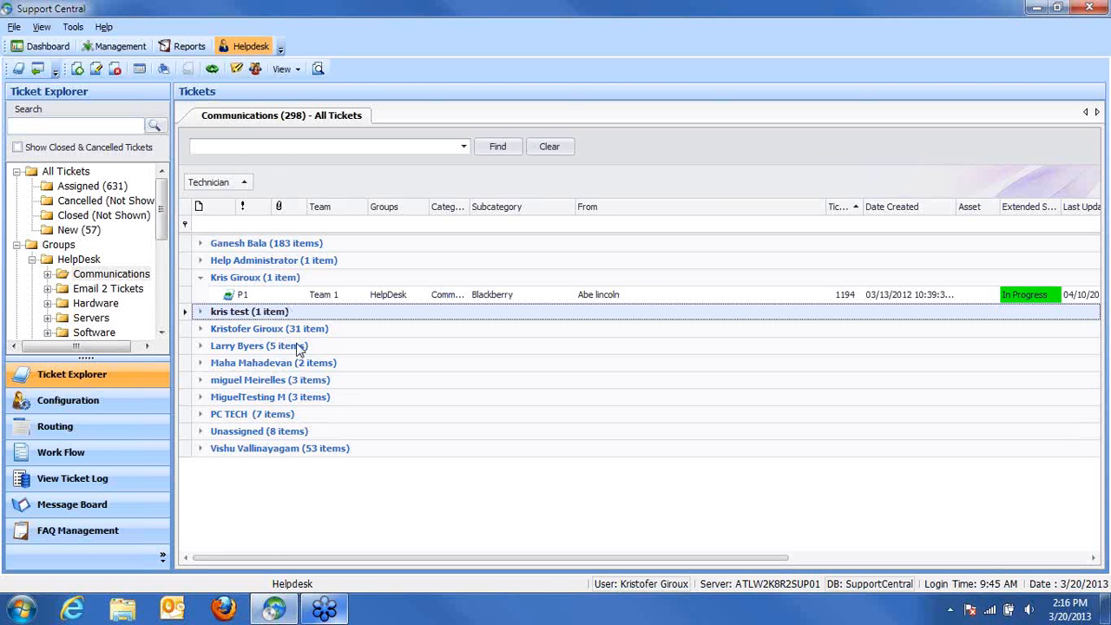
{"action": "type", "text": "Teem 1"}
{"action": "left_click", "coordinate": [493, 147]}
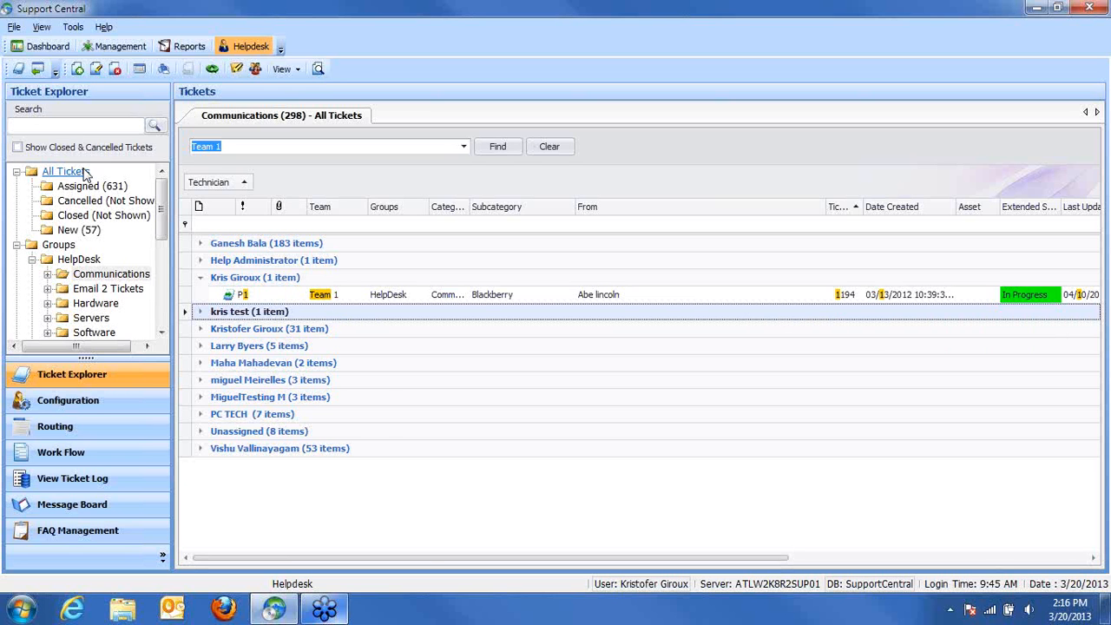
Step: Enlarge the Ticket Explorer tree and show the HelpDesk group's tickets
{"action": "left_click", "coordinate": [75, 129]}
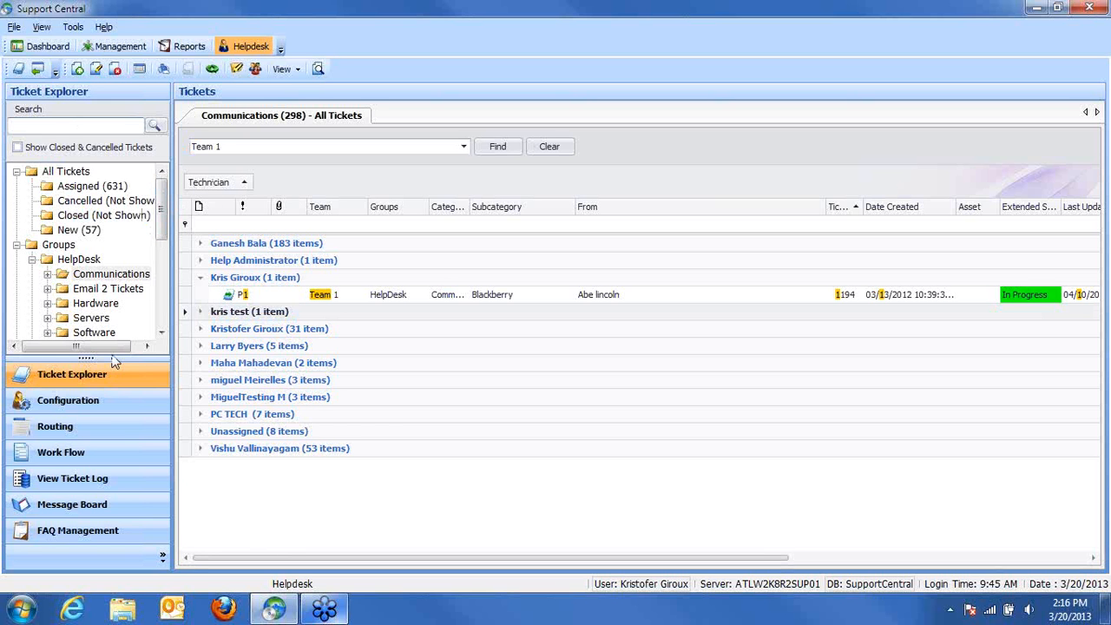
{"action": "left_click_drag", "start_coordinate": [116, 360], "coordinate": [102, 543]}
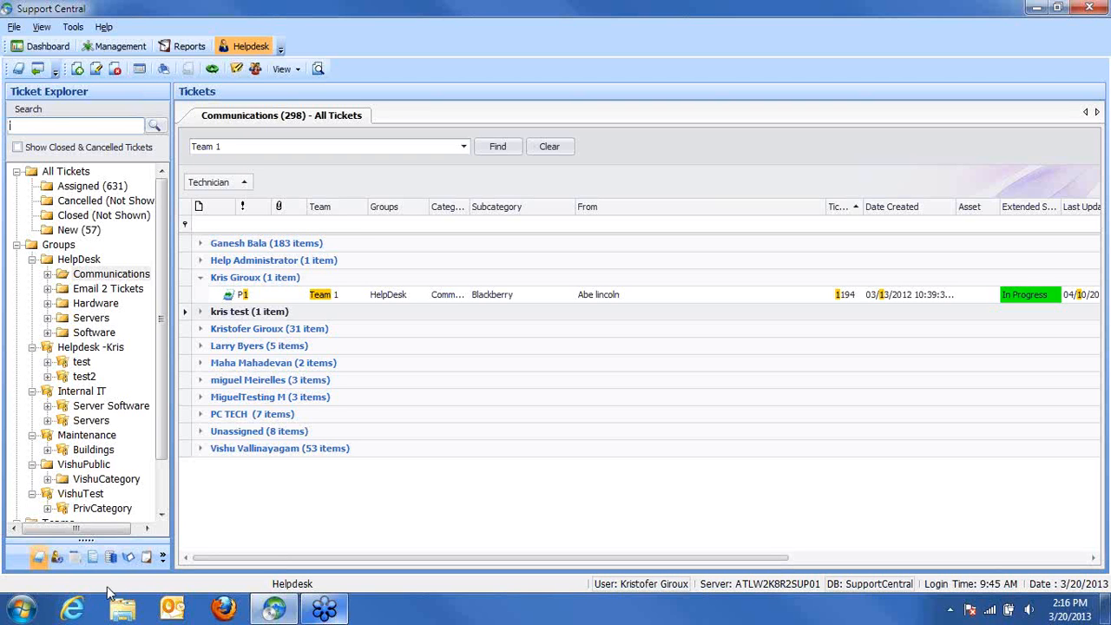
{"action": "left_click", "coordinate": [32, 259]}
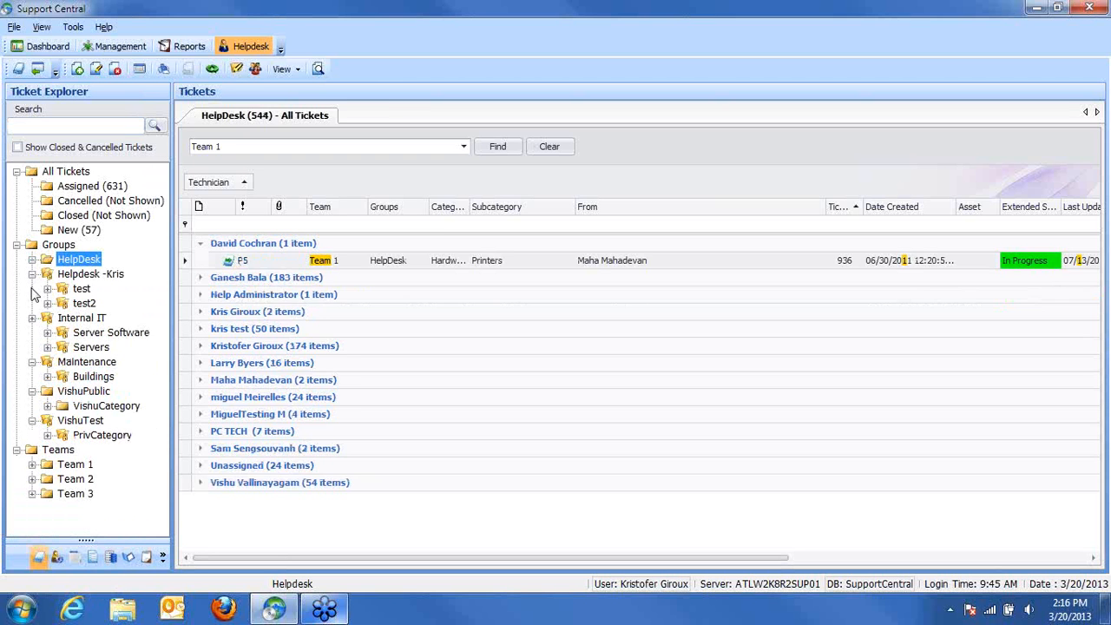
{"action": "left_click", "coordinate": [32, 273]}
Step: Browse the tickets of the Internal IT, Maintenance, VishuPublic and VishuTest groups
{"action": "left_click", "coordinate": [32, 289]}
{"action": "left_click", "coordinate": [33, 288]}
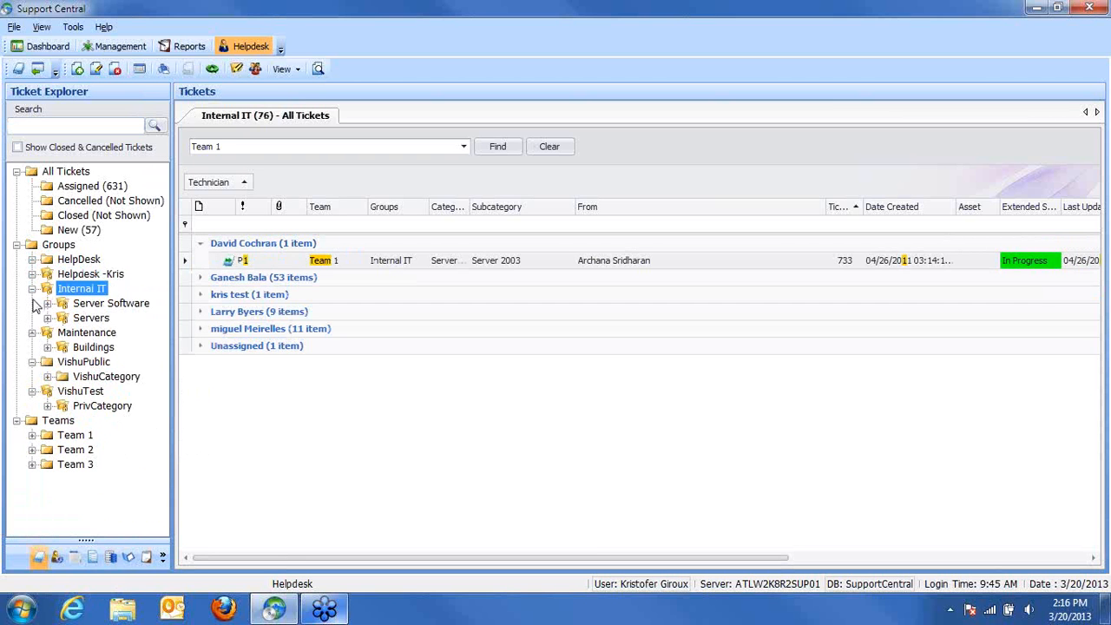
{"action": "left_click", "coordinate": [32, 288]}
{"action": "left_click", "coordinate": [32, 303]}
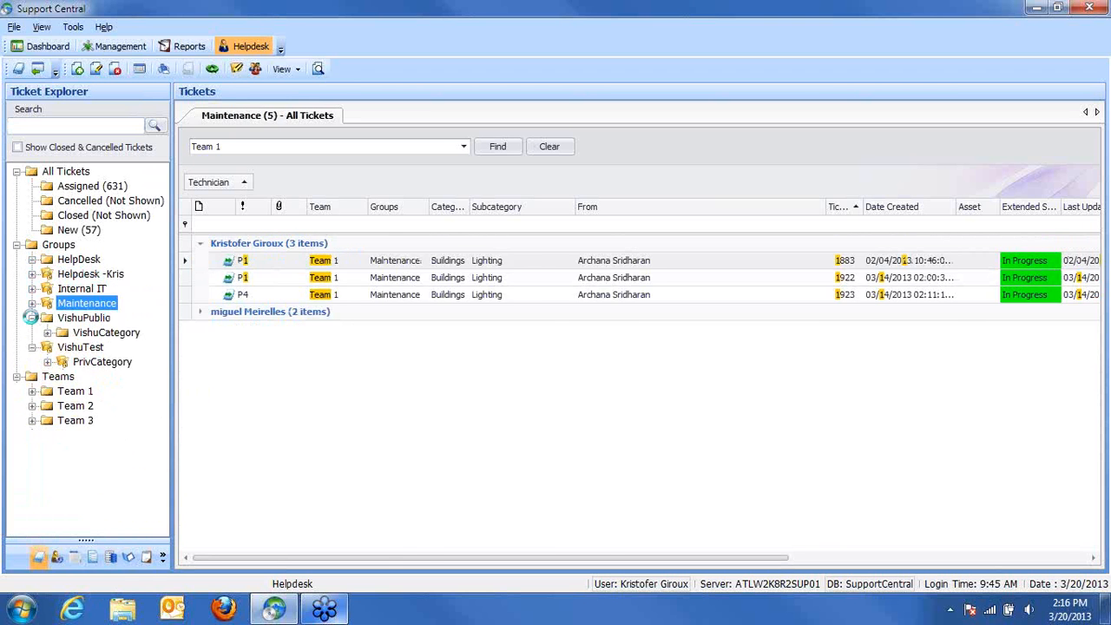
{"action": "left_click", "coordinate": [32, 318]}
{"action": "left_click", "coordinate": [32, 332]}
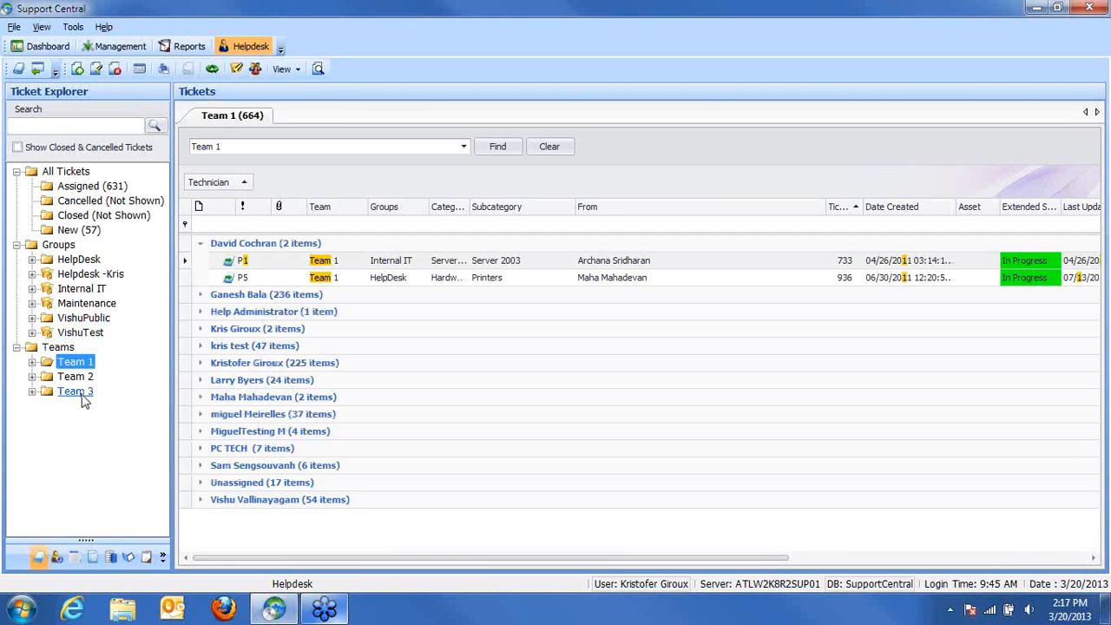
Step: Expand Team 2 and view the tickets of each of its three members, including Sql Tech
{"action": "left_click", "coordinate": [33, 377]}
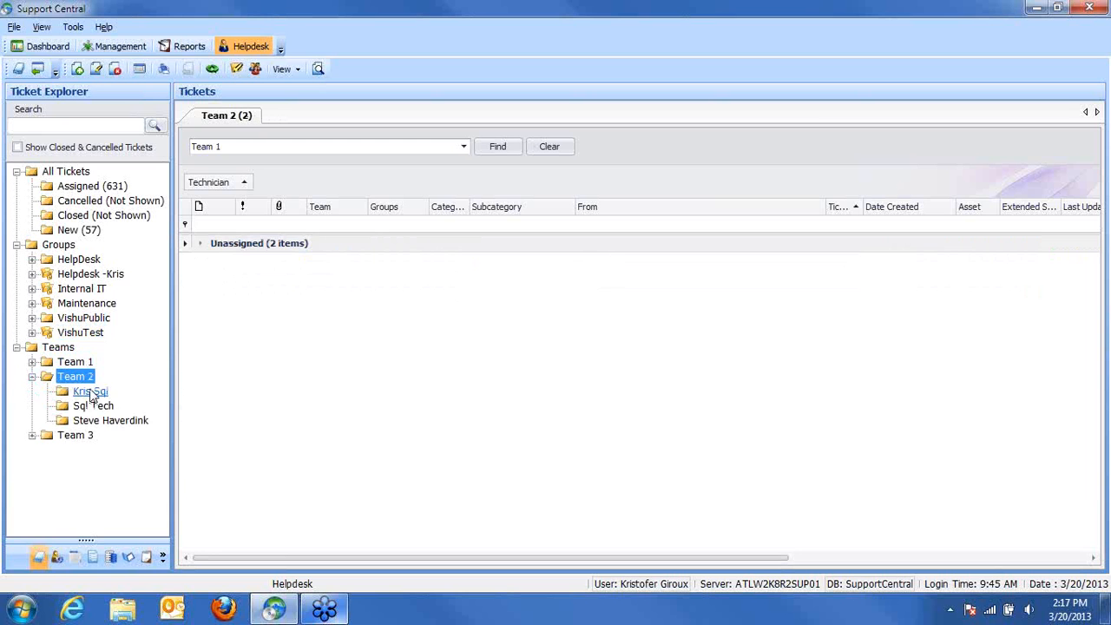
{"action": "left_click", "coordinate": [96, 392]}
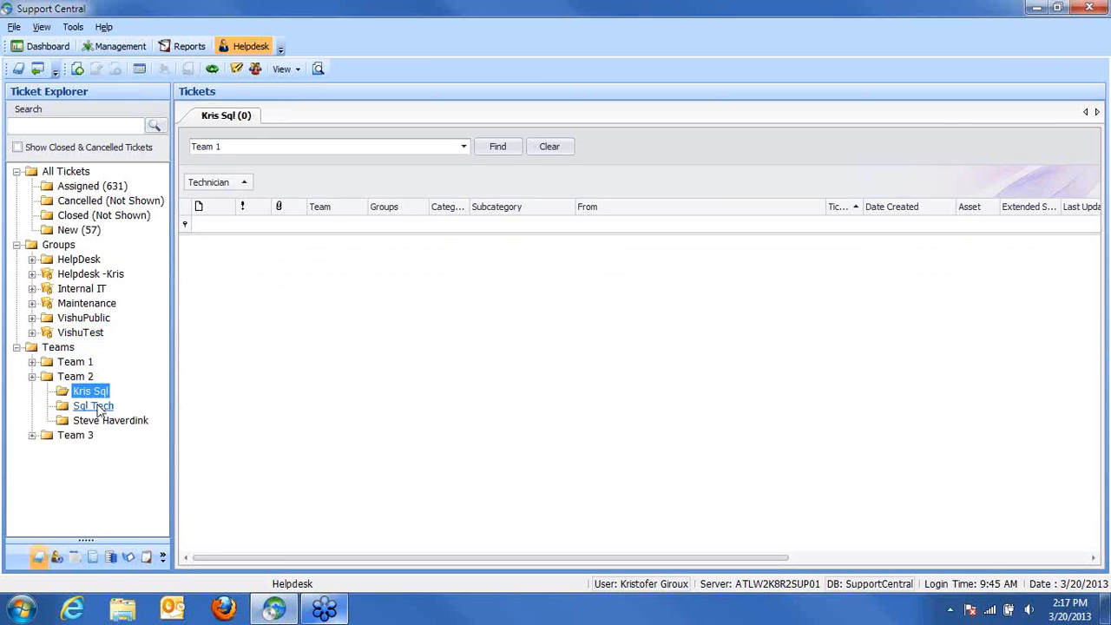
{"action": "left_click", "coordinate": [93, 406]}
{"action": "left_click", "coordinate": [111, 421]}
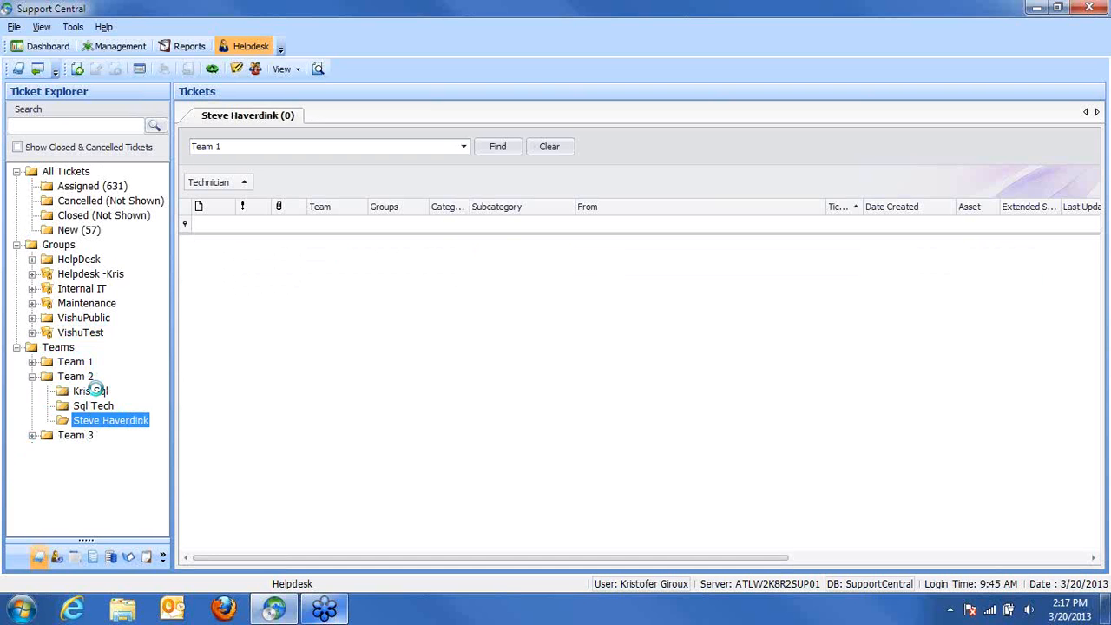
Step: View Team 1's admin and 225-ticket technician, then return to Team 2's two tickets
{"action": "left_click", "coordinate": [103, 216]}
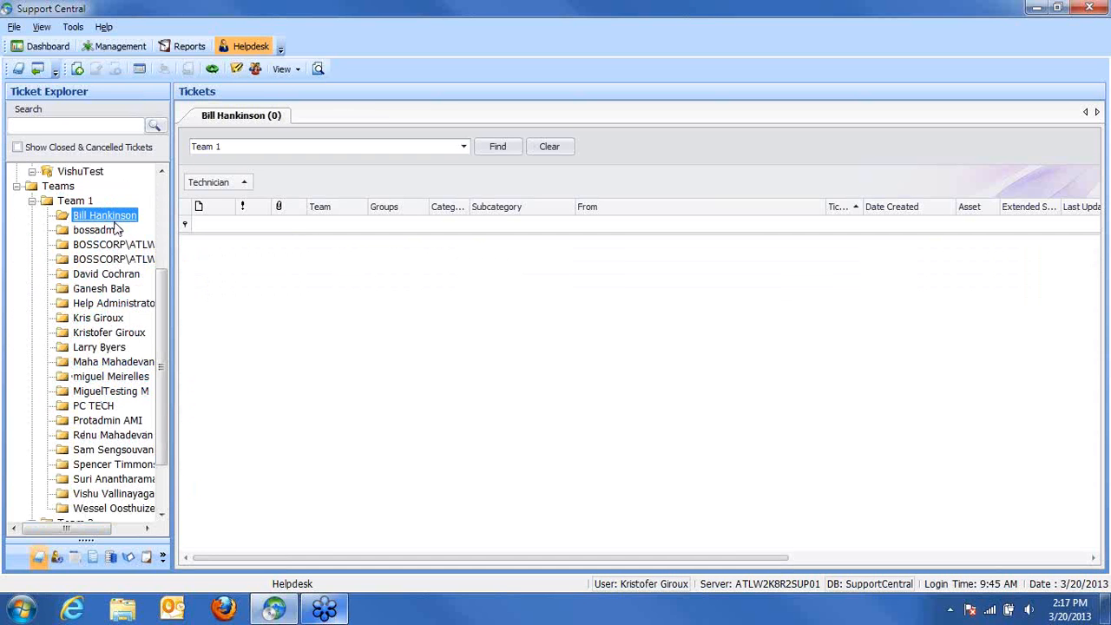
{"action": "left_click", "coordinate": [115, 229]}
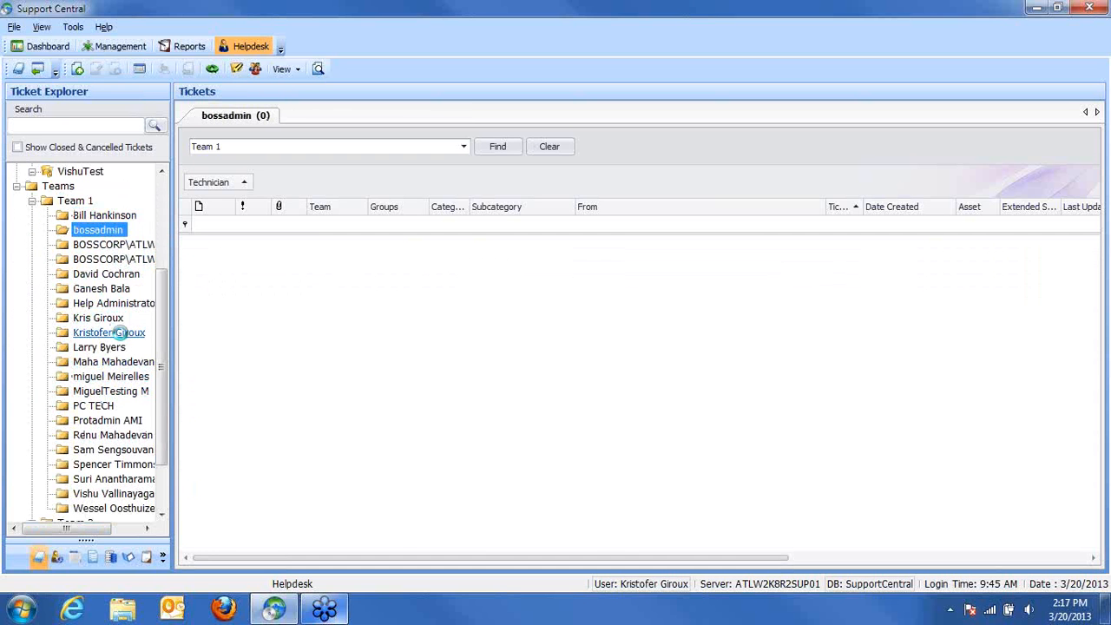
{"action": "left_click", "coordinate": [119, 334]}
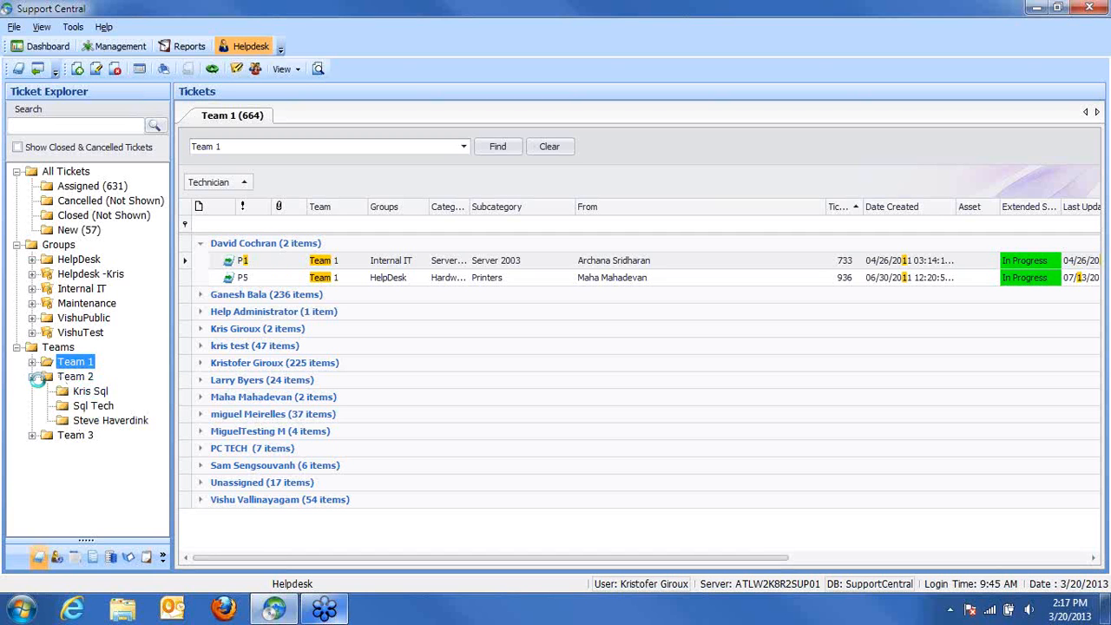
{"action": "left_click", "coordinate": [83, 379]}
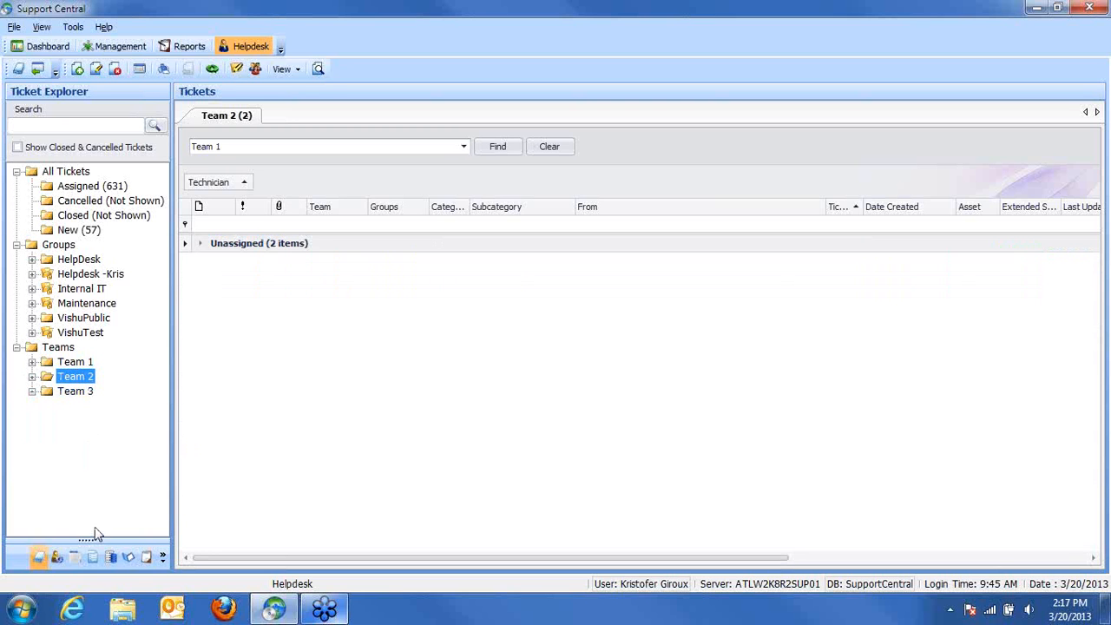
Step: Start a new routing rule, browse the Group/Category and Organizational Unit templates, then cancel the wizard
{"action": "left_click", "coordinate": [75, 558]}
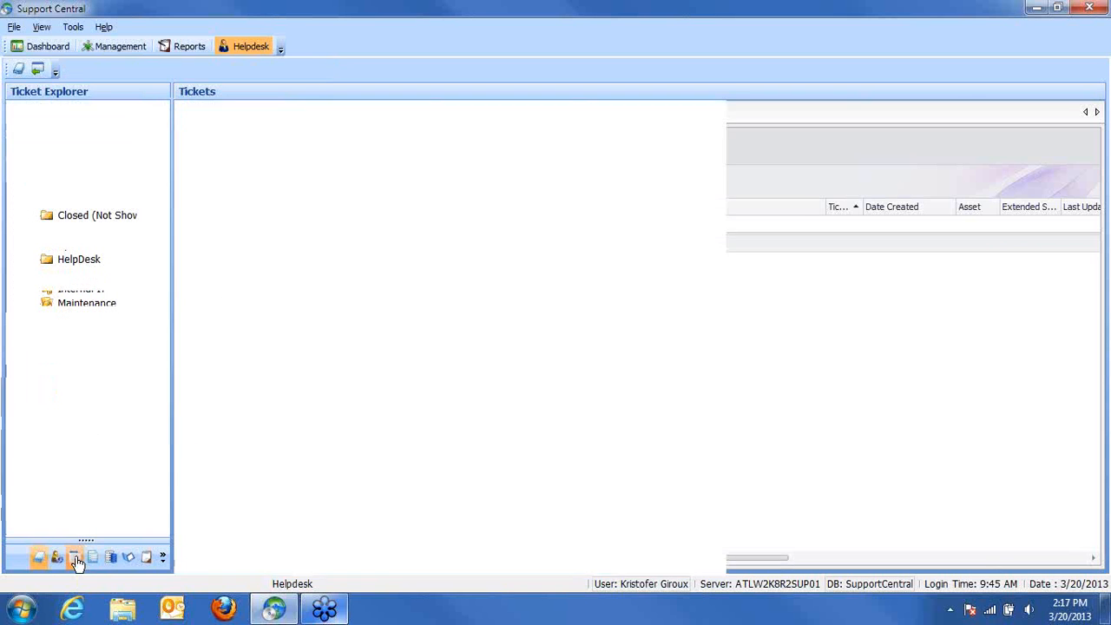
{"action": "left_click", "coordinate": [79, 70]}
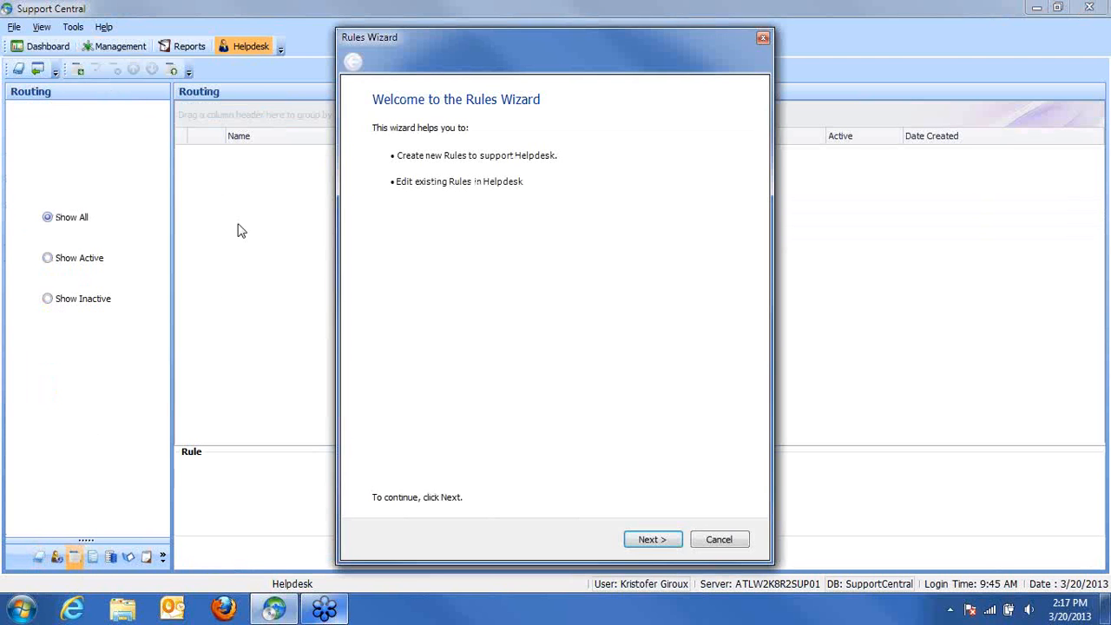
{"action": "left_click", "coordinate": [652, 539]}
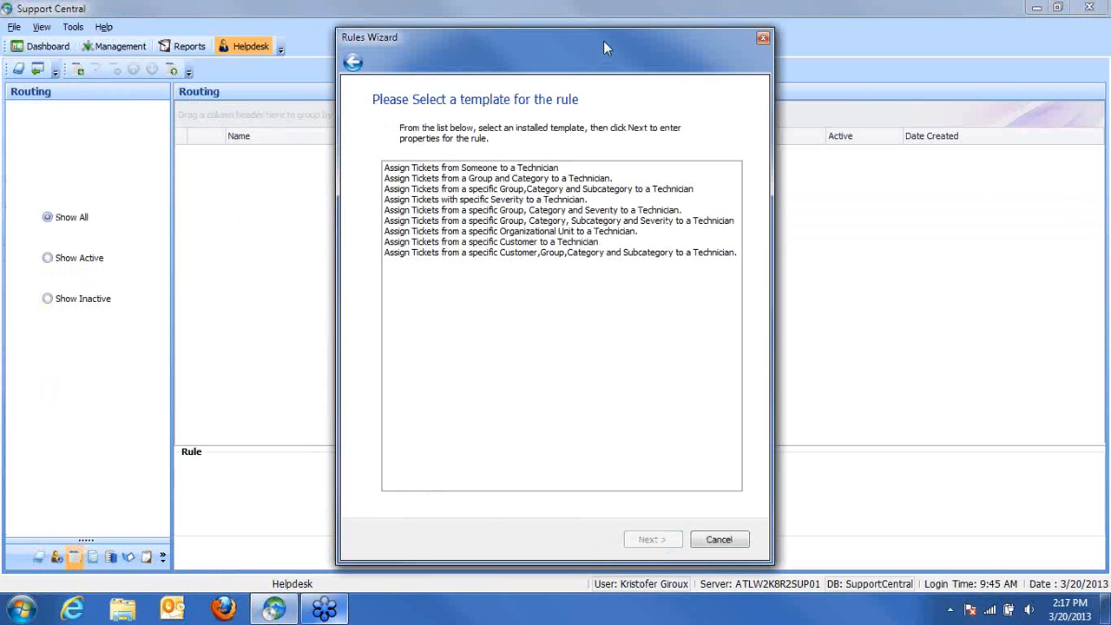
{"action": "left_click_drag", "start_coordinate": [606, 48], "coordinate": [477, 34]}
{"action": "left_click", "coordinate": [399, 165]}
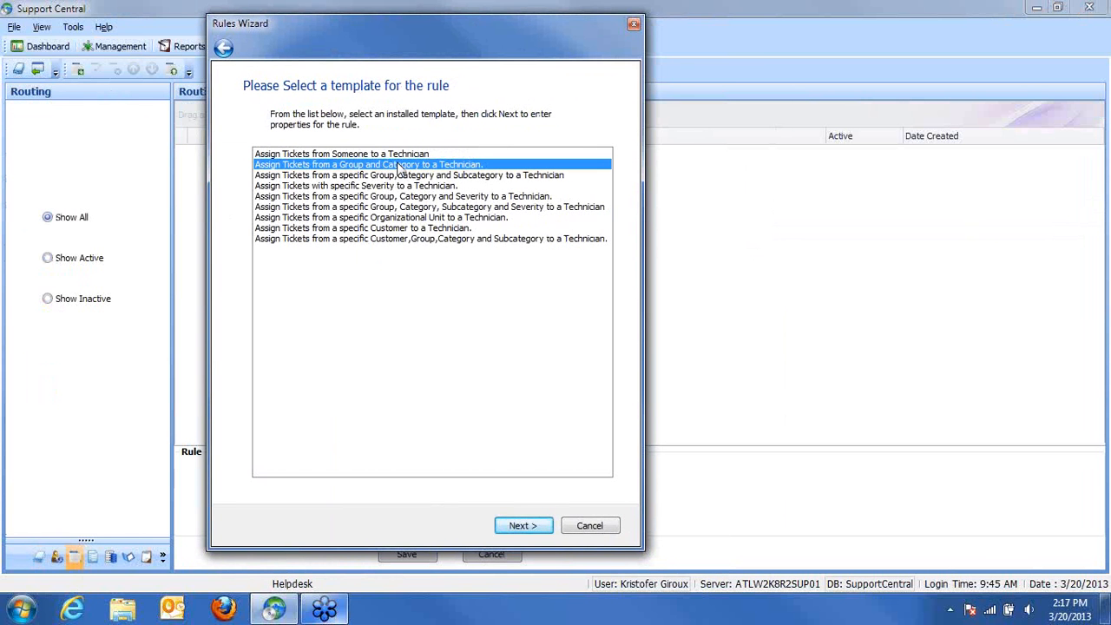
{"action": "left_click", "coordinate": [400, 176]}
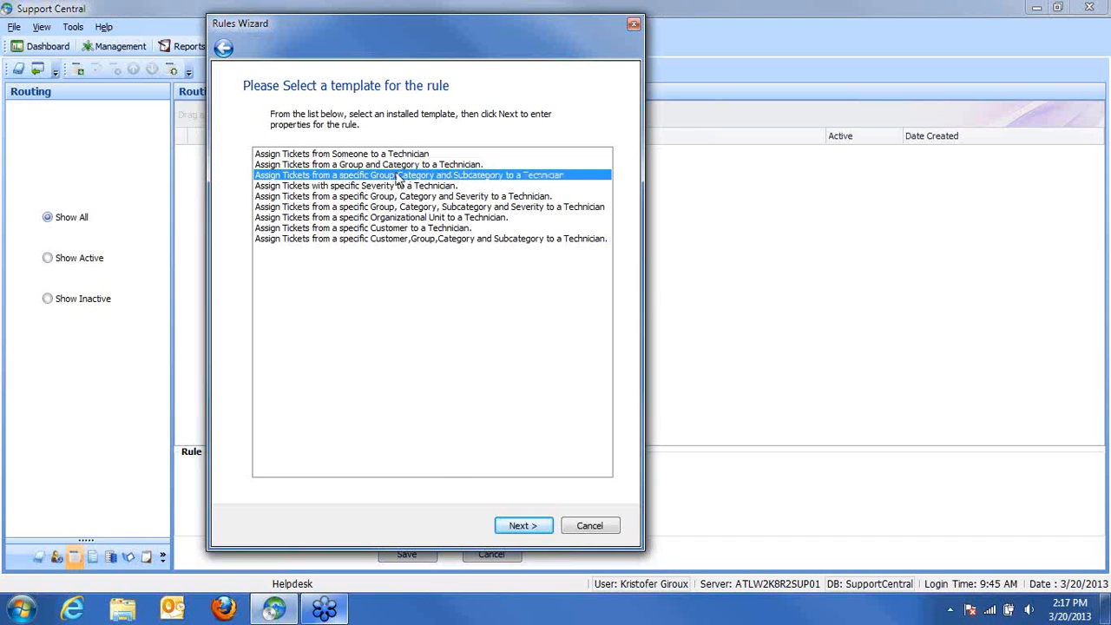
{"action": "left_click", "coordinate": [415, 219]}
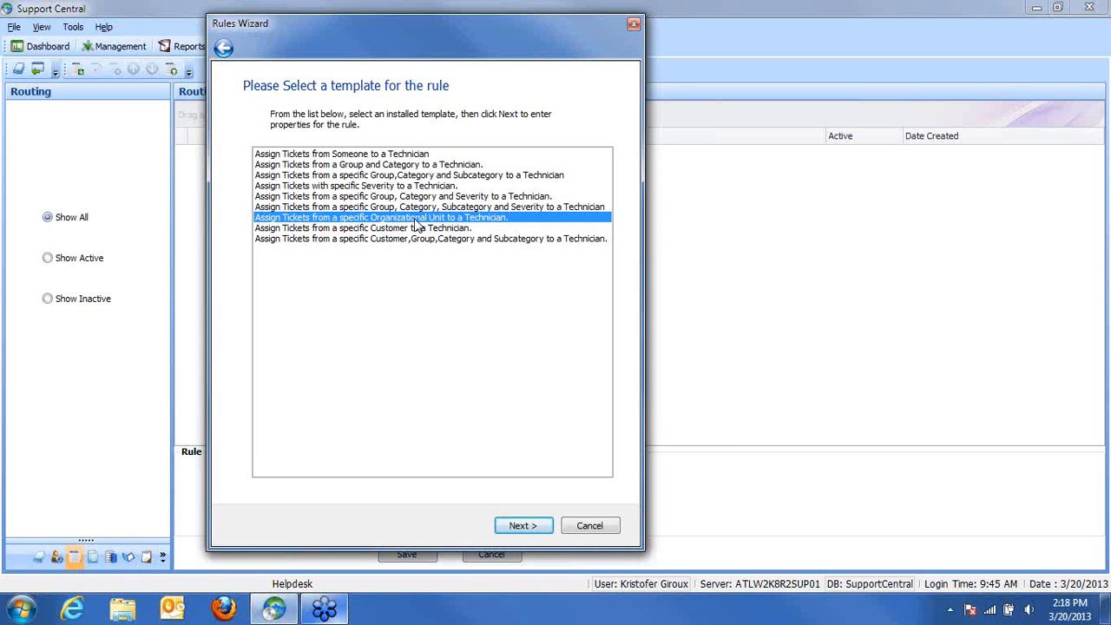
{"action": "left_click", "coordinate": [580, 527]}
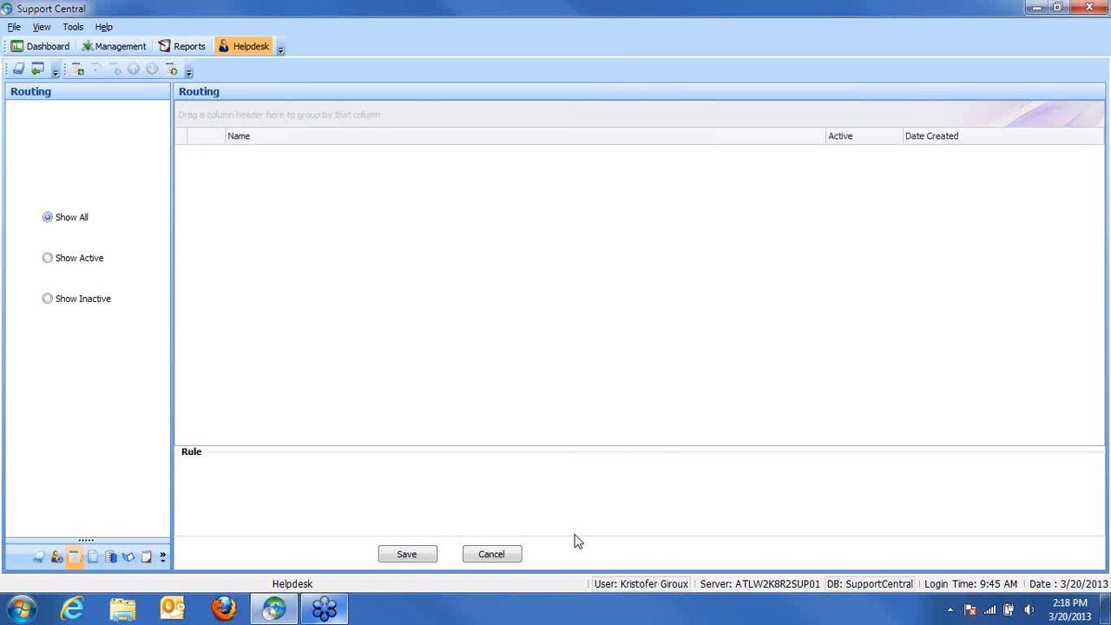
Step: Open the VIP workflow rule and view its checked users without selecting anyone
{"action": "left_click", "coordinate": [91, 561]}
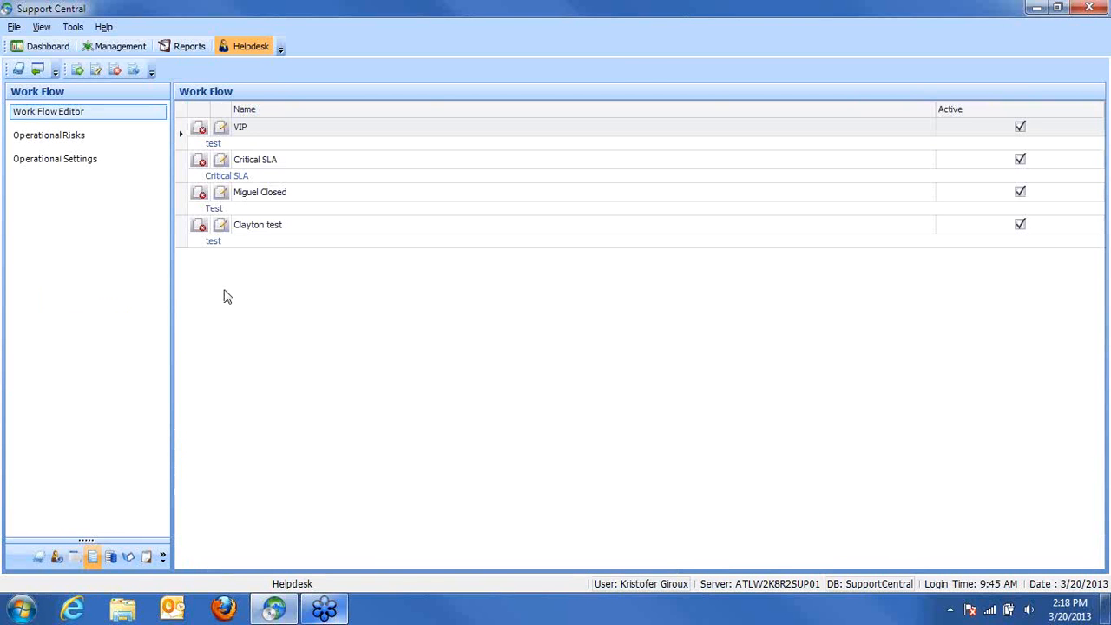
{"action": "left_click", "coordinate": [222, 128]}
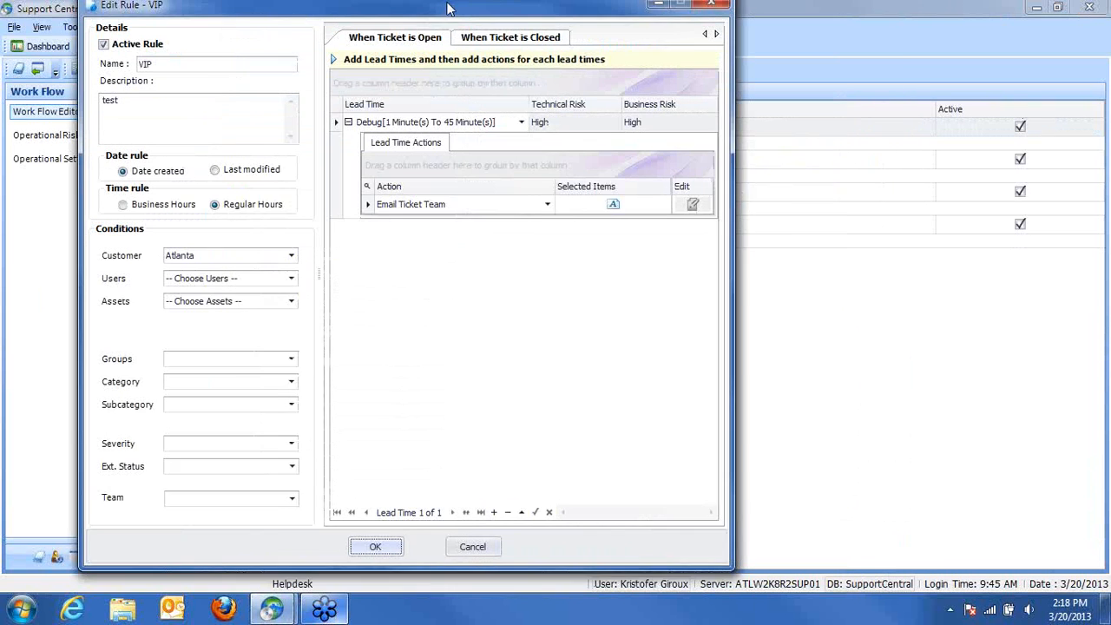
{"action": "left_click_drag", "start_coordinate": [447, 7], "coordinate": [401, 11]}
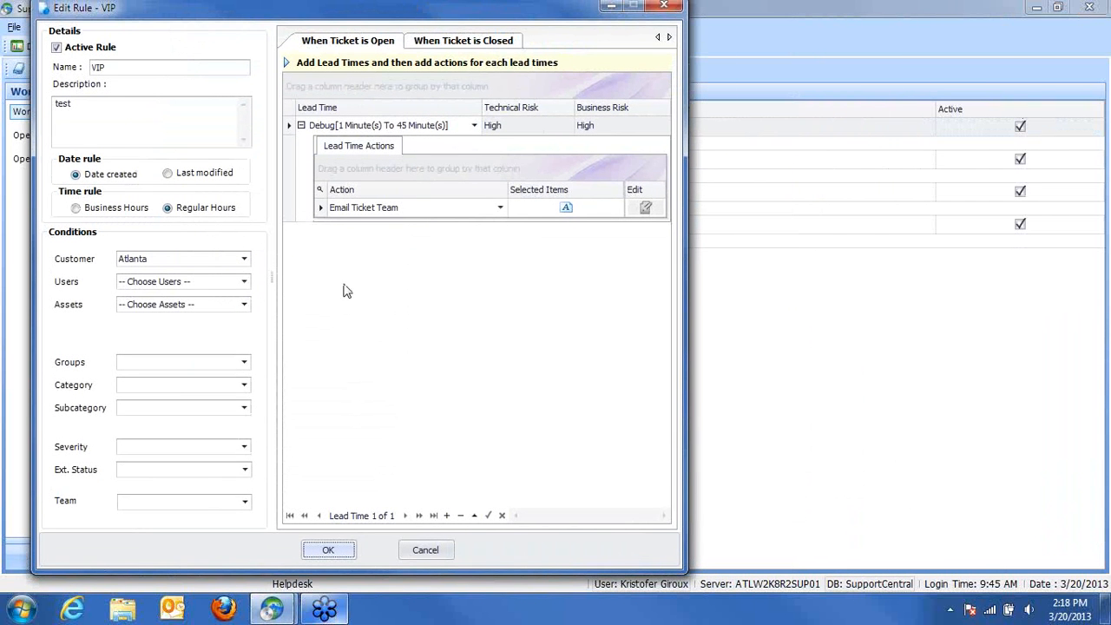
{"action": "left_click", "coordinate": [245, 284]}
{"action": "left_click", "coordinate": [196, 365]}
{"action": "left_click", "coordinate": [196, 365]}
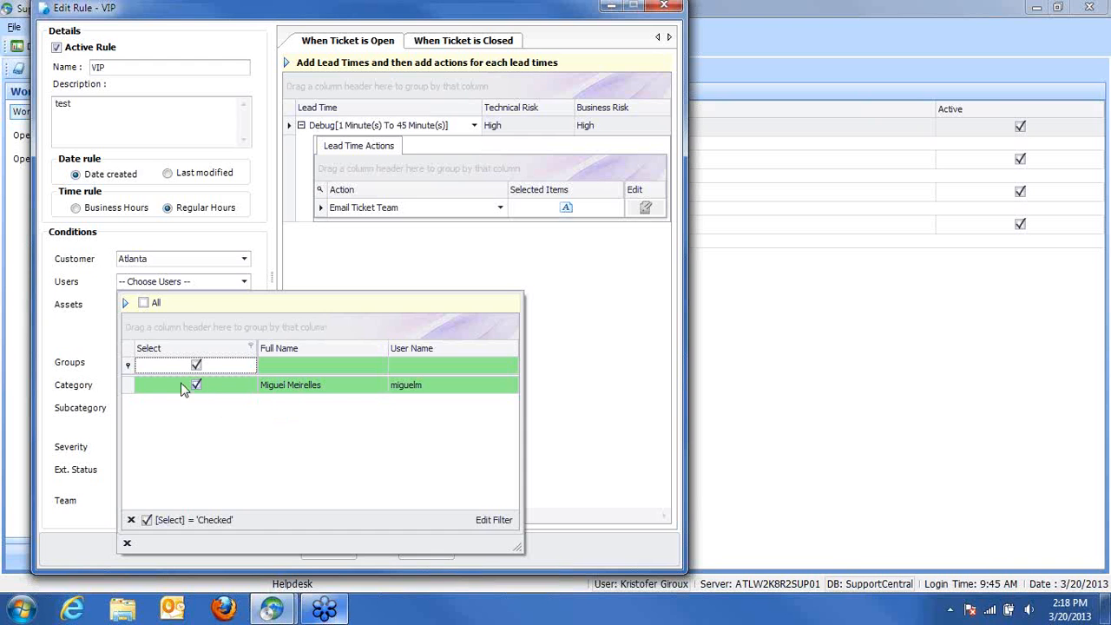
{"action": "left_click", "coordinate": [362, 265]}
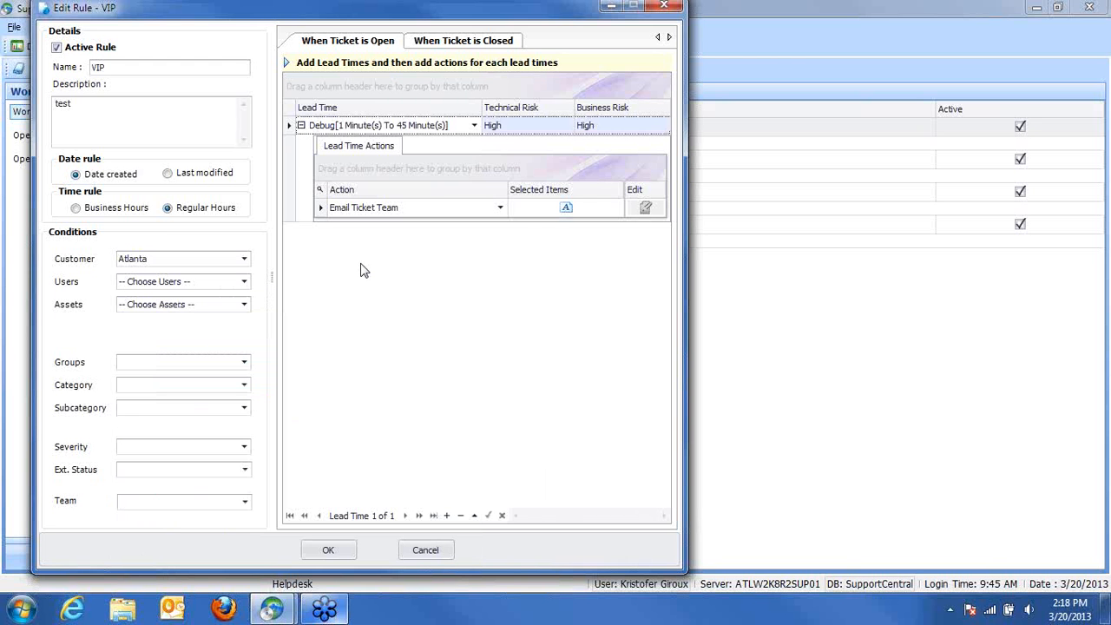
Step: Browse the Email Ticket Team lead time actions, then cancel the VIP rule without saving
{"action": "left_click", "coordinate": [550, 215]}
{"action": "left_click", "coordinate": [647, 208]}
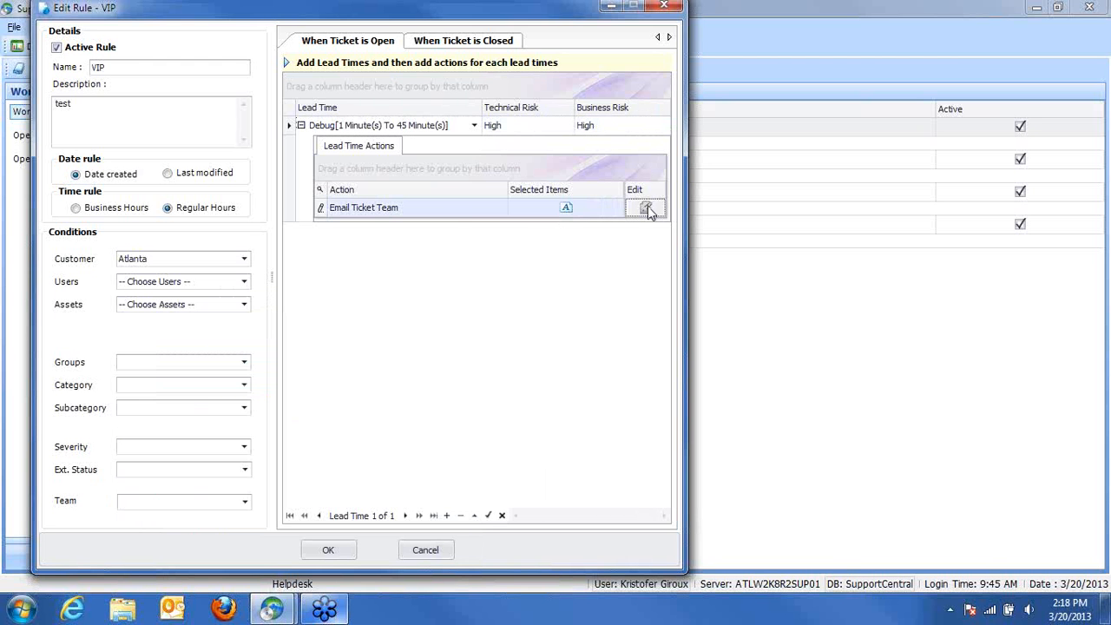
{"action": "left_click", "coordinate": [409, 212]}
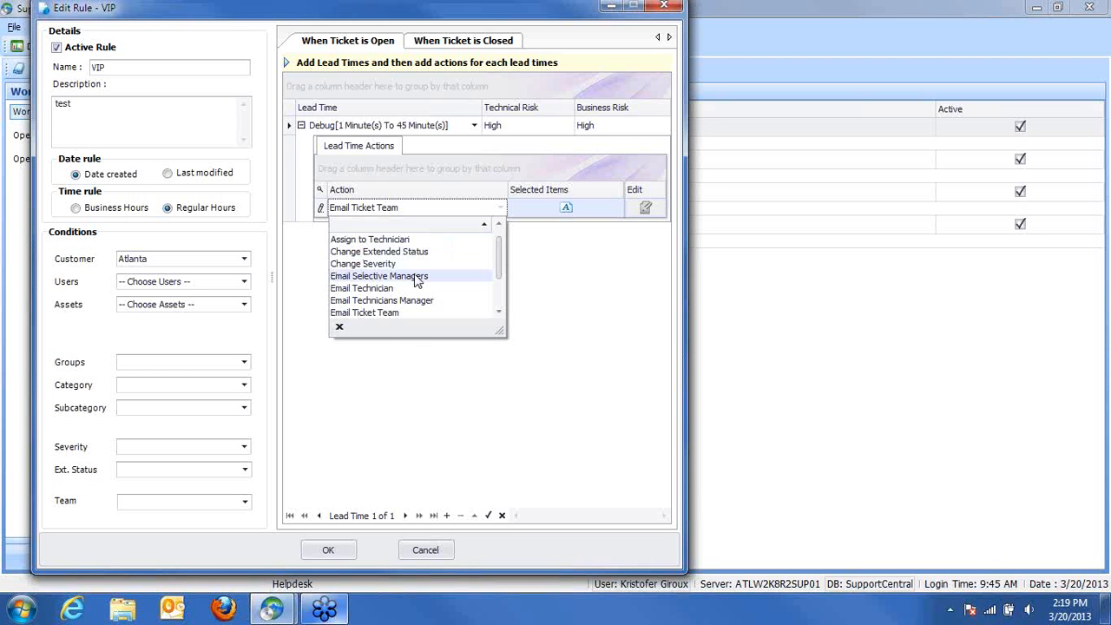
{"action": "left_click", "coordinate": [444, 553]}
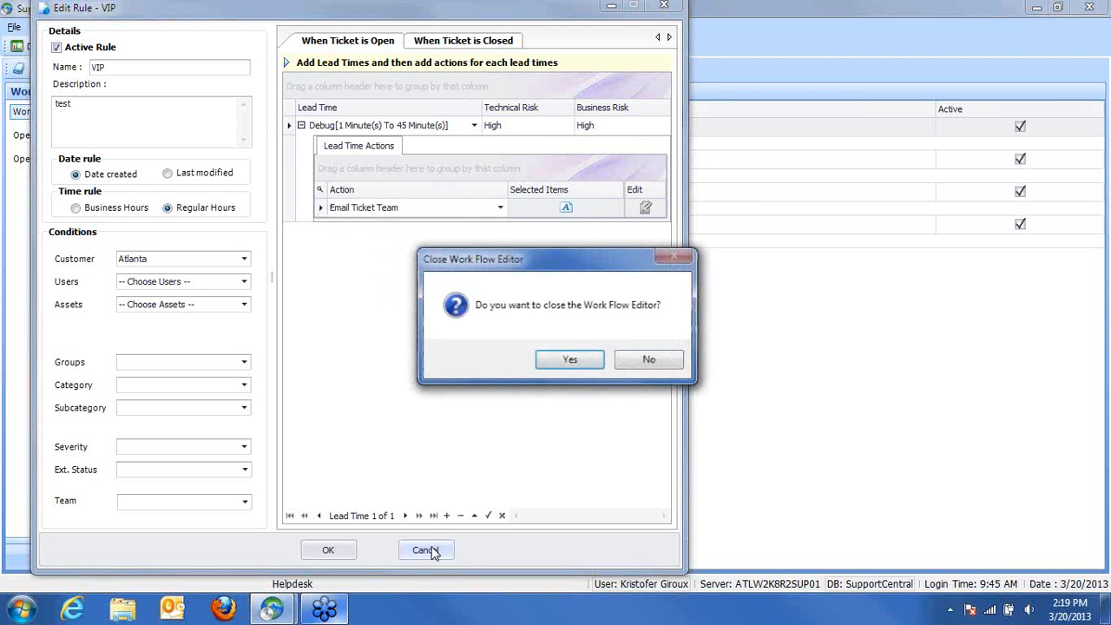
{"action": "left_click", "coordinate": [564, 361]}
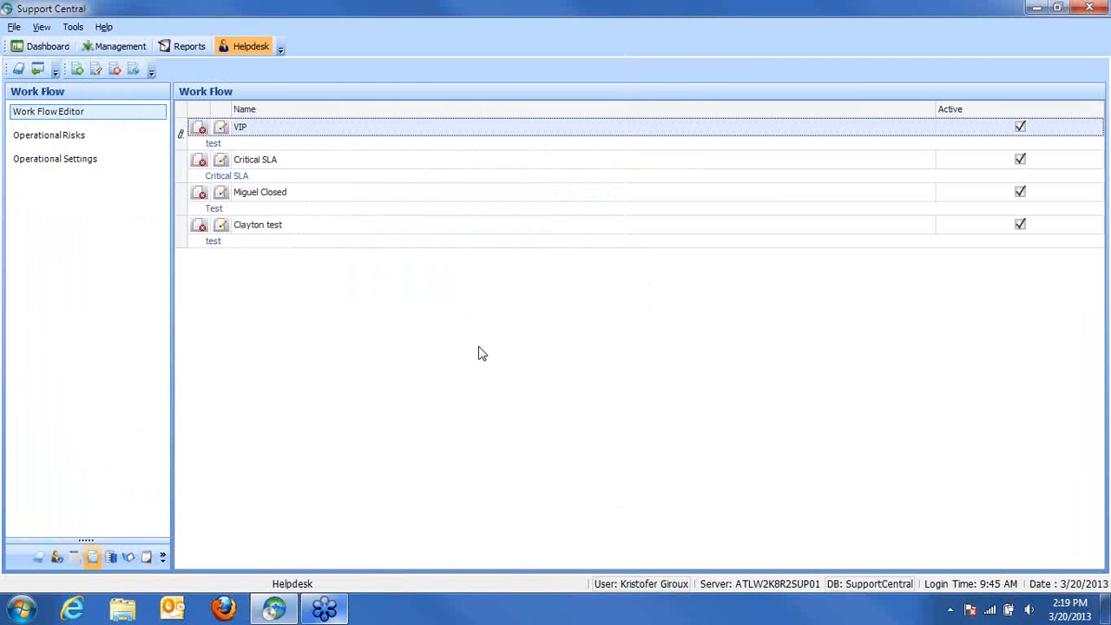
Step: Open the Critical SLA rule and keep its severity at P1
{"action": "left_click", "coordinate": [221, 163]}
{"action": "left_click_drag", "start_coordinate": [395, 29], "coordinate": [288, 17]}
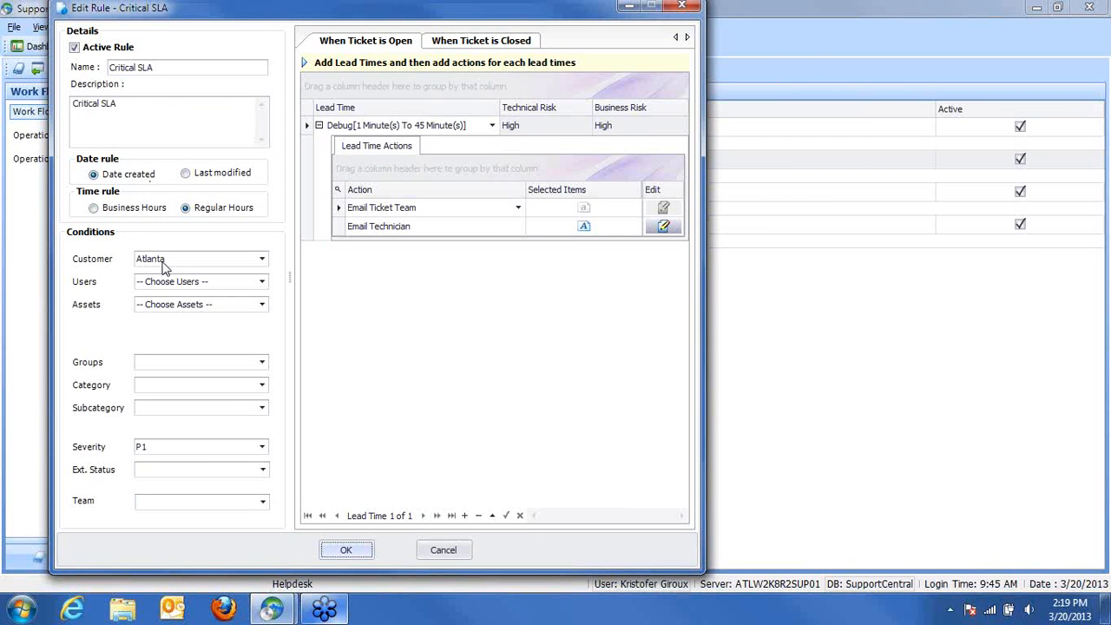
{"action": "left_click", "coordinate": [252, 447]}
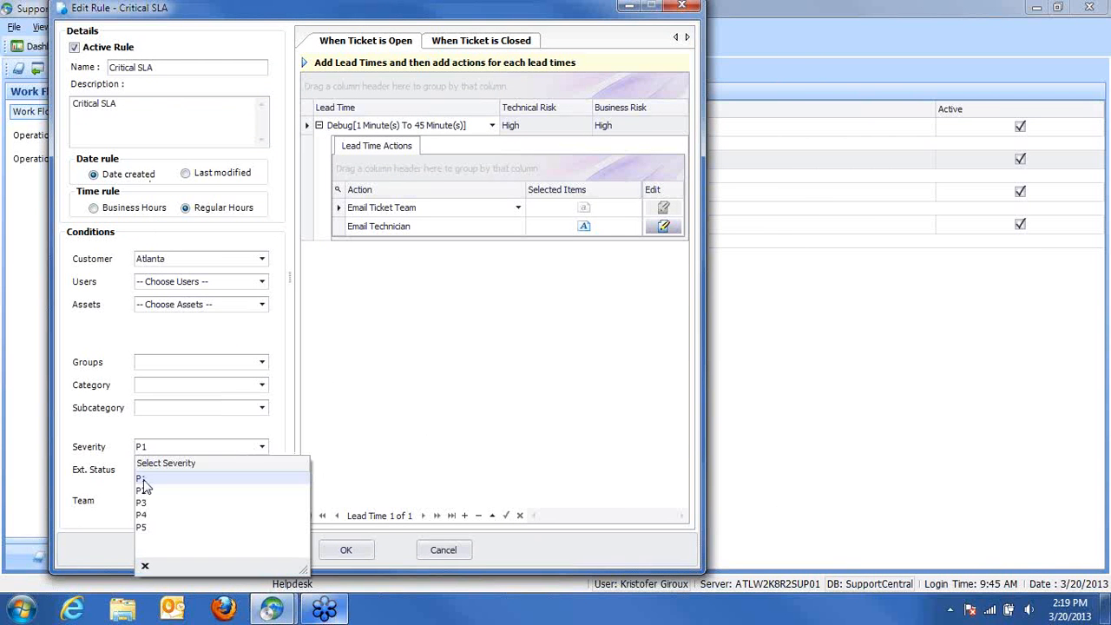
{"action": "left_click", "coordinate": [202, 448]}
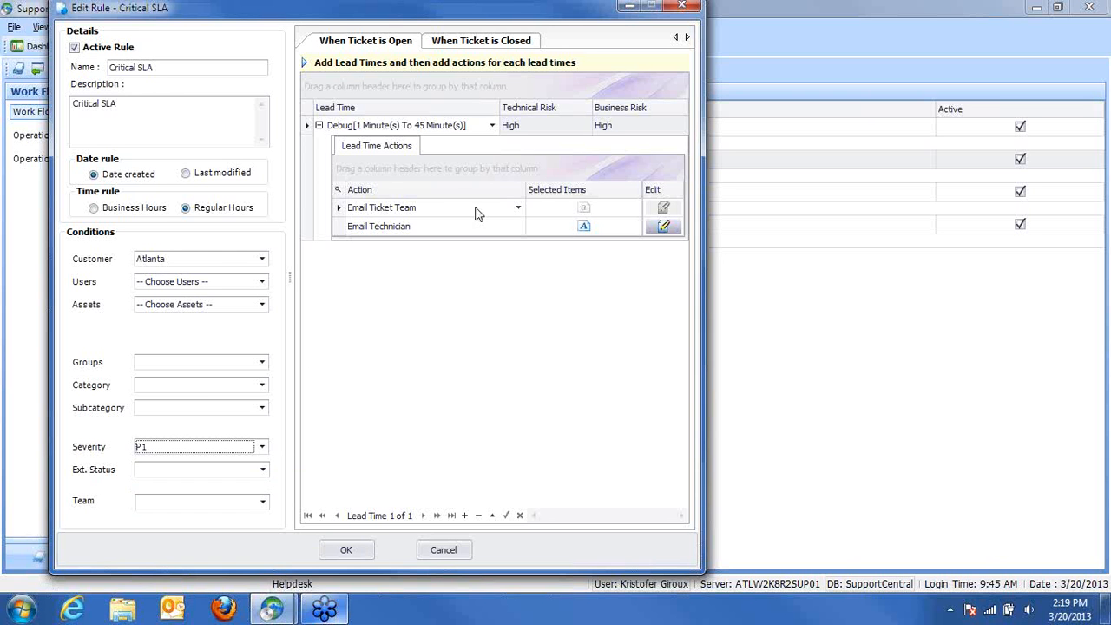
Step: Review the Email Technician and Email Ticket Team actions and their technician recipients
{"action": "left_click", "coordinate": [542, 213]}
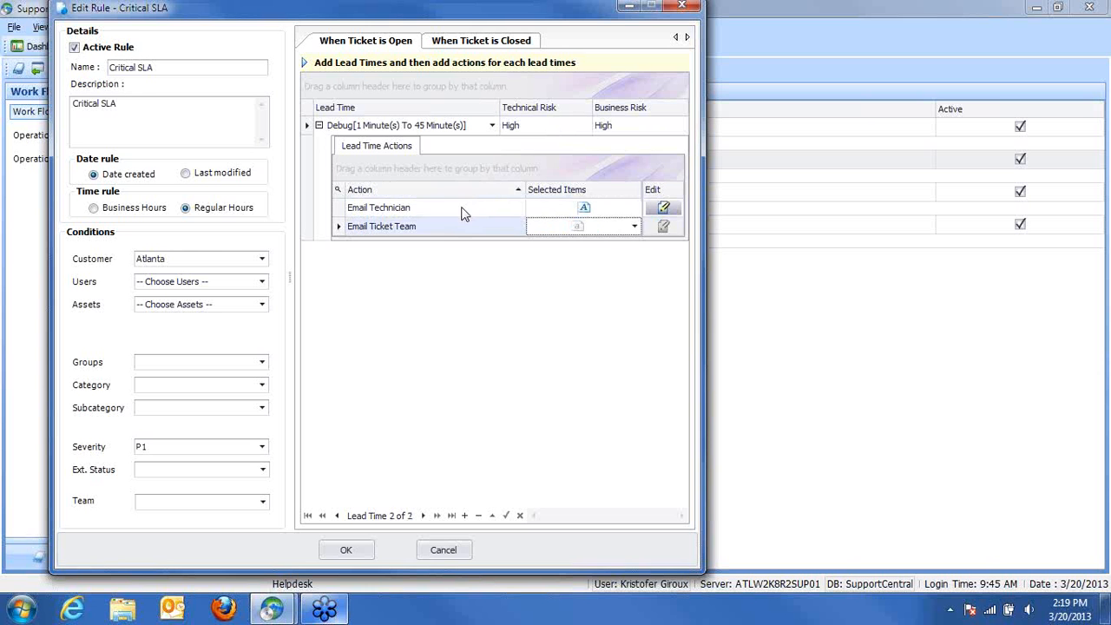
{"action": "left_click", "coordinate": [436, 227]}
{"action": "left_click", "coordinate": [446, 212]}
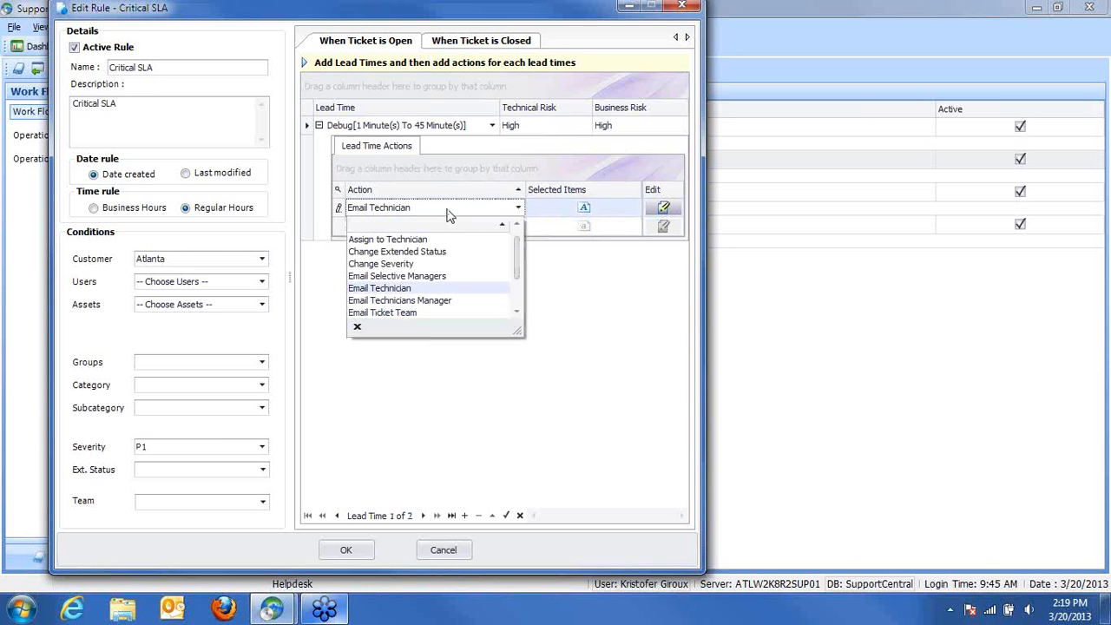
{"action": "left_click", "coordinate": [586, 209]}
{"action": "left_click", "coordinate": [586, 208]}
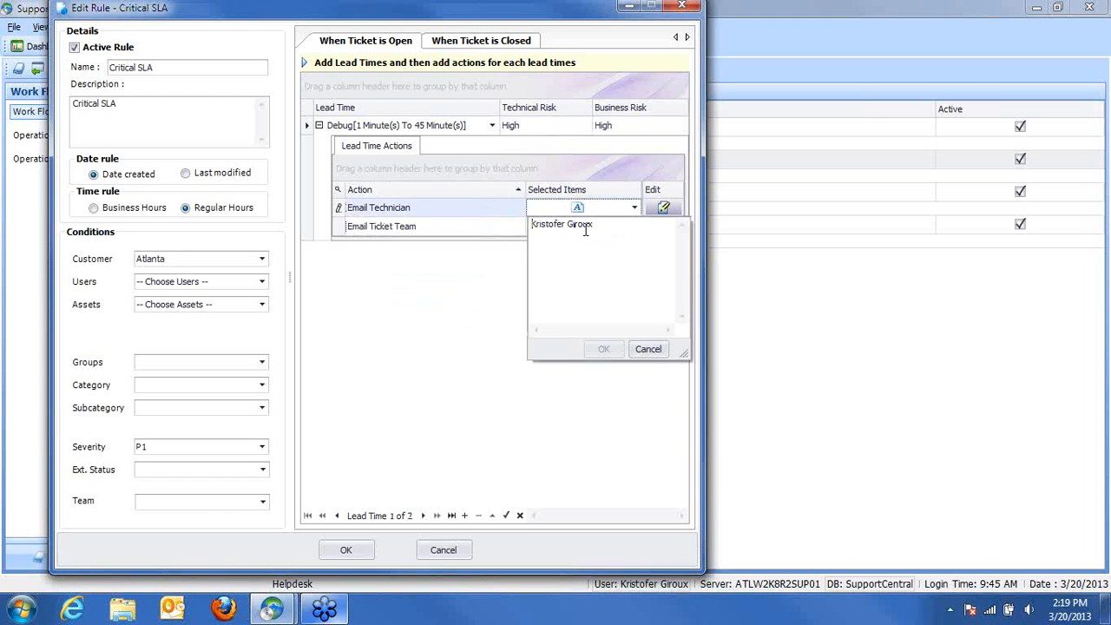
{"action": "left_click", "coordinate": [663, 207]}
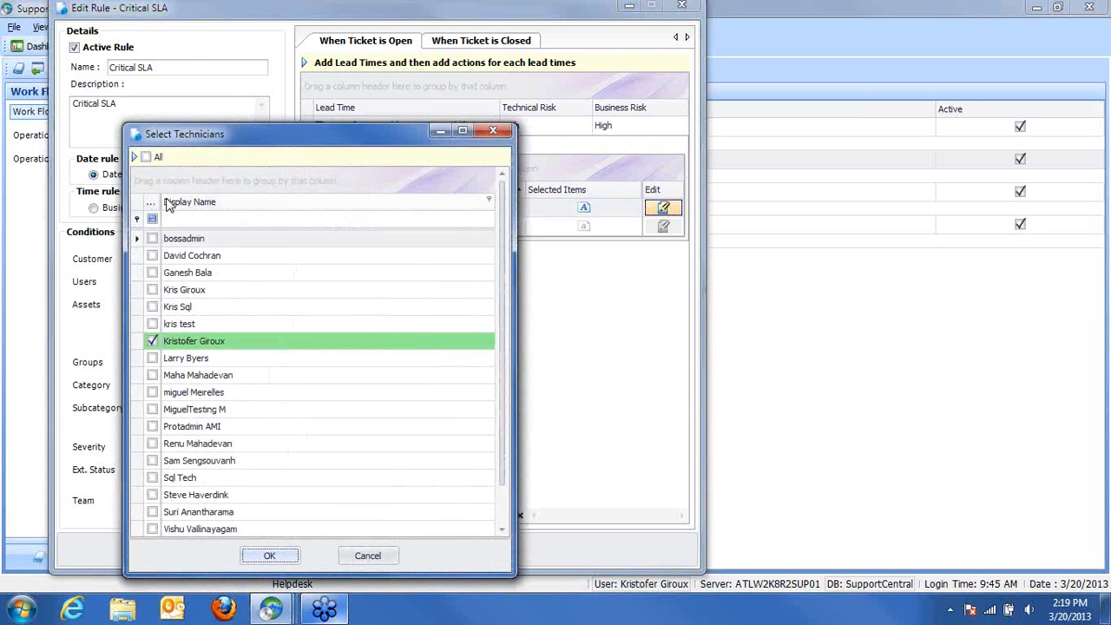
{"action": "left_click", "coordinate": [369, 557]}
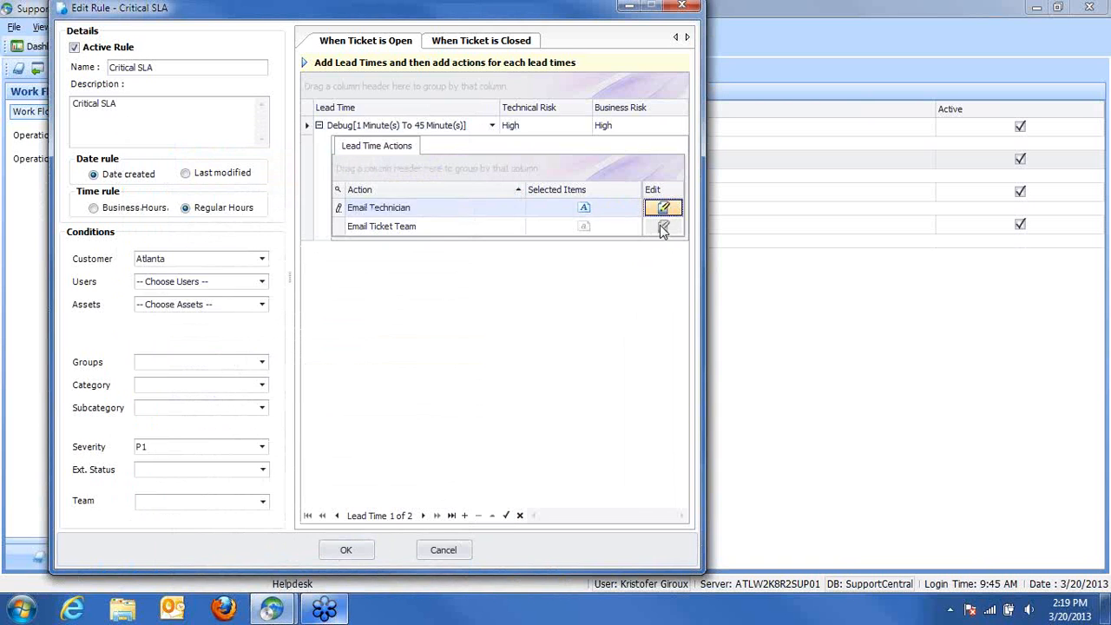
{"action": "left_click", "coordinate": [663, 226]}
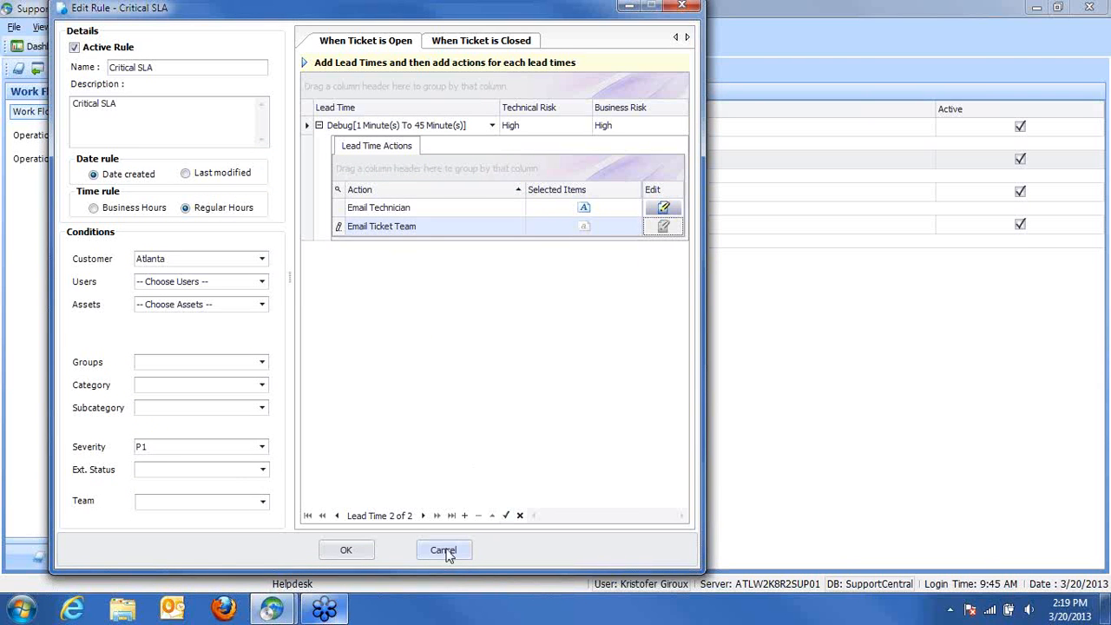
Step: Check the extended status choices, cancel Critical SLA unchanged, and open the Miguel Closed rule
{"action": "left_click", "coordinate": [260, 474]}
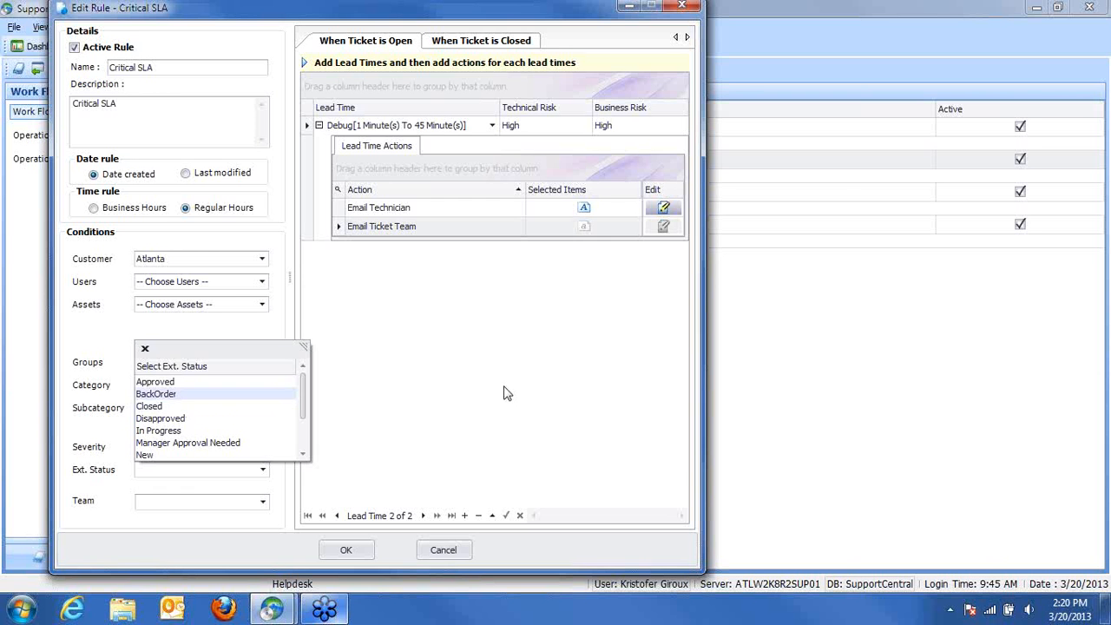
{"action": "left_click", "coordinate": [441, 367]}
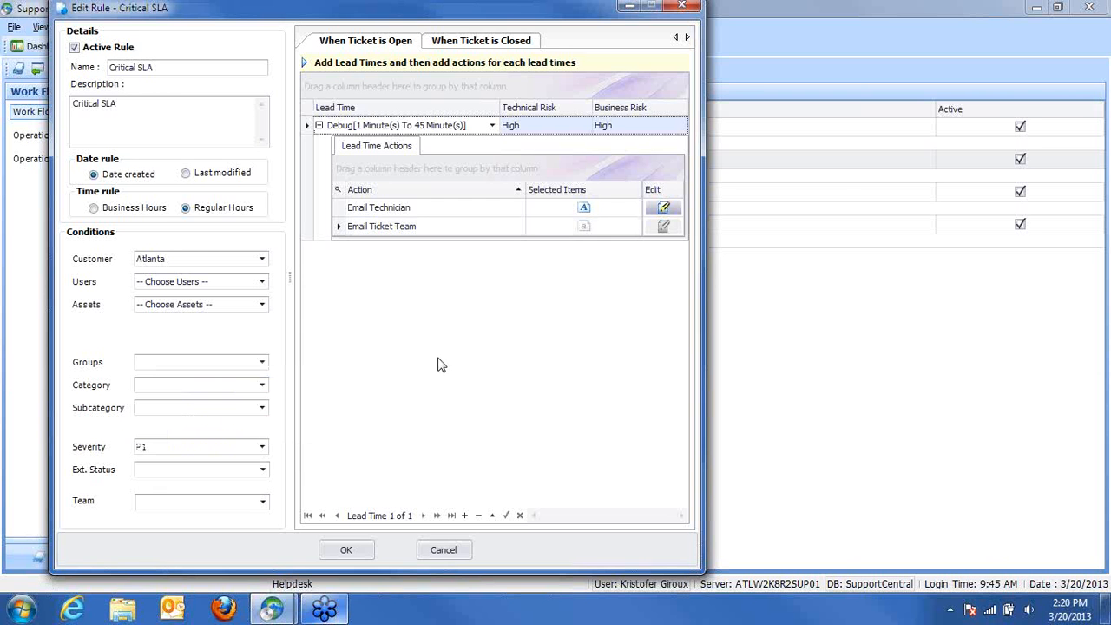
{"action": "left_click", "coordinate": [444, 549]}
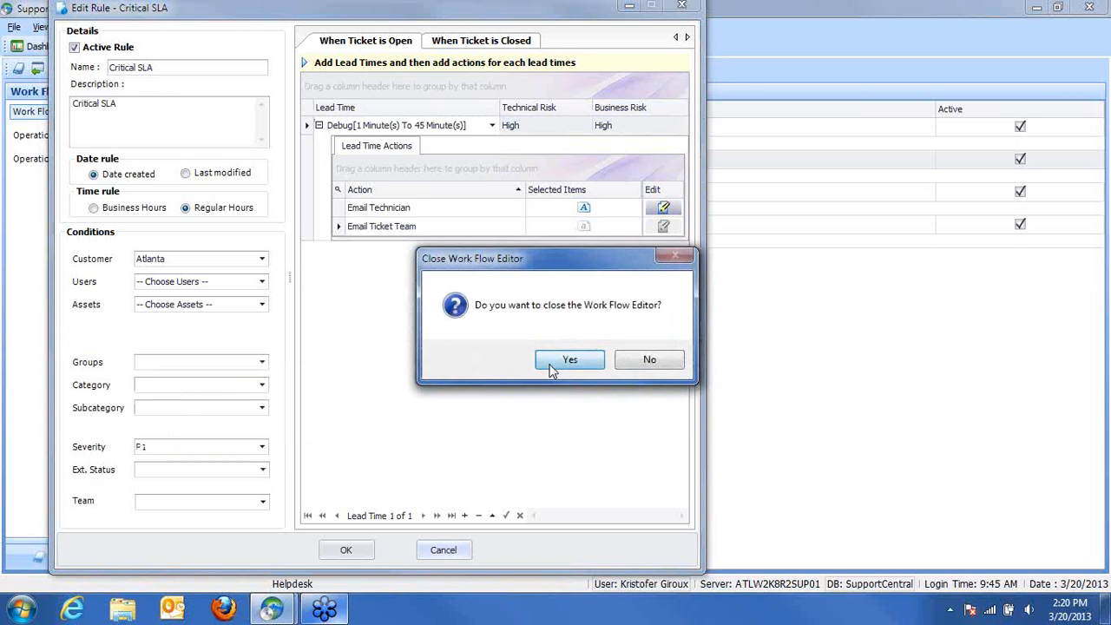
{"action": "left_click", "coordinate": [565, 361]}
{"action": "left_click", "coordinate": [221, 192]}
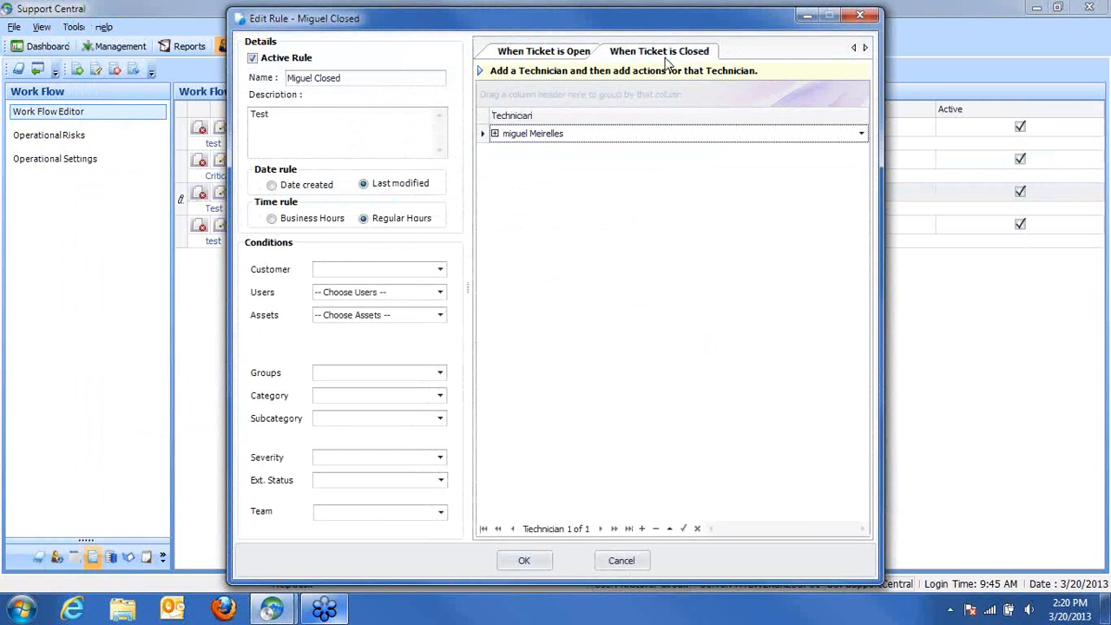
Step: Review the closed-ticket rule's technician email recipients, close it unchanged, and open Operational Settings
{"action": "left_click", "coordinate": [495, 134]}
{"action": "left_click", "coordinate": [608, 219]}
{"action": "left_click", "coordinate": [744, 221]}
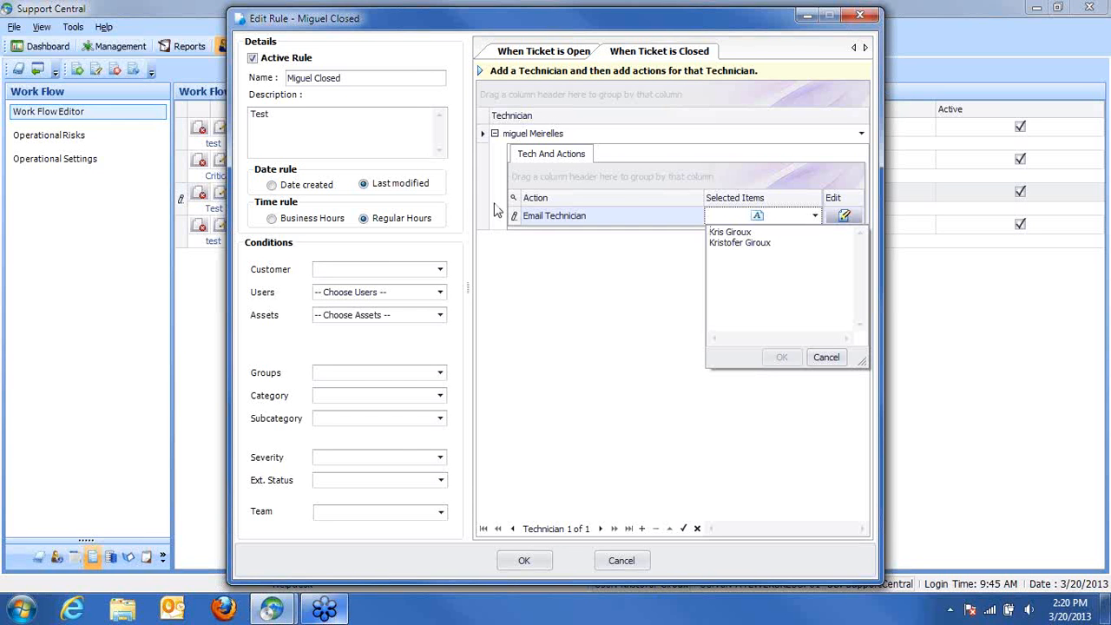
{"action": "left_click", "coordinate": [622, 561]}
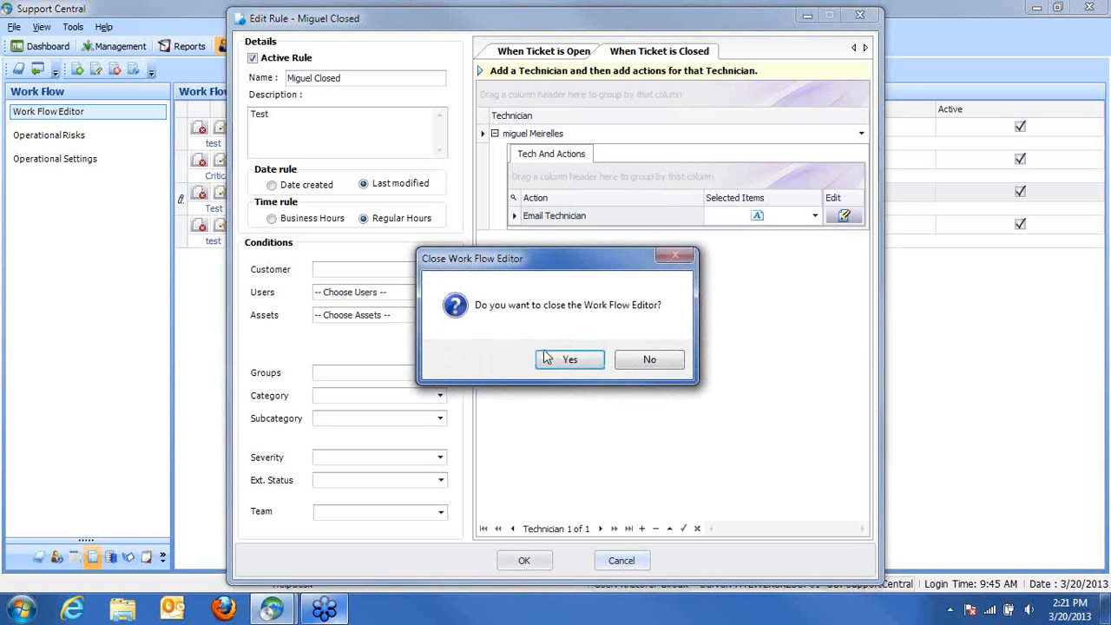
{"action": "left_click", "coordinate": [570, 358]}
{"action": "left_click", "coordinate": [79, 160]}
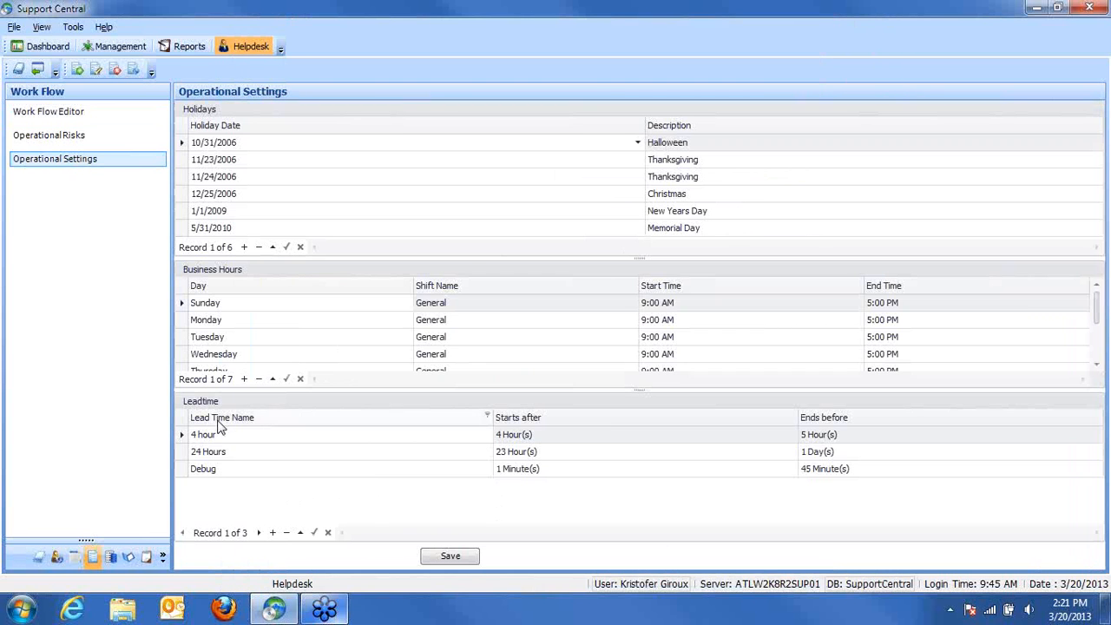
Step: Inspect the existing 24 Hours and 4 hour lead times without changing them
{"action": "left_click", "coordinate": [571, 451]}
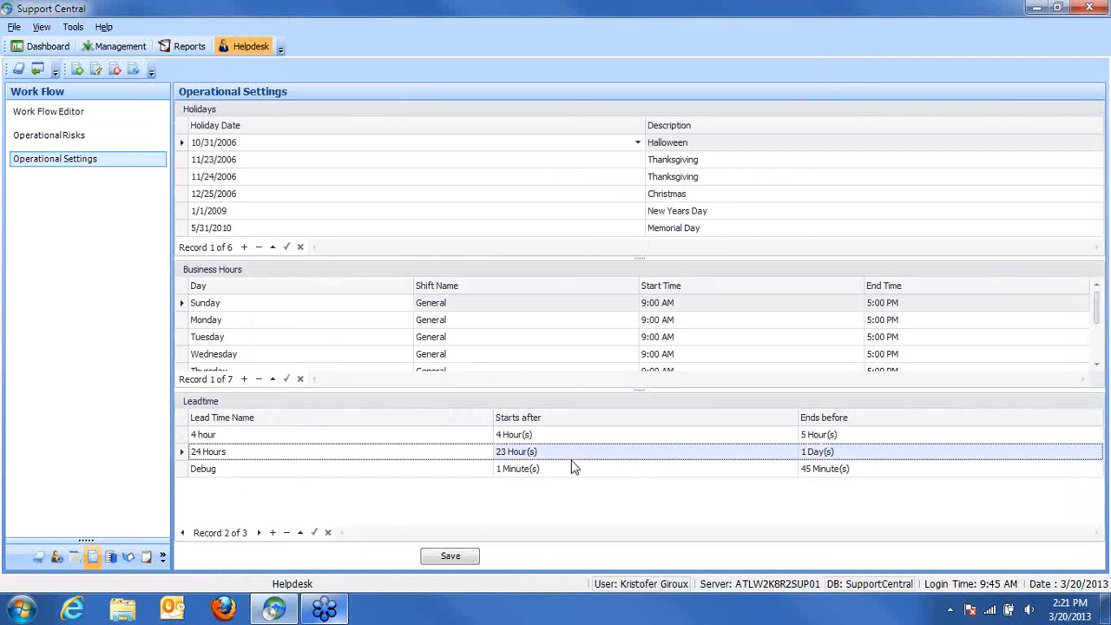
{"action": "left_click", "coordinate": [639, 470]}
{"action": "left_click", "coordinate": [737, 458]}
{"action": "left_click", "coordinate": [567, 455]}
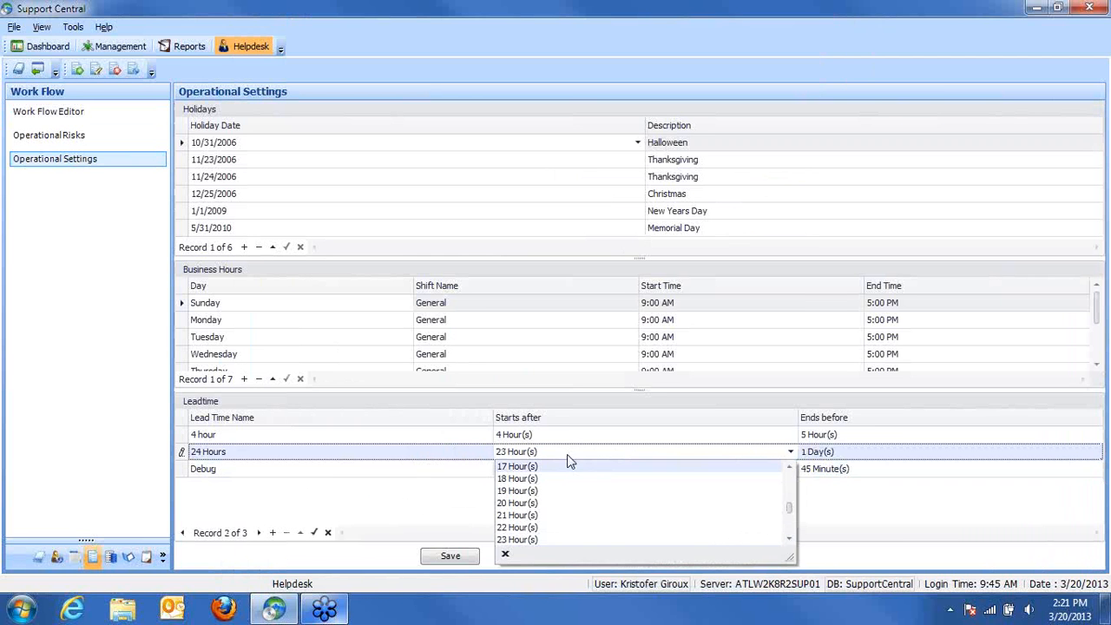
{"action": "left_click", "coordinate": [282, 498]}
{"action": "left_click", "coordinate": [235, 452]}
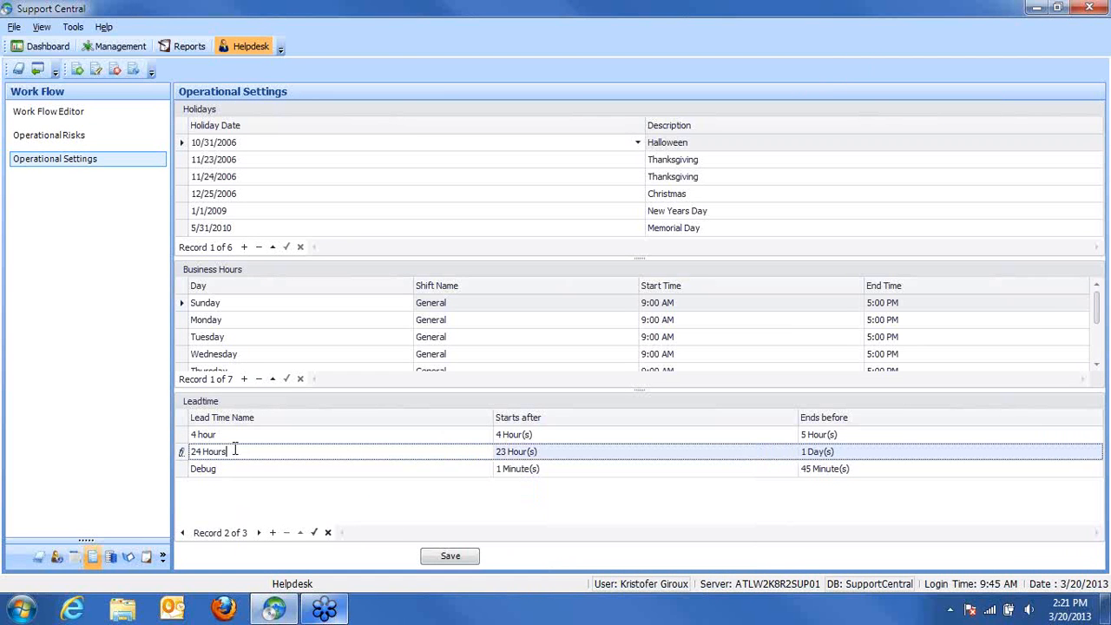
{"action": "left_click", "coordinate": [241, 436]}
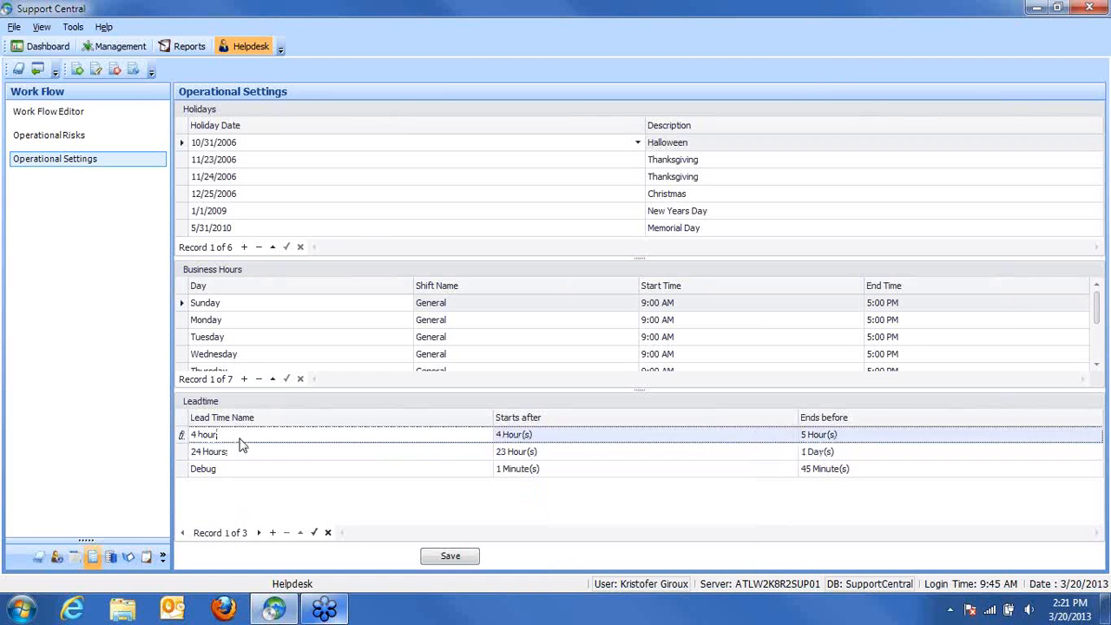
Step: Add and save lead time '1 hour Escalation', starting after 1 Hour(s) and ending before 2 Hour(s)
{"action": "left_click", "coordinate": [272, 532]}
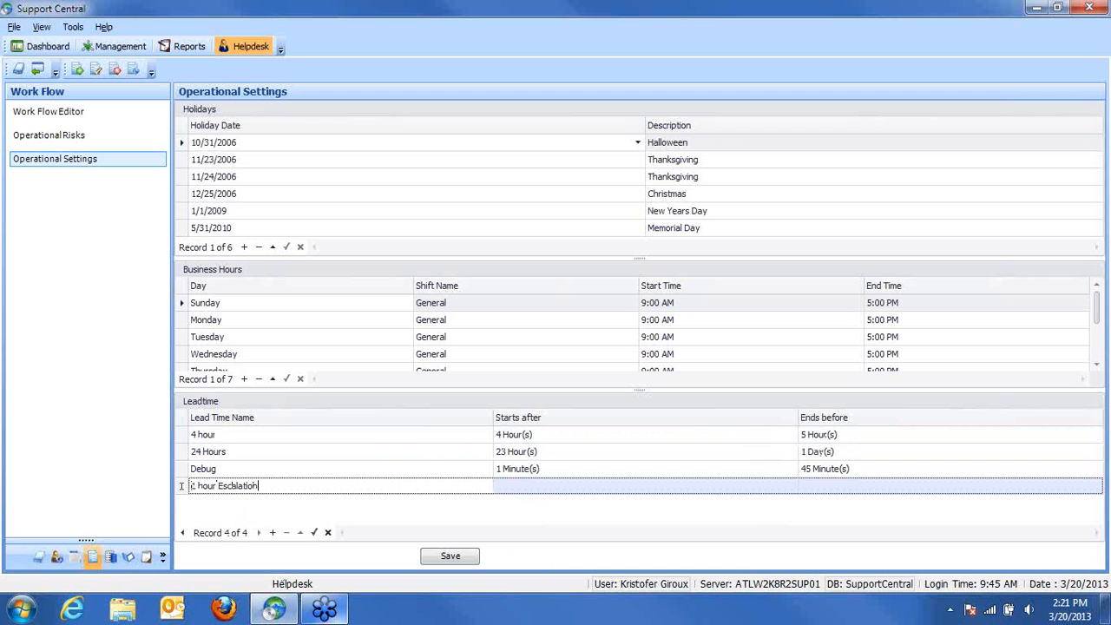
{"action": "left_click", "coordinate": [547, 486]}
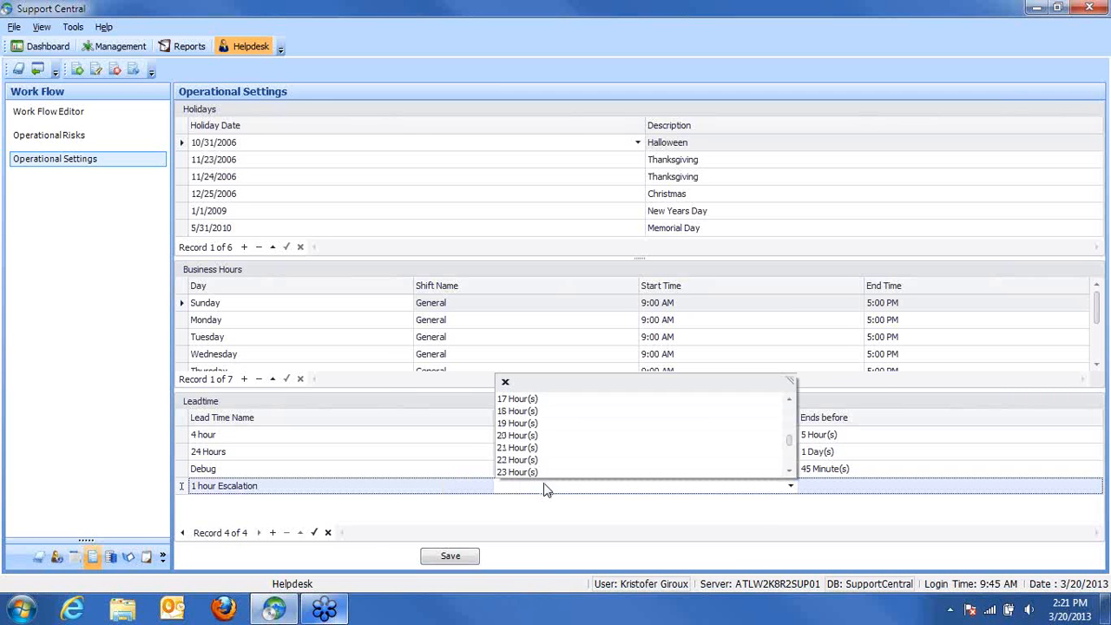
{"action": "left_click_drag", "start_coordinate": [788, 443], "coordinate": [793, 422]}
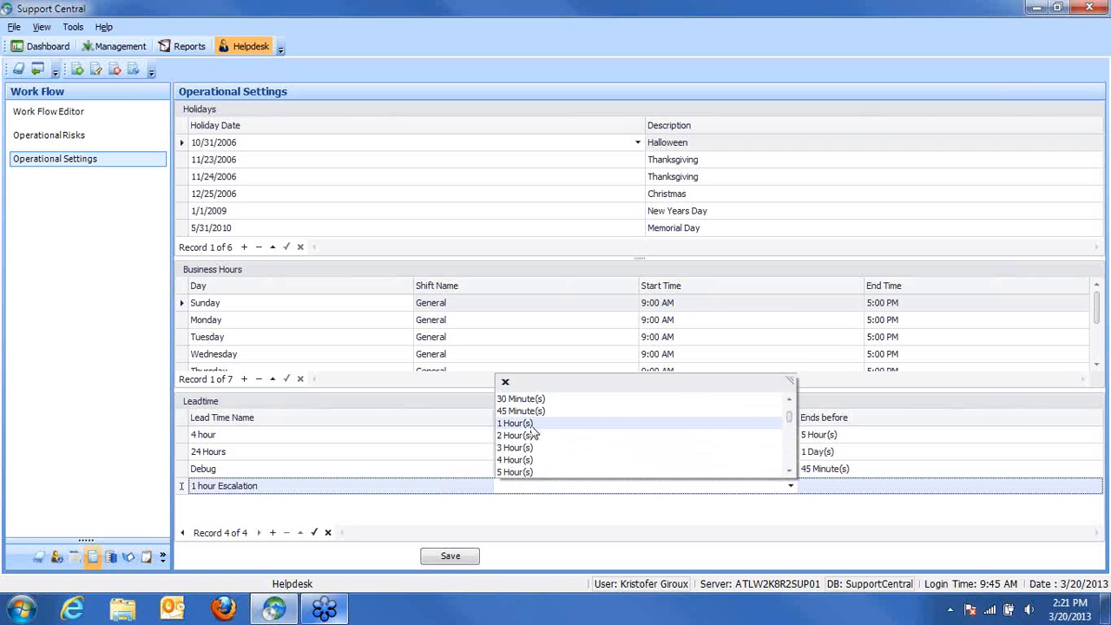
{"action": "left_click", "coordinate": [547, 424]}
{"action": "left_click", "coordinate": [834, 491]}
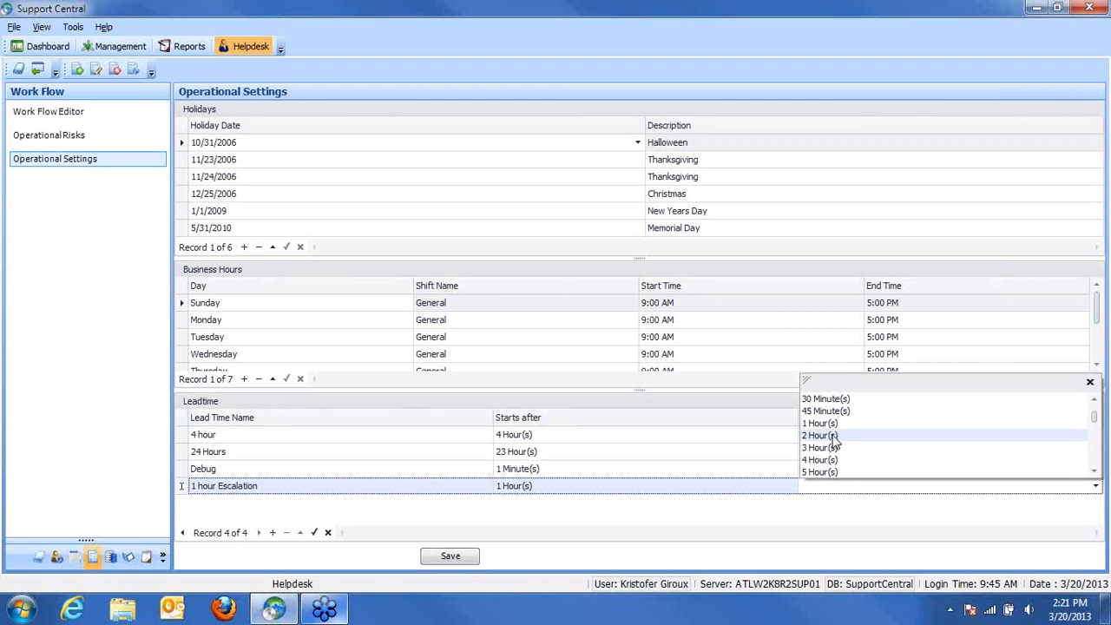
{"action": "left_click", "coordinate": [832, 439]}
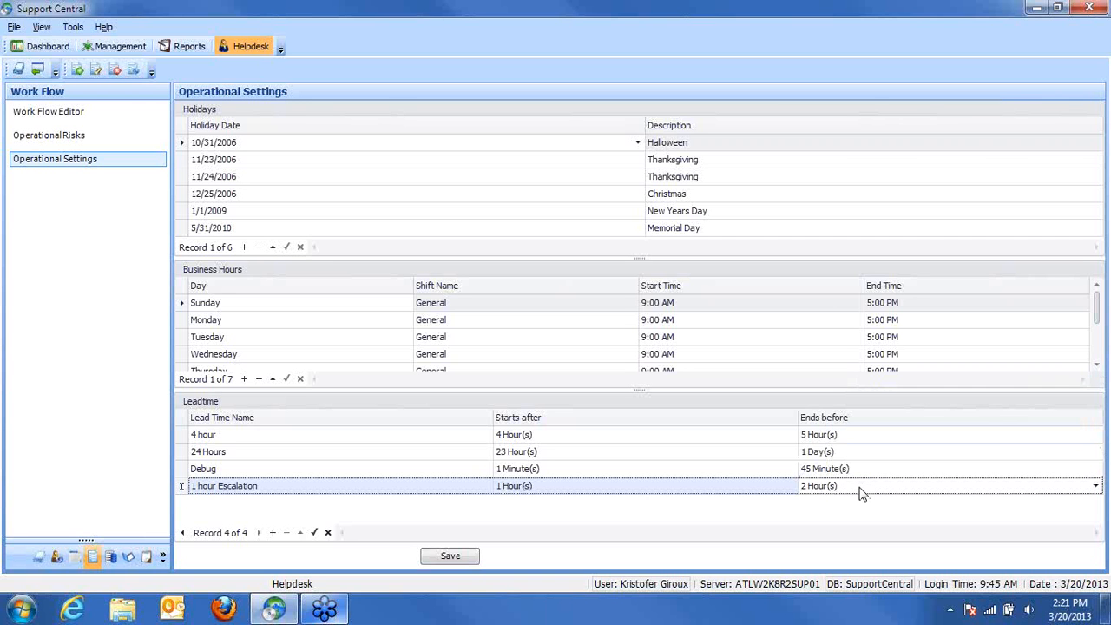
{"action": "left_click", "coordinate": [450, 557]}
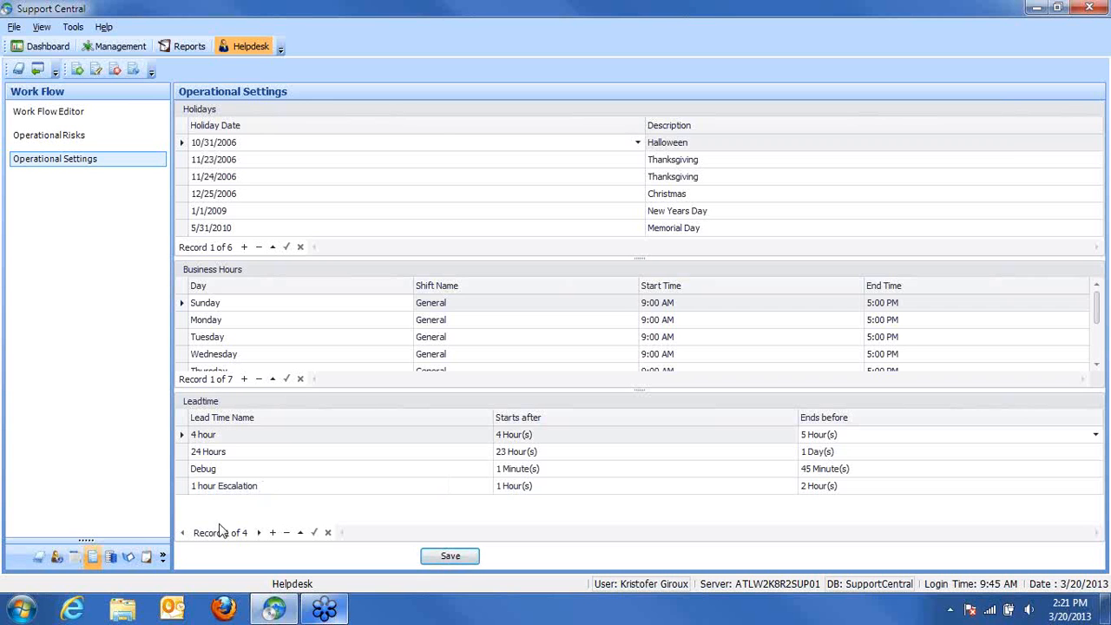
{"action": "left_click", "coordinate": [90, 111]}
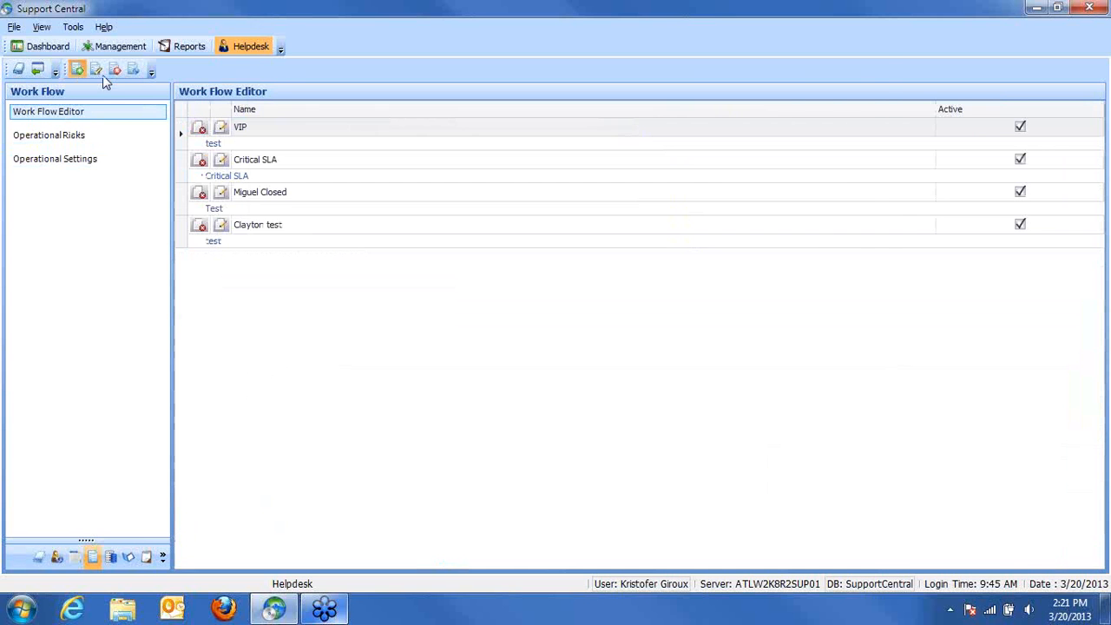
{"action": "left_click", "coordinate": [77, 69]}
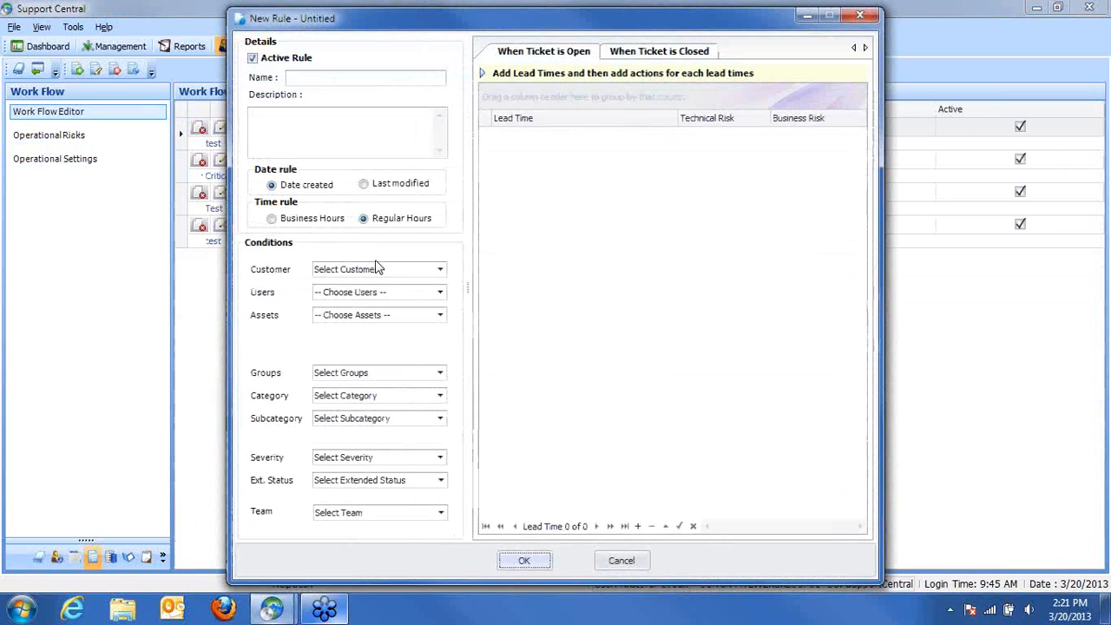
{"action": "left_click", "coordinate": [637, 526]}
{"action": "left_click", "coordinate": [603, 139]}
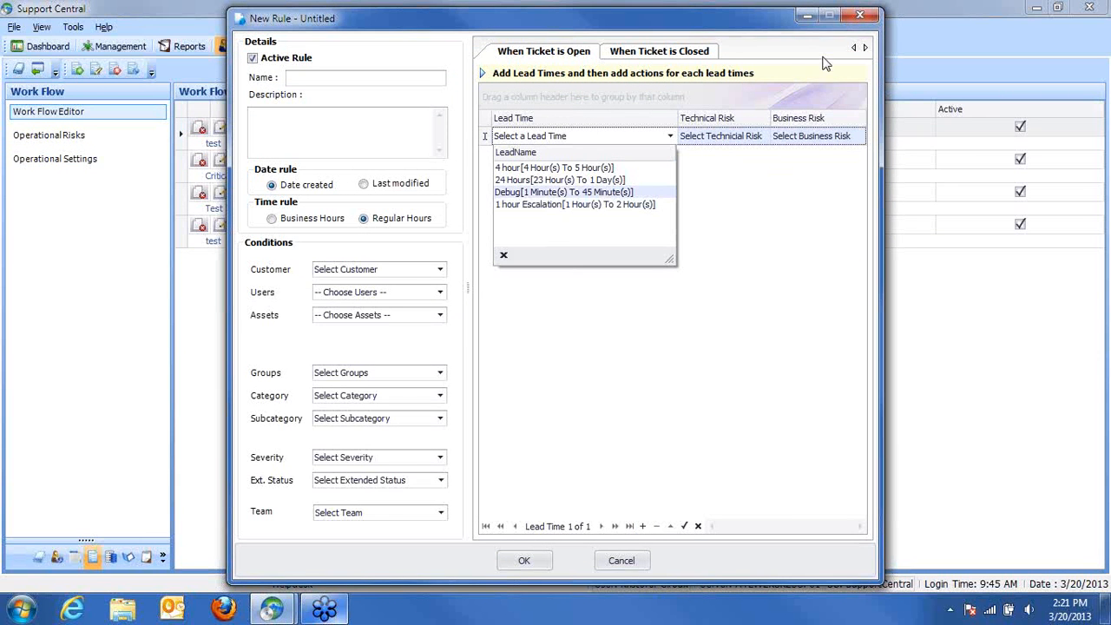
{"action": "left_click", "coordinate": [858, 17]}
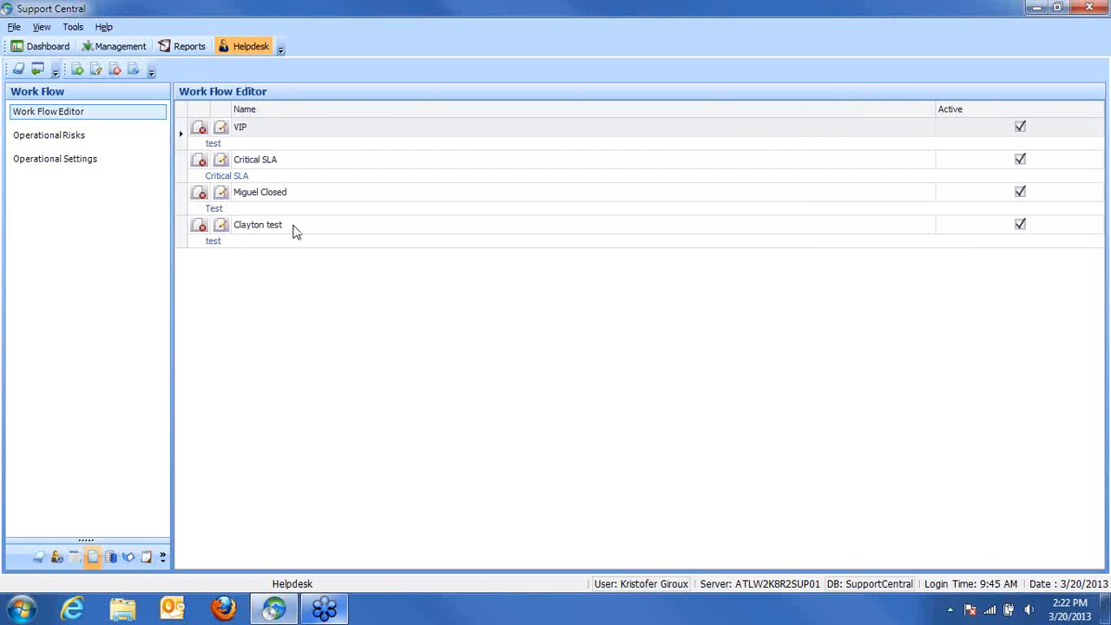
{"action": "left_click", "coordinate": [57, 558]}
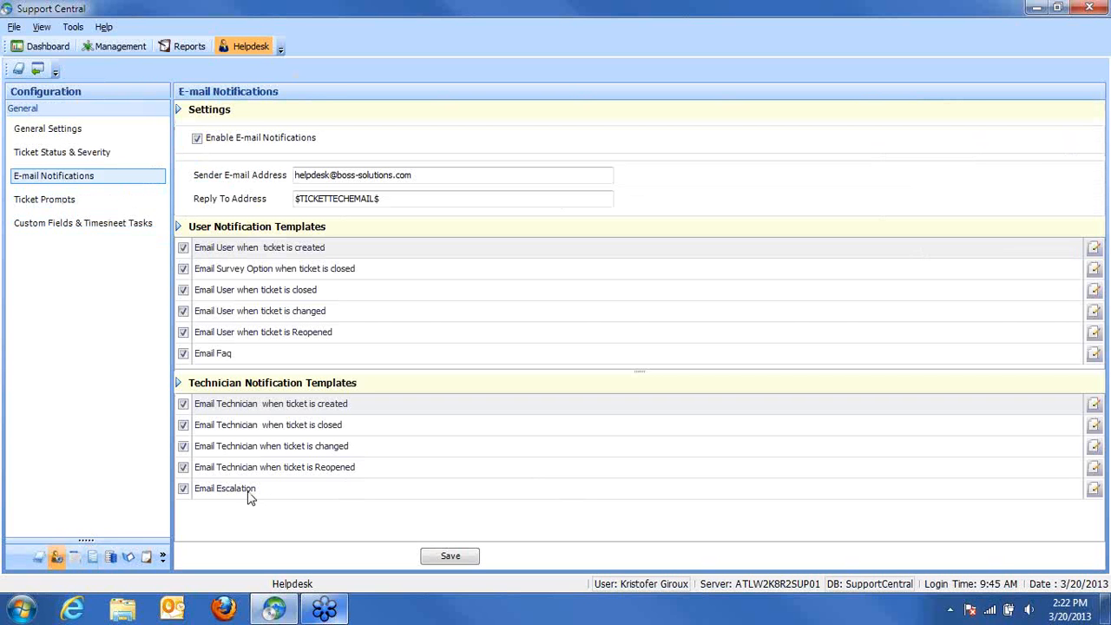
{"action": "left_click", "coordinate": [1094, 488]}
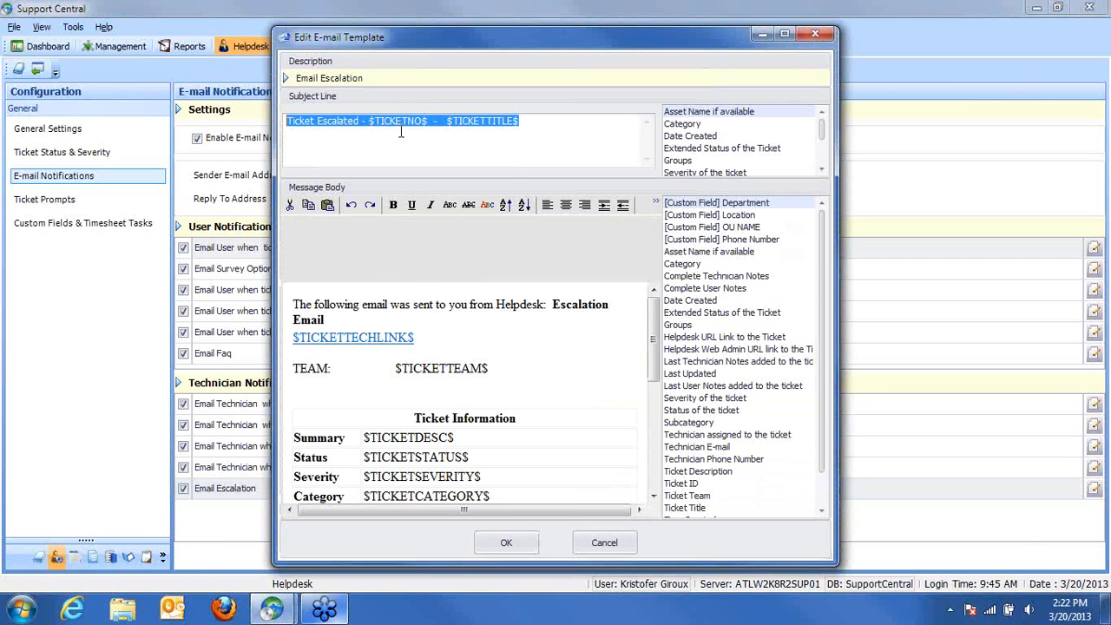
{"action": "left_click", "coordinate": [815, 32]}
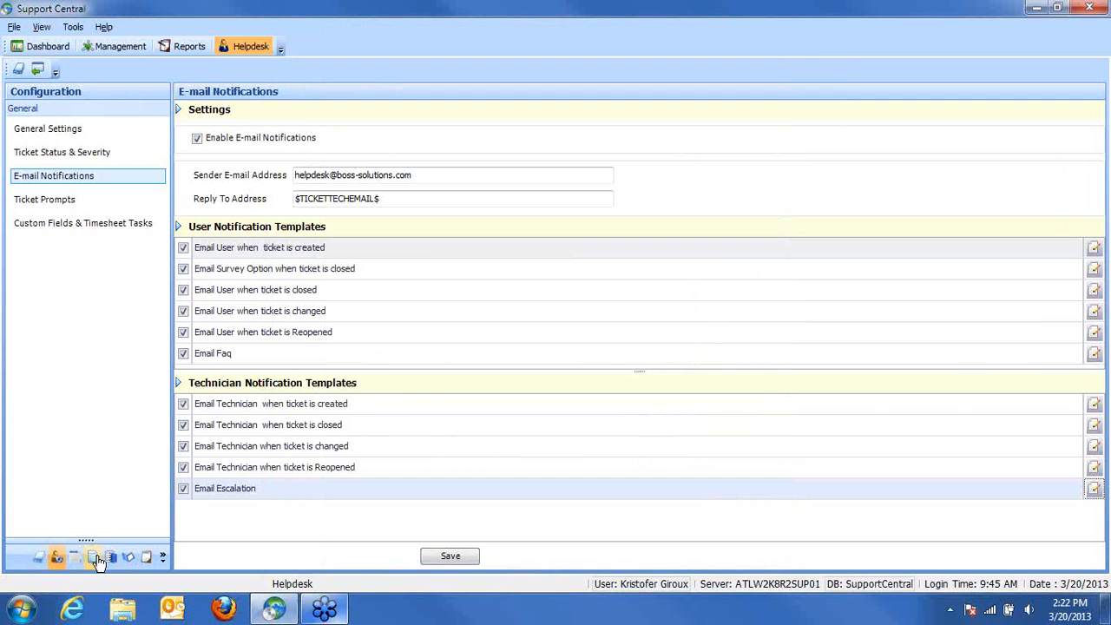
{"action": "left_click", "coordinate": [94, 559]}
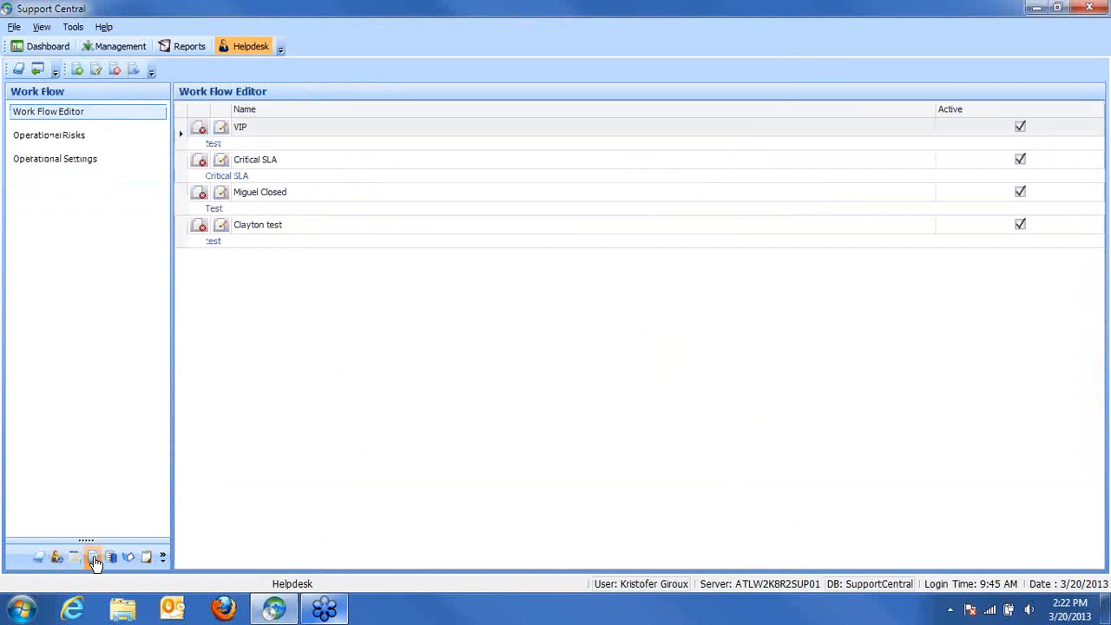
Step: Open and close the VIP rule unchanged, then view today's ticket log for ticket 1932
{"action": "left_click", "coordinate": [221, 127]}
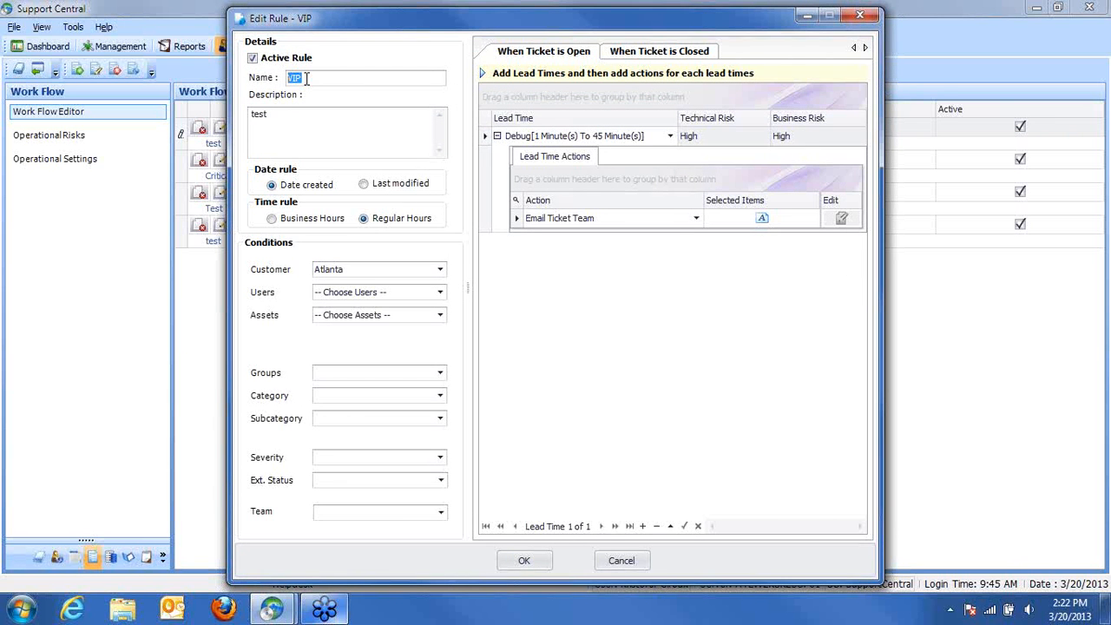
{"action": "left_click", "coordinate": [860, 16]}
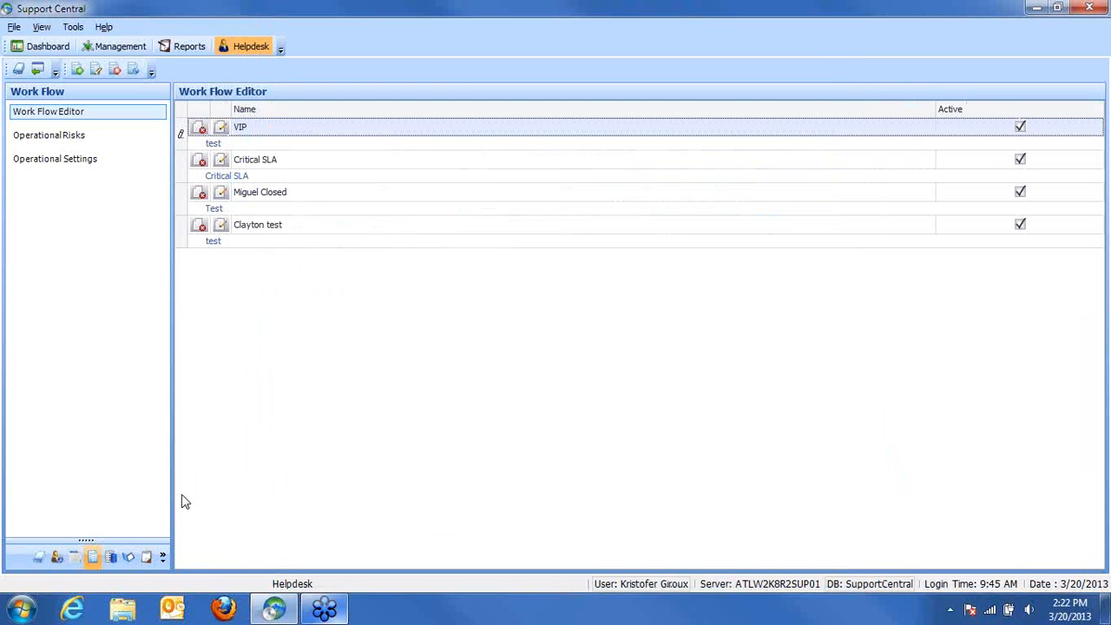
{"action": "left_click", "coordinate": [111, 556]}
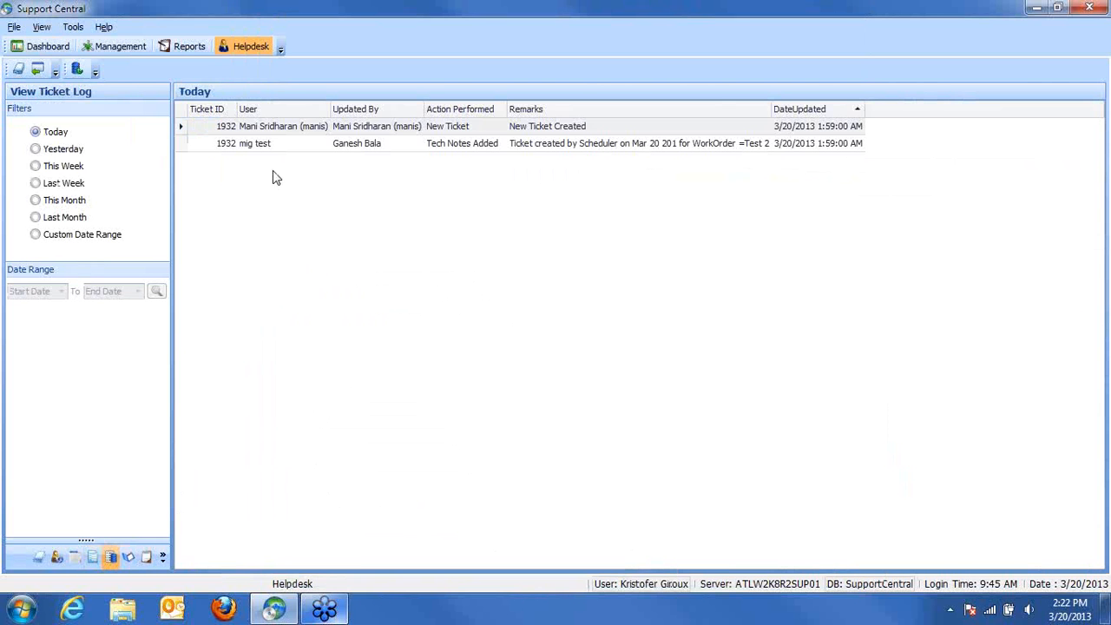
Step: Refresh today's ticket log to show tickets 1933 and 1934, then return to Ticket Explorer
{"action": "left_click", "coordinate": [76, 68]}
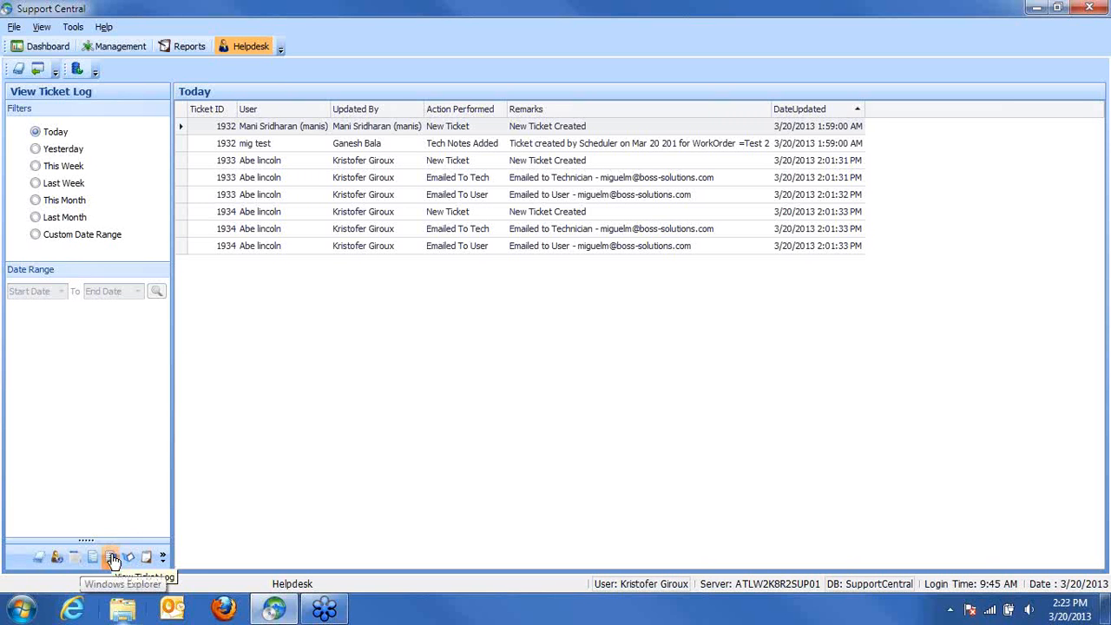
{"action": "left_click", "coordinate": [38, 557]}
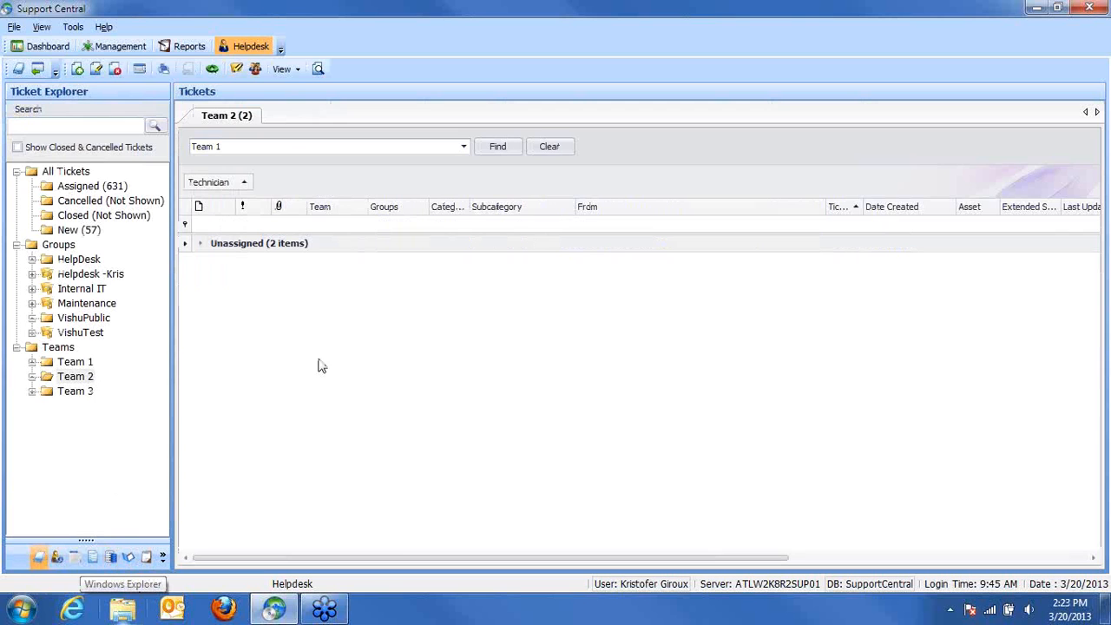
Step: List all 688 tickets, review ticket 1131's Emailed To Tech and Emailed To User flow entries, then close it
{"action": "left_click", "coordinate": [62, 171]}
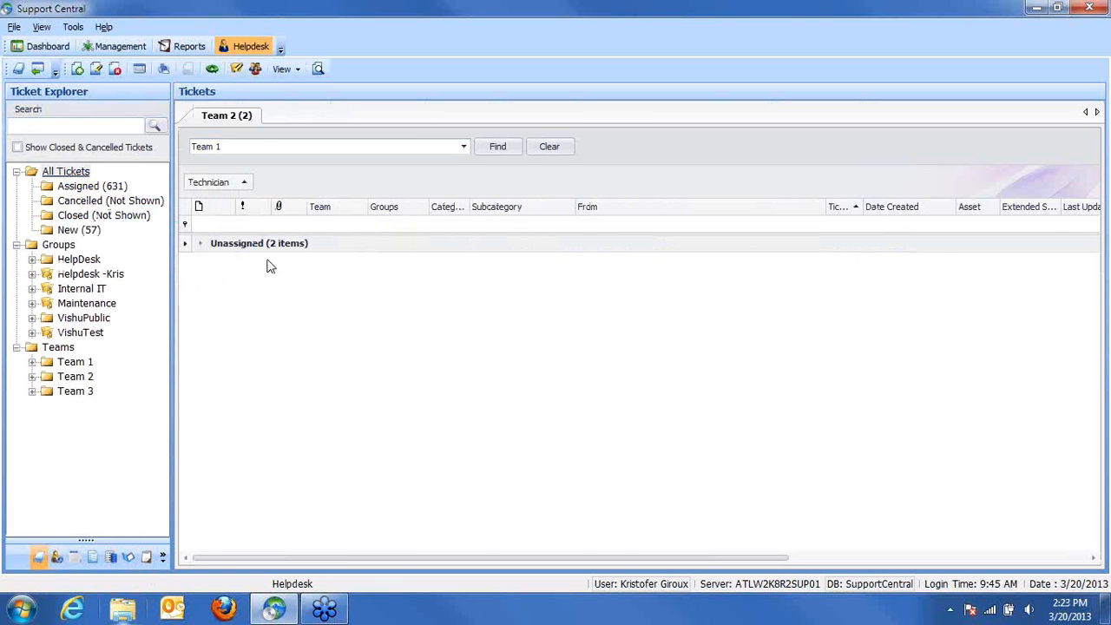
{"action": "double_click", "coordinate": [390, 244]}
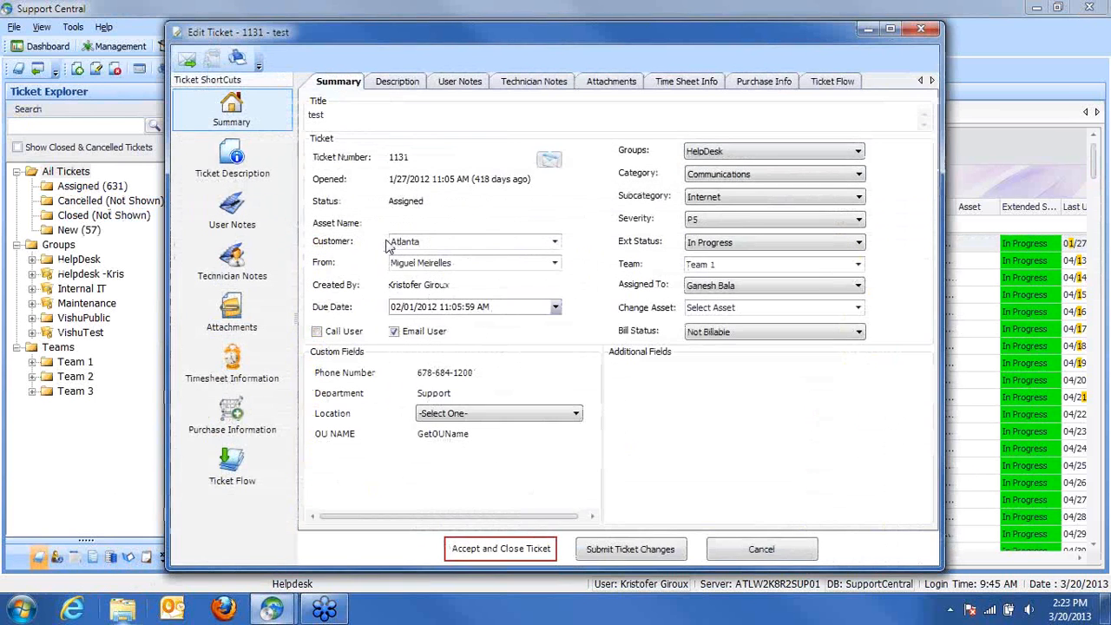
{"action": "left_click", "coordinate": [837, 86]}
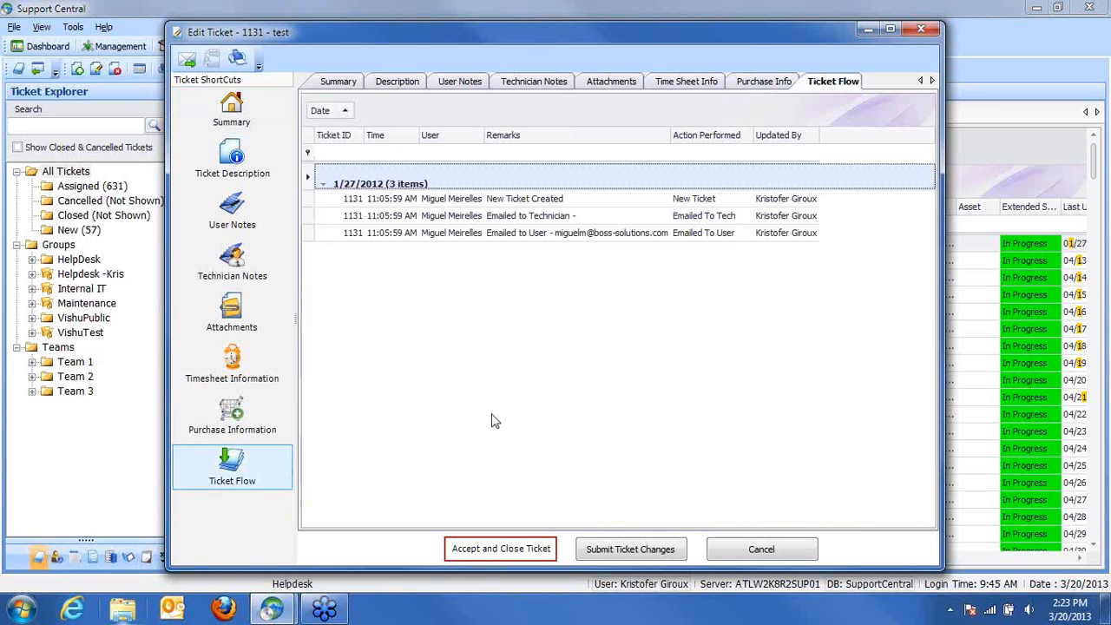
{"action": "left_click", "coordinate": [465, 217]}
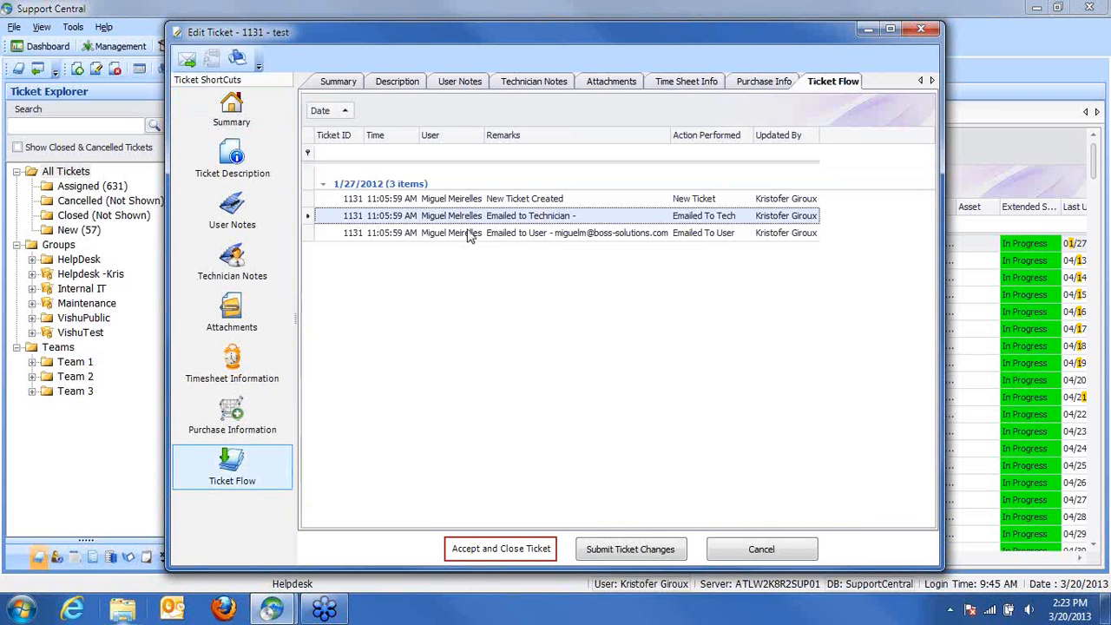
{"action": "left_click", "coordinate": [469, 234]}
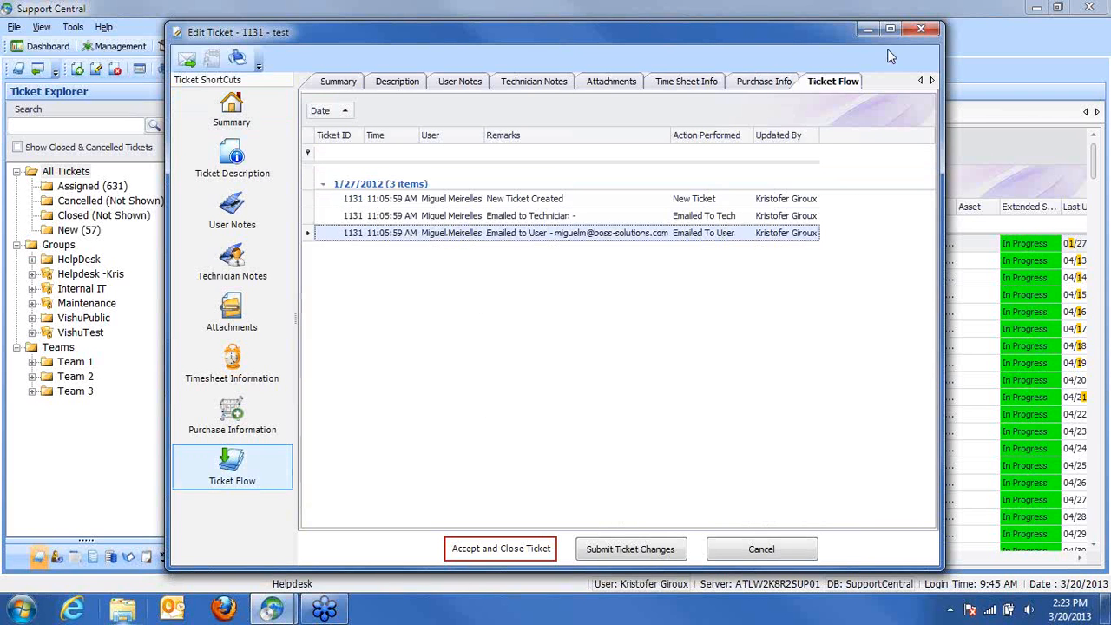
{"action": "left_click", "coordinate": [920, 31]}
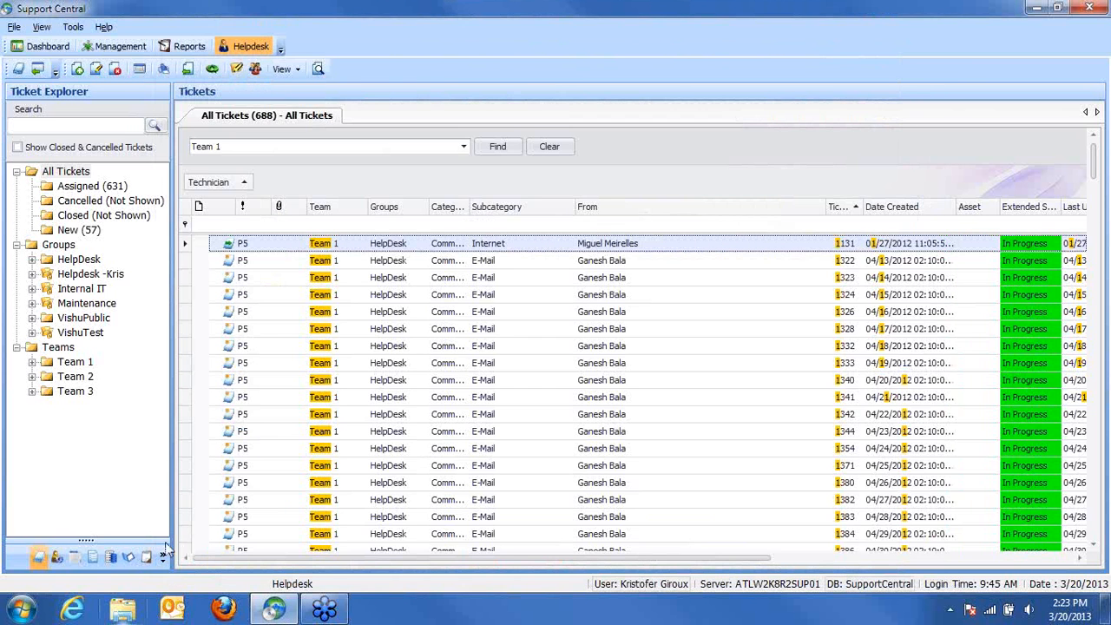
Step: Open the first message on the Message Board and toggle its Active flag off and back on
{"action": "left_click", "coordinate": [139, 558]}
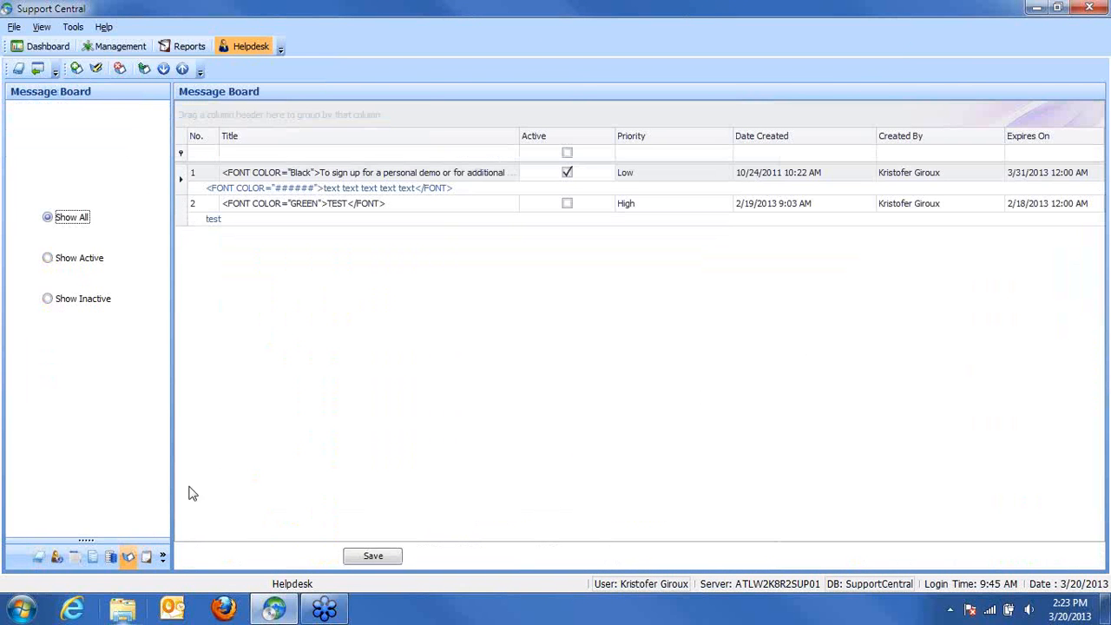
{"action": "double_click", "coordinate": [339, 180]}
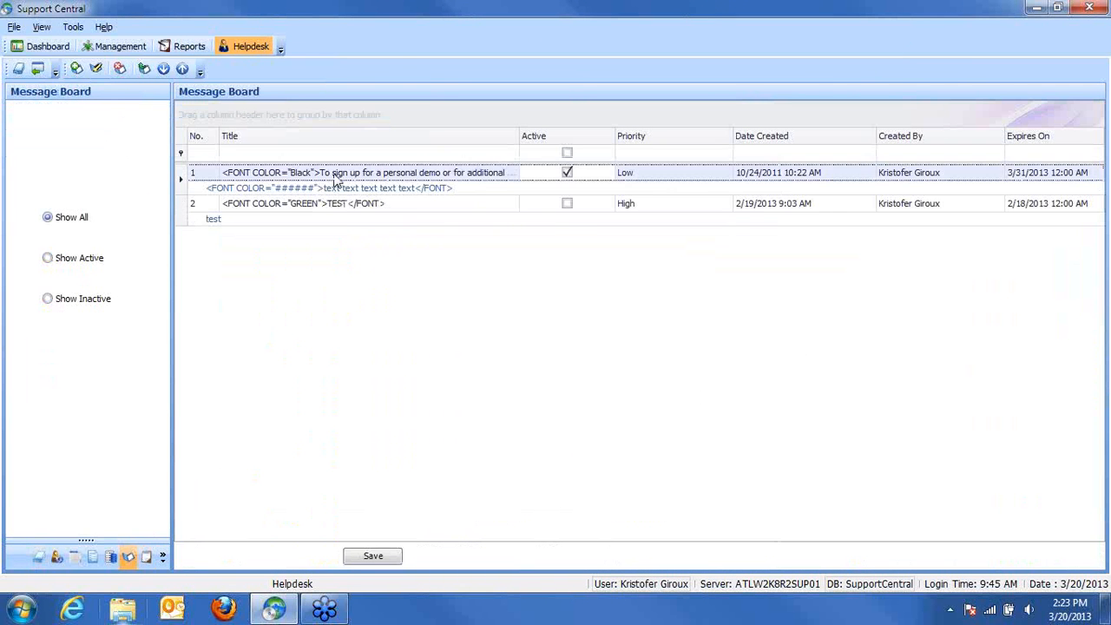
{"action": "left_click_drag", "start_coordinate": [547, 108], "coordinate": [422, 87]}
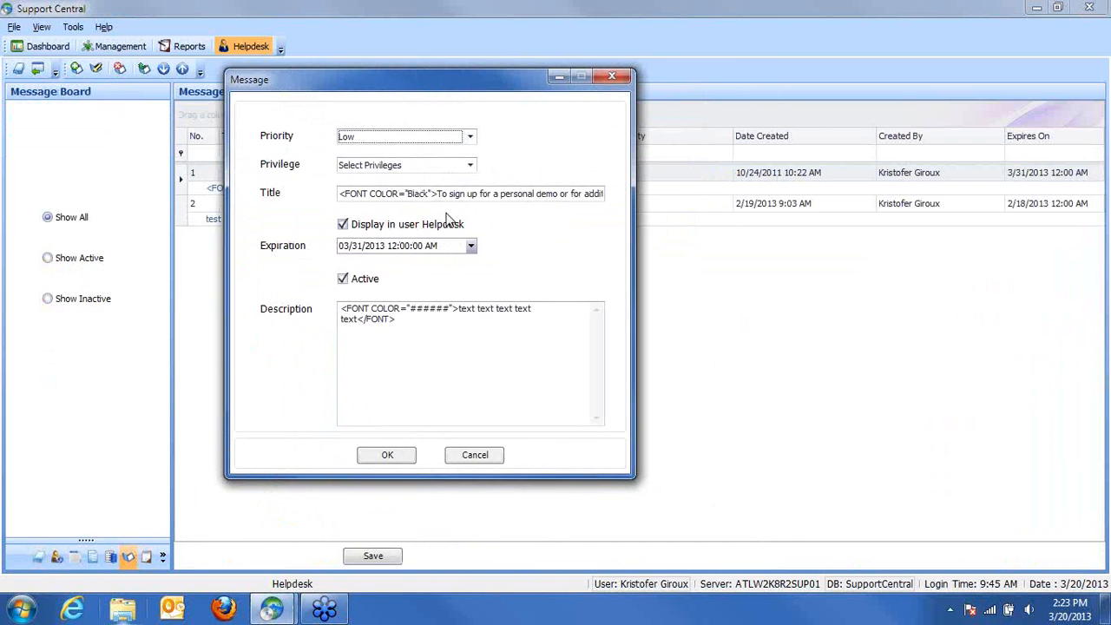
{"action": "left_click_drag", "start_coordinate": [344, 194], "coordinate": [607, 196]}
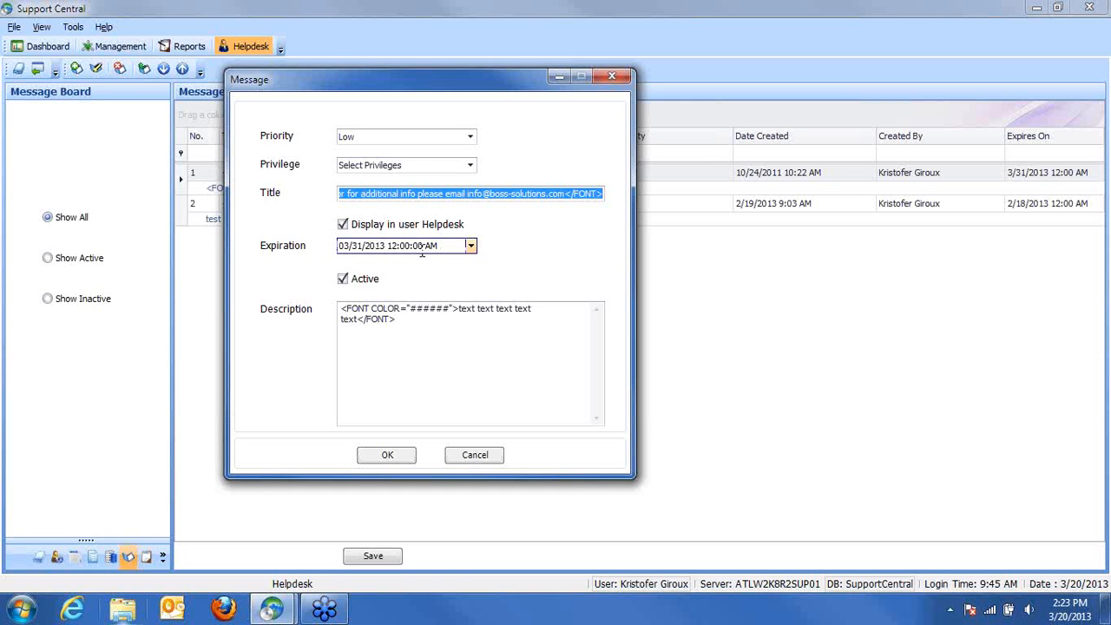
{"action": "left_click", "coordinate": [350, 283]}
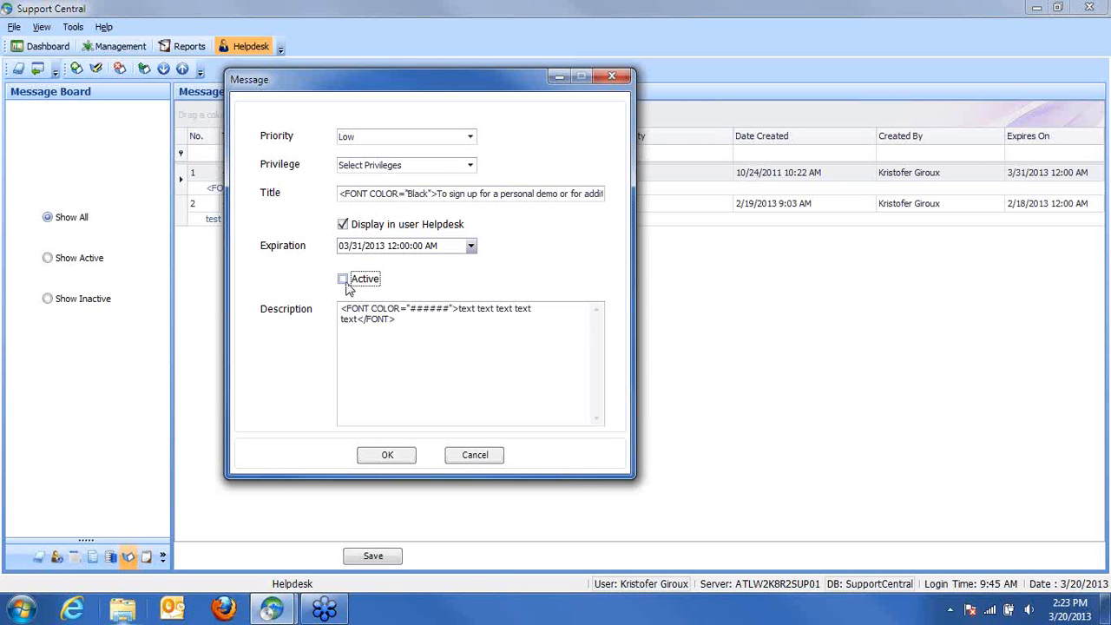
{"action": "left_click", "coordinate": [344, 281]}
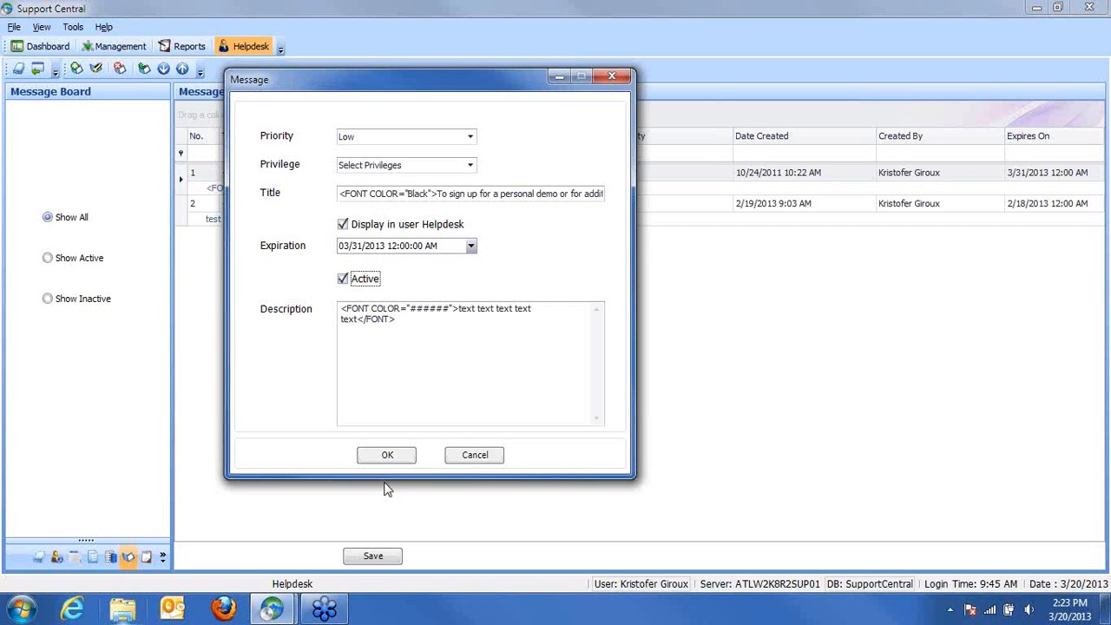
Step: Inspect the message description and the title's FONT colour markup, then cancel without saving
{"action": "left_click", "coordinate": [380, 328]}
{"action": "key", "text": "ctrl+a"}
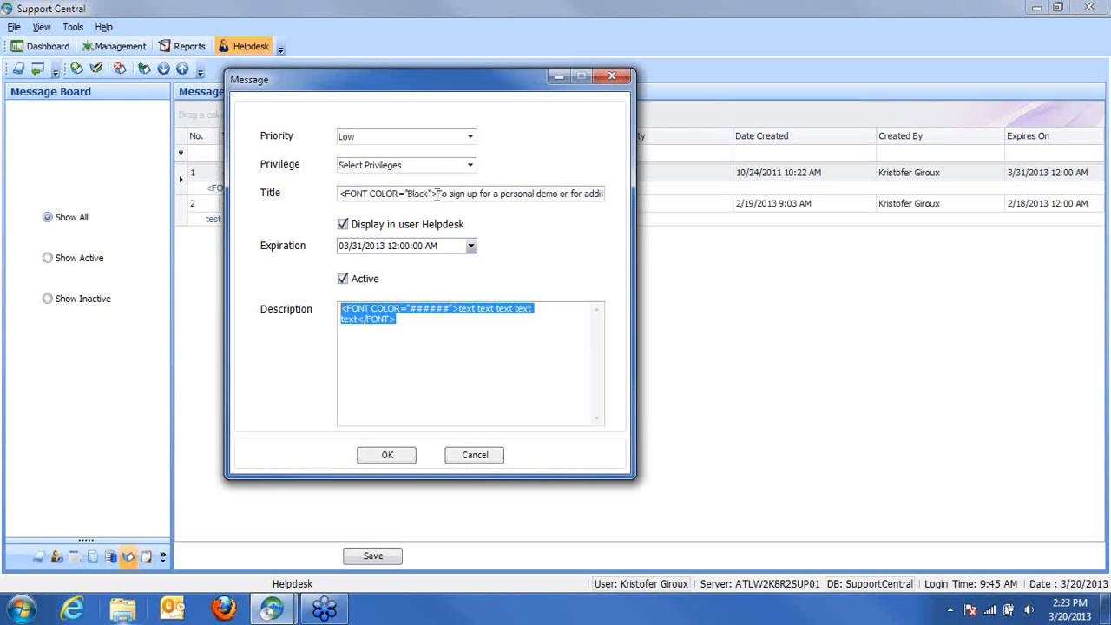
{"action": "left_click_drag", "start_coordinate": [438, 195], "coordinate": [330, 195]}
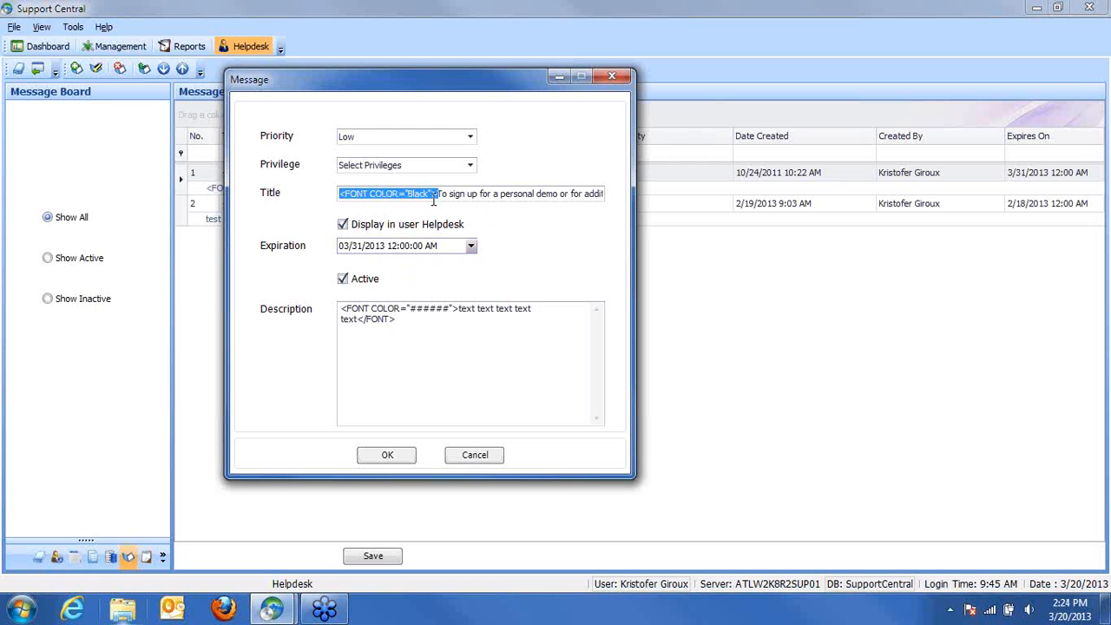
{"action": "left_click_drag", "start_coordinate": [433, 198], "coordinate": [413, 196]}
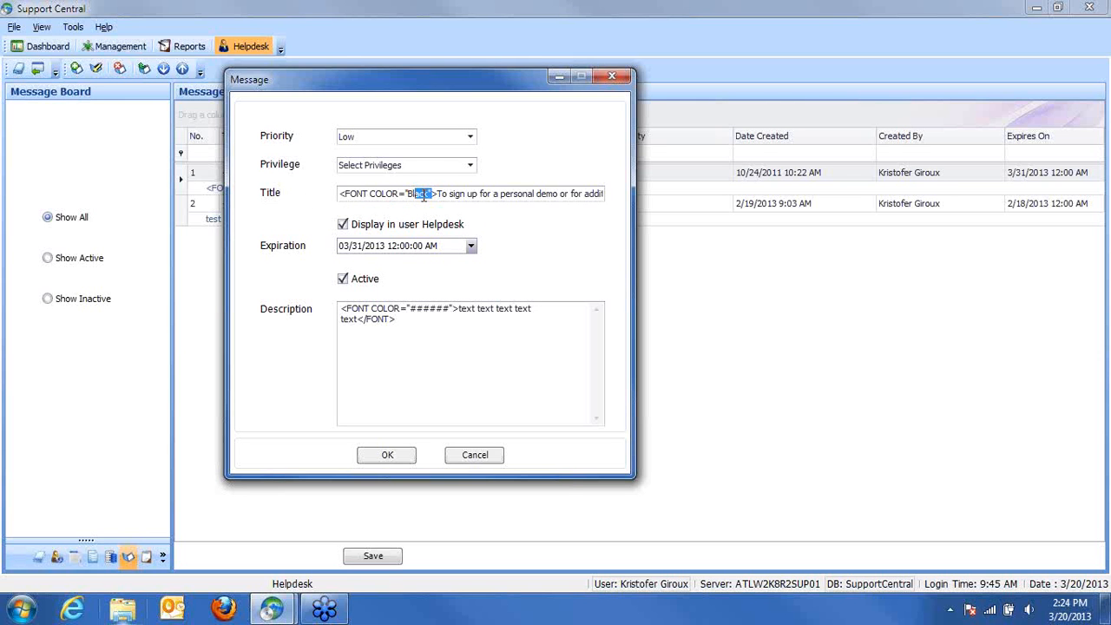
{"action": "left_click_drag", "start_coordinate": [438, 196], "coordinate": [343, 209]}
{"action": "left_click", "coordinate": [478, 456]}
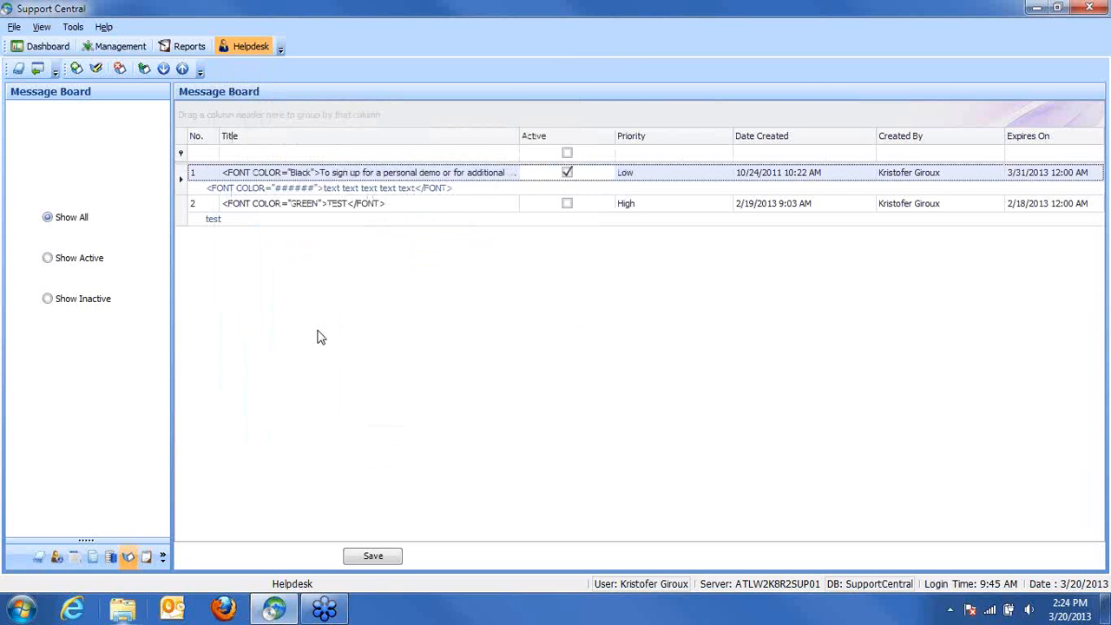
Step: Filter FAQs to Approved and open the BlackBerry e-mail FAQ in the Knowledge Base editor
{"action": "left_click", "coordinate": [146, 556]}
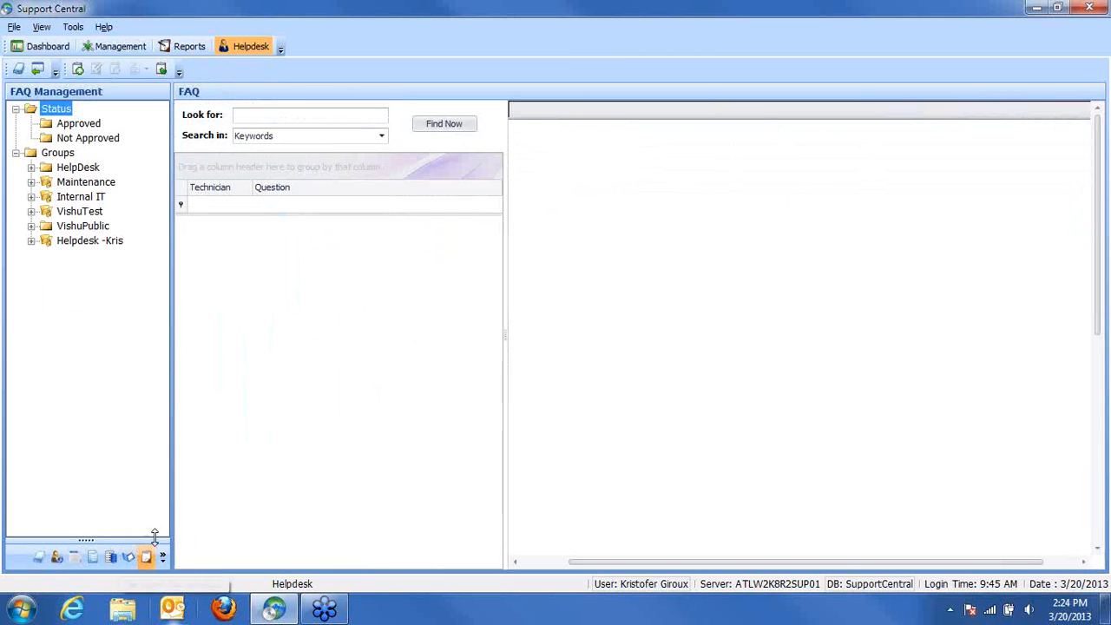
{"action": "left_click", "coordinate": [87, 126]}
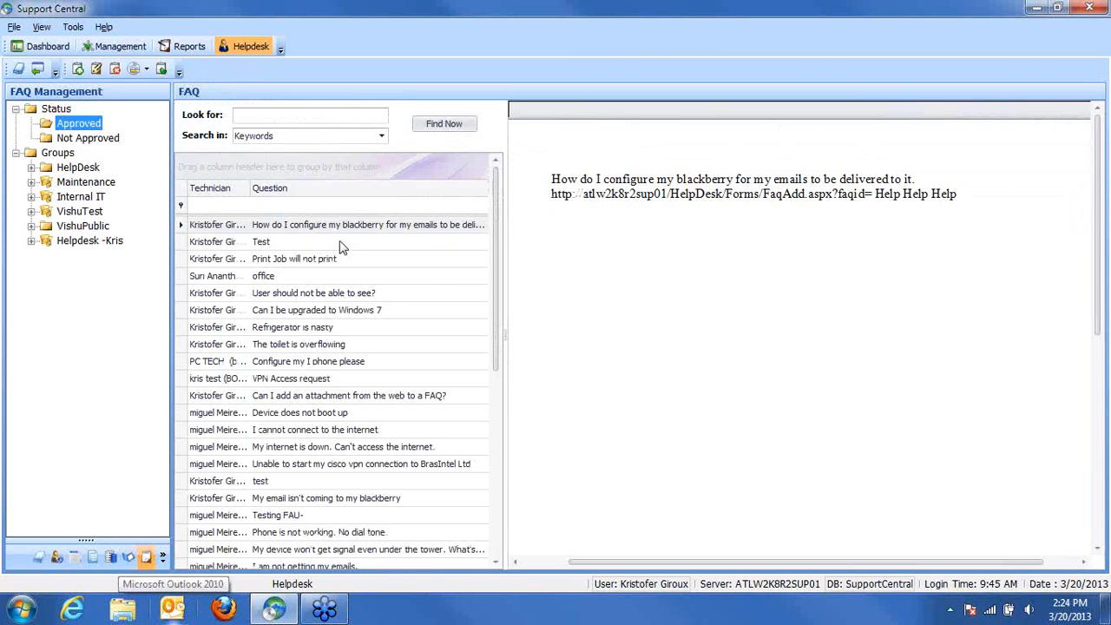
{"action": "left_click", "coordinate": [321, 228]}
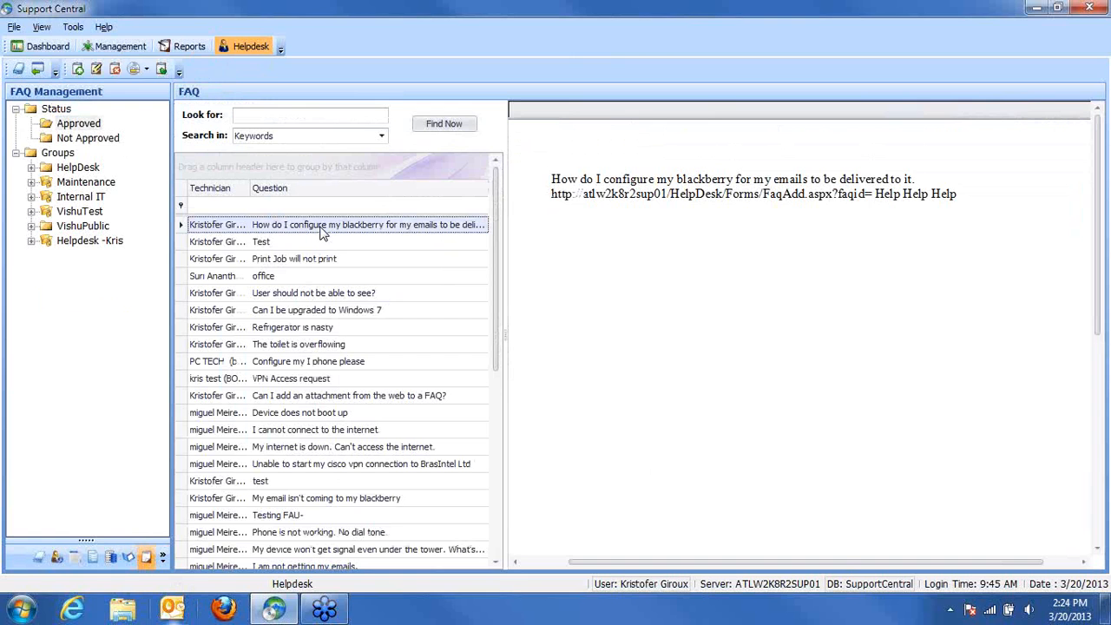
{"action": "double_click", "coordinate": [323, 228]}
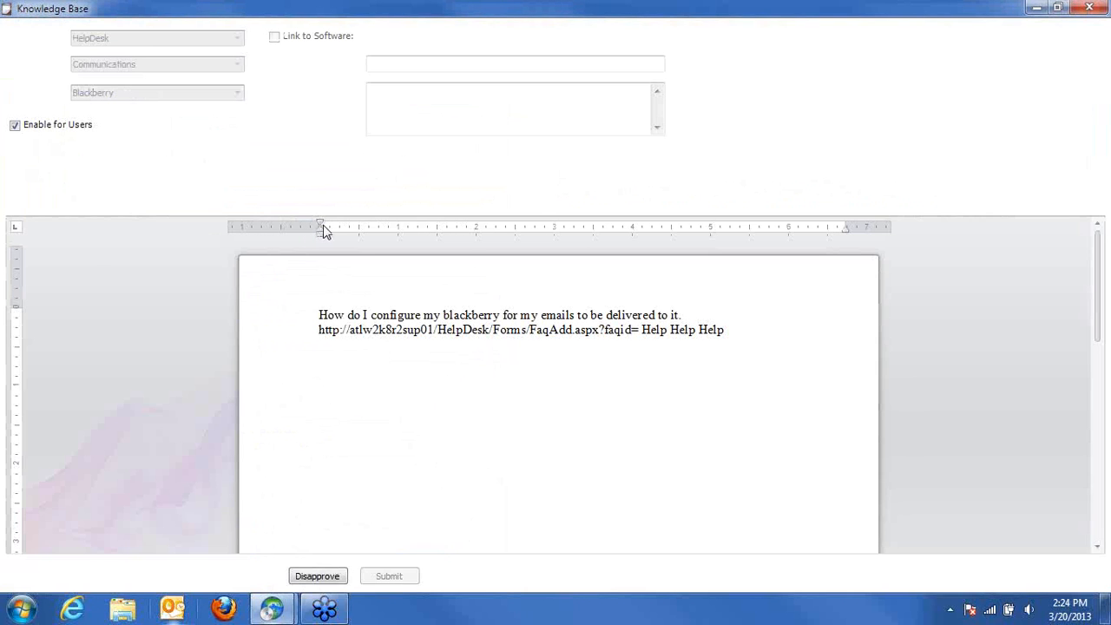
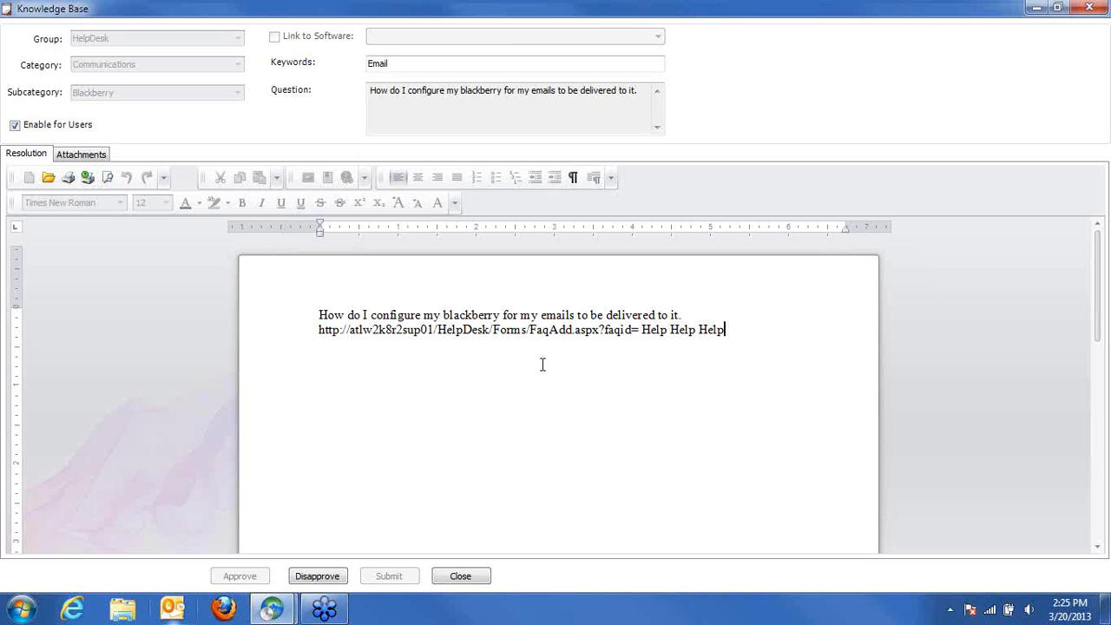
Step: Review the FAQ's attachments hotfix.txt and ssapi.log, then return to the Resolution tab
{"action": "left_click", "coordinate": [76, 156]}
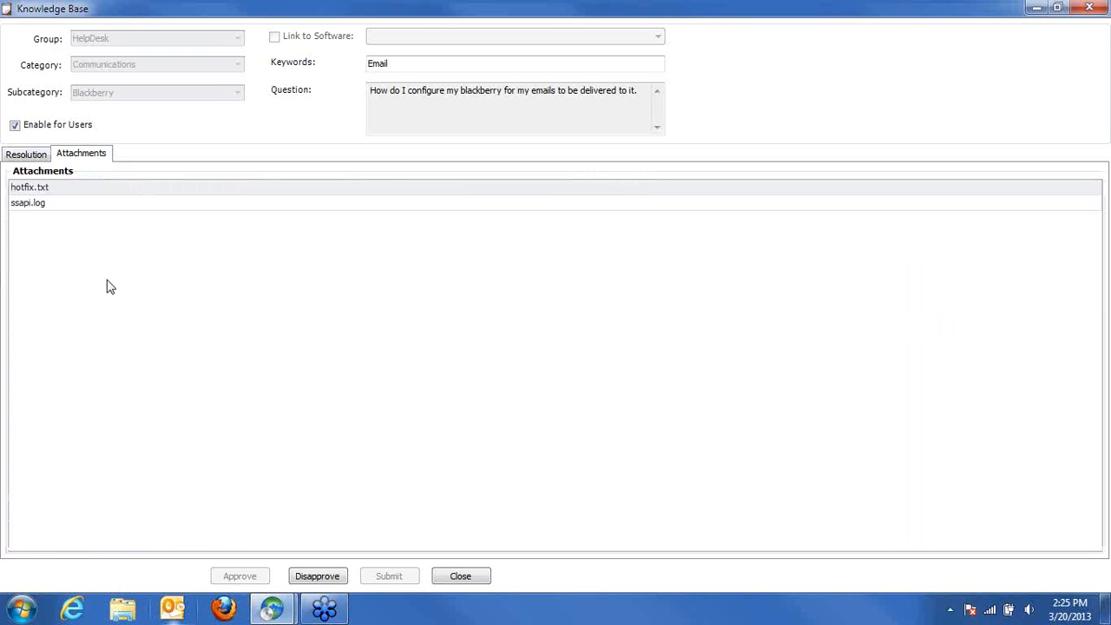
{"action": "left_click", "coordinate": [54, 190]}
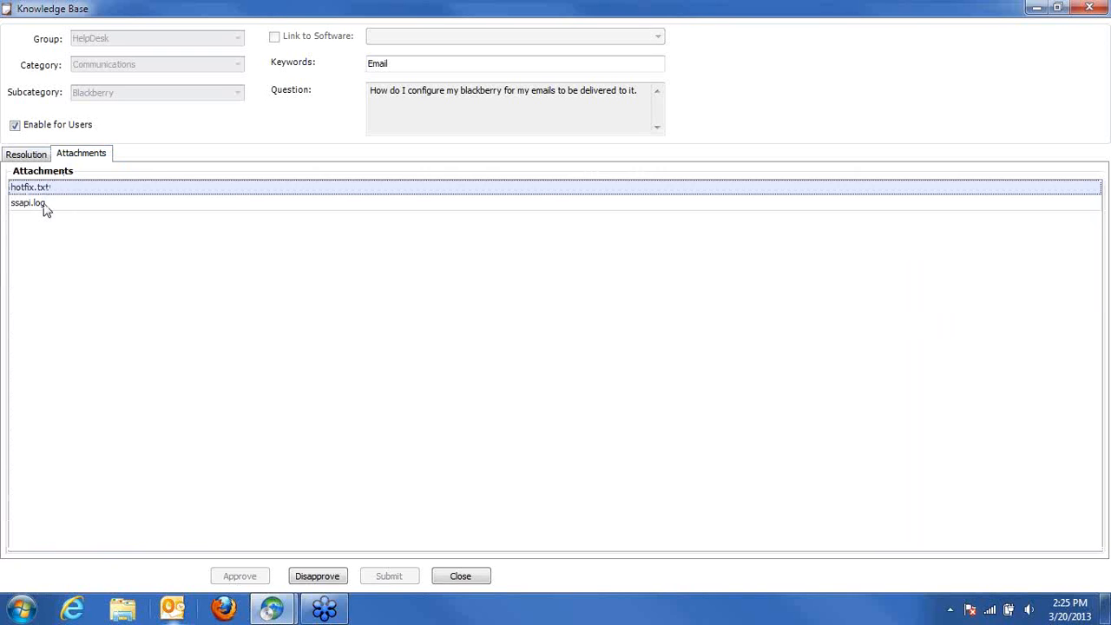
{"action": "left_click", "coordinate": [45, 205]}
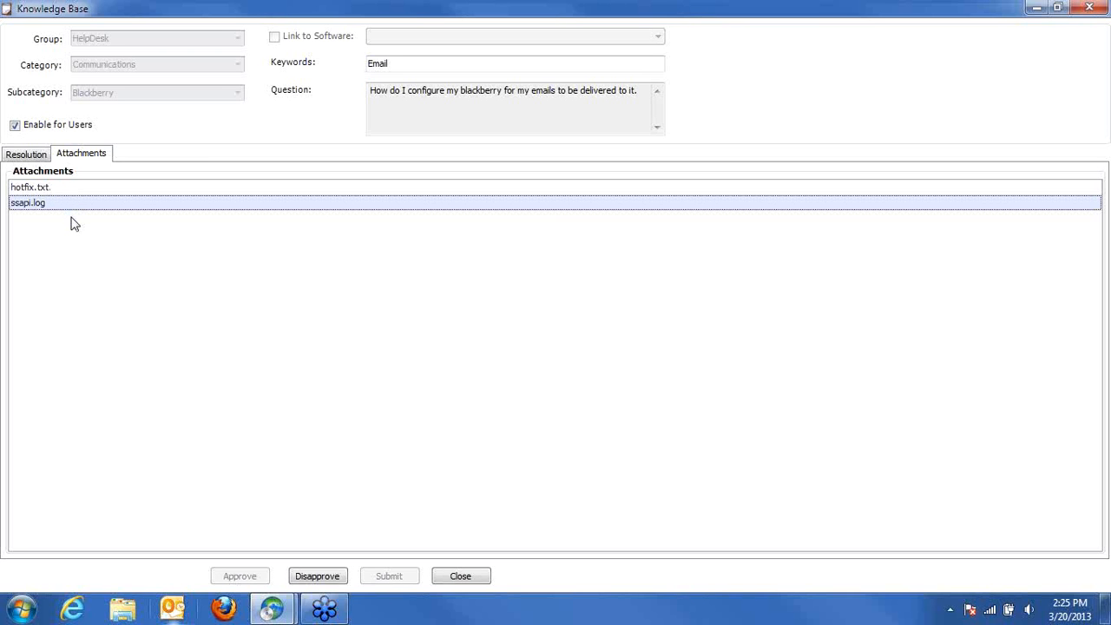
{"action": "left_click", "coordinate": [27, 155]}
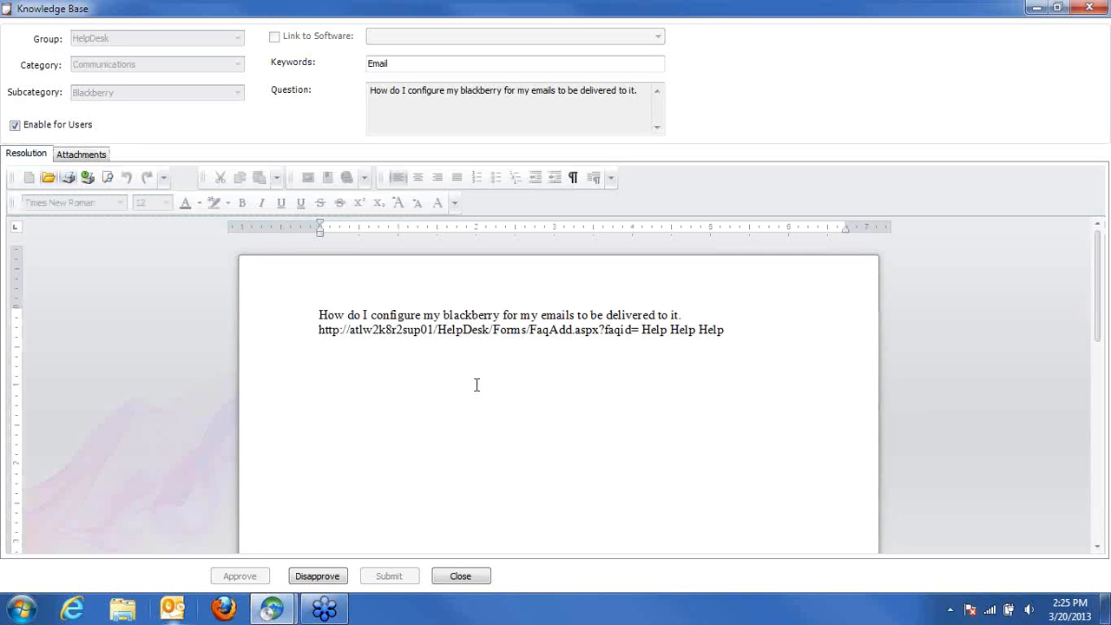
Step: Append test, blackberry and emails after the existing Email keyword
{"action": "left_click", "coordinate": [406, 63]}
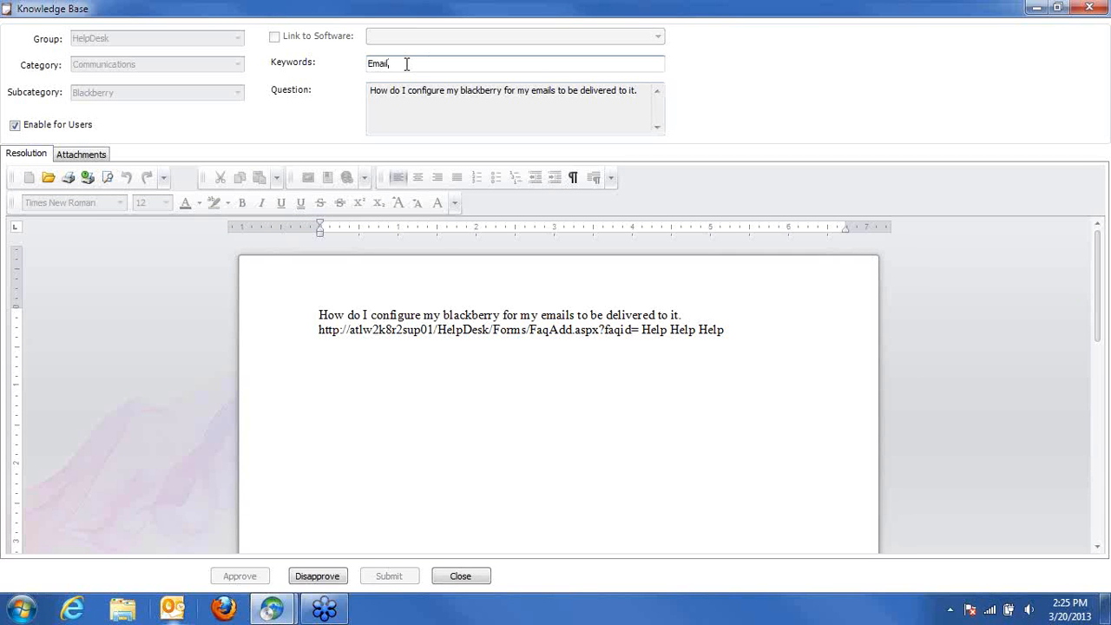
{"action": "left_click_drag", "start_coordinate": [408, 62], "coordinate": [355, 67]}
{"action": "left_click", "coordinate": [400, 65]}
{"action": "type", "text": ", test, bal"}
{"action": "key", "text": "BackSpace"}
{"action": "key", "text": "BackSpace"}
{"action": "type", "text": "lackberry"}
{"action": "type", "text": ",l"}
{"action": "type", "text": "emails,"}
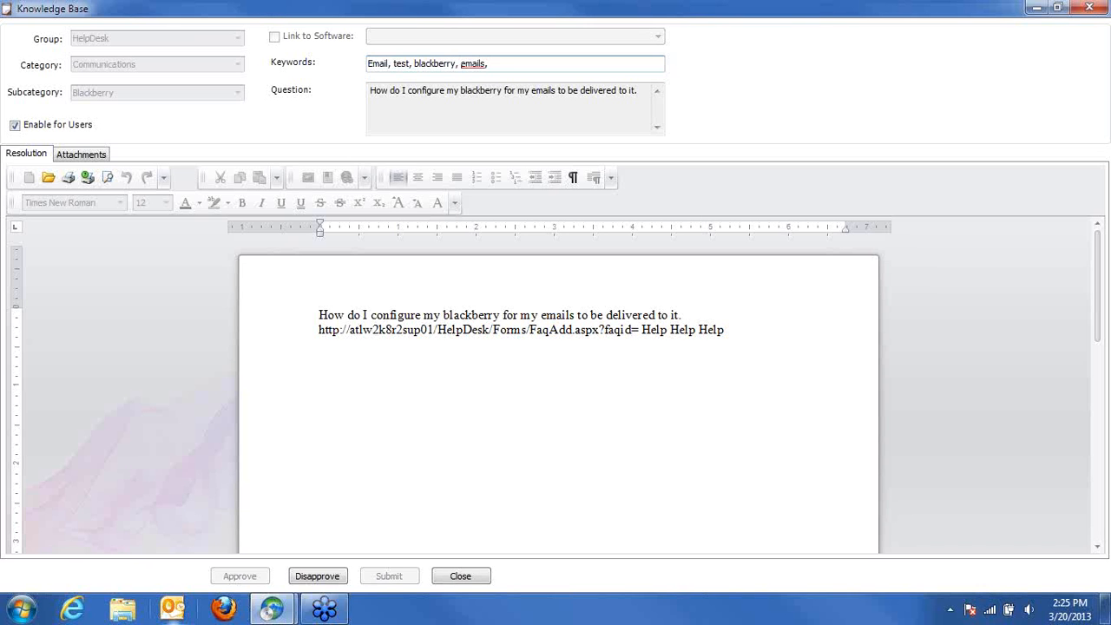
{"action": "left_click_drag", "start_coordinate": [491, 63], "coordinate": [302, 62]}
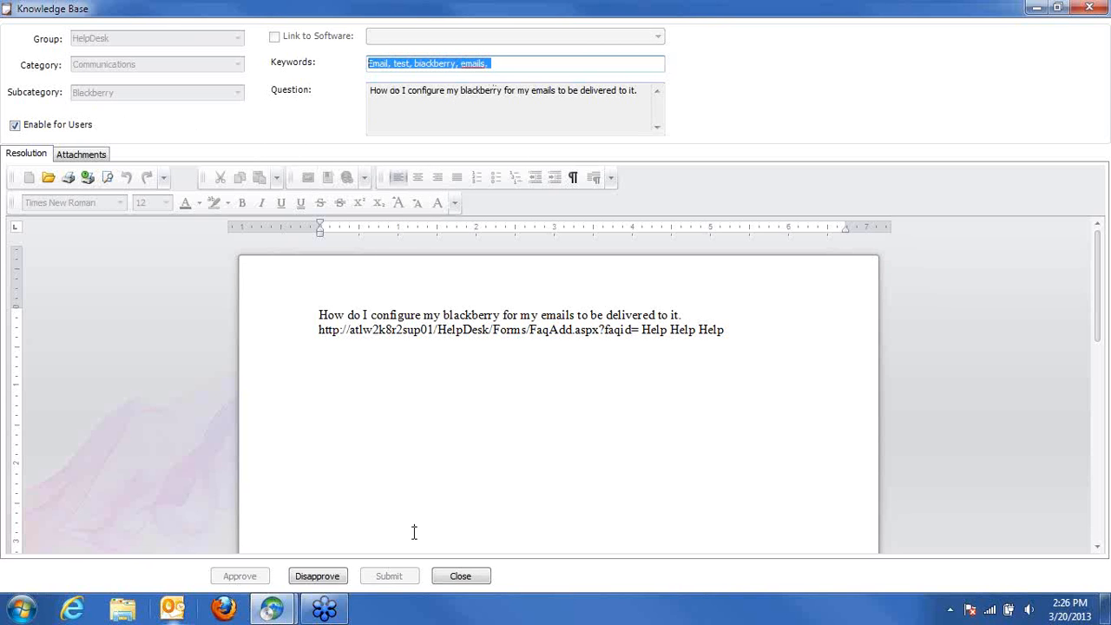
{"action": "left_click", "coordinate": [72, 607]}
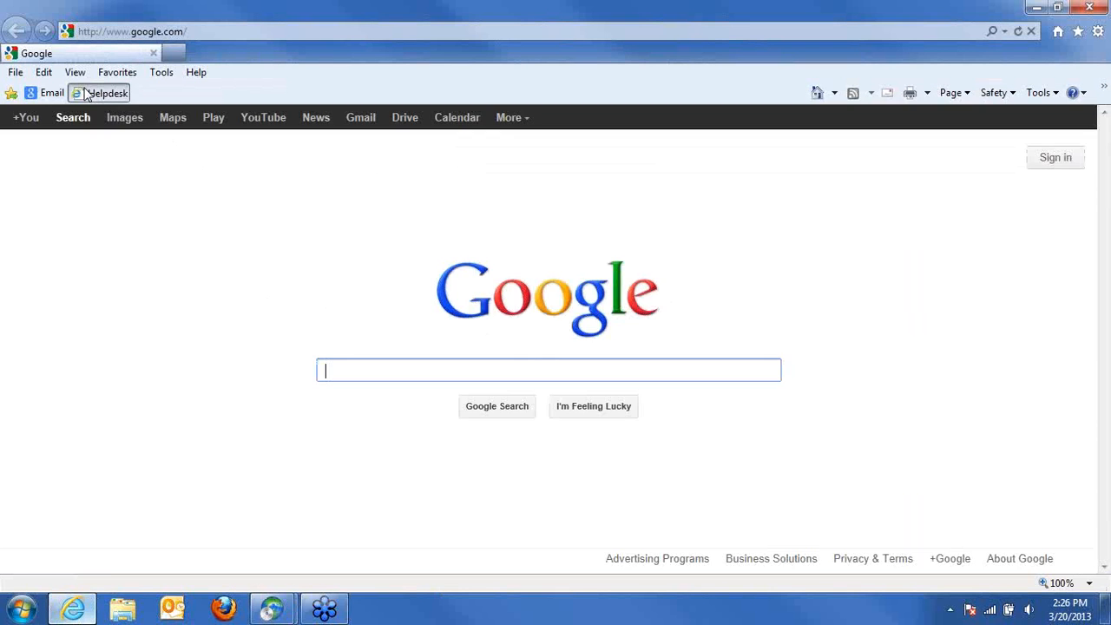
Step: Open the Helpdesk favourite and switch to the User Portal's ticket list
{"action": "left_click", "coordinate": [80, 92]}
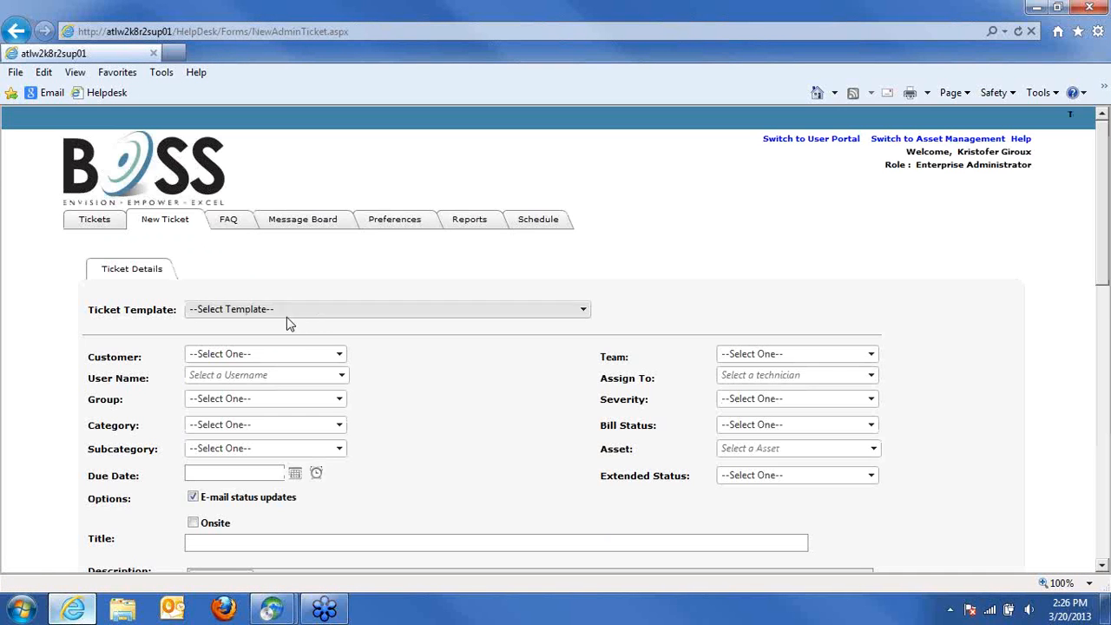
{"action": "left_click", "coordinate": [810, 143]}
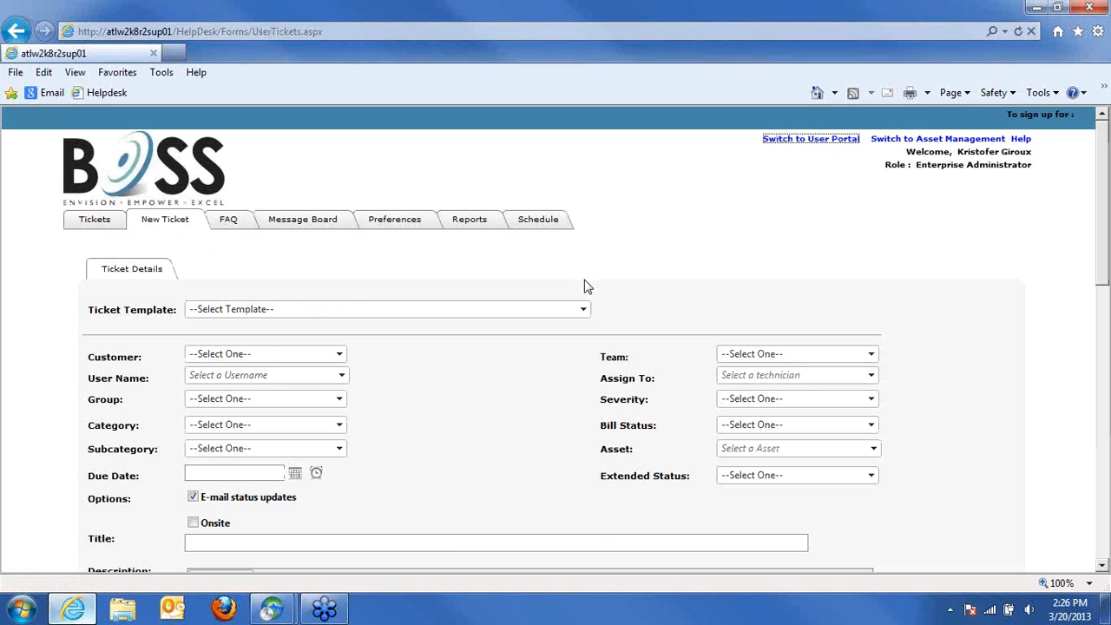
{"action": "left_click", "coordinate": [184, 222]}
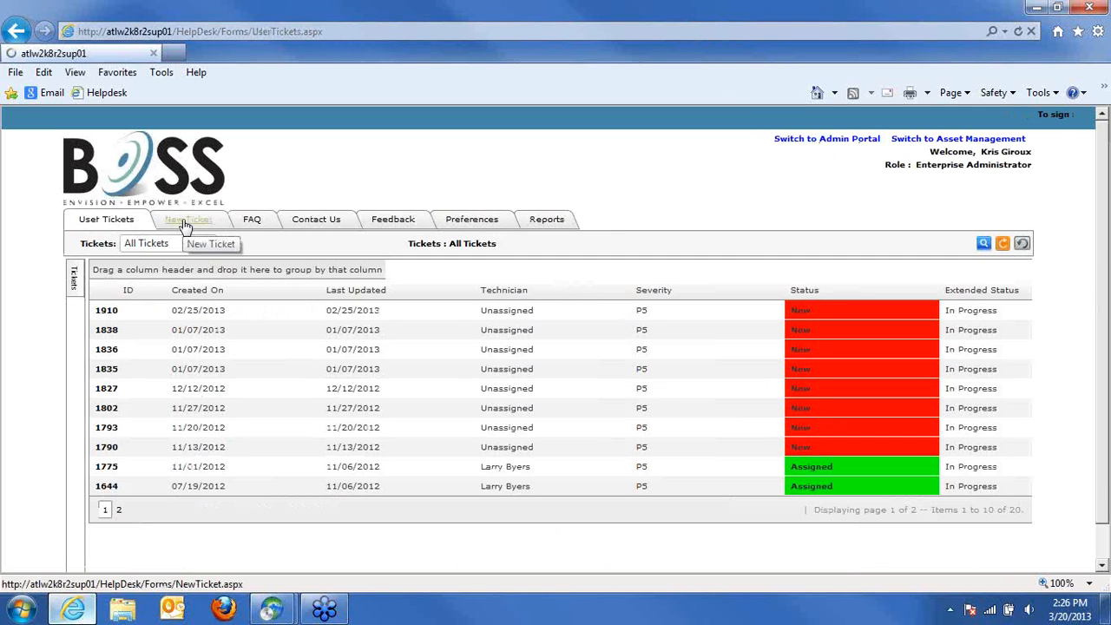
Step: Set the ticket to HelpDesk › Hardware › Printers with the title 'print'
{"action": "left_click", "coordinate": [312, 301]}
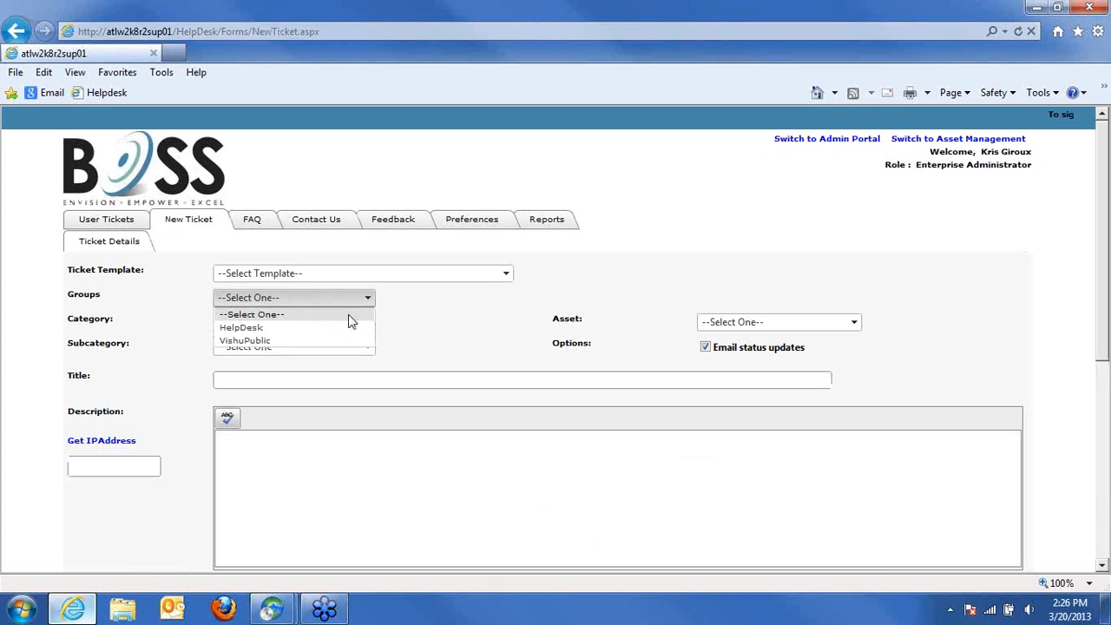
{"action": "left_click", "coordinate": [260, 327]}
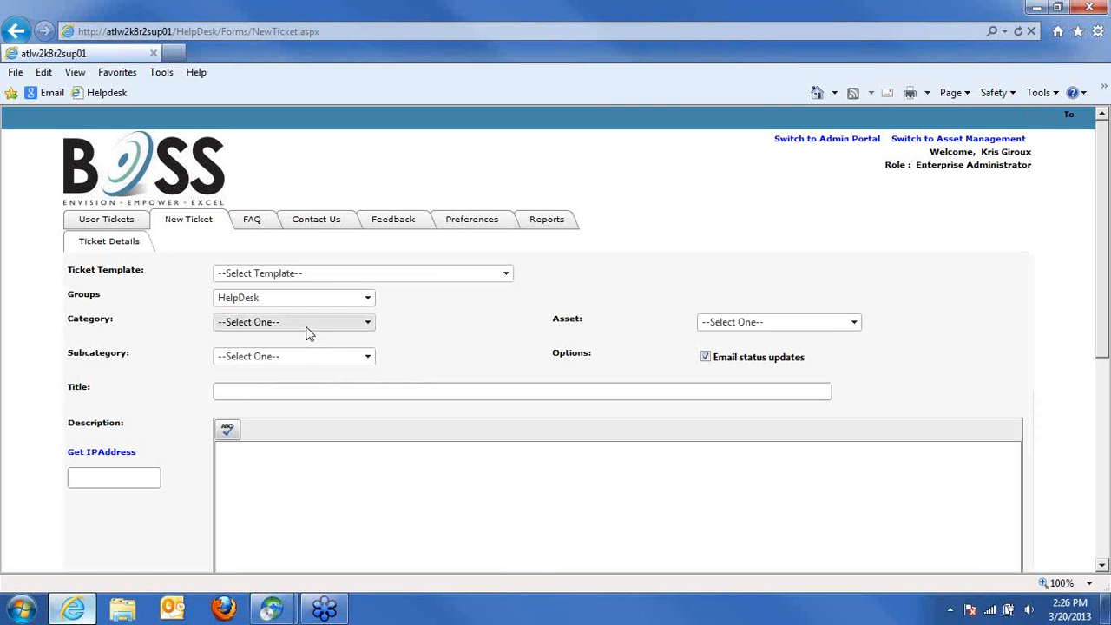
{"action": "left_click", "coordinate": [308, 328]}
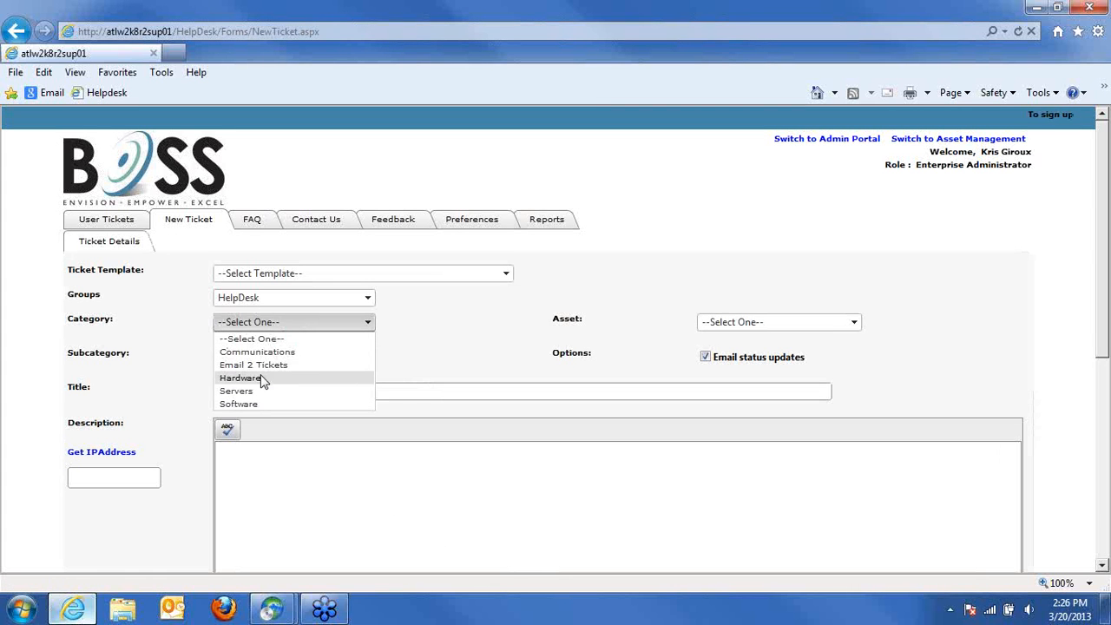
{"action": "left_click", "coordinate": [243, 378]}
{"action": "left_click", "coordinate": [304, 364]}
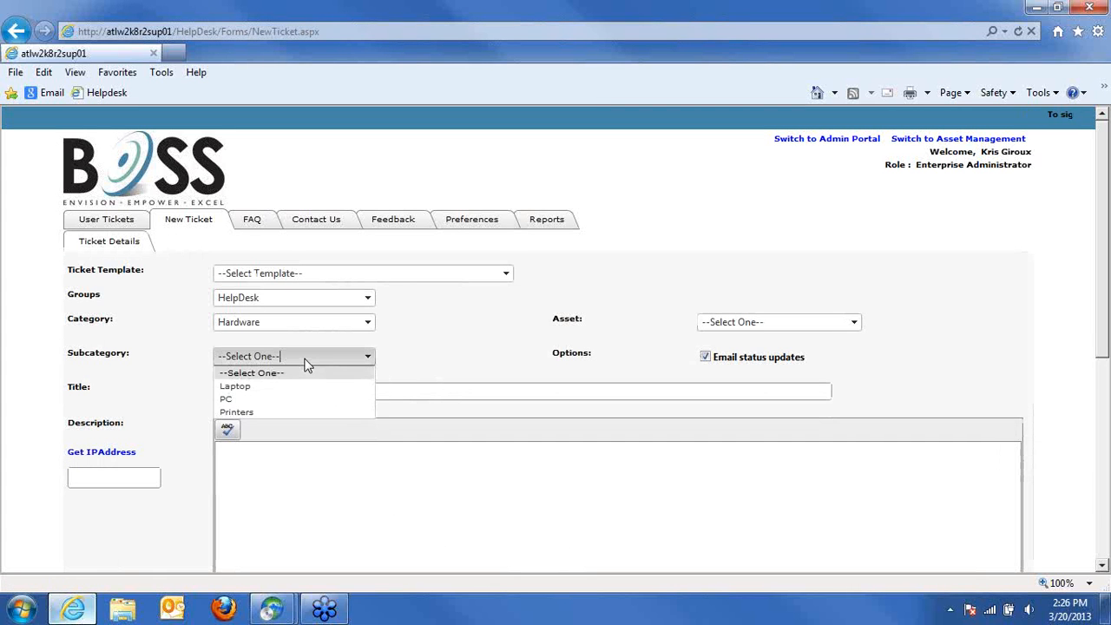
{"action": "left_click", "coordinate": [252, 412]}
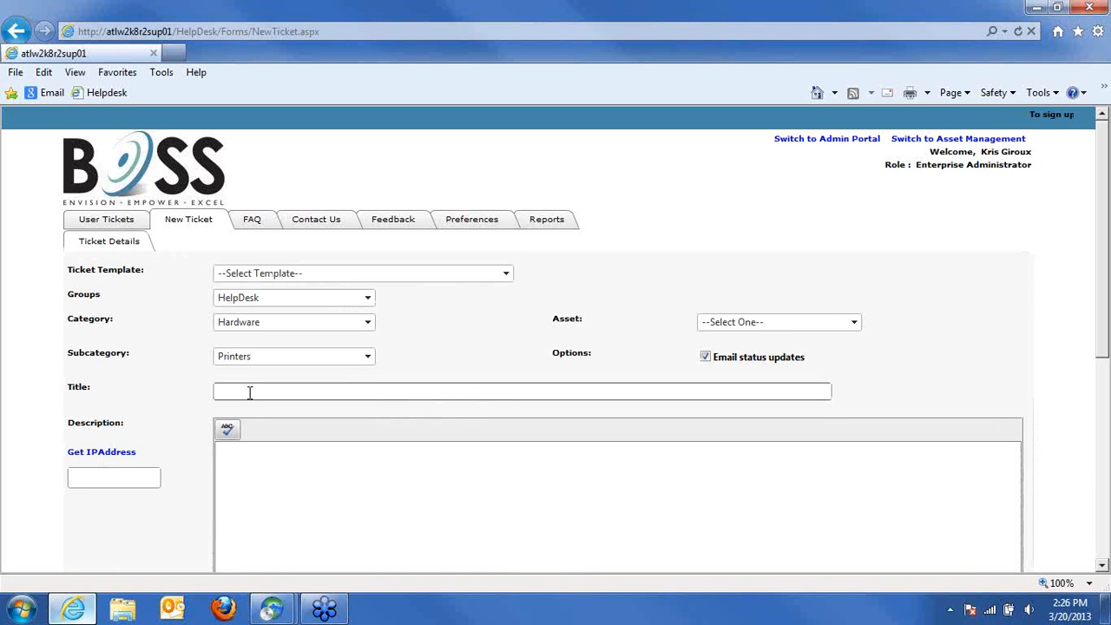
{"action": "left_click", "coordinate": [249, 392]}
{"action": "type", "text": "print"}
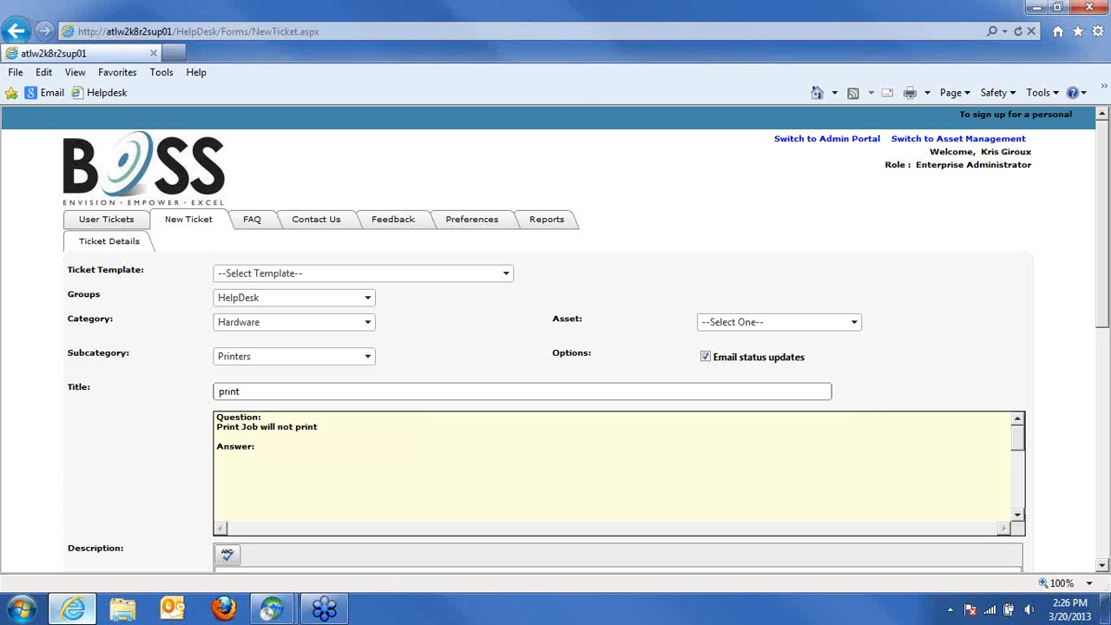
Step: Scroll through the suggested printer help answer and fill in this computer's IP address
{"action": "scroll", "coordinate": [1103, 323], "scroll_direction": "down", "scroll_amount": 2}
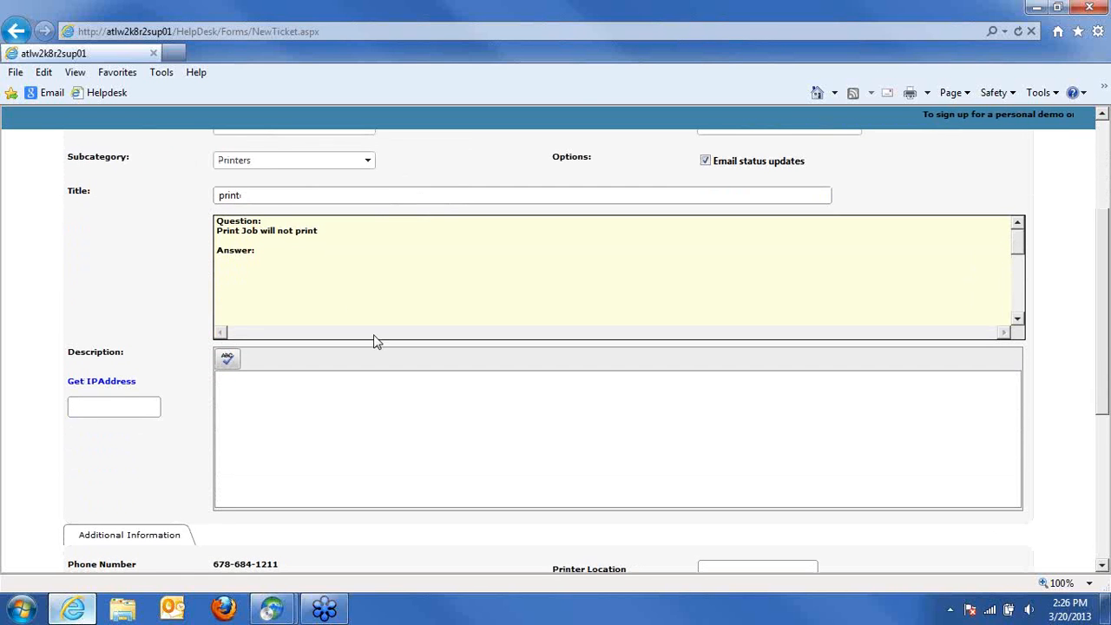
{"action": "left_click_drag", "start_coordinate": [240, 249], "coordinate": [203, 234]}
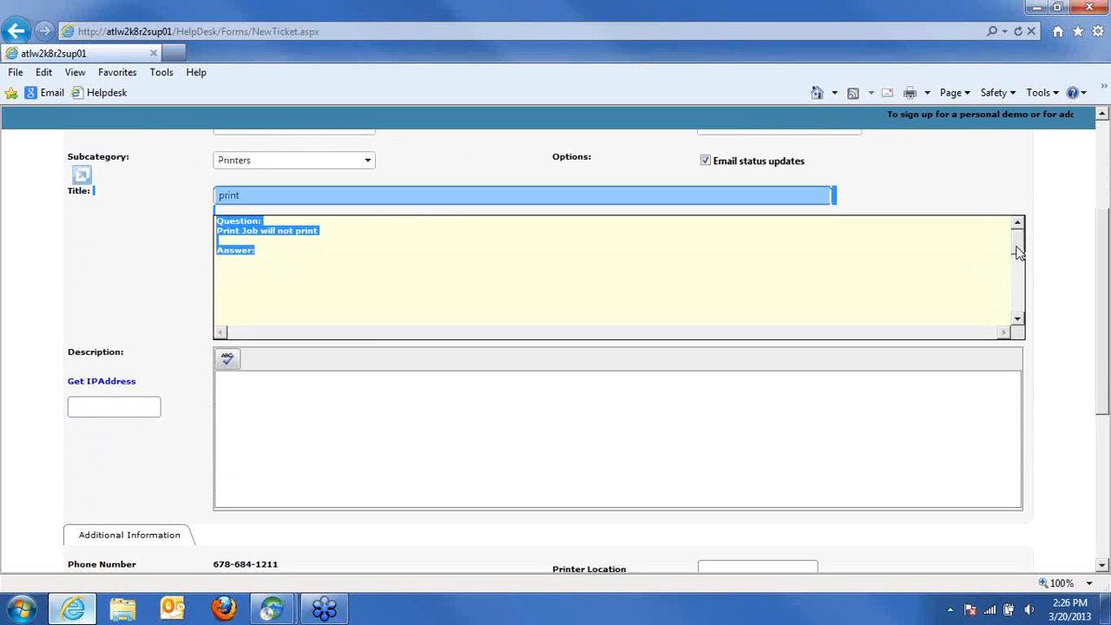
{"action": "left_click_drag", "start_coordinate": [1017, 249], "coordinate": [1019, 296]}
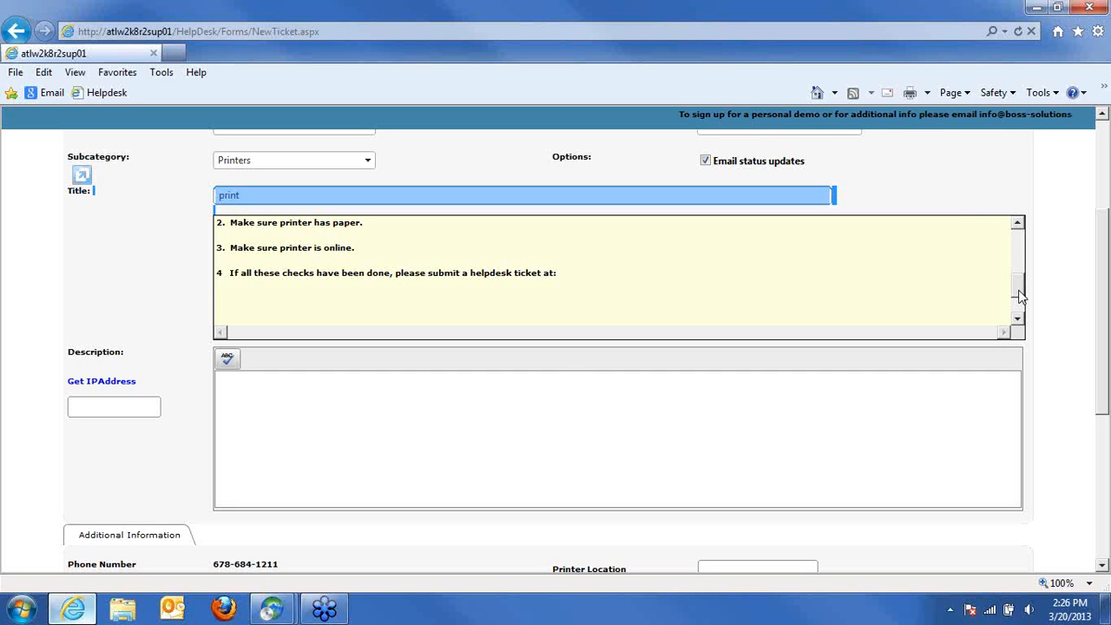
{"action": "left_click_drag", "start_coordinate": [1020, 294], "coordinate": [1019, 296]}
{"action": "left_click", "coordinate": [111, 382]}
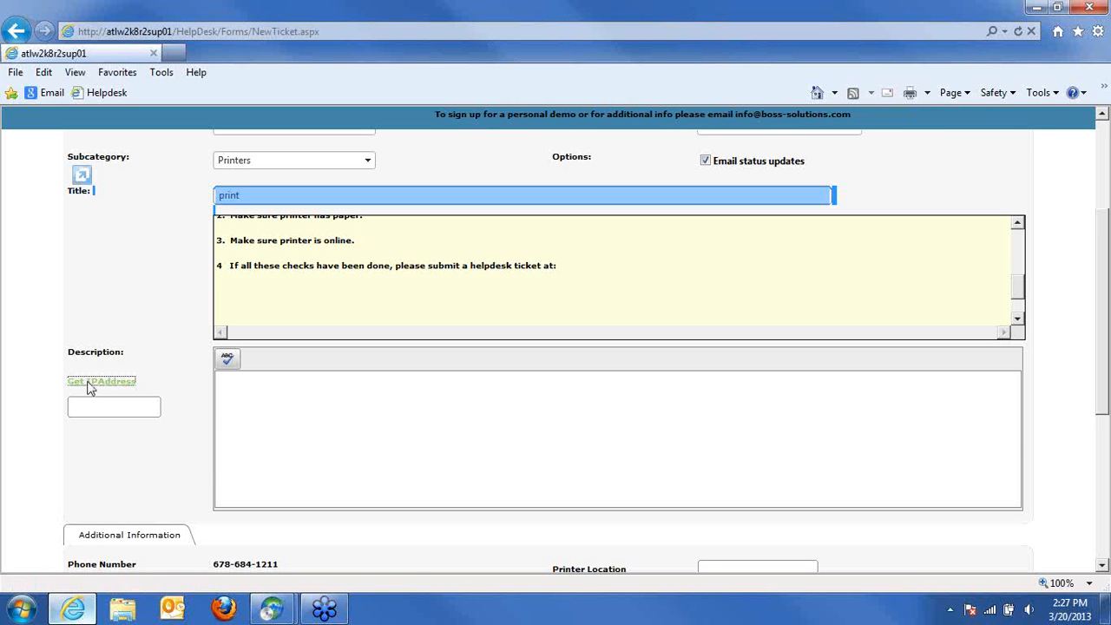
Step: Copy the IP address 10.1.1.38 into the ticket description
{"action": "left_click_drag", "start_coordinate": [108, 266], "coordinate": [2, 263]}
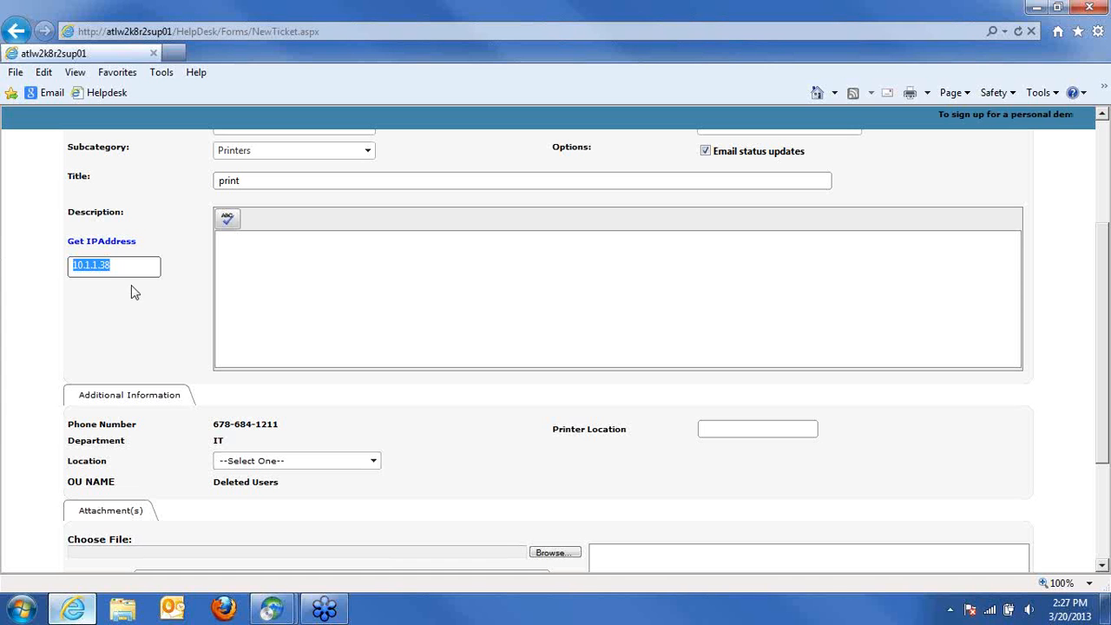
{"action": "right_click", "coordinate": [105, 272]}
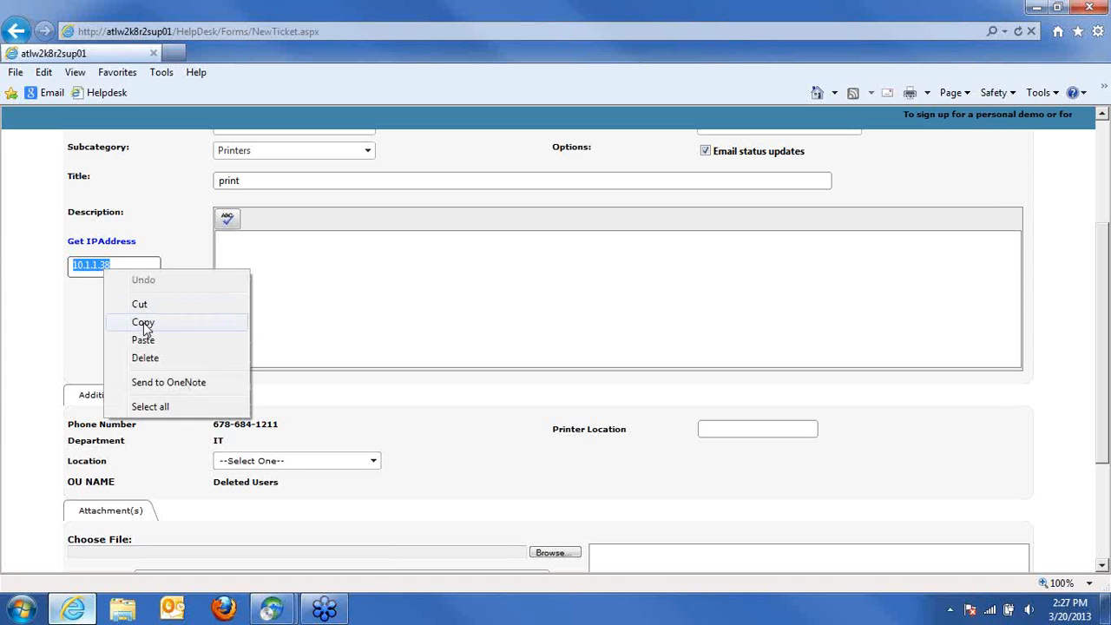
{"action": "left_click", "coordinate": [143, 323]}
{"action": "left_click", "coordinate": [231, 249]}
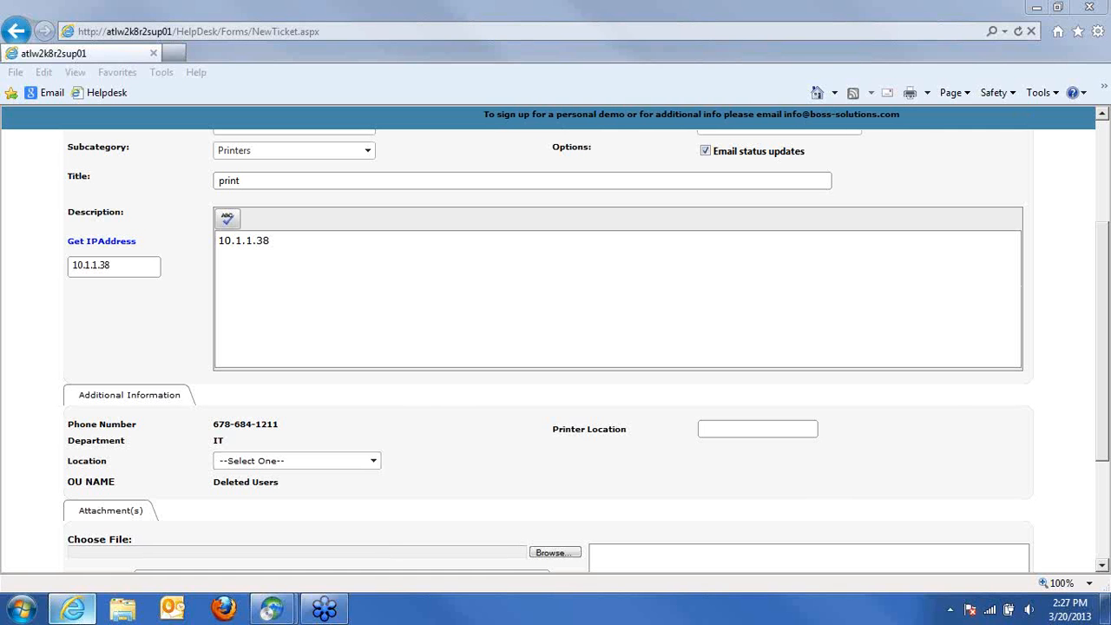
Step: Minimize the browser and close the Knowledge Base entry in Support Central
{"action": "left_click_drag", "start_coordinate": [1103, 394], "coordinate": [1101, 512]}
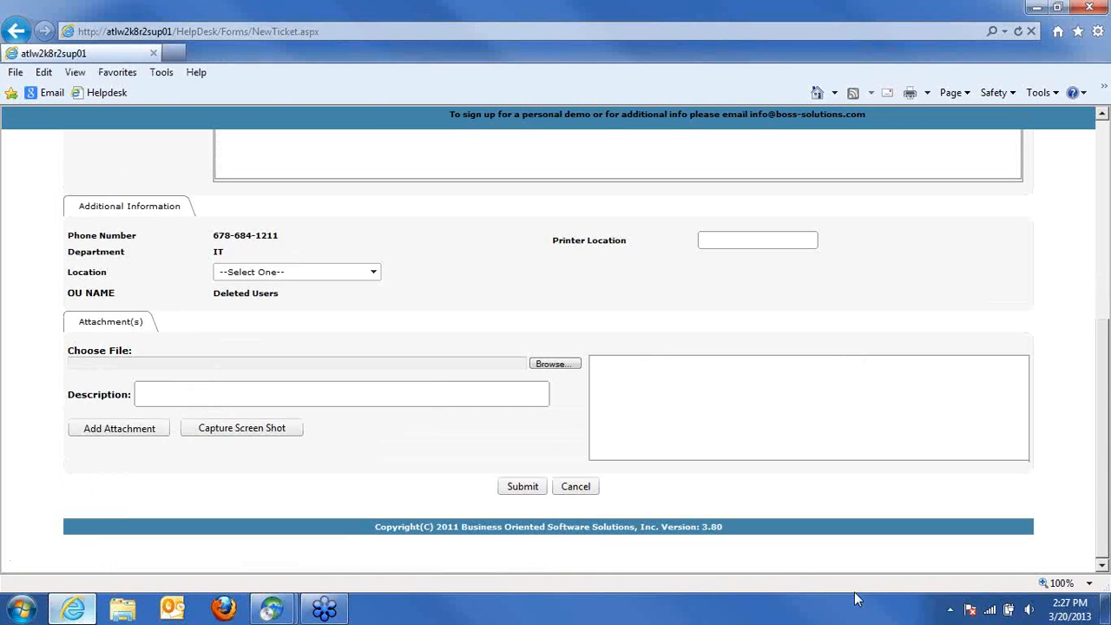
{"action": "left_click_drag", "start_coordinate": [726, 527], "coordinate": [661, 527]}
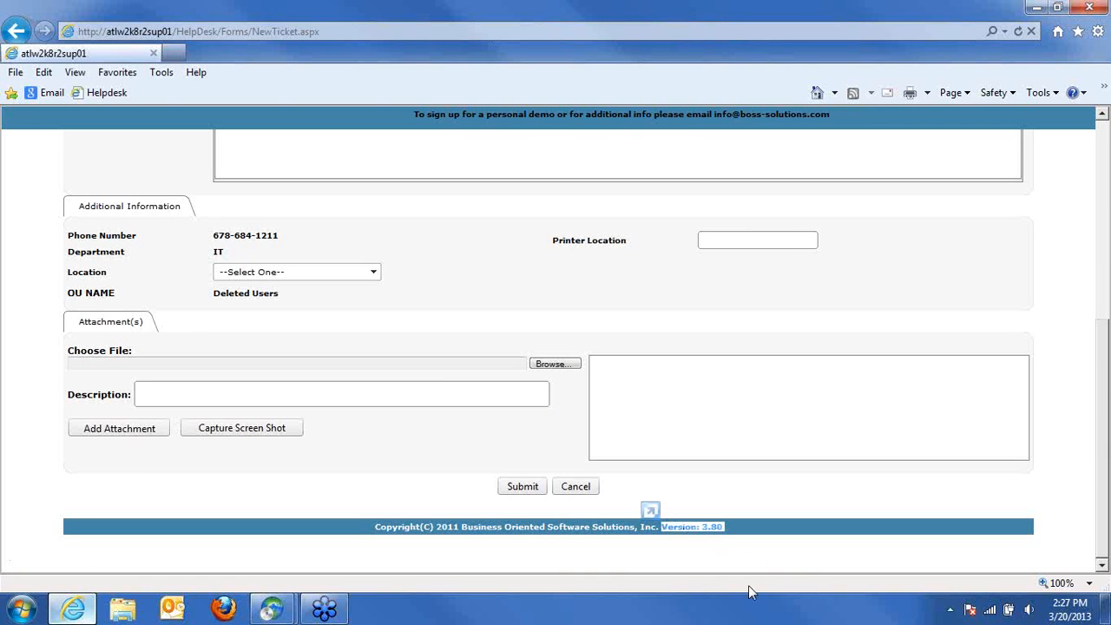
{"action": "left_click", "coordinate": [1039, 7]}
{"action": "left_click", "coordinate": [460, 576]}
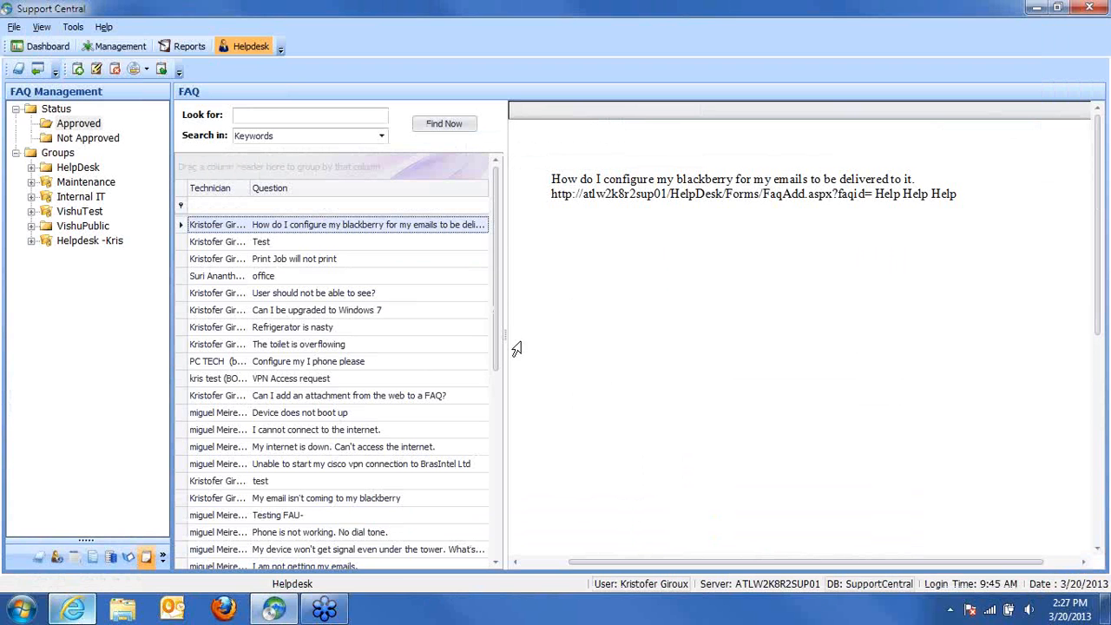
Step: In Ticket Explorer, create a new ticket from the HelpDesk › Communications › Blackberry folder
{"action": "left_click", "coordinate": [55, 559]}
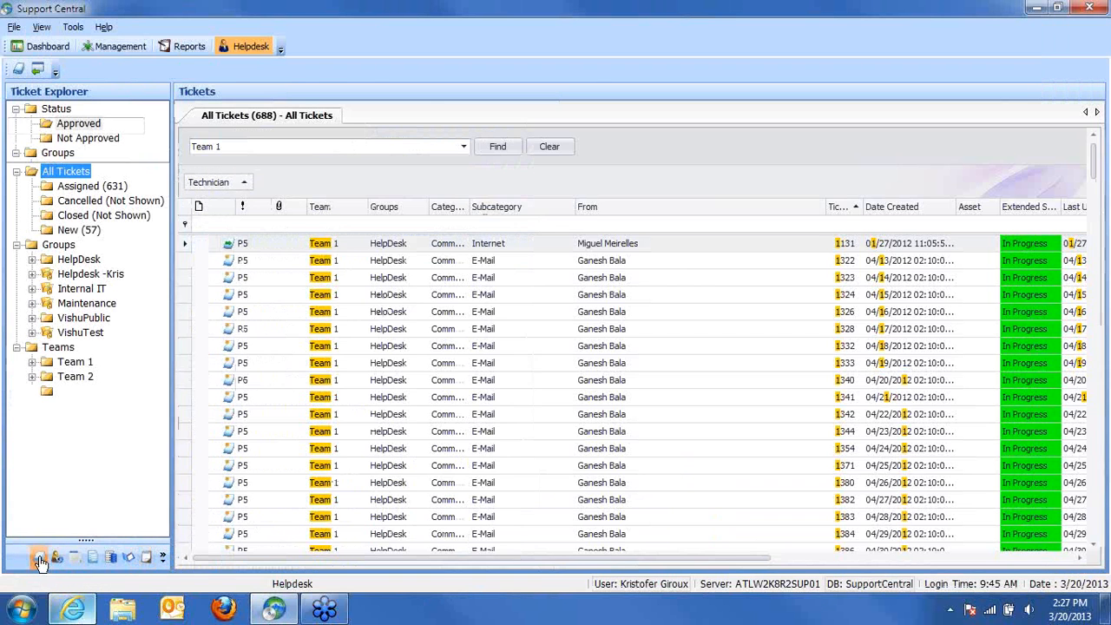
{"action": "double_click", "coordinate": [47, 259]}
{"action": "double_click", "coordinate": [104, 273]}
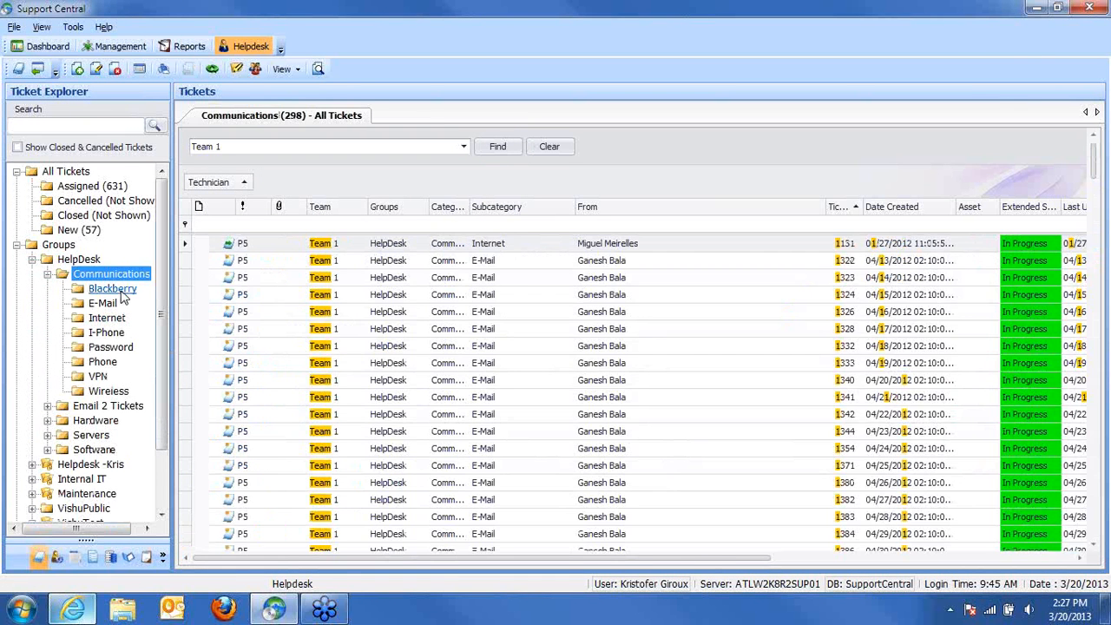
{"action": "left_click", "coordinate": [122, 293]}
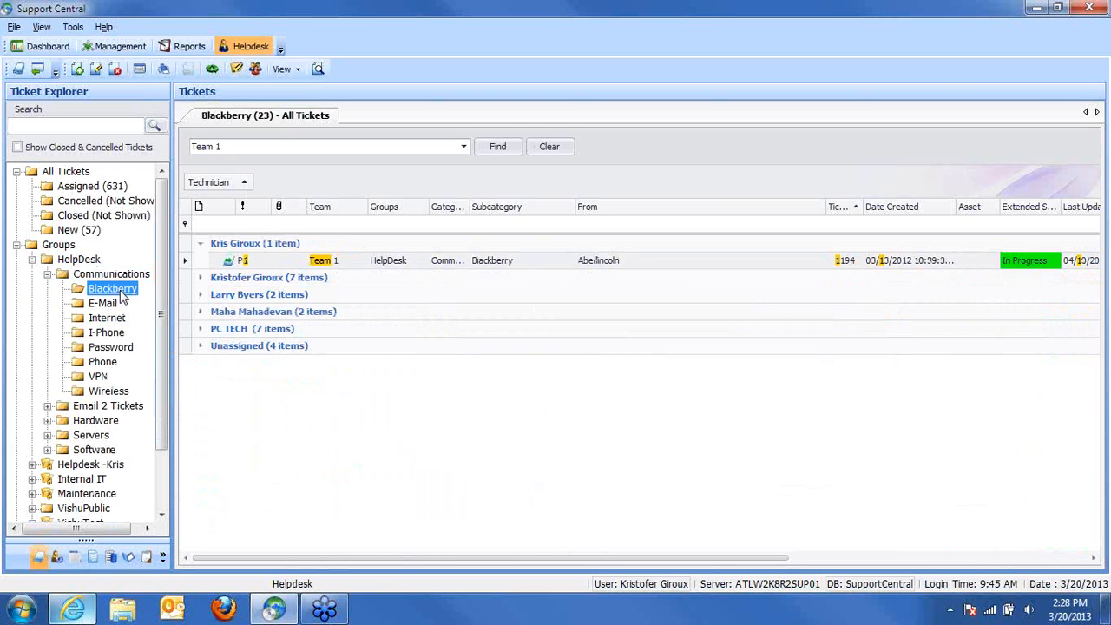
{"action": "right_click", "coordinate": [122, 296]}
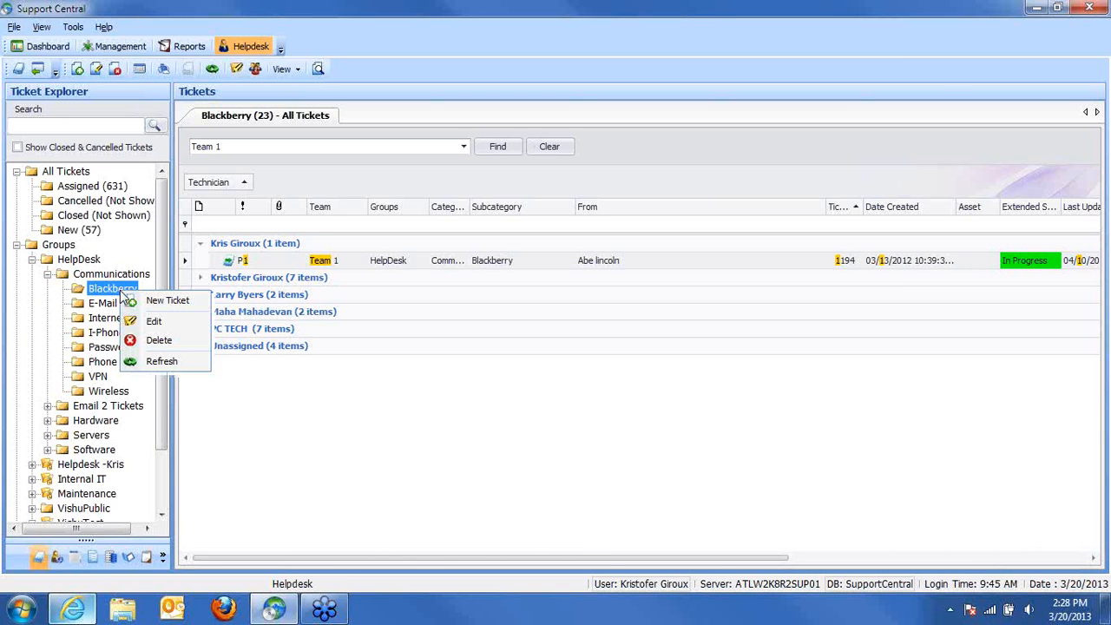
{"action": "left_click", "coordinate": [174, 302]}
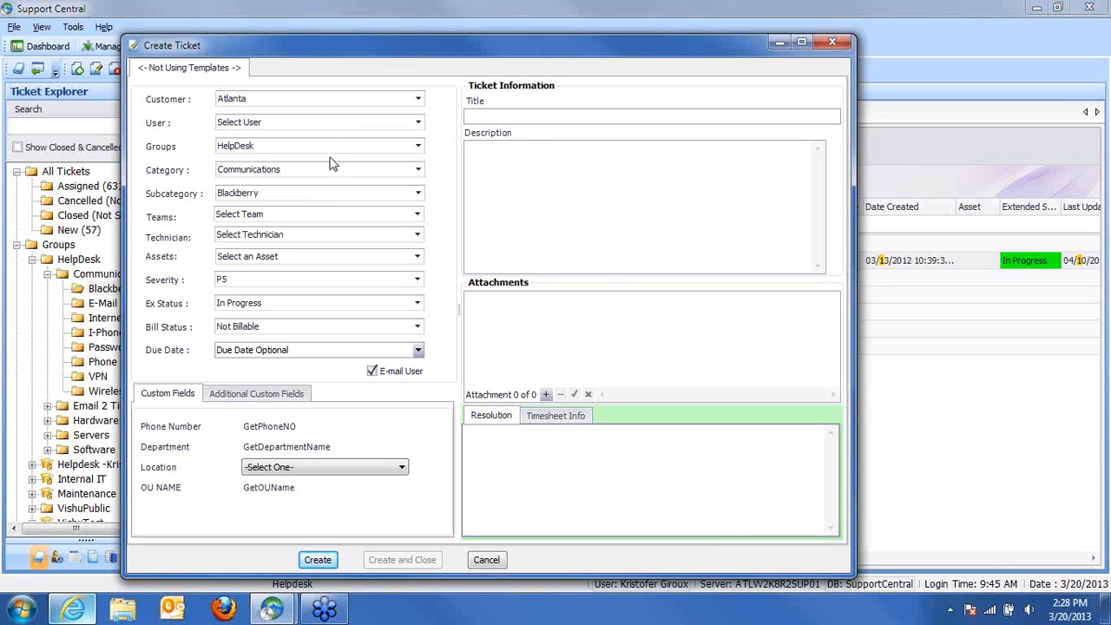
Step: Choose a requesting user and fill title 'fff', description 'fffff' and placeholder resolution text
{"action": "left_click", "coordinate": [326, 126]}
{"action": "left_click", "coordinate": [257, 251]}
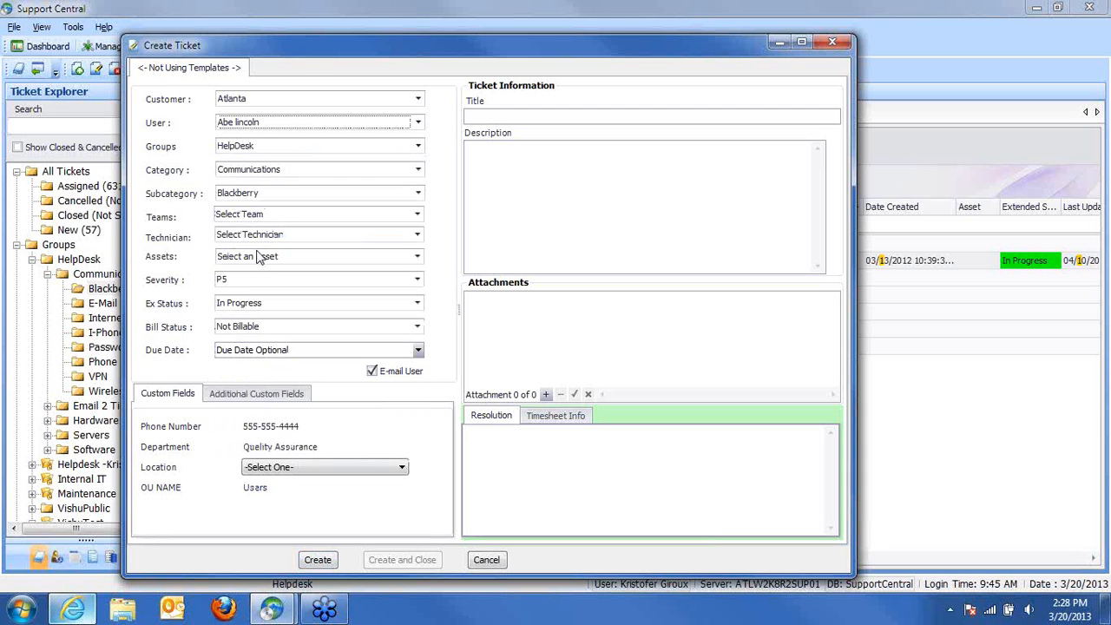
{"action": "left_click", "coordinate": [517, 177]}
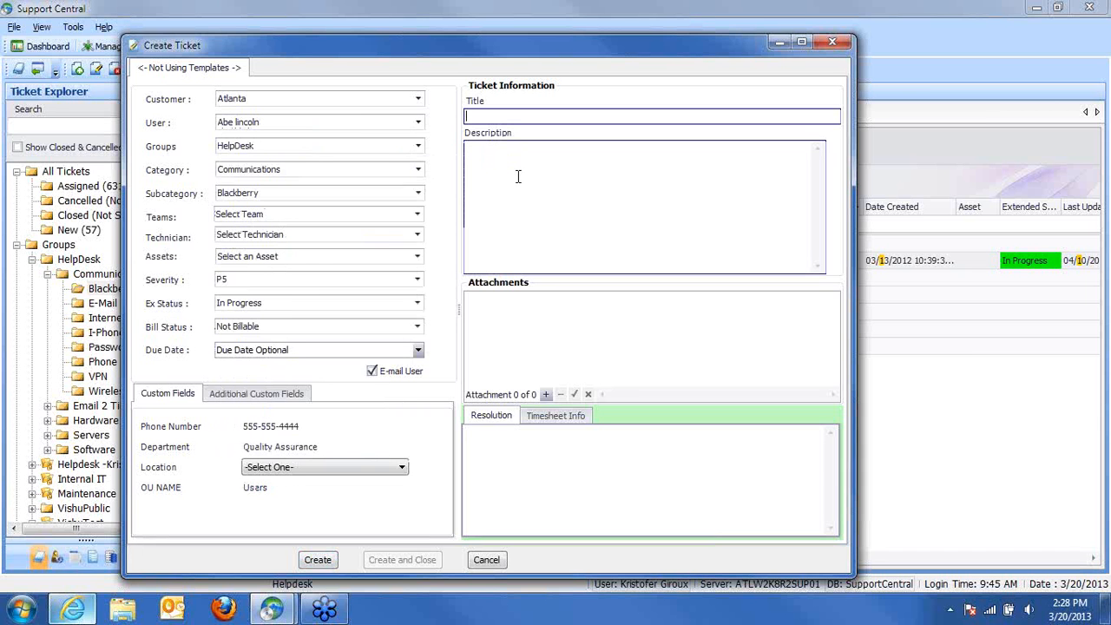
{"action": "type", "text": "fff"}
{"action": "left_click", "coordinate": [512, 176]}
{"action": "type", "text": "fffff"}
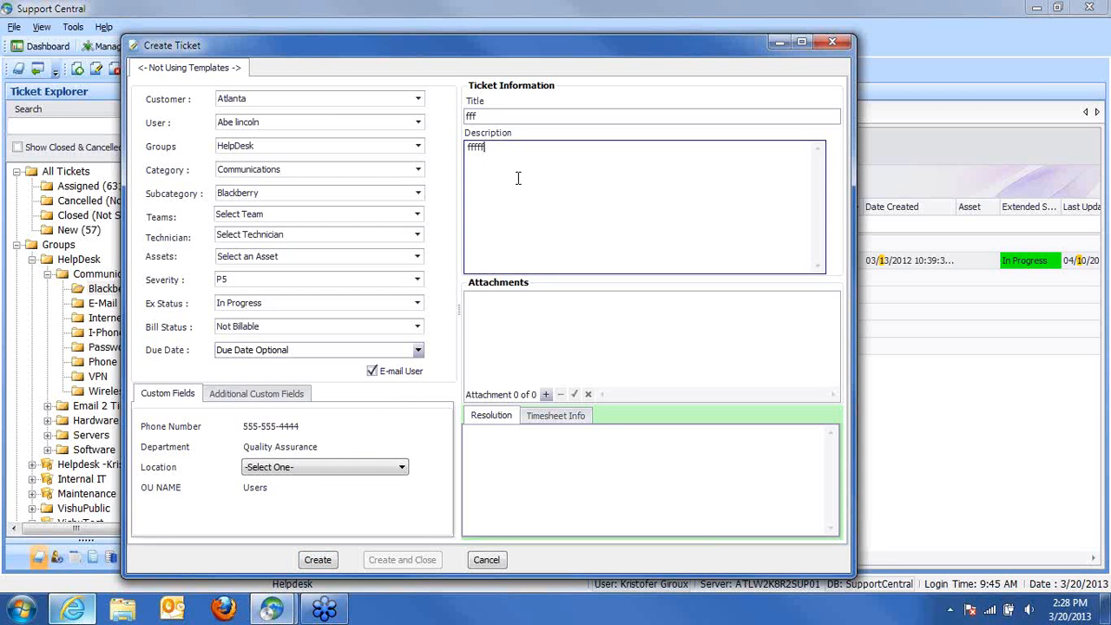
{"action": "left_click", "coordinate": [567, 472]}
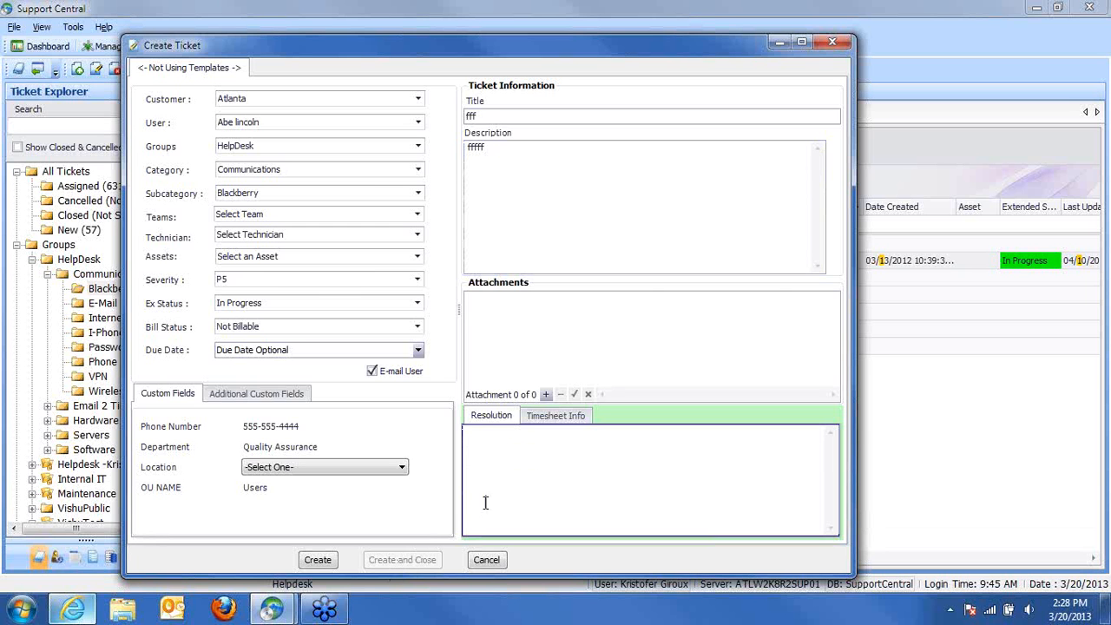
{"action": "type", "text": "dfsadsfadfsadfs"}
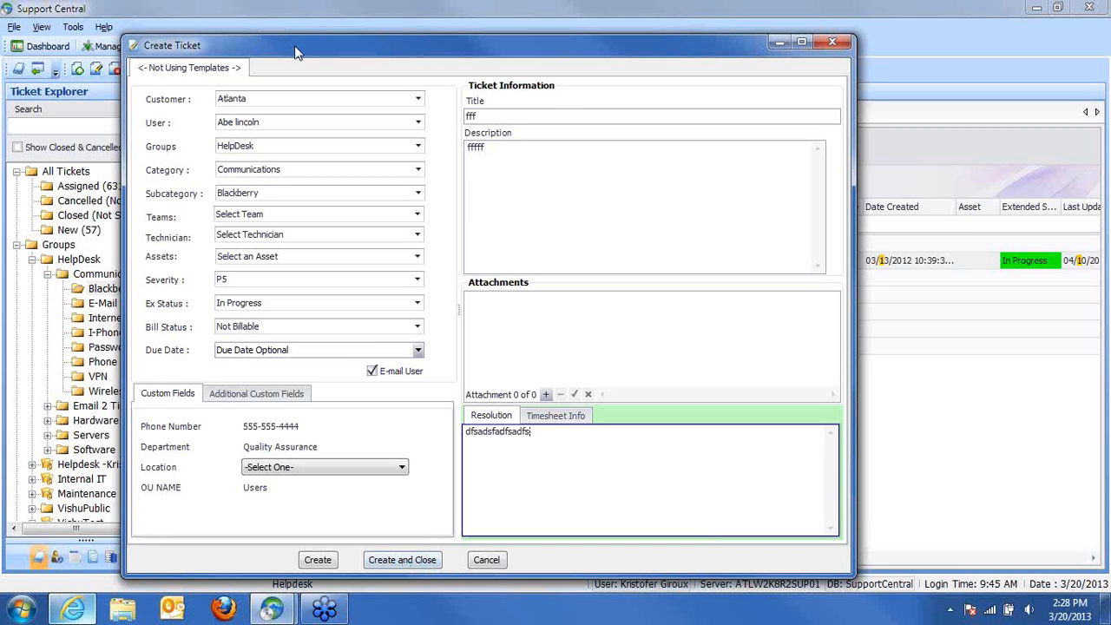
Step: Check the ticket's Location list and timesheet entries, then cancel the ticket
{"action": "left_click_drag", "start_coordinate": [296, 48], "coordinate": [281, 30]}
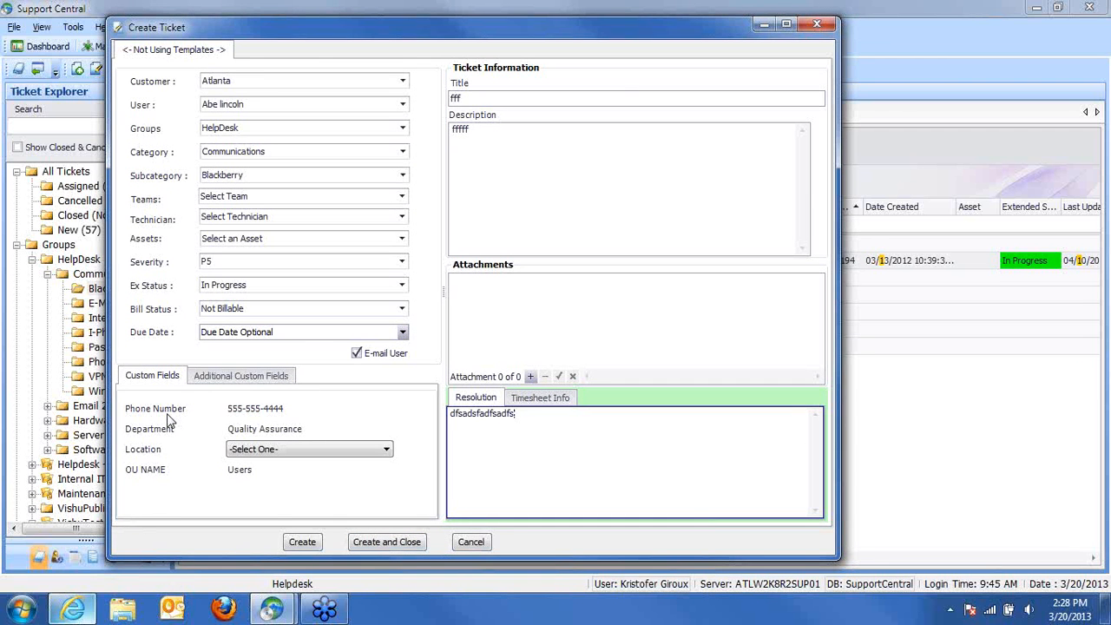
{"action": "left_click", "coordinate": [57, 558]}
{"action": "left_click", "coordinate": [86, 222]}
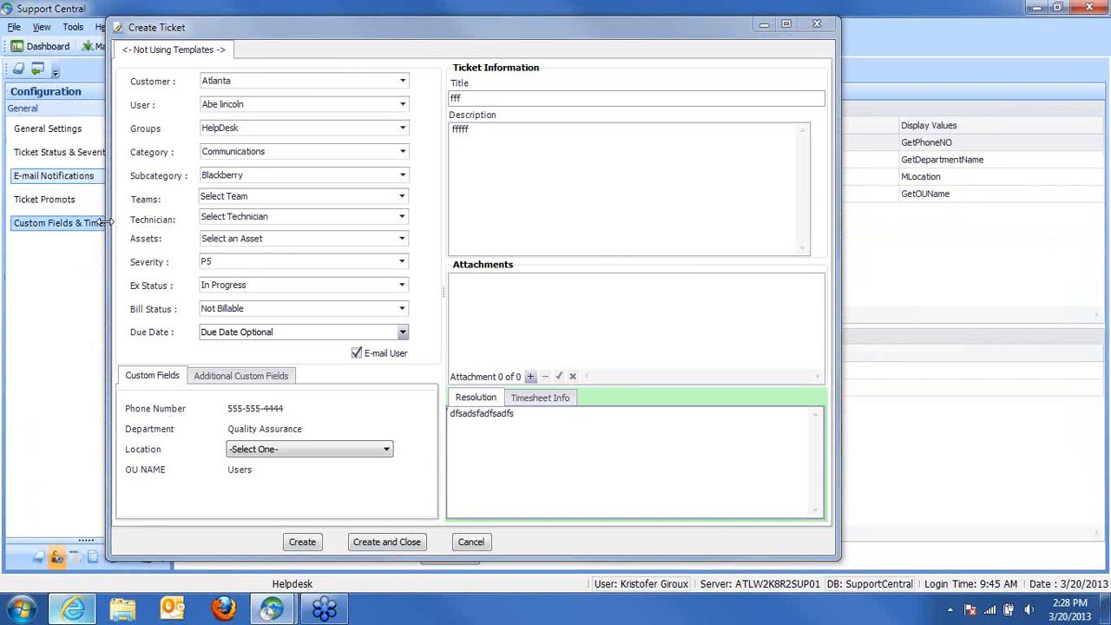
{"action": "left_click_drag", "start_coordinate": [334, 33], "coordinate": [547, 229]}
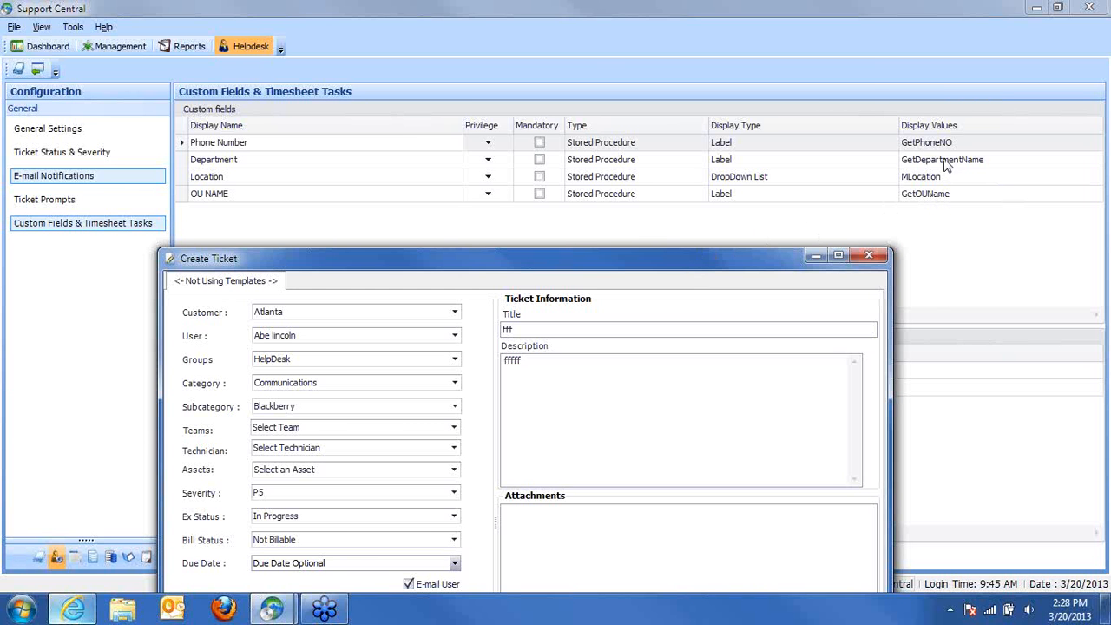
{"action": "left_click_drag", "start_coordinate": [610, 257], "coordinate": [582, 14]}
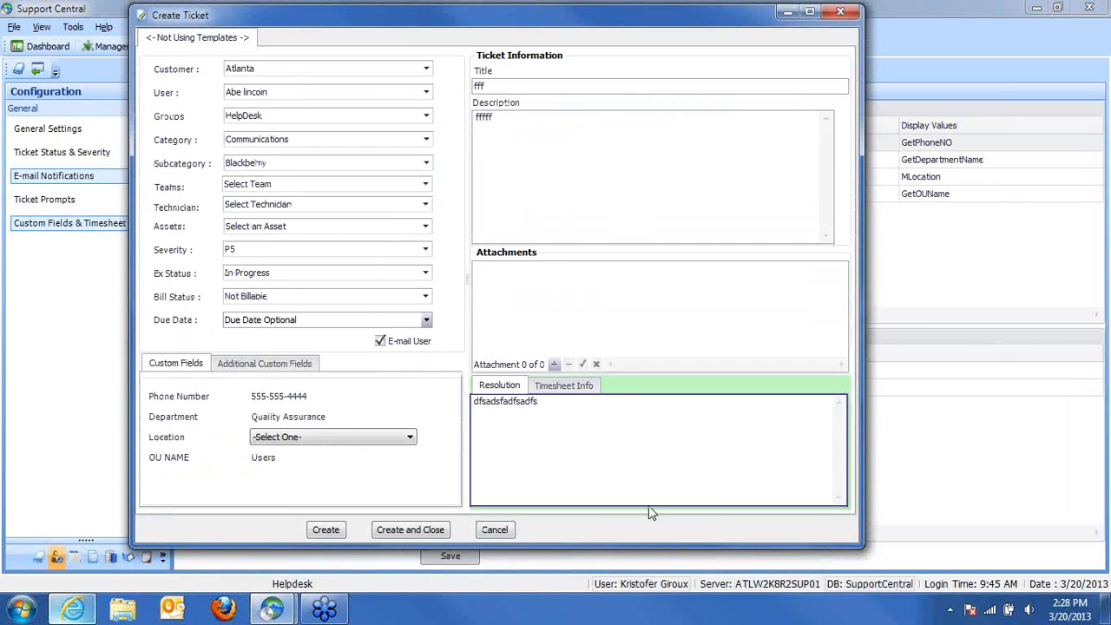
{"action": "left_click", "coordinate": [411, 439]}
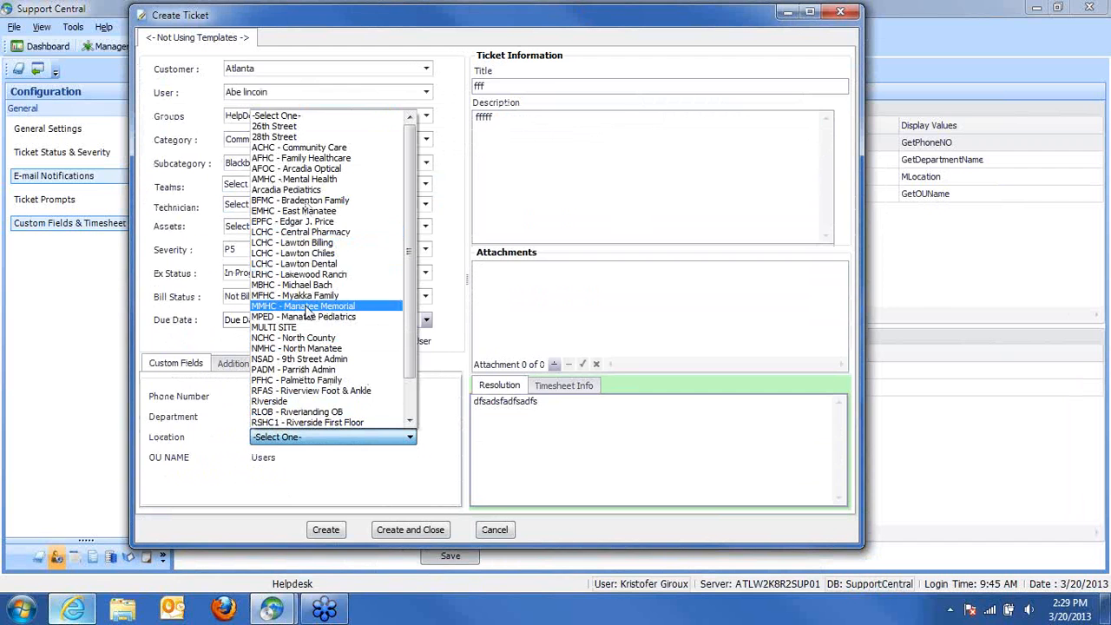
{"action": "left_click", "coordinate": [707, 294]}
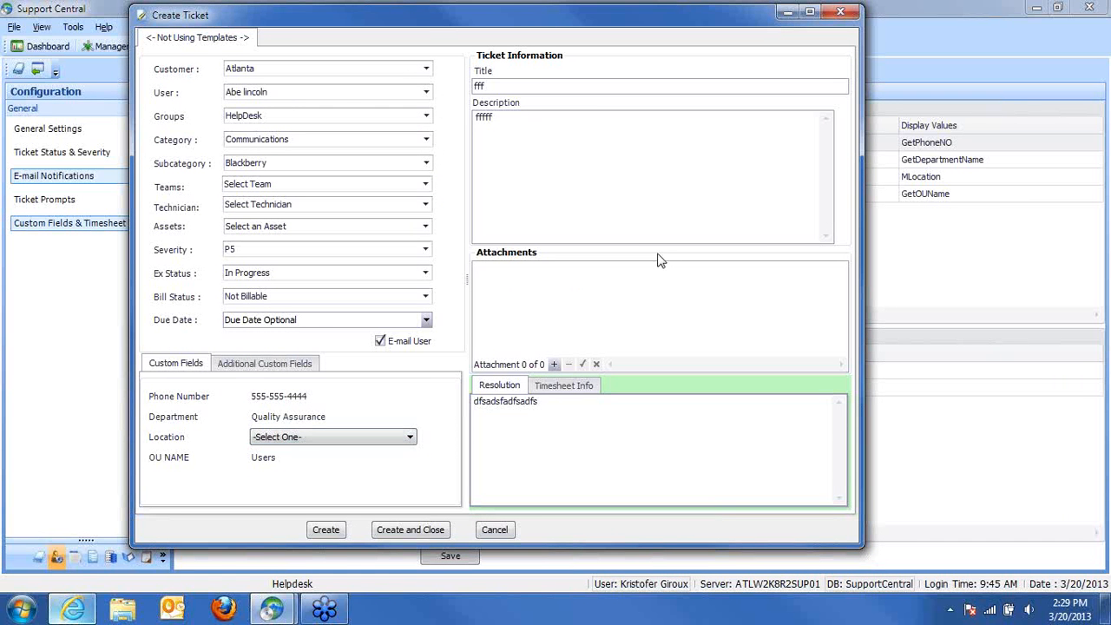
{"action": "left_click", "coordinate": [560, 388]}
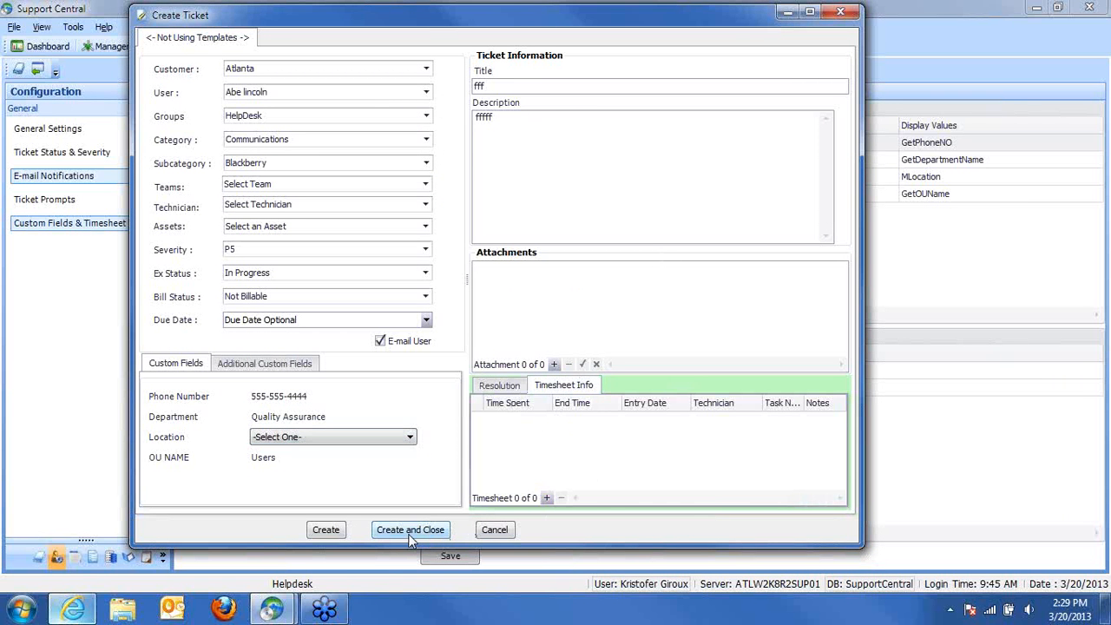
{"action": "left_click", "coordinate": [501, 532]}
{"action": "left_click", "coordinate": [56, 560]}
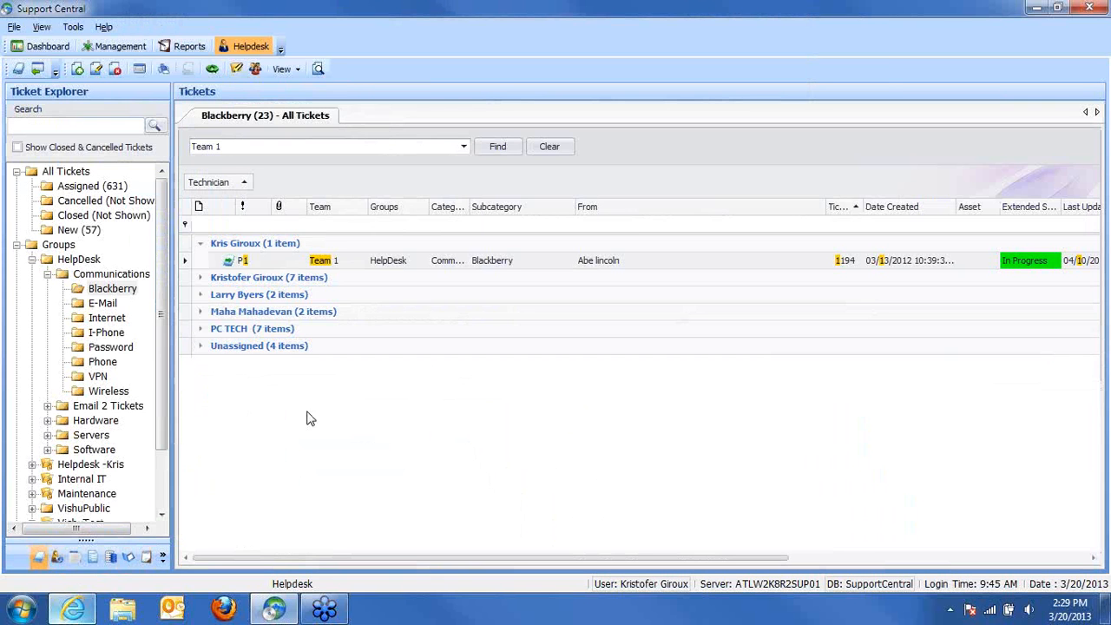
Step: Select the HelpDesk group in the tree and open it for editing
{"action": "double_click", "coordinate": [64, 275]}
{"action": "left_click", "coordinate": [72, 260]}
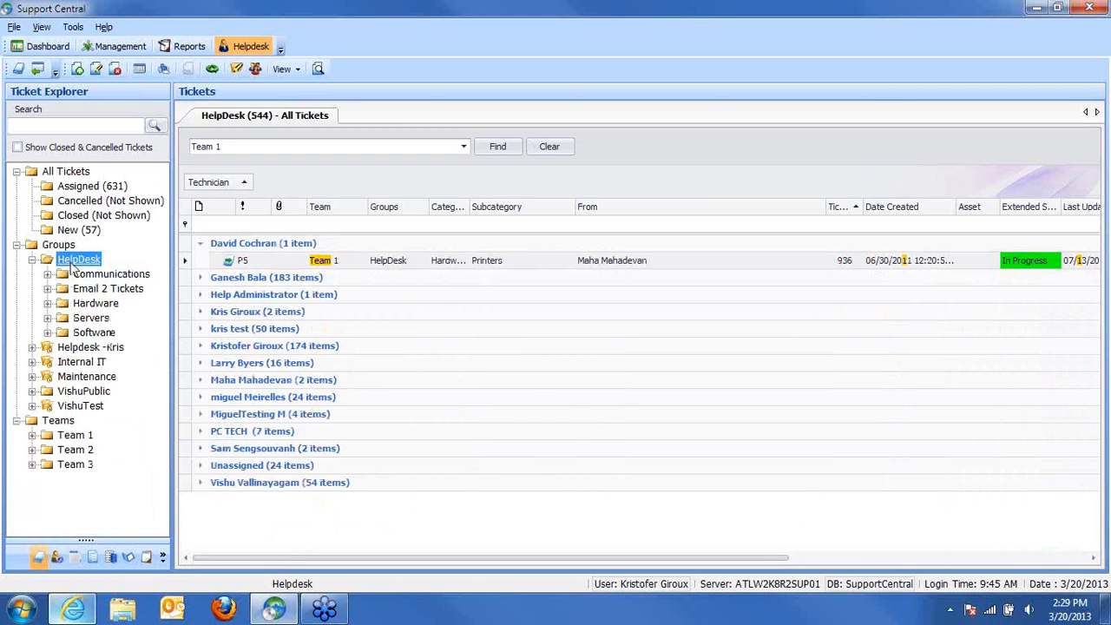
{"action": "right_click", "coordinate": [76, 261]}
{"action": "left_click", "coordinate": [140, 298]}
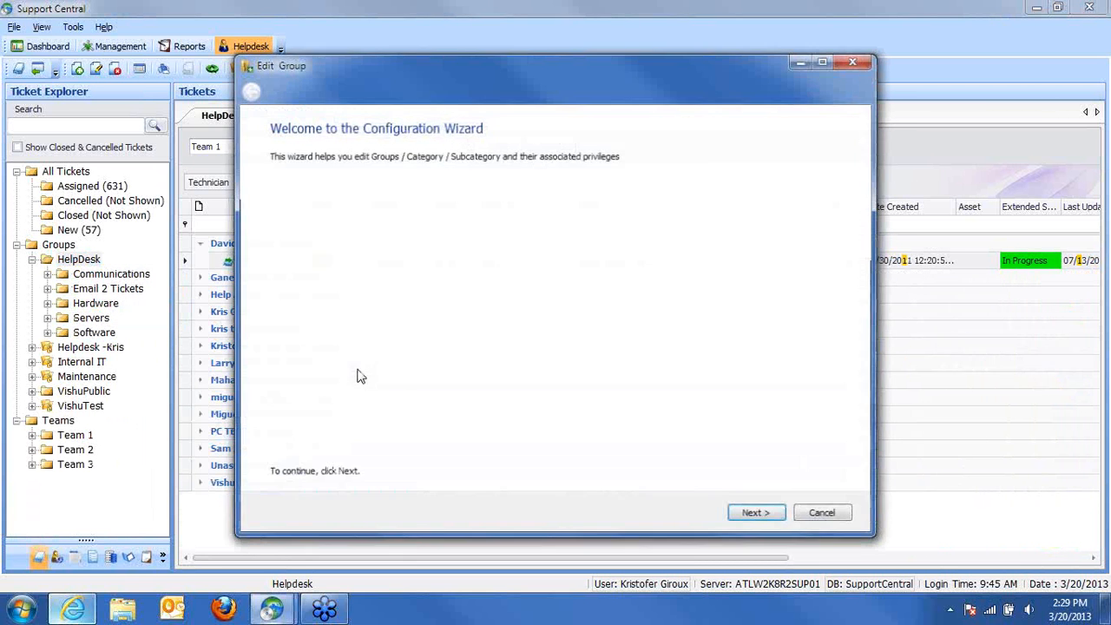
Step: Step past Welcome and Edit Groups, noting technicians without view-all access, to Severity
{"action": "left_click", "coordinate": [749, 515]}
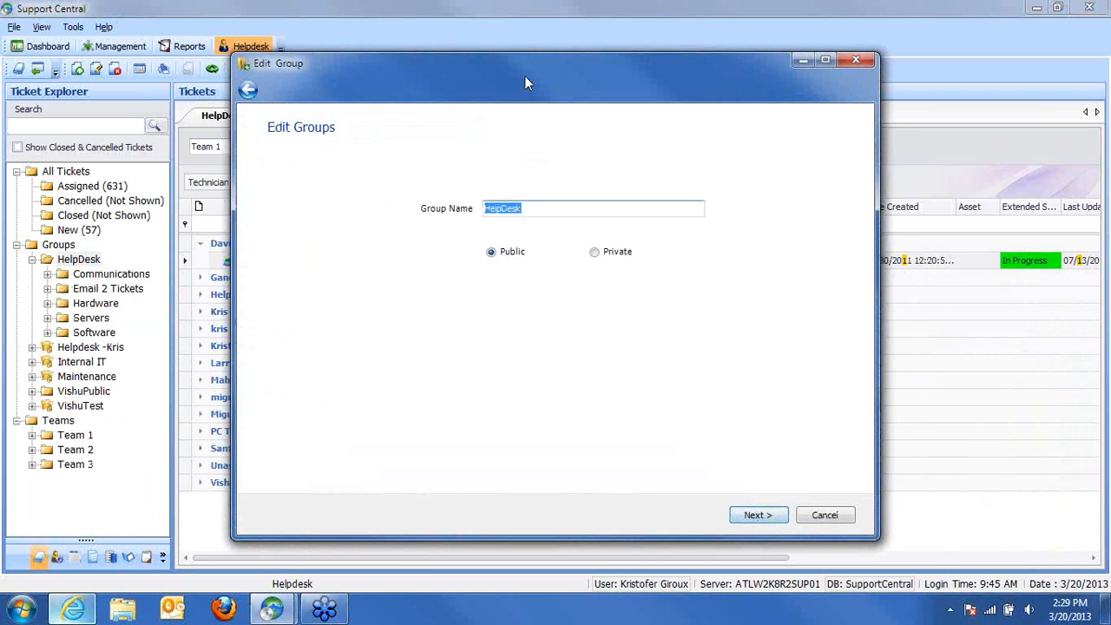
{"action": "left_click_drag", "start_coordinate": [525, 76], "coordinate": [499, 60]}
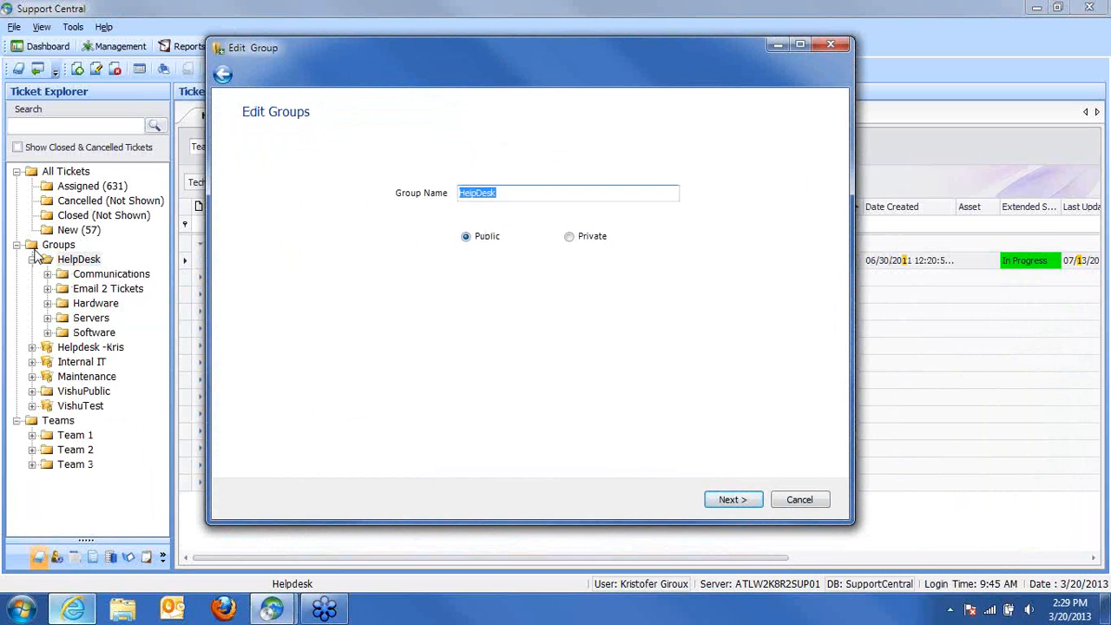
{"action": "left_click", "coordinate": [727, 500]}
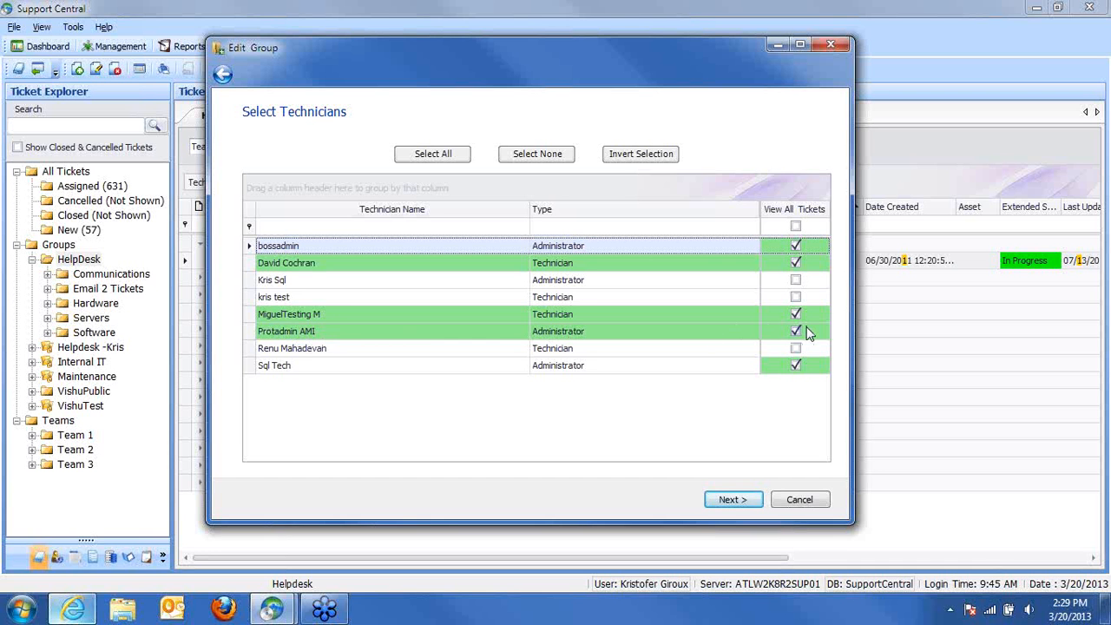
{"action": "left_click", "coordinate": [295, 282]}
{"action": "left_click", "coordinate": [313, 296]}
{"action": "left_click", "coordinate": [343, 350]}
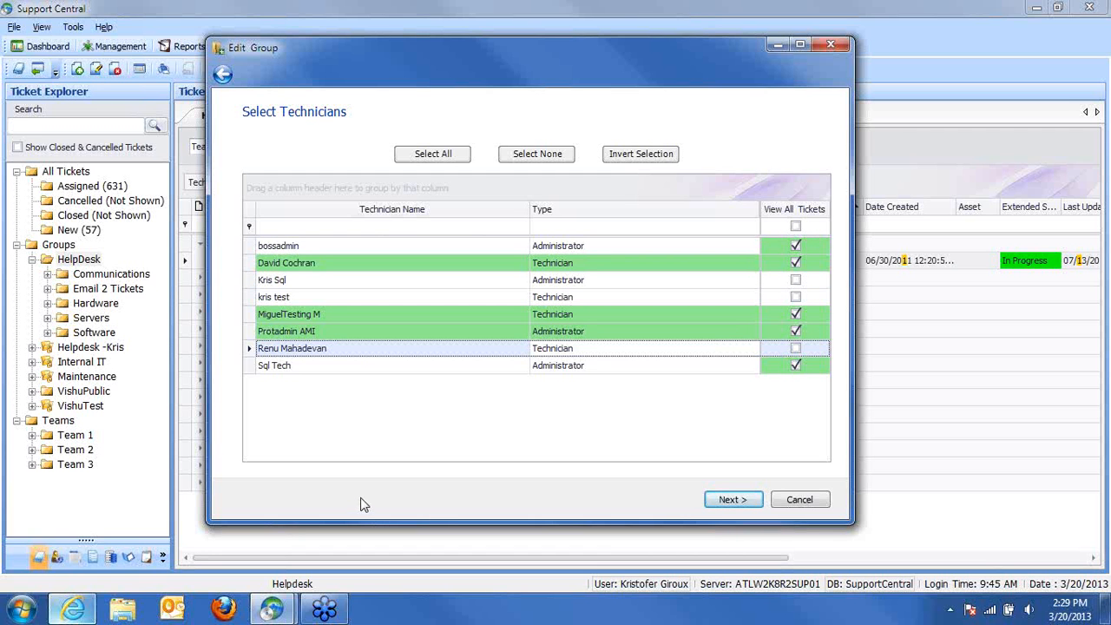
{"action": "left_click", "coordinate": [734, 502]}
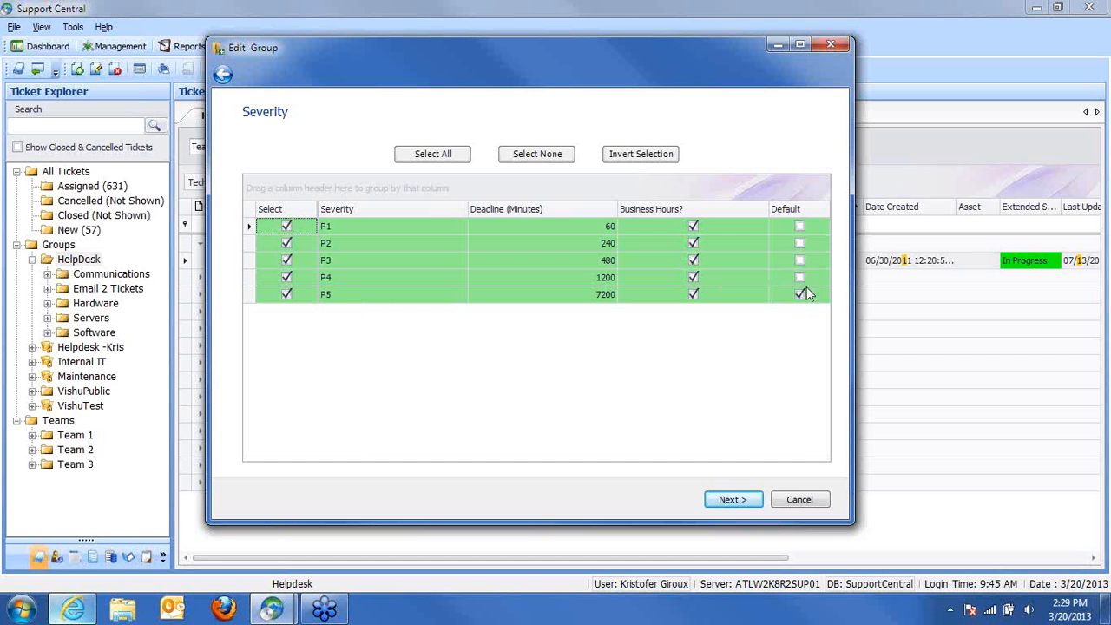
Step: Compare the Severity and Extended Status pages and toggle P5 off and back on
{"action": "left_click", "coordinate": [732, 501]}
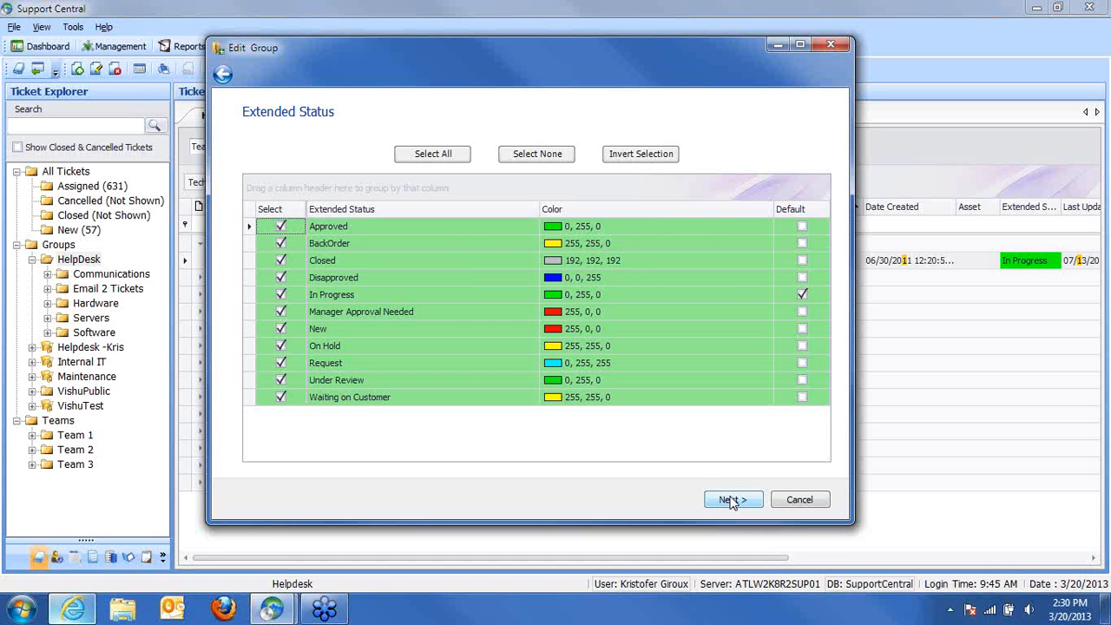
{"action": "left_click", "coordinate": [222, 74]}
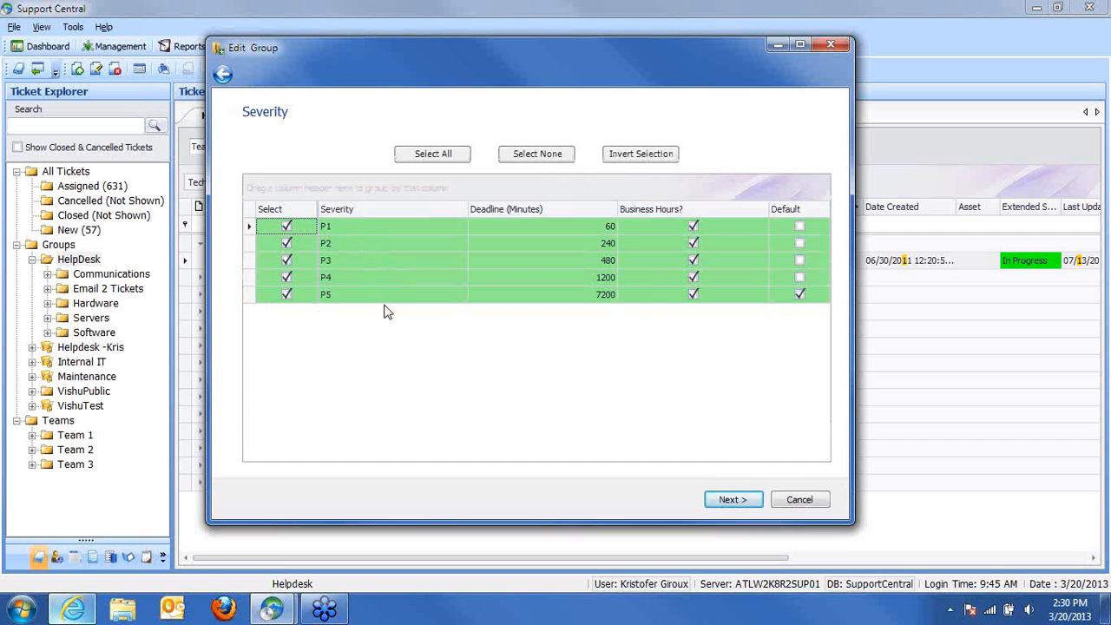
{"action": "left_click", "coordinate": [734, 500]}
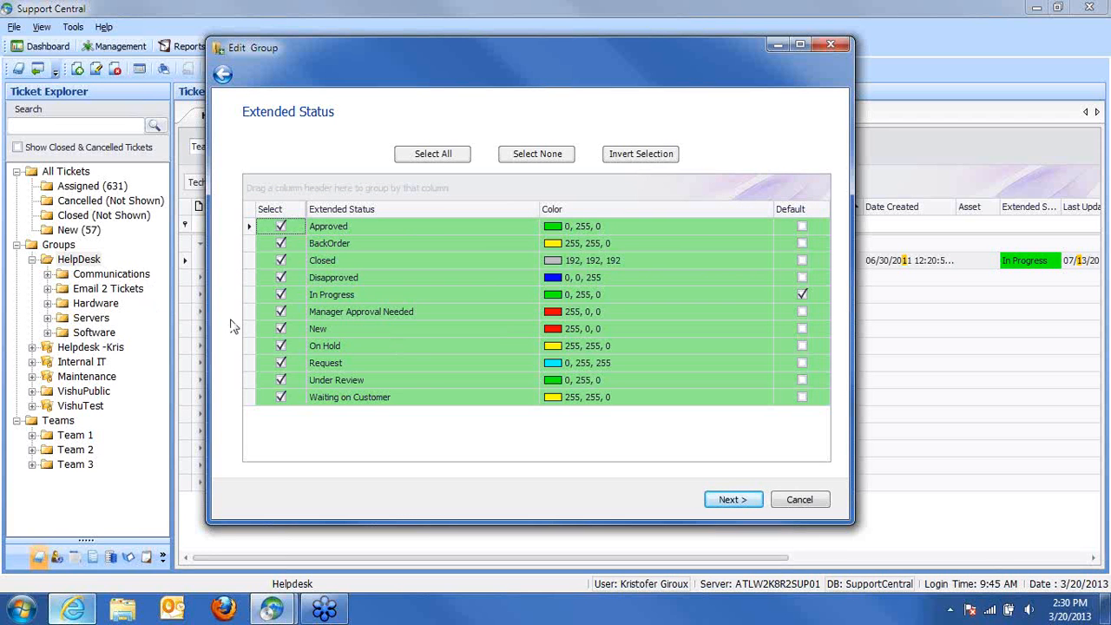
{"action": "left_click", "coordinate": [222, 74]}
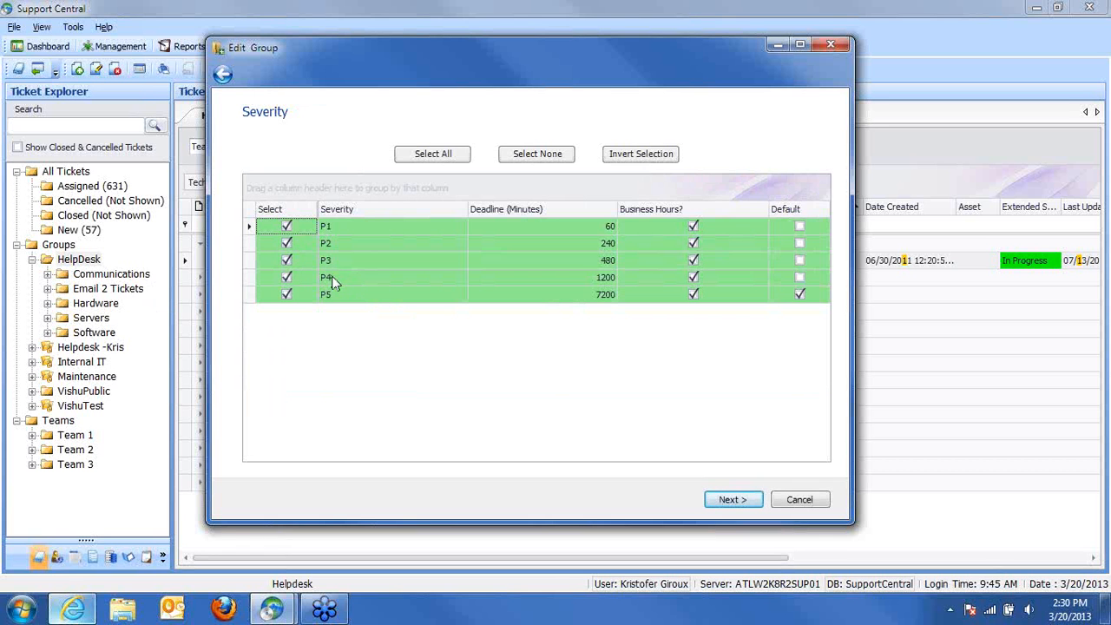
{"action": "left_click", "coordinate": [286, 295]}
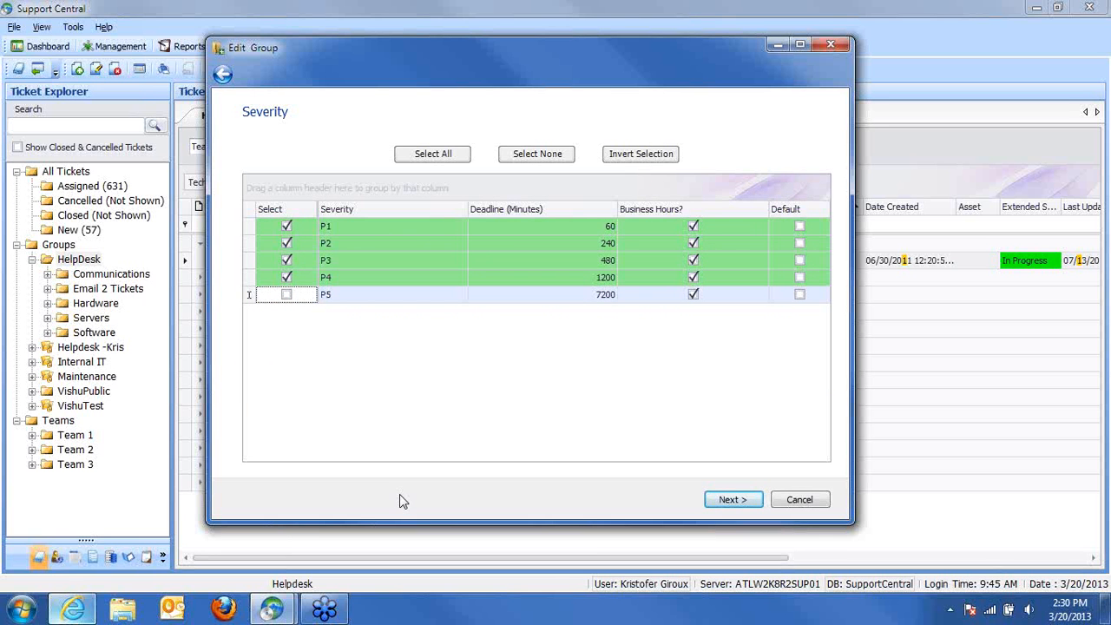
{"action": "left_click", "coordinate": [287, 295]}
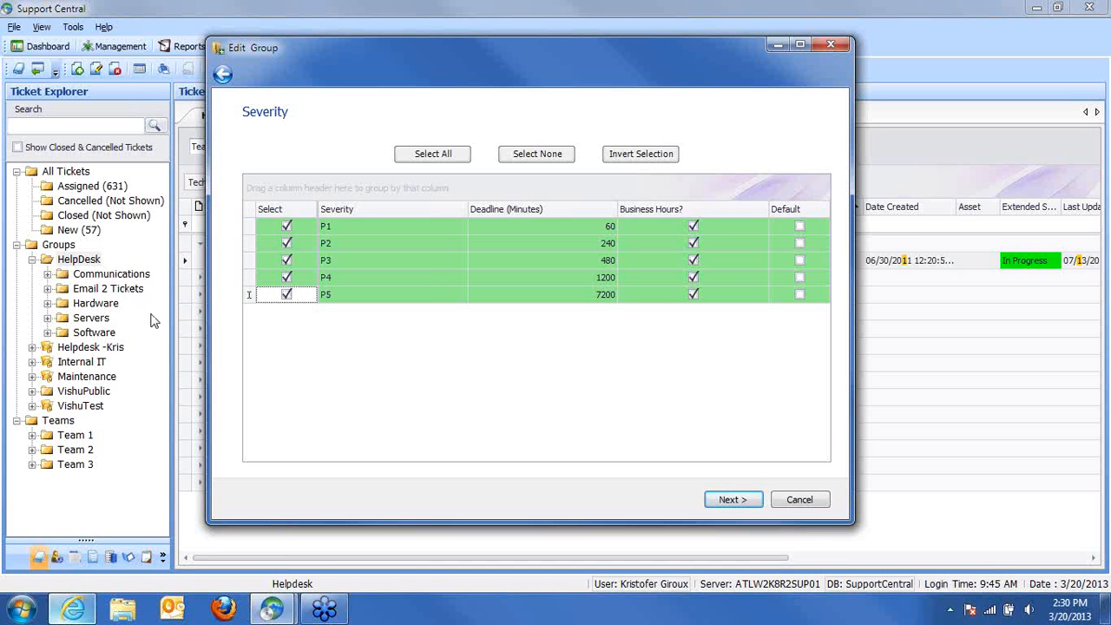
Step: Step through Extended Status and Billing Status to Custom Fields, then cancel the editor
{"action": "left_click", "coordinate": [749, 512]}
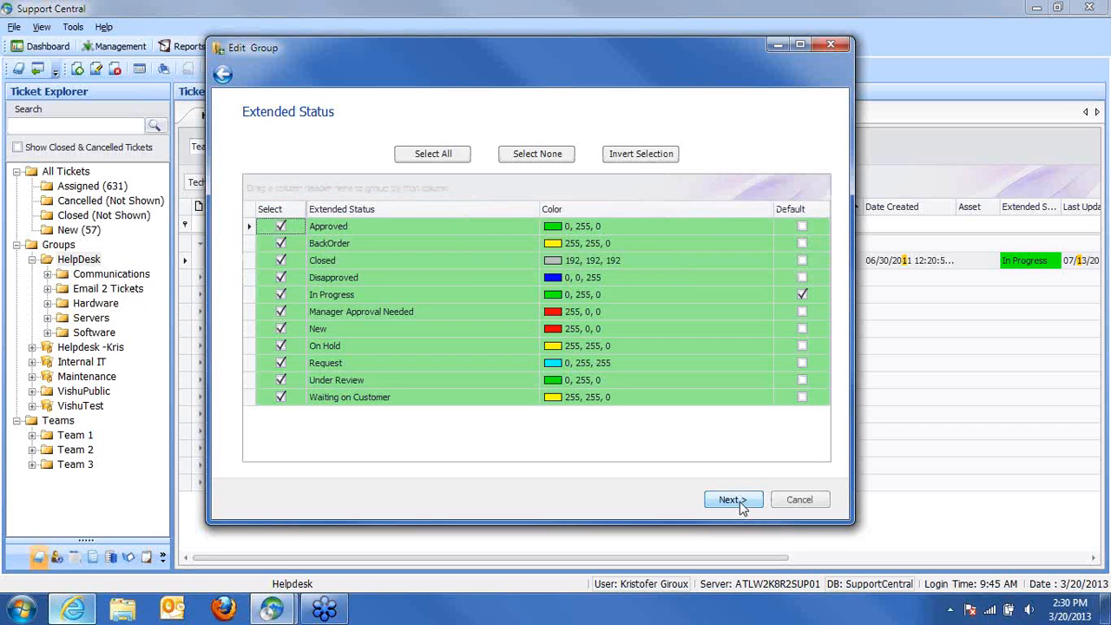
{"action": "left_click", "coordinate": [744, 509]}
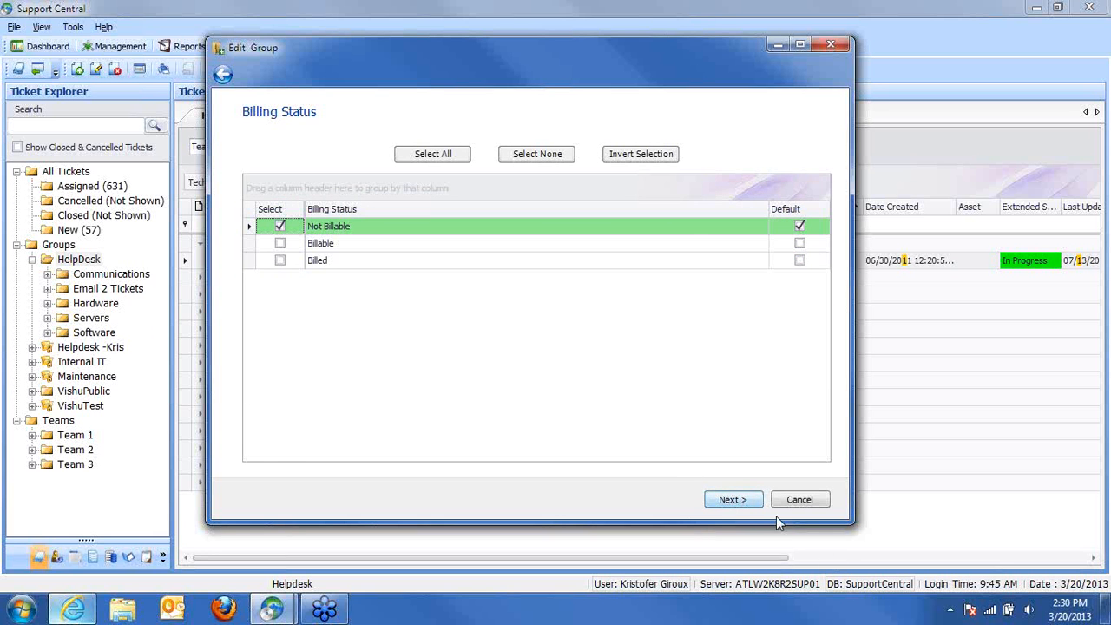
{"action": "left_click", "coordinate": [731, 501]}
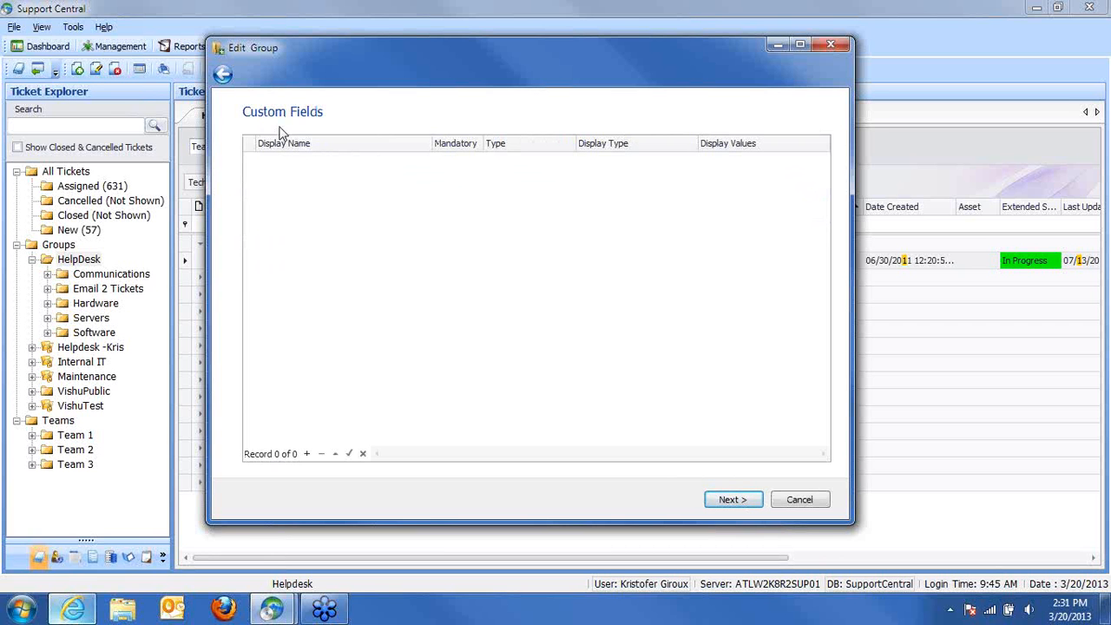
{"action": "left_click", "coordinate": [800, 500]}
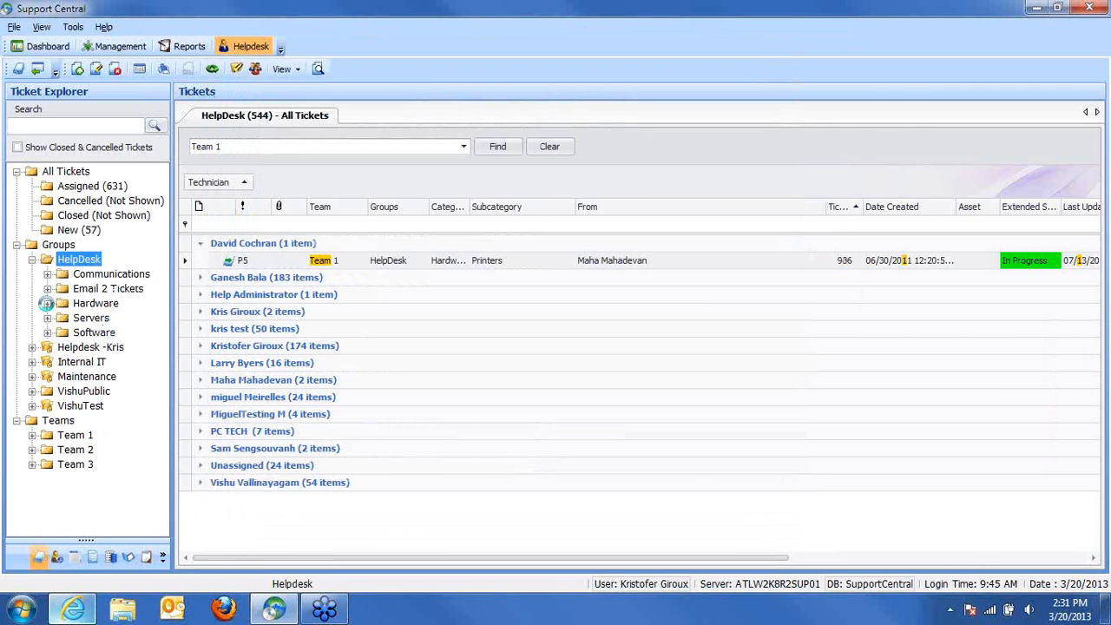
Step: List the Hardware › Printers tickets and open the Printers subcategory for editing
{"action": "double_click", "coordinate": [96, 303]}
{"action": "right_click", "coordinate": [117, 348]}
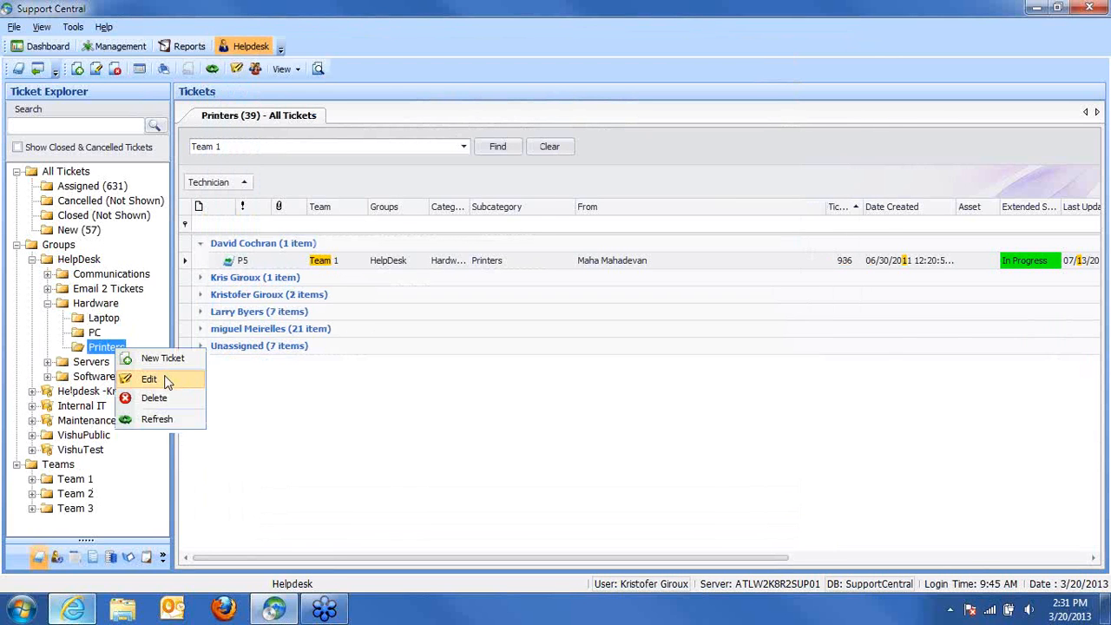
{"action": "left_click", "coordinate": [148, 379]}
Step: Step through the wizard to Custom Fields showing Printer Location, then cancel without saving
{"action": "left_click", "coordinate": [759, 516]}
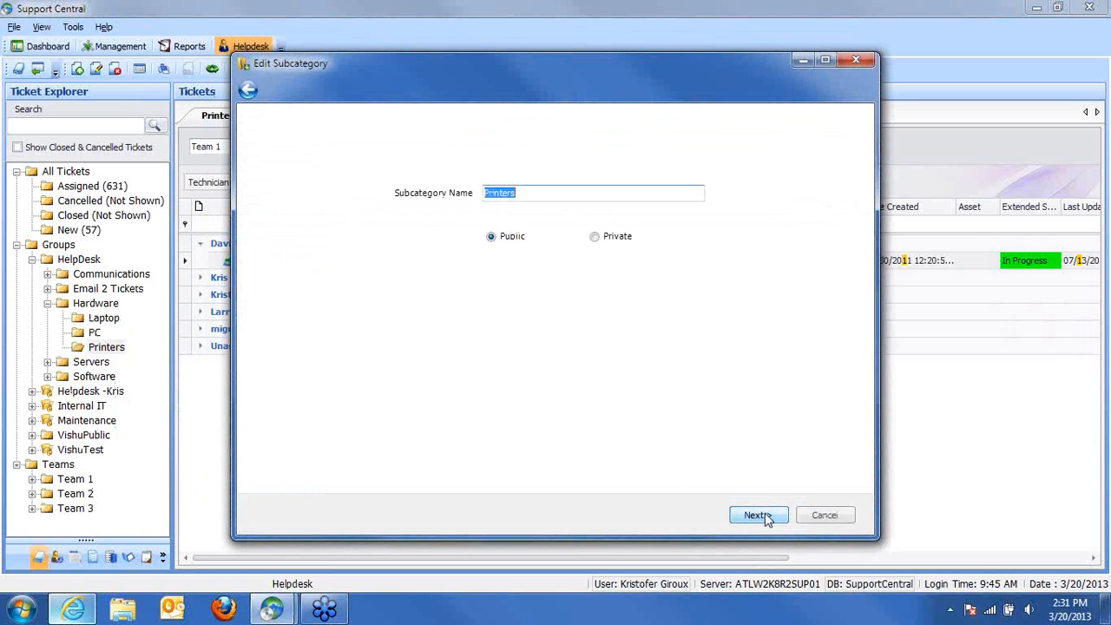
{"action": "left_click", "coordinate": [759, 515]}
{"action": "left_click", "coordinate": [759, 515]}
{"action": "left_click", "coordinate": [758, 516]}
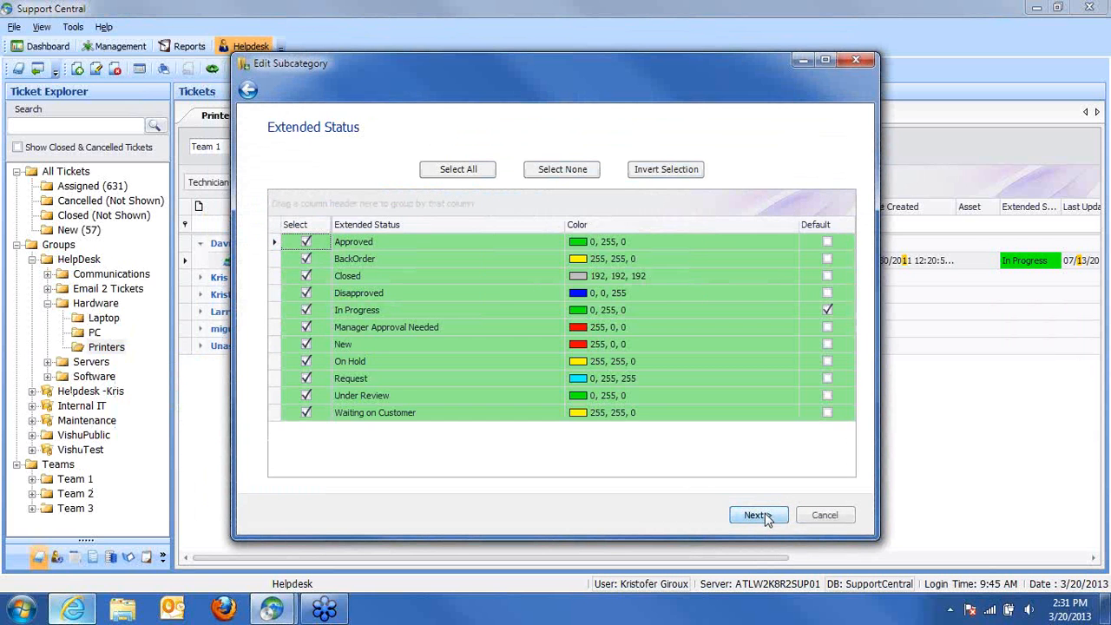
{"action": "left_click", "coordinate": [757, 516]}
{"action": "left_click", "coordinate": [757, 516]}
{"action": "left_click_drag", "start_coordinate": [539, 83], "coordinate": [400, 65]}
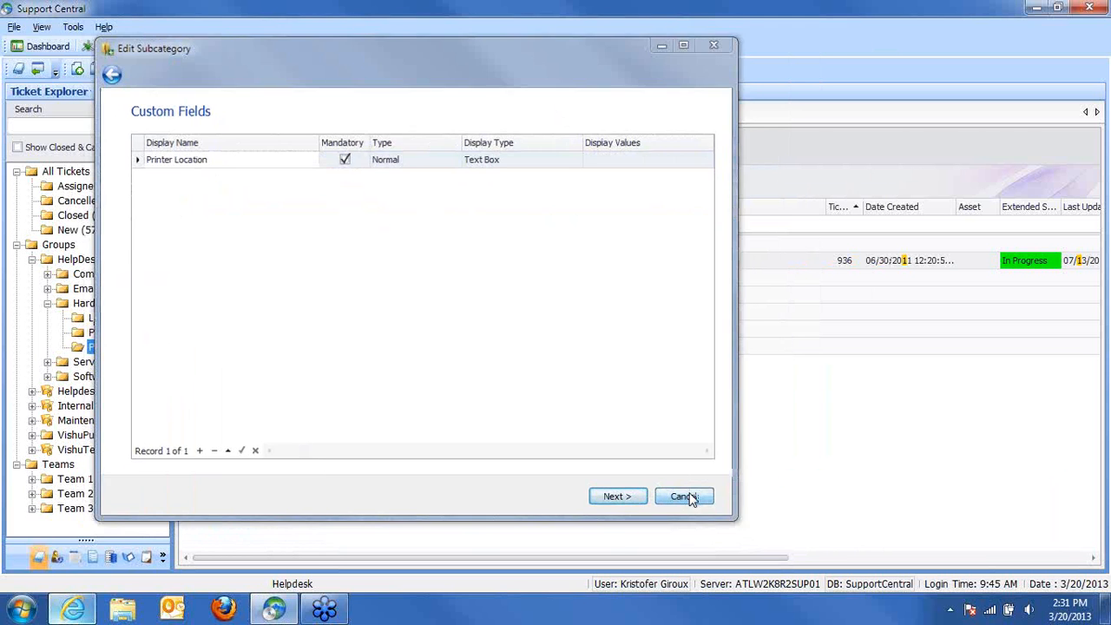
{"action": "left_click", "coordinate": [685, 497]}
{"action": "right_click", "coordinate": [120, 355]}
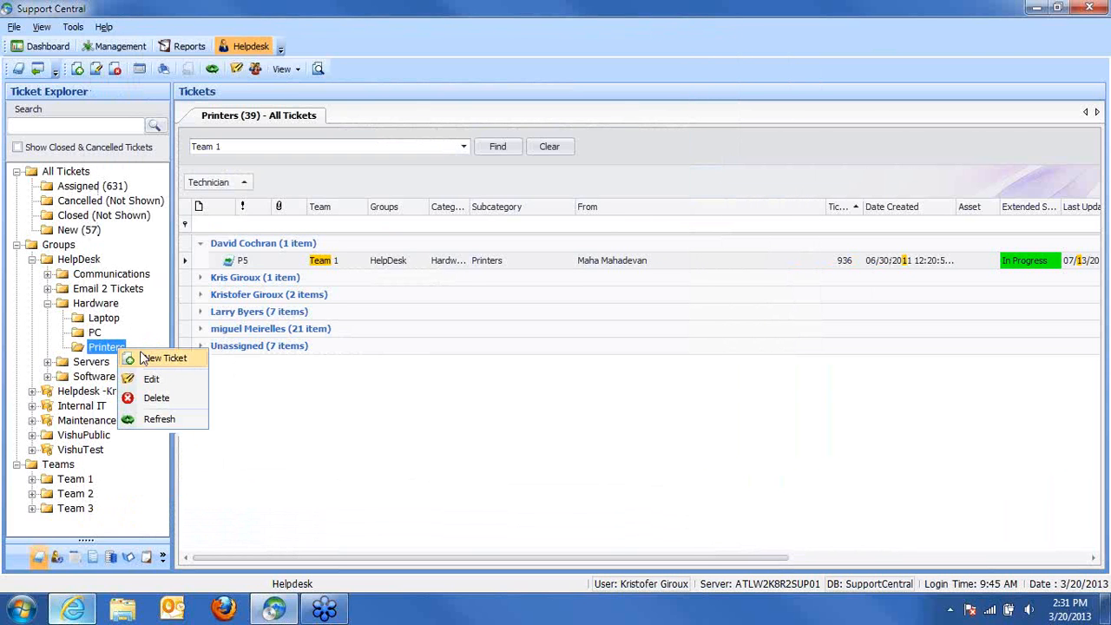
Step: Start a Printers ticket, check its Printer Location field, discard it, and enlarge the navigation list
{"action": "left_click", "coordinate": [186, 363]}
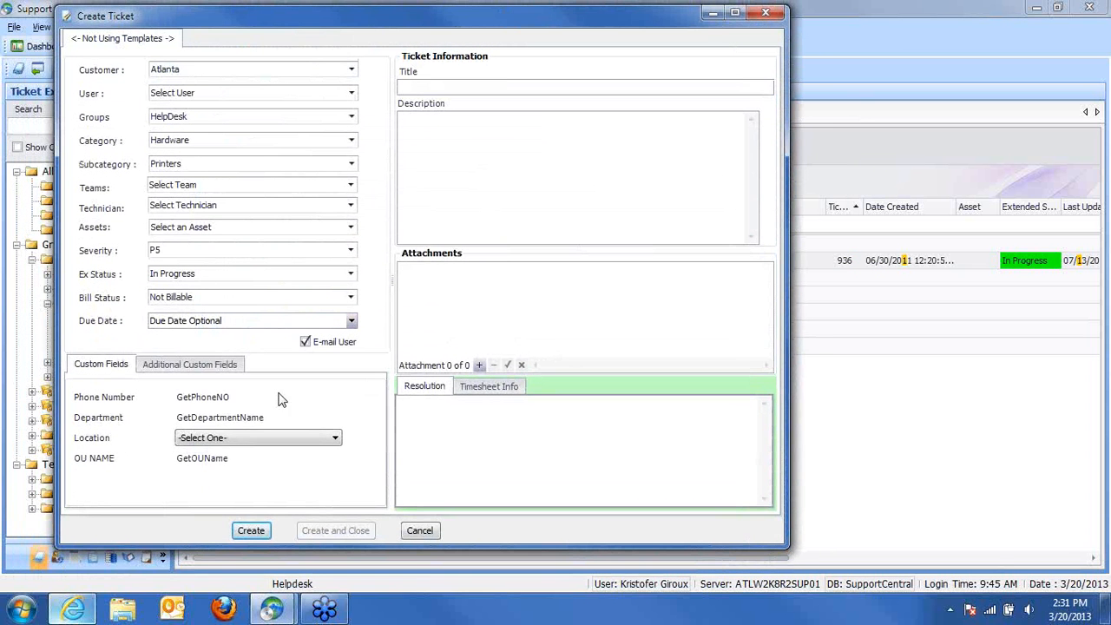
{"action": "left_click", "coordinate": [224, 365]}
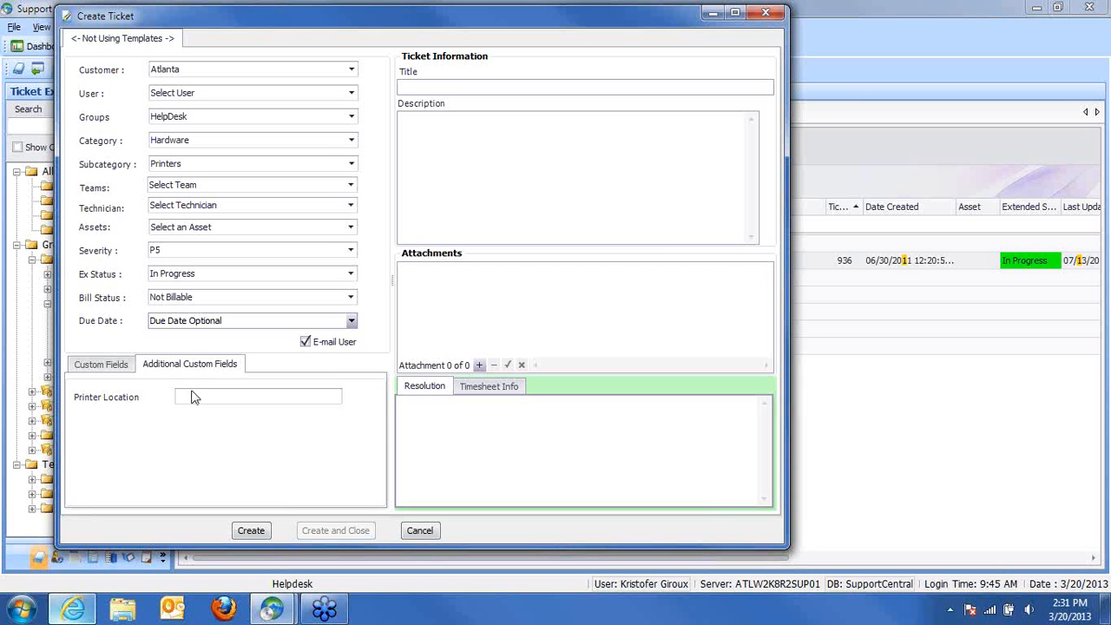
{"action": "left_click", "coordinate": [194, 396]}
{"action": "left_click", "coordinate": [422, 532]}
{"action": "left_click_drag", "start_coordinate": [83, 539], "coordinate": [106, 275]}
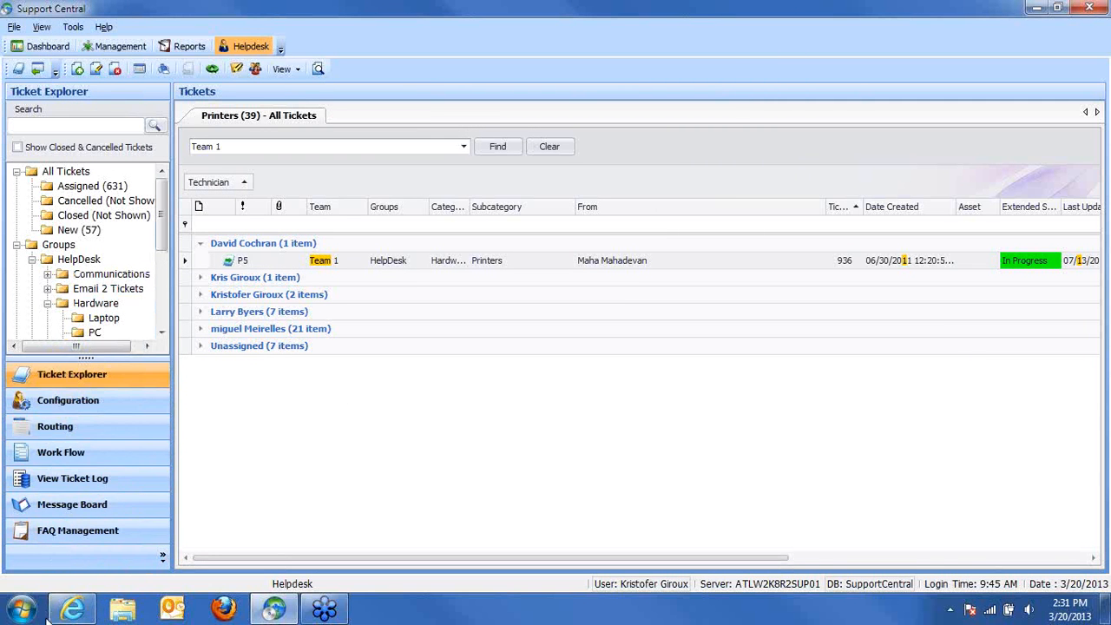
Step: In the browser, go from the user portal to the admin portal's Reports list, then return to Support Central
{"action": "left_click", "coordinate": [72, 608]}
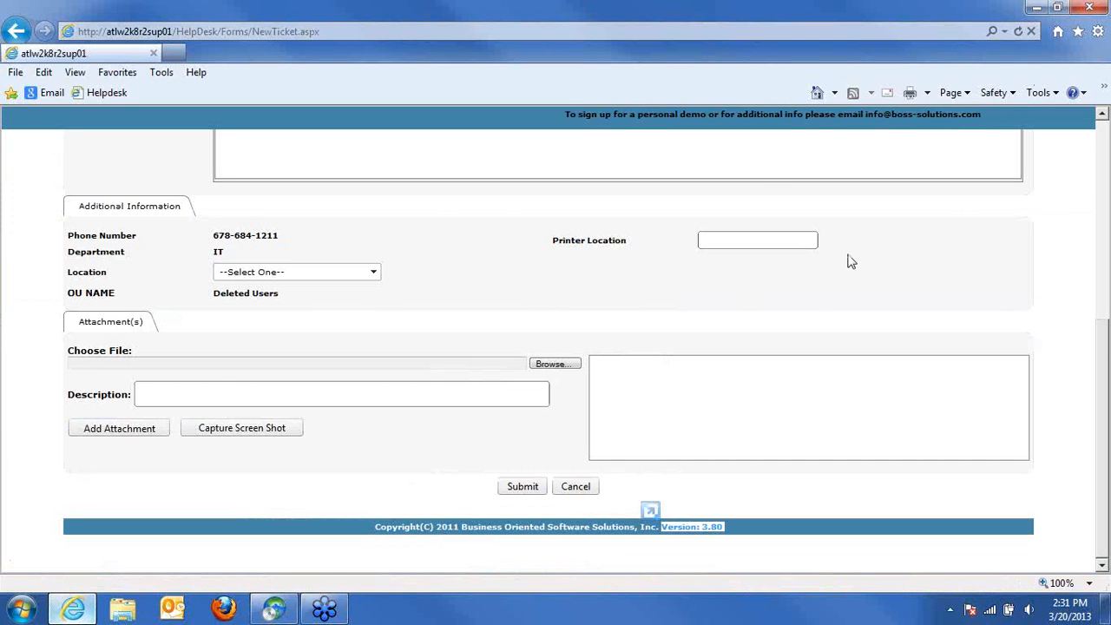
{"action": "scroll", "coordinate": [1091, 335], "scroll_direction": "up", "scroll_amount": 10}
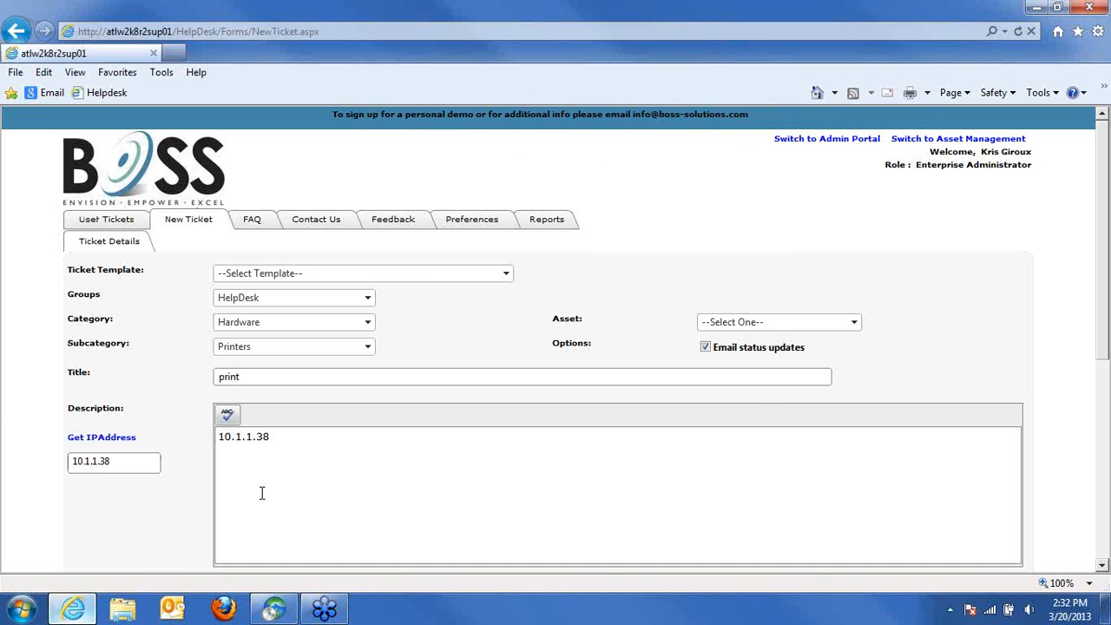
{"action": "left_click", "coordinate": [831, 143]}
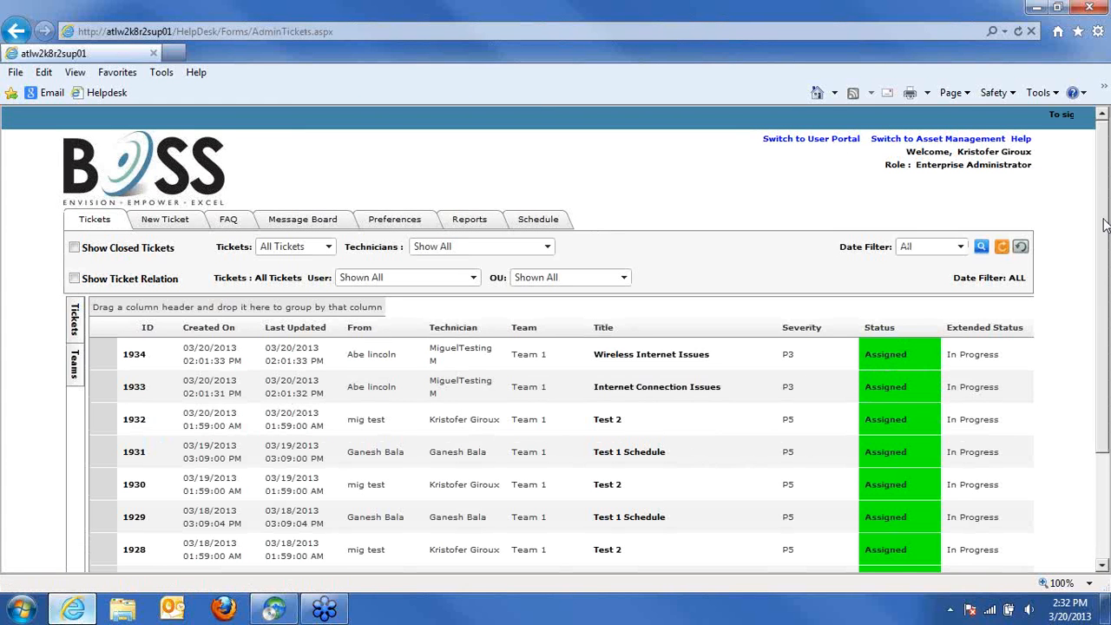
{"action": "scroll", "coordinate": [1104, 224], "scroll_direction": "down", "scroll_amount": 2}
{"action": "scroll", "coordinate": [905, 274], "scroll_direction": "up", "scroll_amount": 2}
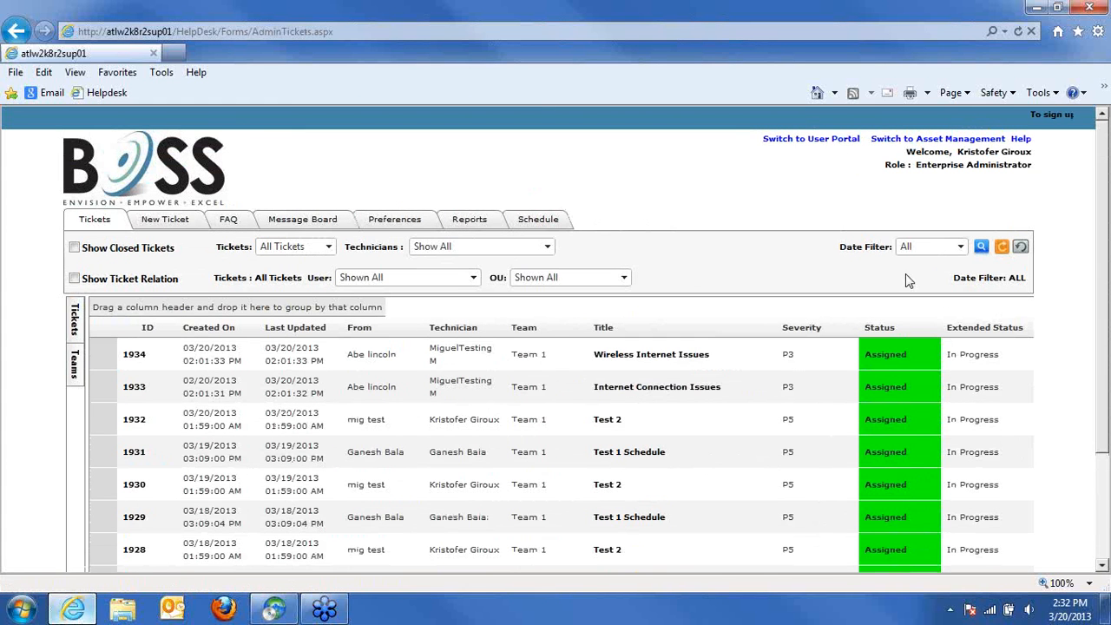
{"action": "left_click", "coordinate": [470, 227]}
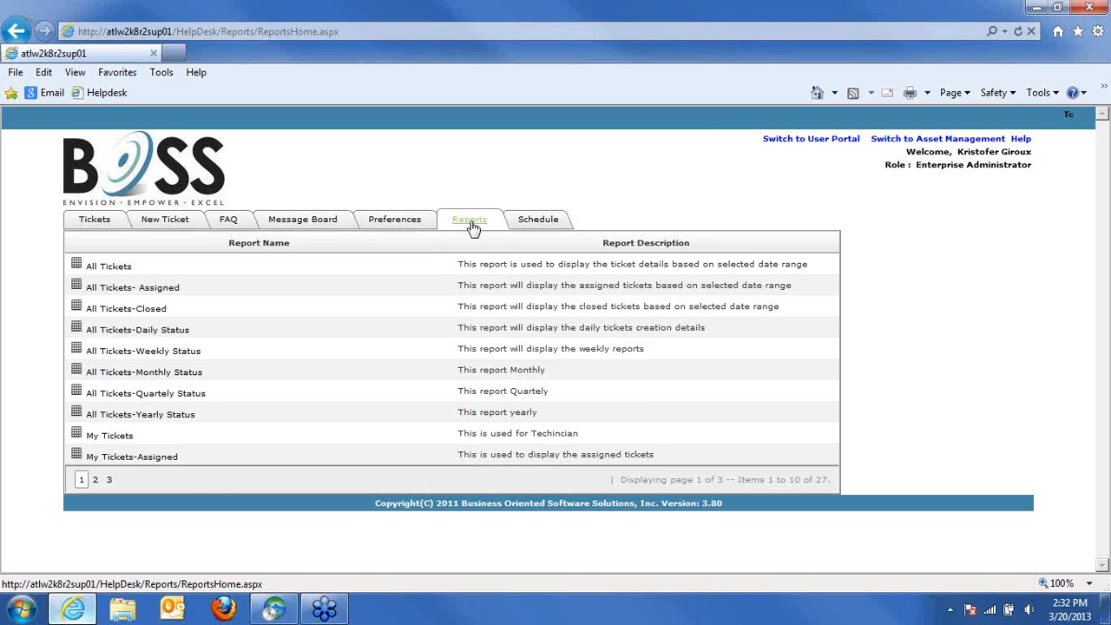
{"action": "left_click", "coordinate": [274, 610]}
Step: Show the Report Manager's report categories in Support Central, then return to the browser's admin Reports list
{"action": "left_click", "coordinate": [184, 46]}
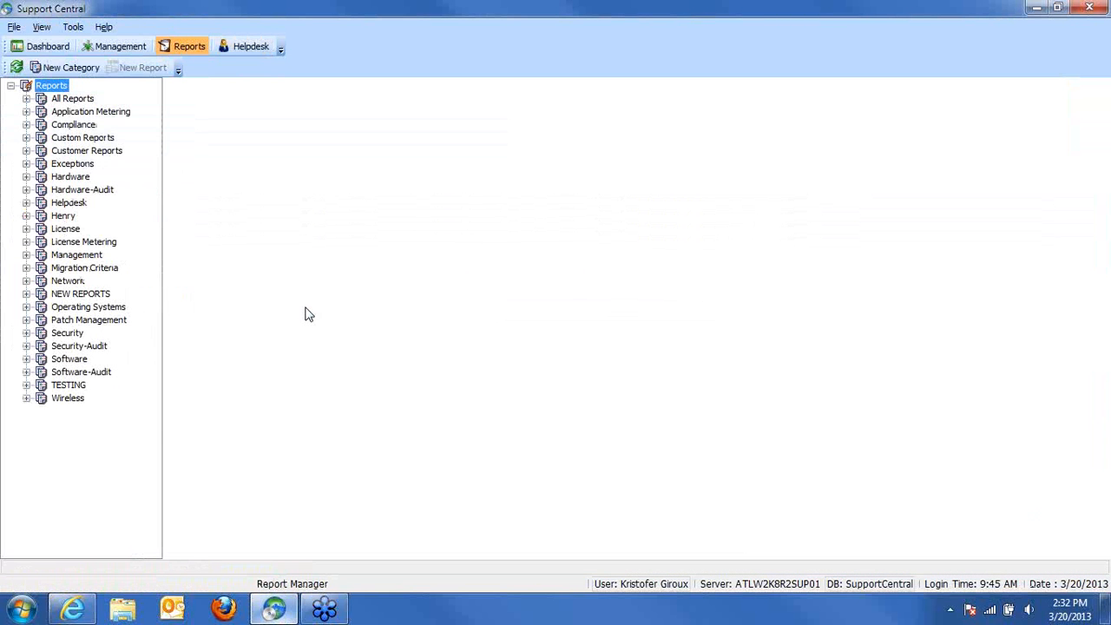
{"action": "left_click", "coordinate": [73, 609]}
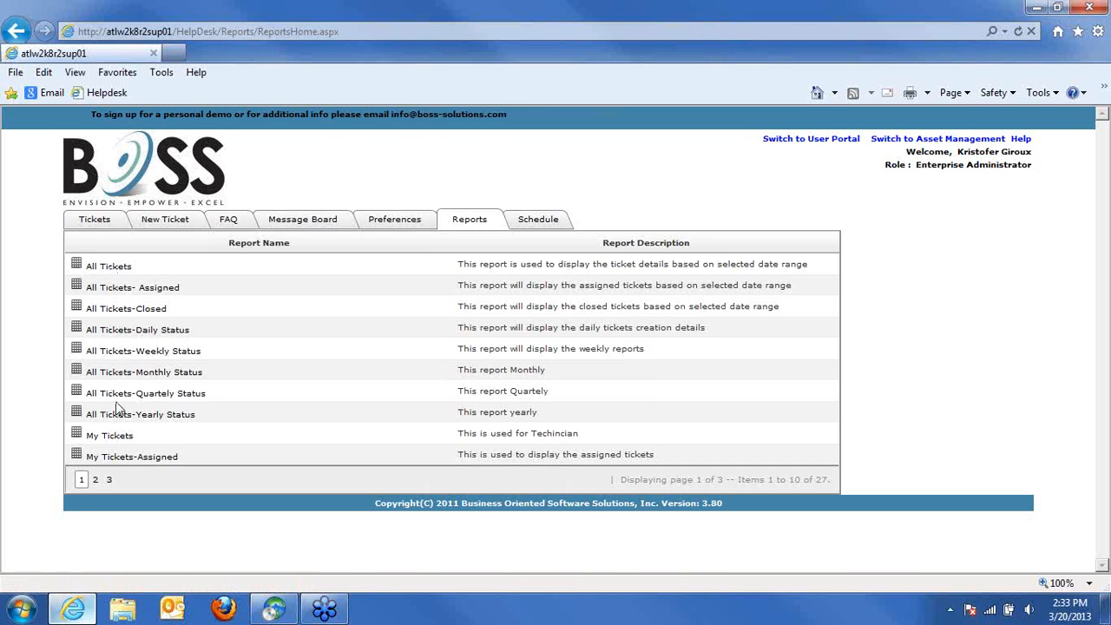
Step: Run the All Tickets report with the date filter set to Last Month
{"action": "left_click", "coordinate": [107, 267]}
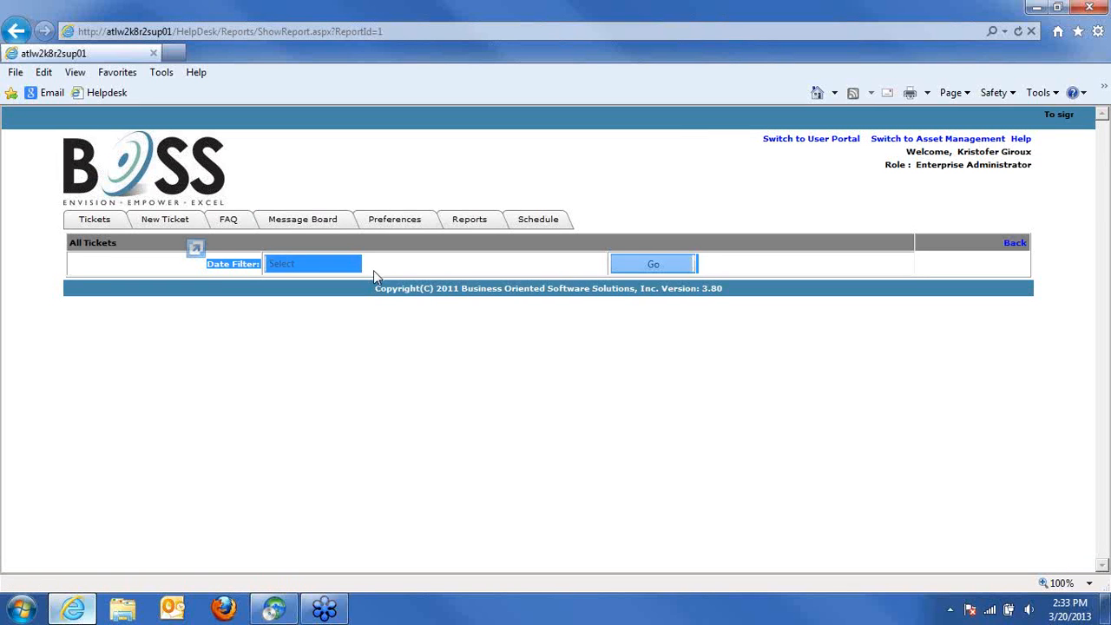
{"action": "left_click", "coordinate": [356, 269]}
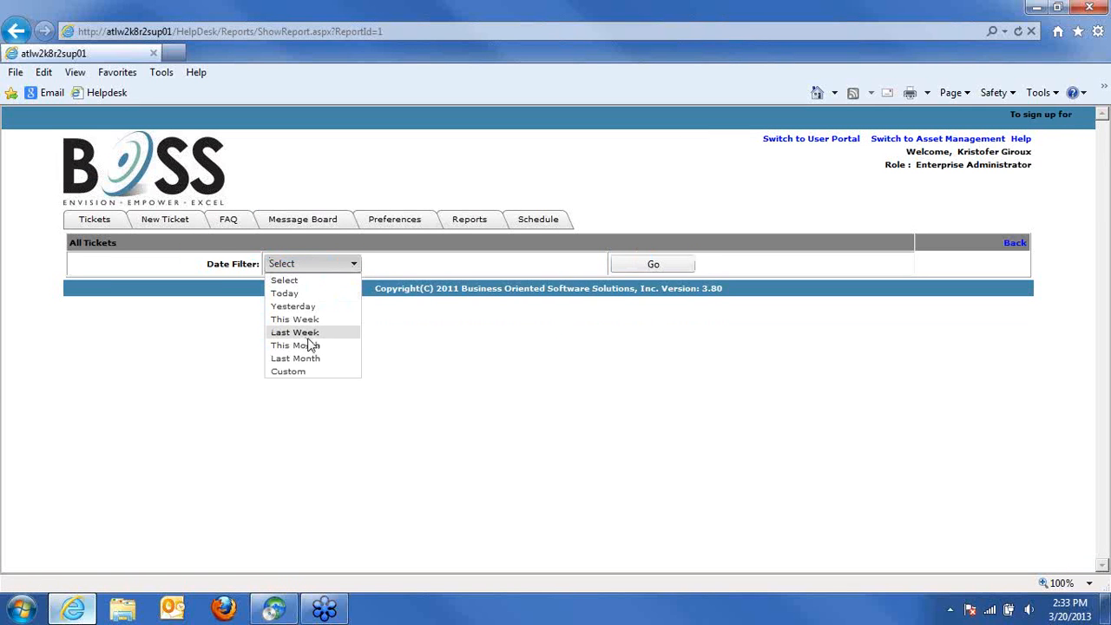
{"action": "left_click", "coordinate": [304, 358]}
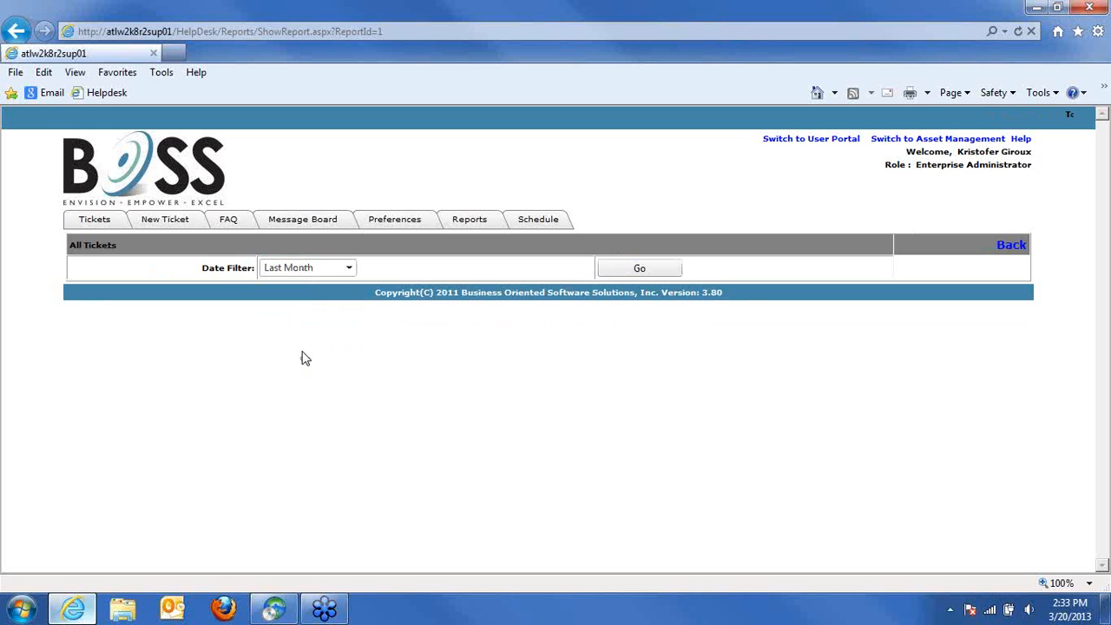
{"action": "left_click", "coordinate": [622, 269]}
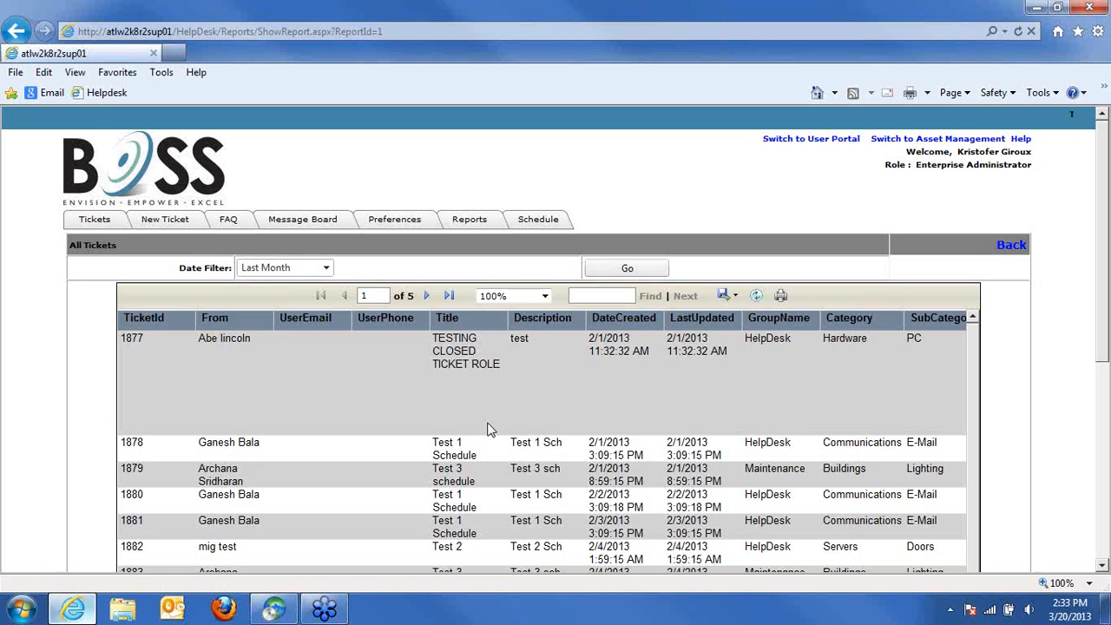
Step: Scroll through the report results, then go back to Reports and open the Schedule page
{"action": "left_click_drag", "start_coordinate": [1103, 289], "coordinate": [1103, 364]}
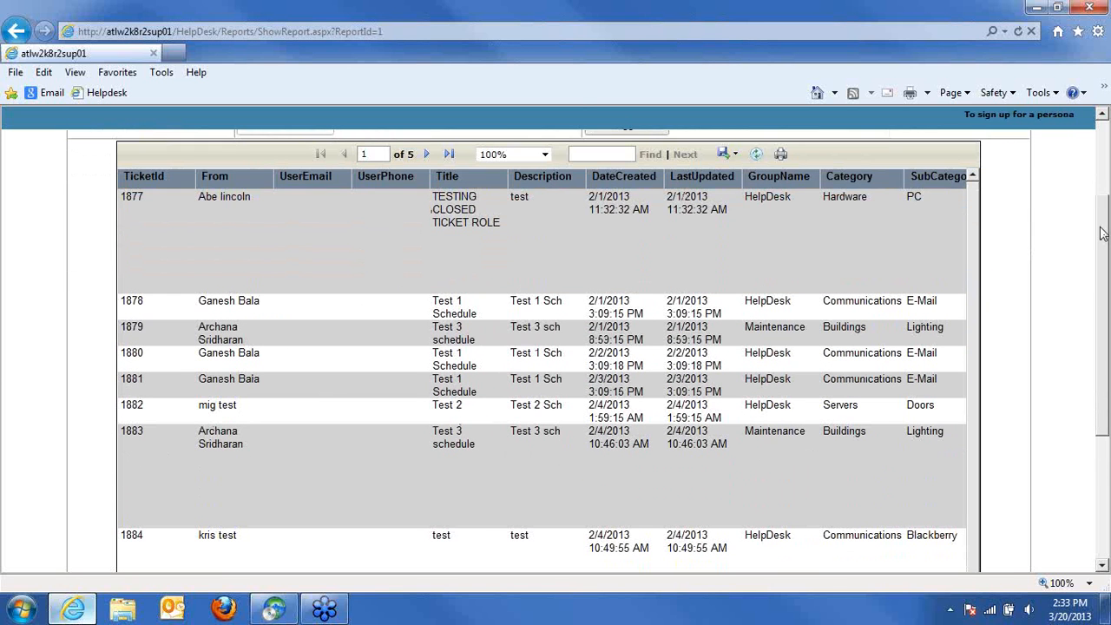
{"action": "left_click_drag", "start_coordinate": [1102, 233], "coordinate": [1098, 196]}
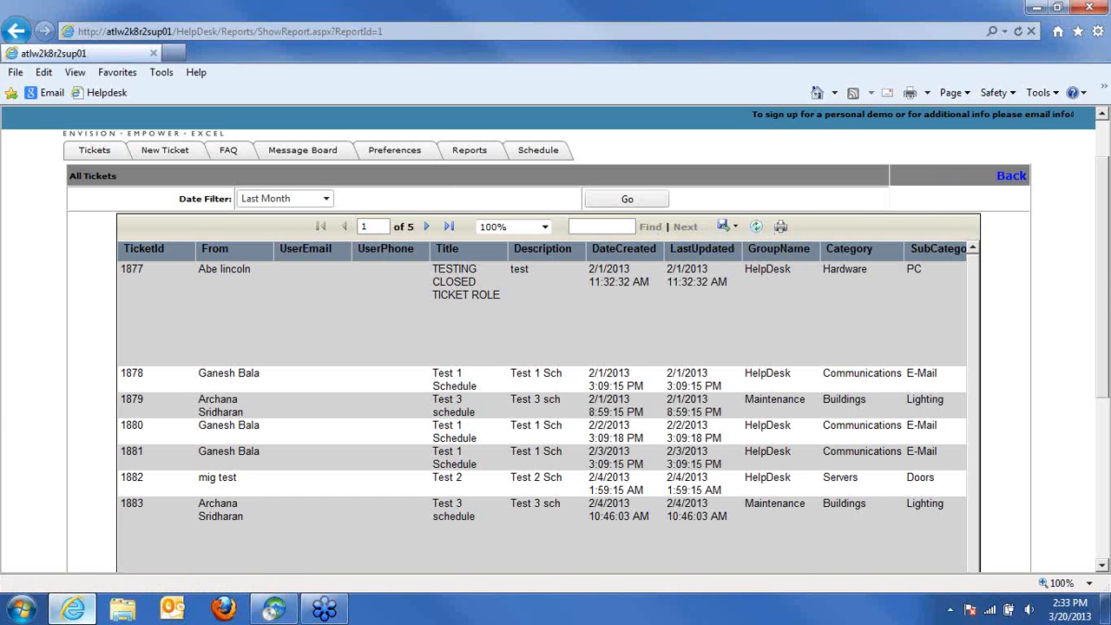
{"action": "scroll", "coordinate": [1108, 280], "scroll_direction": "up", "scroll_amount": 2}
{"action": "left_click", "coordinate": [470, 217]}
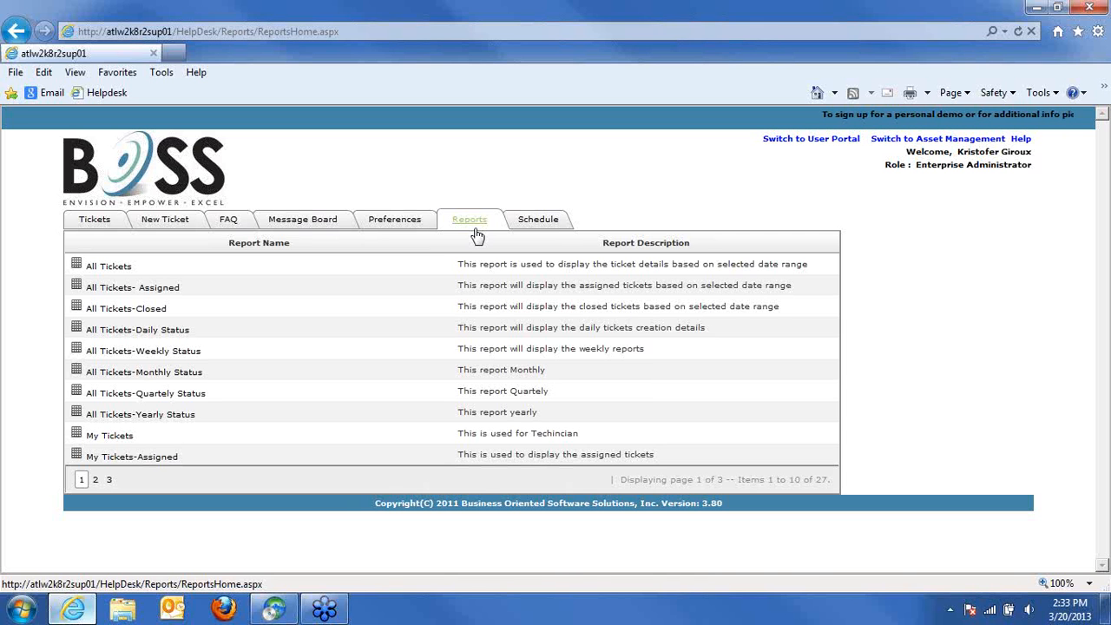
{"action": "left_click", "coordinate": [527, 224]}
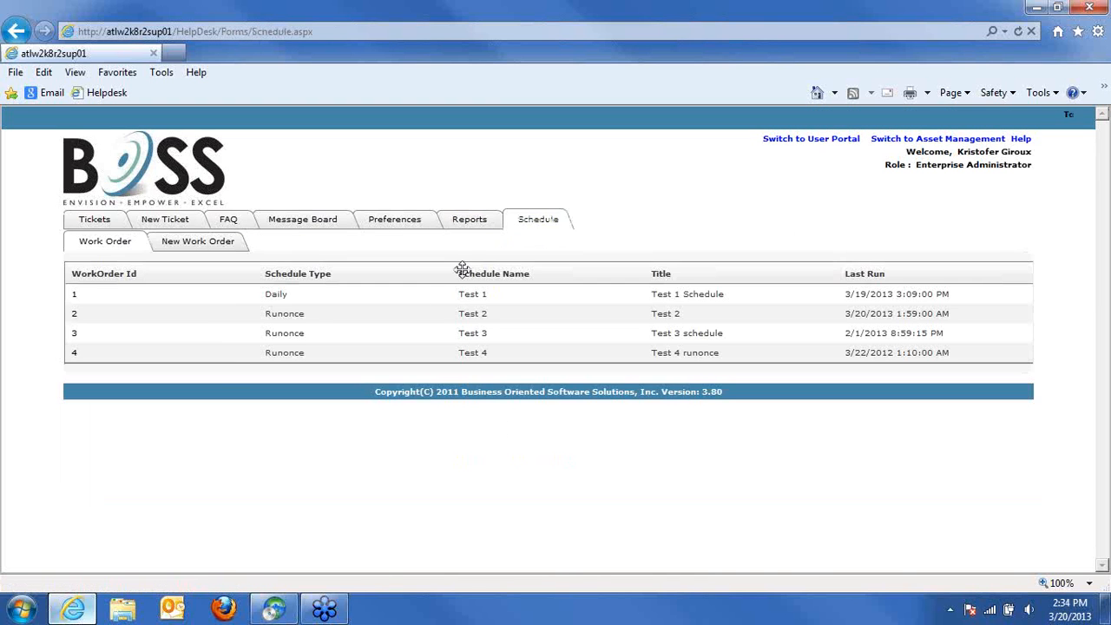
Step: Start a new work order repeating monthly in January, April, July and October, by weekday of the month
{"action": "left_click", "coordinate": [202, 243]}
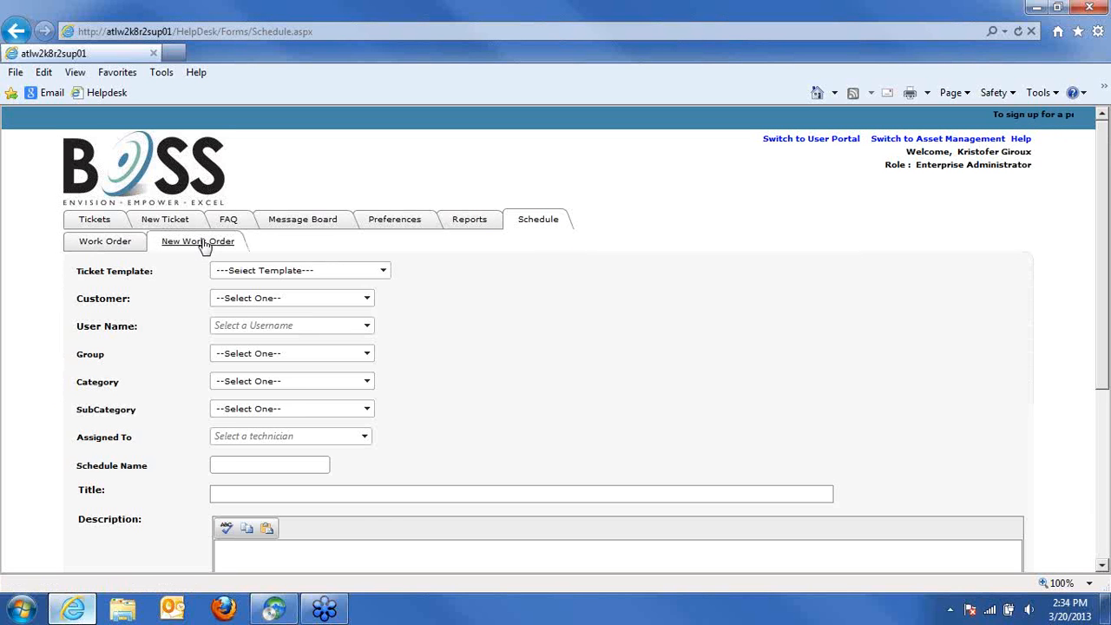
{"action": "left_click_drag", "start_coordinate": [1099, 266], "coordinate": [1106, 311]}
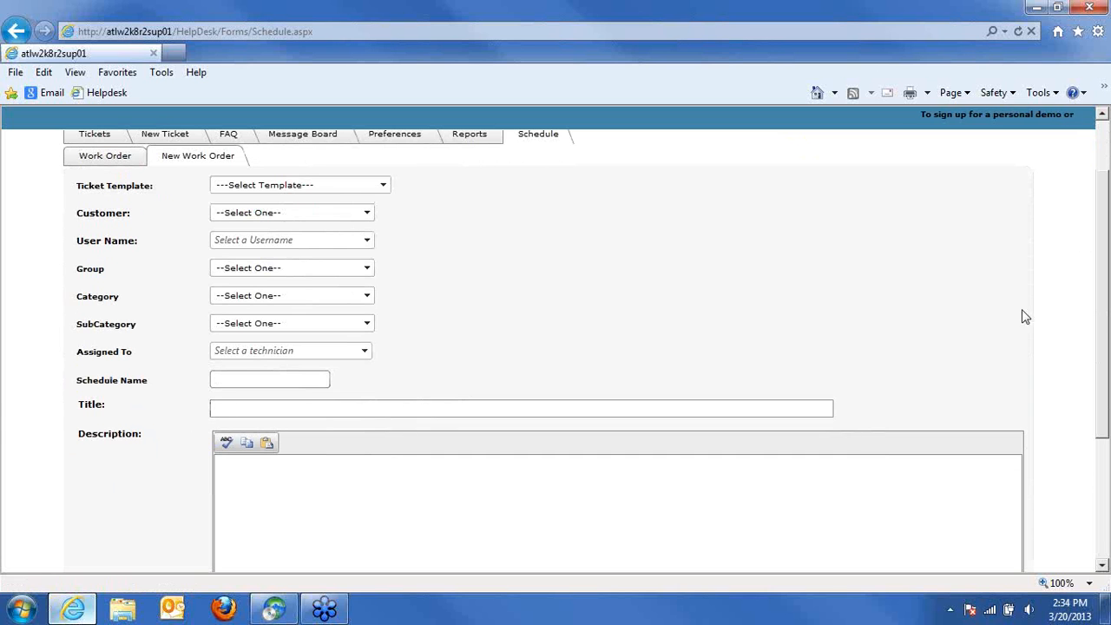
{"action": "left_click_drag", "start_coordinate": [1106, 323], "coordinate": [1106, 414]}
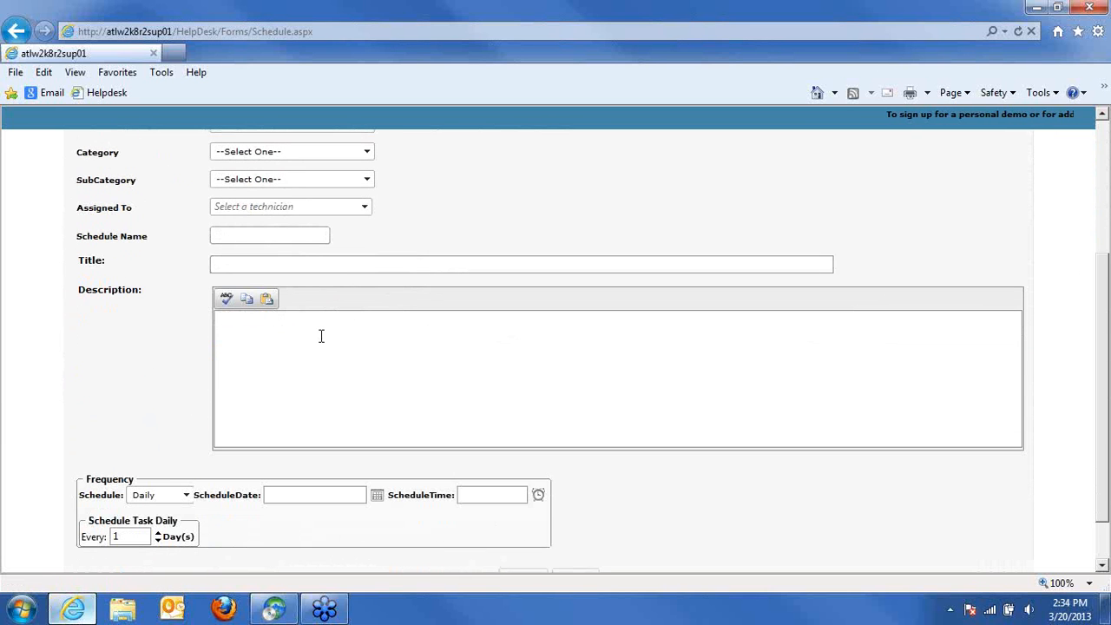
{"action": "left_click", "coordinate": [186, 496]}
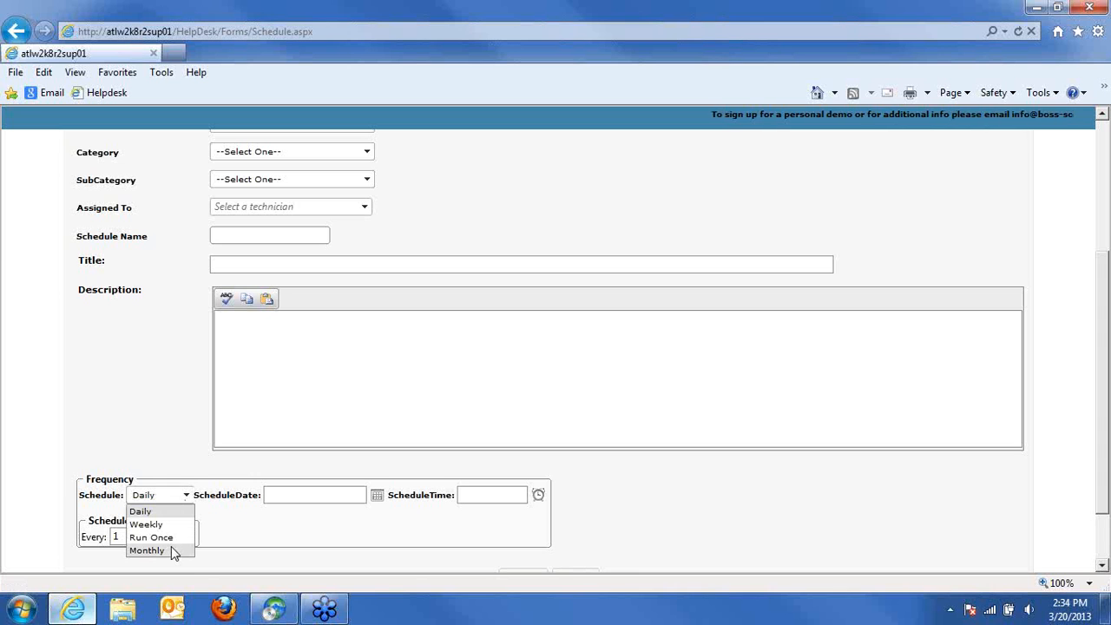
{"action": "left_click", "coordinate": [171, 548]}
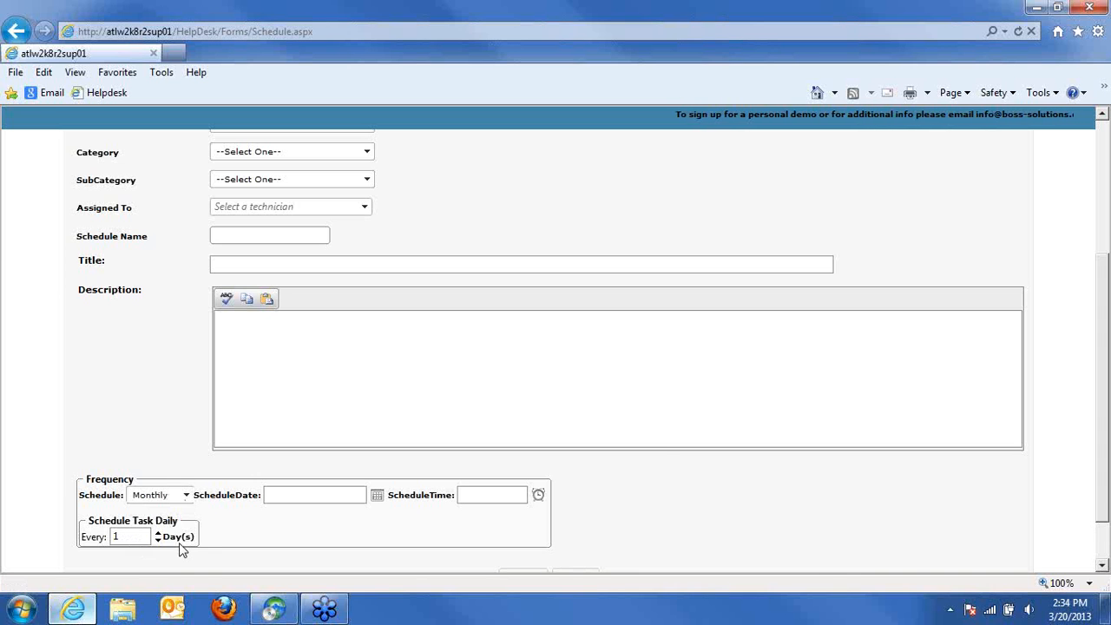
{"action": "scroll", "coordinate": [1100, 377], "scroll_direction": "down", "scroll_amount": 2}
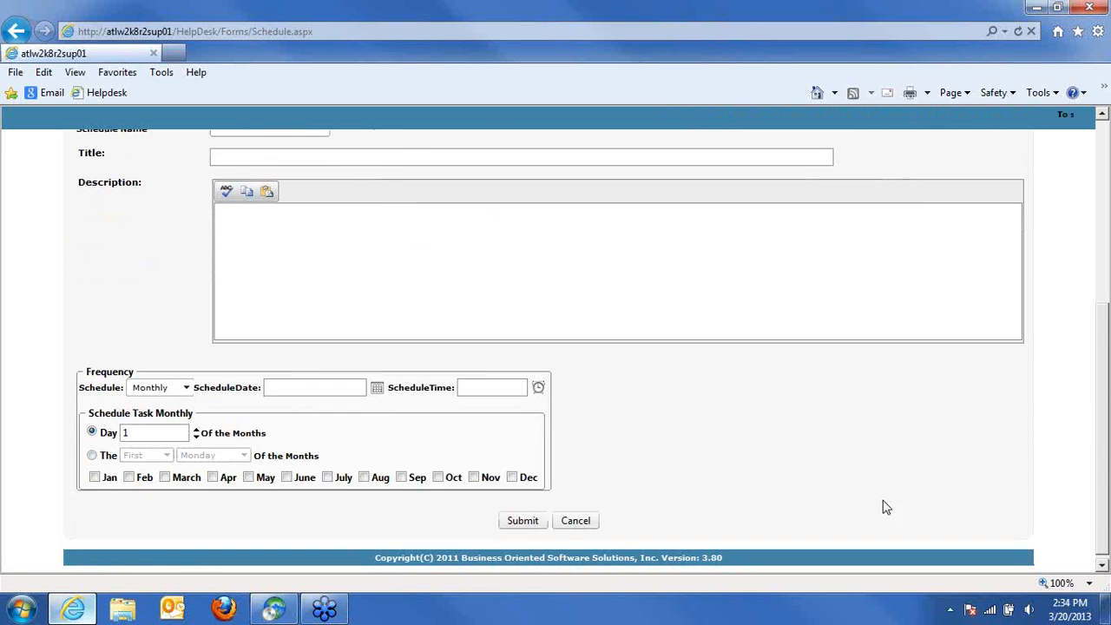
{"action": "left_click", "coordinate": [97, 479]}
{"action": "left_click", "coordinate": [218, 483]}
{"action": "left_click", "coordinate": [339, 483]}
{"action": "left_click", "coordinate": [438, 479]}
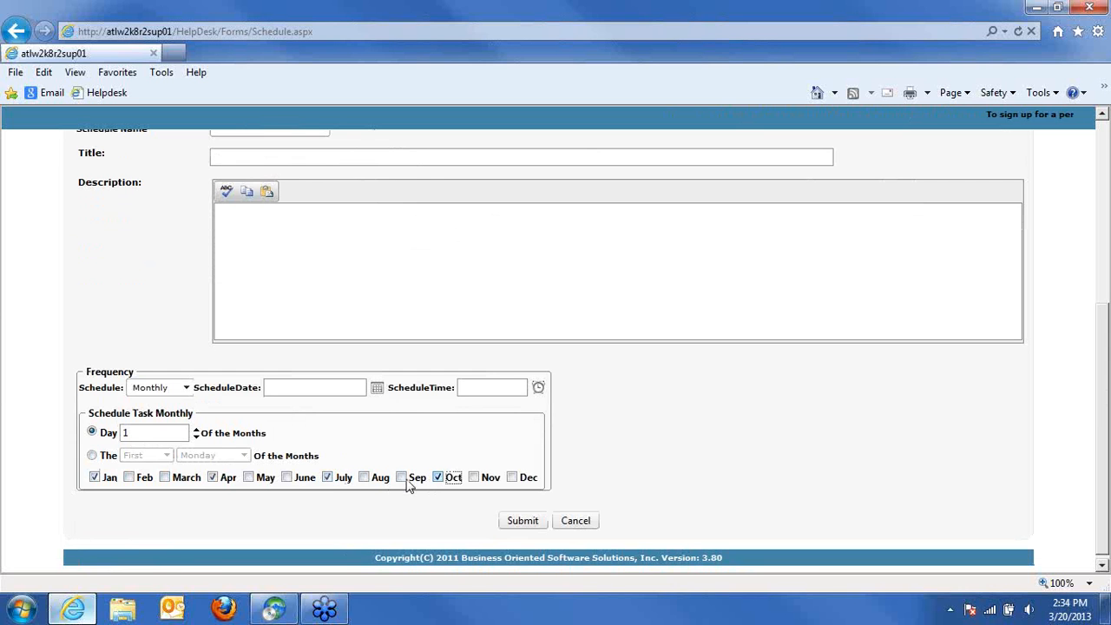
{"action": "left_click", "coordinate": [92, 455]}
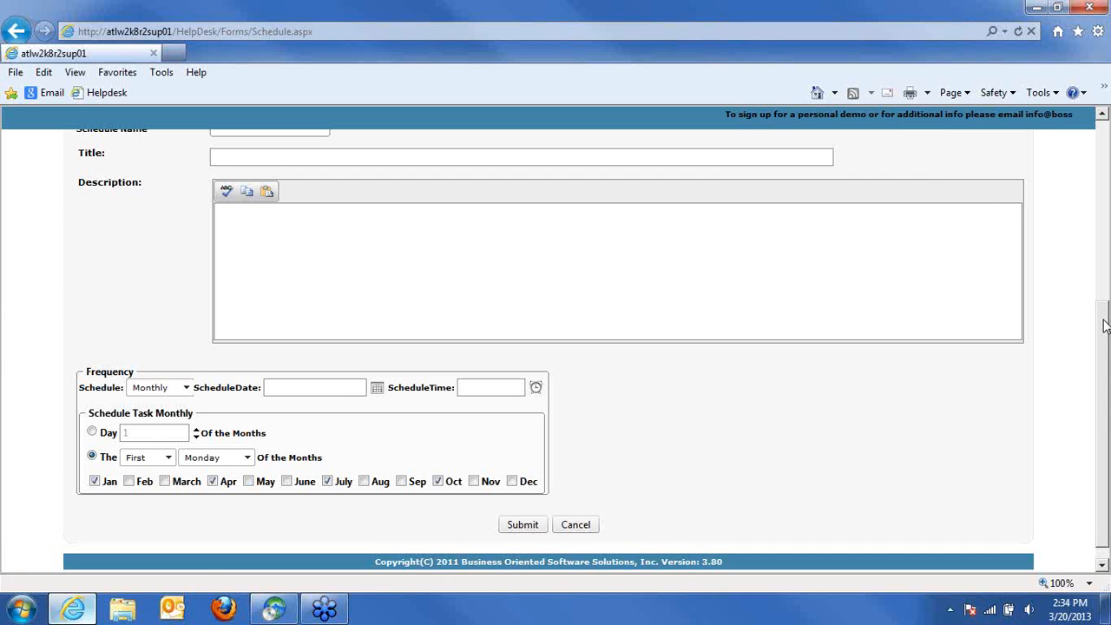
Step: Show the list of existing work orders, then bring Support Central back to the front
{"action": "scroll", "coordinate": [1105, 326], "scroll_direction": "up", "scroll_amount": 3}
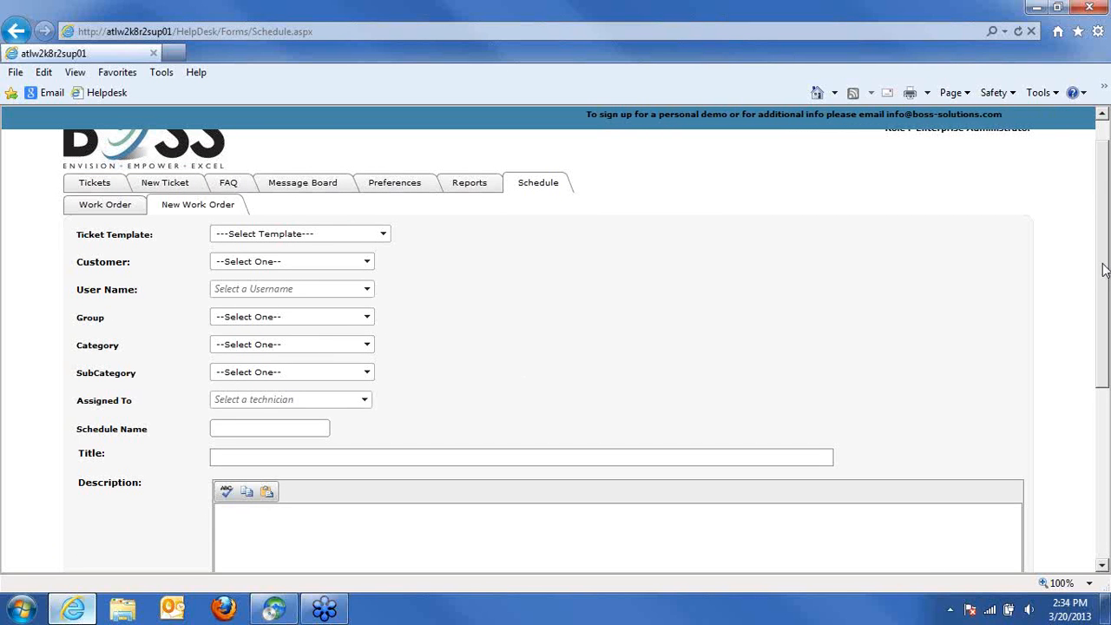
{"action": "left_click_drag", "start_coordinate": [1105, 271], "coordinate": [1105, 409]}
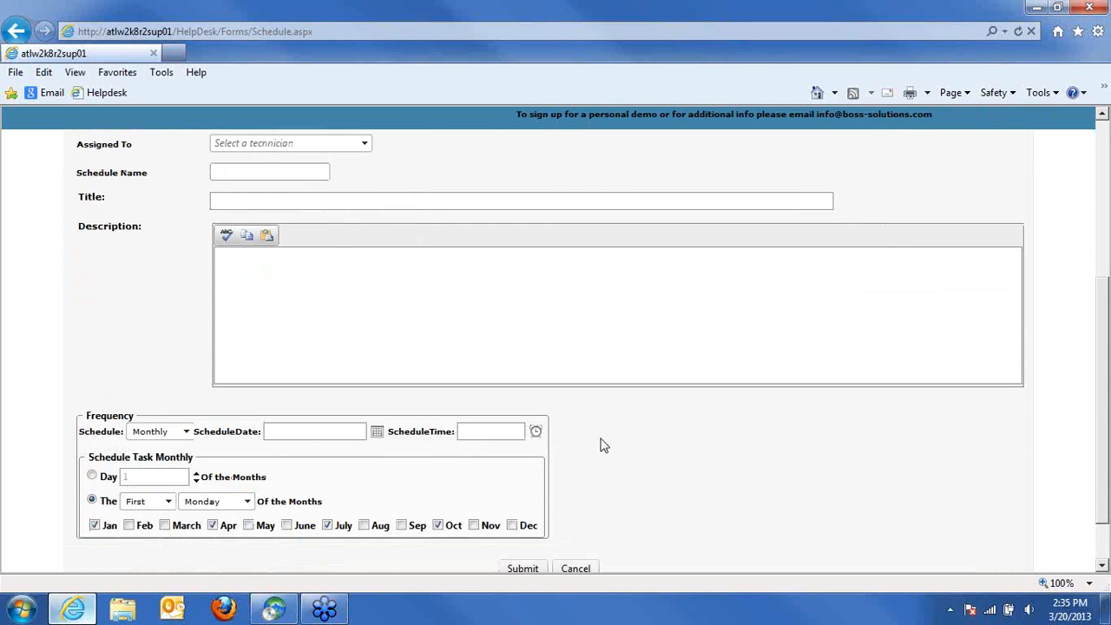
{"action": "left_click_drag", "start_coordinate": [1108, 395], "coordinate": [1105, 233]}
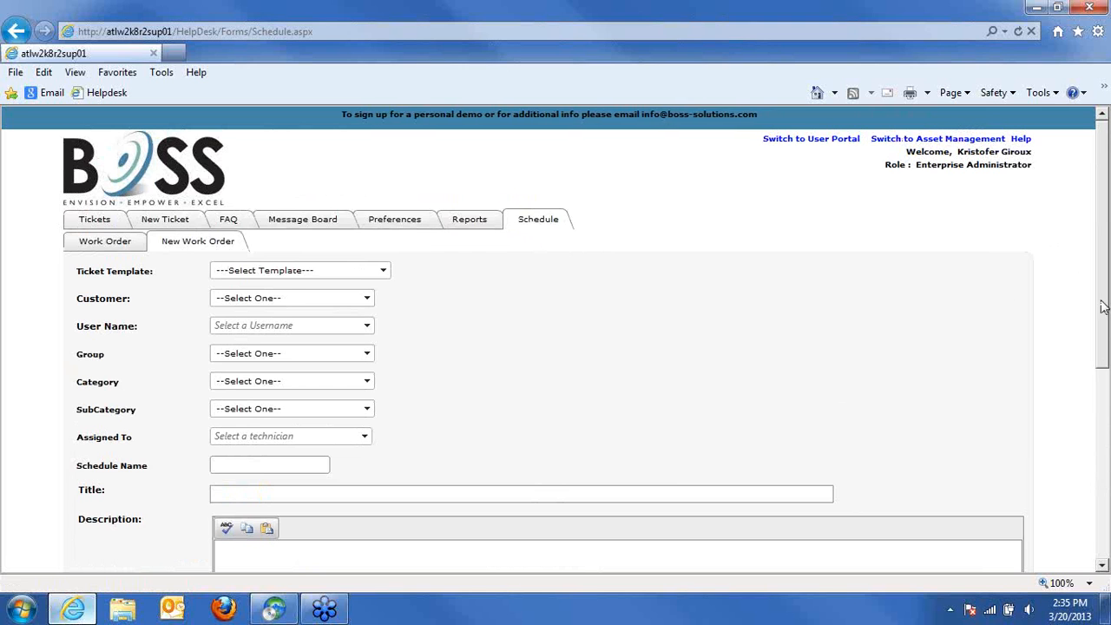
{"action": "scroll", "coordinate": [620, 397], "scroll_direction": "down", "scroll_amount": 2}
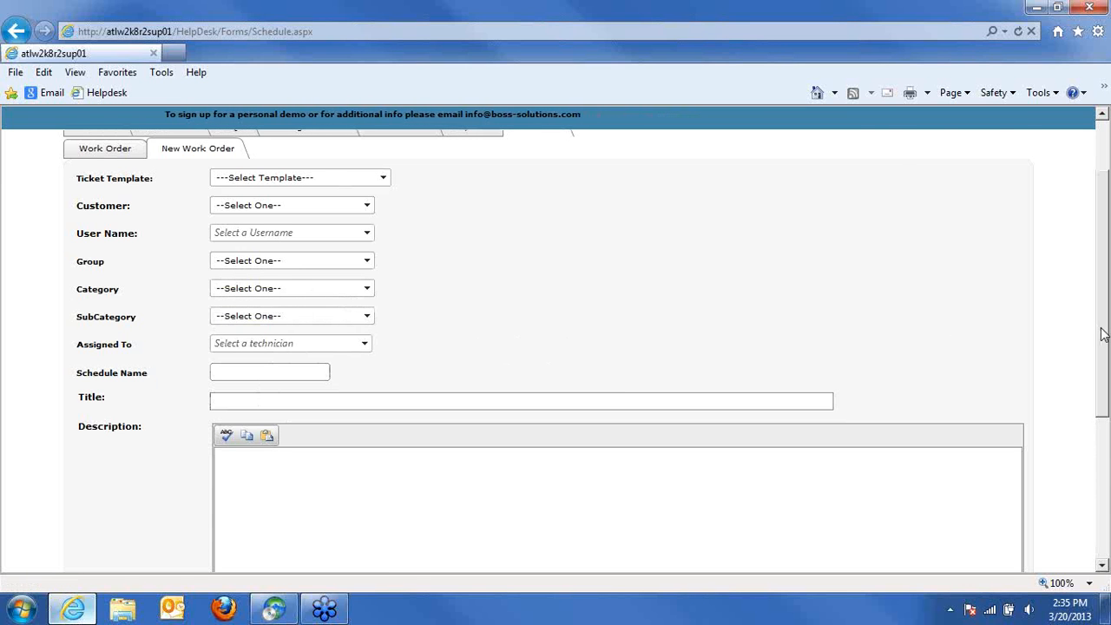
{"action": "scroll", "coordinate": [1091, 179], "scroll_direction": "up", "scroll_amount": 2}
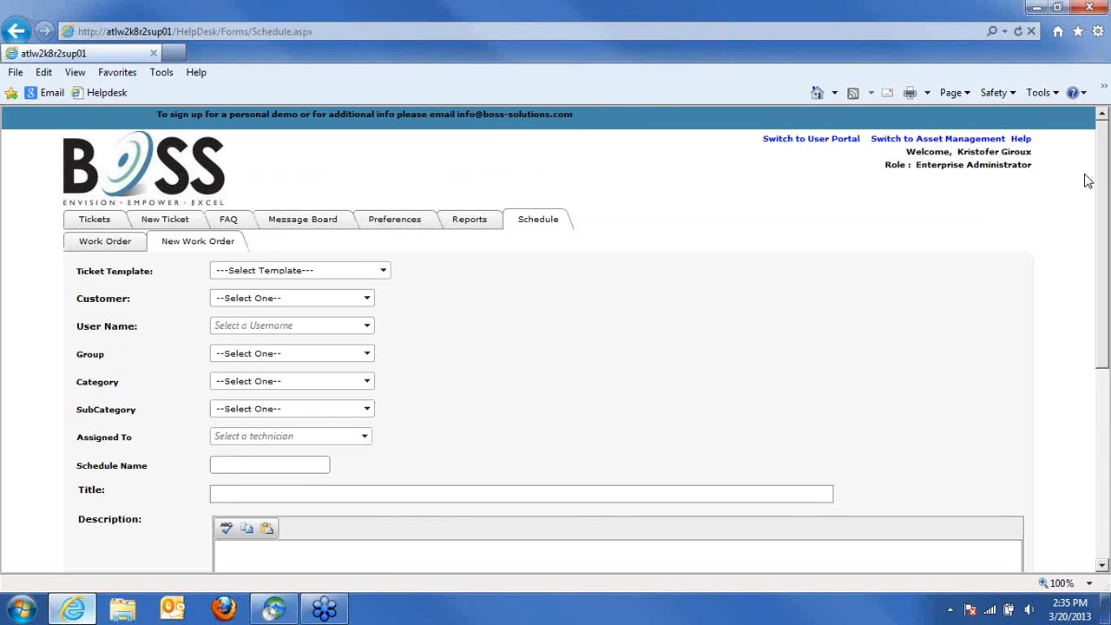
{"action": "left_click", "coordinate": [116, 248]}
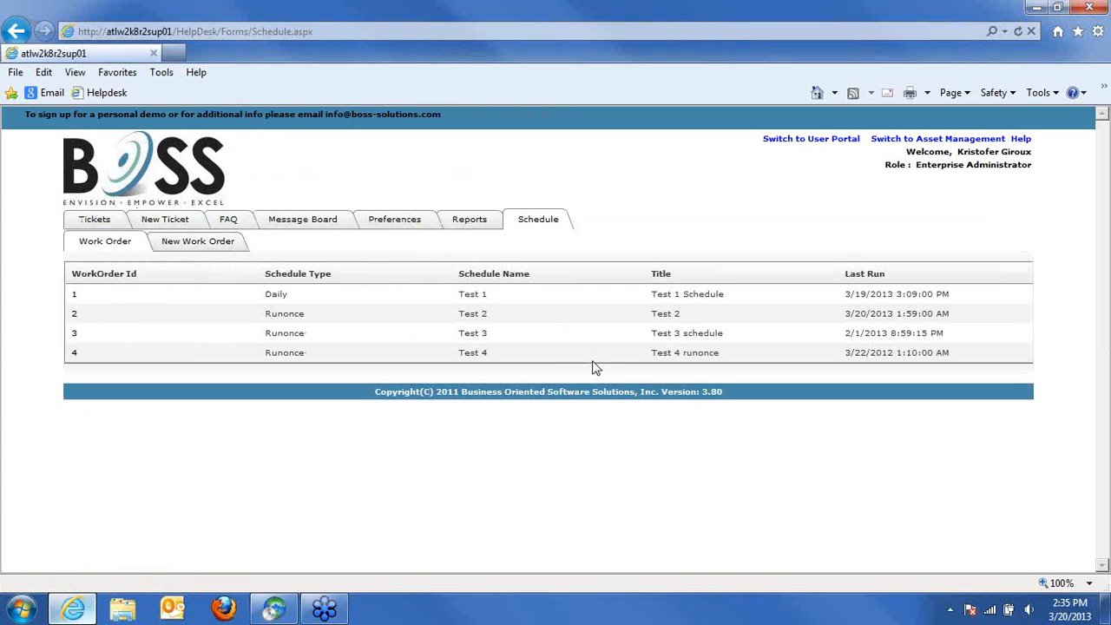
{"action": "left_click", "coordinate": [276, 611]}
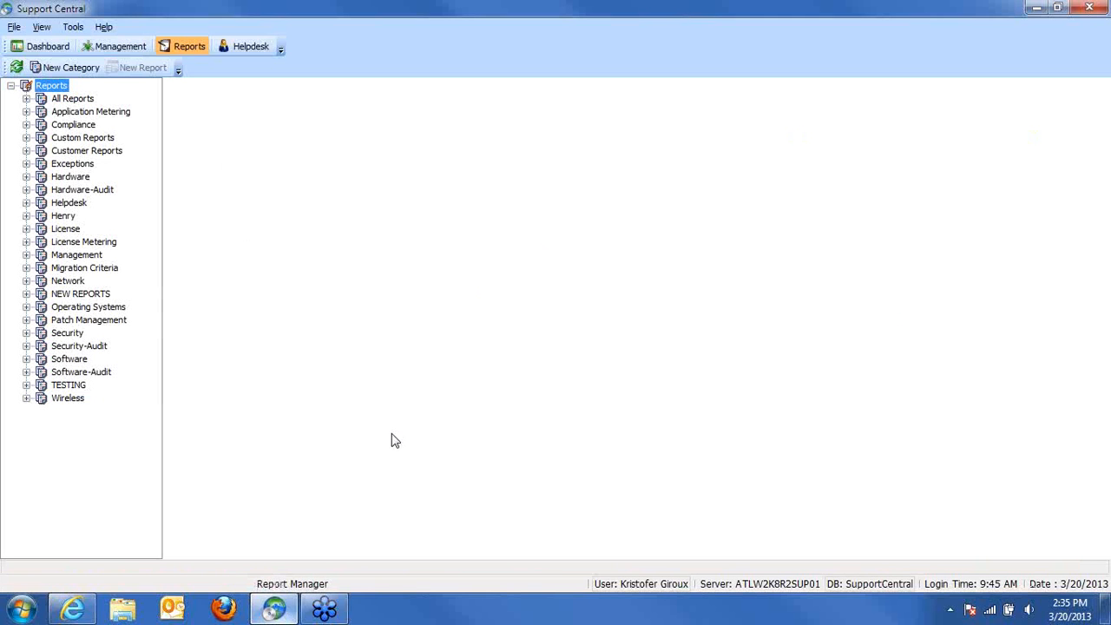
Step: Open Email2Ticket Settings for the Support mailbox and inspect its IMAP server and user name
{"action": "left_click", "coordinate": [73, 27]}
{"action": "left_click", "coordinate": [135, 101]}
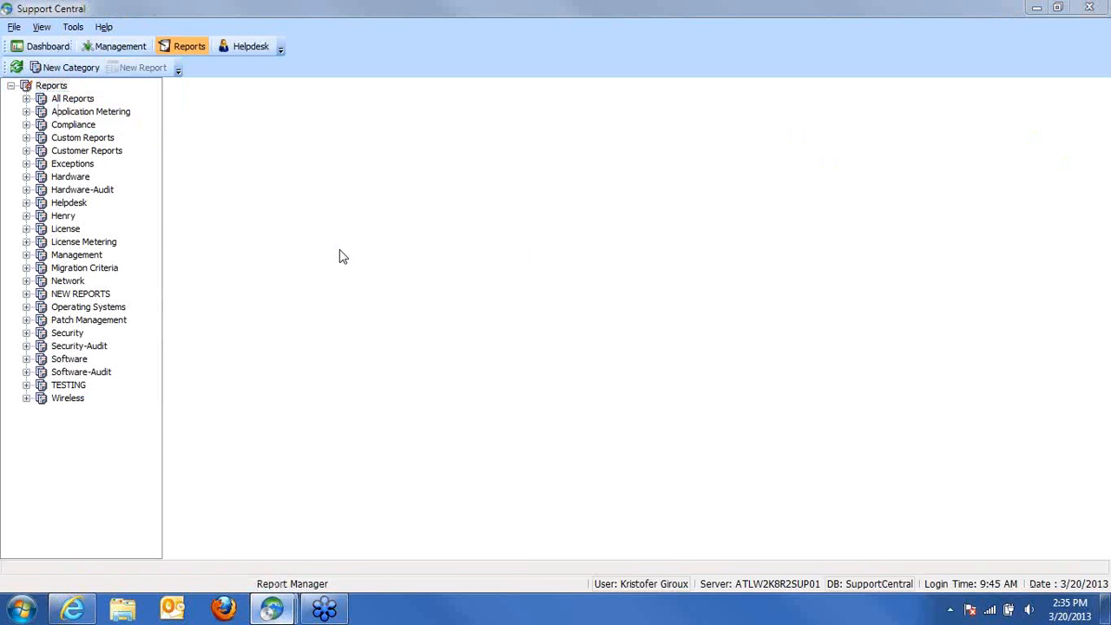
{"action": "left_click_drag", "start_coordinate": [363, 53], "coordinate": [502, 53]}
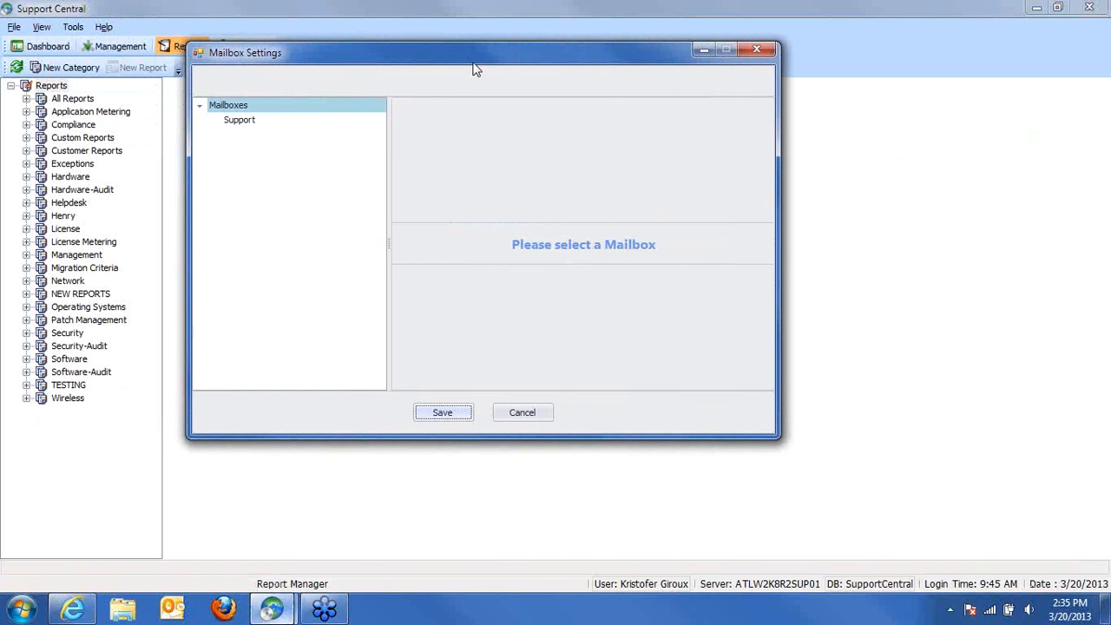
{"action": "left_click", "coordinate": [247, 121]}
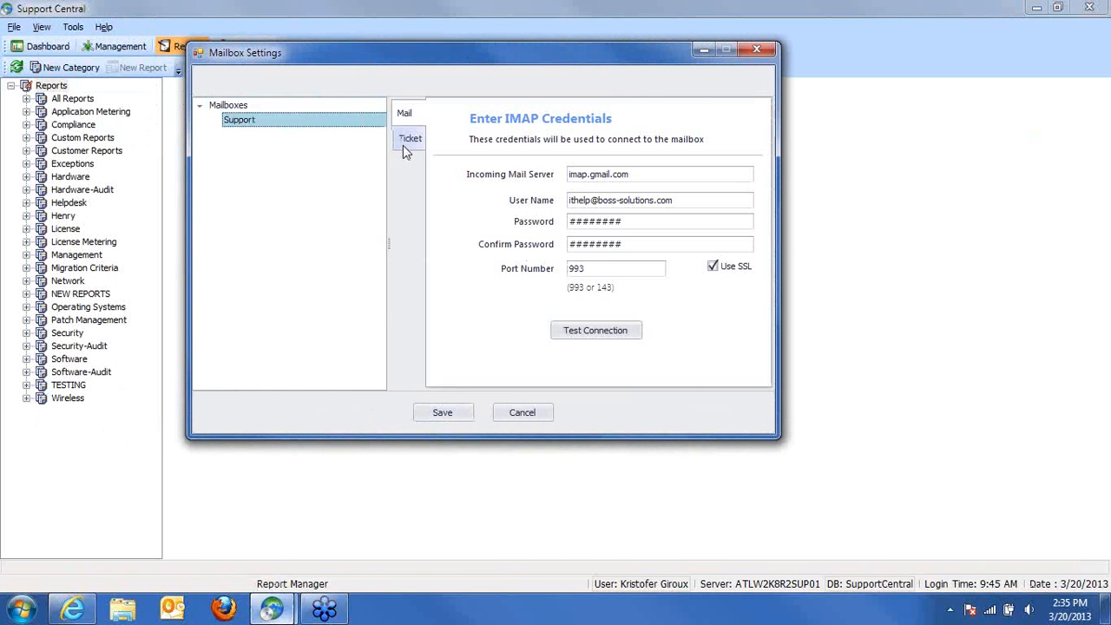
{"action": "left_click", "coordinate": [645, 174]}
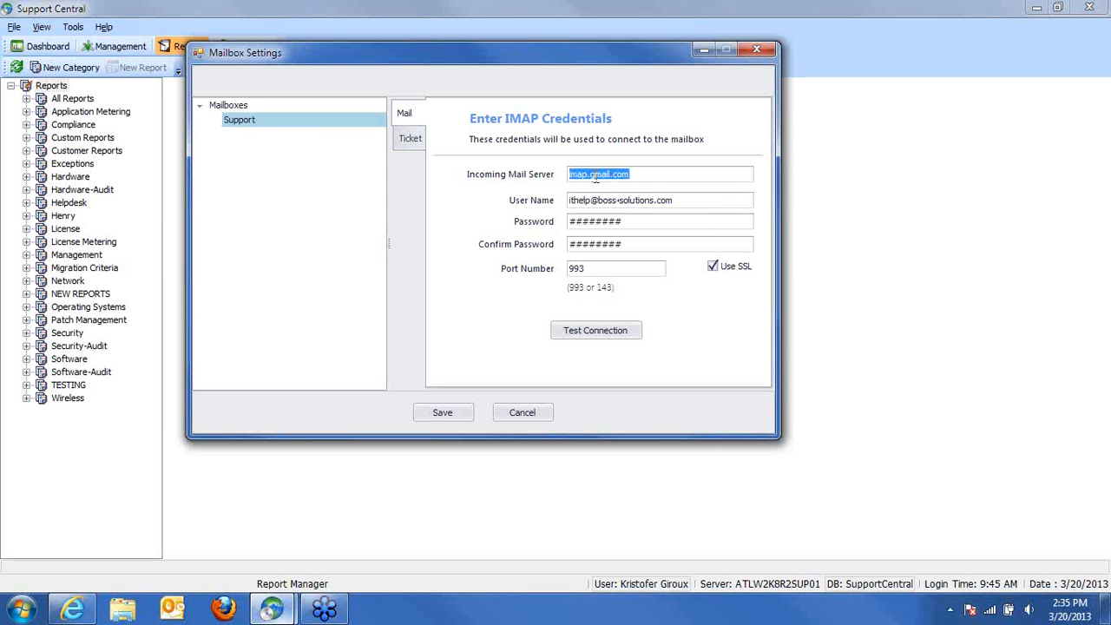
{"action": "left_click_drag", "start_coordinate": [691, 200], "coordinate": [533, 216]}
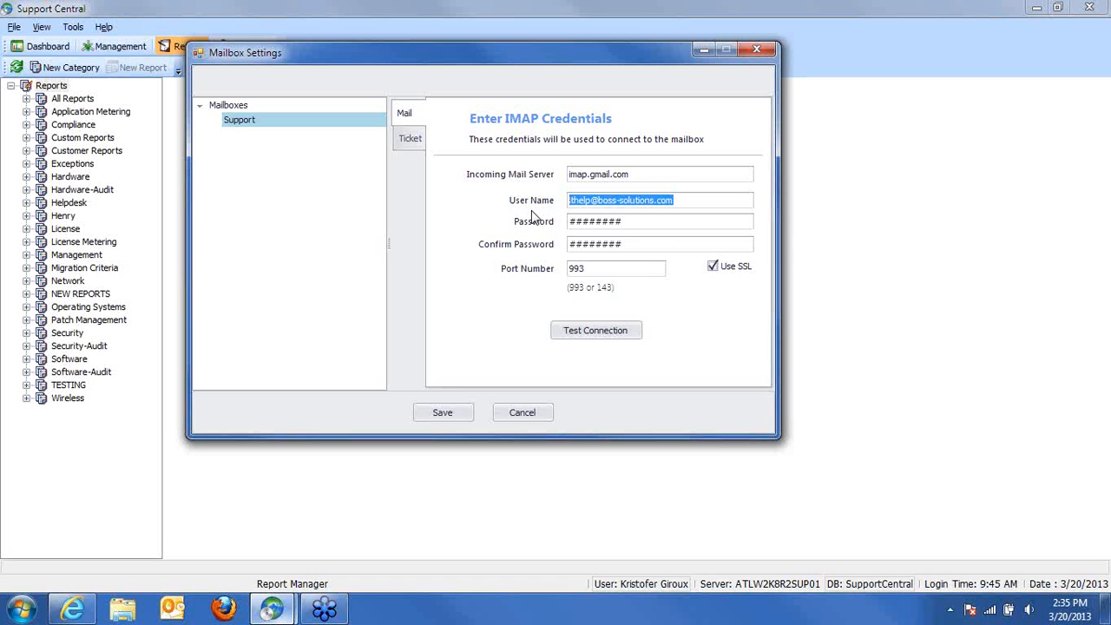
Step: Check the mailbox's ticket defaults, then review its password fields and port 993
{"action": "left_click", "coordinate": [410, 141]}
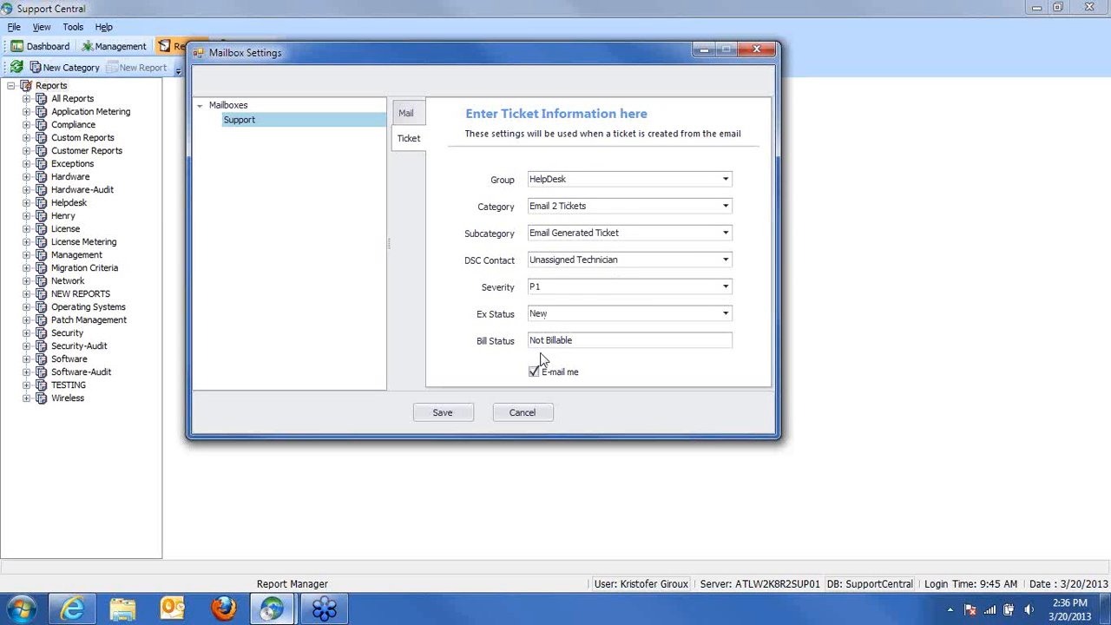
{"action": "left_click", "coordinate": [406, 112]}
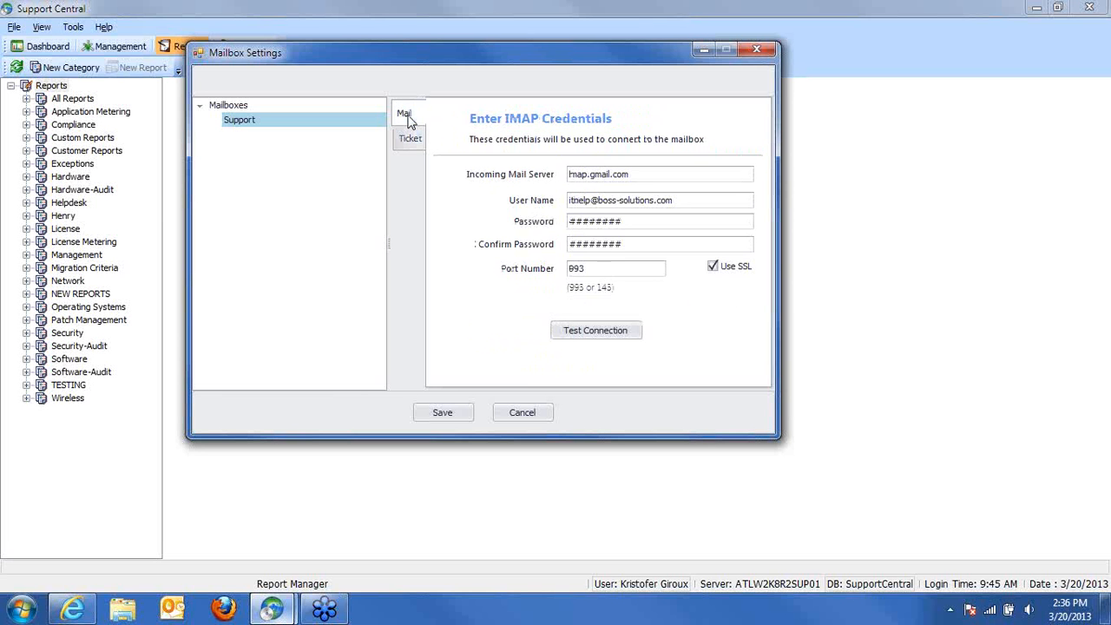
{"action": "double_click", "coordinate": [626, 222]}
{"action": "double_click", "coordinate": [626, 244]}
{"action": "double_click", "coordinate": [606, 270]}
Step: Cancel the mailbox settings and expand the Unassigned and 21-ticket technician groups in Helpdesk
{"action": "left_click", "coordinate": [757, 52]}
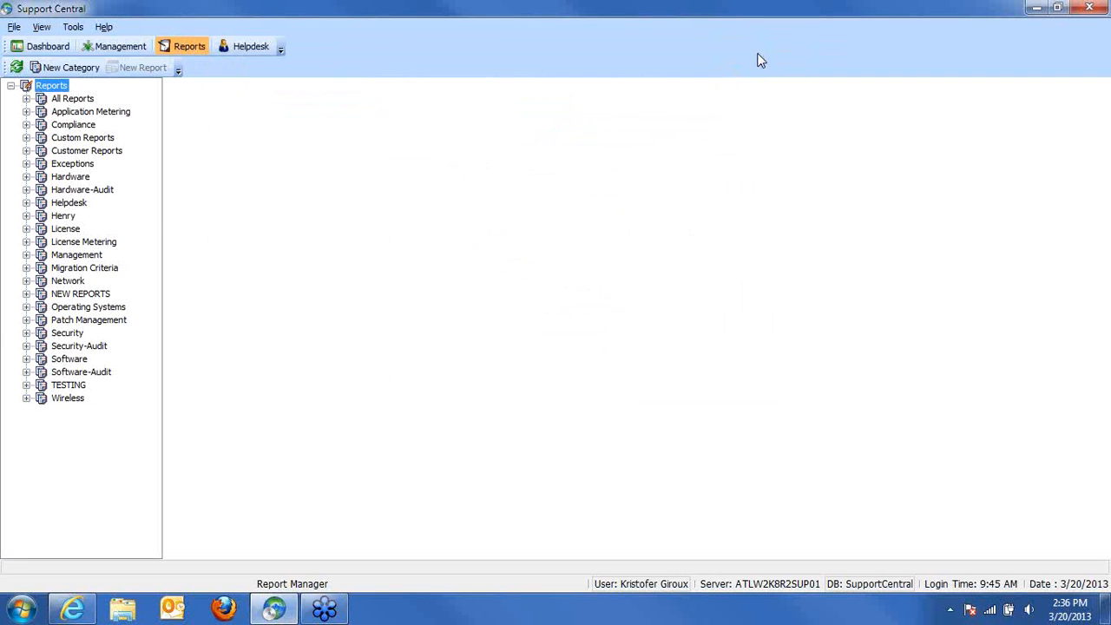
{"action": "left_click", "coordinate": [234, 51]}
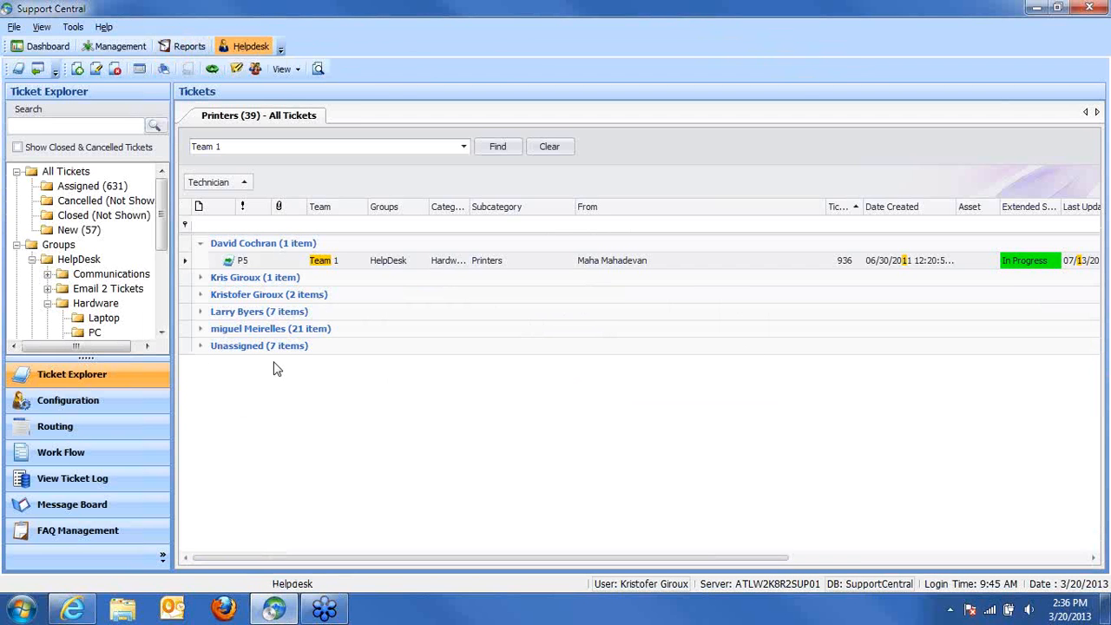
{"action": "left_click", "coordinate": [200, 346]}
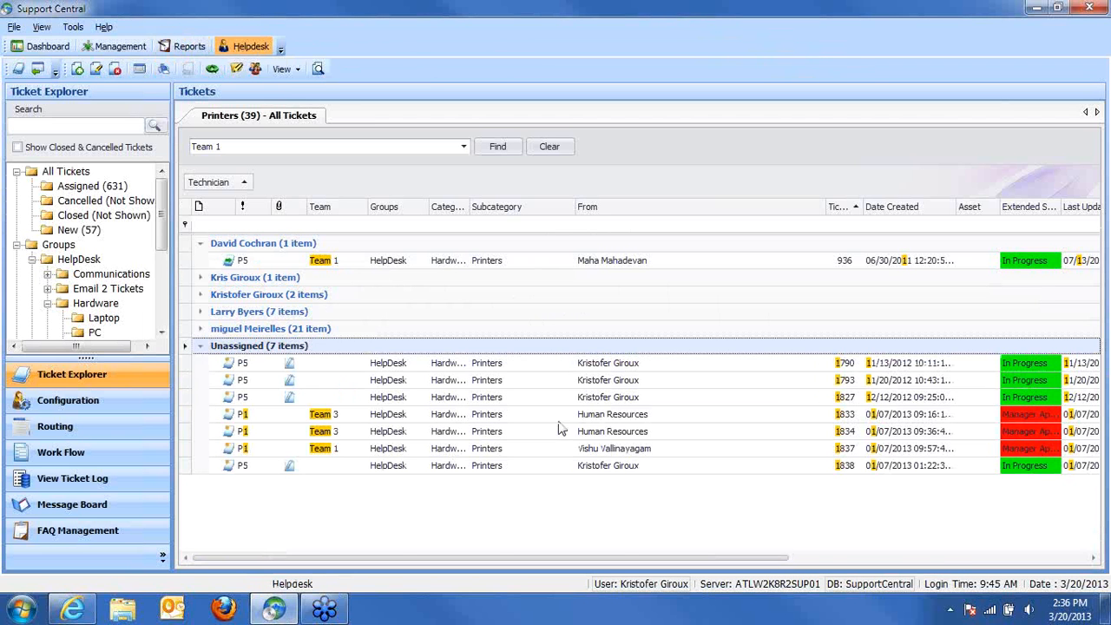
{"action": "left_click", "coordinate": [199, 329]}
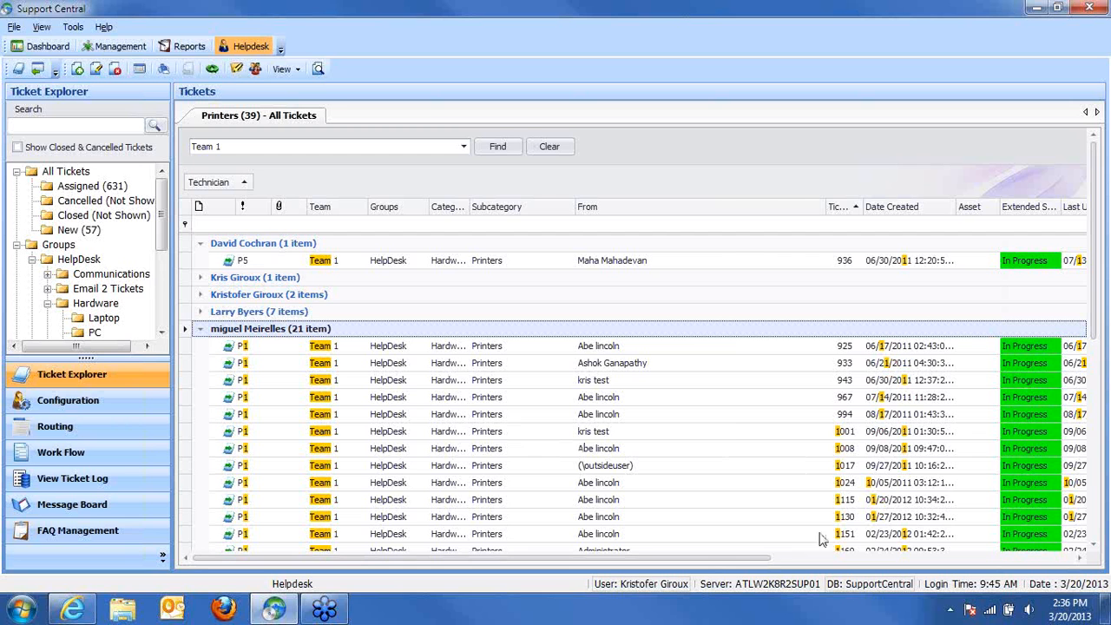
{"action": "left_click_drag", "start_coordinate": [755, 565], "coordinate": [832, 565]}
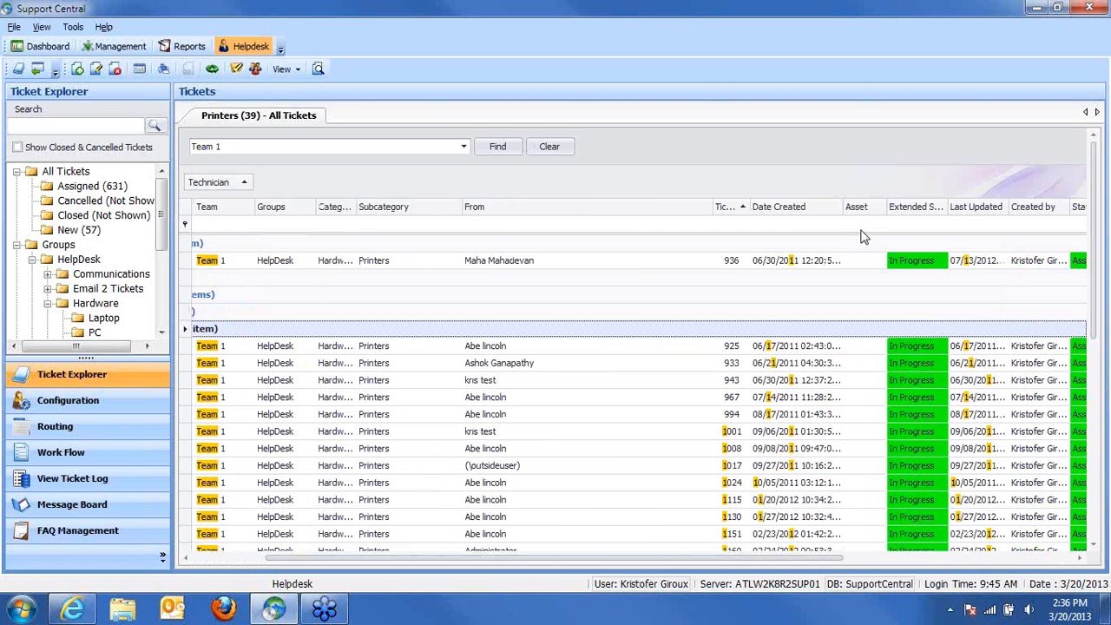
Step: Filter All Tickets by assets starting with 'eng' and open ticket 1171
{"action": "left_click", "coordinate": [860, 231]}
{"action": "type", "text": "eng"}
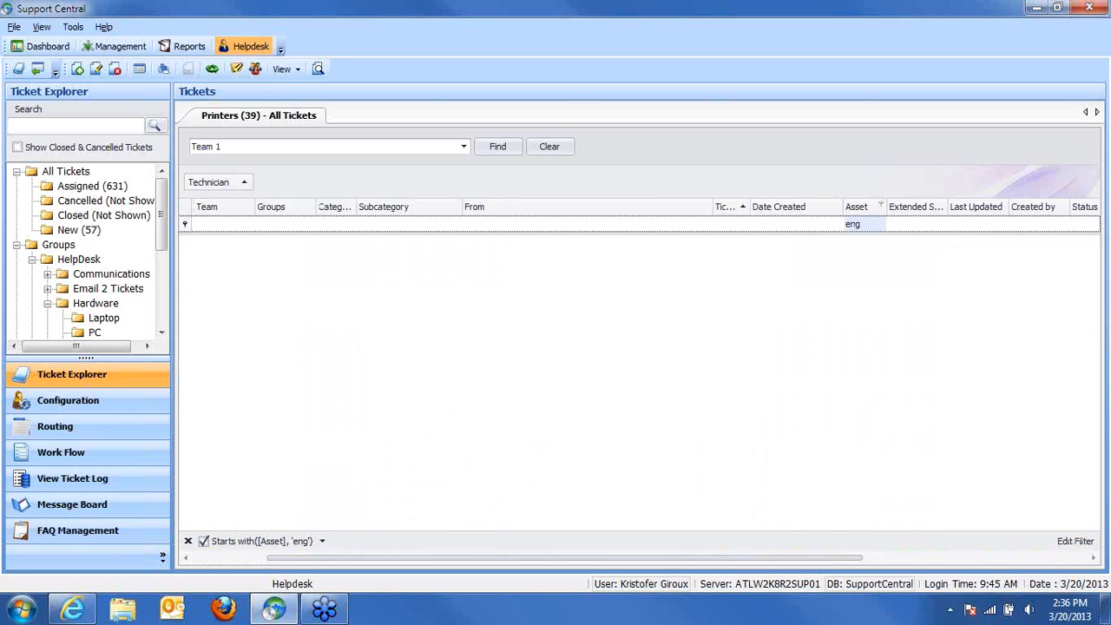
{"action": "left_click", "coordinate": [65, 171]}
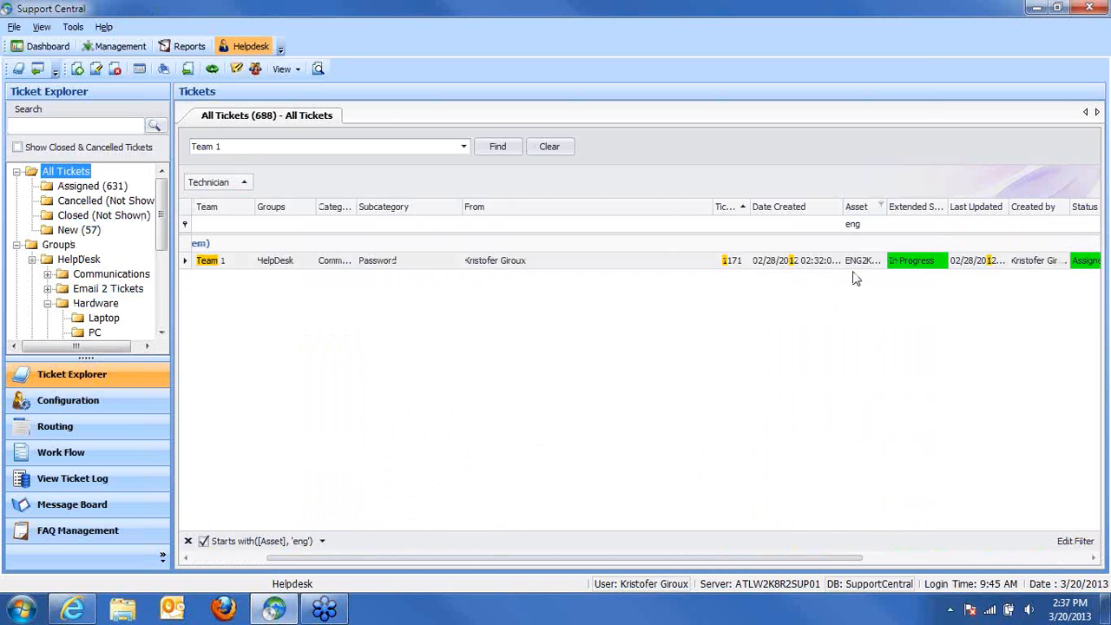
{"action": "double_click", "coordinate": [851, 263]}
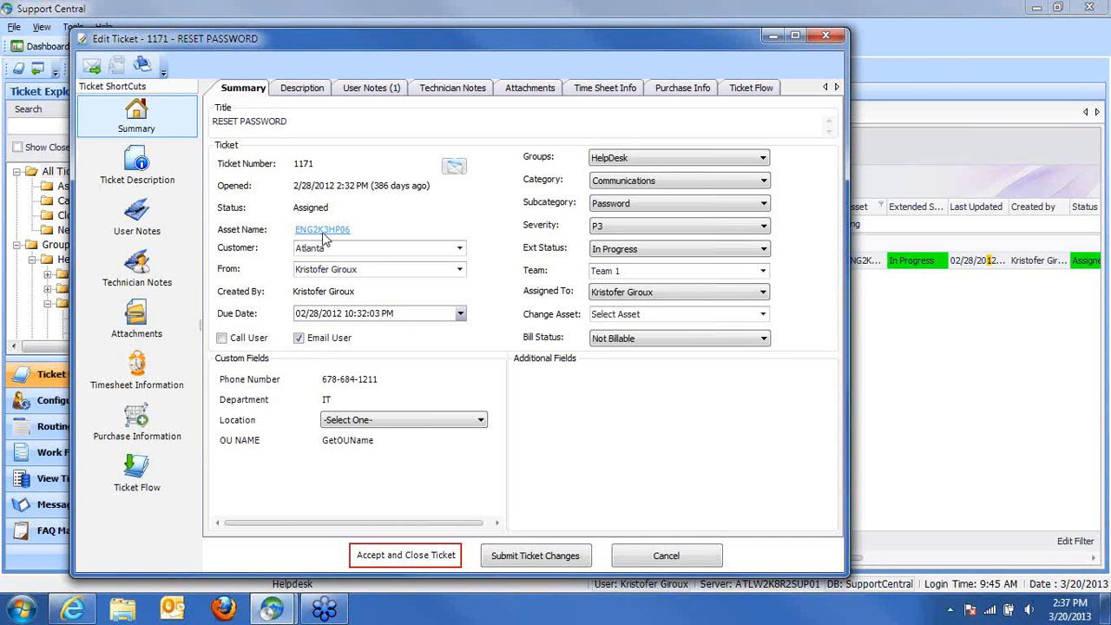
{"action": "right_click", "coordinate": [323, 233]}
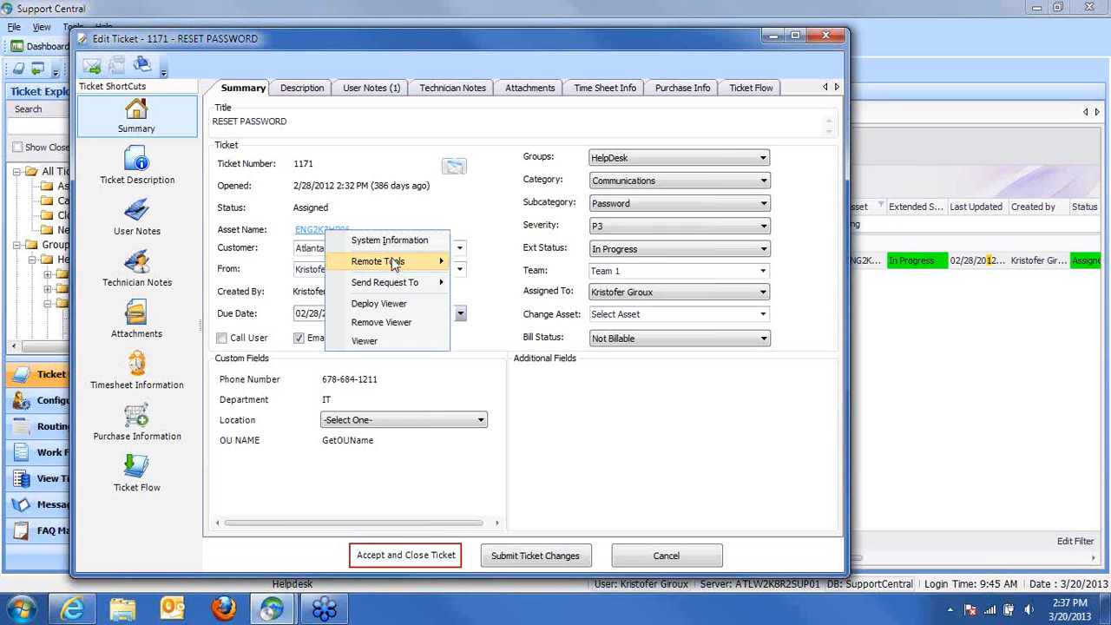
{"action": "mouse_move", "coordinate": [395, 264]}
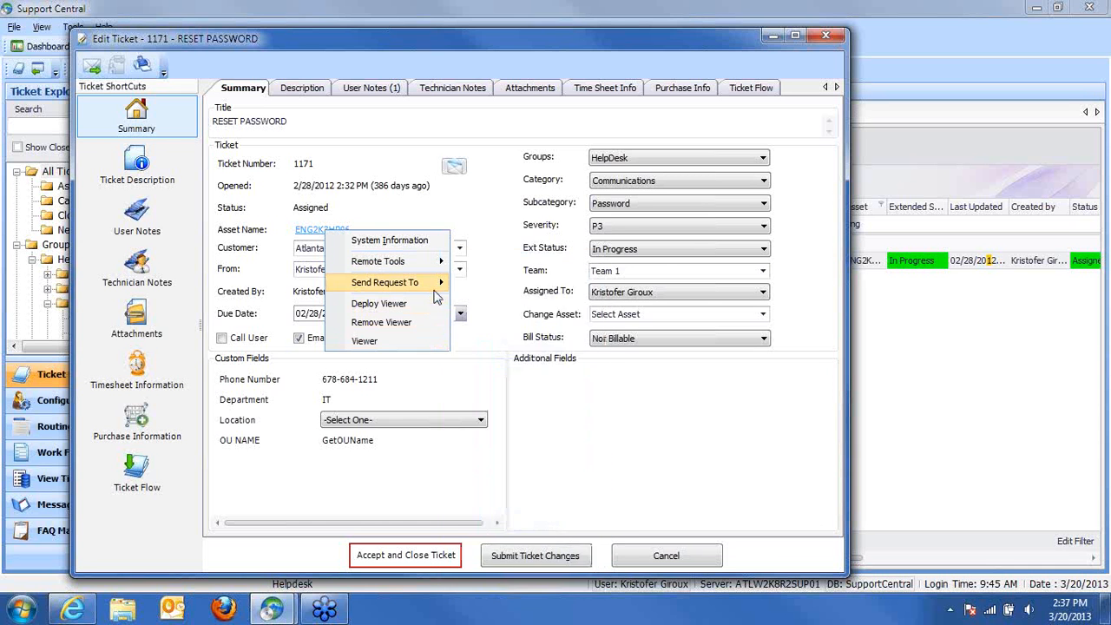
{"action": "mouse_move", "coordinate": [400, 283]}
{"action": "mouse_move", "coordinate": [436, 292]}
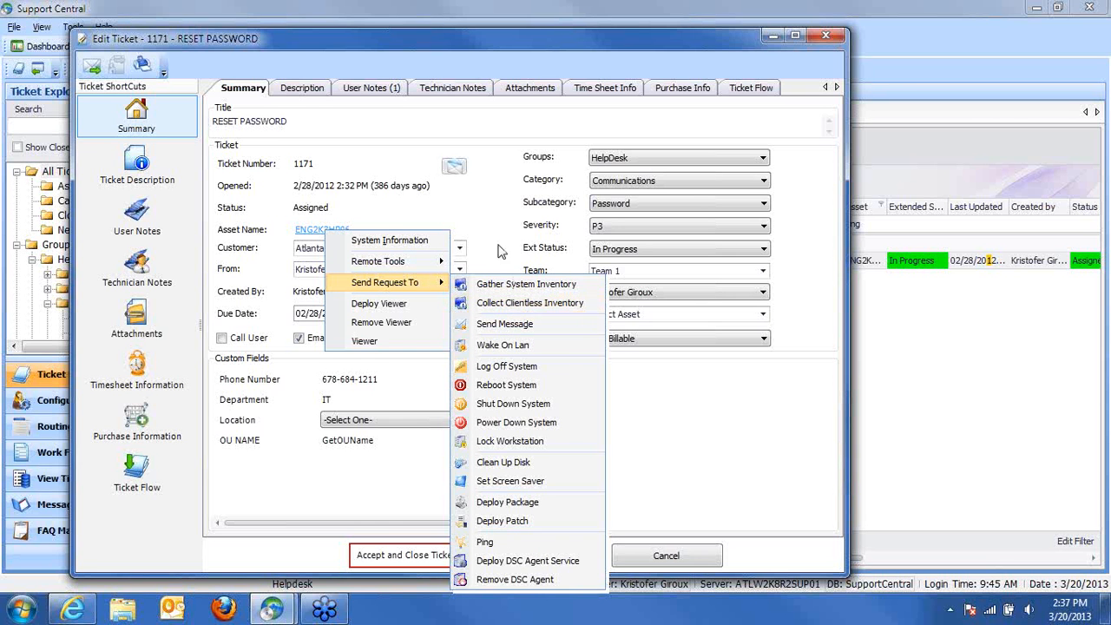
{"action": "left_click", "coordinate": [482, 212]}
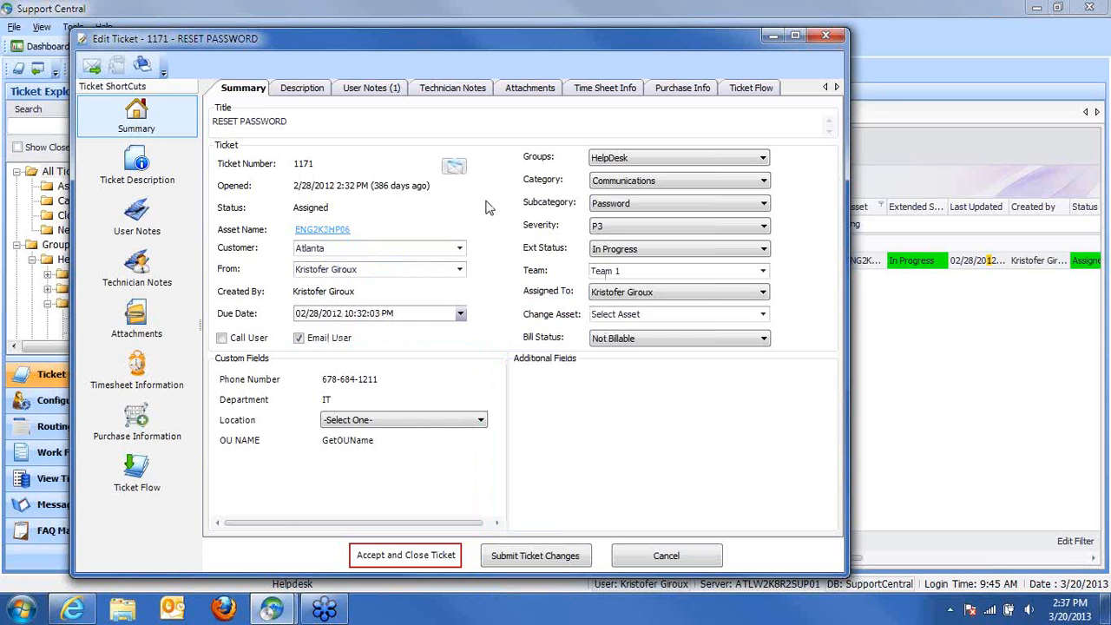
Step: Keep ticket 1171's requester unchanged and change its asset from ENG2K3HP06 to ATLKRISG
{"action": "left_click", "coordinate": [460, 271]}
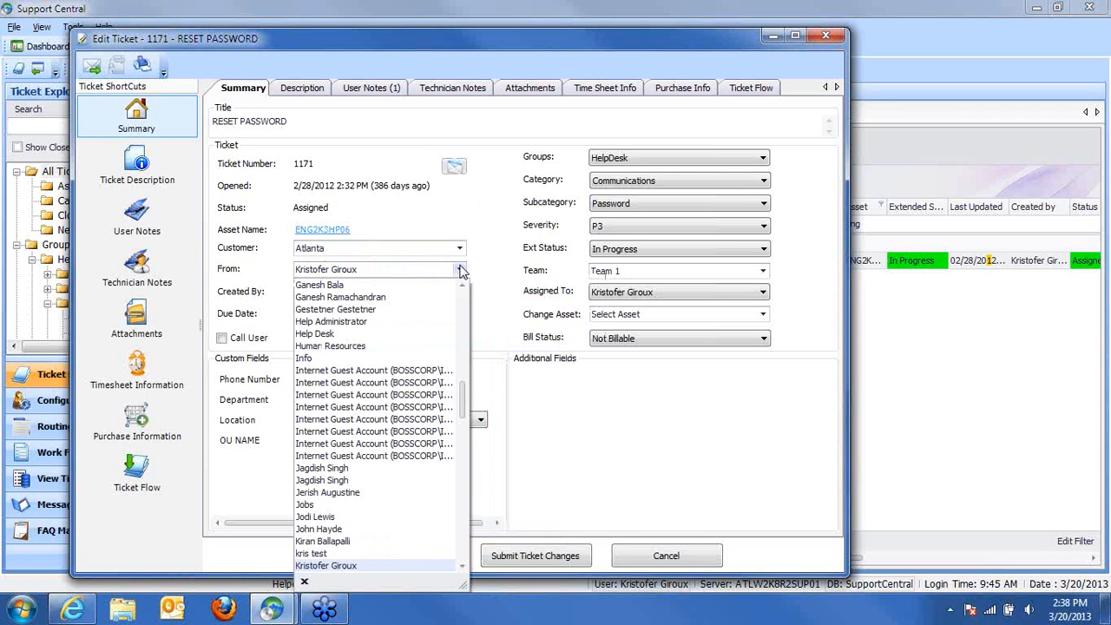
{"action": "left_click", "coordinate": [484, 286]}
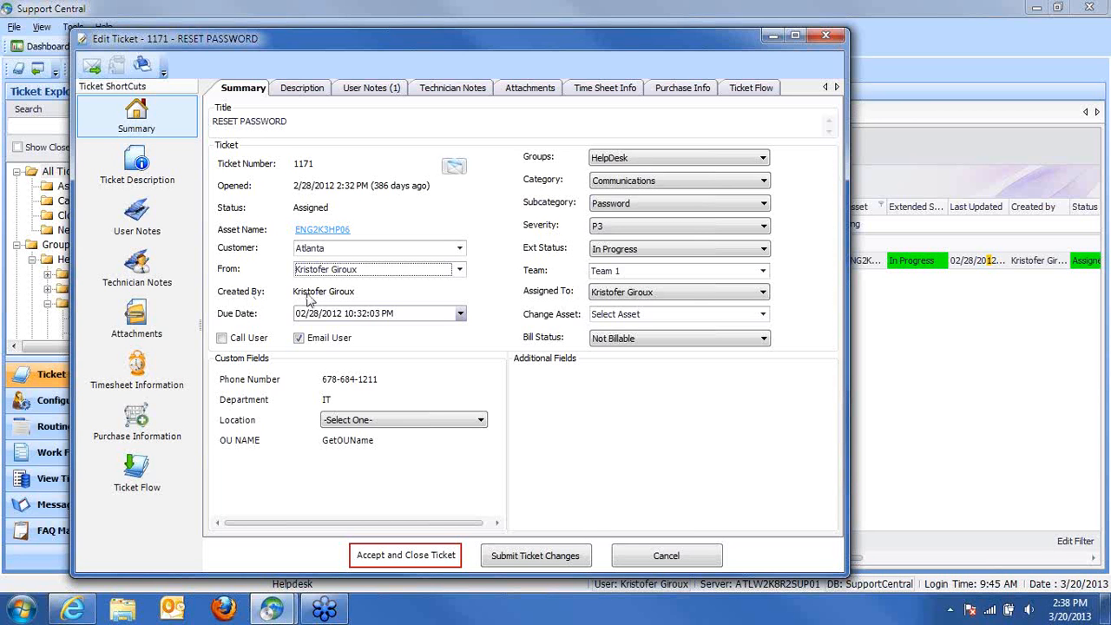
{"action": "left_click", "coordinate": [457, 271]}
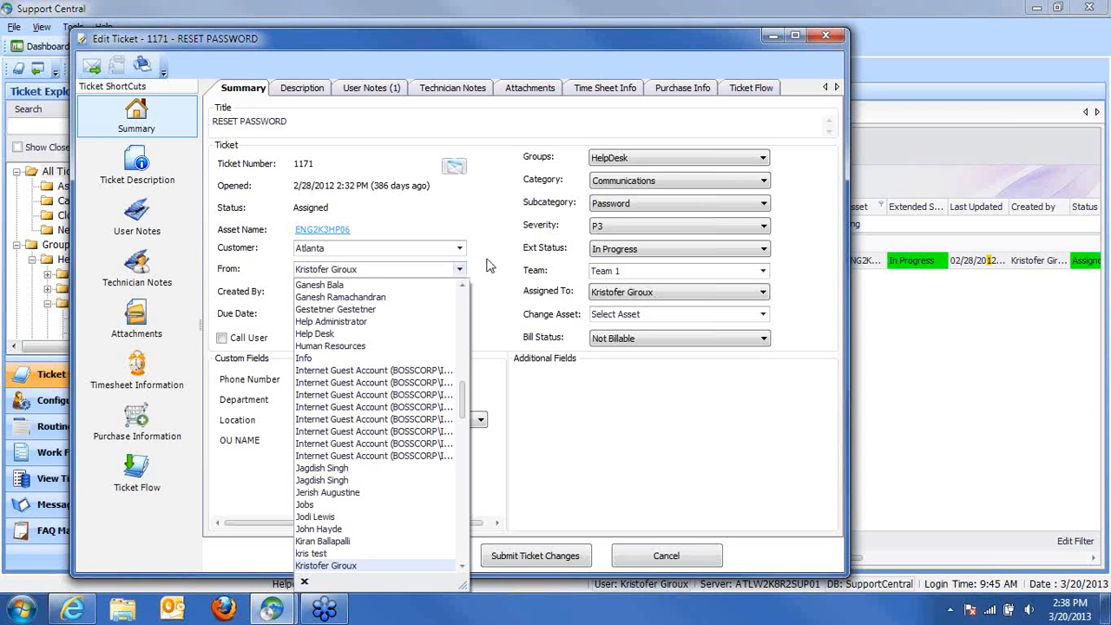
{"action": "left_click", "coordinate": [492, 265]}
{"action": "left_click", "coordinate": [763, 316]}
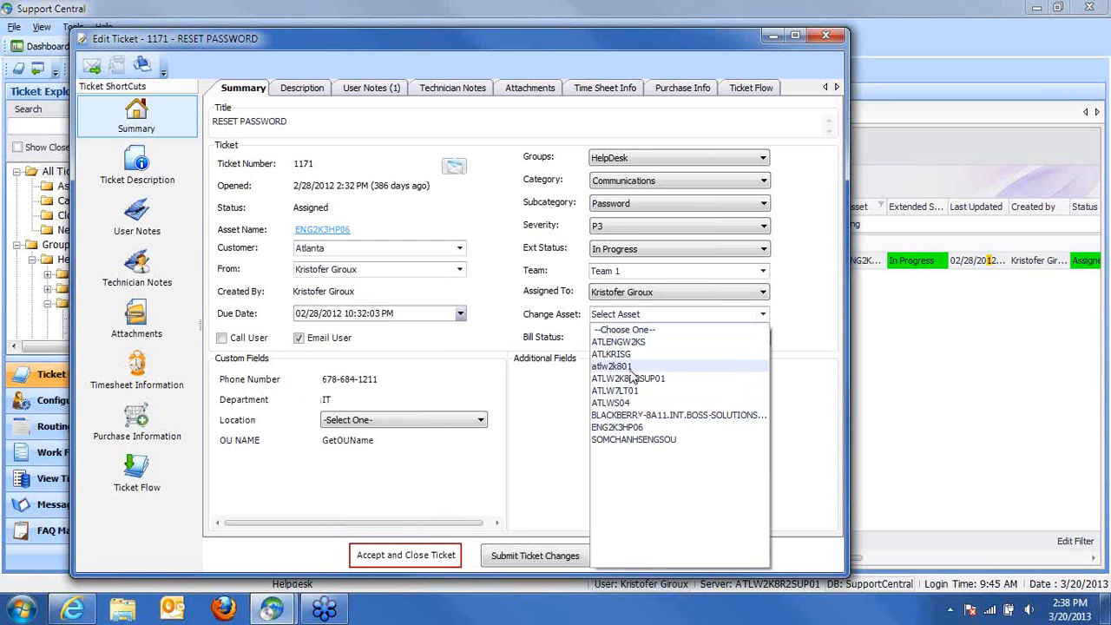
{"action": "left_click", "coordinate": [621, 354]}
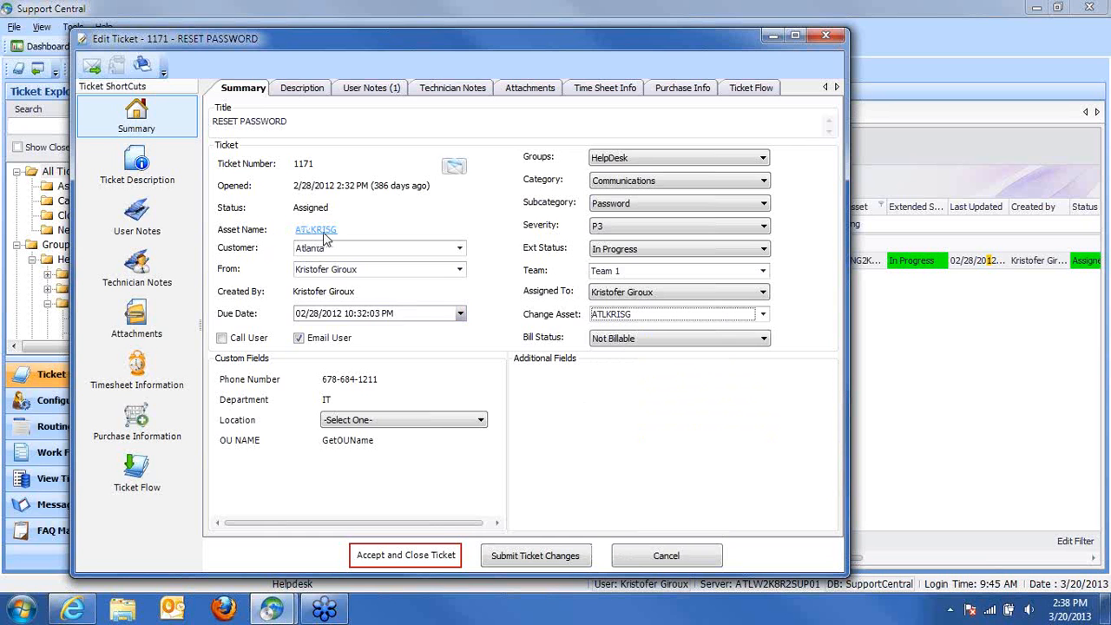
Step: On the Summary tab, highlight the RESET PASSWORD title, then show the Description tab
{"action": "left_click", "coordinate": [326, 232]}
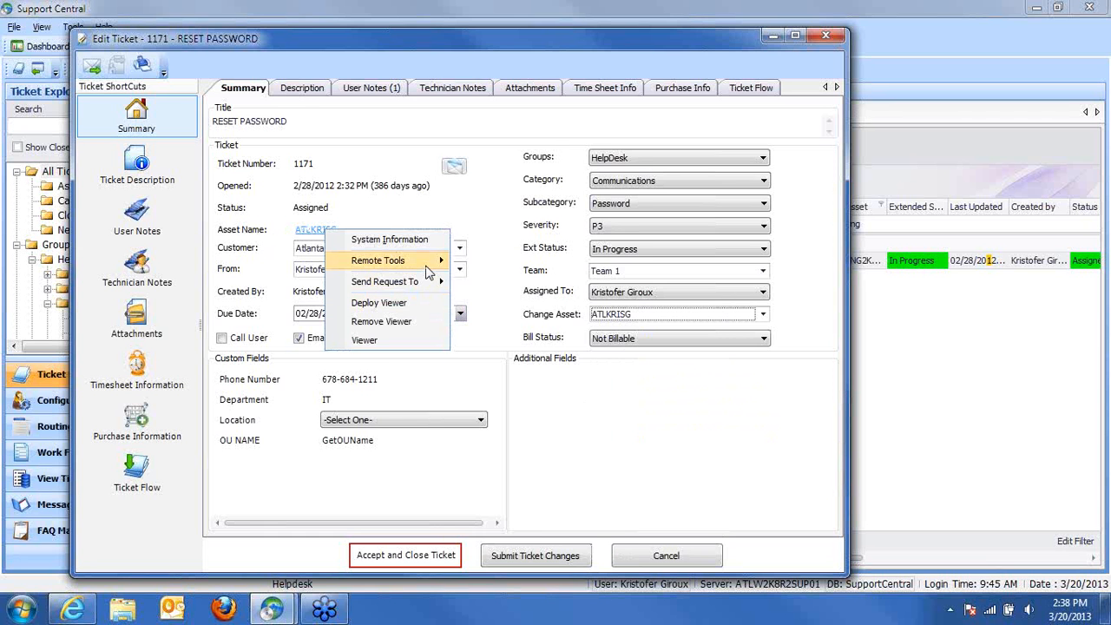
{"action": "mouse_move", "coordinate": [426, 268]}
{"action": "left_click", "coordinate": [462, 208]}
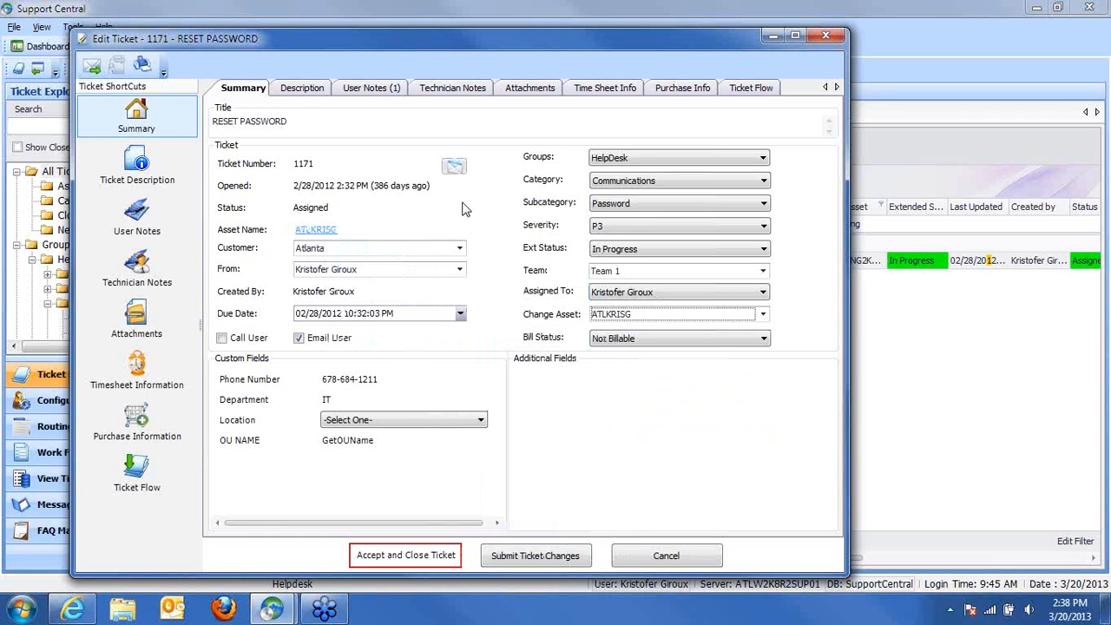
{"action": "left_click", "coordinate": [306, 90]}
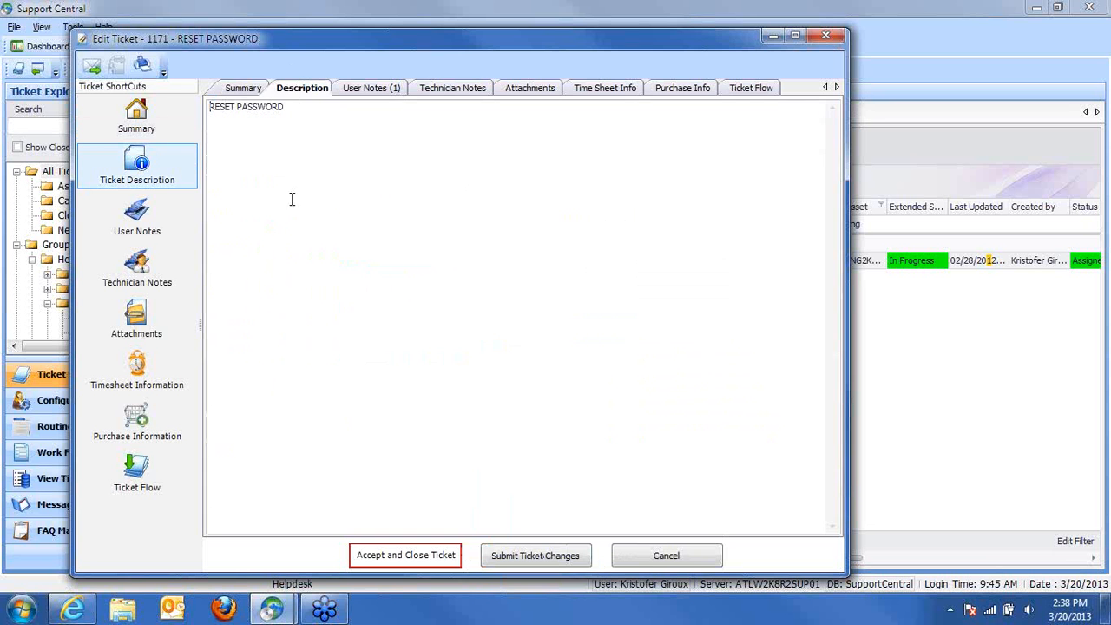
{"action": "left_click", "coordinate": [243, 90]}
{"action": "left_click_drag", "start_coordinate": [300, 123], "coordinate": [169, 123]}
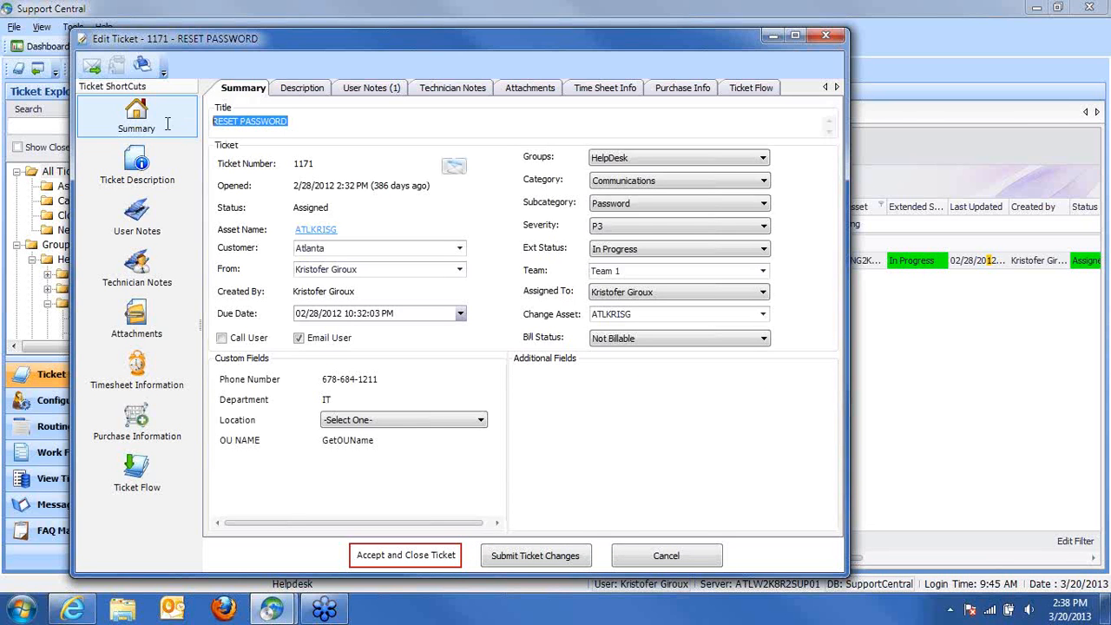
{"action": "left_click", "coordinate": [300, 89]}
Step: Review ticket 1171's description, existing user note and technician notes
{"action": "left_click_drag", "start_coordinate": [301, 111], "coordinate": [158, 97]}
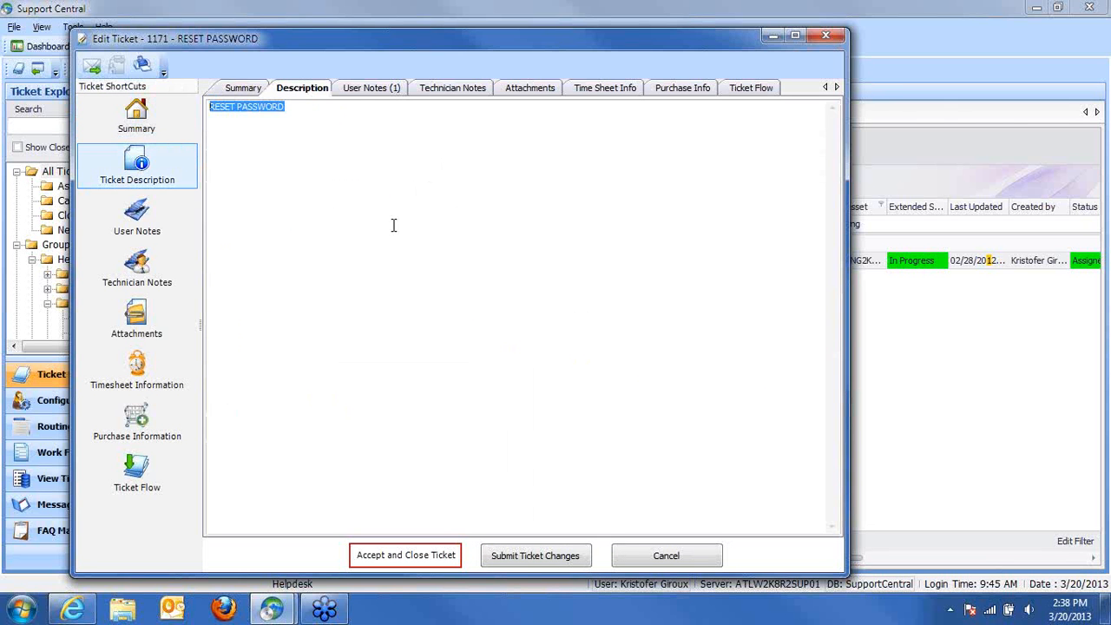
{"action": "left_click", "coordinate": [361, 93]}
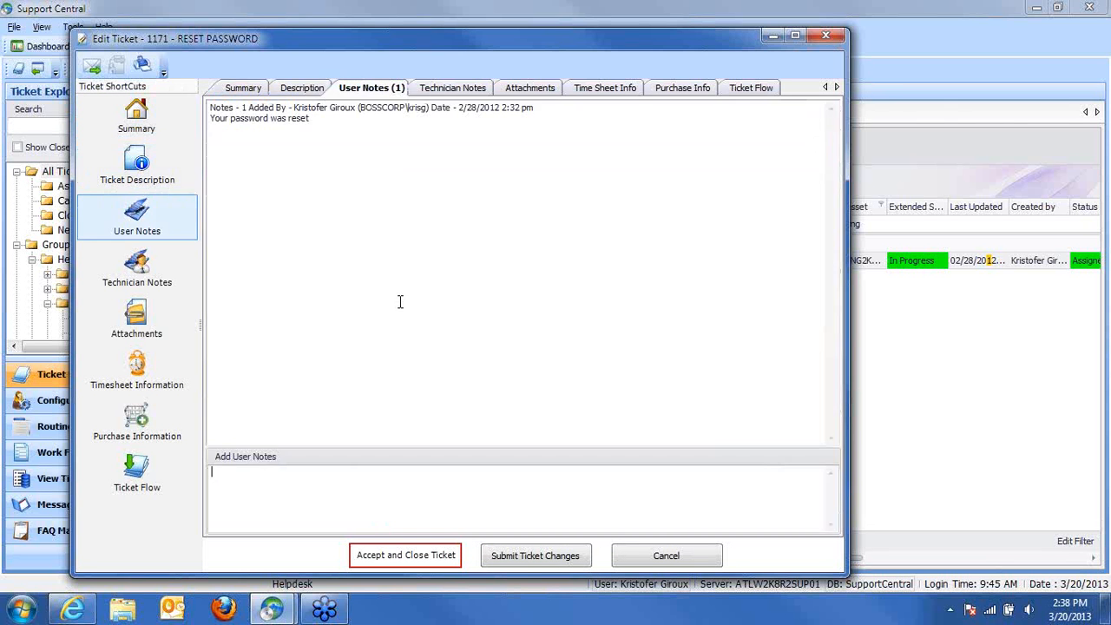
{"action": "left_click_drag", "start_coordinate": [311, 121], "coordinate": [198, 104]}
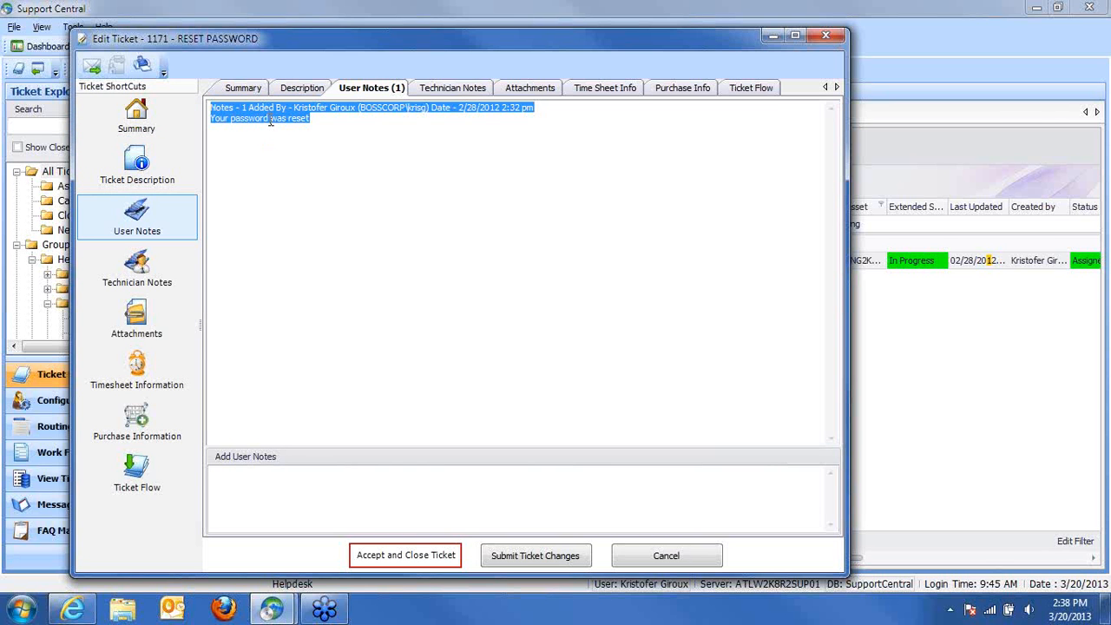
{"action": "left_click", "coordinate": [257, 481]}
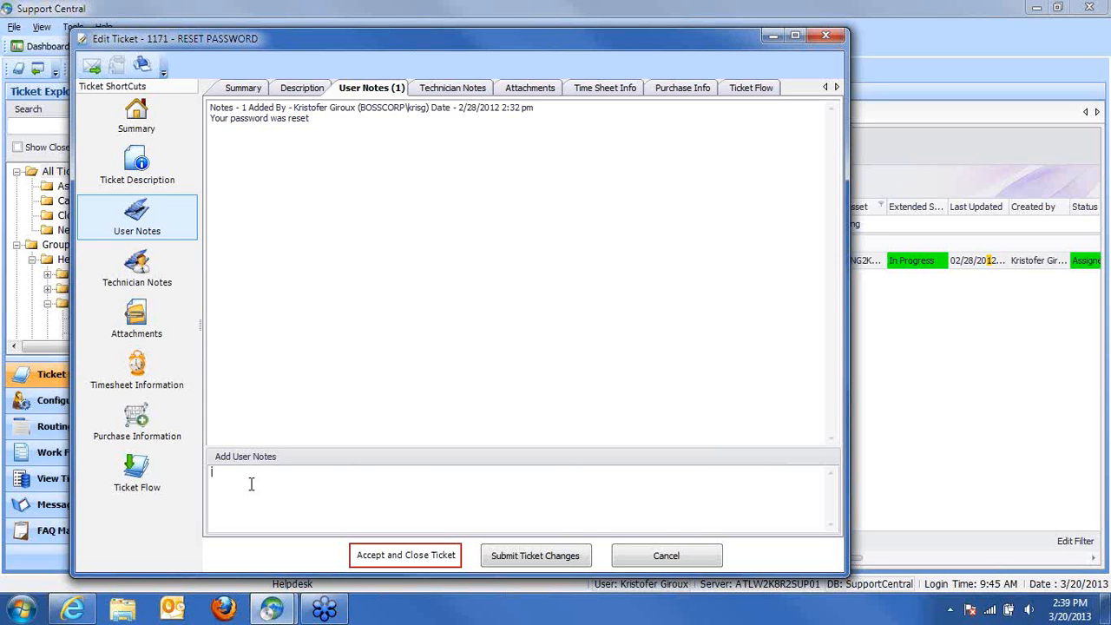
{"action": "left_click", "coordinate": [451, 90]}
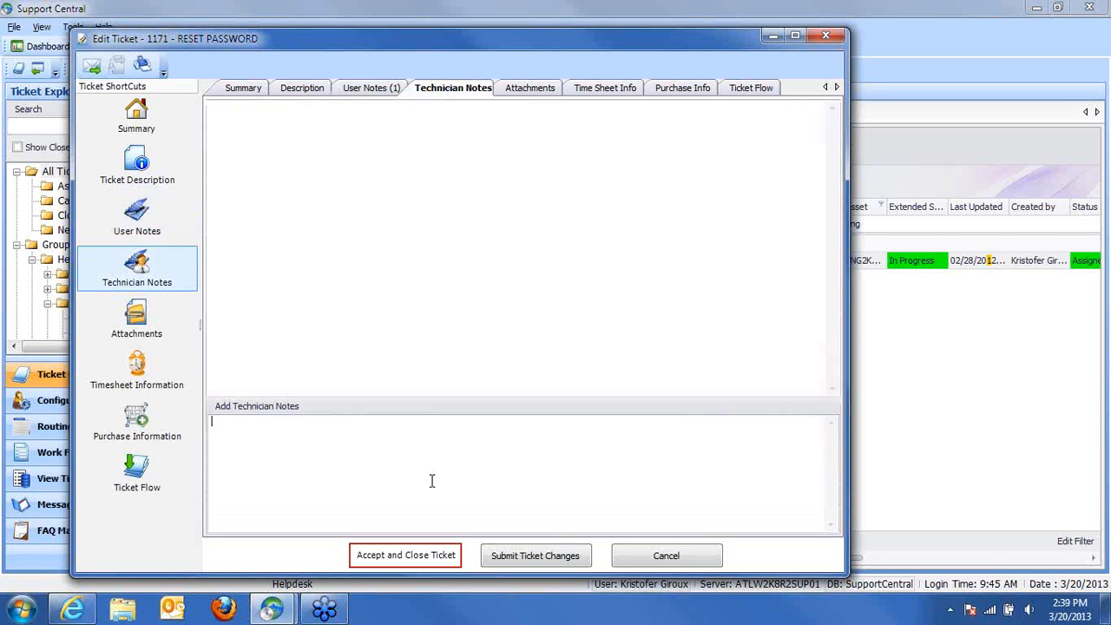
{"action": "right_click", "coordinate": [261, 441]}
Step: Open Add Attachments on the empty attachments list and cancel it, then bring up timesheet actions
{"action": "left_click", "coordinate": [527, 87]}
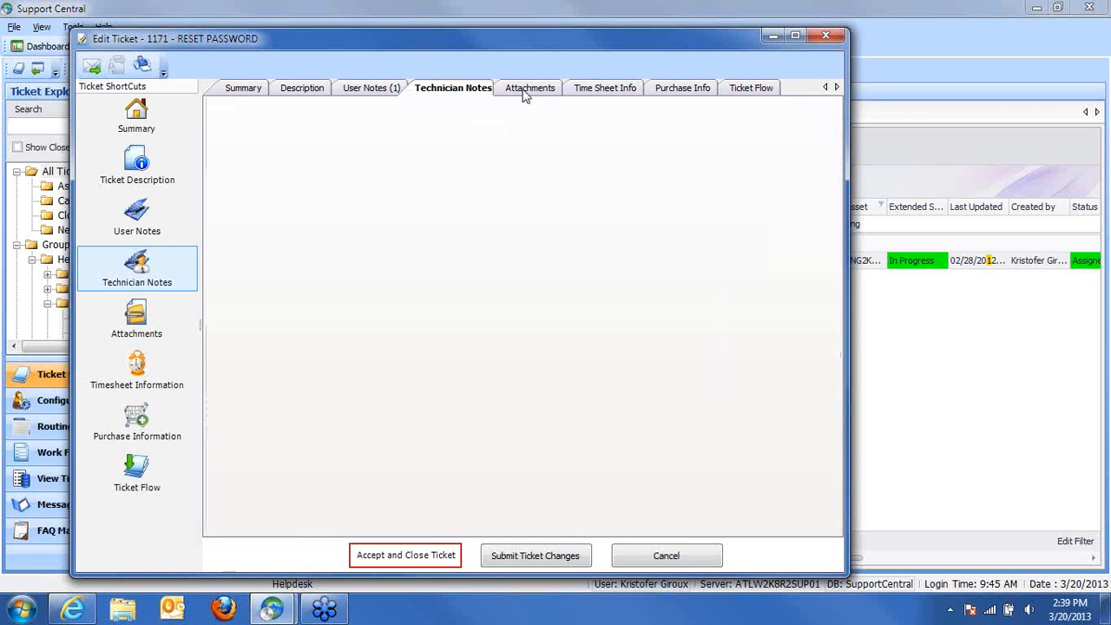
{"action": "right_click", "coordinate": [316, 199]}
{"action": "left_click", "coordinate": [366, 213]}
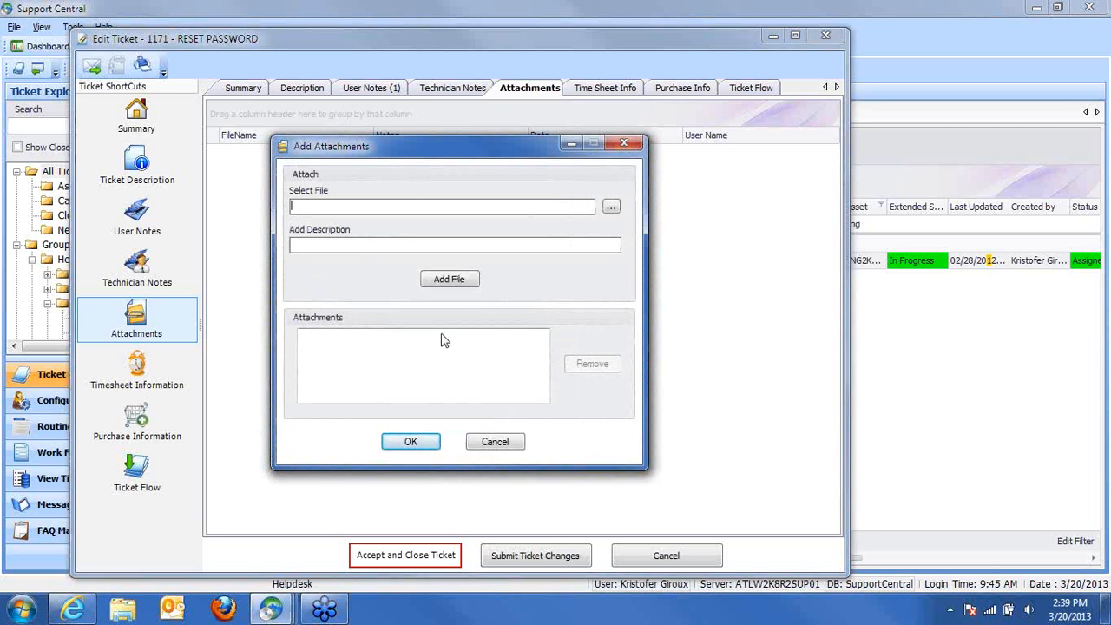
{"action": "left_click", "coordinate": [495, 442]}
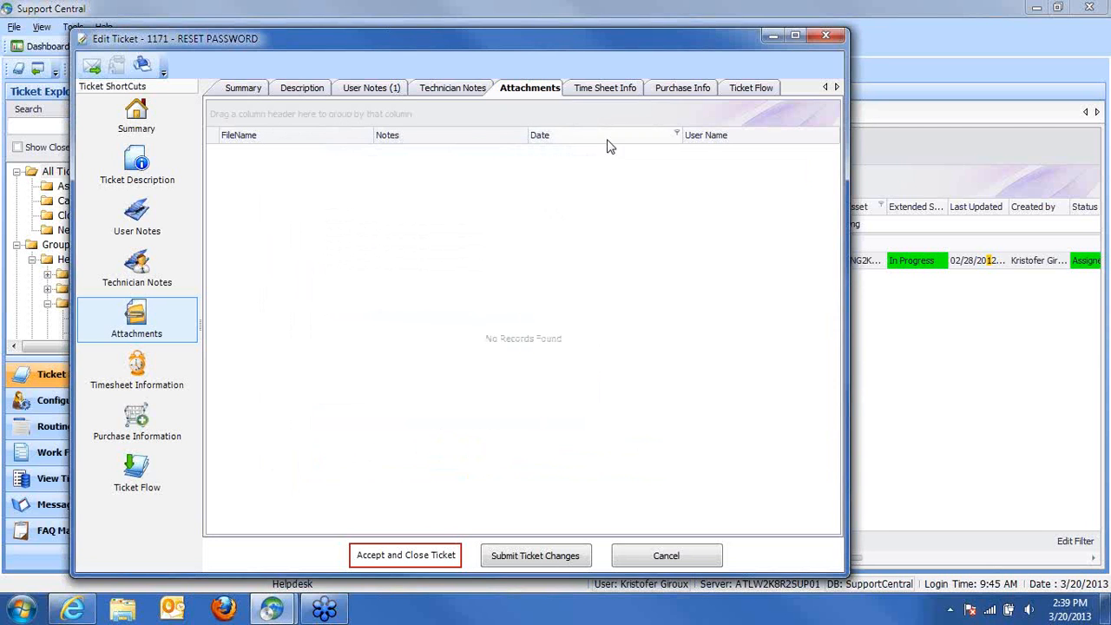
{"action": "left_click", "coordinate": [605, 88]}
{"action": "right_click", "coordinate": [400, 191]}
Step: Start a new timesheet entry for ticket 1171 and assign it to another technician
{"action": "left_click", "coordinate": [476, 208]}
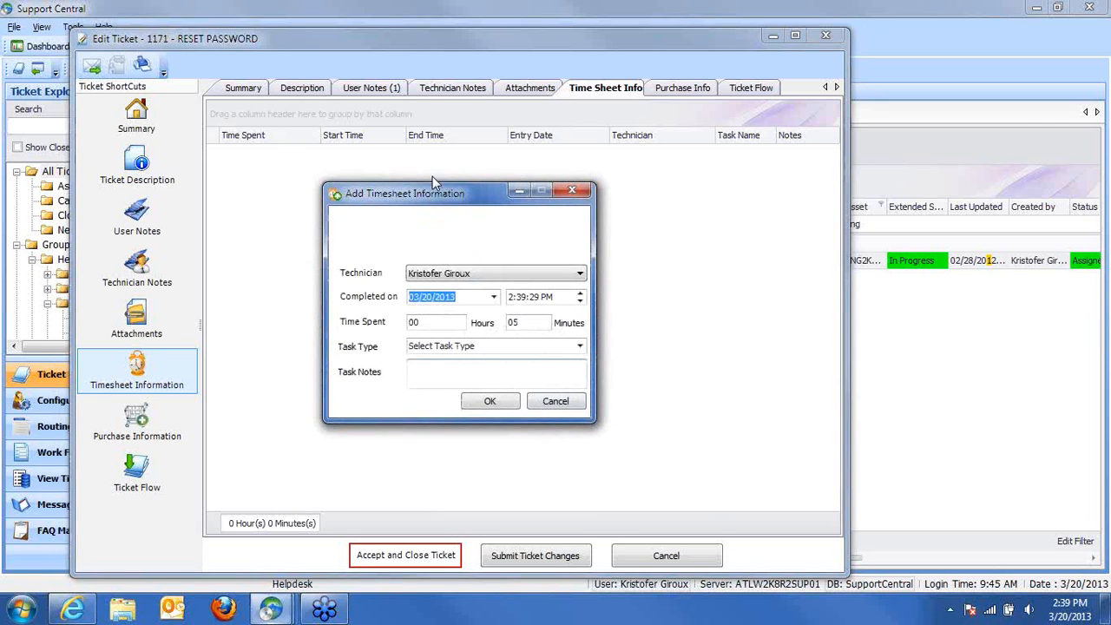
{"action": "left_click_drag", "start_coordinate": [459, 193], "coordinate": [464, 168]}
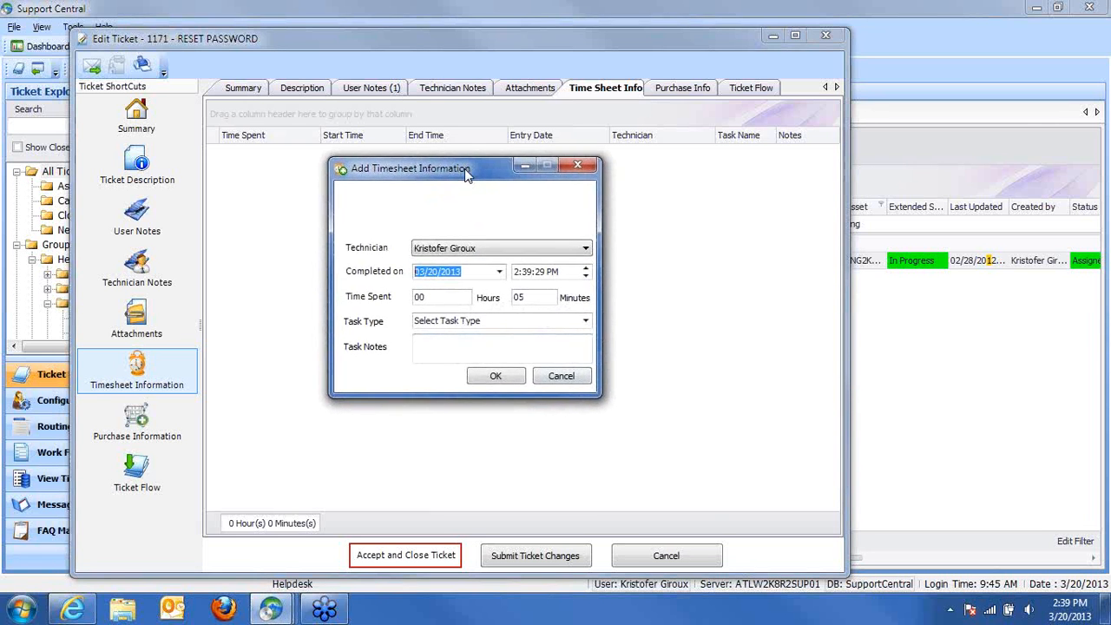
{"action": "left_click", "coordinate": [584, 249]}
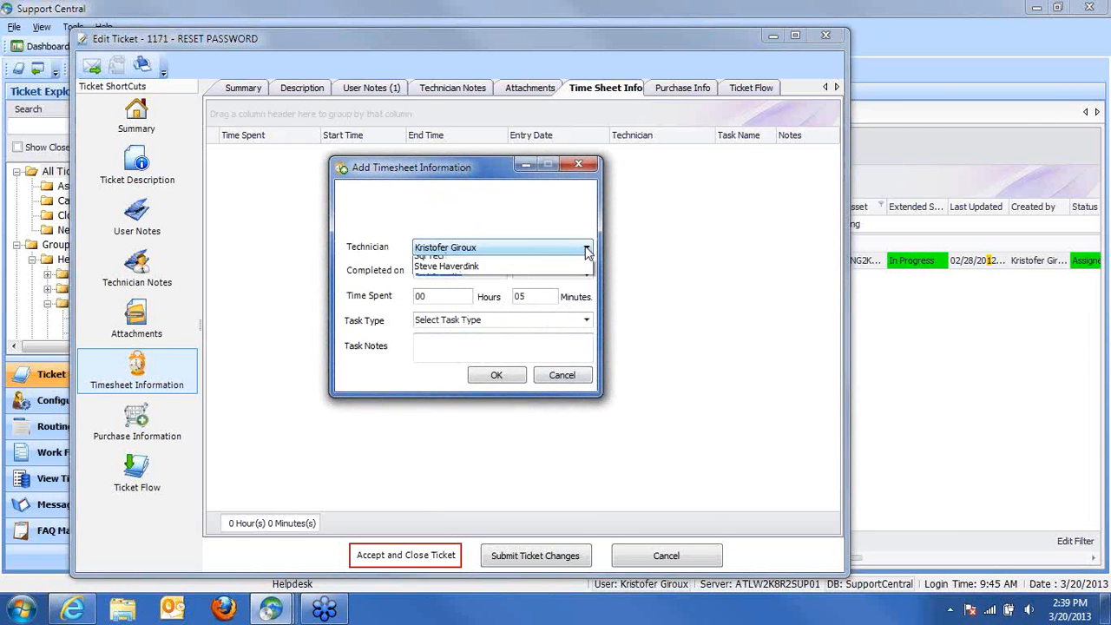
{"action": "left_click", "coordinate": [441, 166]}
{"action": "left_click", "coordinate": [503, 249]}
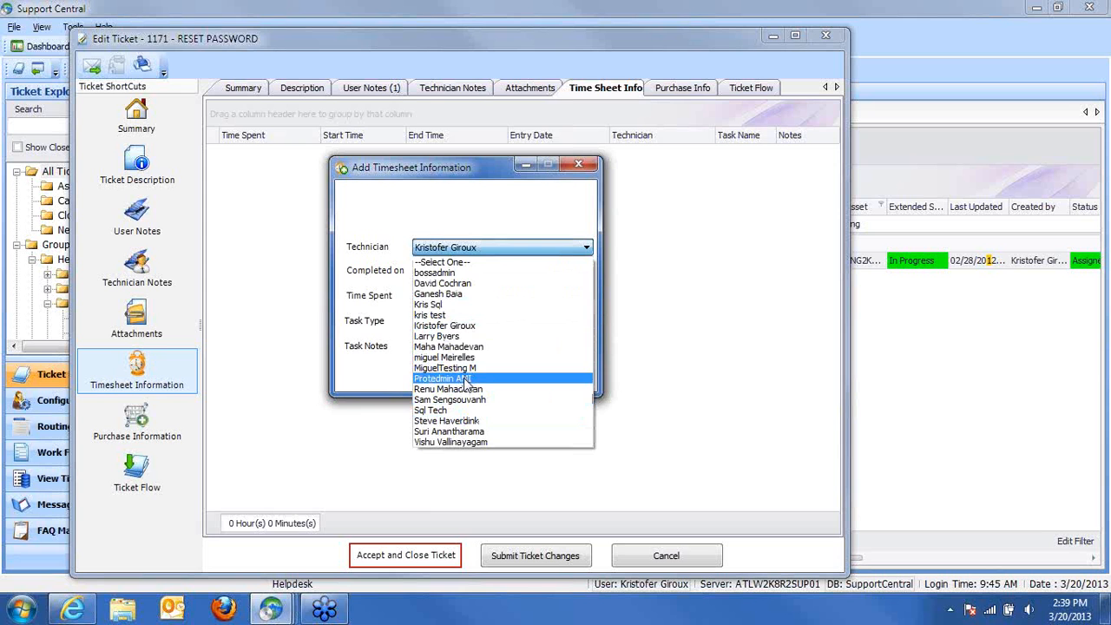
{"action": "left_click", "coordinate": [464, 368]}
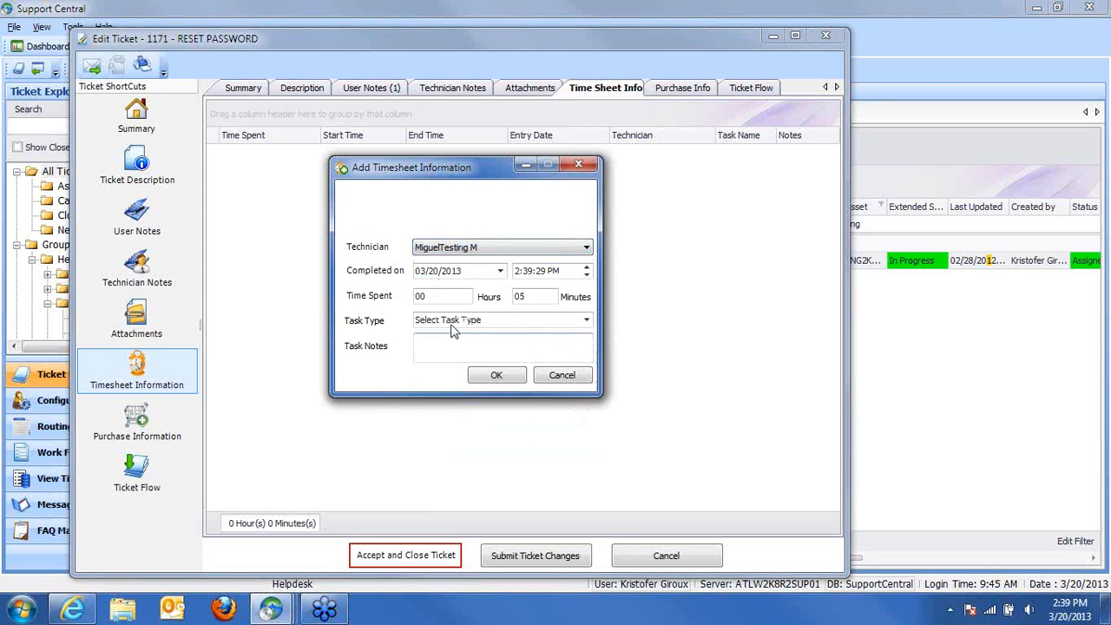
Step: Save the 5-minute entry with task type Test and notes 'not', then discard the ticket changes
{"action": "left_click", "coordinate": [519, 323]}
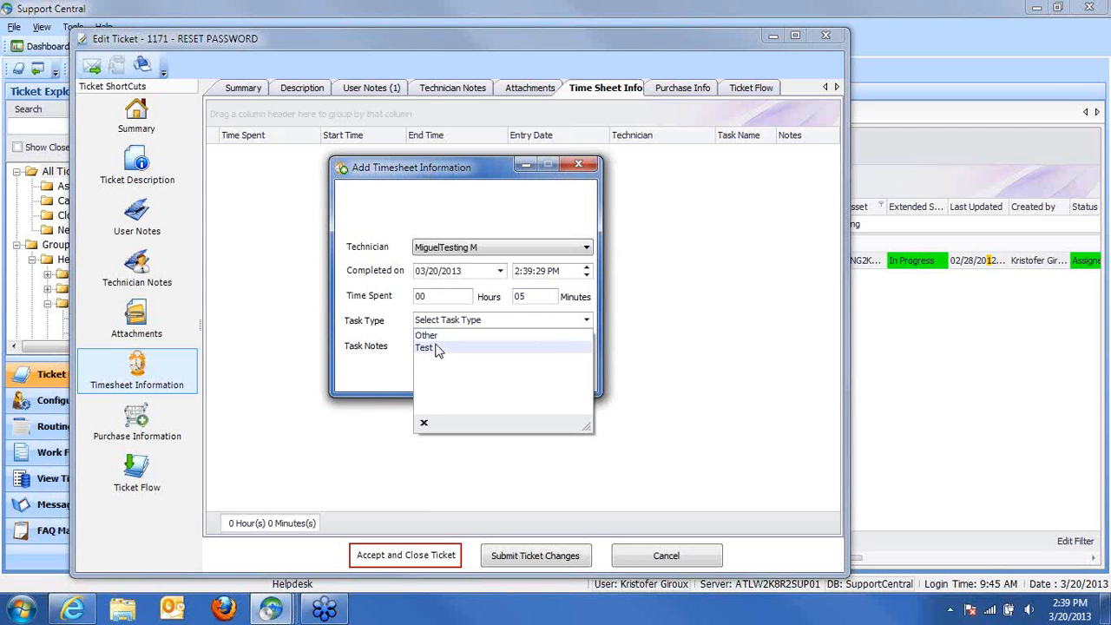
{"action": "left_click", "coordinate": [437, 349]}
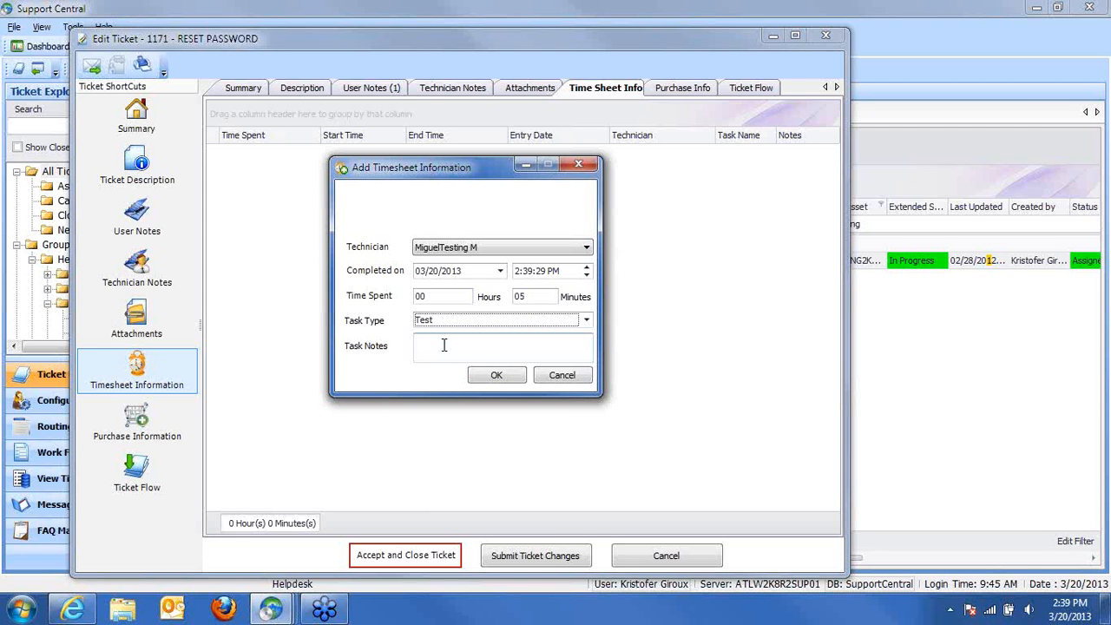
{"action": "left_click", "coordinate": [443, 346]}
{"action": "type", "text": "notes"}
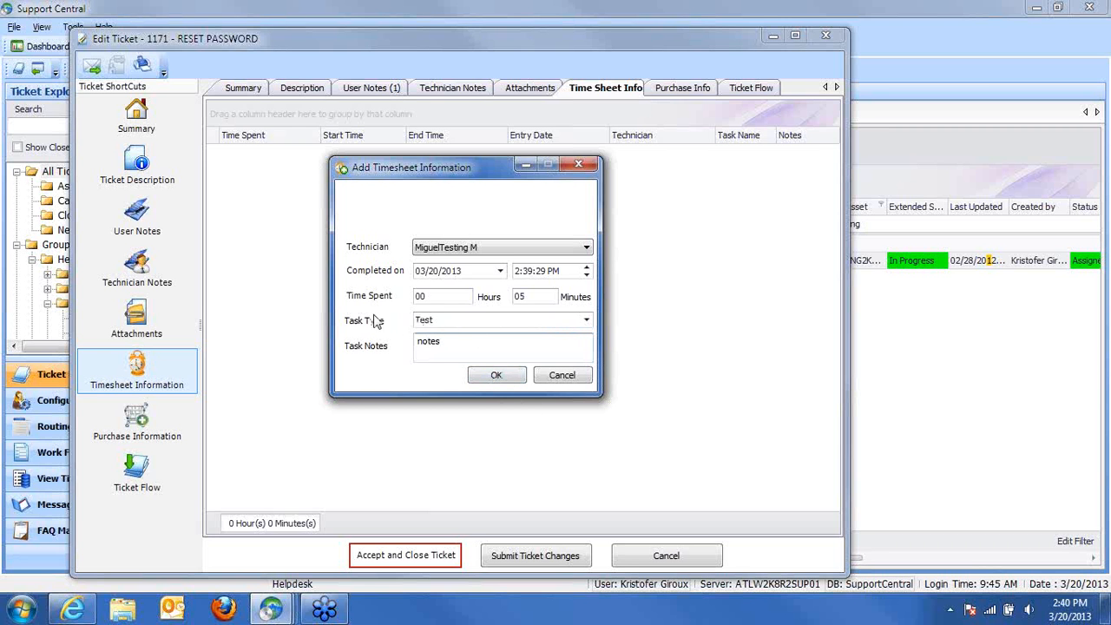
{"action": "left_click", "coordinate": [496, 376]}
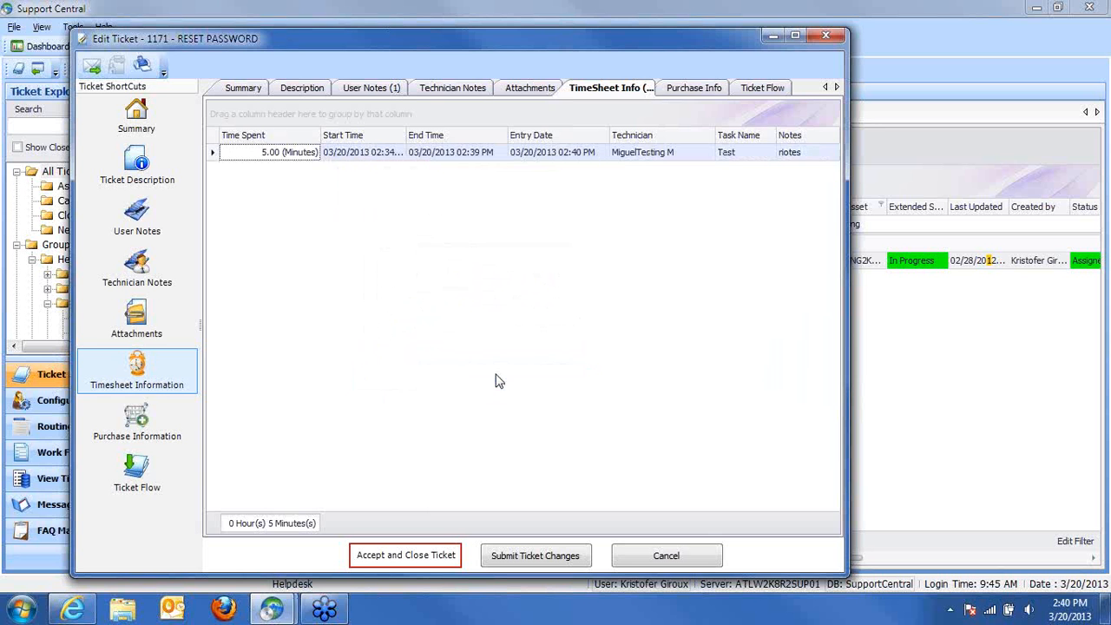
{"action": "left_click", "coordinate": [668, 560]}
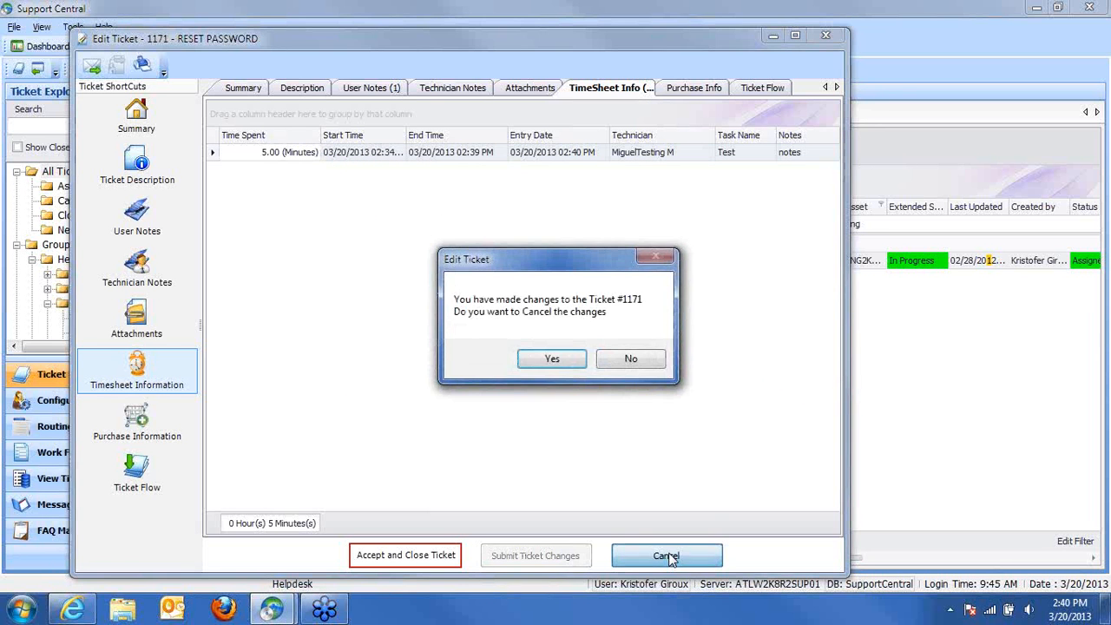
{"action": "left_click", "coordinate": [556, 360]}
Step: In the web portal, open Preferences > User Information and scroll the Update Personal Information form
{"action": "left_click", "coordinate": [73, 609]}
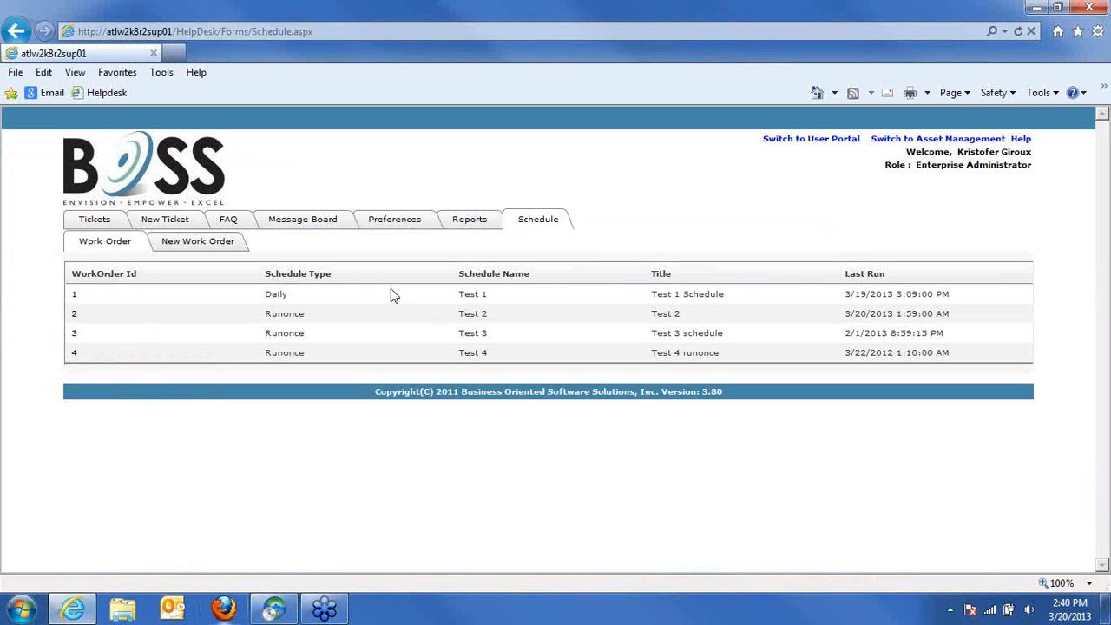
{"action": "left_click", "coordinate": [401, 226]}
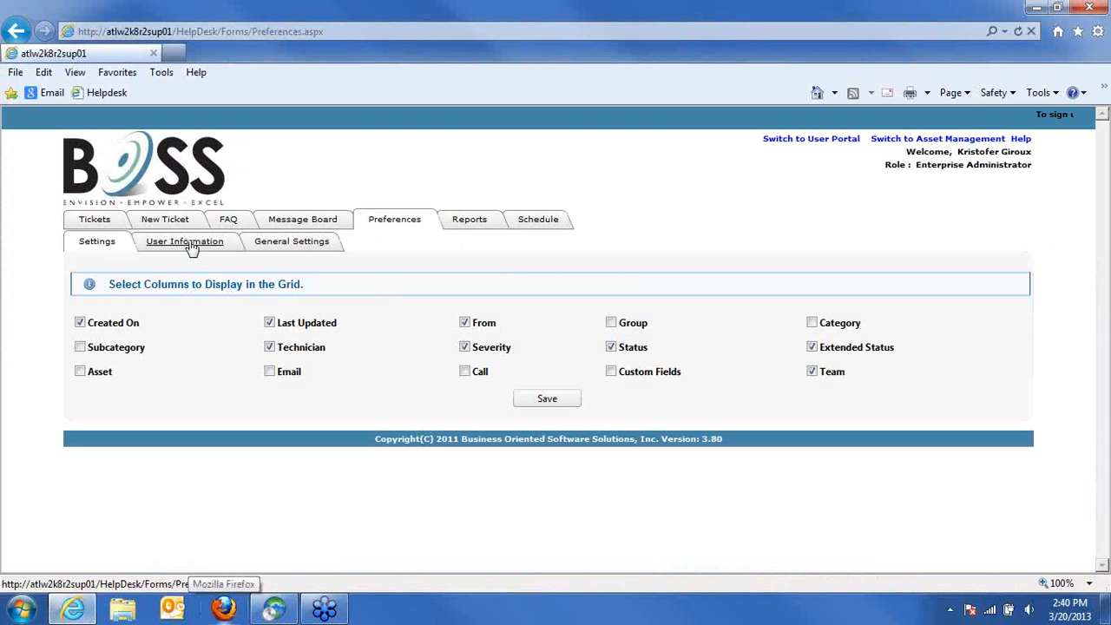
{"action": "left_click", "coordinate": [193, 245]}
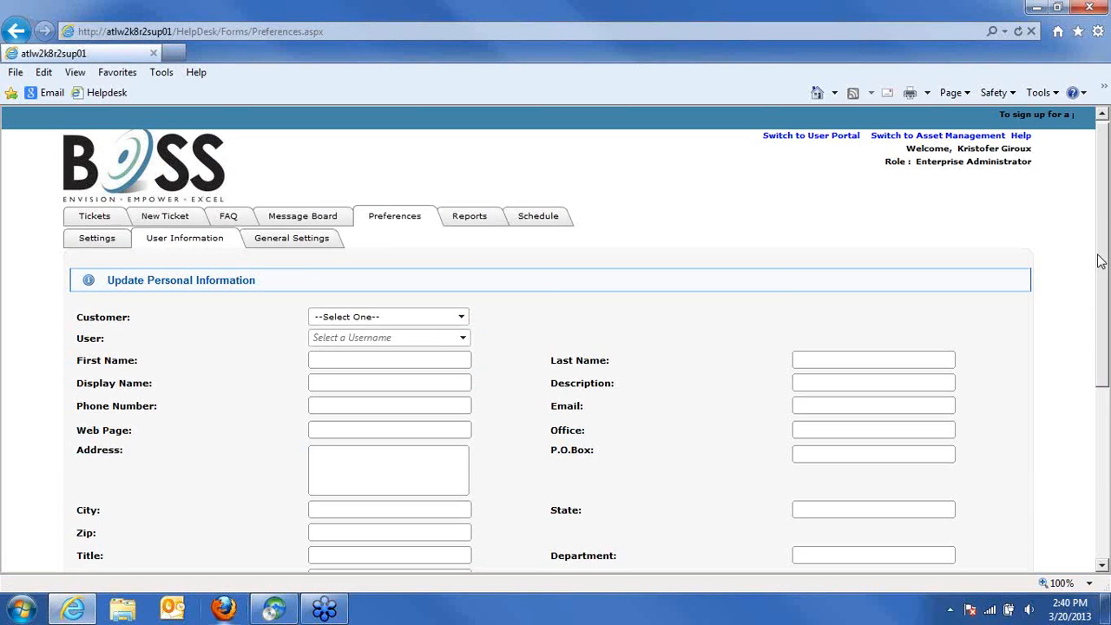
{"action": "scroll", "coordinate": [1090, 287], "scroll_direction": "down", "scroll_amount": 2}
{"action": "scroll", "coordinate": [955, 339], "scroll_direction": "up", "scroll_amount": 1}
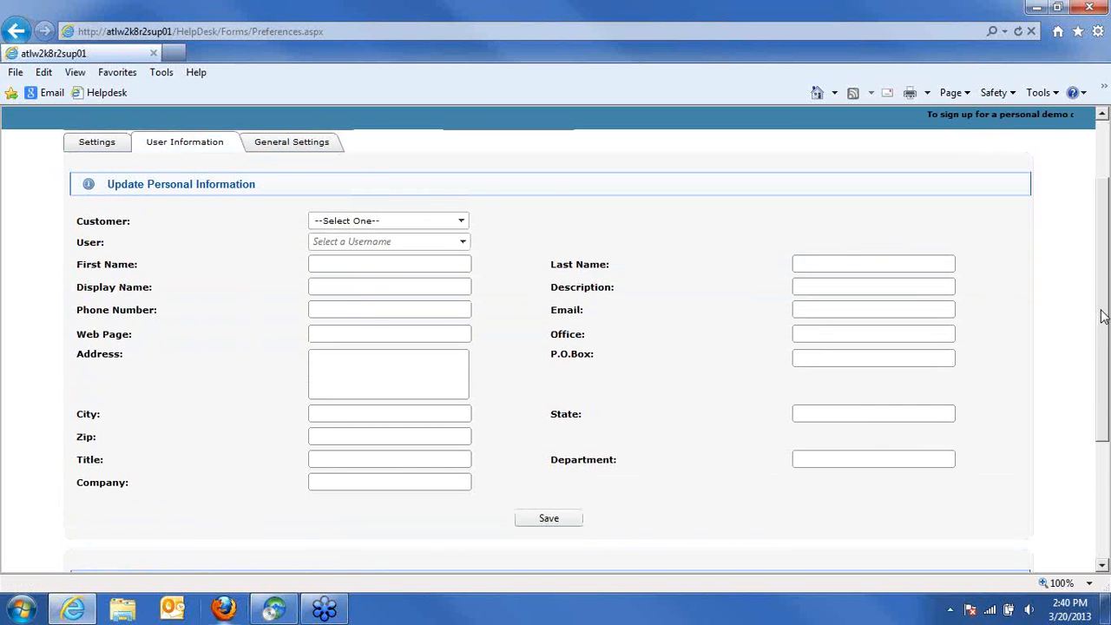
{"action": "scroll", "coordinate": [1102, 317], "scroll_direction": "up", "scroll_amount": 2}
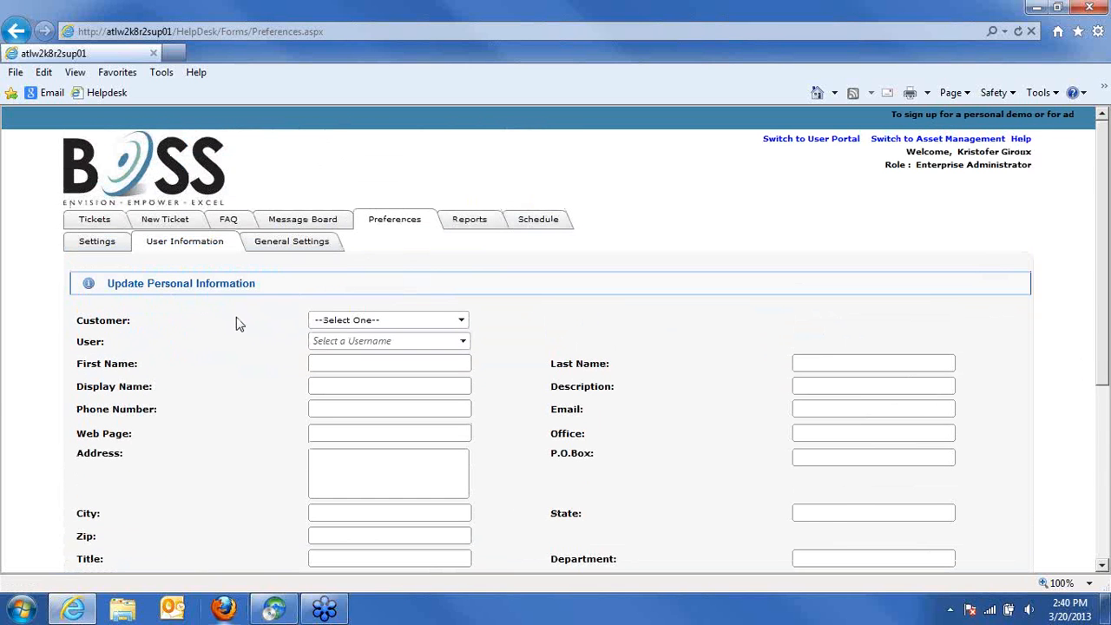
Step: Switch to the user portal and open the User Information preferences
{"action": "left_click", "coordinate": [825, 141]}
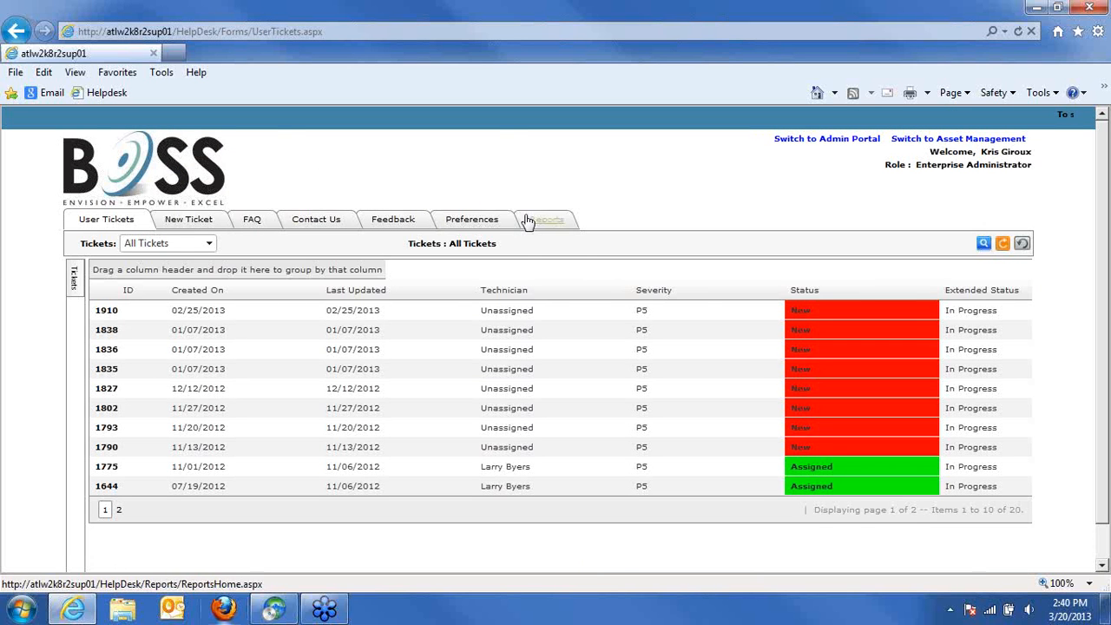
{"action": "left_click", "coordinate": [468, 223]}
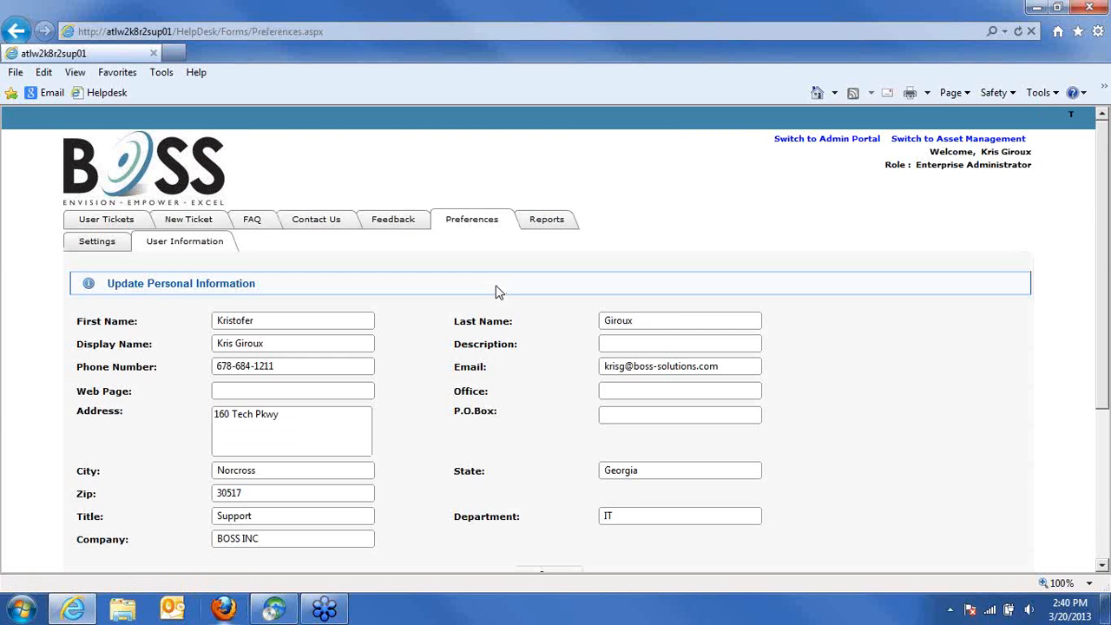
{"action": "left_click_drag", "start_coordinate": [1102, 259], "coordinate": [1102, 300]}
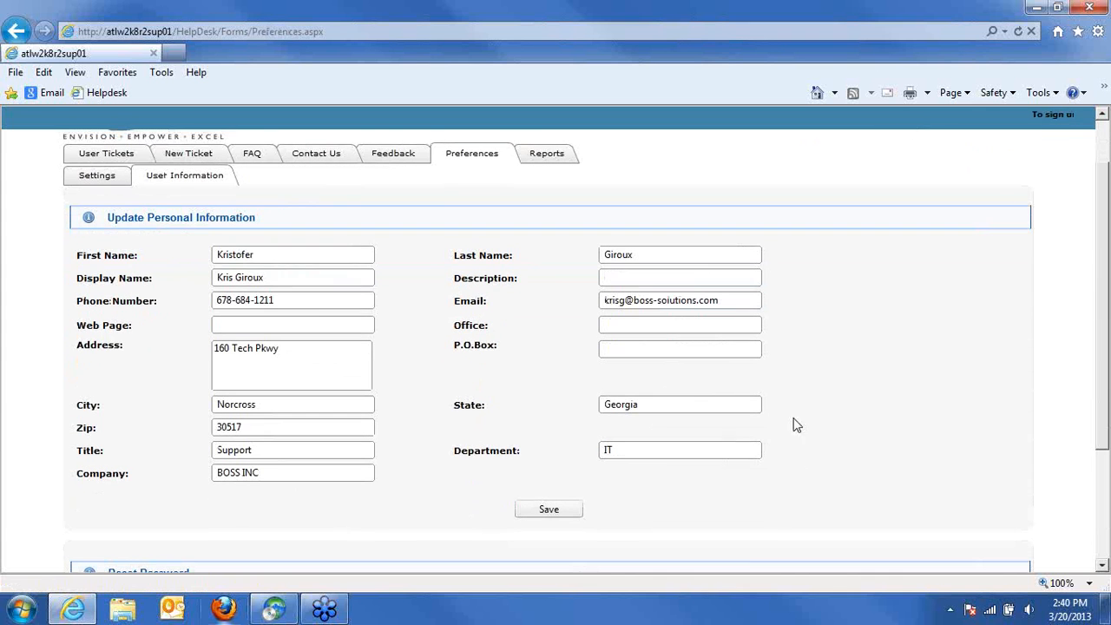
Step: Highlight the first name, display name, phone number and address values, then minimize the portal
{"action": "left_click_drag", "start_coordinate": [258, 254], "coordinate": [194, 254]}
{"action": "left_click_drag", "start_coordinate": [284, 277], "coordinate": [198, 280]}
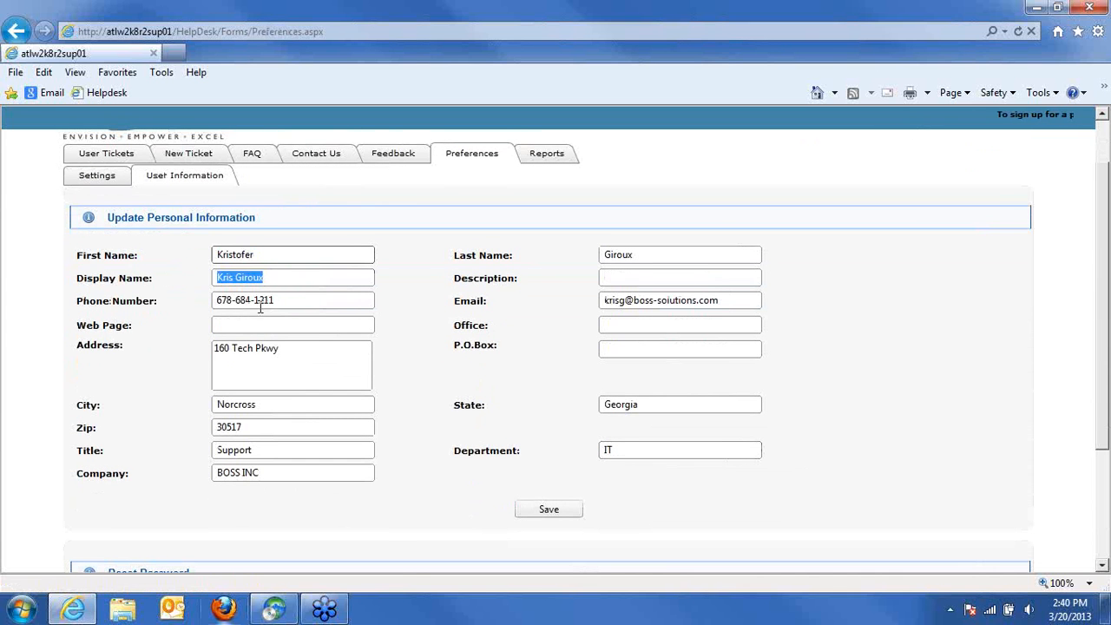
{"action": "left_click_drag", "start_coordinate": [276, 304], "coordinate": [210, 301]}
{"action": "left_click_drag", "start_coordinate": [290, 350], "coordinate": [191, 347]}
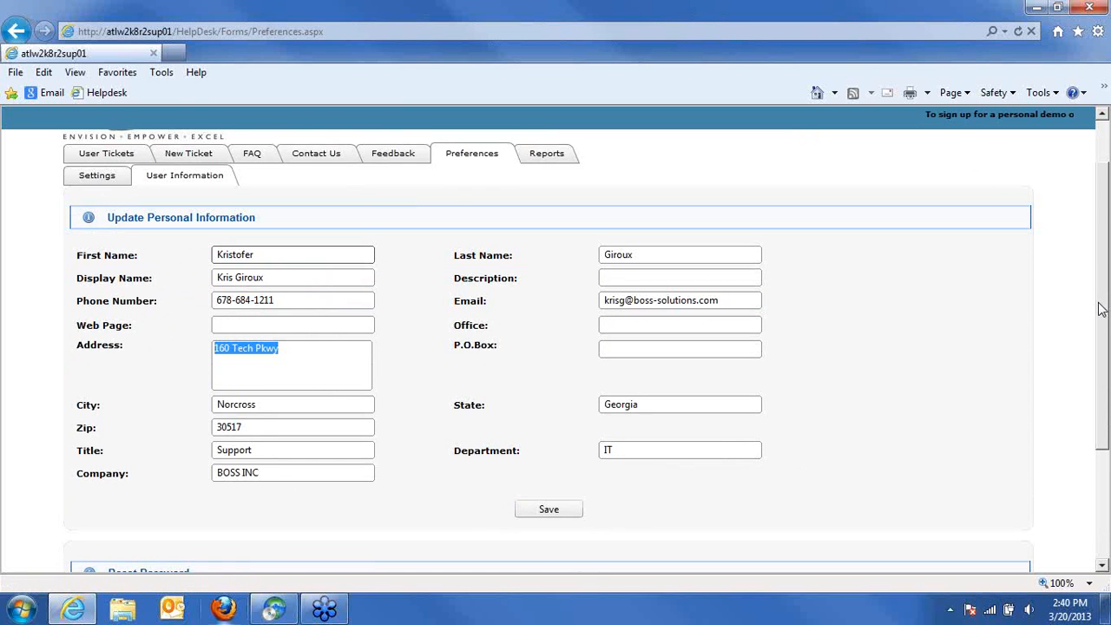
{"action": "left_click_drag", "start_coordinate": [1101, 304], "coordinate": [1097, 246]}
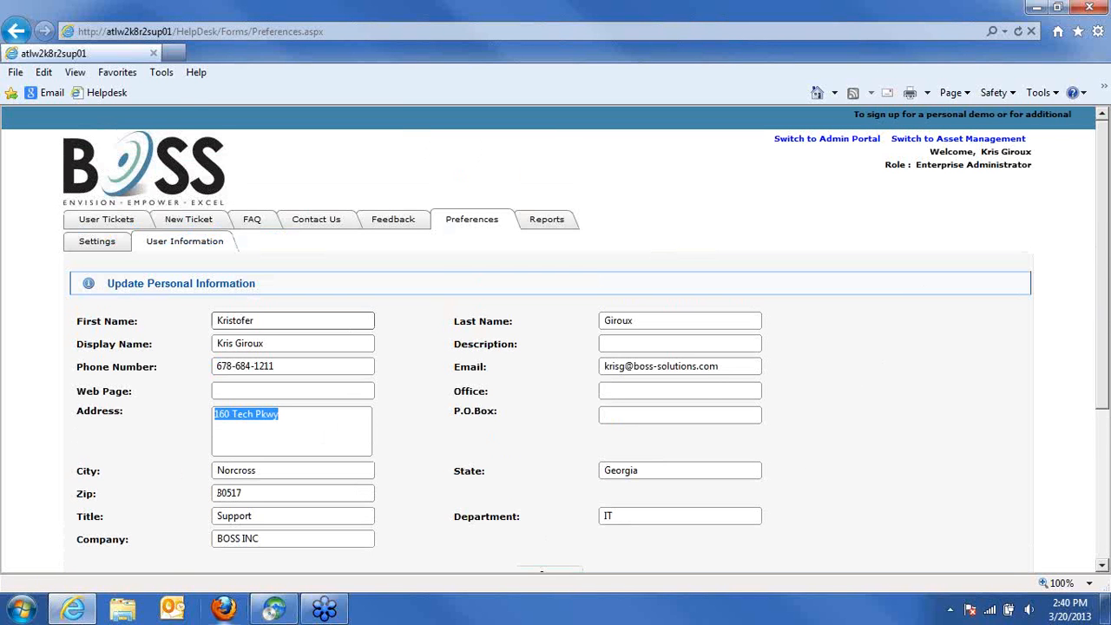
{"action": "left_click_drag", "start_coordinate": [1104, 309], "coordinate": [1096, 359]}
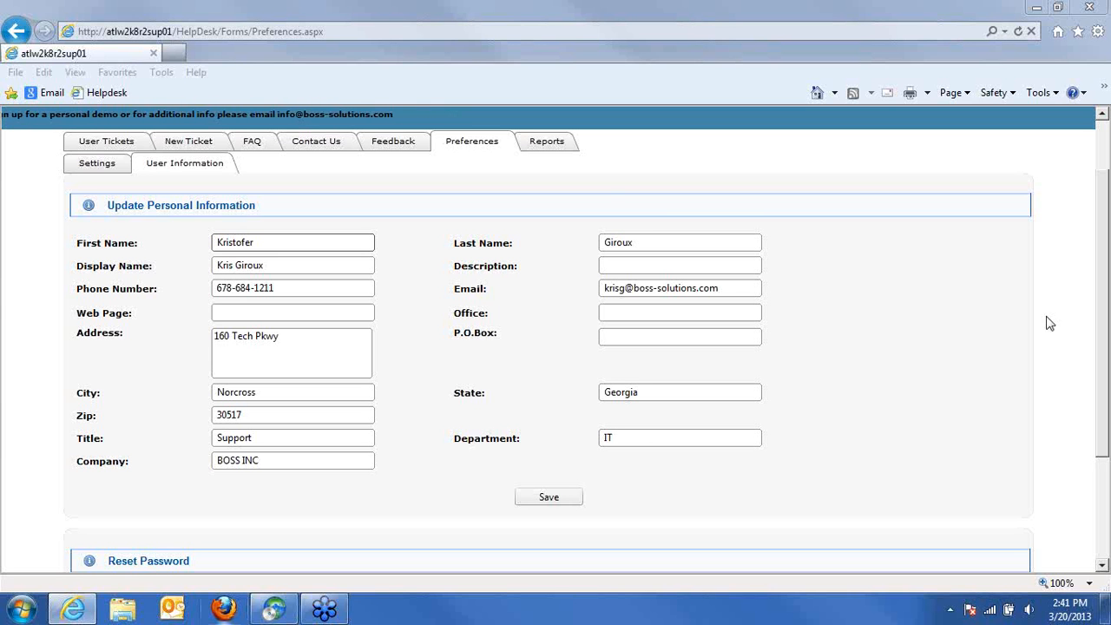
{"action": "left_click", "coordinate": [1043, 8]}
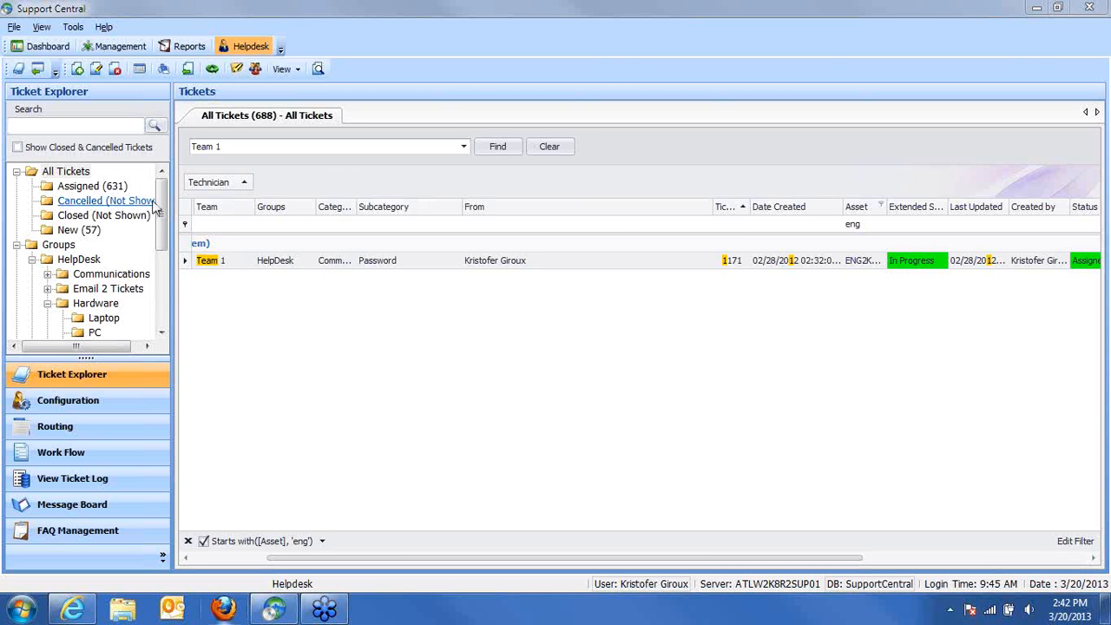
{"action": "left_click", "coordinate": [140, 106]}
{"action": "left_click", "coordinate": [118, 46]}
{"action": "left_click", "coordinate": [57, 108]}
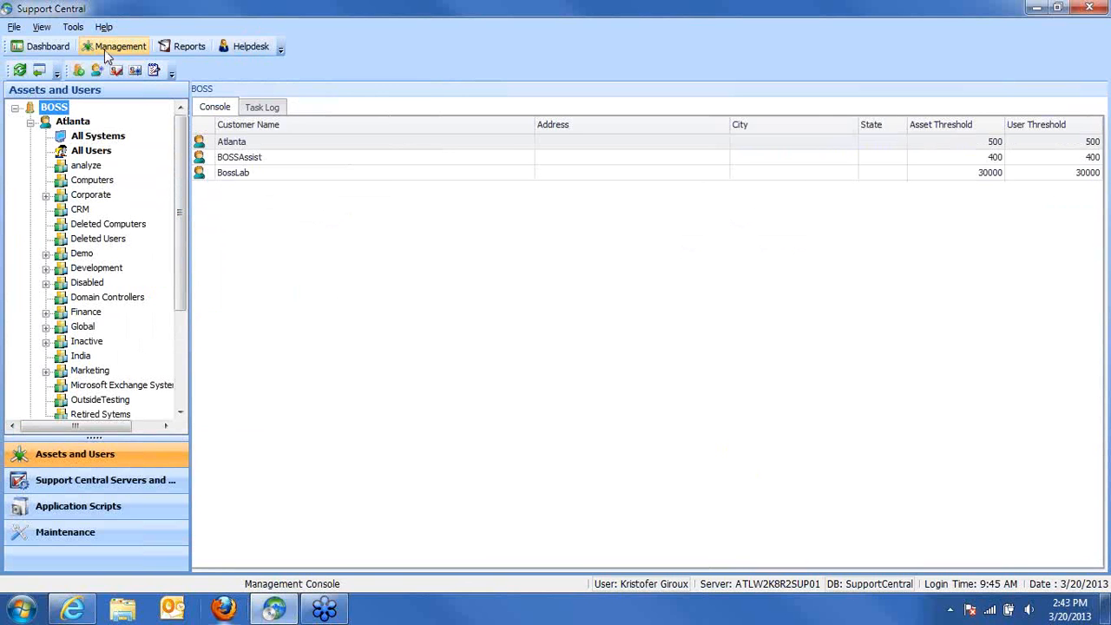
{"action": "right_click", "coordinate": [54, 108]}
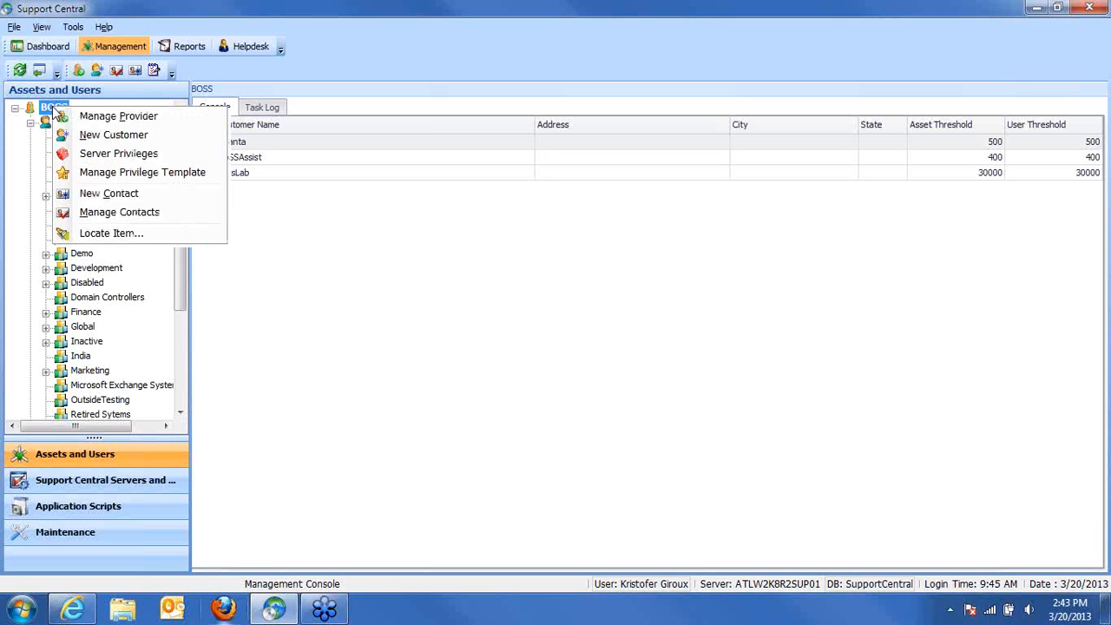
{"action": "left_click", "coordinate": [144, 214]}
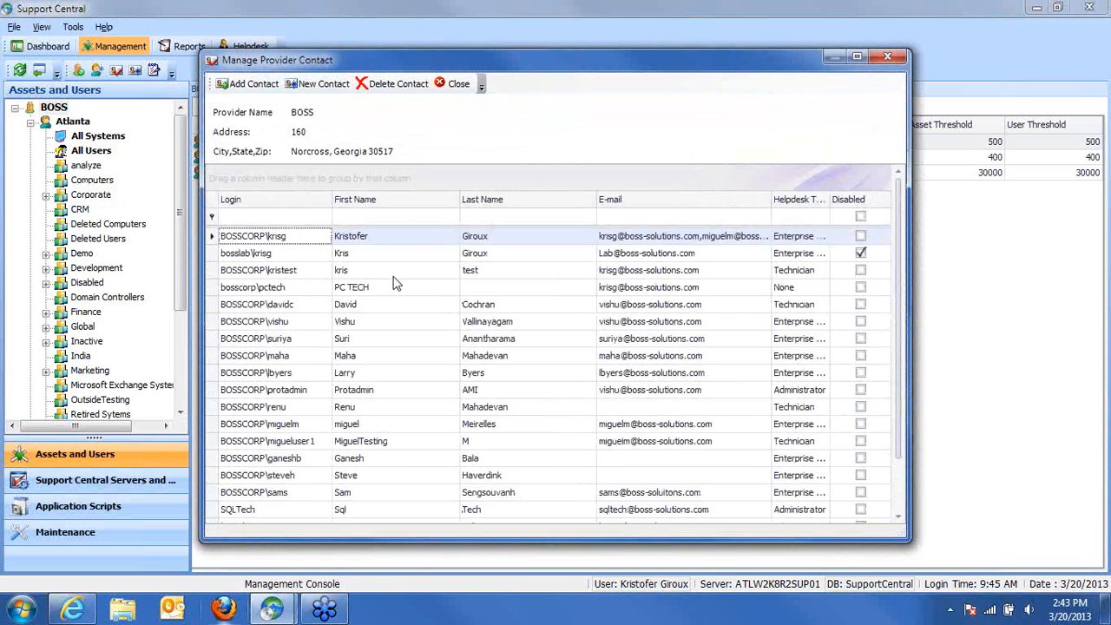
{"action": "left_click", "coordinate": [317, 84]}
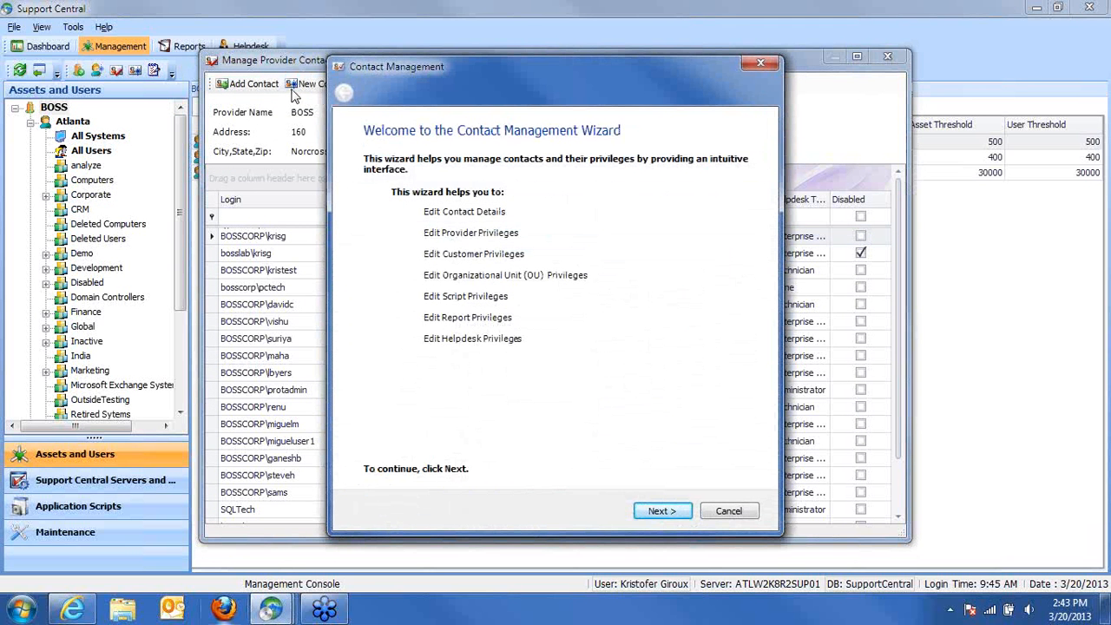
{"action": "left_click", "coordinate": [662, 511]}
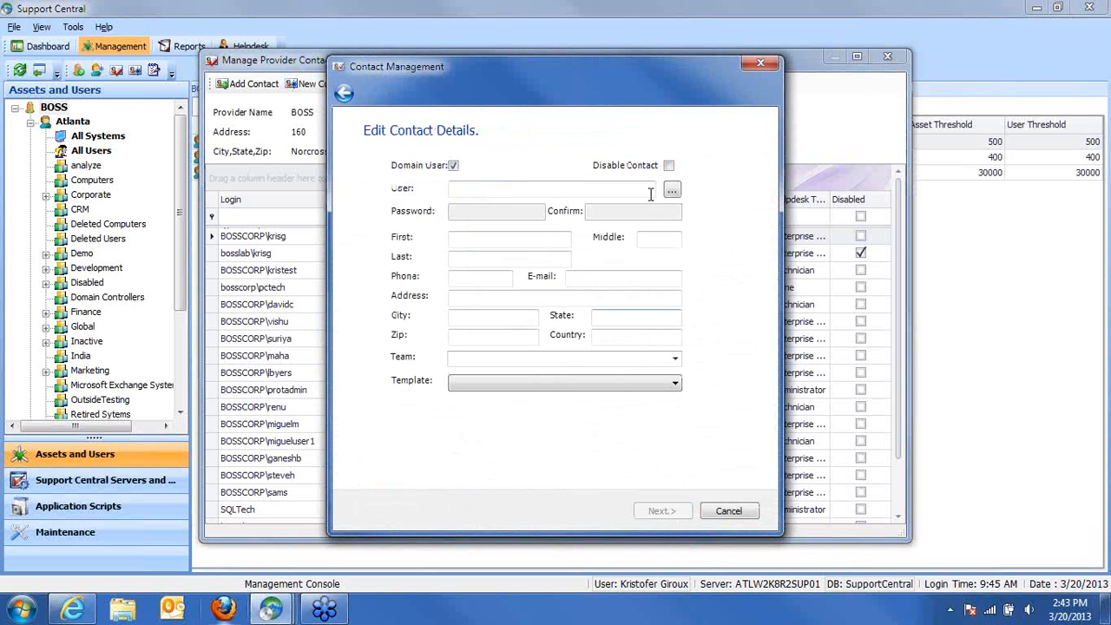
{"action": "left_click", "coordinate": [672, 189]}
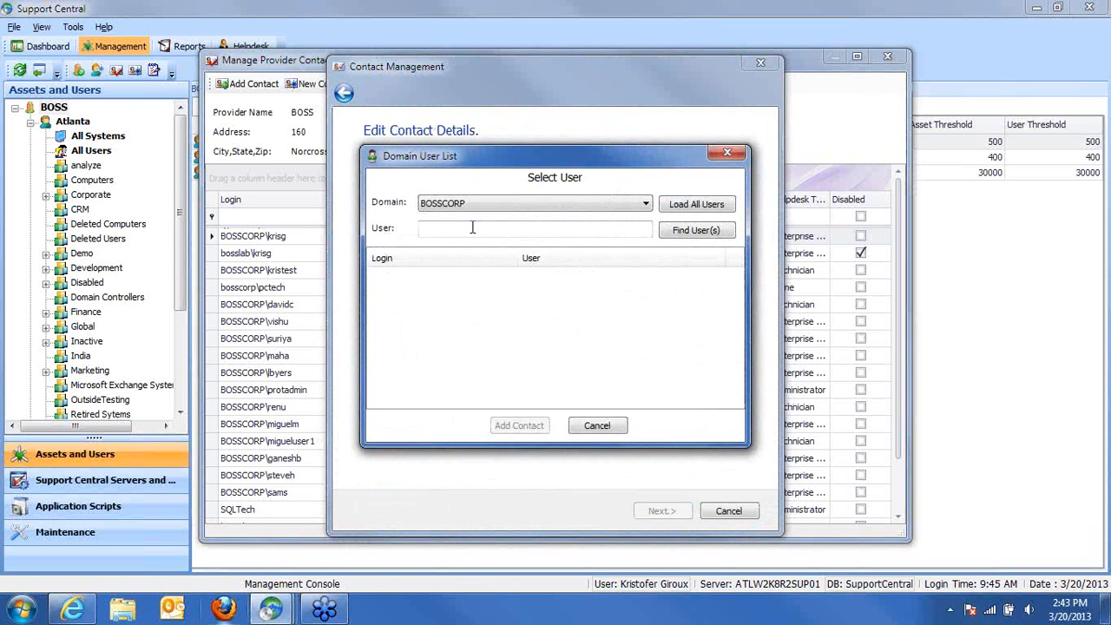
{"action": "left_click", "coordinate": [473, 228]}
{"action": "type", "text": "krisg"}
{"action": "left_click", "coordinate": [699, 232]}
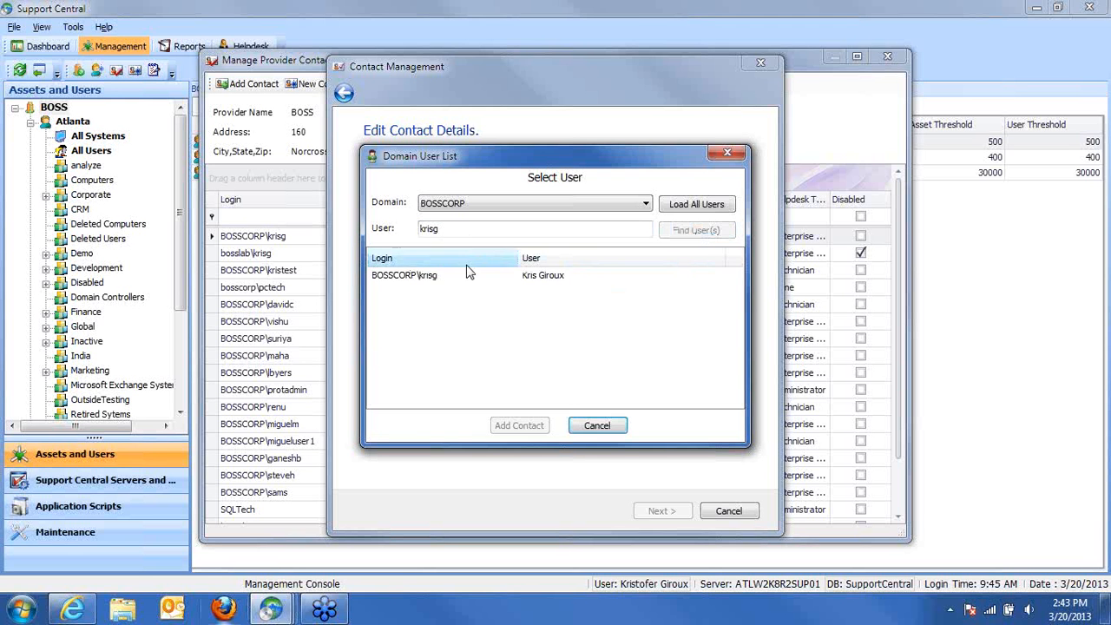
{"action": "left_click", "coordinate": [469, 274]}
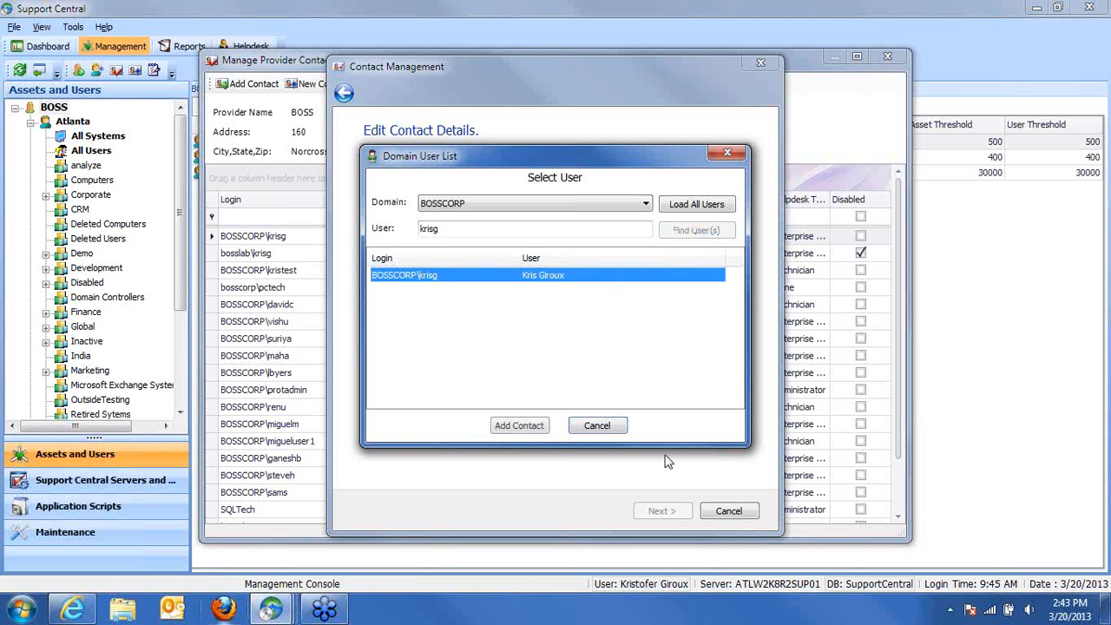
{"action": "left_click", "coordinate": [621, 426]}
{"action": "left_click", "coordinate": [725, 512]}
{"action": "double_click", "coordinate": [387, 271]}
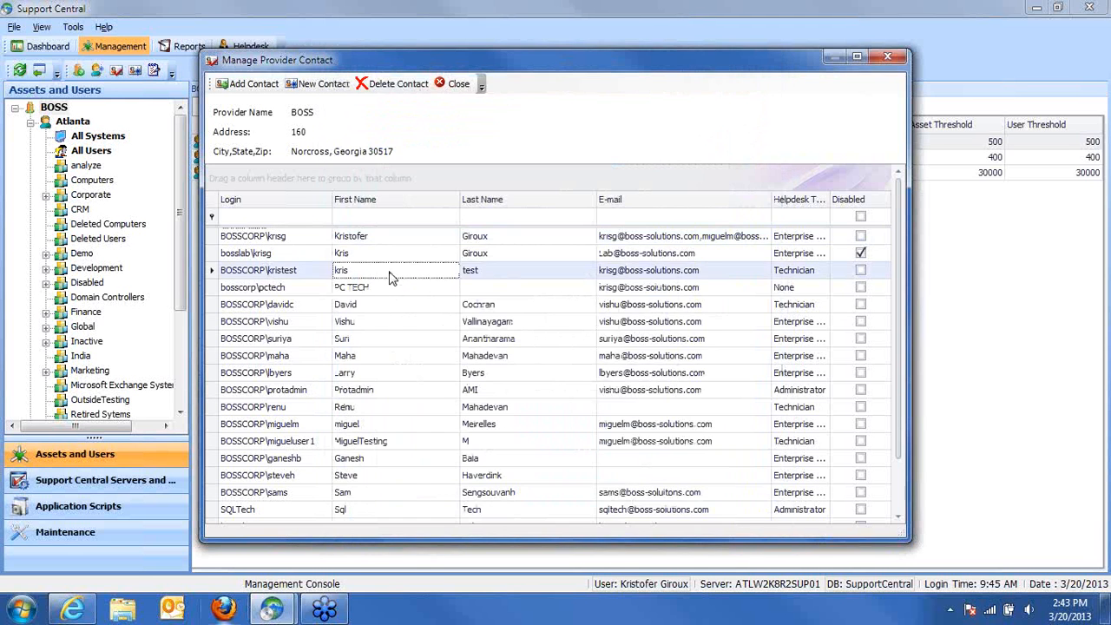
{"action": "left_click", "coordinate": [658, 508]}
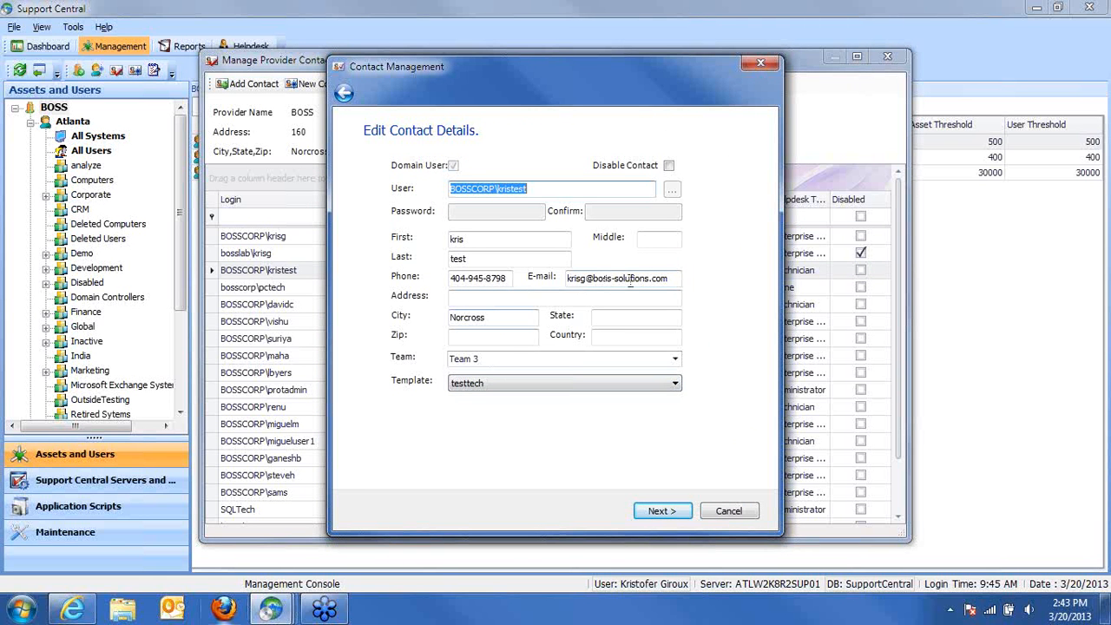
{"action": "left_click_drag", "start_coordinate": [674, 279], "coordinate": [449, 279]}
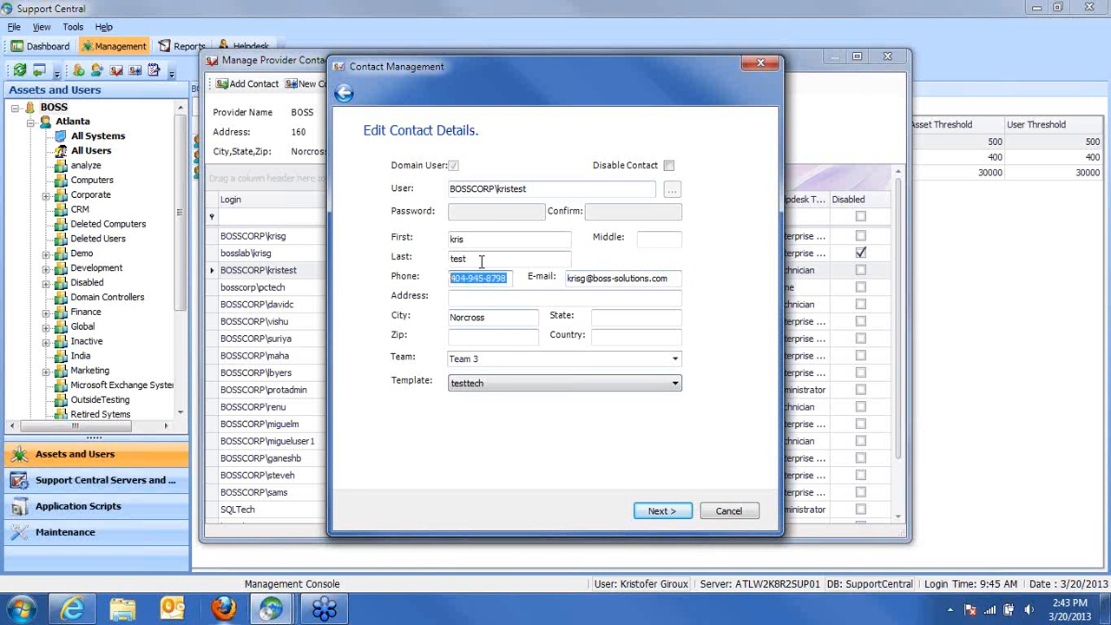
{"action": "left_click_drag", "start_coordinate": [677, 279], "coordinate": [567, 279]}
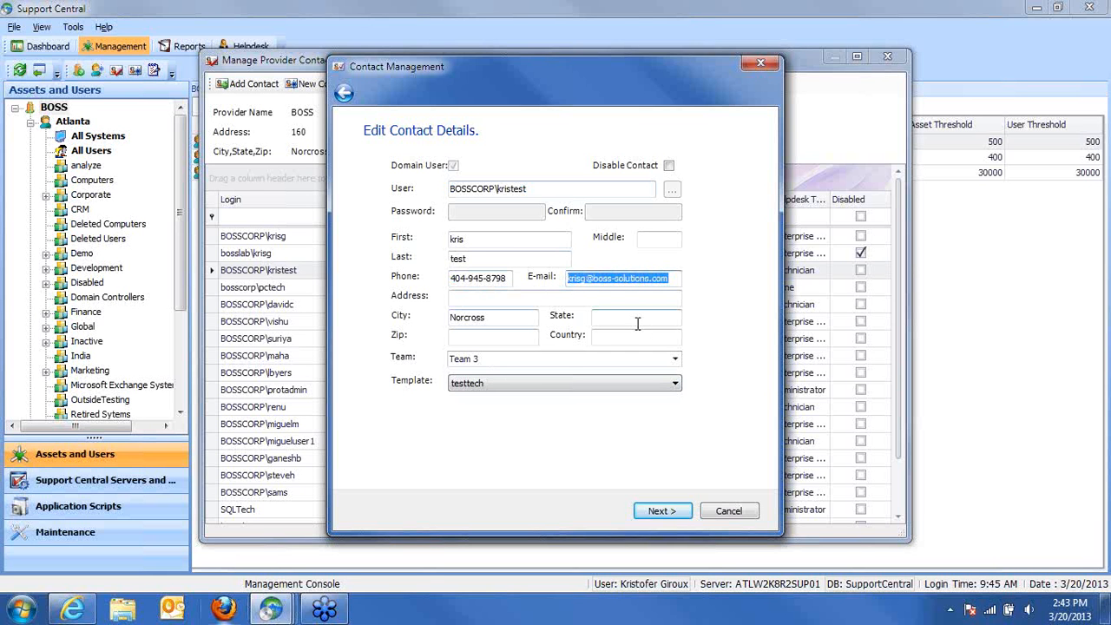
{"action": "left_click", "coordinate": [510, 387]}
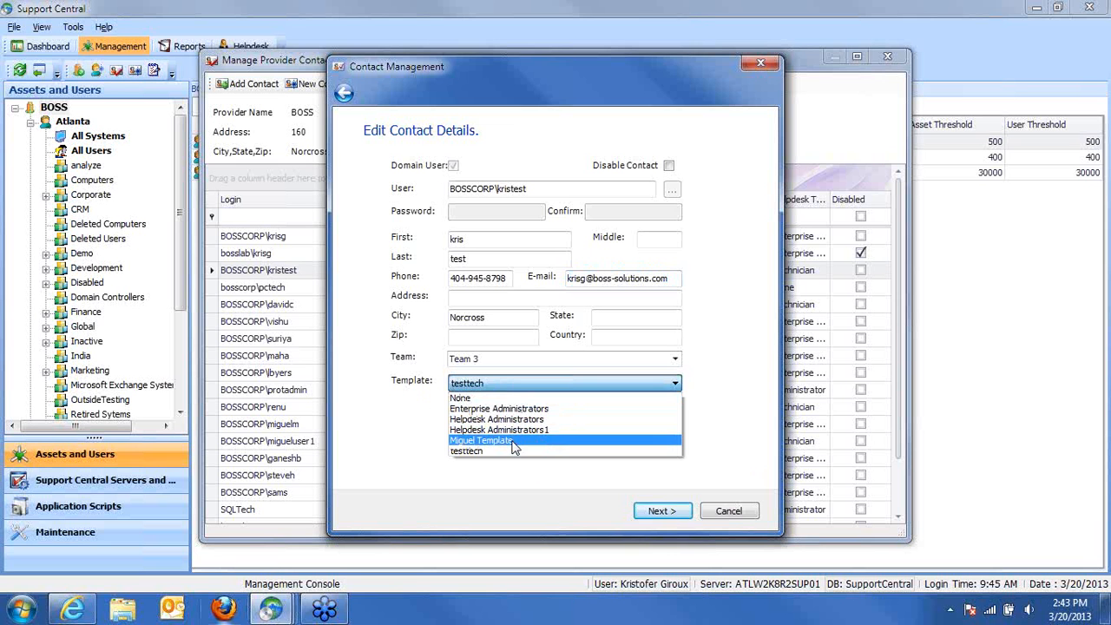
{"action": "left_click", "coordinate": [712, 412]}
{"action": "left_click", "coordinate": [654, 512]}
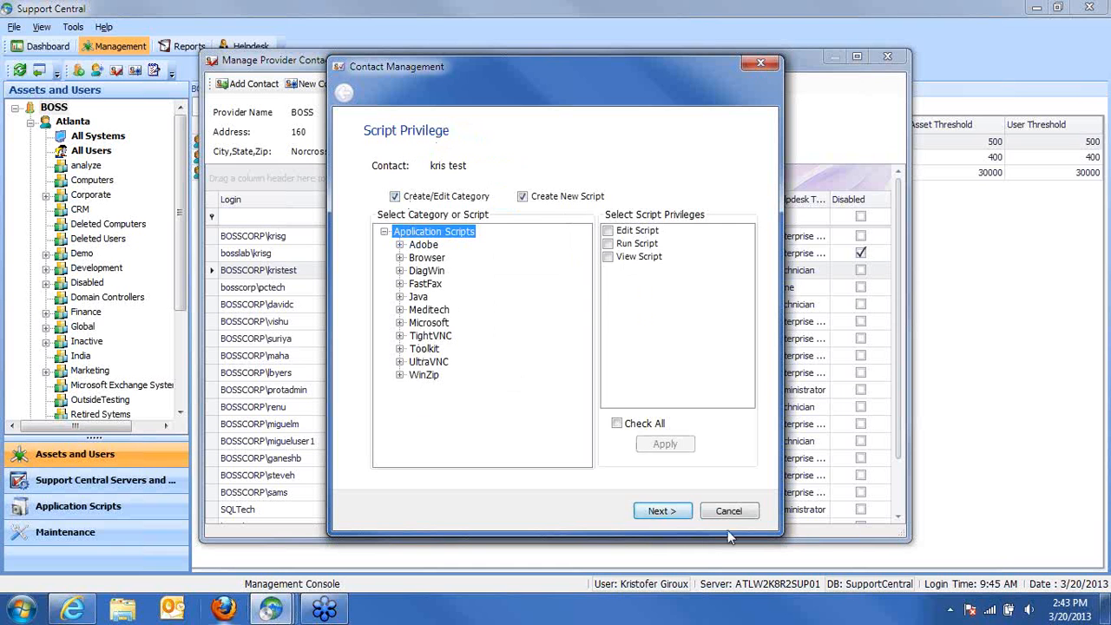
{"action": "left_click", "coordinate": [661, 512]}
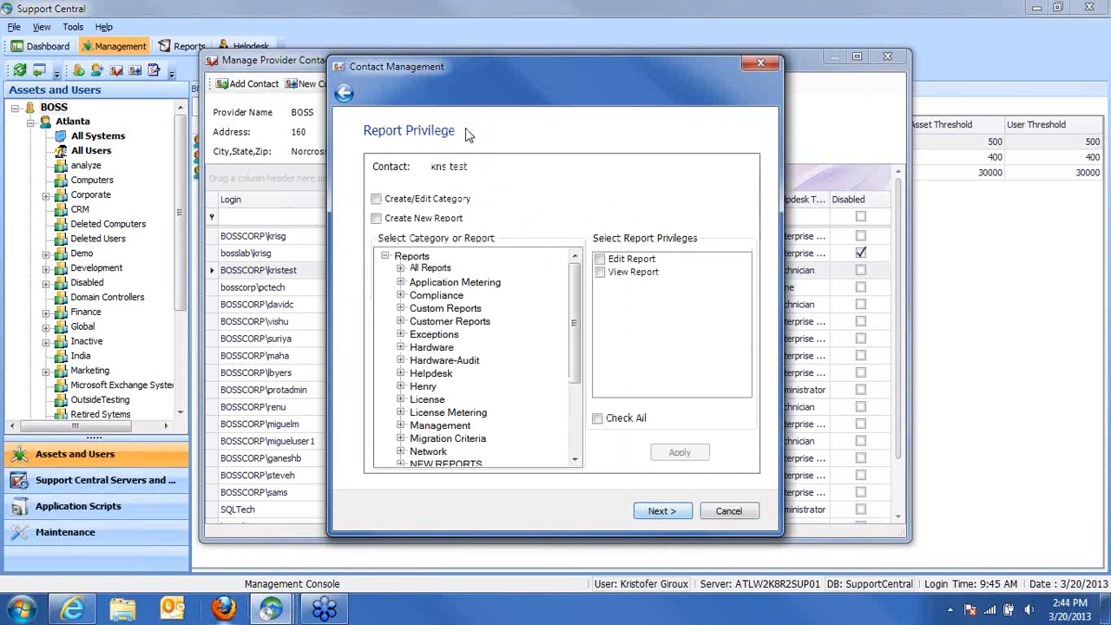
{"action": "left_click", "coordinate": [662, 511]}
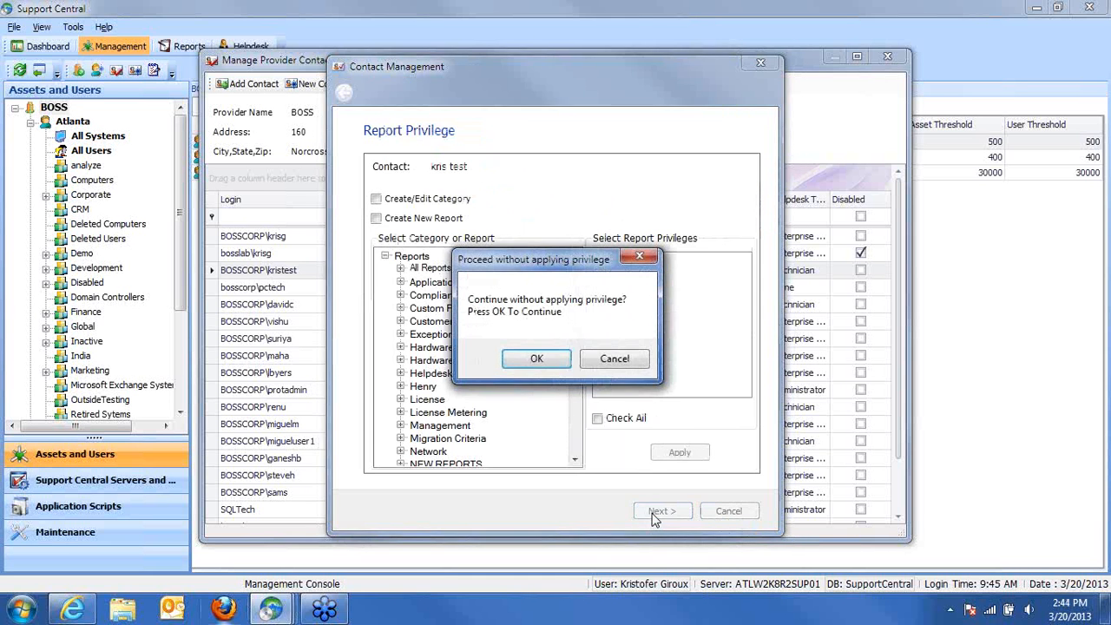
{"action": "left_click", "coordinate": [547, 364]}
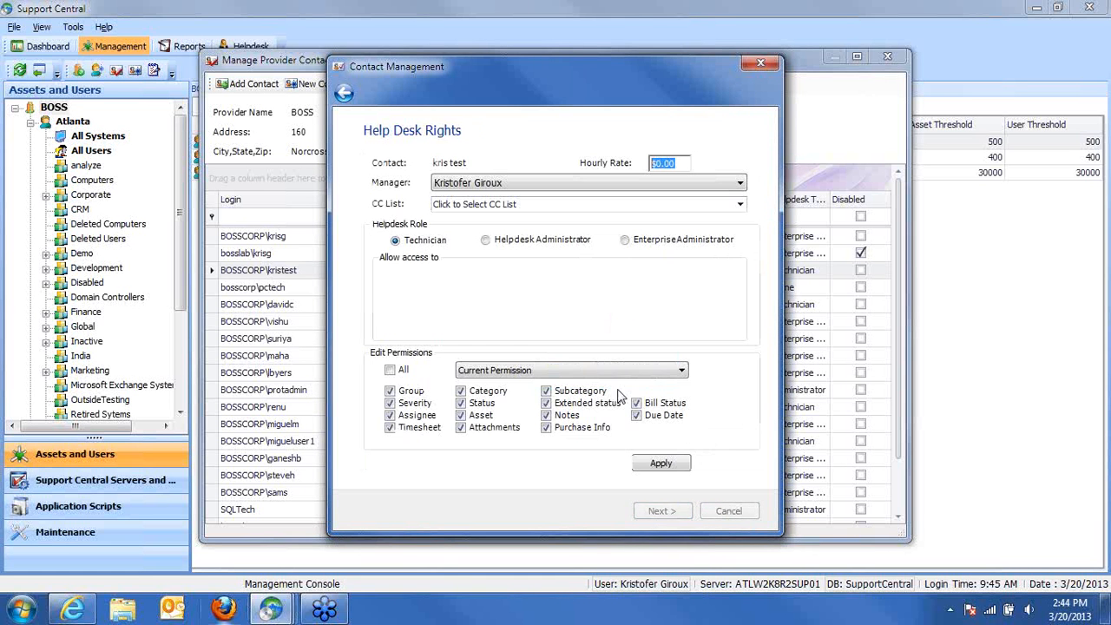
{"action": "left_click", "coordinate": [512, 244]}
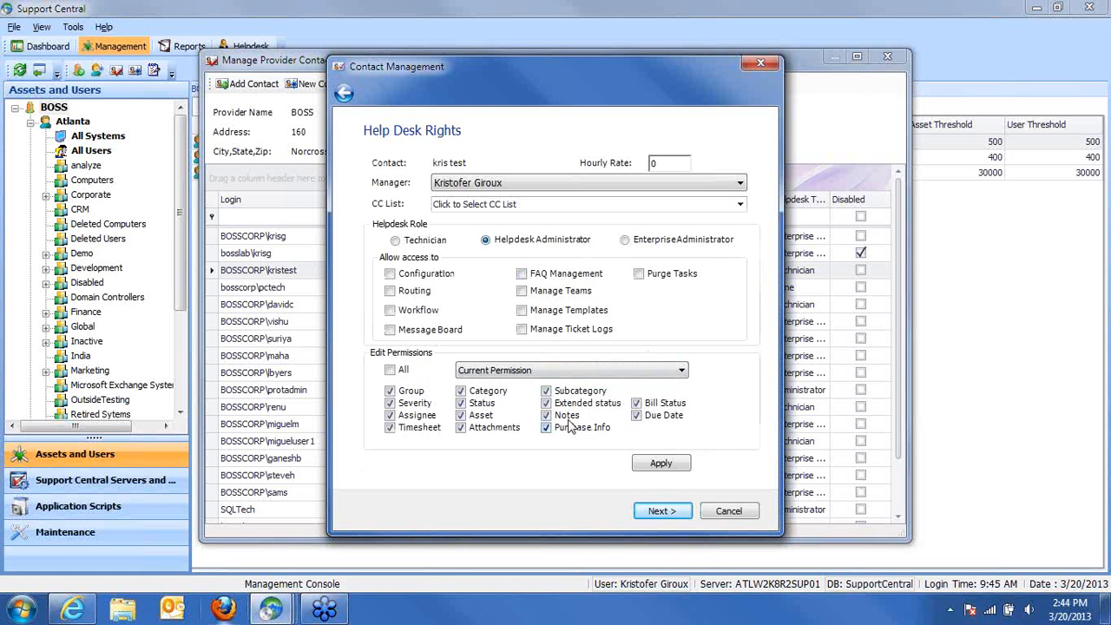
{"action": "left_click", "coordinate": [653, 244]}
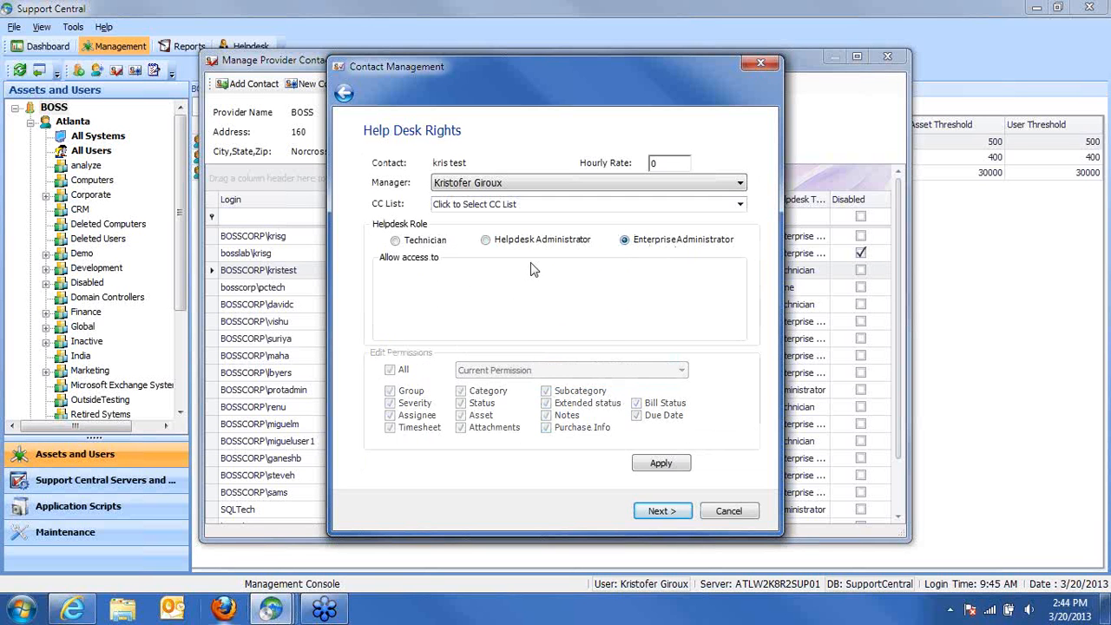
{"action": "left_click", "coordinate": [513, 246]}
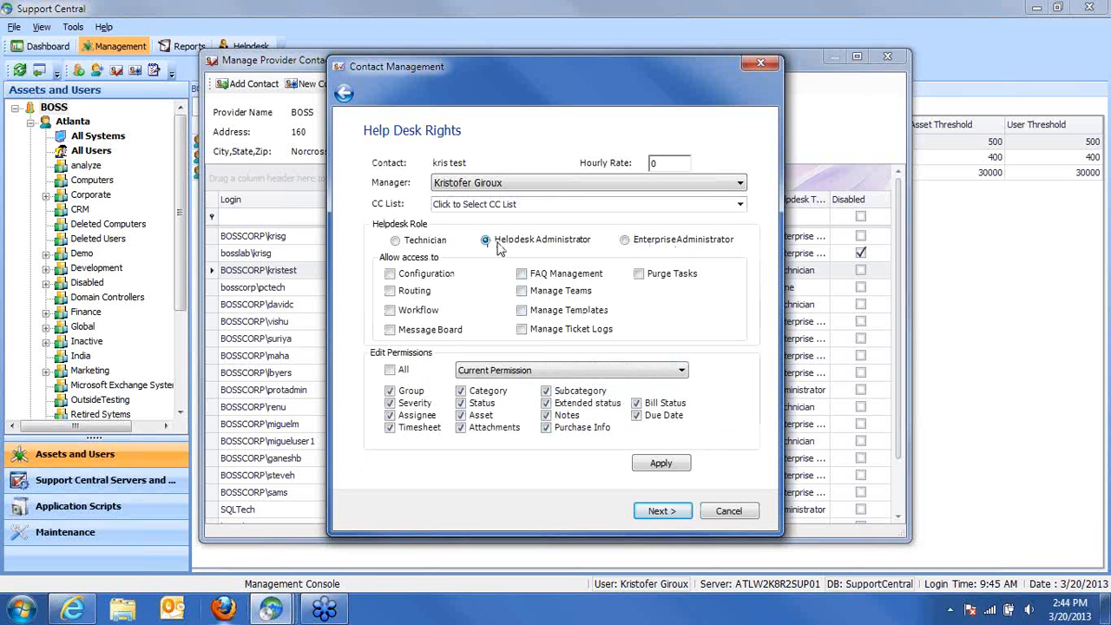
{"action": "left_click", "coordinate": [390, 331]}
{"action": "left_click", "coordinate": [522, 273]}
{"action": "left_click", "coordinate": [738, 514]}
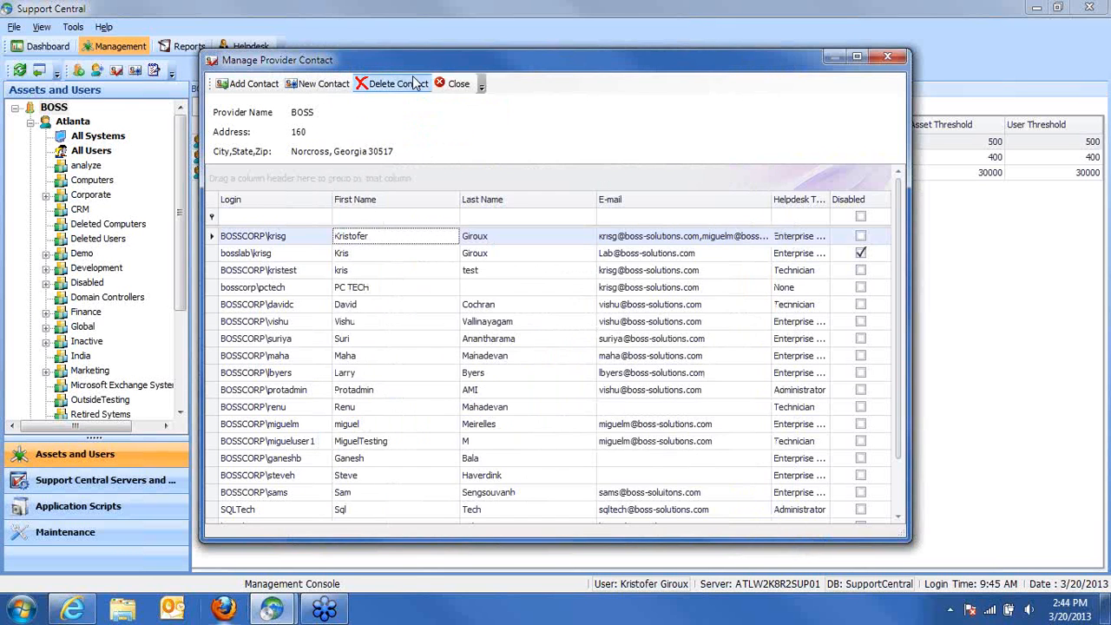
{"action": "left_click", "coordinate": [457, 84]}
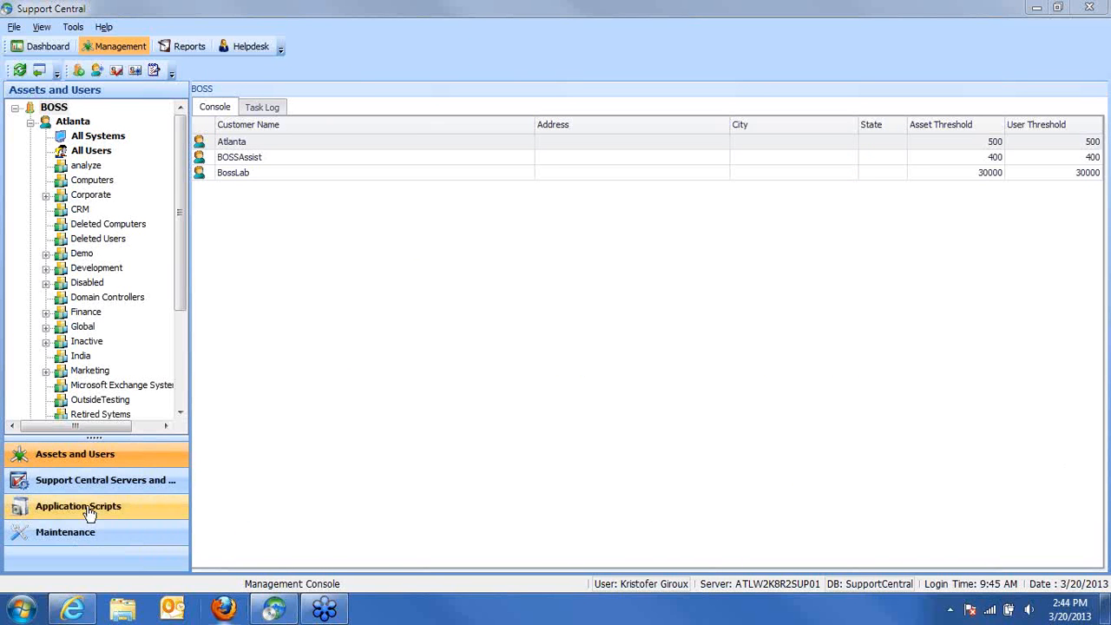
Step: Review the Phone Number, Department, Location and OU NAME custom fields in Helpdesk Configuration, then return to Ticket Explorer
{"action": "left_click", "coordinate": [244, 47]}
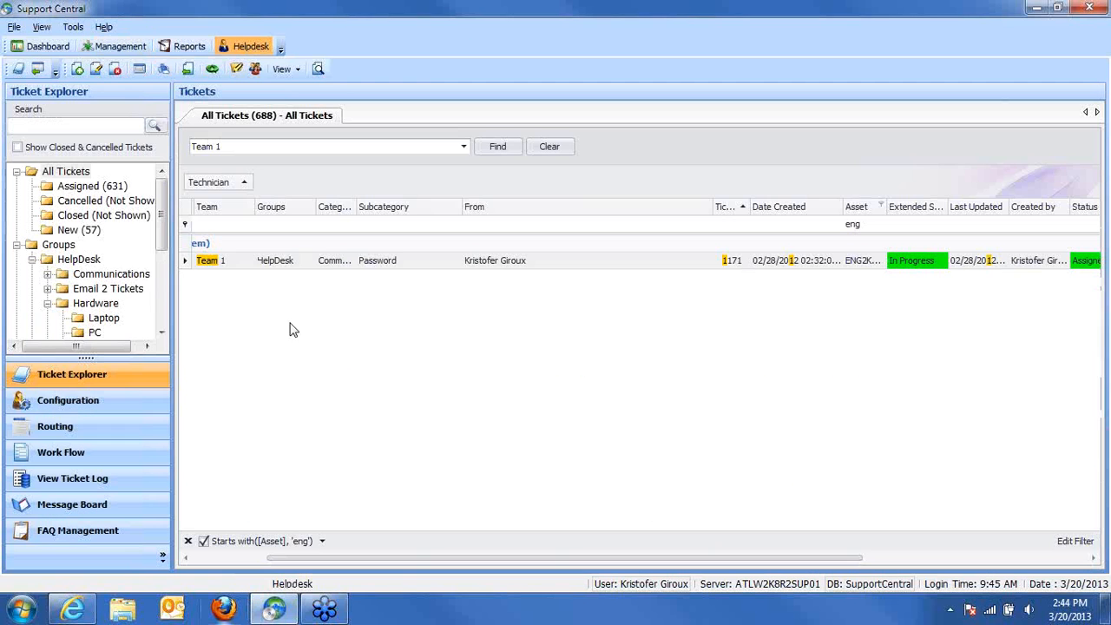
{"action": "left_click", "coordinate": [75, 400]}
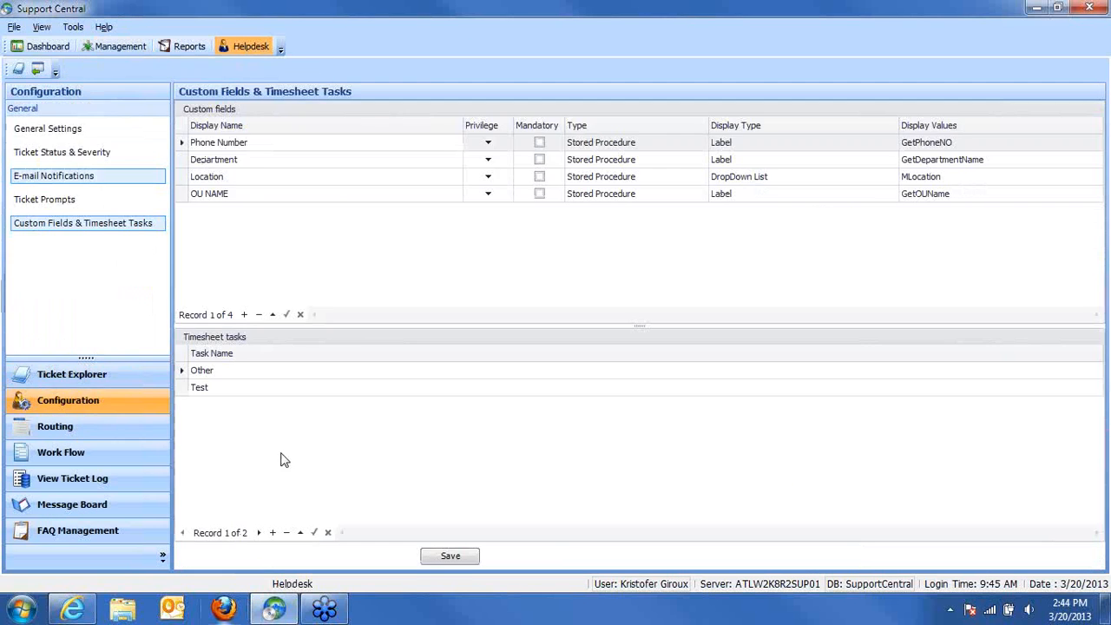
{"action": "left_click", "coordinate": [264, 145]}
{"action": "left_click", "coordinate": [270, 162]}
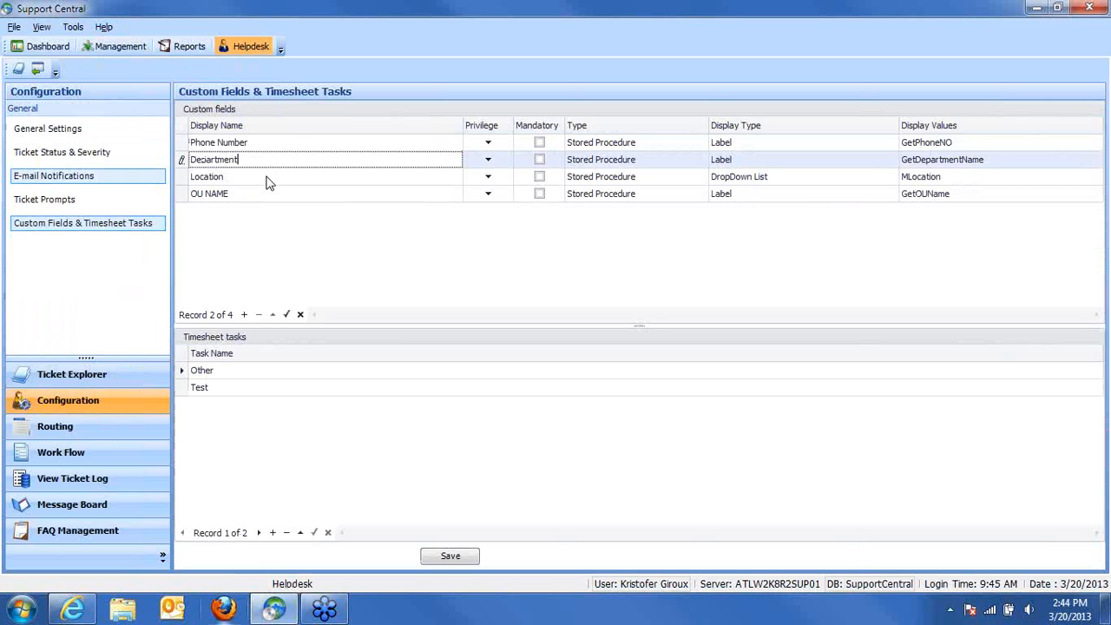
{"action": "left_click", "coordinate": [265, 177]}
{"action": "left_click", "coordinate": [261, 194]}
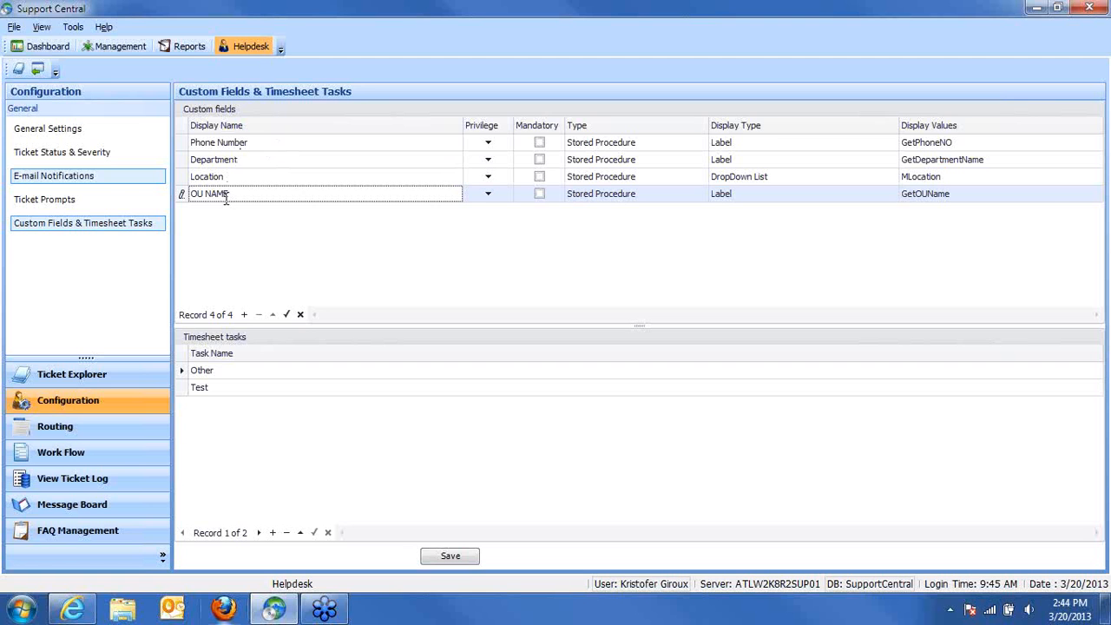
{"action": "left_click", "coordinate": [92, 385]}
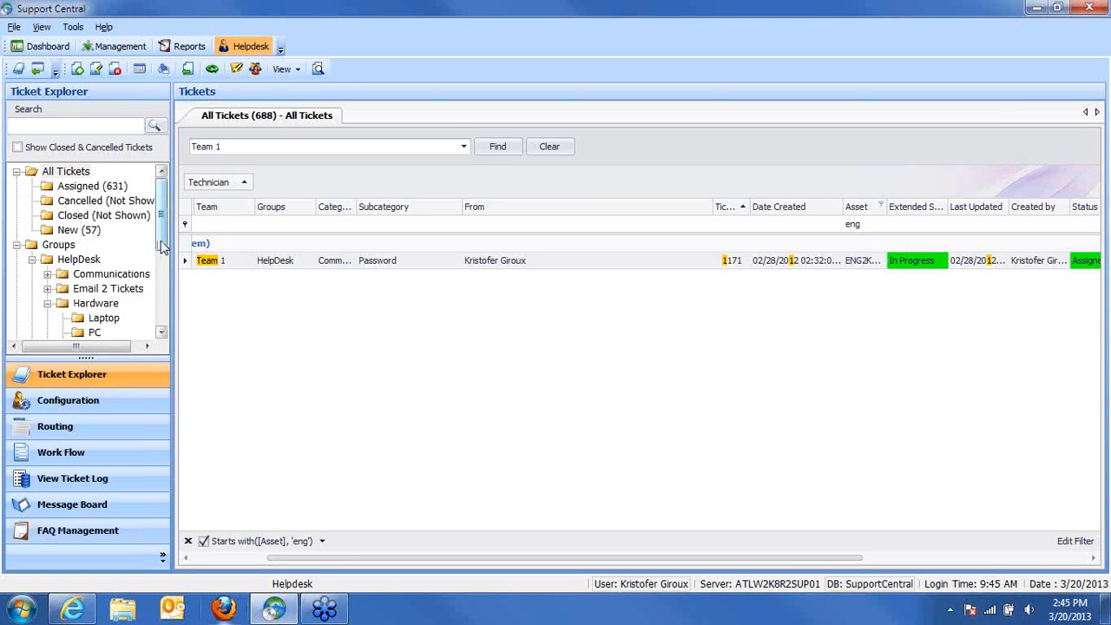
Step: Show the Hardware category tickets and open that category's settings for editing
{"action": "scroll", "coordinate": [87, 287], "scroll_direction": "down", "scroll_amount": 1}
{"action": "left_click", "coordinate": [90, 275]}
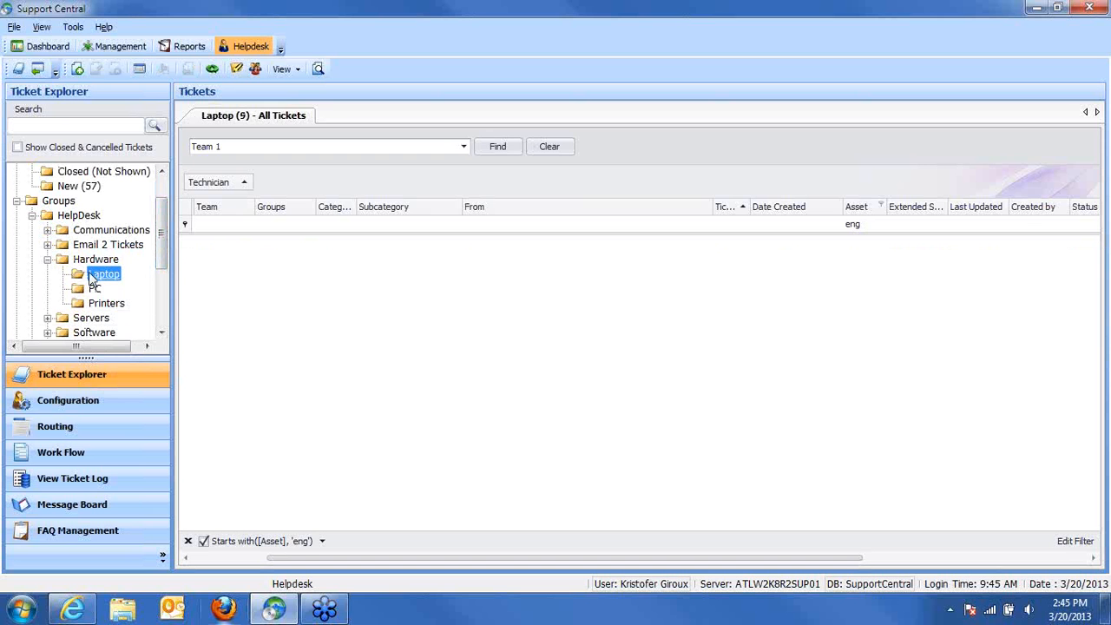
{"action": "left_click", "coordinate": [91, 262]}
{"action": "right_click", "coordinate": [93, 265]}
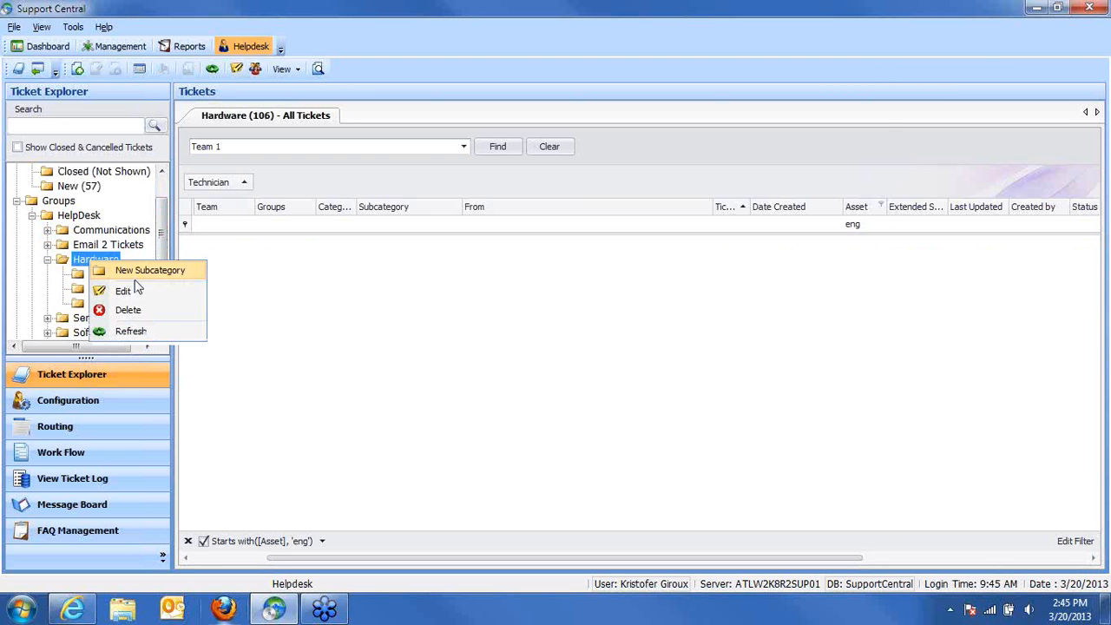
{"action": "left_click", "coordinate": [130, 288]}
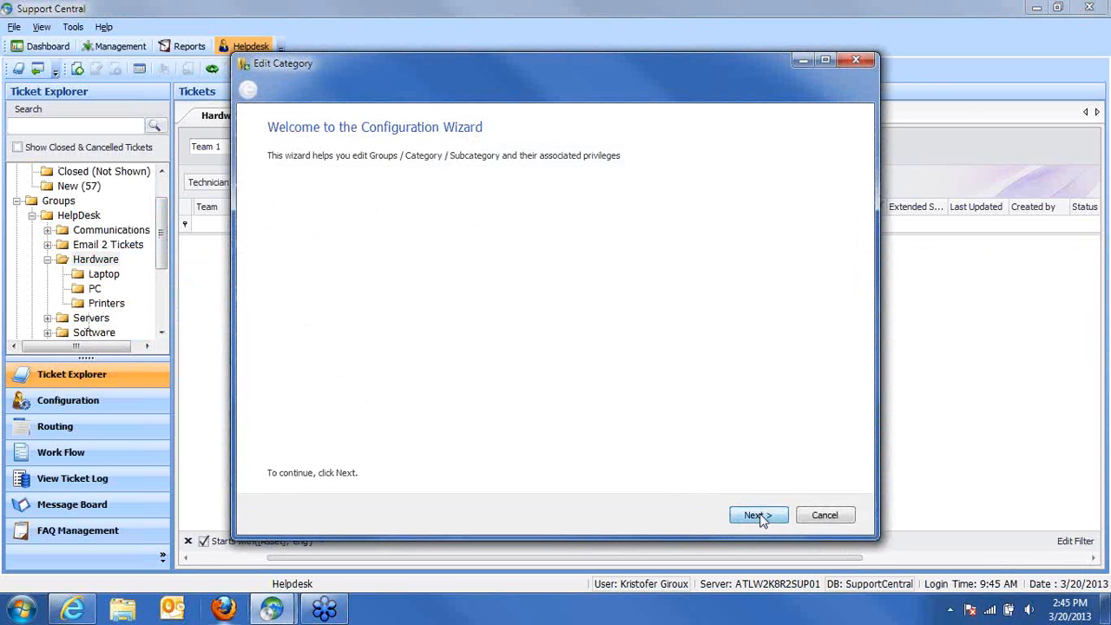
Step: Page through the Hardware category wizard to custom fields, cancel, and bring the portal forward
{"action": "left_click", "coordinate": [756, 515]}
{"action": "left_click", "coordinate": [756, 516]}
{"action": "left_click", "coordinate": [755, 515]}
{"action": "left_click", "coordinate": [755, 516]}
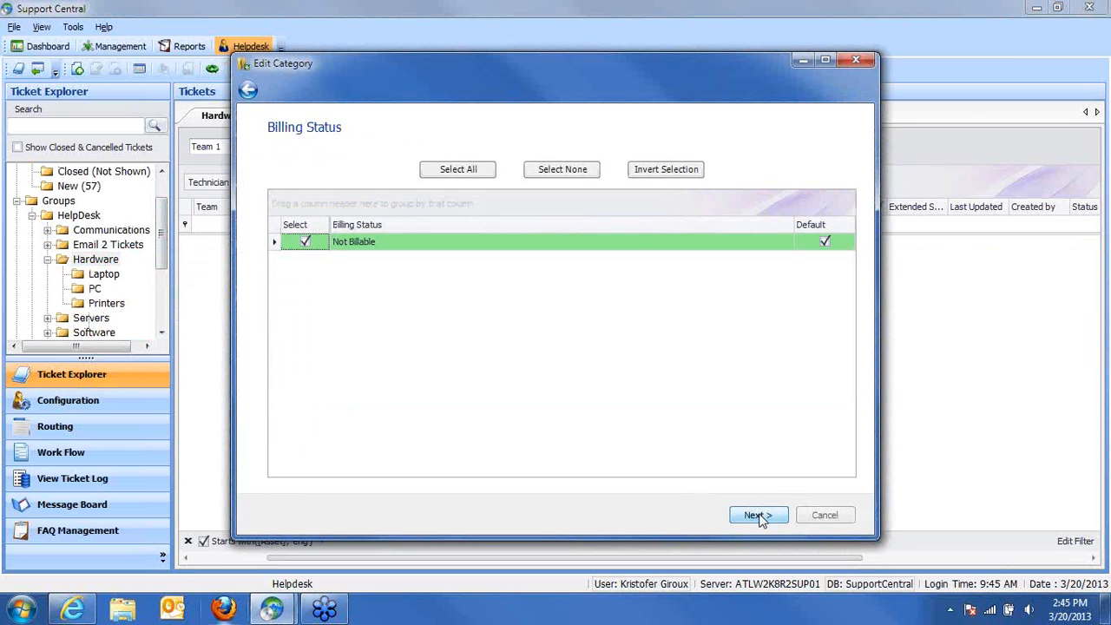
{"action": "left_click", "coordinate": [756, 516]}
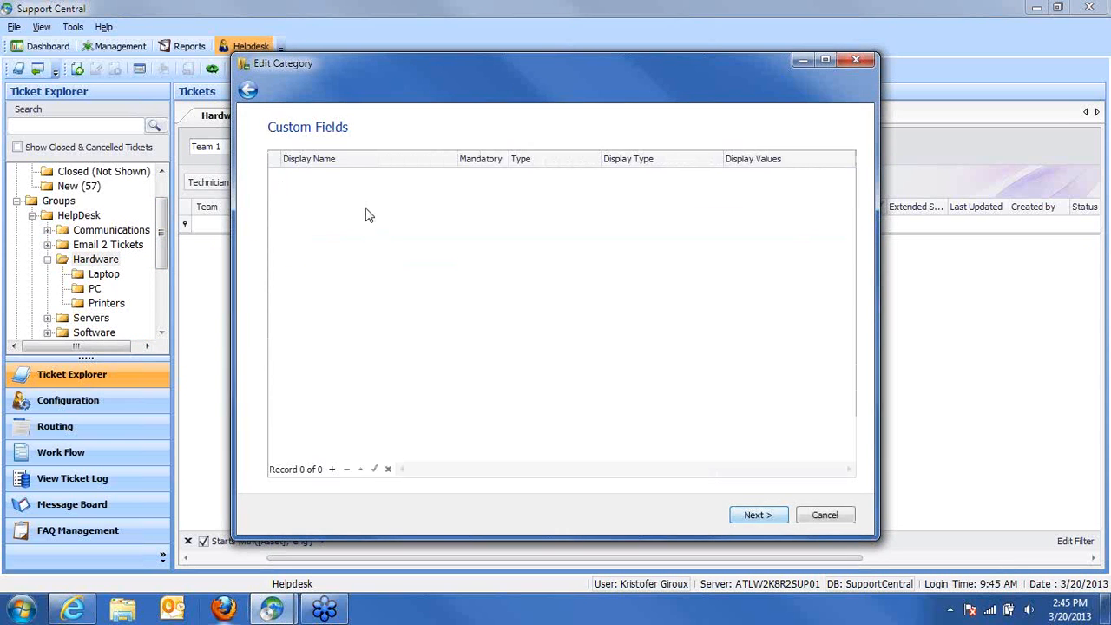
{"action": "left_click", "coordinate": [824, 516]}
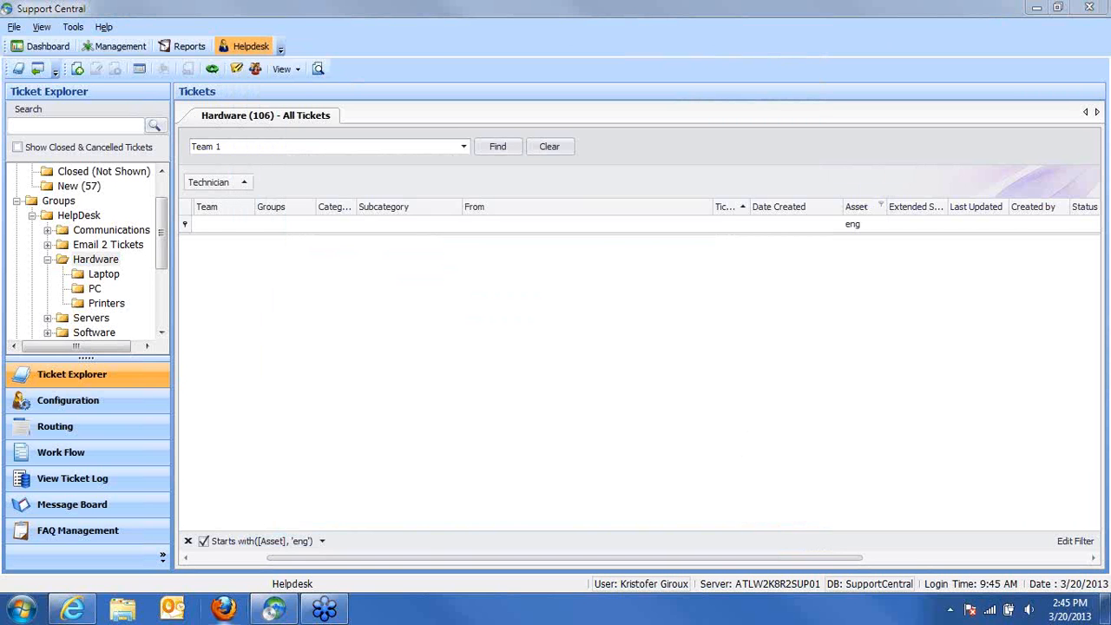
{"action": "left_click", "coordinate": [72, 610]}
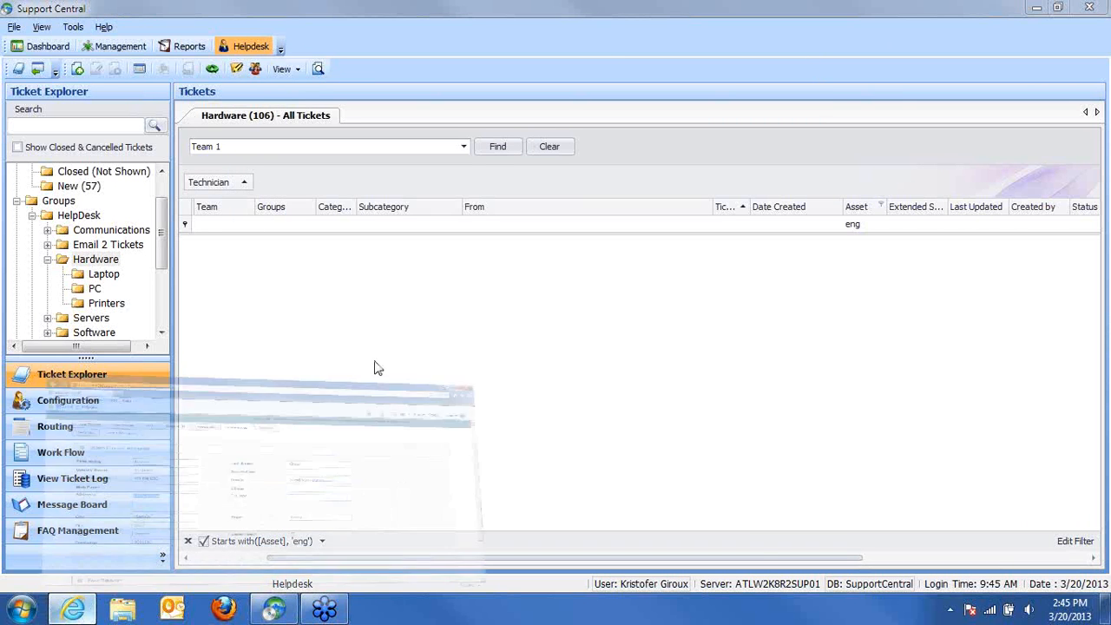
Step: Try switching to the admin portal, then show the User Tickets list
{"action": "scroll", "coordinate": [953, 218], "scroll_direction": "up", "scroll_amount": 2}
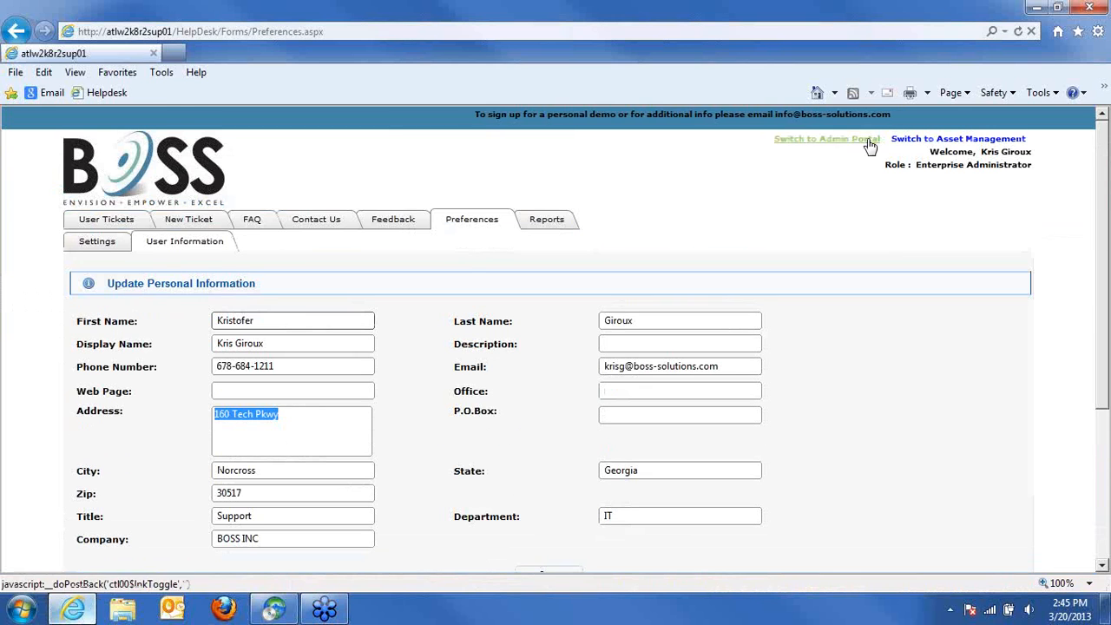
{"action": "left_click", "coordinate": [816, 144]}
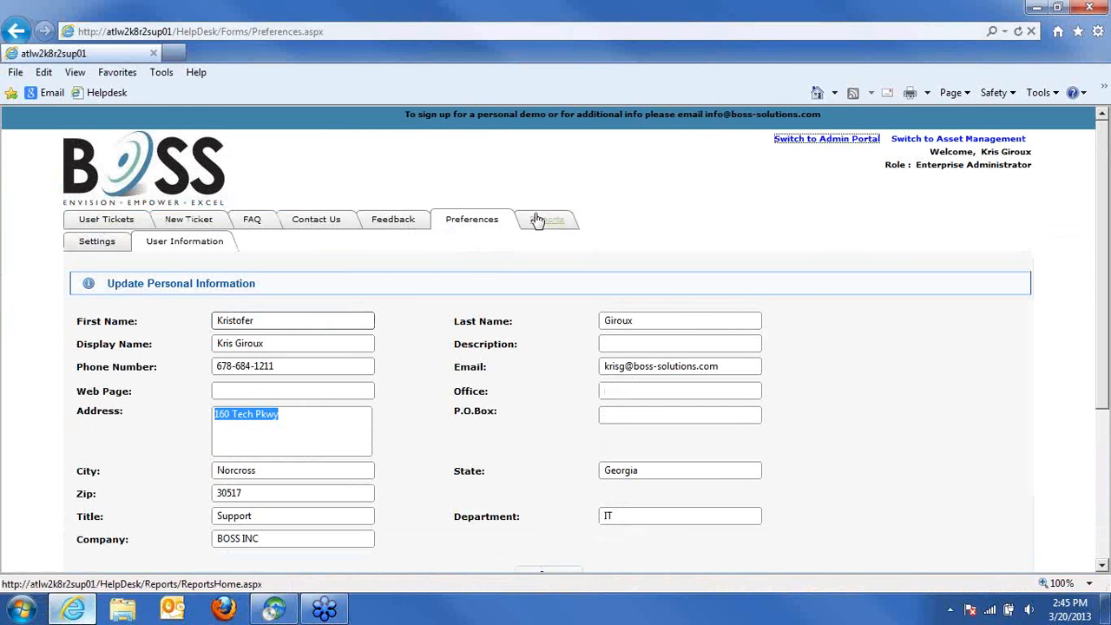
{"action": "left_click", "coordinate": [101, 223]}
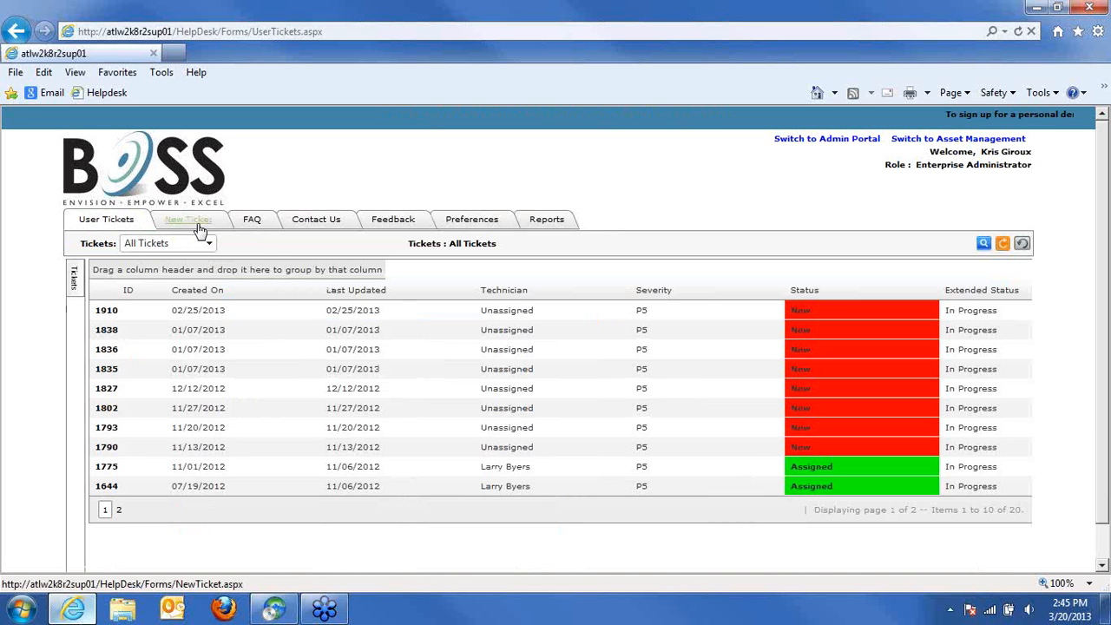
Step: Start a new ticket, review its Groups and Ticket Template choices, then return to Support Central
{"action": "left_click", "coordinate": [196, 227]}
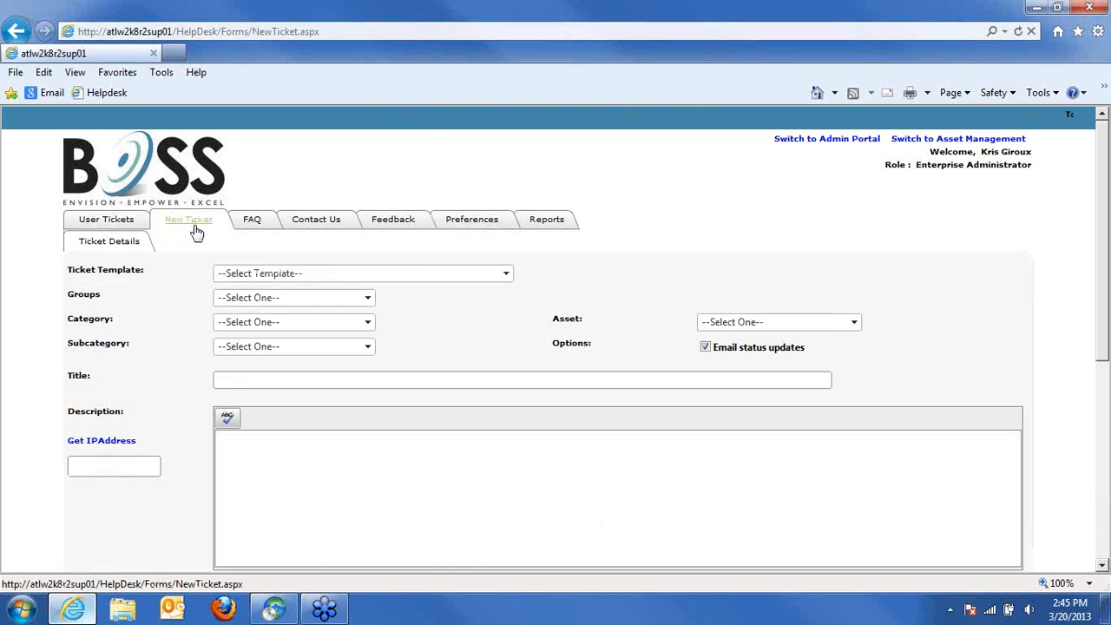
{"action": "left_click_drag", "start_coordinate": [1101, 310], "coordinate": [1103, 366]}
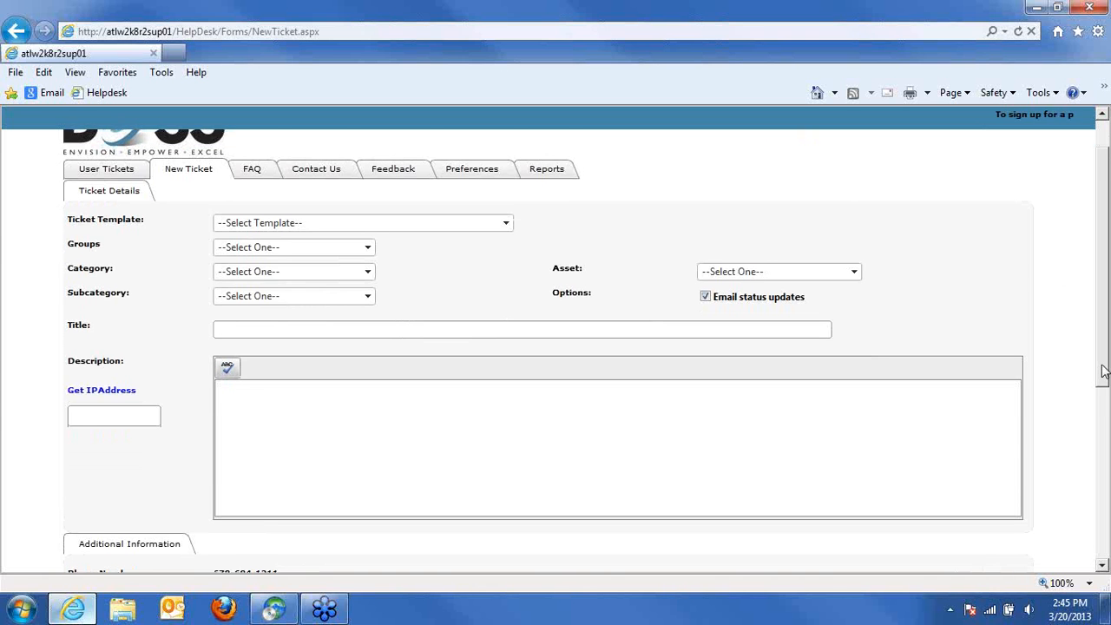
{"action": "left_click", "coordinate": [369, 253]}
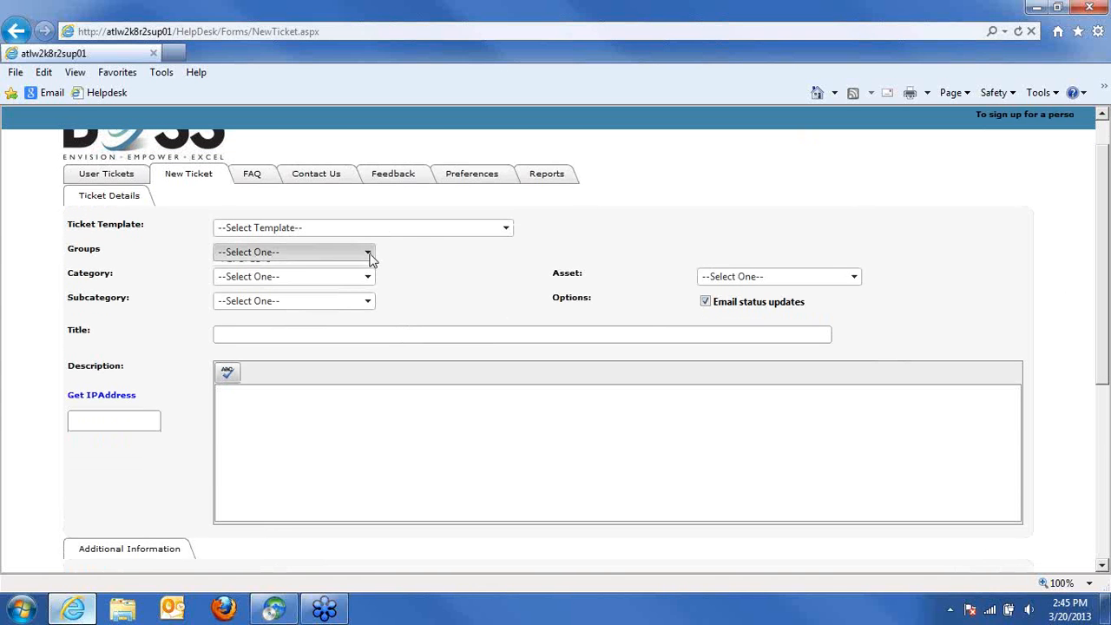
{"action": "left_click", "coordinate": [455, 228]}
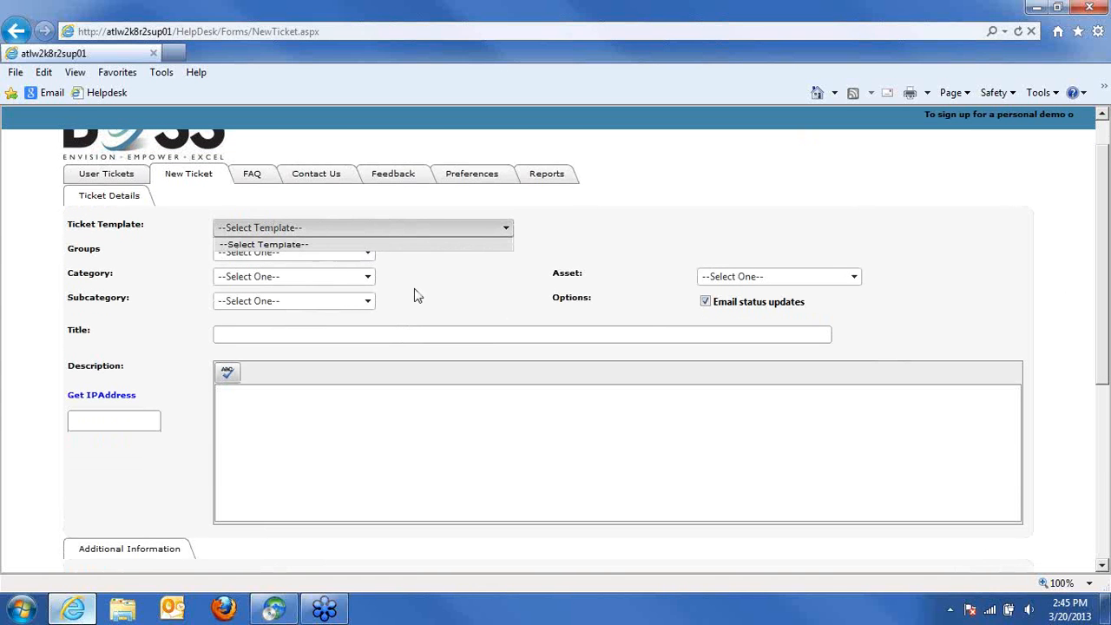
{"action": "left_click", "coordinate": [372, 253]}
{"action": "left_click", "coordinate": [371, 253]}
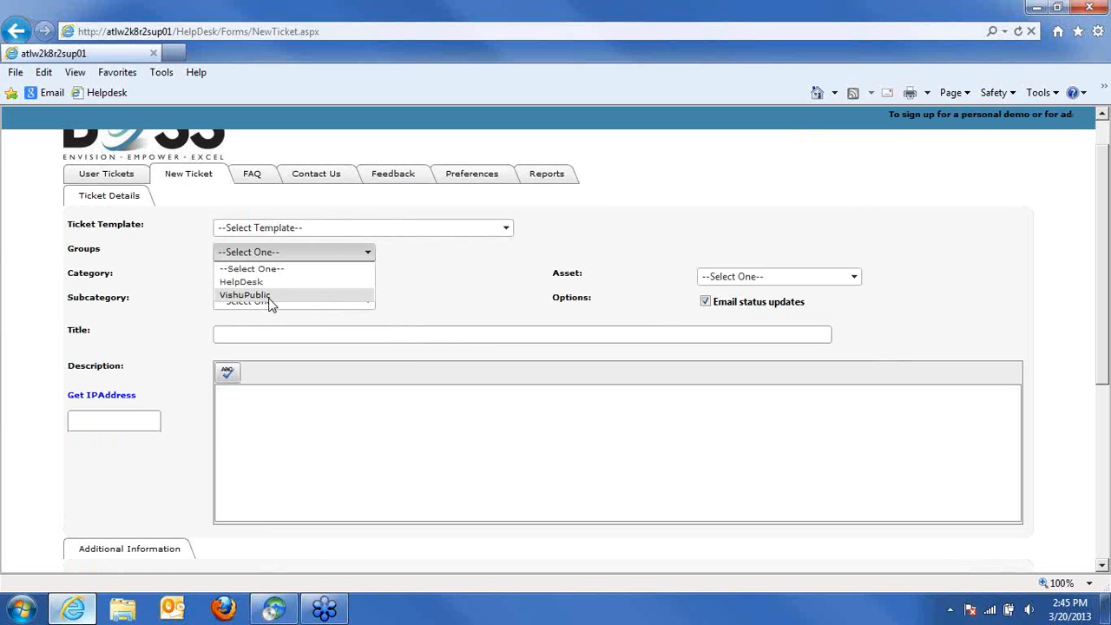
{"action": "left_click", "coordinate": [273, 610]}
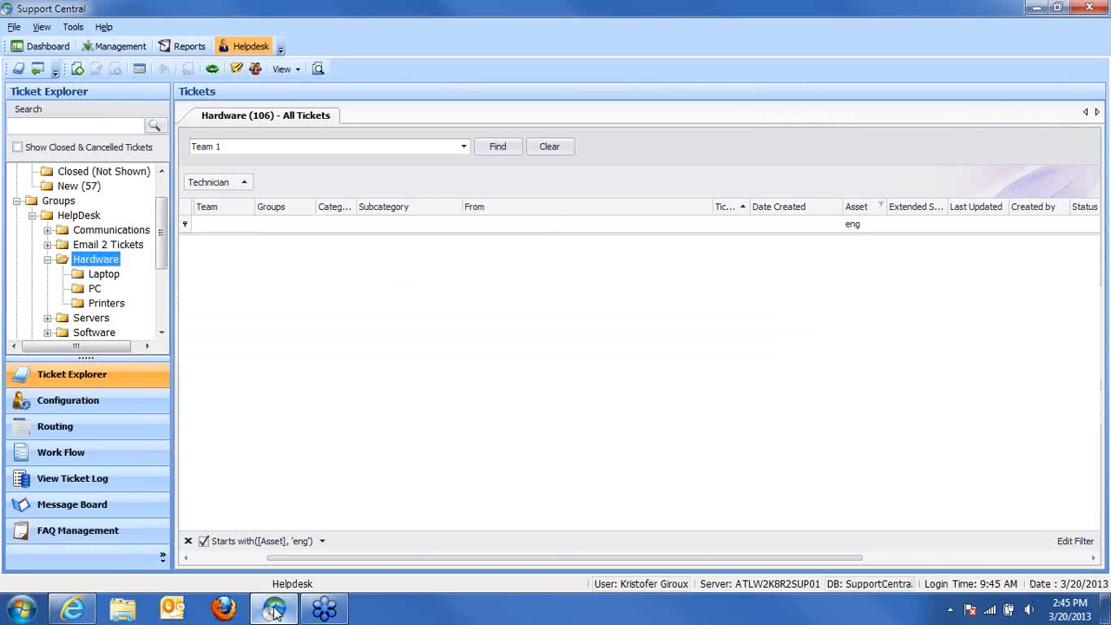
Step: Enlarge the folder tree, list all HelpDesk group tickets, then go back to the portal's new ticket form
{"action": "left_click_drag", "start_coordinate": [102, 361], "coordinate": [97, 540]}
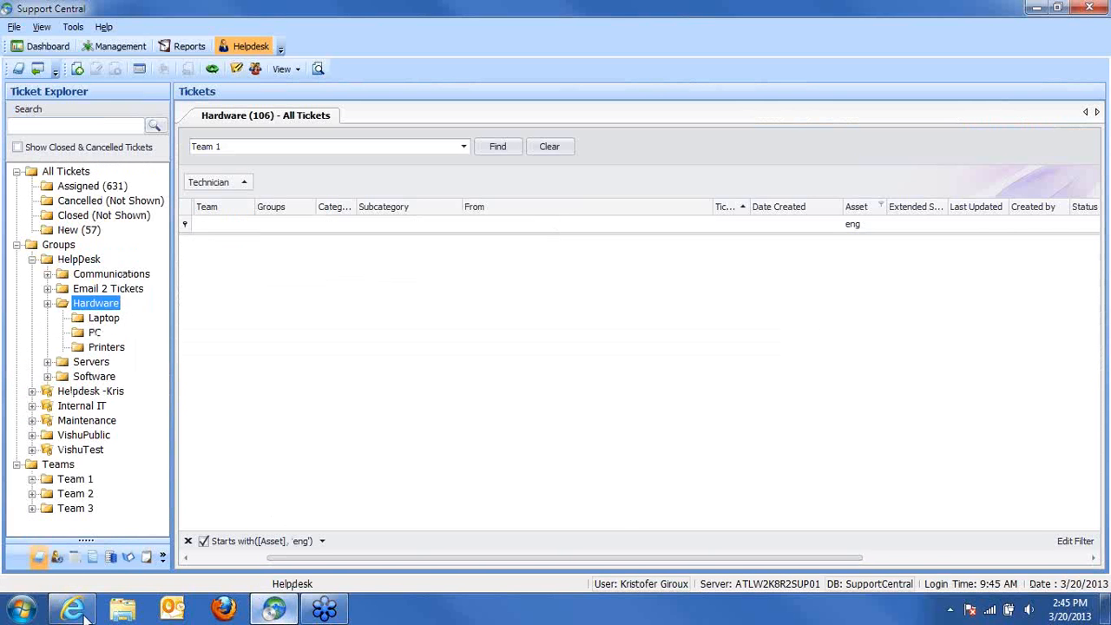
{"action": "double_click", "coordinate": [38, 262]}
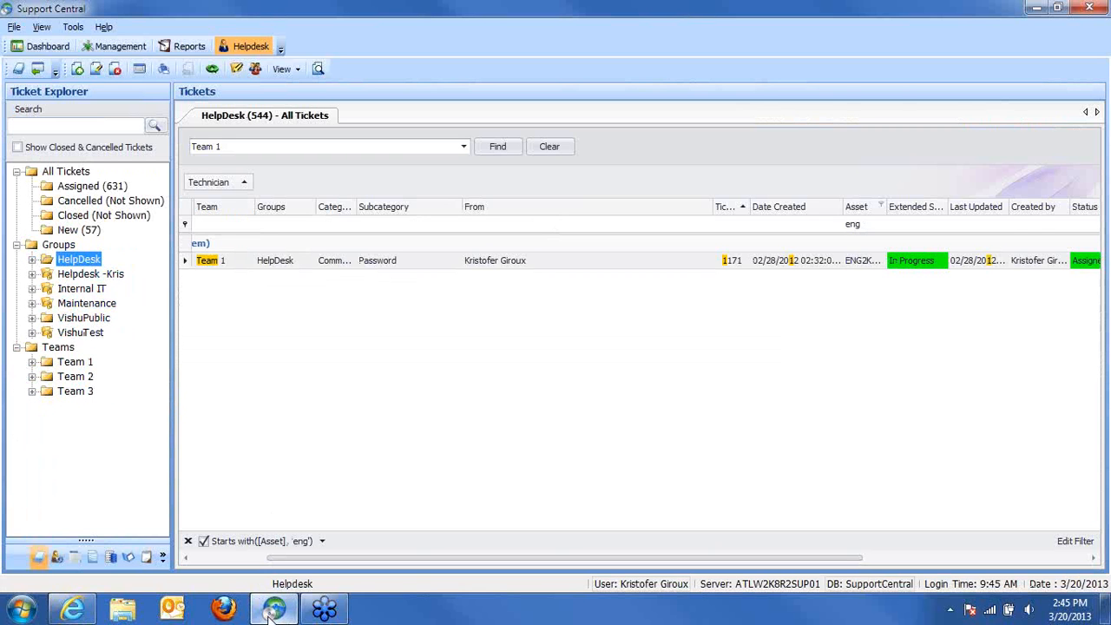
{"action": "left_click", "coordinate": [73, 609]}
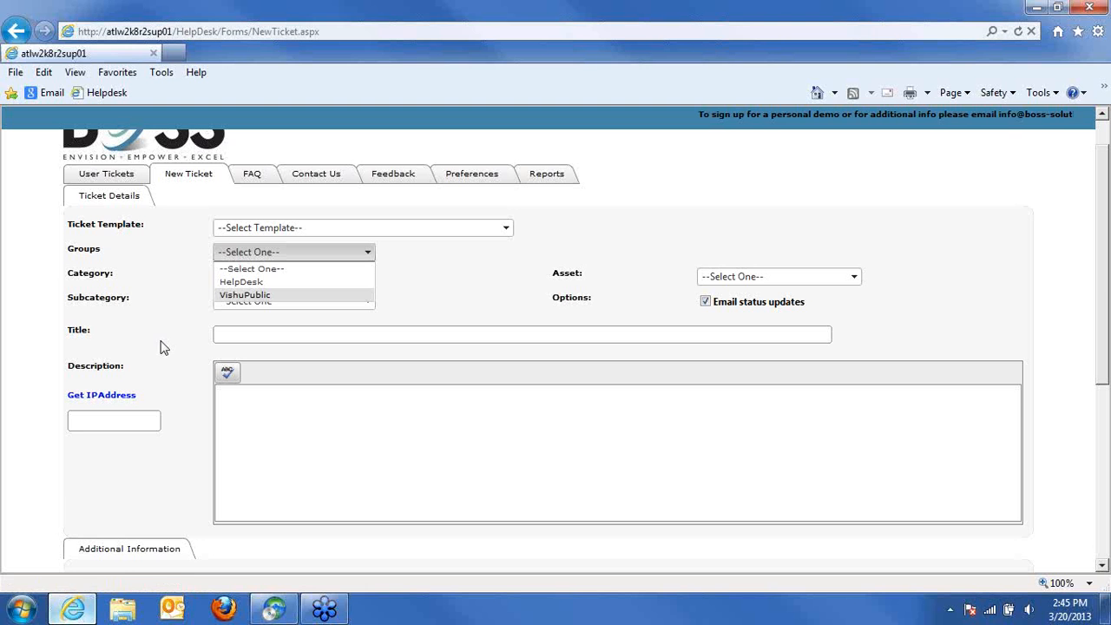
Step: Fill the ticket: group HelpDesk, category Email 2 Tickets, subcategory Email Generated Ticket, title 'sdasd', auto IP address
{"action": "left_click", "coordinate": [251, 284]}
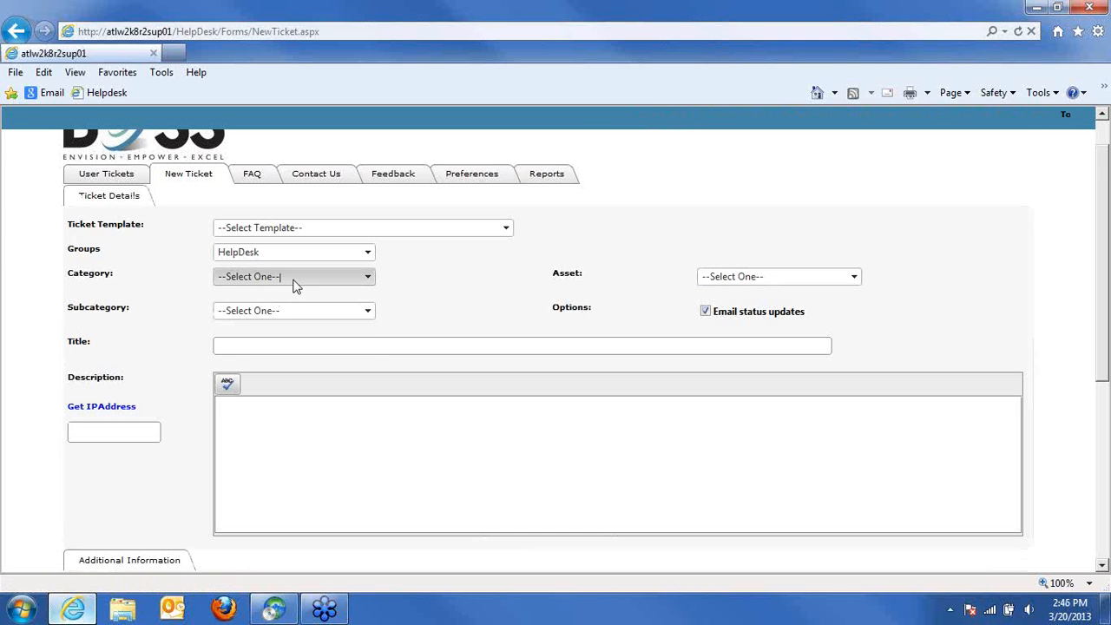
{"action": "left_click", "coordinate": [296, 279]}
{"action": "left_click", "coordinate": [256, 320]}
{"action": "left_click", "coordinate": [279, 314]}
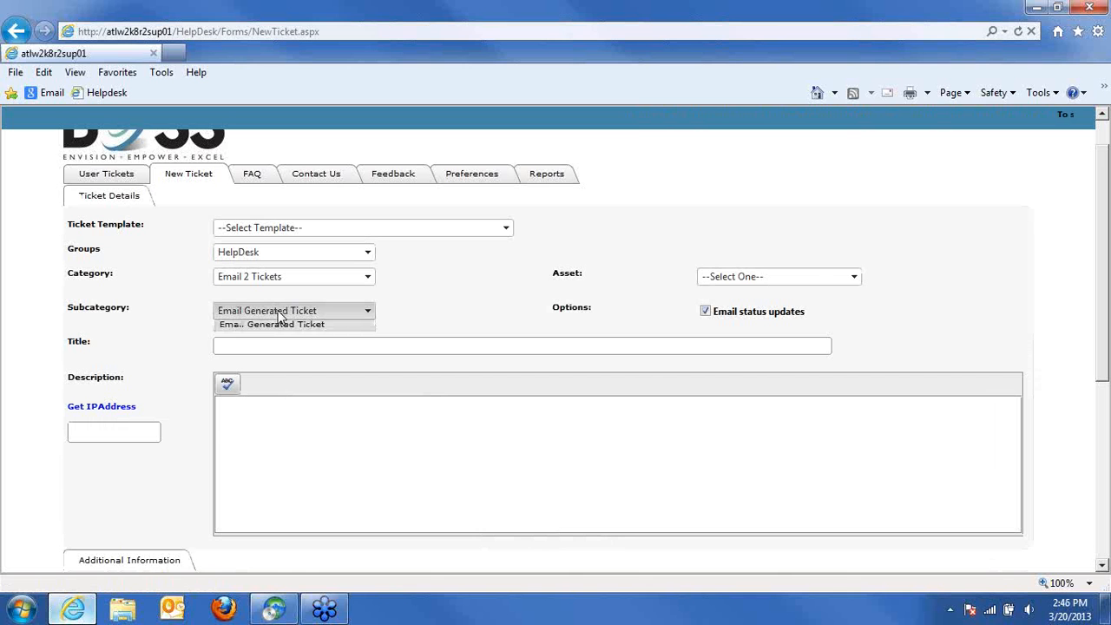
{"action": "left_click", "coordinate": [453, 295]}
{"action": "left_click", "coordinate": [825, 278]}
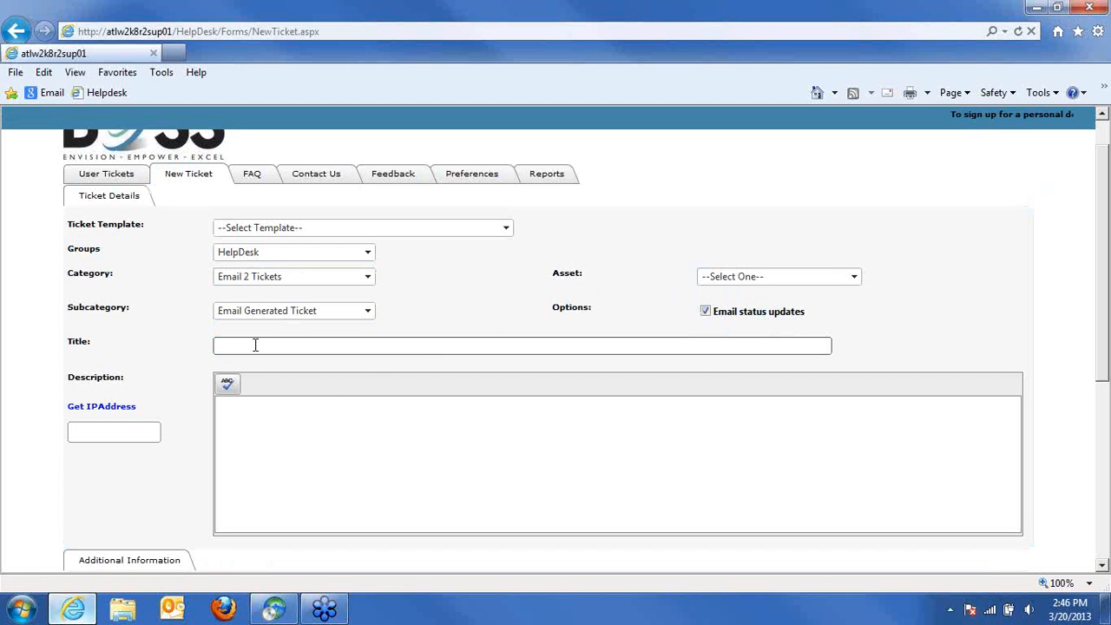
{"action": "left_click", "coordinate": [255, 345]}
{"action": "type", "text": "sdasd"}
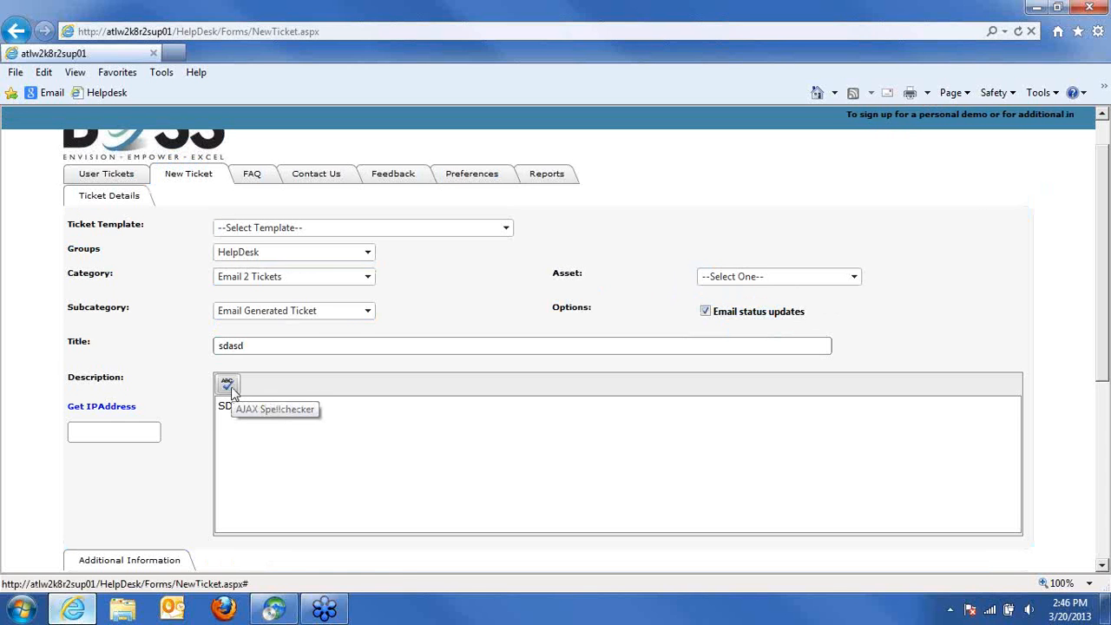
{"action": "left_click", "coordinate": [119, 406]}
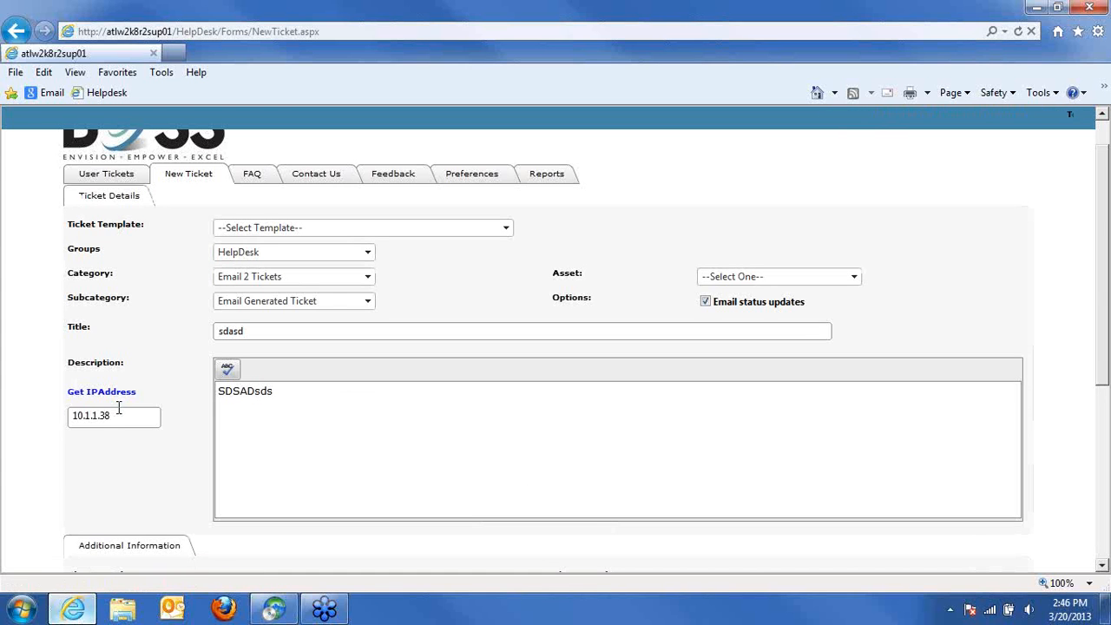
{"action": "scroll", "coordinate": [1089, 285], "scroll_direction": "down", "scroll_amount": 3}
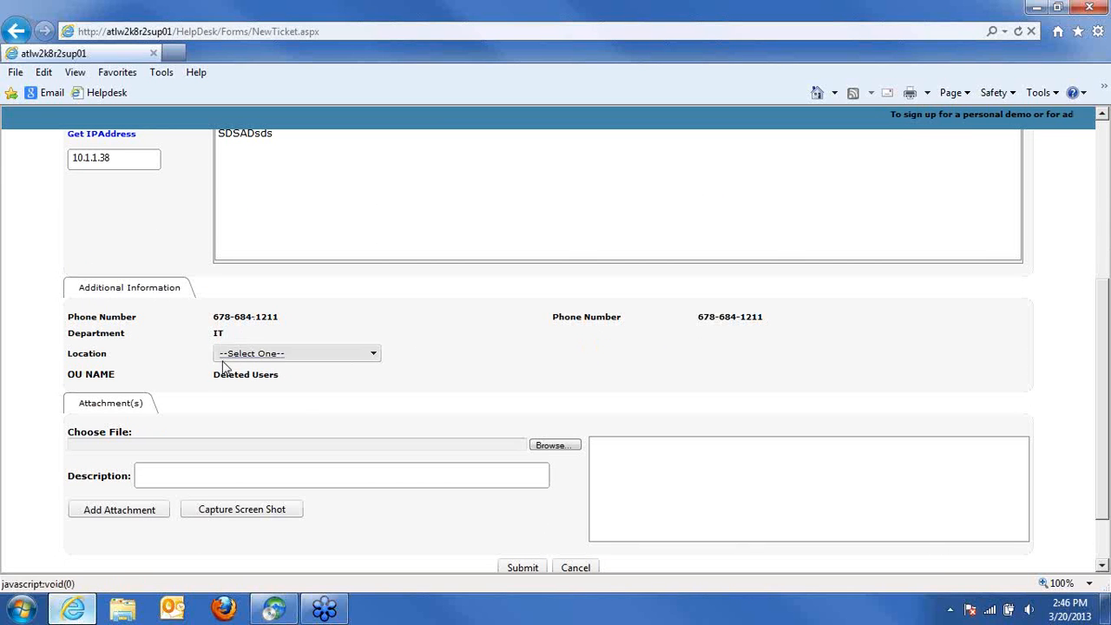
Step: Attach a screenshot of the Support Central window, cancel a second capture, and submit the ticket
{"action": "left_click", "coordinate": [261, 510]}
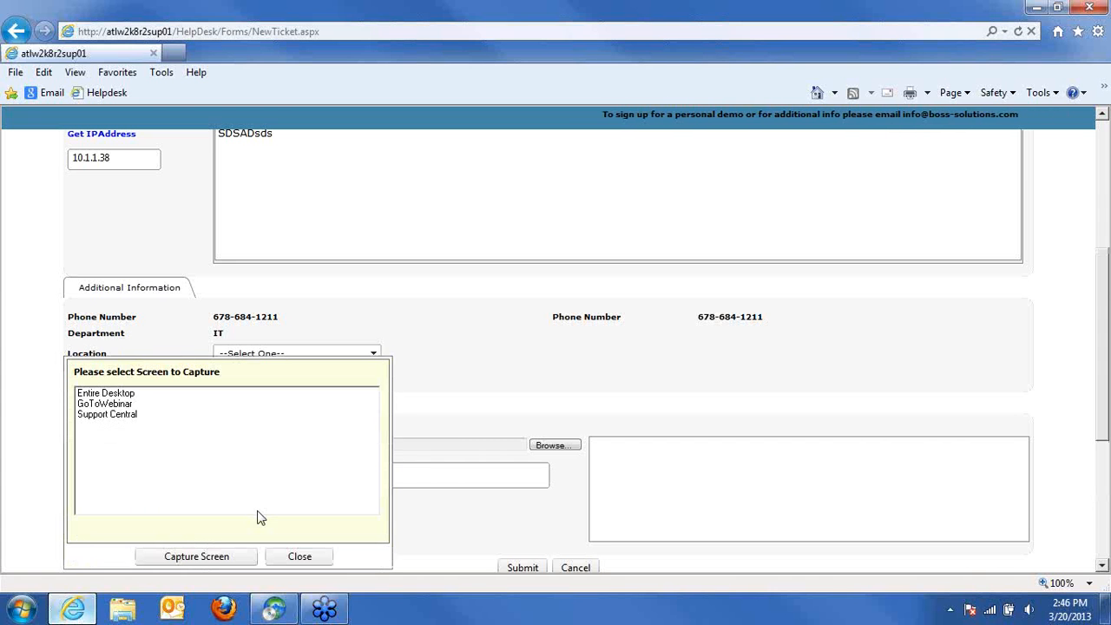
{"action": "left_click", "coordinate": [123, 417]}
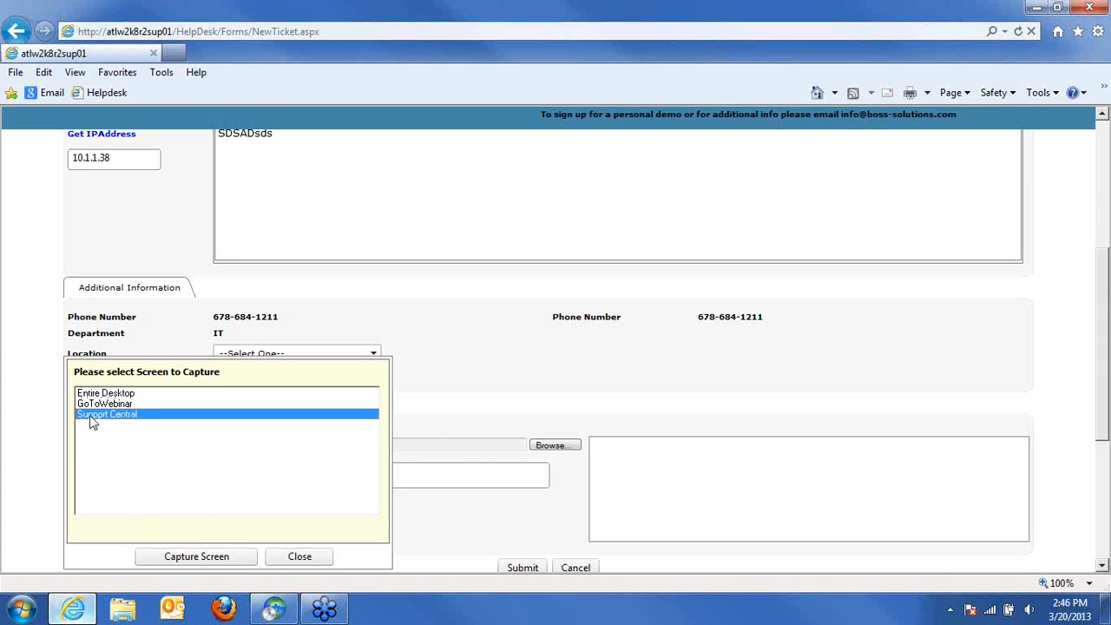
{"action": "left_click", "coordinate": [197, 556]}
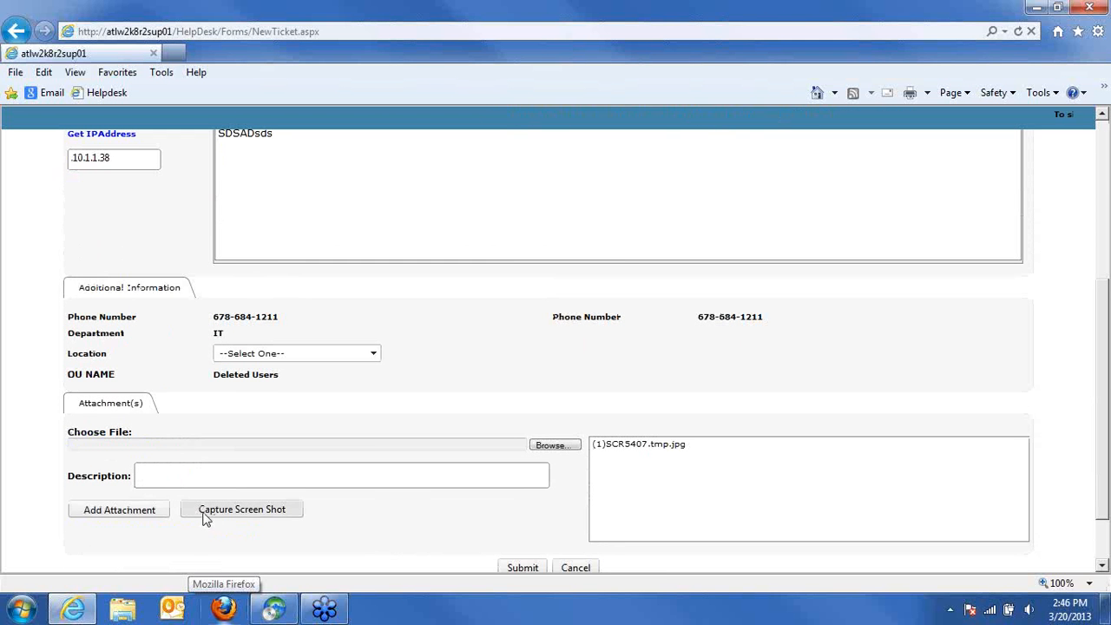
{"action": "left_click", "coordinate": [205, 517]}
{"action": "left_click", "coordinate": [125, 385]}
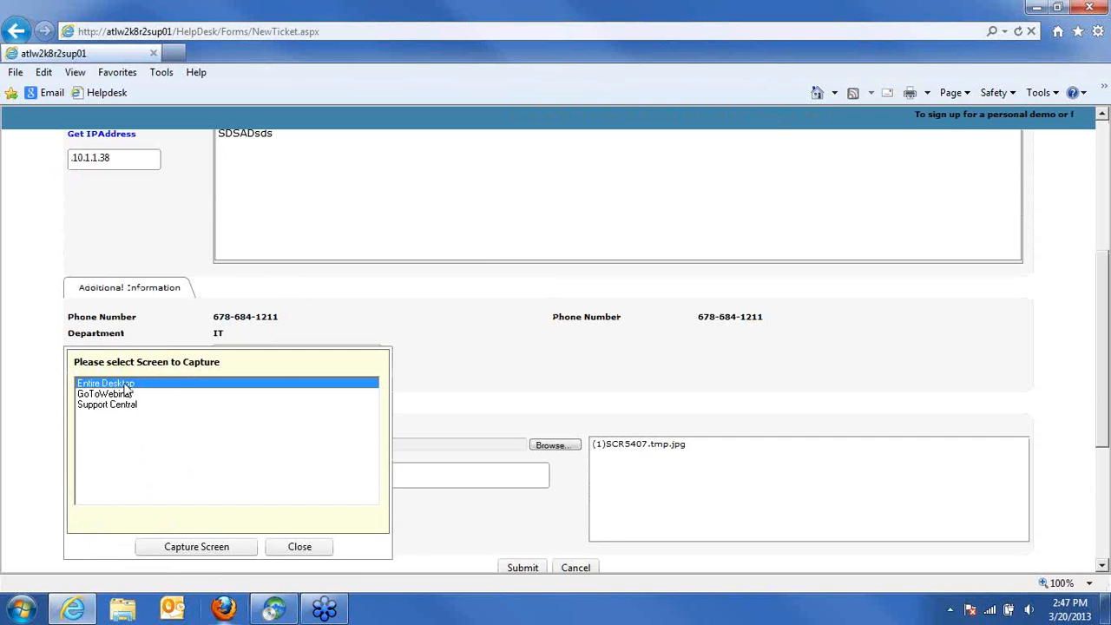
{"action": "left_click", "coordinate": [299, 549]}
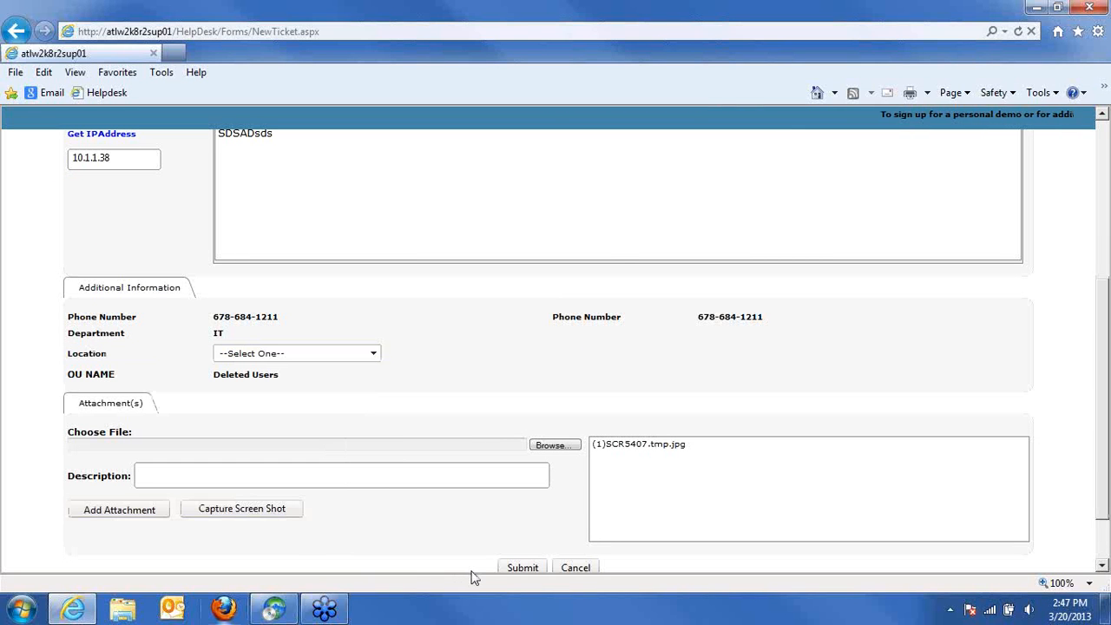
{"action": "left_click", "coordinate": [521, 569]}
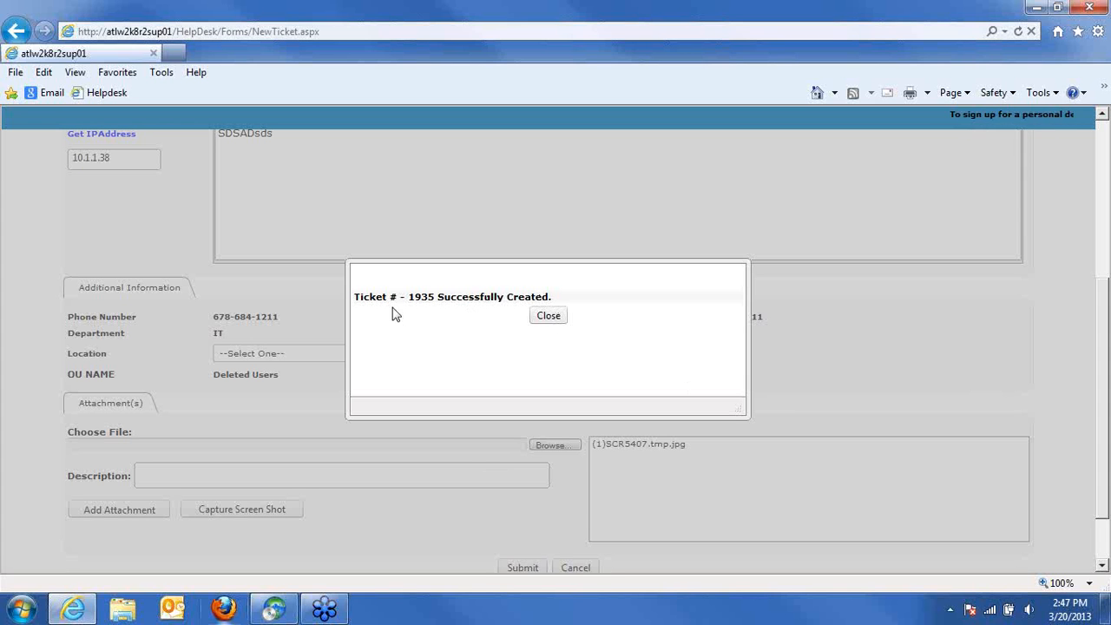
{"action": "left_click", "coordinate": [548, 315]}
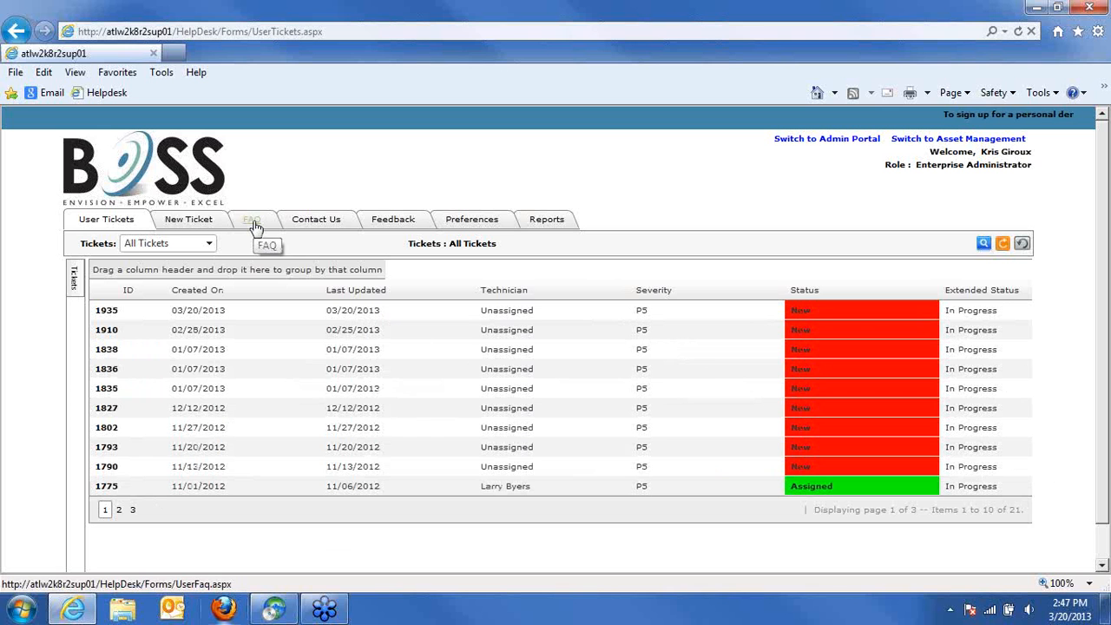
Step: Browse the Contact Us list and the Feedback form, then bring Support Central forward
{"action": "left_click", "coordinate": [317, 223]}
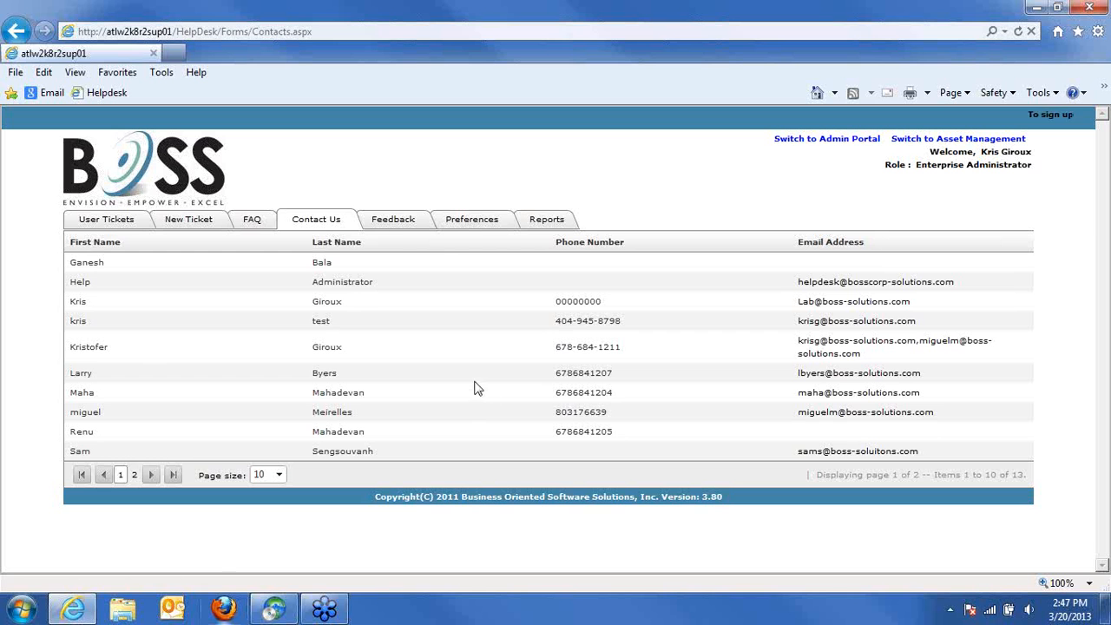
{"action": "left_click", "coordinate": [395, 226]}
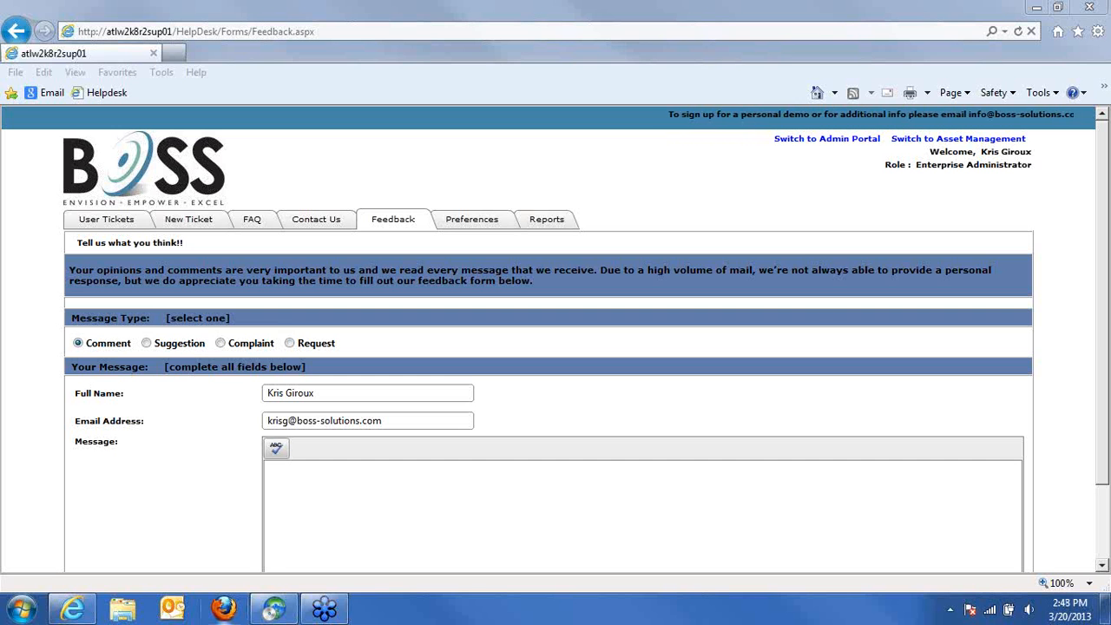
{"action": "left_click", "coordinate": [280, 613]}
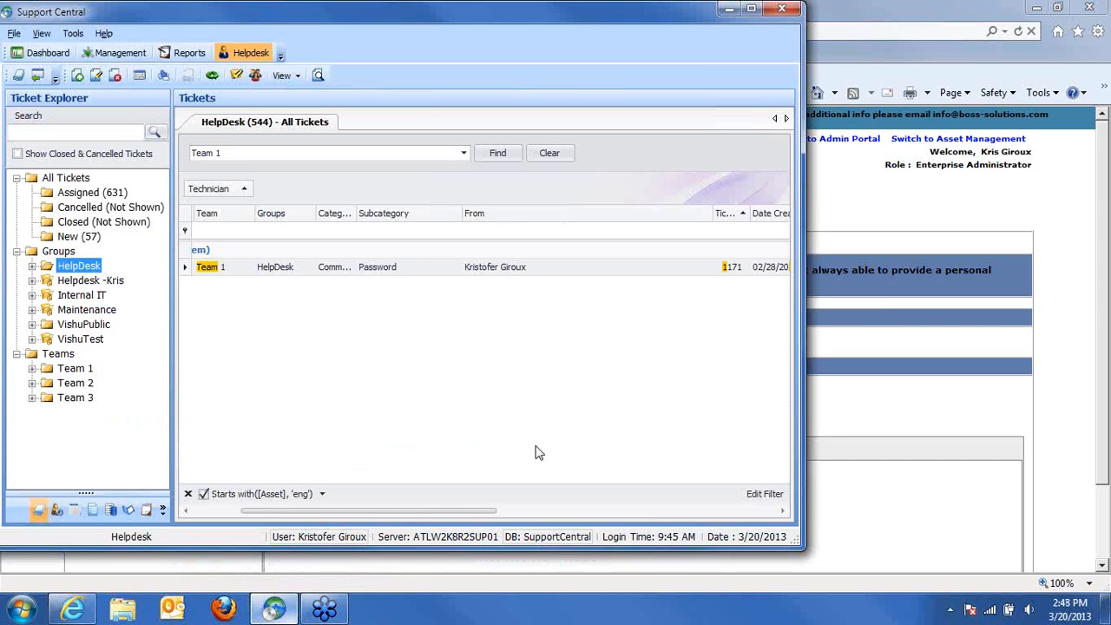
Step: Maximize Support Central and list the users under the Corporate container in asset management
{"action": "double_click", "coordinate": [721, 18]}
{"action": "left_click", "coordinate": [119, 46]}
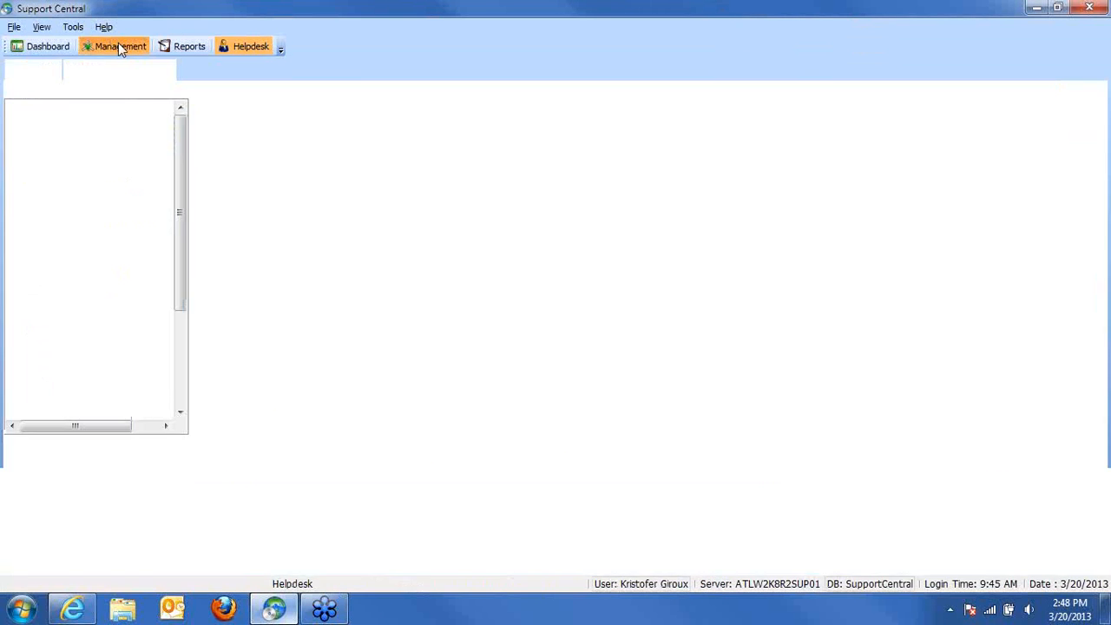
{"action": "scroll", "coordinate": [182, 236], "scroll_direction": "down", "scroll_amount": 1}
{"action": "mouse_move", "coordinate": [181, 236]}
{"action": "left_mouse_down"}
{"action": "mouse_move", "coordinate": [179, 287]}
{"action": "mouse_move", "coordinate": [185, 226]}
{"action": "left_mouse_up"}
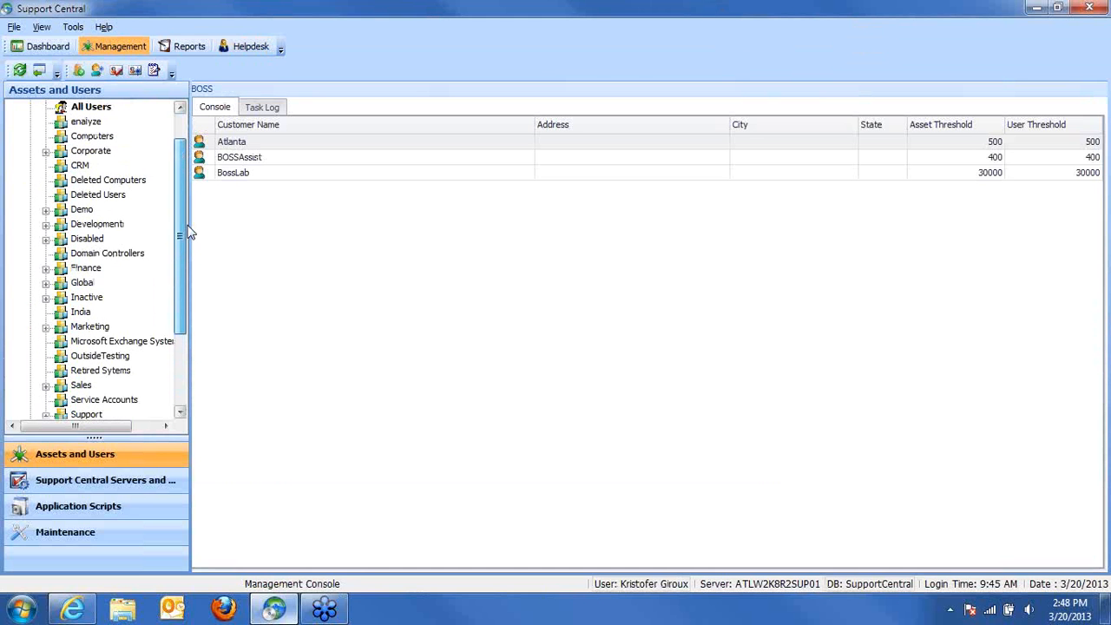
{"action": "left_click", "coordinate": [45, 152]}
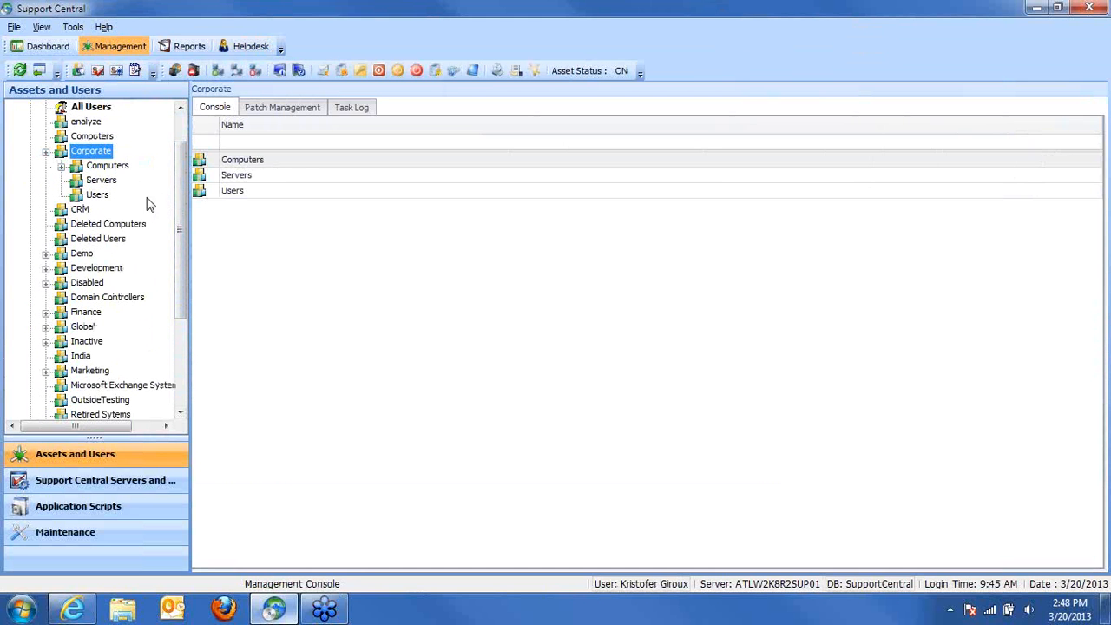
{"action": "left_click", "coordinate": [63, 164]}
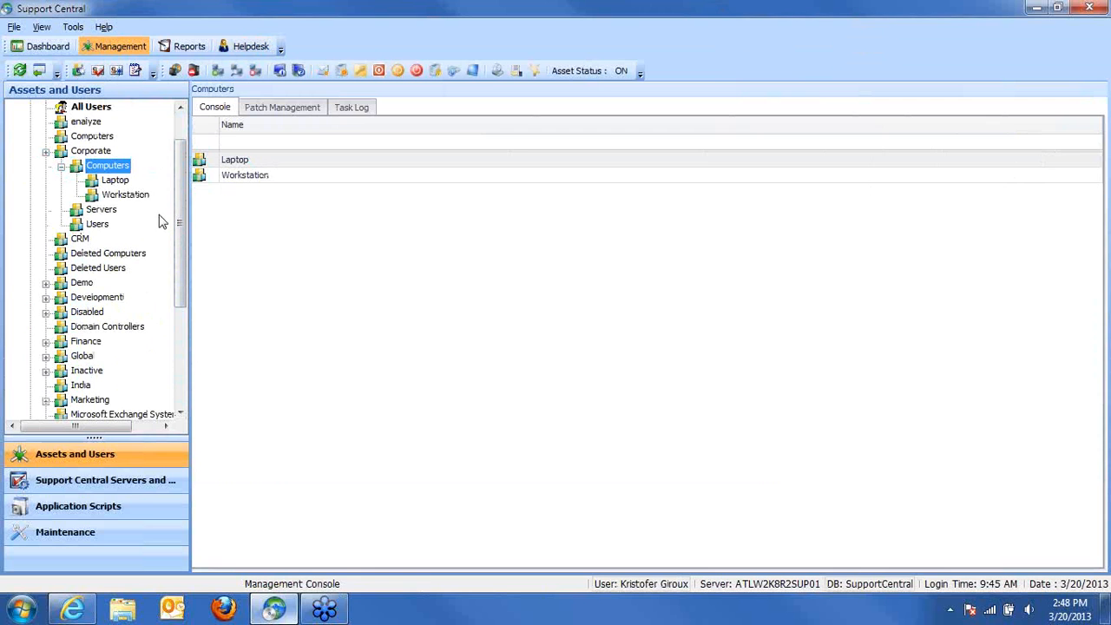
{"action": "left_click", "coordinate": [61, 166]}
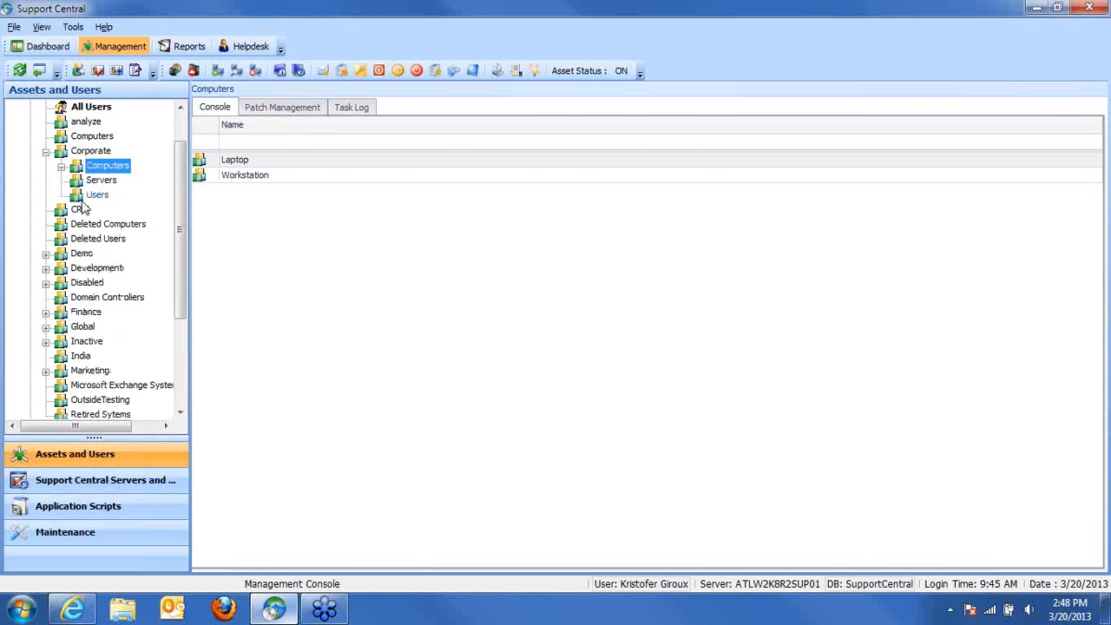
{"action": "left_click", "coordinate": [96, 195]}
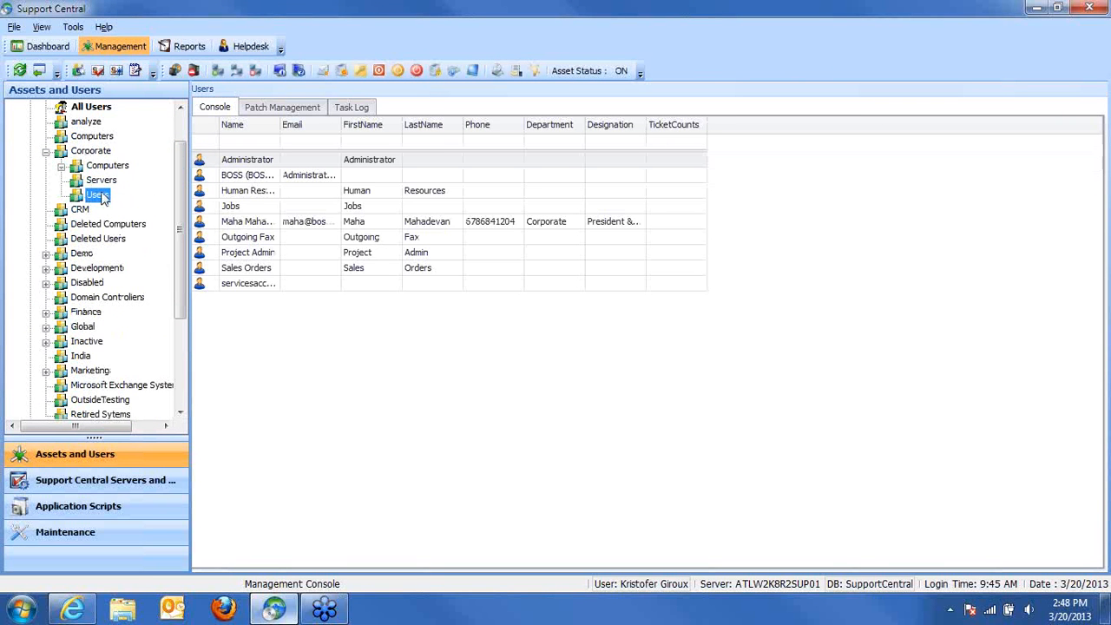
Step: Open the President & CEO's user details, tick Super User, close it, and return to the portal
{"action": "left_click", "coordinate": [254, 224]}
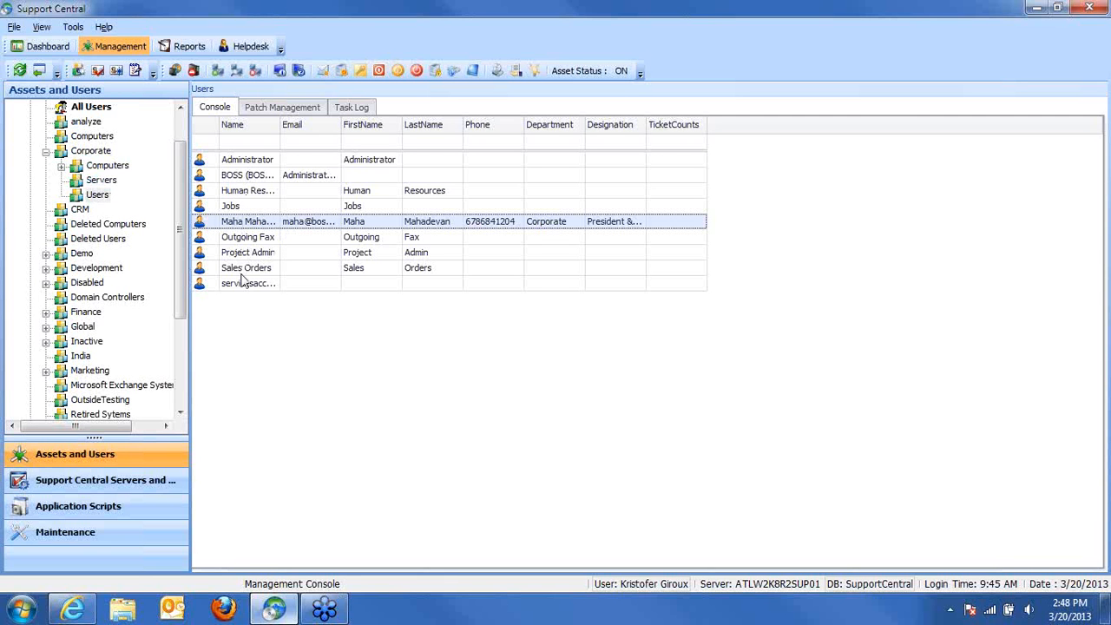
{"action": "double_click", "coordinate": [251, 225]}
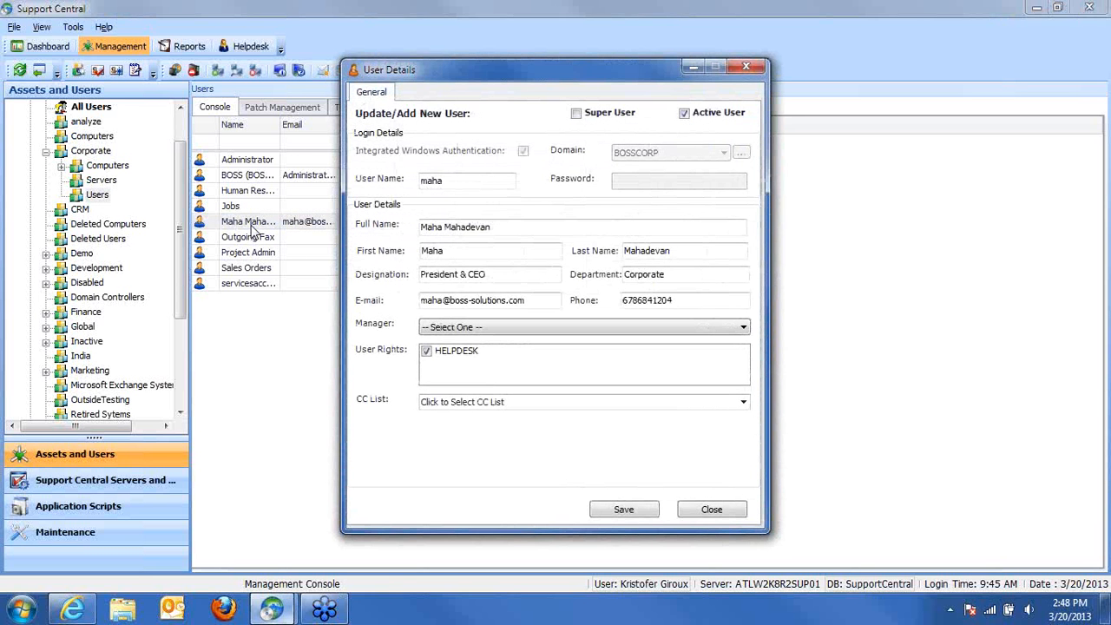
{"action": "left_click", "coordinate": [578, 116]}
{"action": "left_click", "coordinate": [716, 517]}
{"action": "left_click", "coordinate": [80, 611]}
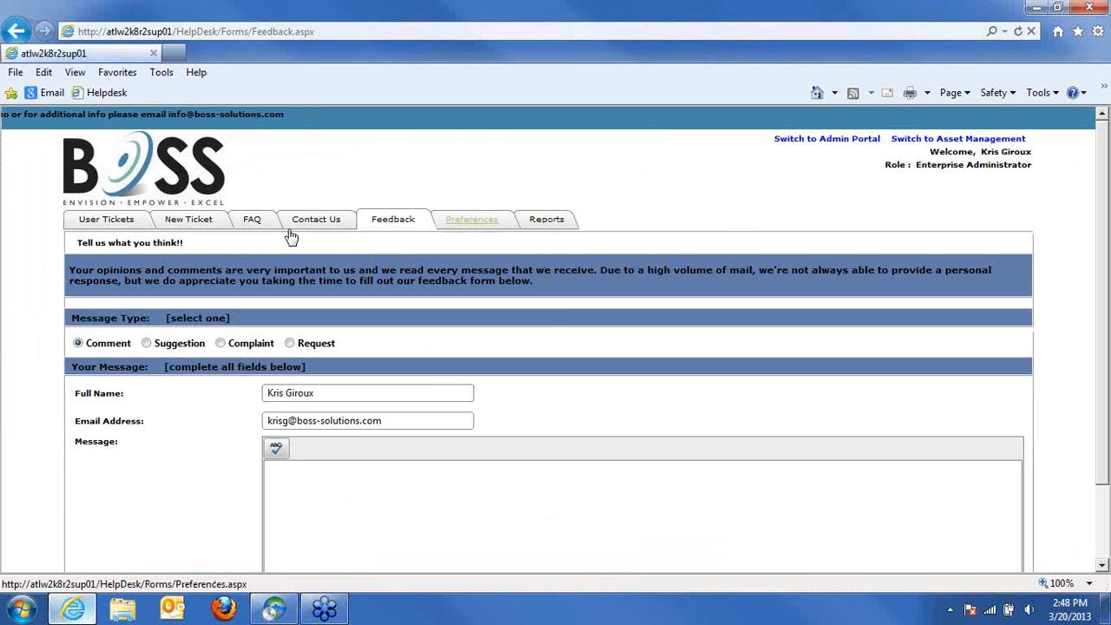
Step: In the admin portal, start a new ticket for customer Atlanta, view the User Name list, then return to Support Central
{"action": "left_click", "coordinate": [826, 139]}
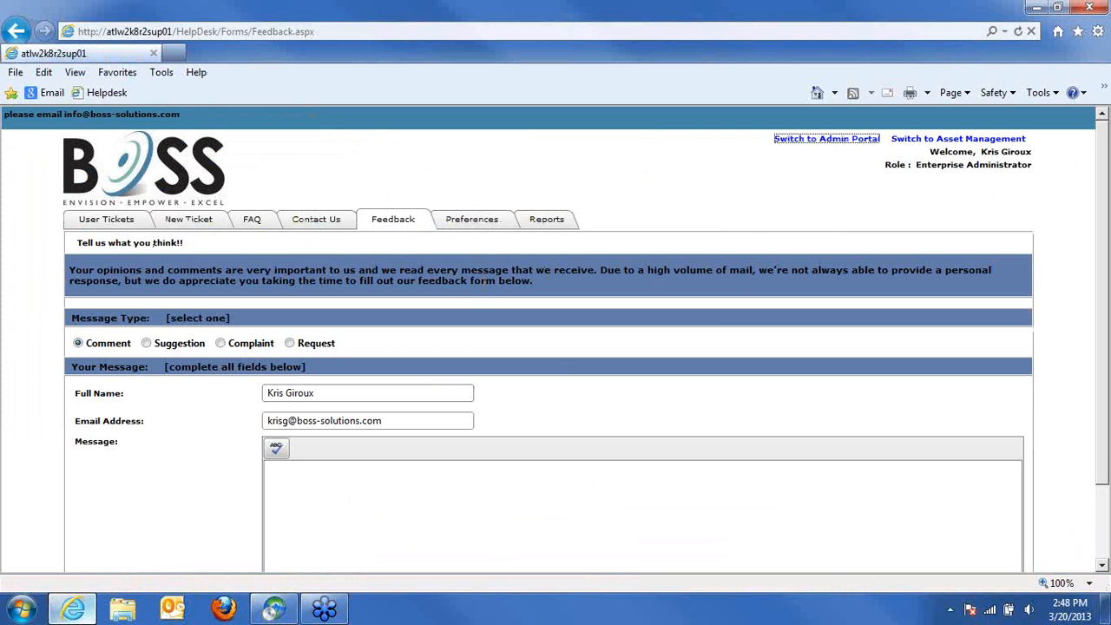
{"action": "left_click", "coordinate": [831, 140]}
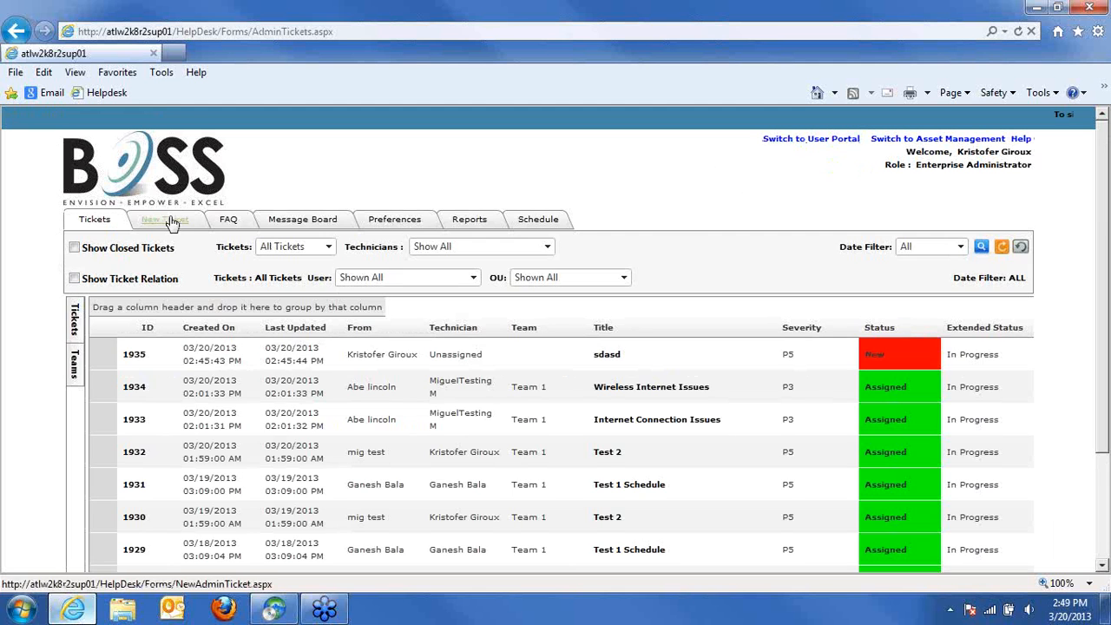
{"action": "left_click", "coordinate": [171, 221]}
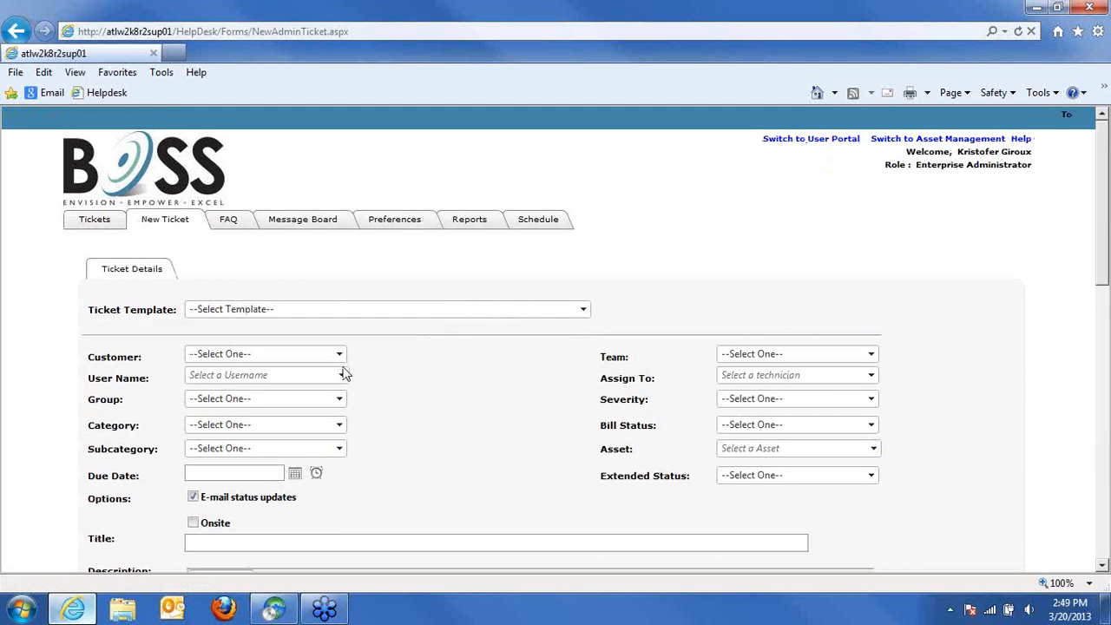
{"action": "left_click", "coordinate": [339, 356]}
{"action": "left_click", "coordinate": [220, 382]}
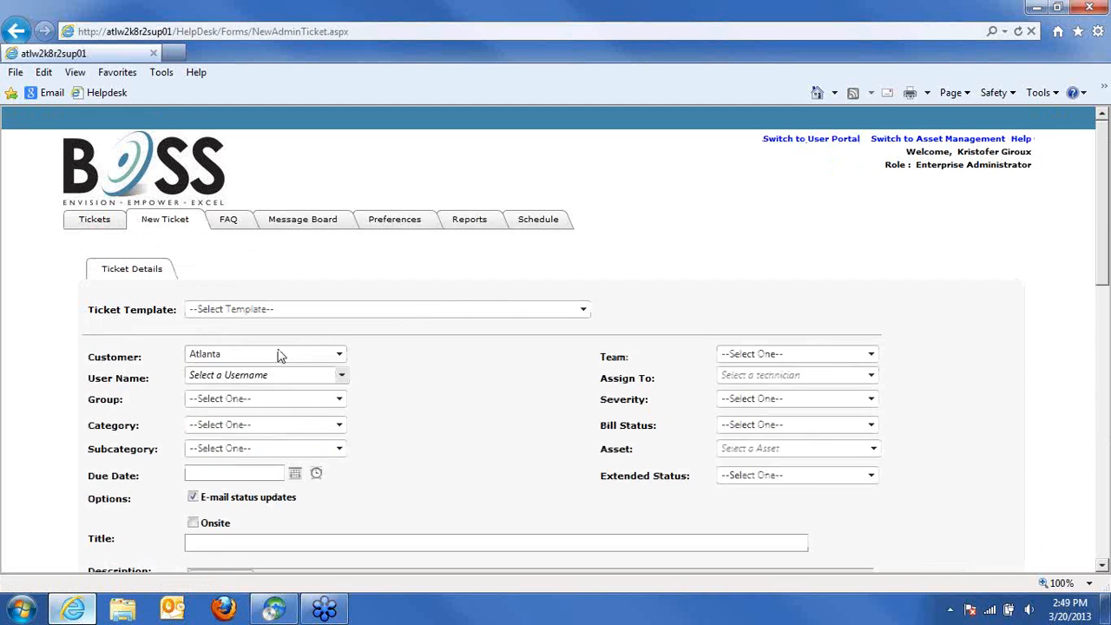
{"action": "left_click", "coordinate": [341, 376]}
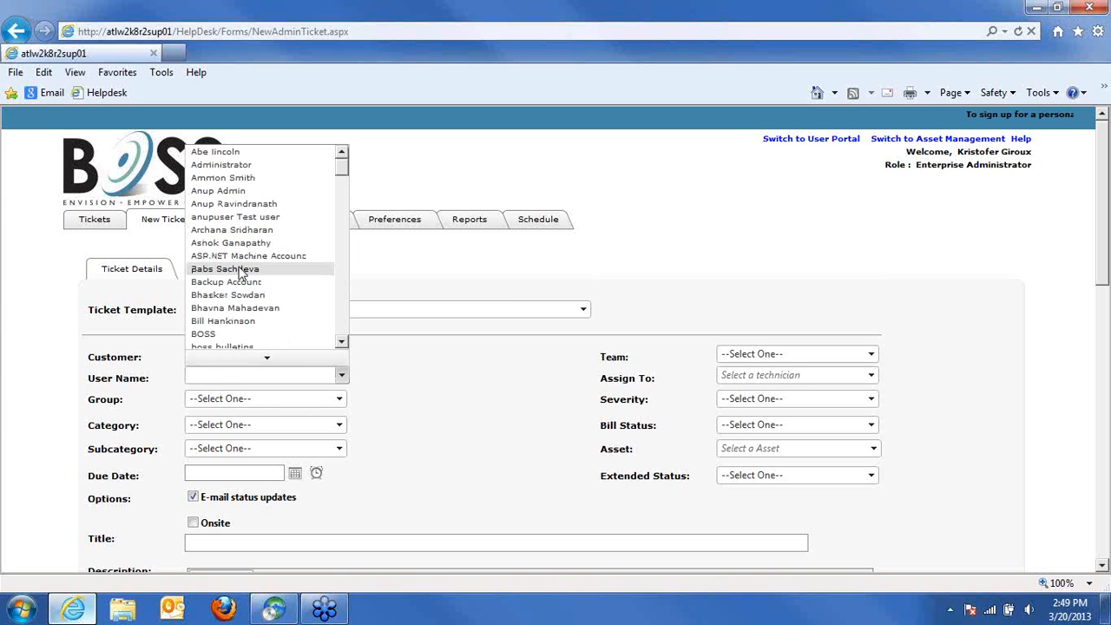
{"action": "left_click", "coordinate": [274, 607]}
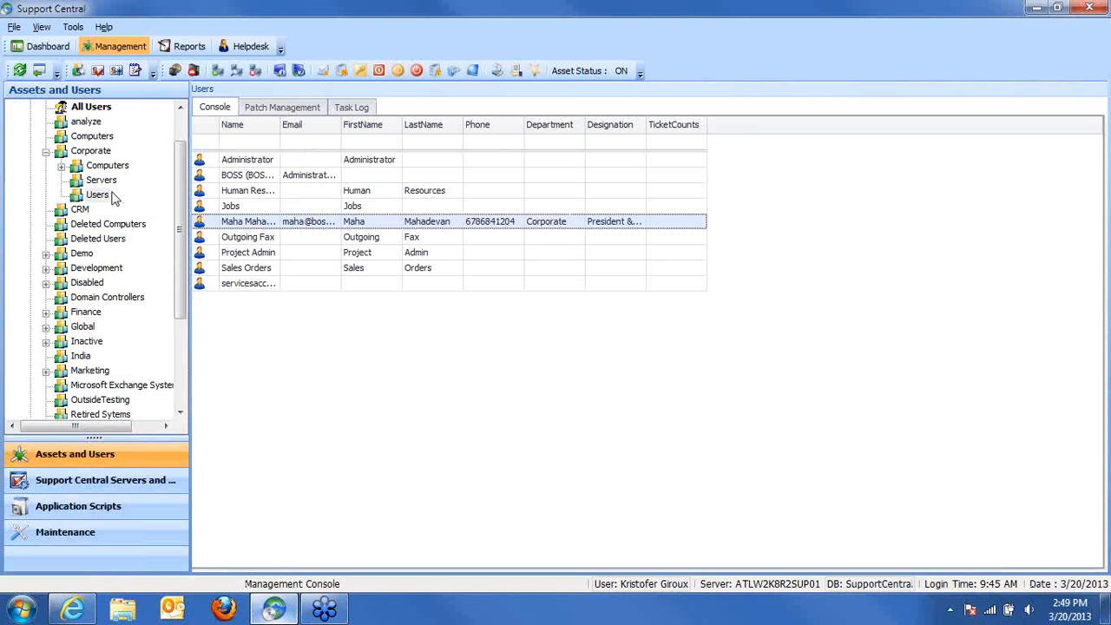
{"action": "left_click", "coordinate": [91, 151]}
{"action": "left_click", "coordinate": [97, 195]}
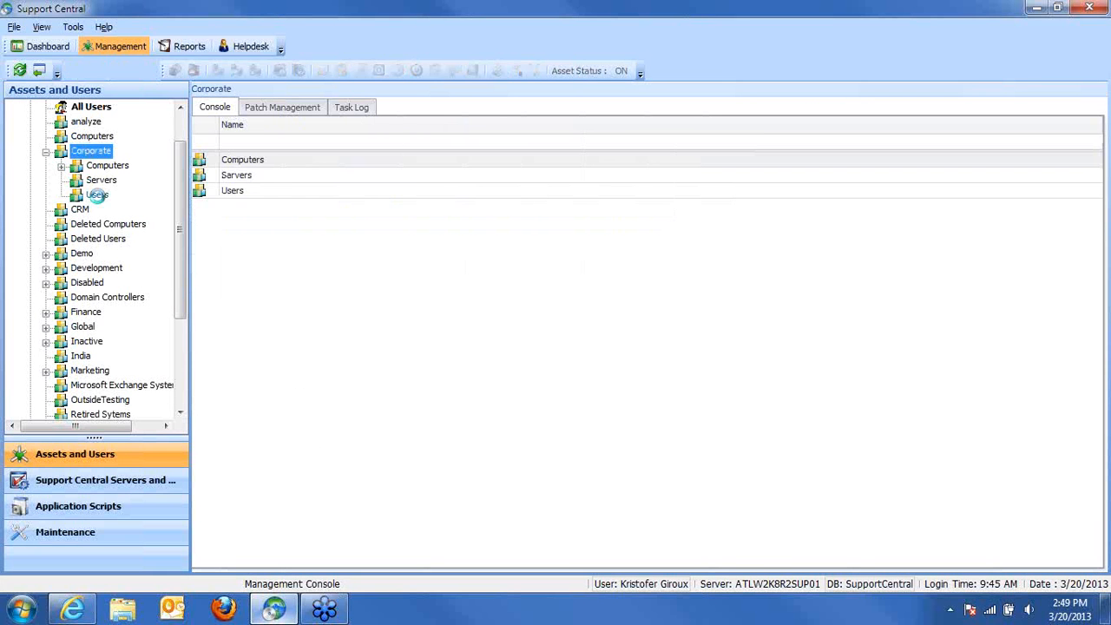
{"action": "left_click", "coordinate": [102, 180]}
{"action": "left_click", "coordinate": [116, 168]}
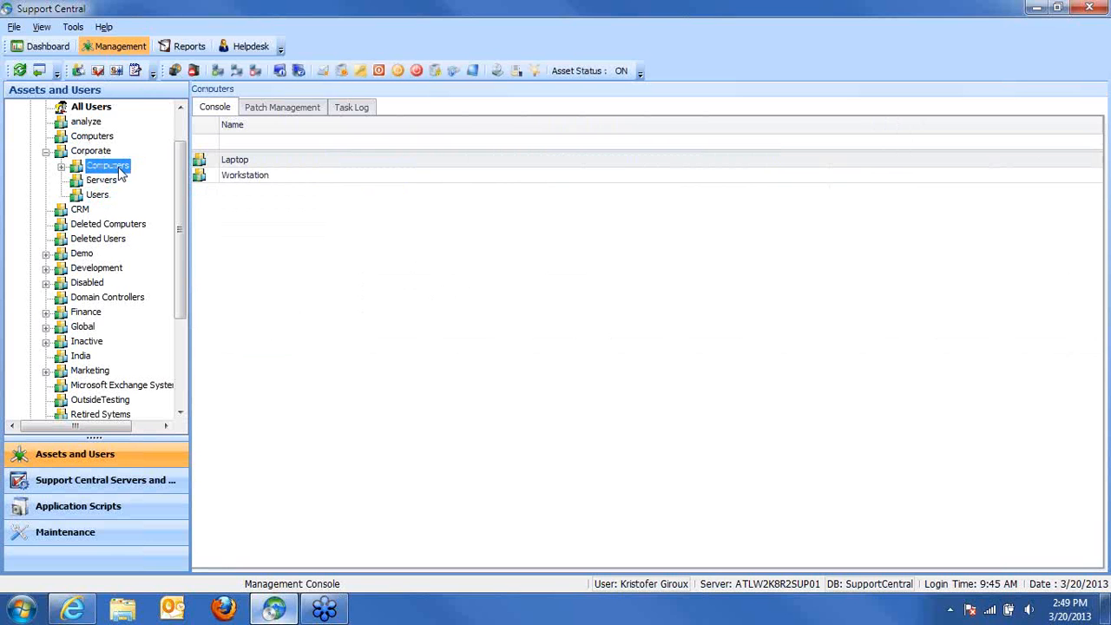
{"action": "left_click", "coordinate": [90, 153]}
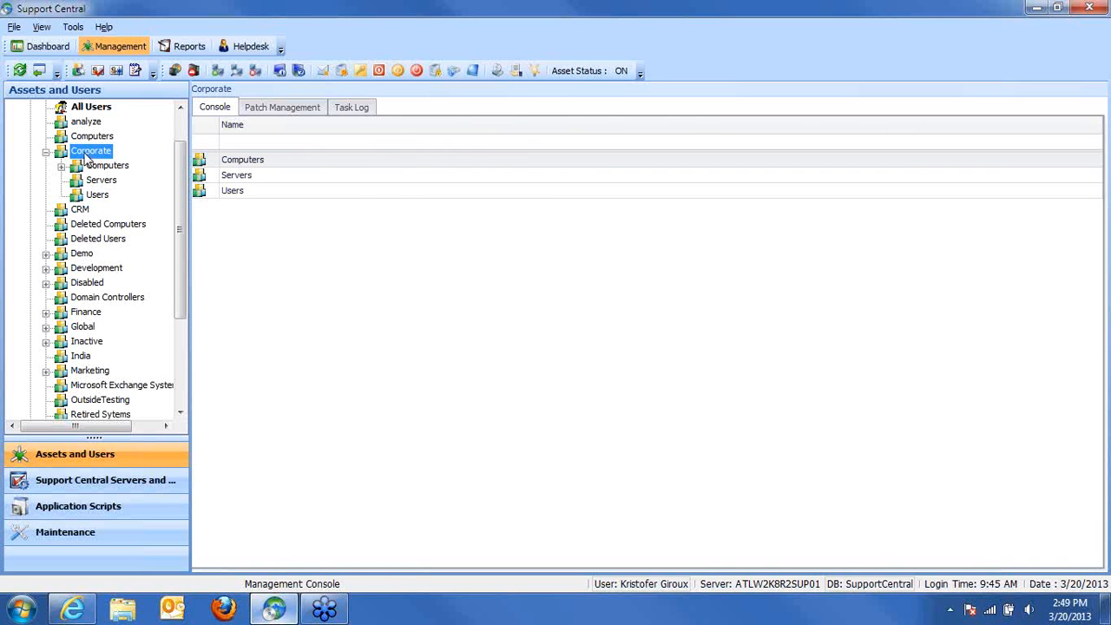
{"action": "left_click", "coordinate": [97, 196]}
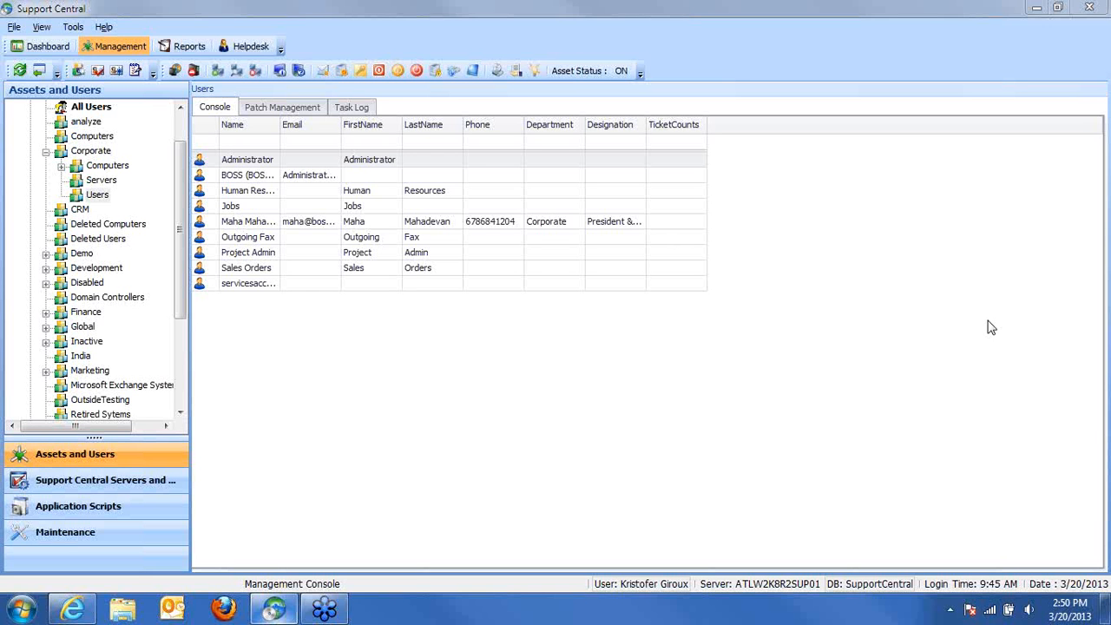
Step: Clear the Asset 'eng' filter and show the 1046 closed tickets grouped by Extended Status
{"action": "left_click", "coordinate": [249, 46]}
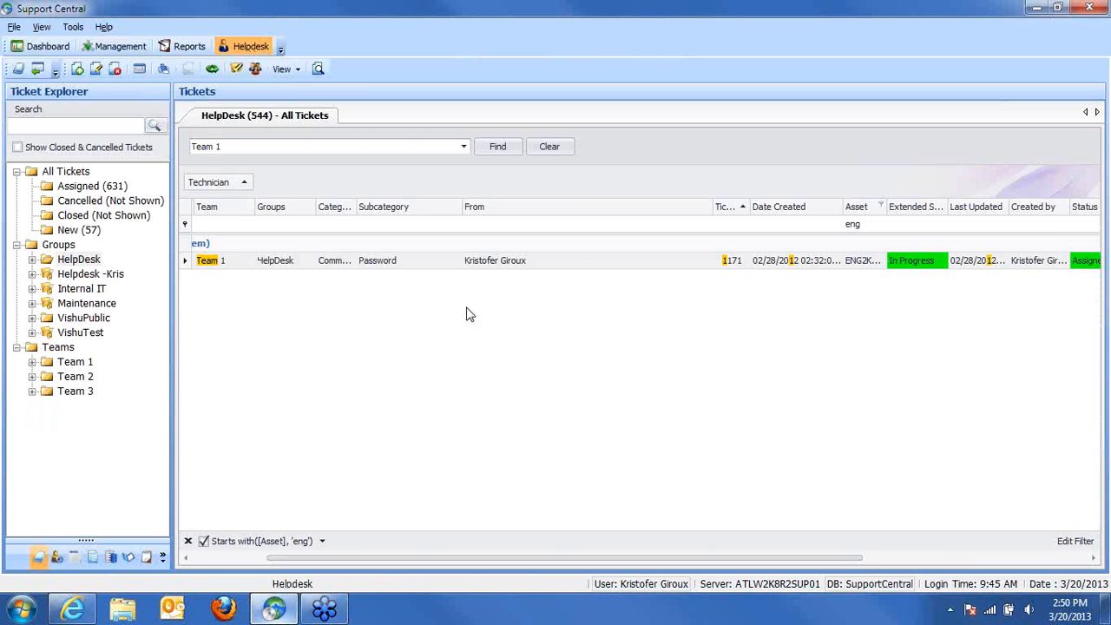
{"action": "left_click", "coordinate": [187, 541]}
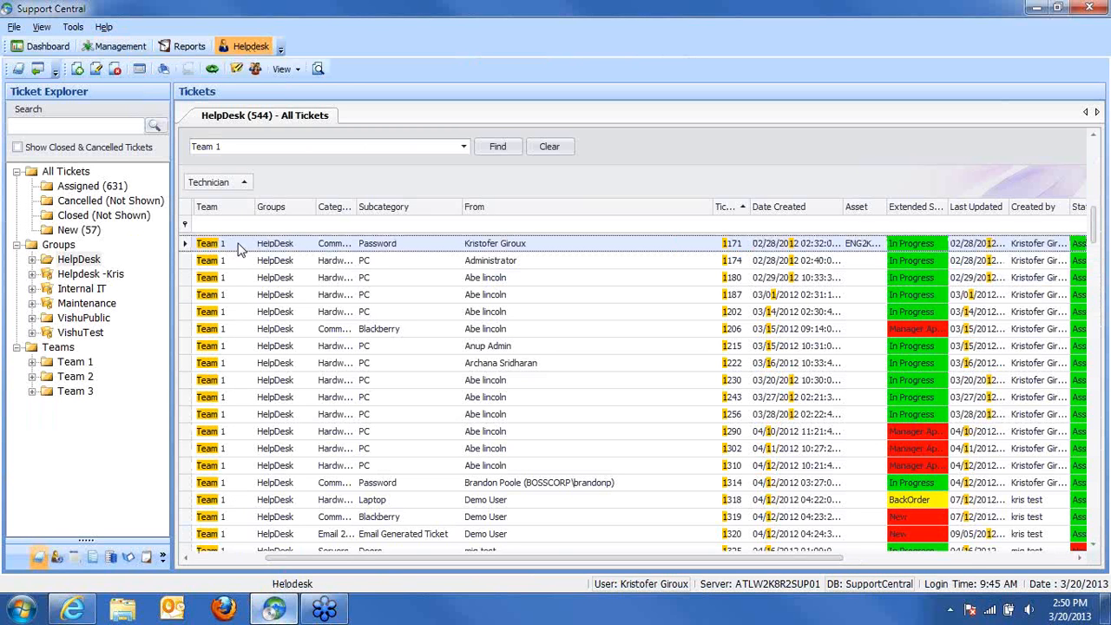
{"action": "left_click", "coordinate": [95, 217]}
{"action": "left_click", "coordinate": [19, 147]}
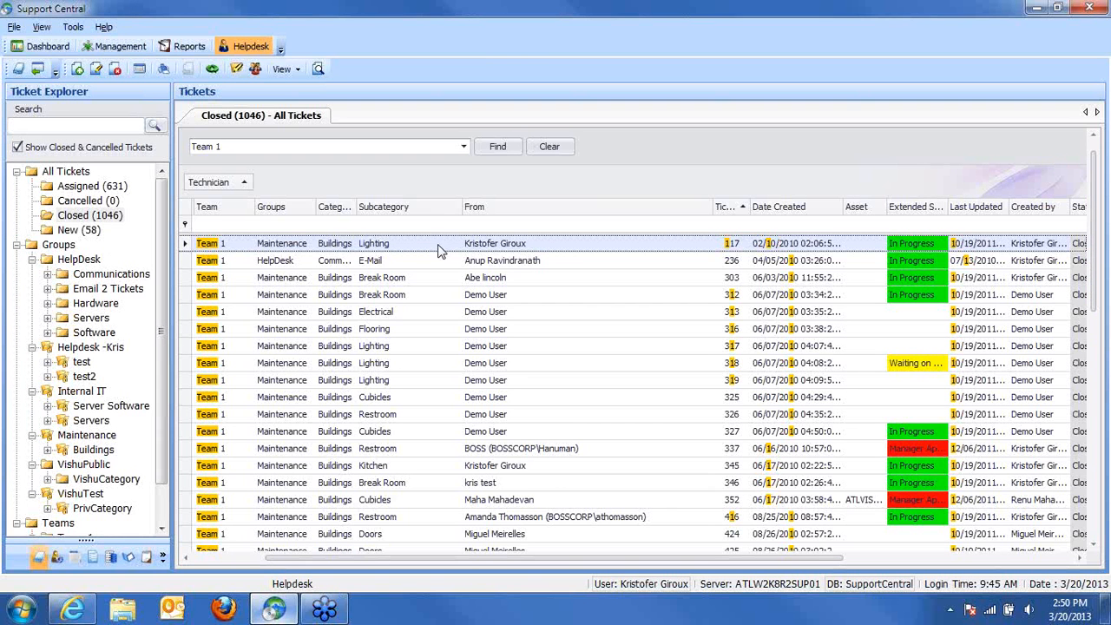
{"action": "left_click_drag", "start_coordinate": [936, 209], "coordinate": [365, 187]}
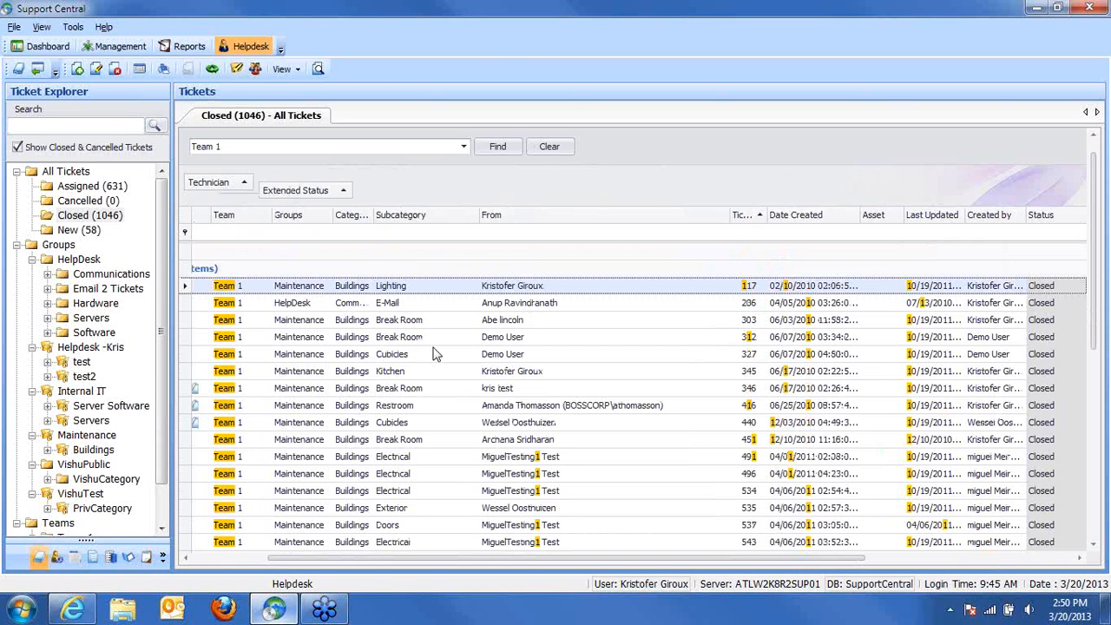
{"action": "left_click", "coordinate": [87, 216]}
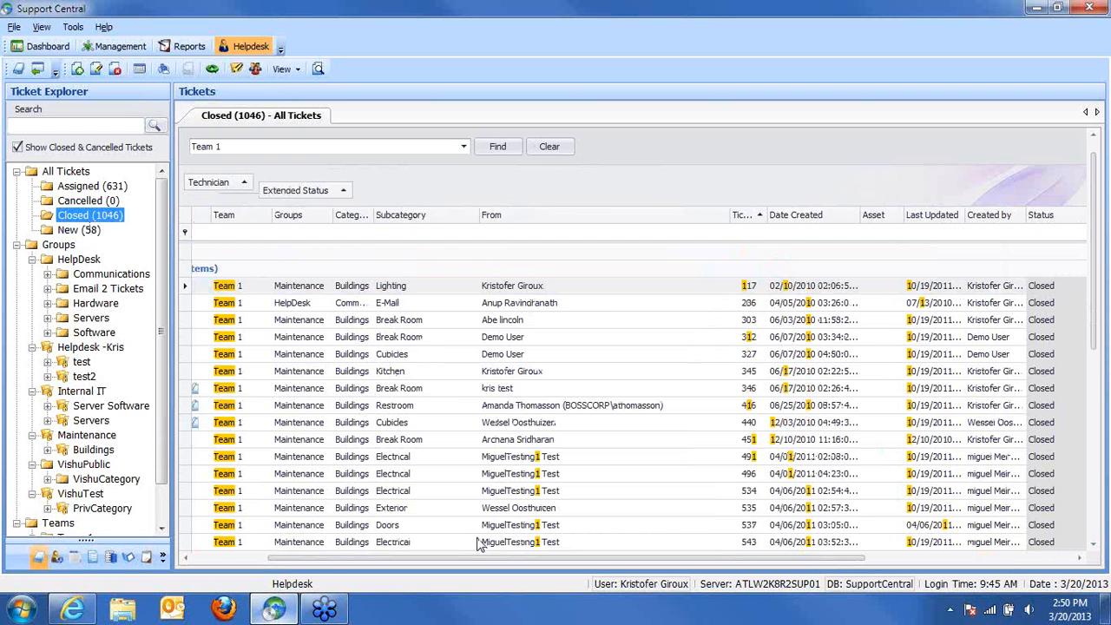
Step: Remove the Technician grouping and select the Approved extended-status group
{"action": "left_click_drag", "start_coordinate": [332, 560], "coordinate": [209, 561]}
{"action": "left_click", "coordinate": [217, 286]}
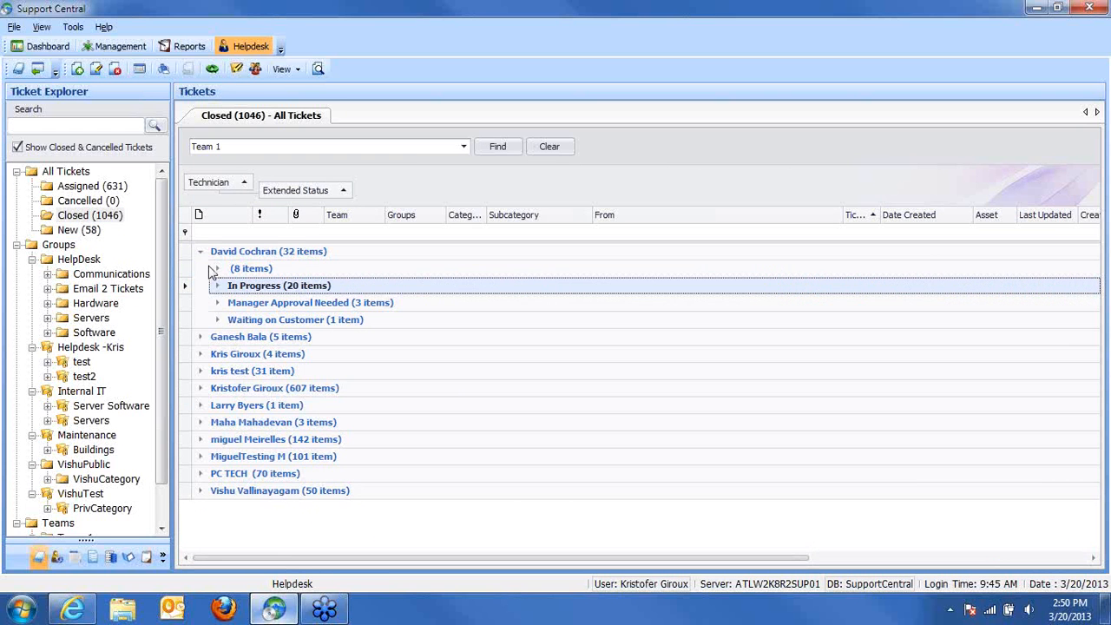
{"action": "left_click_drag", "start_coordinate": [217, 184], "coordinate": [384, 215]}
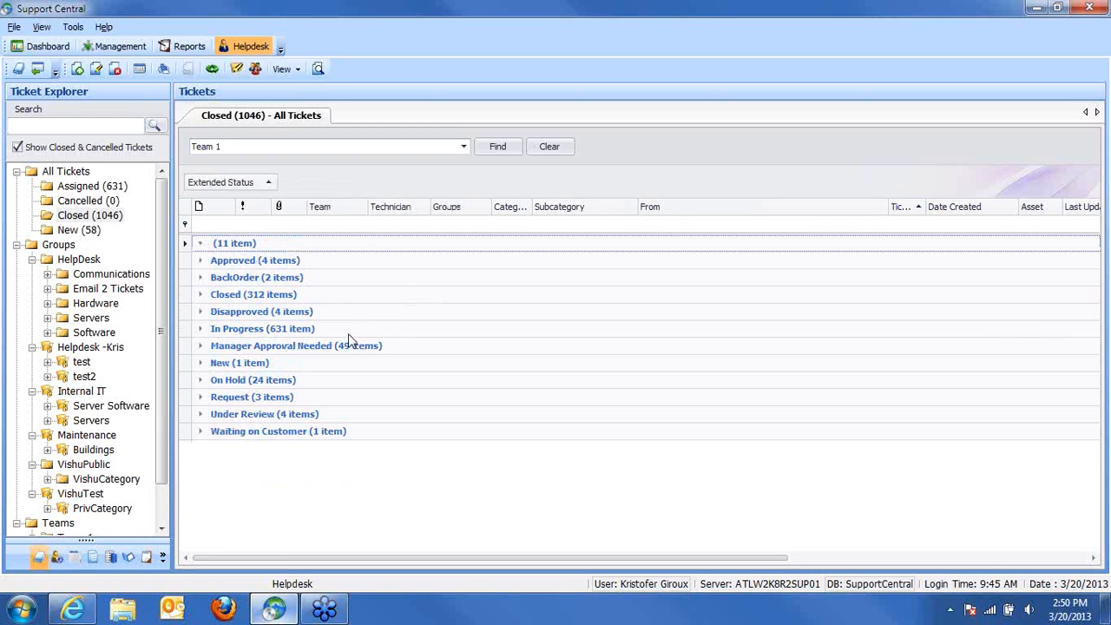
{"action": "left_click", "coordinate": [226, 262]}
Step: Set all four Approved tickets' extended status to Closed, then select the enlarged 316-item Closed group
{"action": "right_click", "coordinate": [229, 267]}
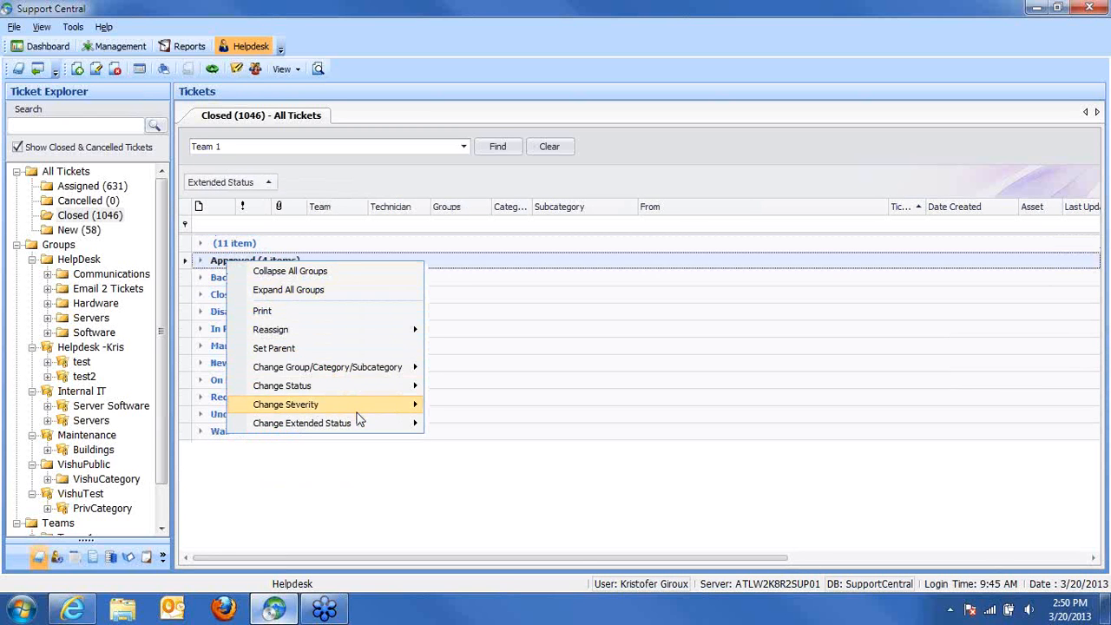
{"action": "mouse_move", "coordinate": [355, 413]}
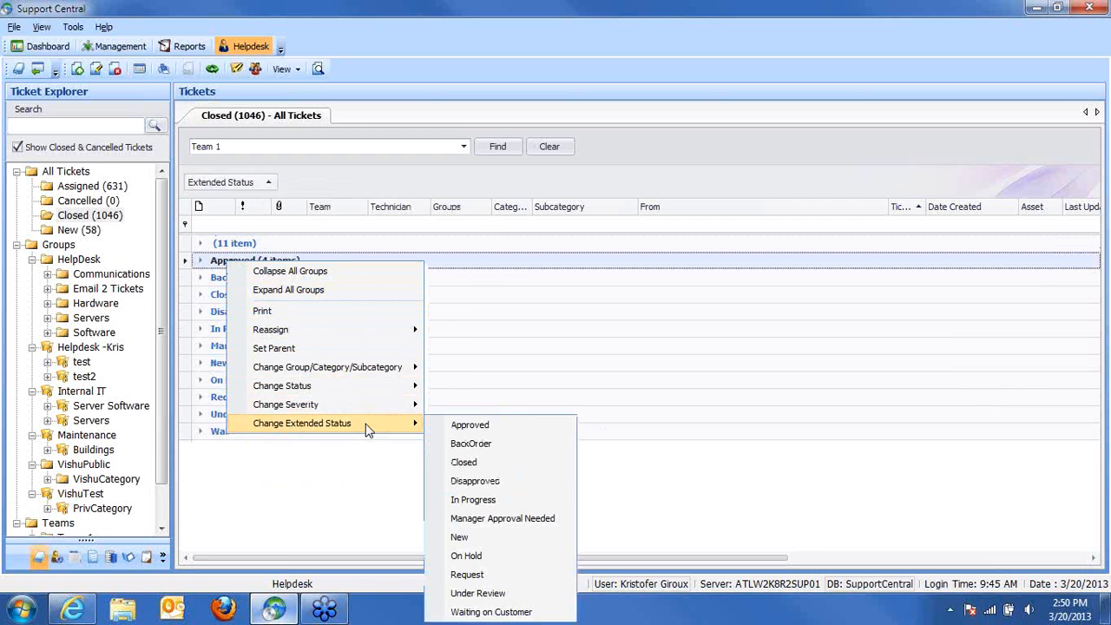
{"action": "left_click", "coordinate": [486, 467]}
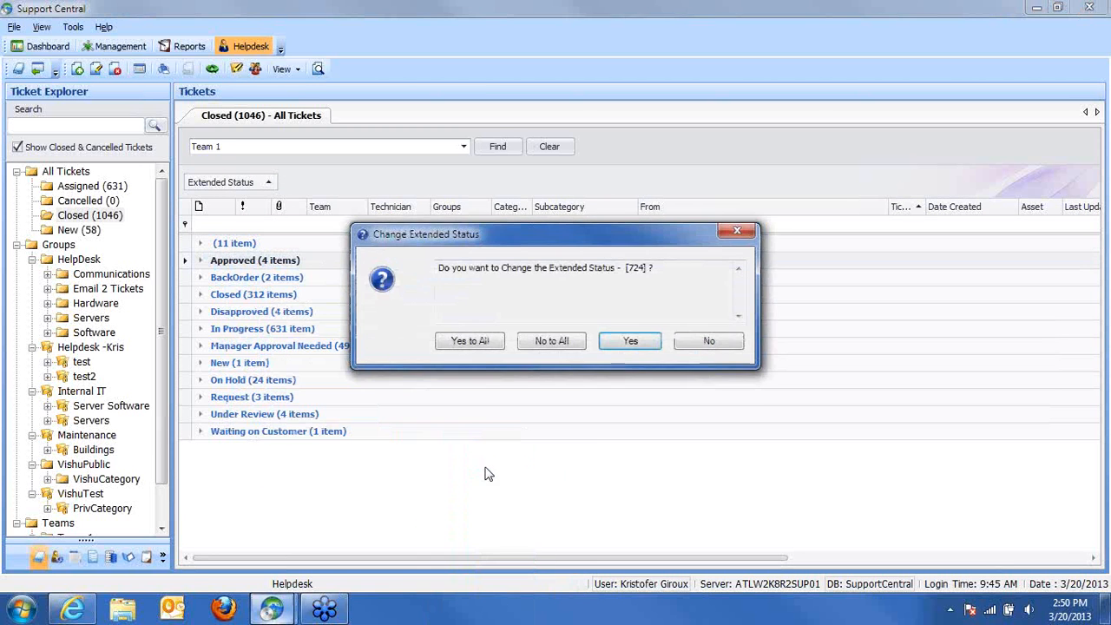
{"action": "left_click", "coordinate": [473, 339]}
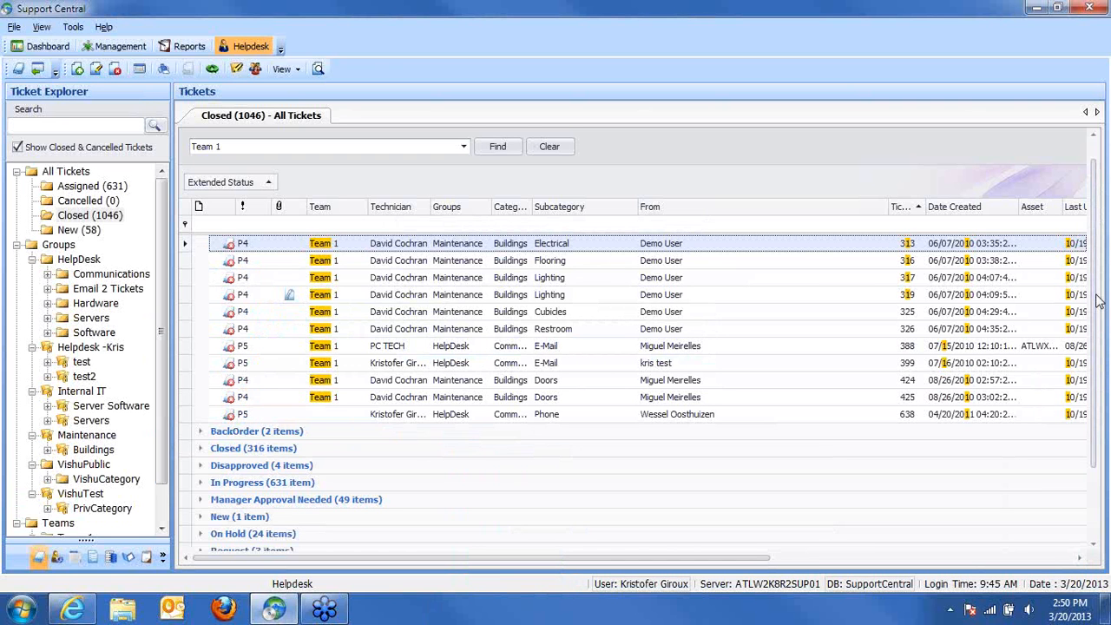
{"action": "left_click", "coordinate": [200, 245]}
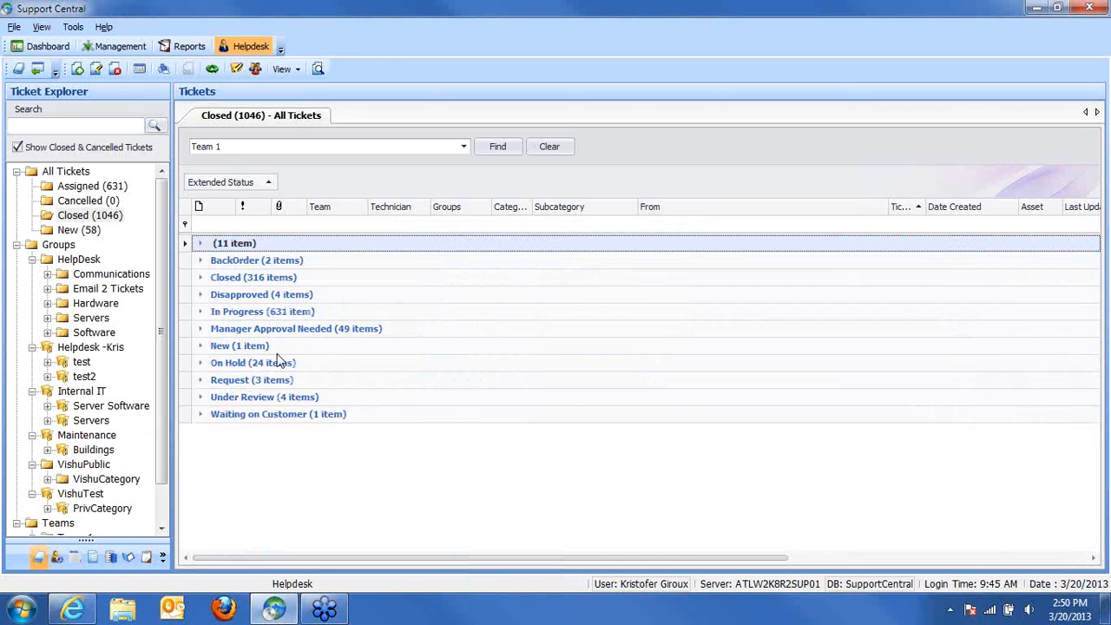
{"action": "left_click", "coordinate": [243, 280]}
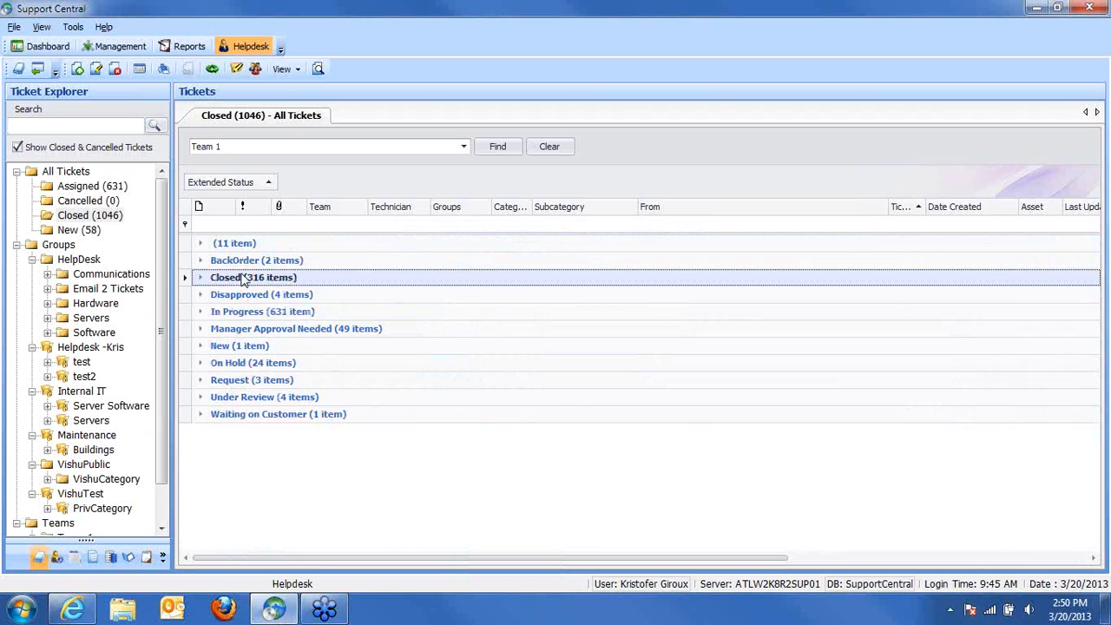
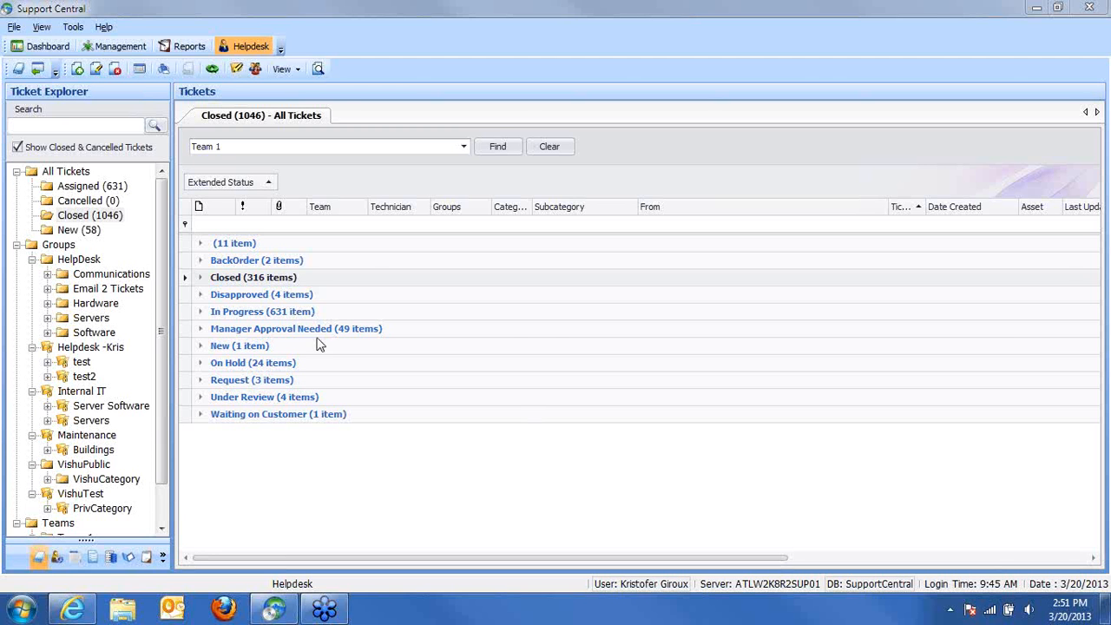
Step: Browse the All Tickets, Cancelled and New ticket folders
{"action": "left_click", "coordinate": [64, 172]}
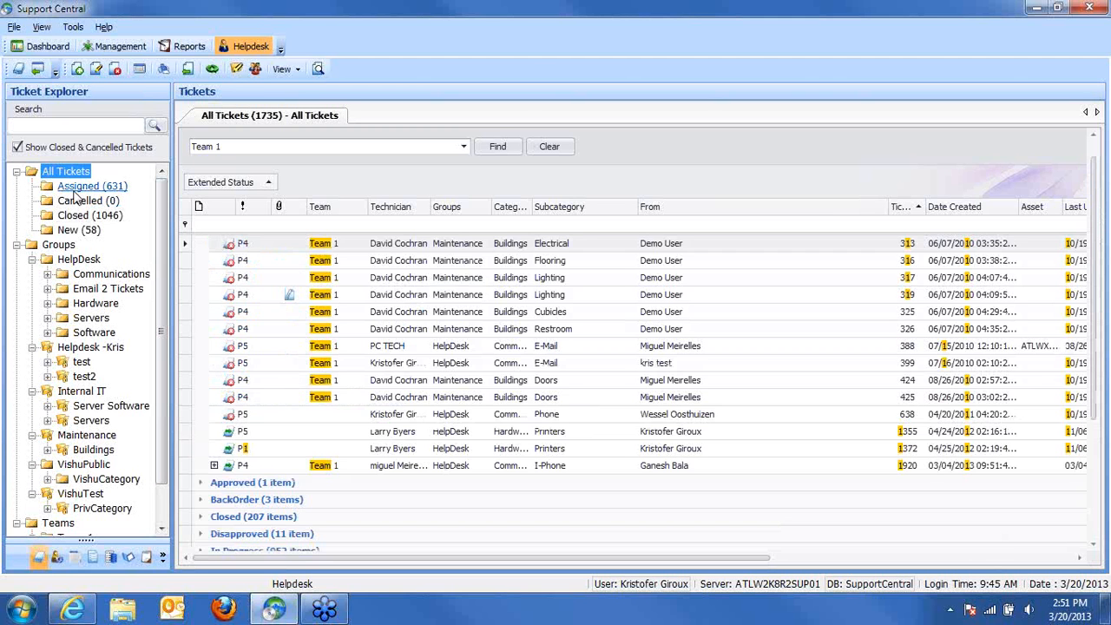
{"action": "left_click", "coordinate": [82, 201]}
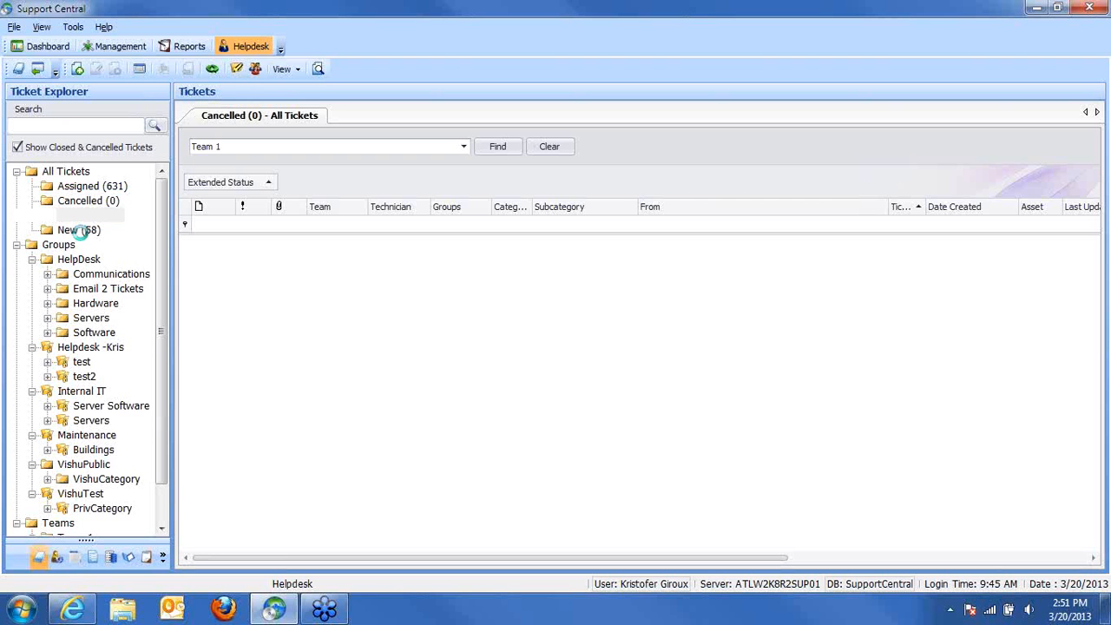
{"action": "left_click", "coordinate": [77, 228]}
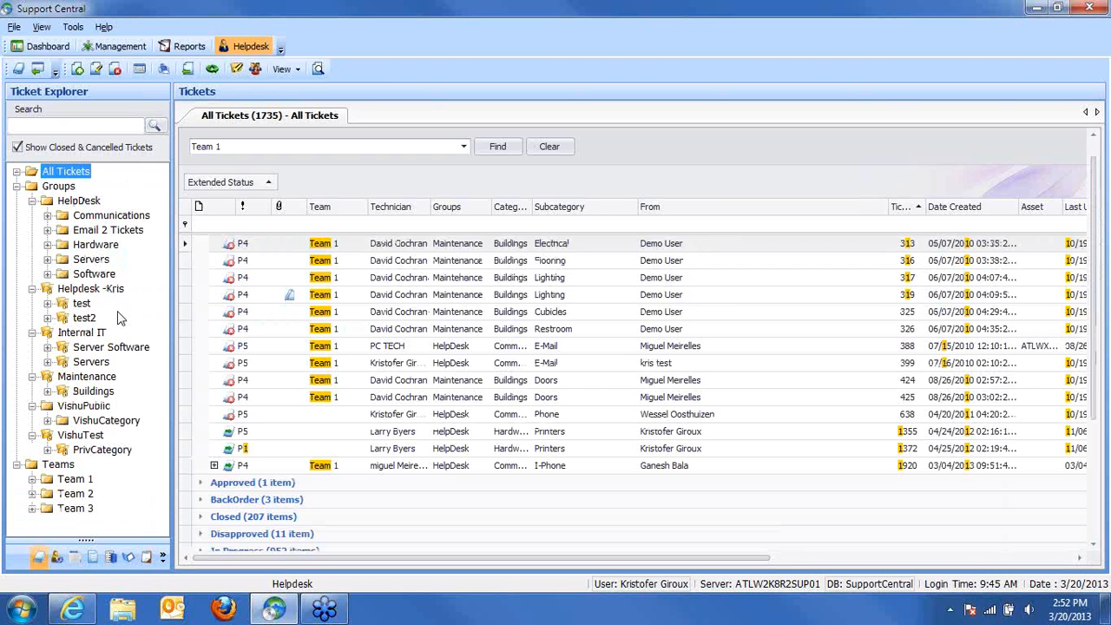
Step: Check the Team 1 and Team 2 ticket groups, then return to the full All Tickets list
{"action": "left_click", "coordinate": [16, 186]}
{"action": "left_click", "coordinate": [75, 216]}
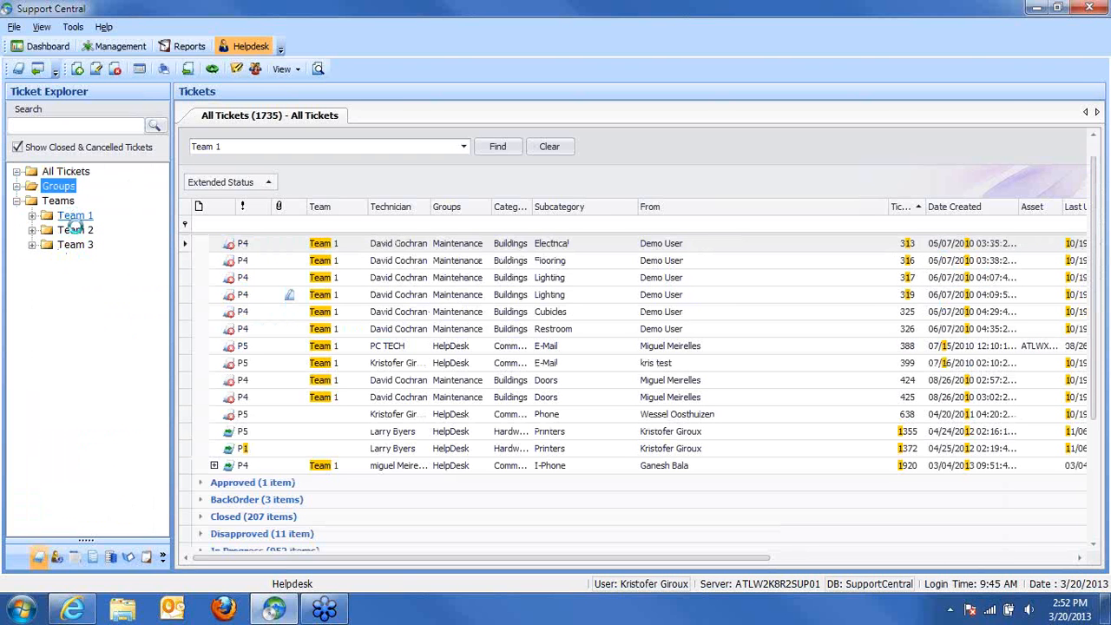
{"action": "left_click", "coordinate": [74, 230]}
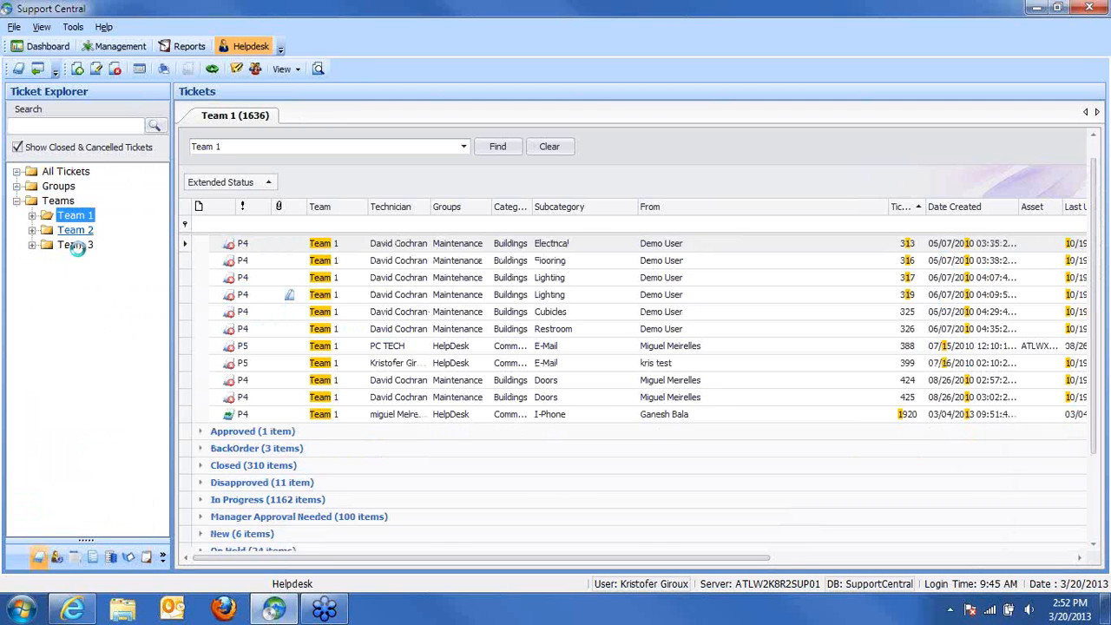
{"action": "left_click", "coordinate": [61, 171]}
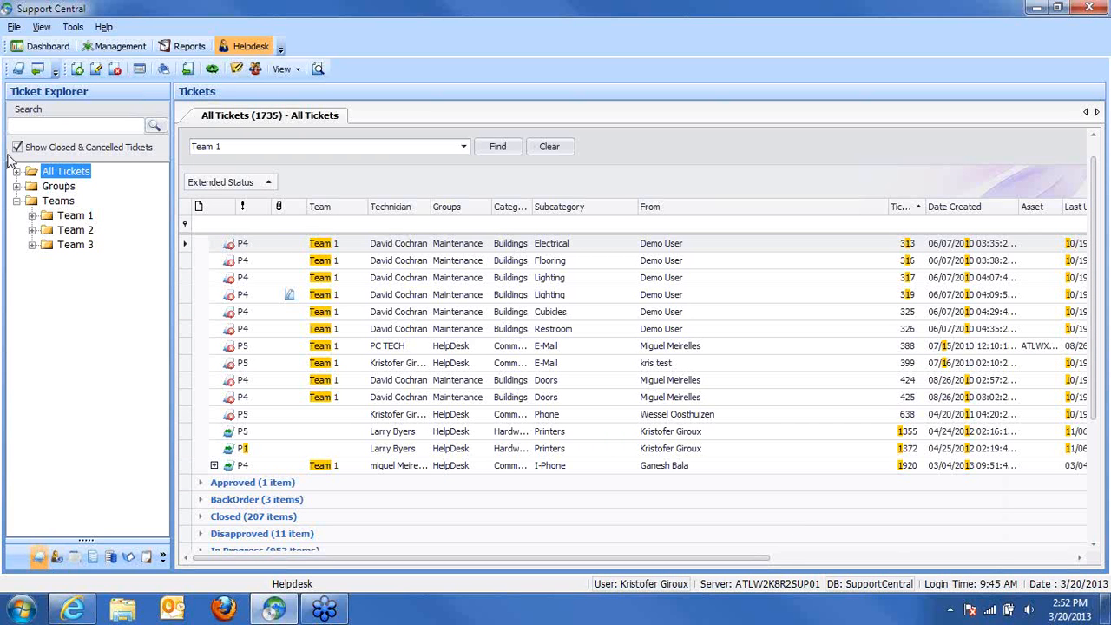
{"action": "left_click", "coordinate": [17, 187]}
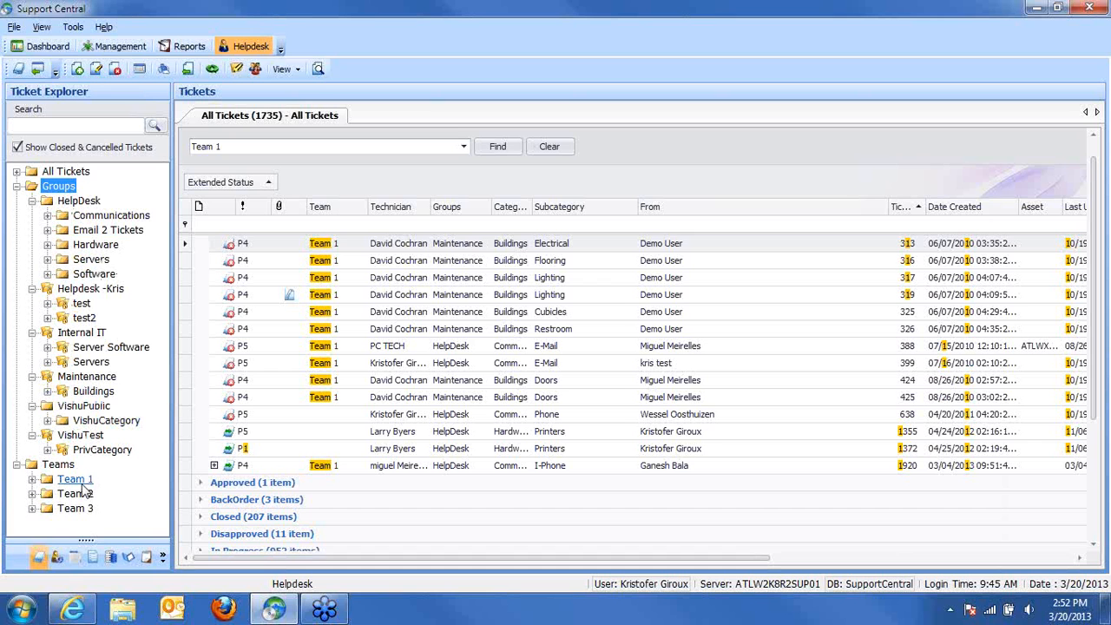
{"action": "left_click", "coordinate": [52, 172]}
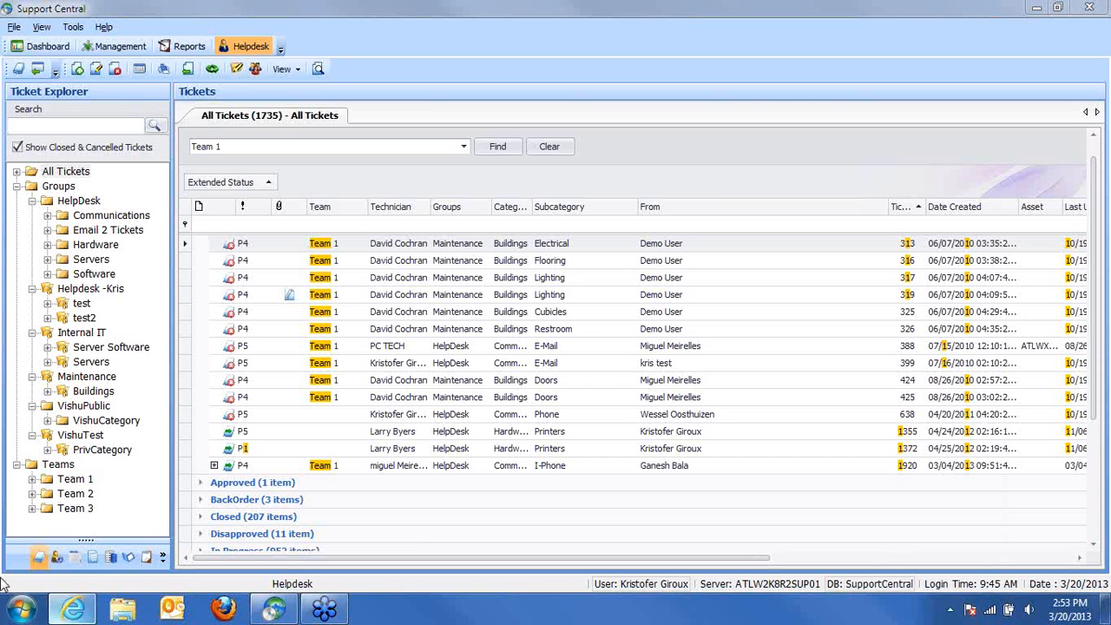
Step: List the Not Approved FAQs and read the special print job answer, then close it
{"action": "left_click", "coordinate": [128, 557]}
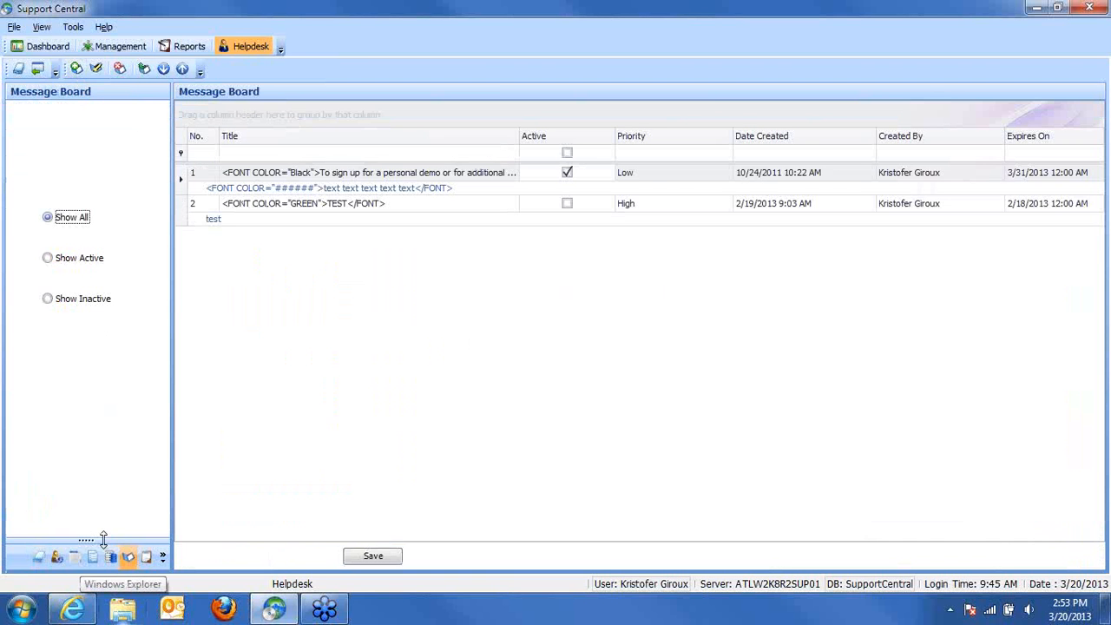
{"action": "left_click", "coordinate": [145, 556]}
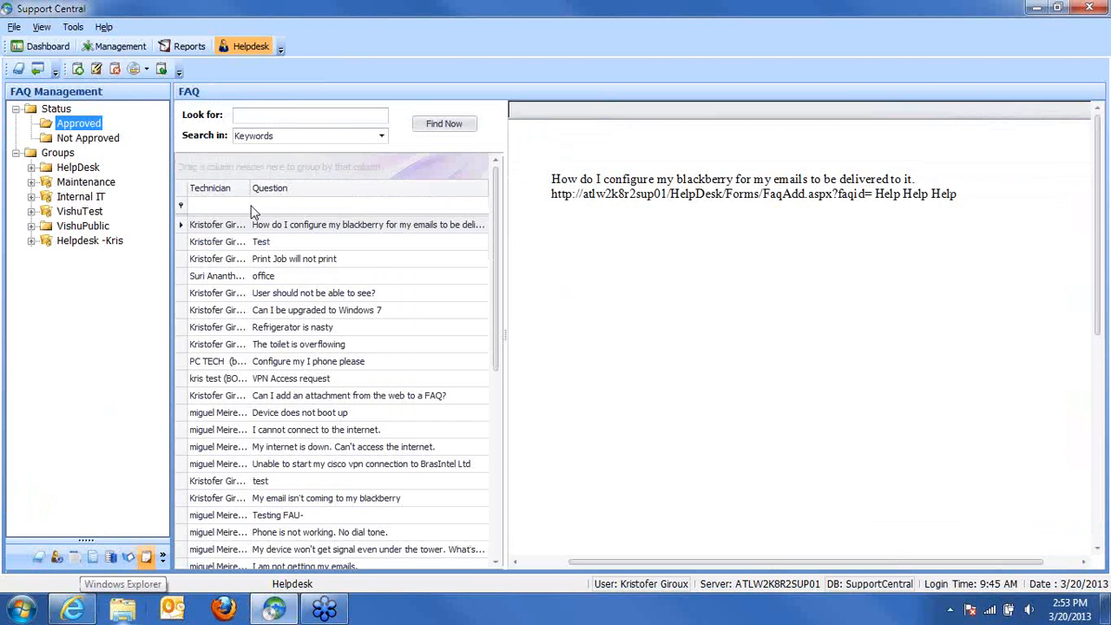
{"action": "left_click", "coordinate": [87, 139]}
{"action": "left_click", "coordinate": [342, 233]}
{"action": "double_click", "coordinate": [342, 233]}
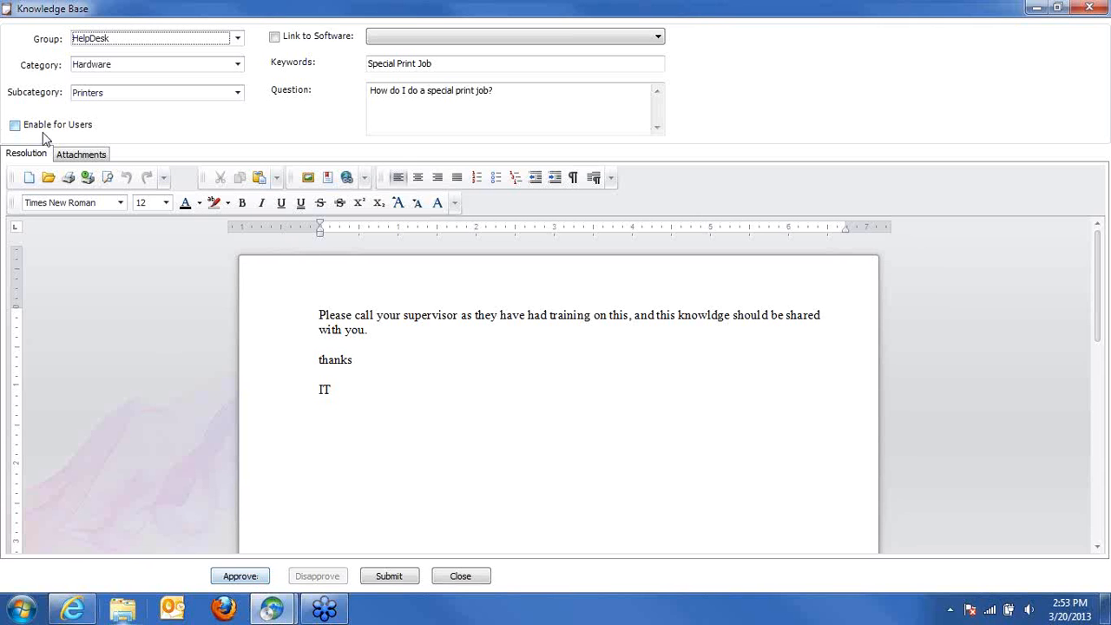
{"action": "left_click", "coordinate": [1089, 8]}
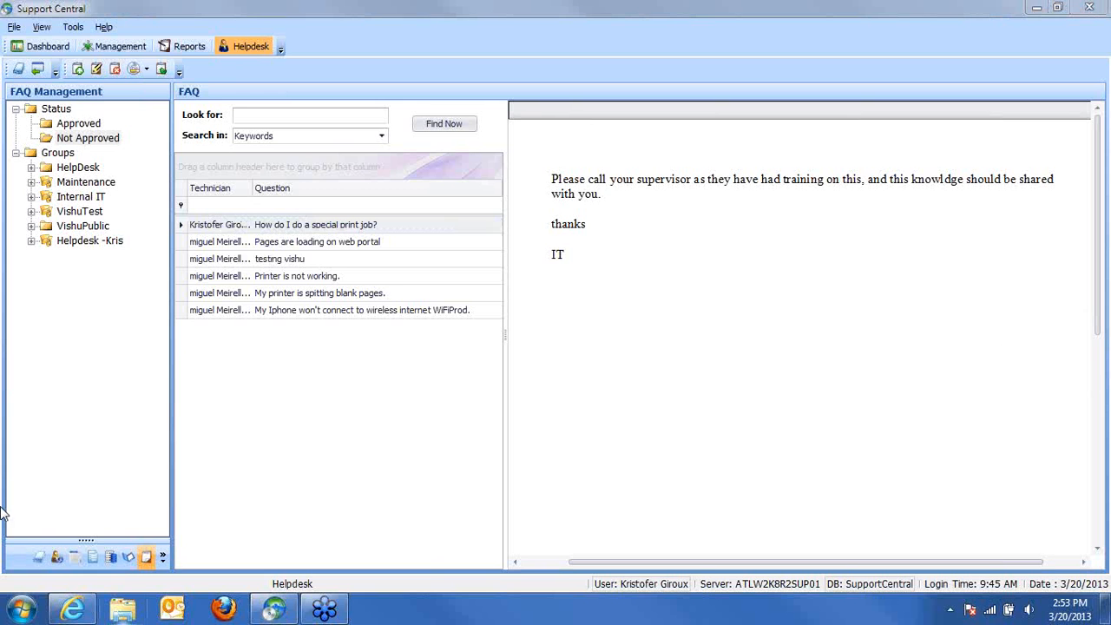
Step: Show the Atlanta server's scheduled tasks, including AD Sync and Mid Day AD Synce
{"action": "left_click", "coordinate": [111, 49]}
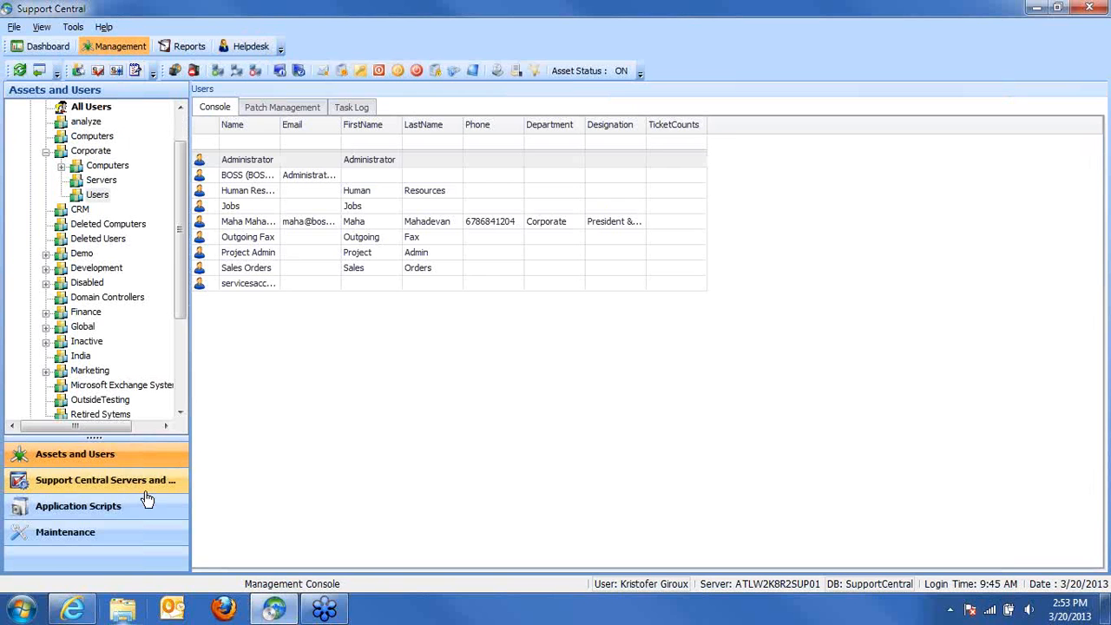
{"action": "left_click", "coordinate": [105, 482]}
{"action": "left_click", "coordinate": [102, 152]}
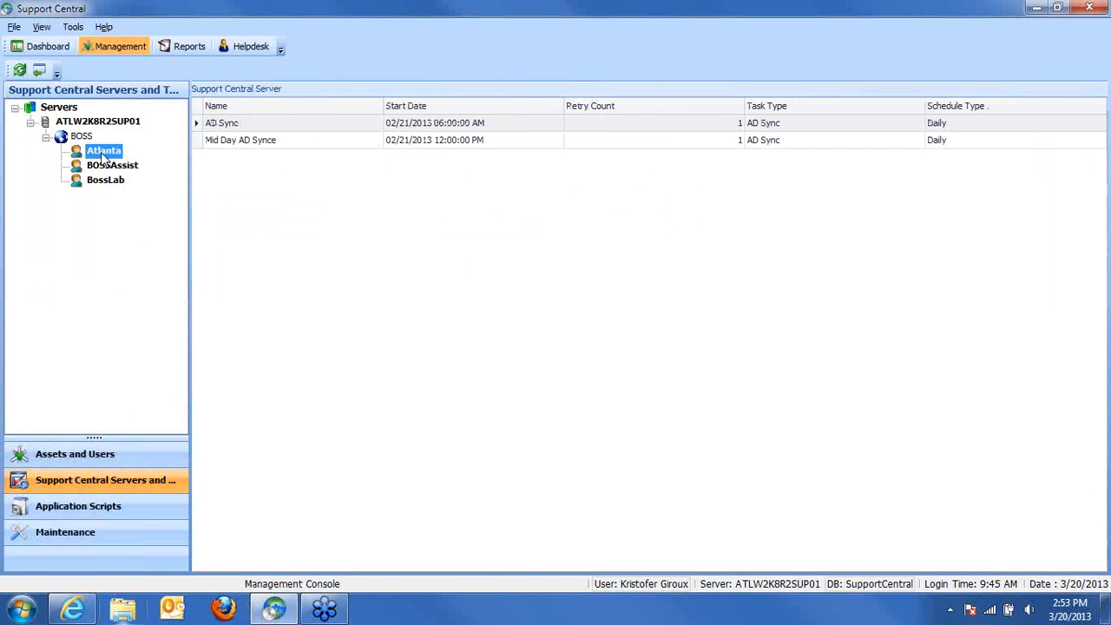
{"action": "left_click", "coordinate": [229, 144]}
{"action": "left_click", "coordinate": [233, 128]}
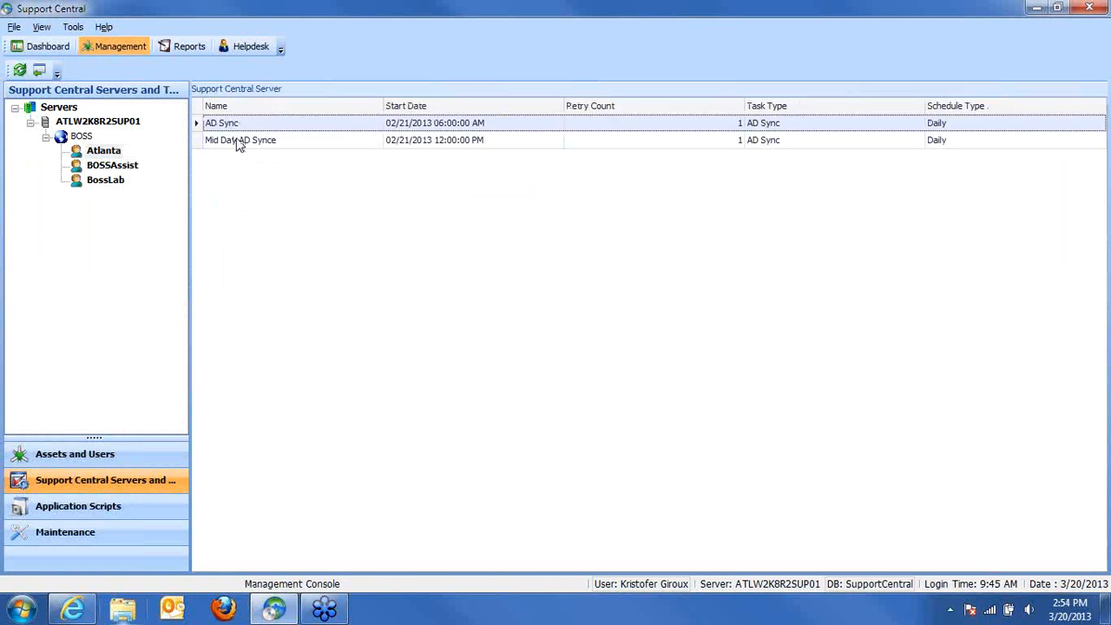
{"action": "left_click", "coordinate": [237, 140]}
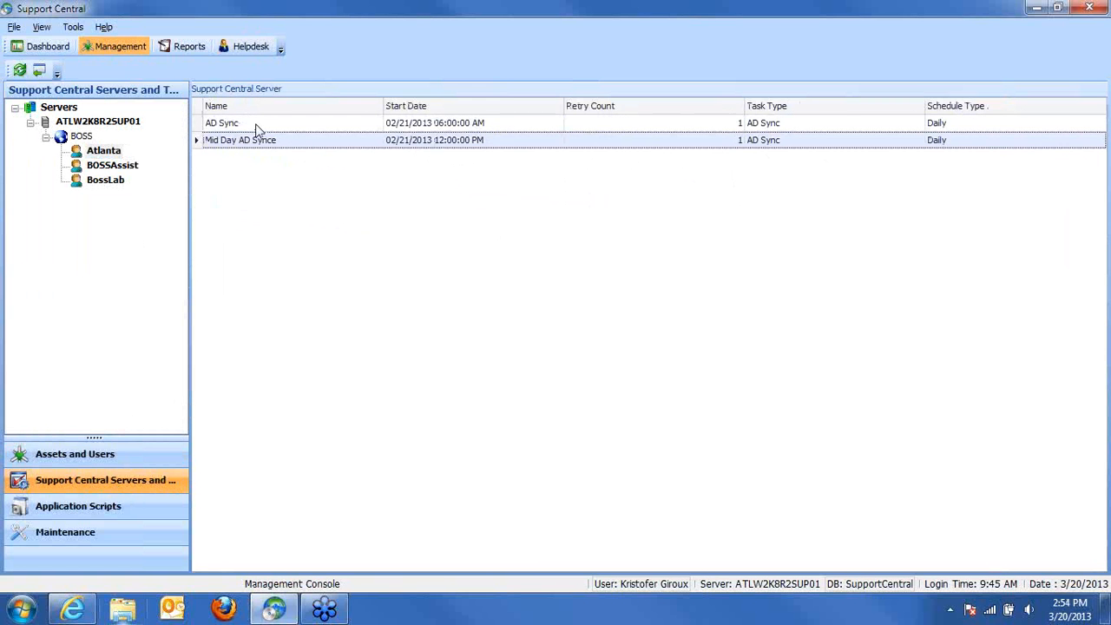
Step: Step through the AD Sync task's schedule settings and finish the wizard
{"action": "double_click", "coordinate": [255, 125]}
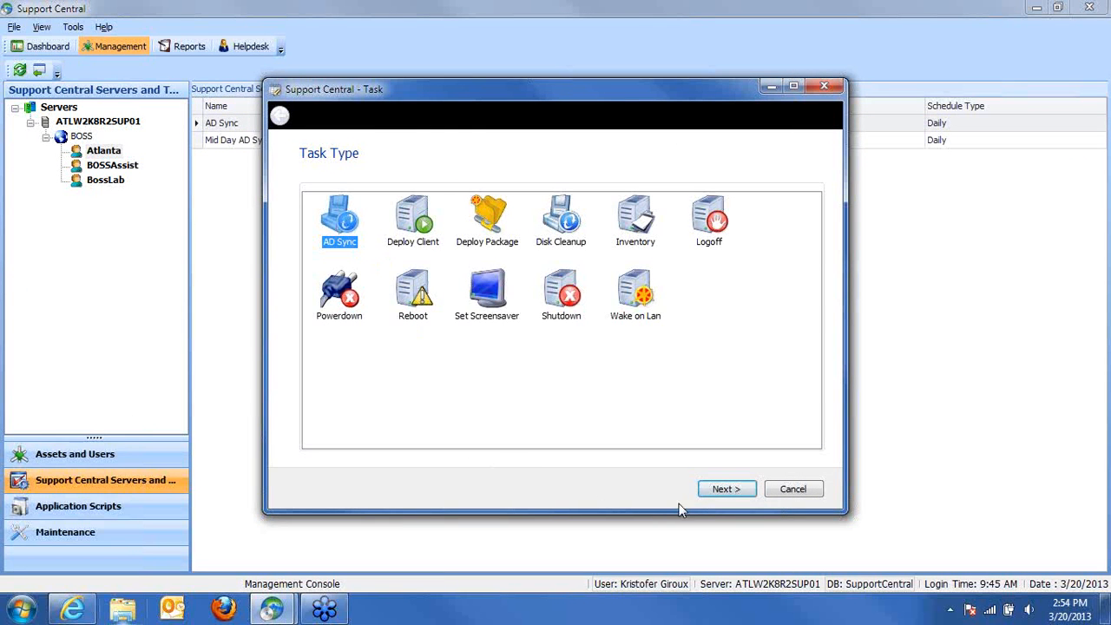
{"action": "left_click", "coordinate": [726, 489]}
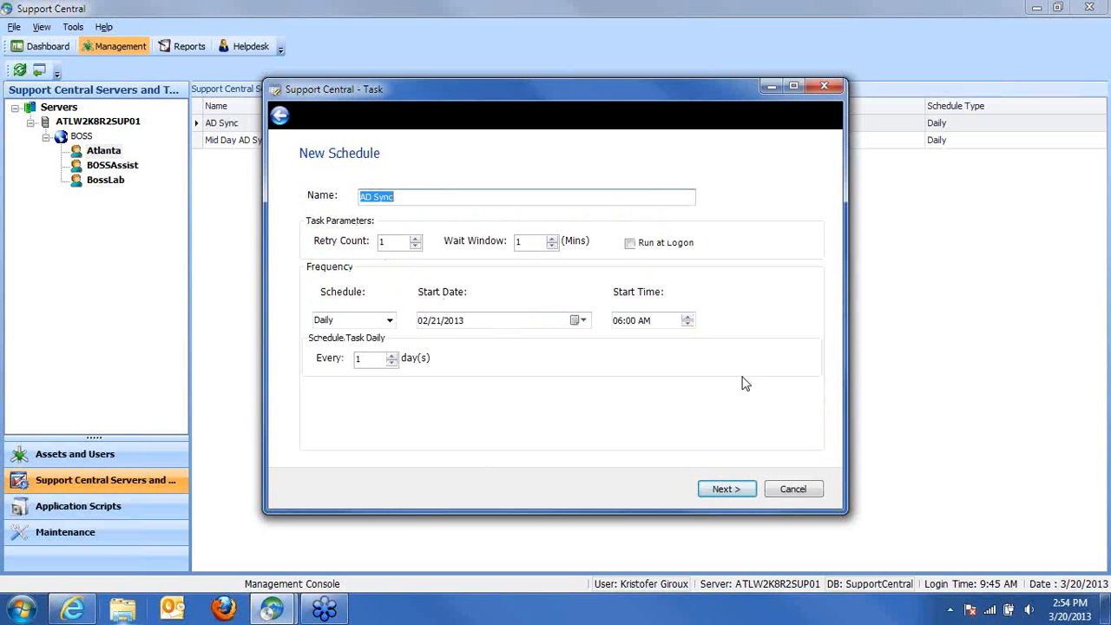
{"action": "left_click", "coordinate": [726, 489]}
{"action": "left_click", "coordinate": [727, 492]}
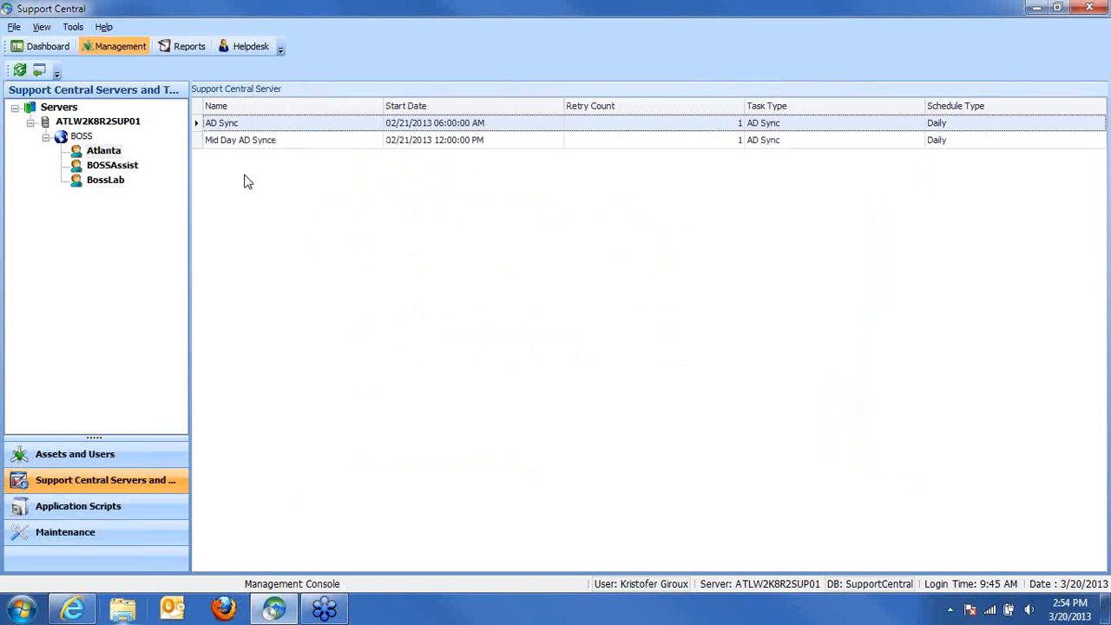
Step: Reselect the AD Sync tasks, then show the Corporate Users list in Assets and Users
{"action": "left_click", "coordinate": [255, 145]}
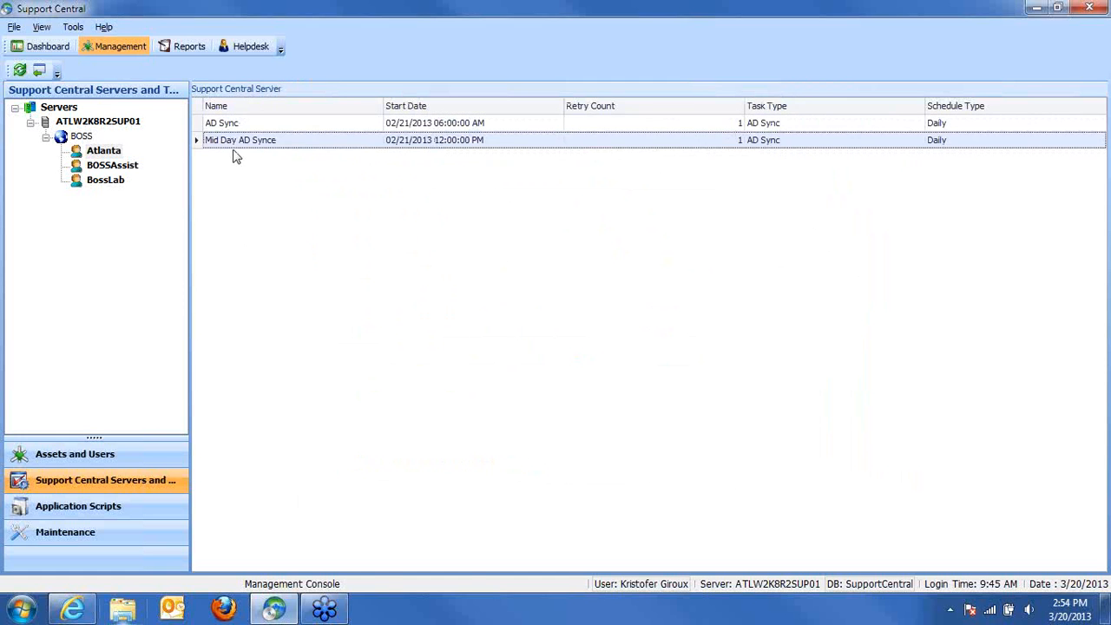
{"action": "key", "text": "Up"}
{"action": "left_click", "coordinate": [247, 144]}
{"action": "left_click", "coordinate": [104, 465]}
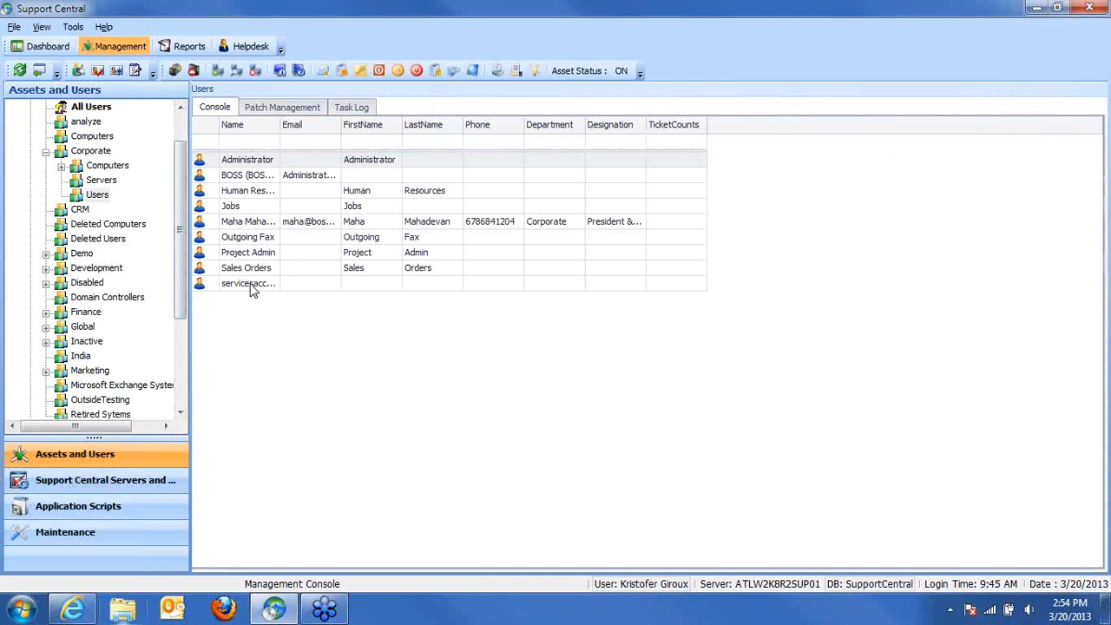
Step: Inspect the CEO's Full Name and E-mail in User Details, closing without changes
{"action": "double_click", "coordinate": [260, 223]}
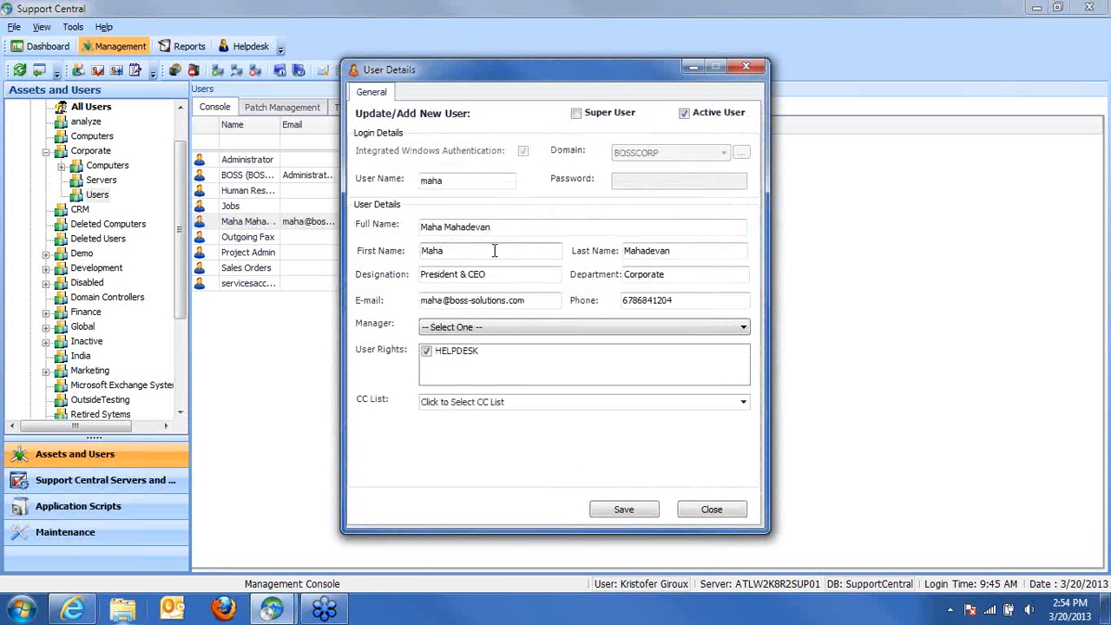
{"action": "left_click_drag", "start_coordinate": [495, 228], "coordinate": [445, 227]}
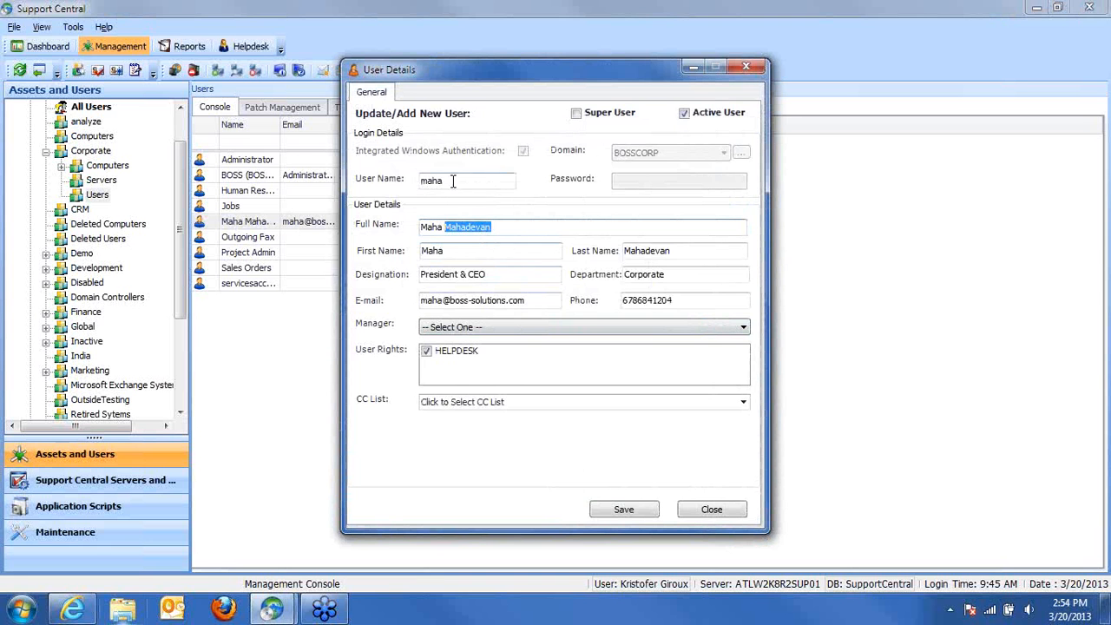
{"action": "left_click", "coordinate": [536, 301]}
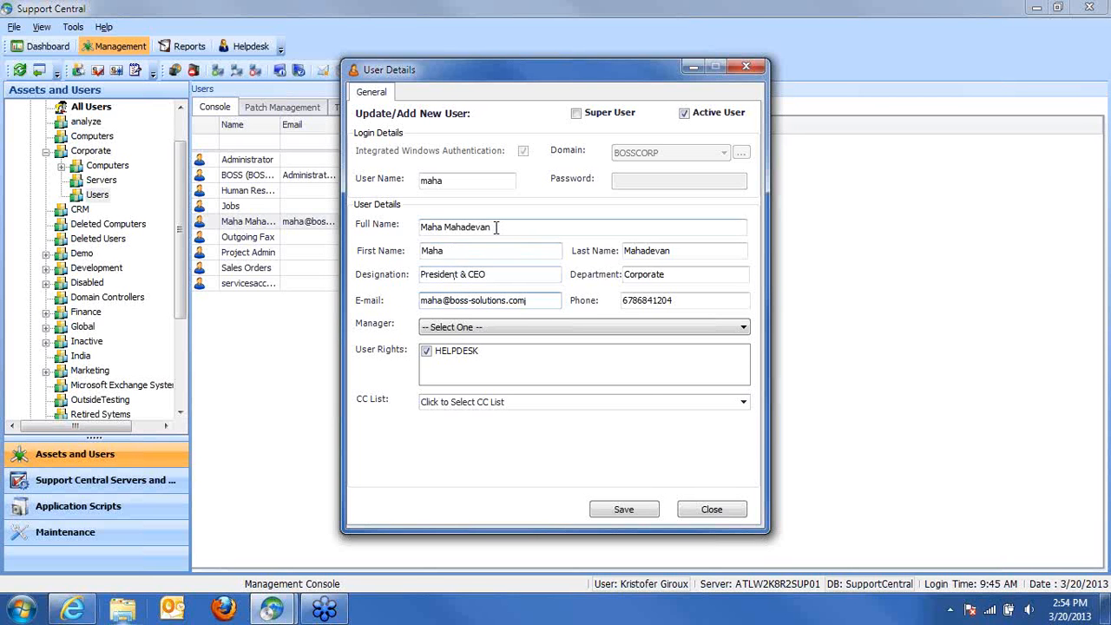
{"action": "left_click_drag", "start_coordinate": [491, 228], "coordinate": [446, 228]}
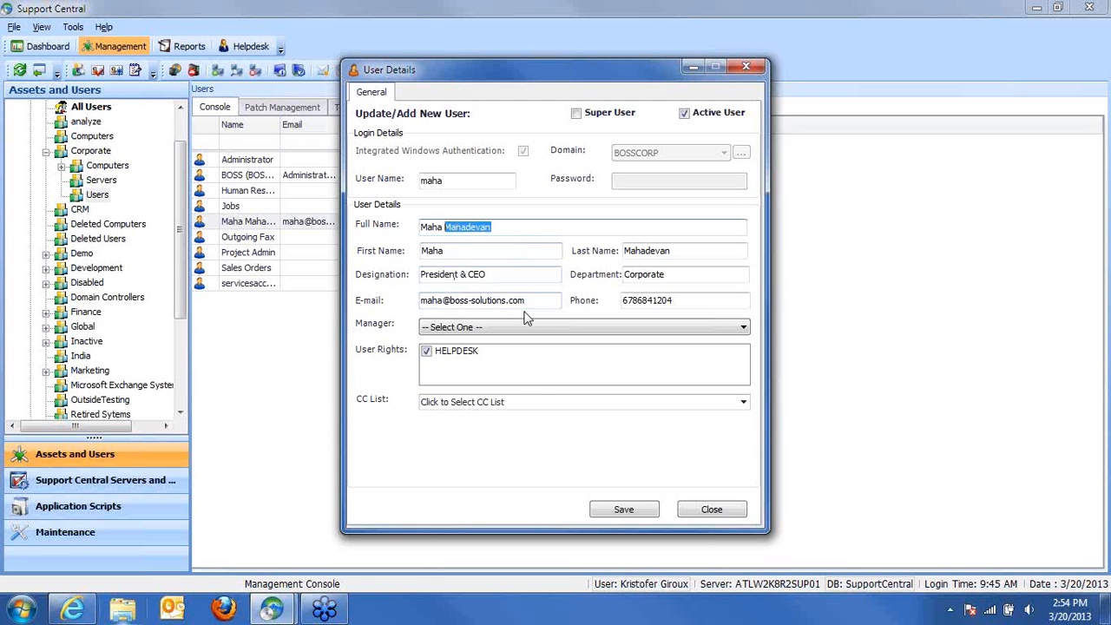
{"action": "left_click", "coordinate": [713, 511]}
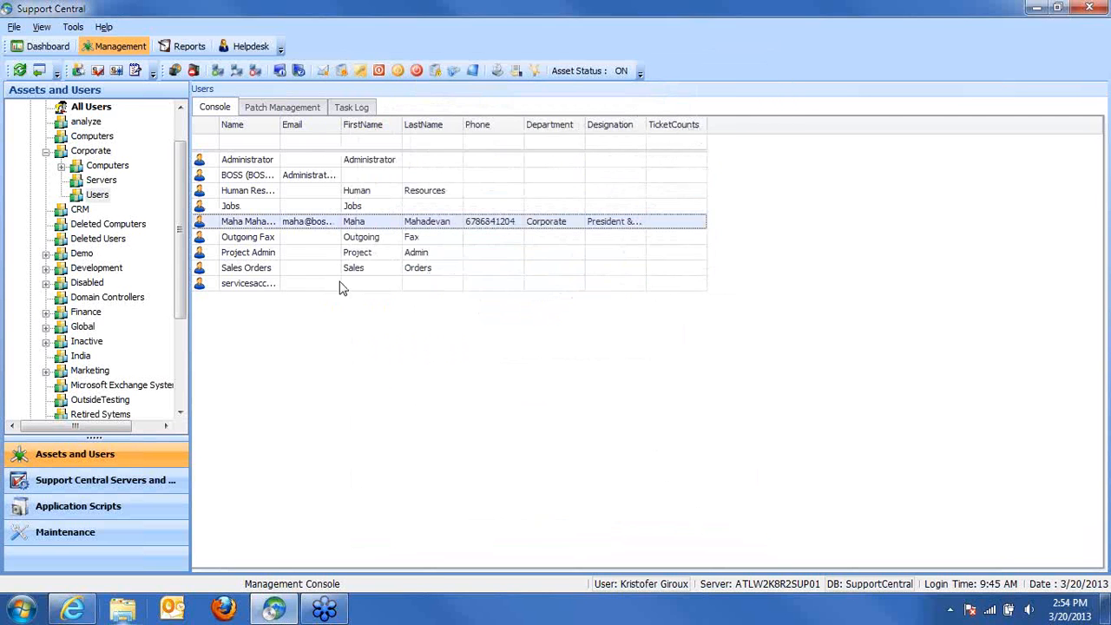
Step: Reopen the CEO's record, highlight the surname and e-mail domain, then close it
{"action": "double_click", "coordinate": [280, 224]}
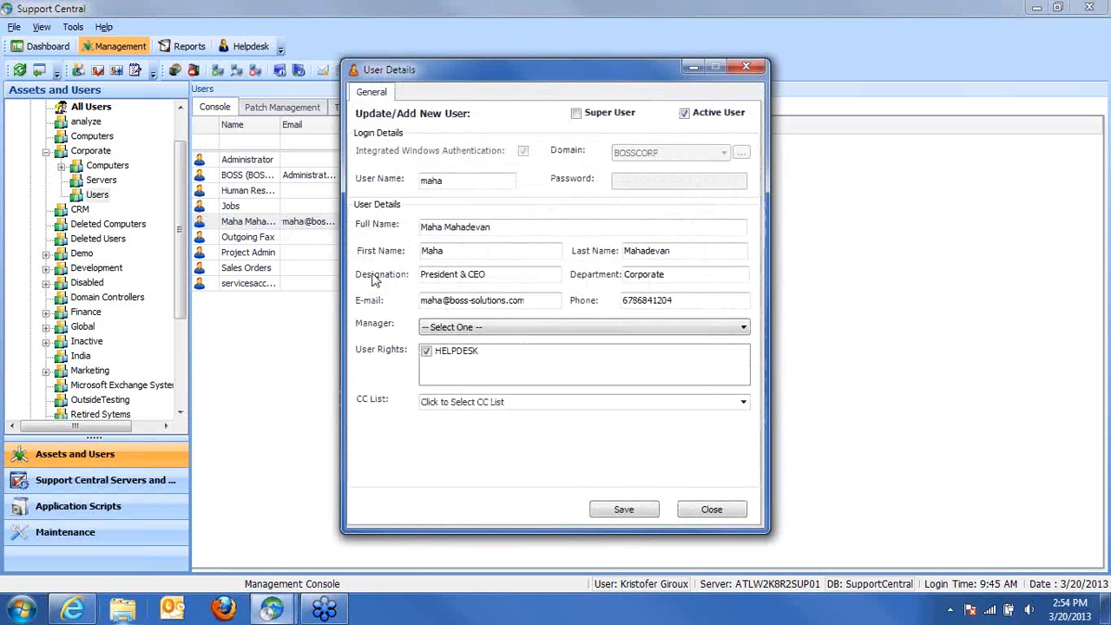
{"action": "double_click", "coordinate": [493, 229]}
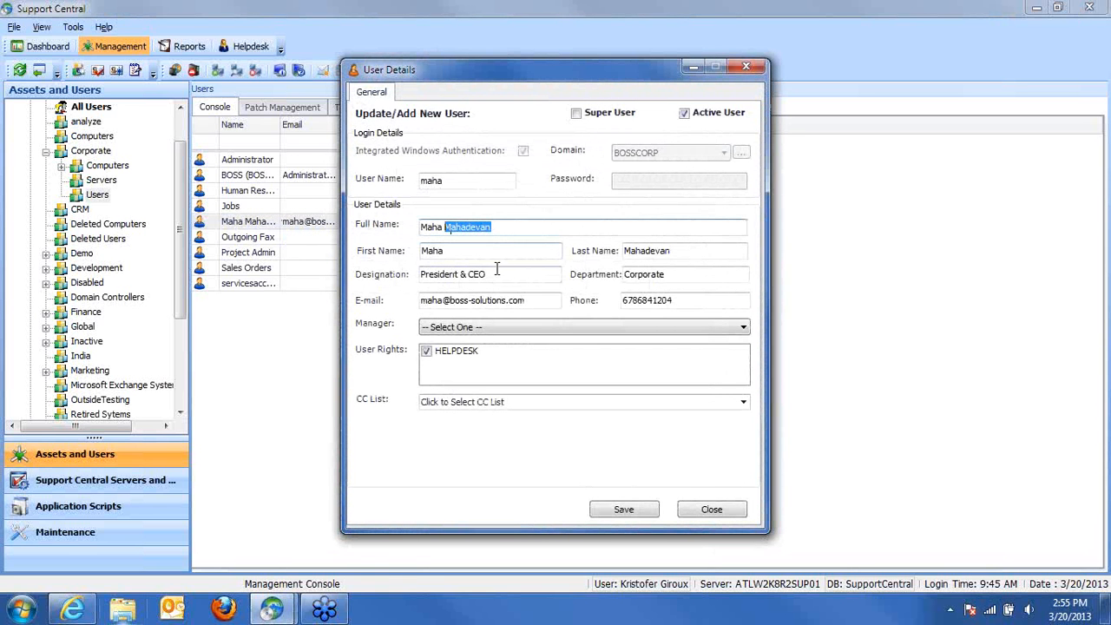
{"action": "left_click_drag", "start_coordinate": [526, 300], "coordinate": [451, 301]}
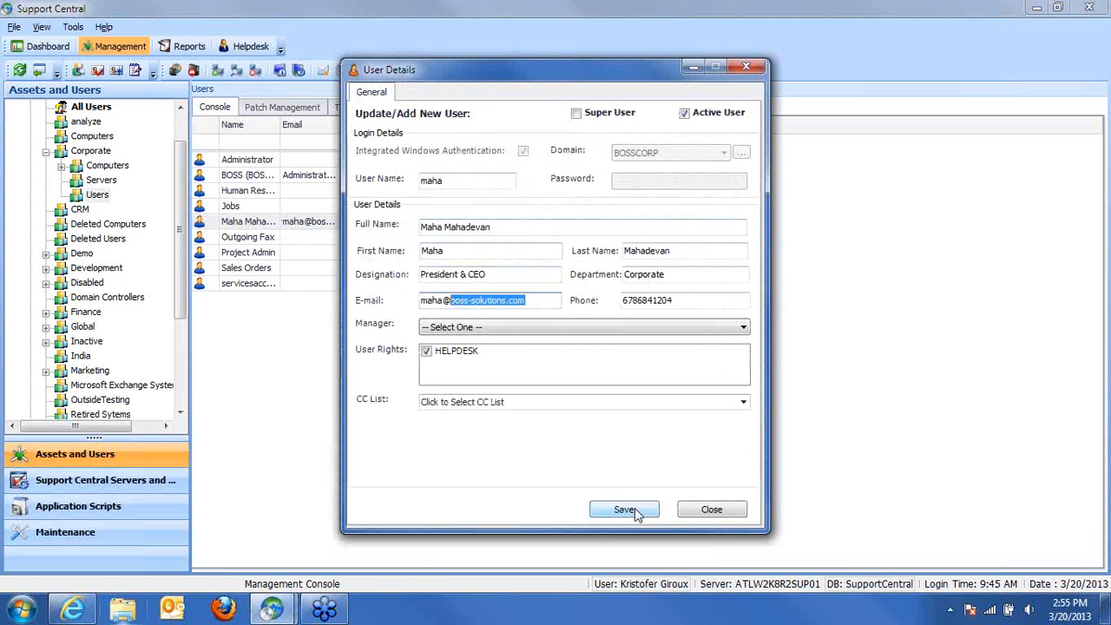
{"action": "left_click", "coordinate": [710, 511]}
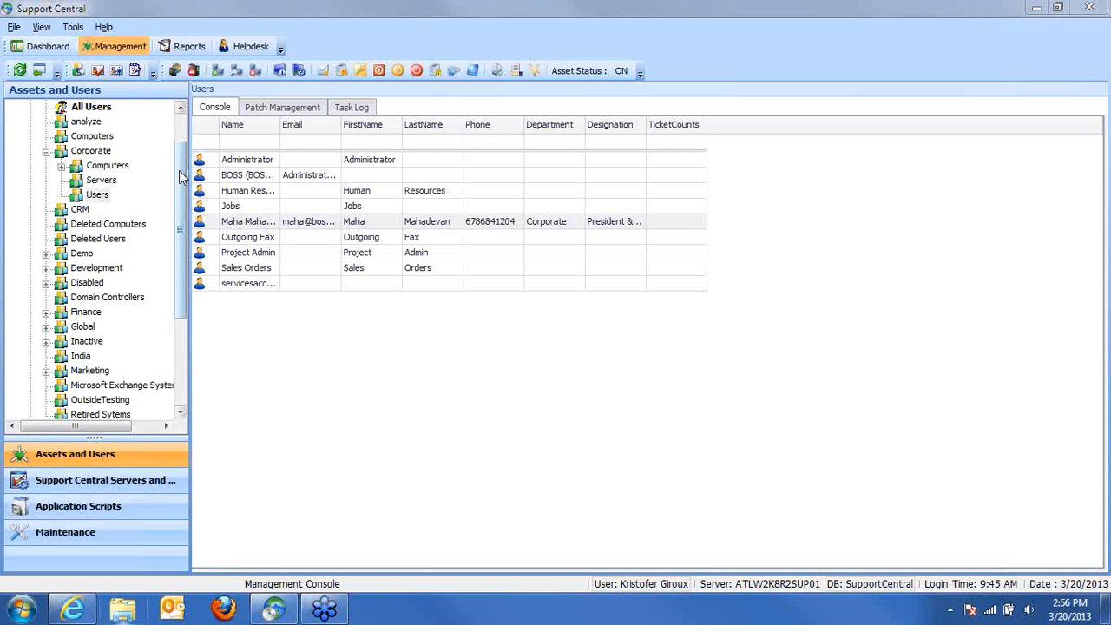
Step: List every user at the Atlanta site and pick one user's row
{"action": "scroll", "coordinate": [112, 200], "scroll_direction": "up", "scroll_amount": 1}
{"action": "left_click", "coordinate": [99, 240]}
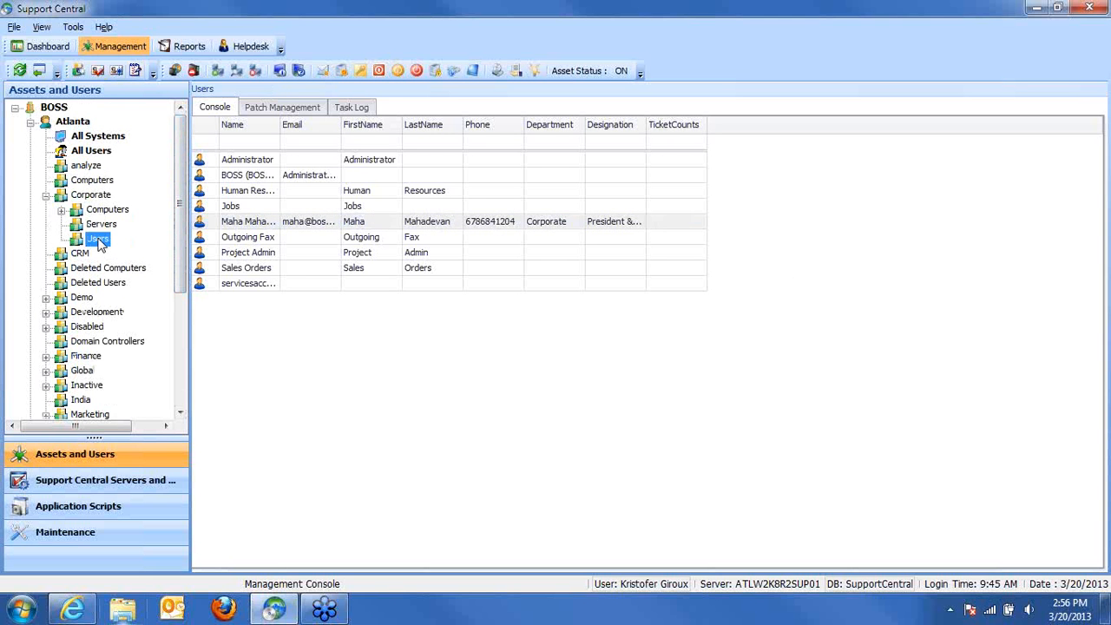
{"action": "left_click", "coordinate": [91, 151]}
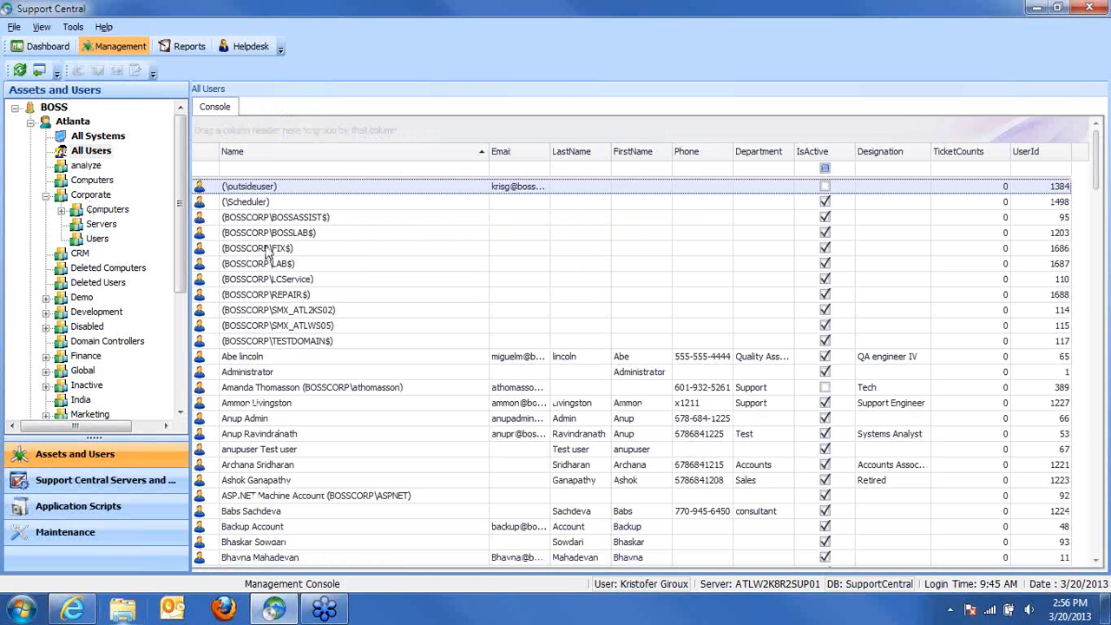
{"action": "left_click", "coordinate": [252, 357]}
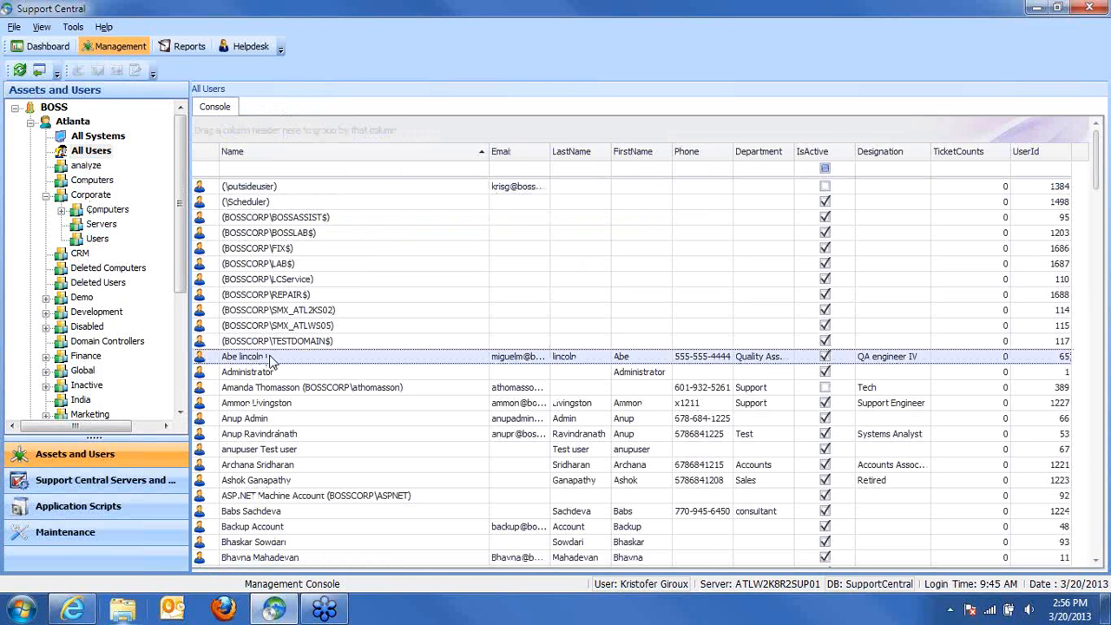
Step: View that user's tickets ungrouped by Technician, then close the ticket view
{"action": "right_click", "coordinate": [275, 364]}
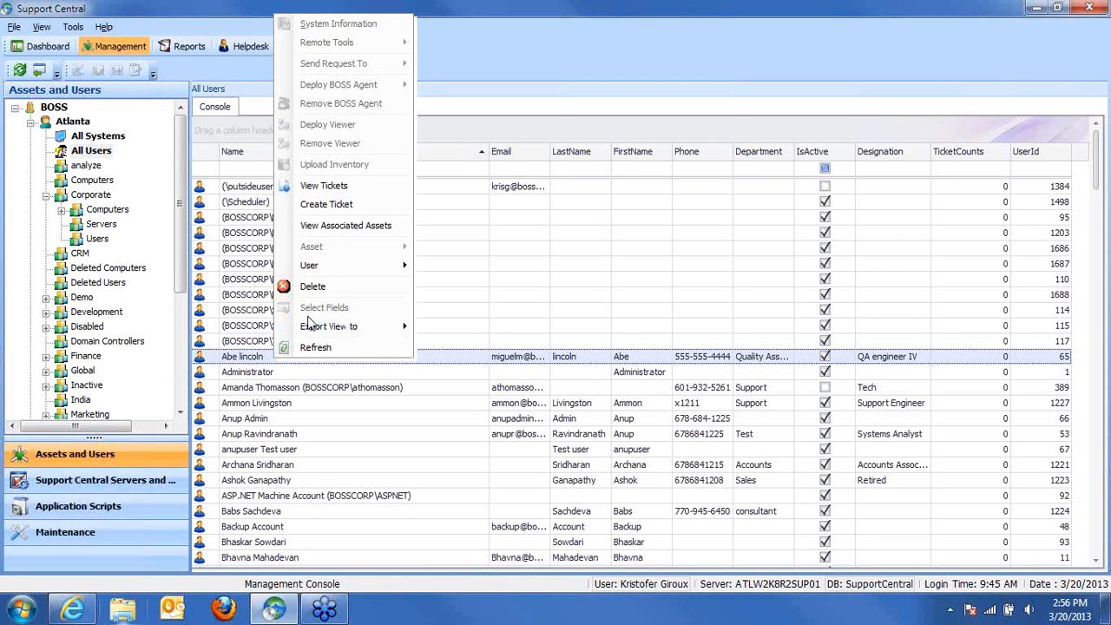
{"action": "left_click", "coordinate": [348, 189]}
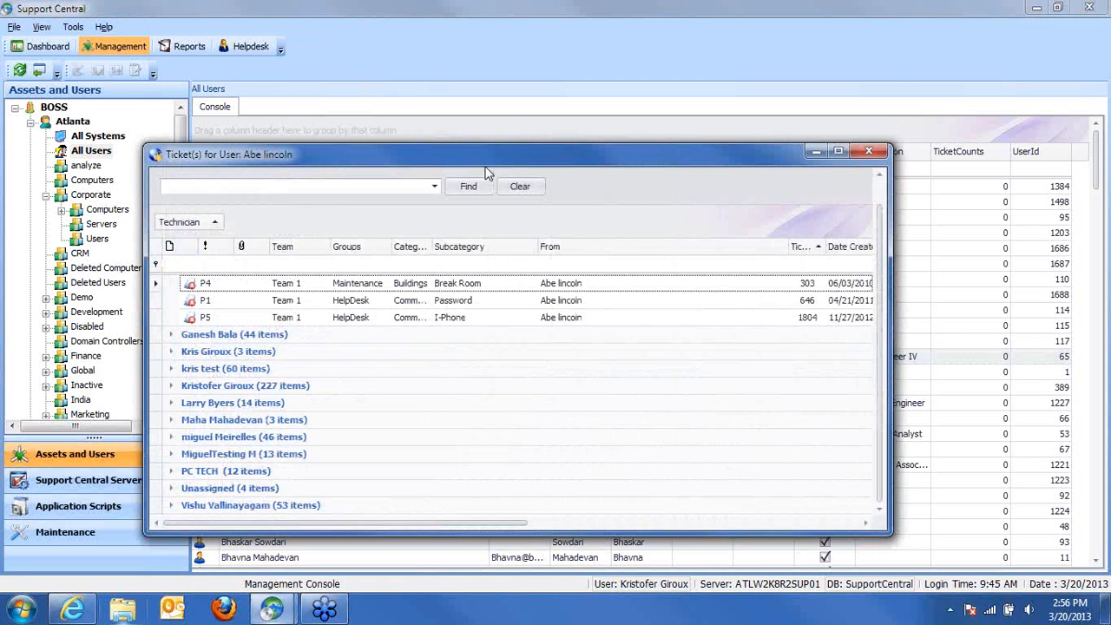
{"action": "left_click_drag", "start_coordinate": [488, 174], "coordinate": [448, 47]}
{"action": "left_click_drag", "start_coordinate": [155, 123], "coordinate": [228, 146]}
{"action": "left_click_drag", "start_coordinate": [850, 91], "coordinate": [855, 401]}
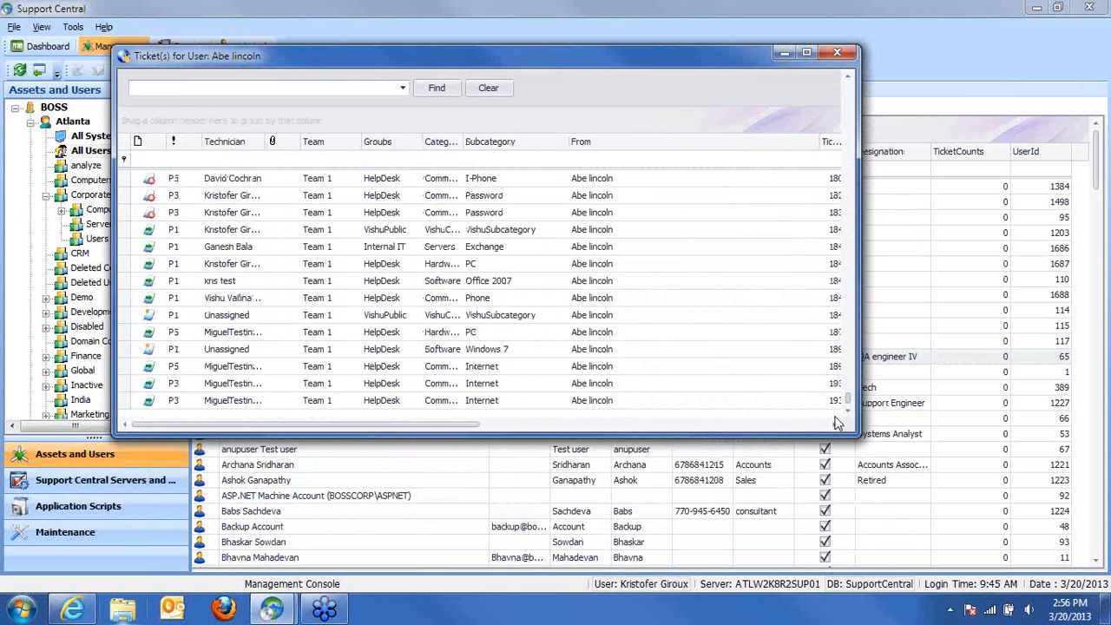
{"action": "left_click", "coordinate": [838, 52]}
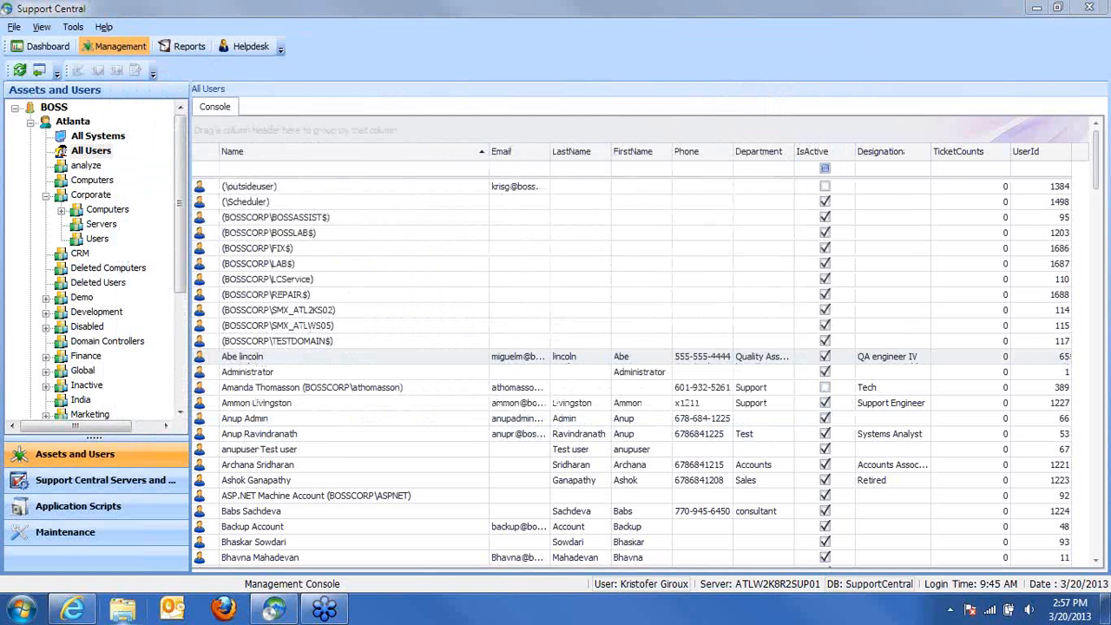
Step: Show the All Systems Task Log as a flat list with the Status grouping removed
{"action": "left_click", "coordinate": [96, 482]}
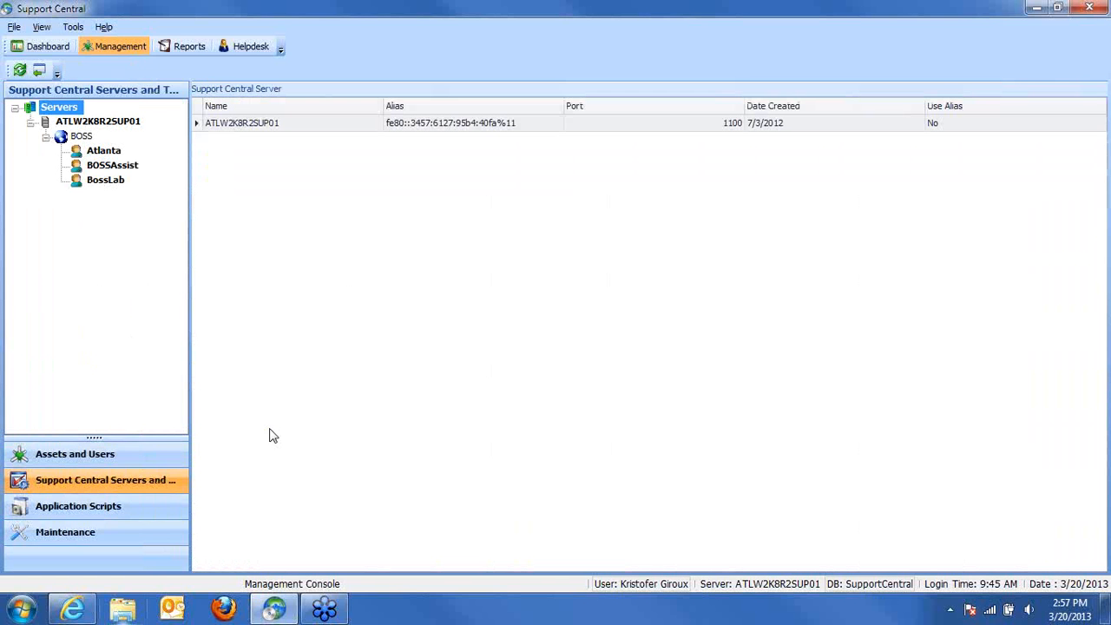
{"action": "left_click", "coordinate": [75, 460]}
{"action": "left_click", "coordinate": [85, 135]}
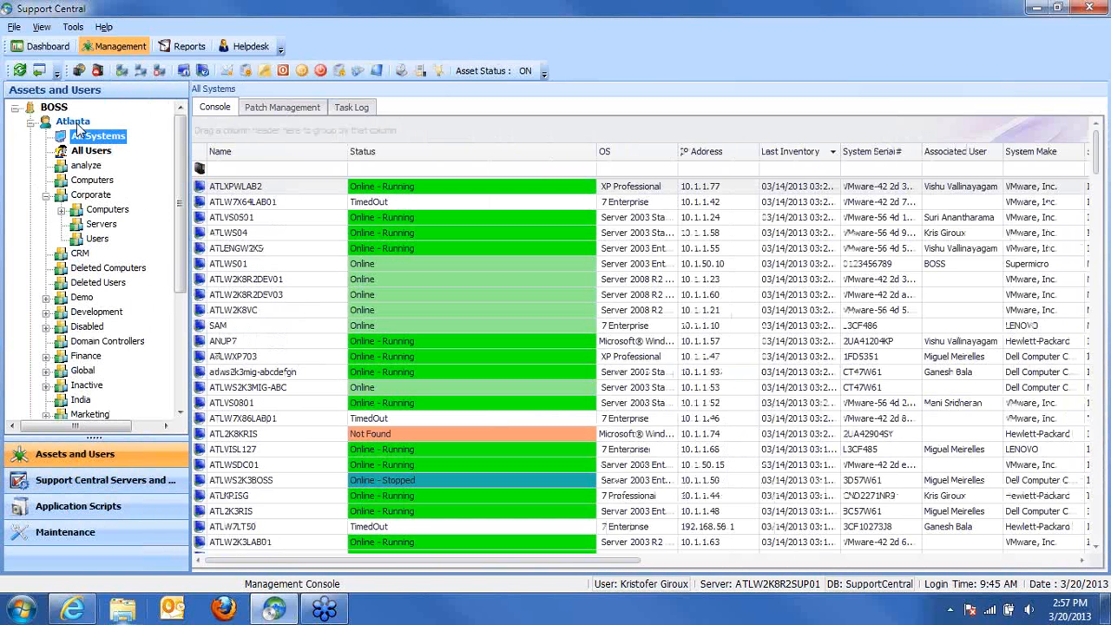
{"action": "left_click", "coordinate": [351, 109]}
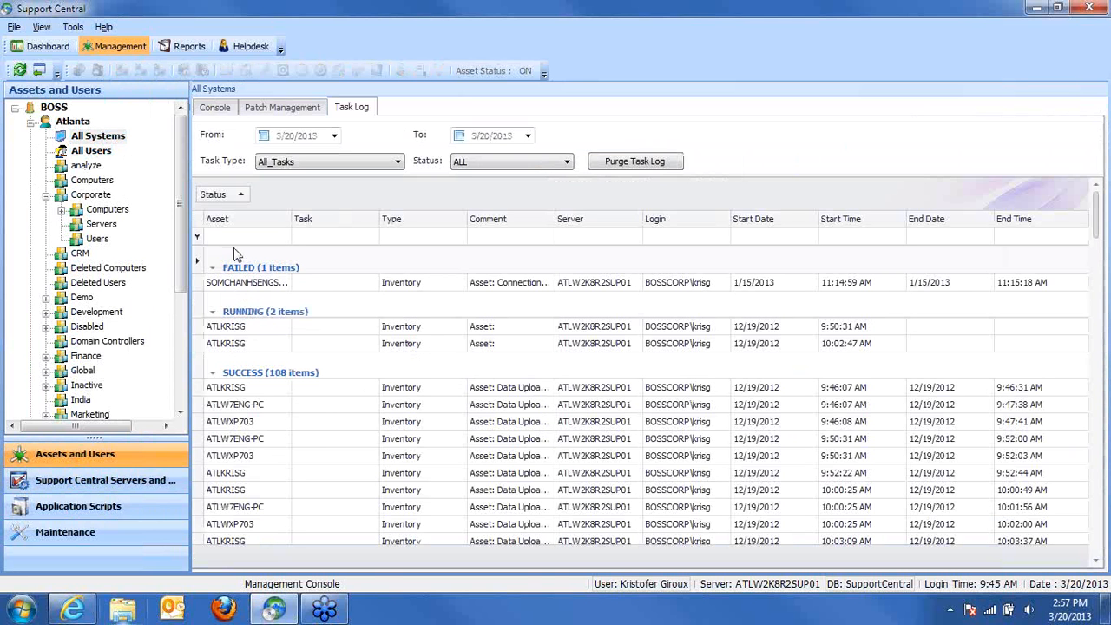
{"action": "left_click_drag", "start_coordinate": [224, 194], "coordinate": [293, 216]}
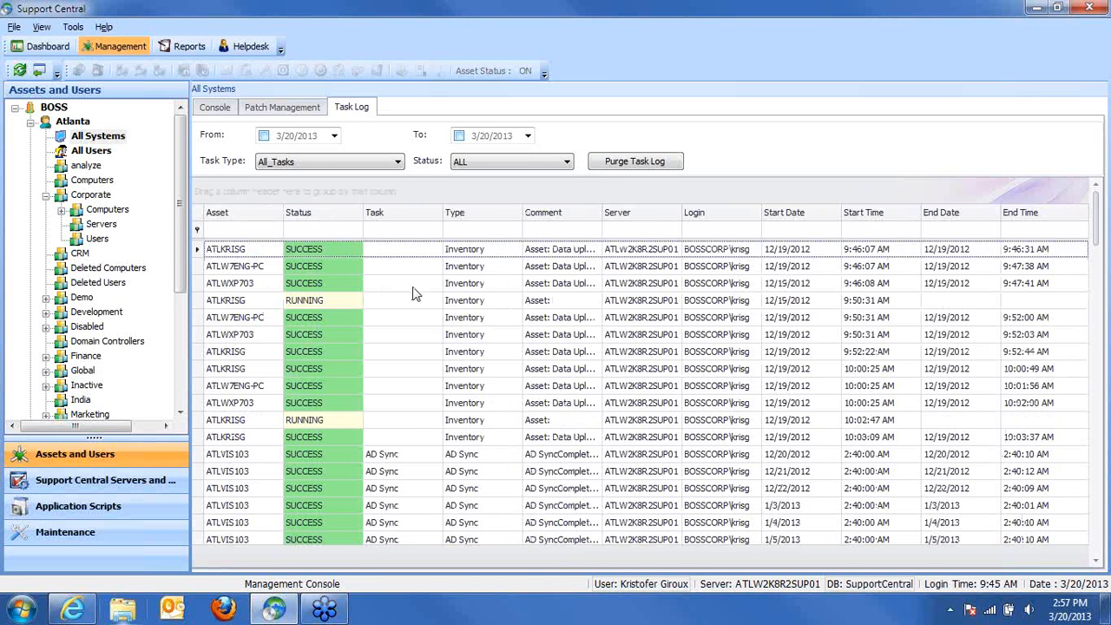
Step: Review the AD Sync runs from 12/22/2012 to 1/5/2013, then open Windows Explorer
{"action": "left_click", "coordinate": [403, 459]}
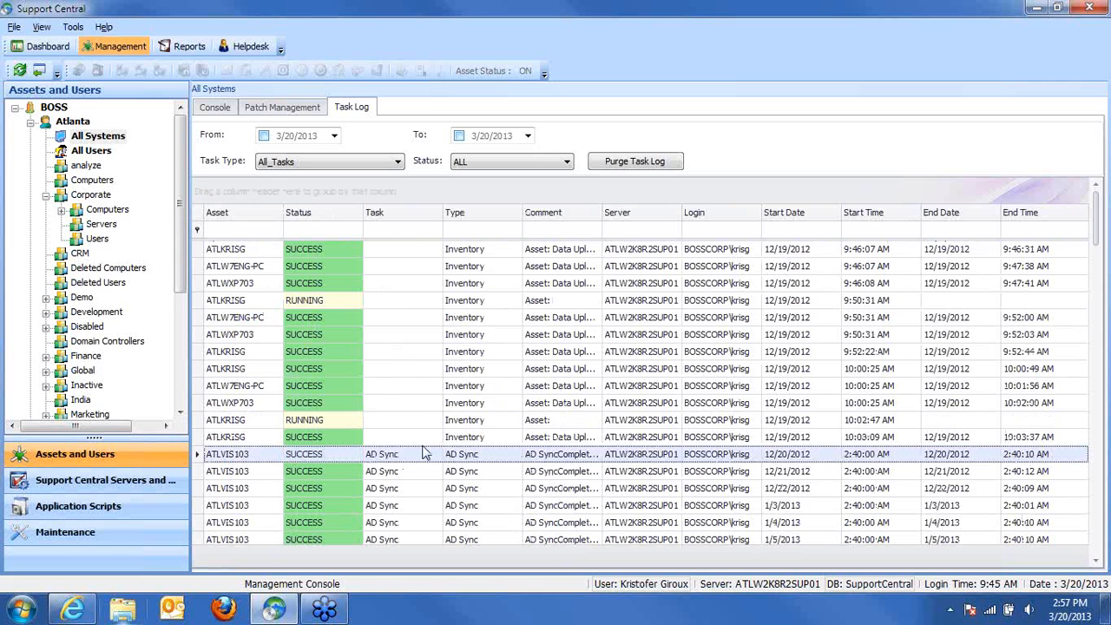
{"action": "left_click", "coordinate": [394, 491]}
{"action": "left_click", "coordinate": [397, 507]}
{"action": "left_click", "coordinate": [401, 526]}
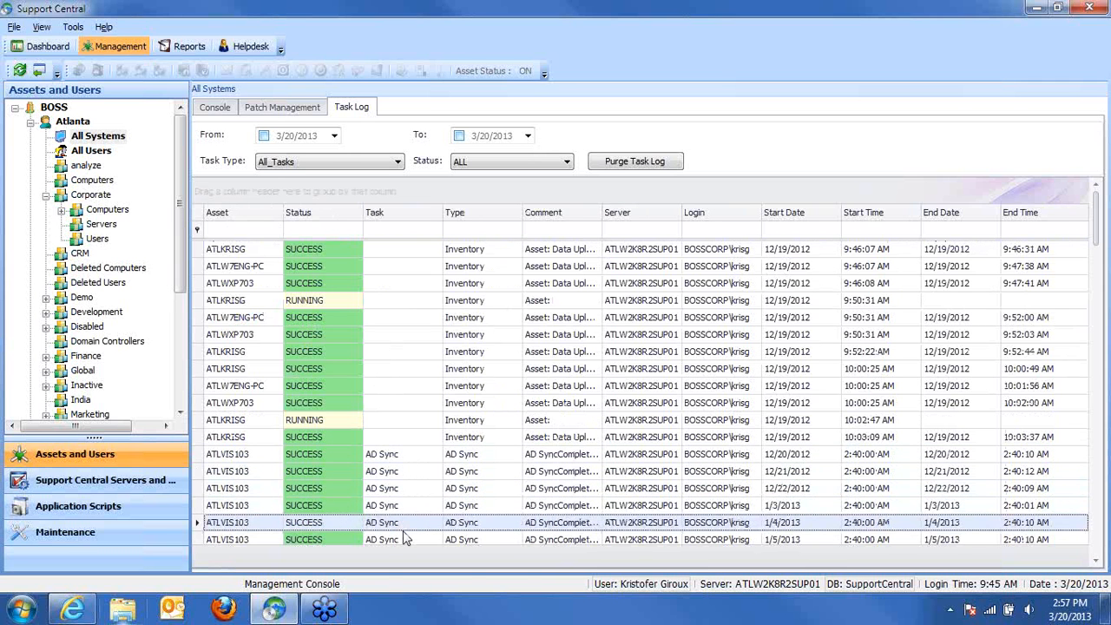
{"action": "left_click", "coordinate": [403, 532]}
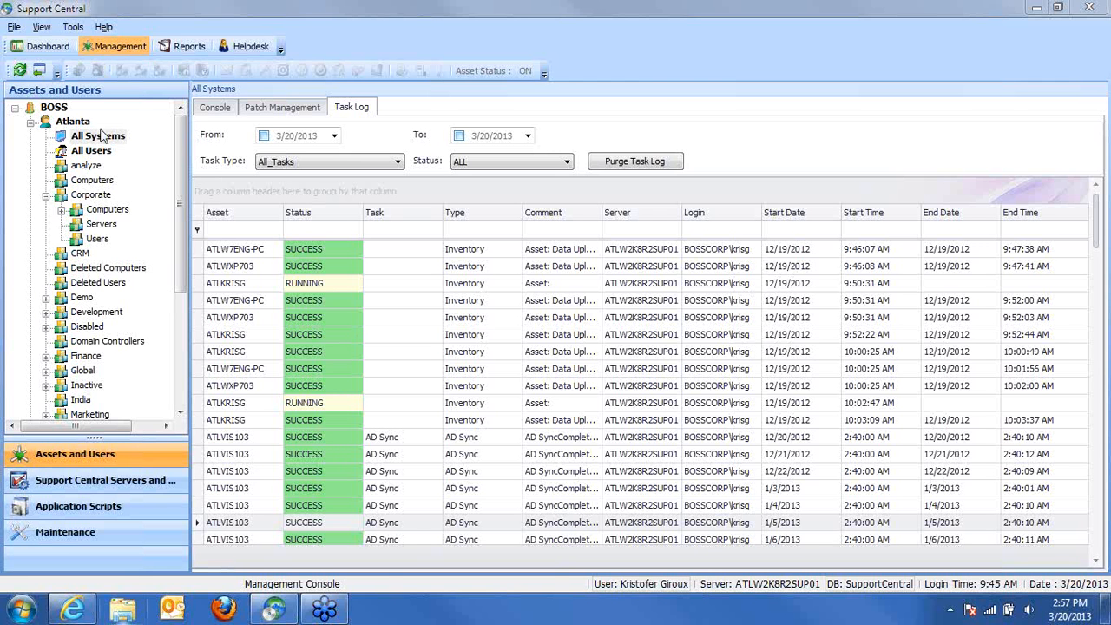
{"action": "left_click", "coordinate": [124, 612]}
Step: Navigate to C:\Program Files (x86)\DSC20\Manager\Software\UltraVNC\PFiles and maximize the window
{"action": "left_click", "coordinate": [120, 362]}
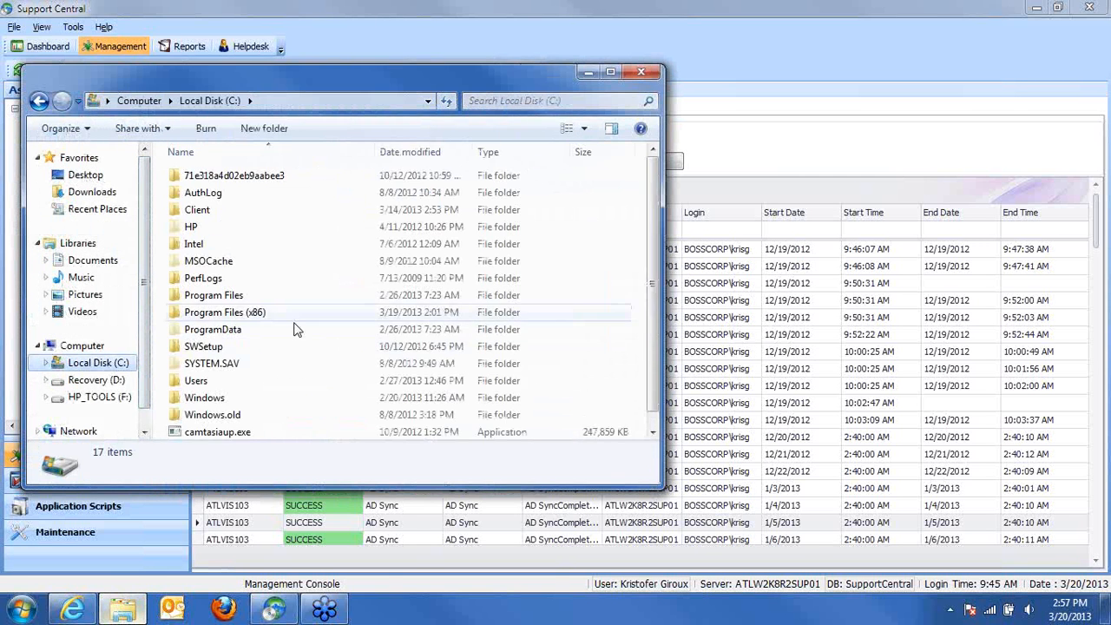
{"action": "double_click", "coordinate": [242, 318]}
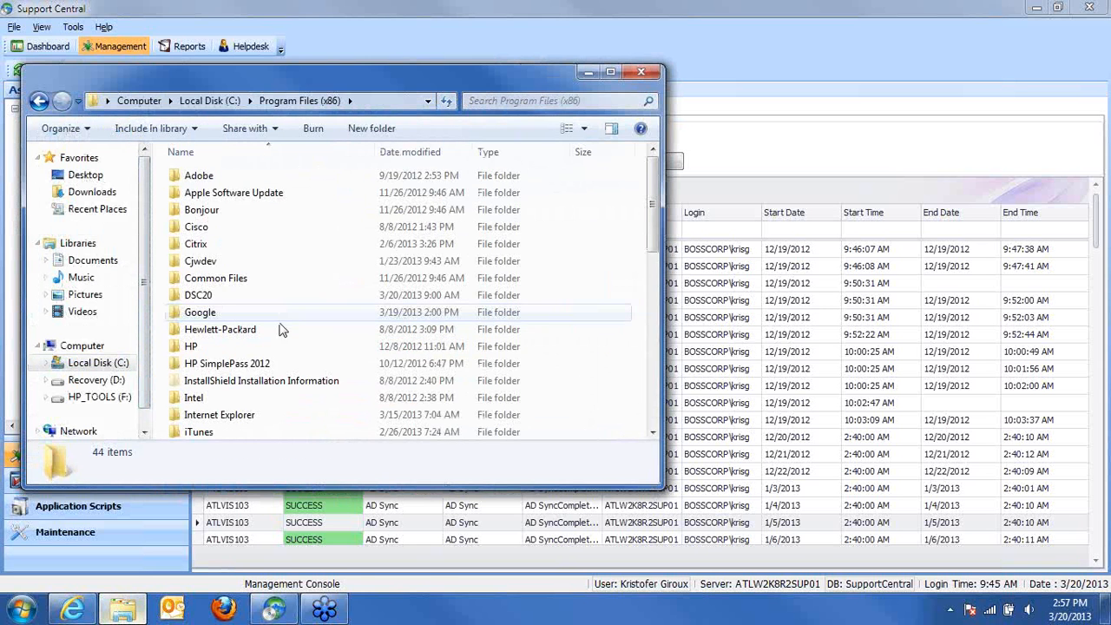
{"action": "double_click", "coordinate": [211, 296]}
{"action": "left_click", "coordinate": [204, 178]}
{"action": "double_click", "coordinate": [204, 177]}
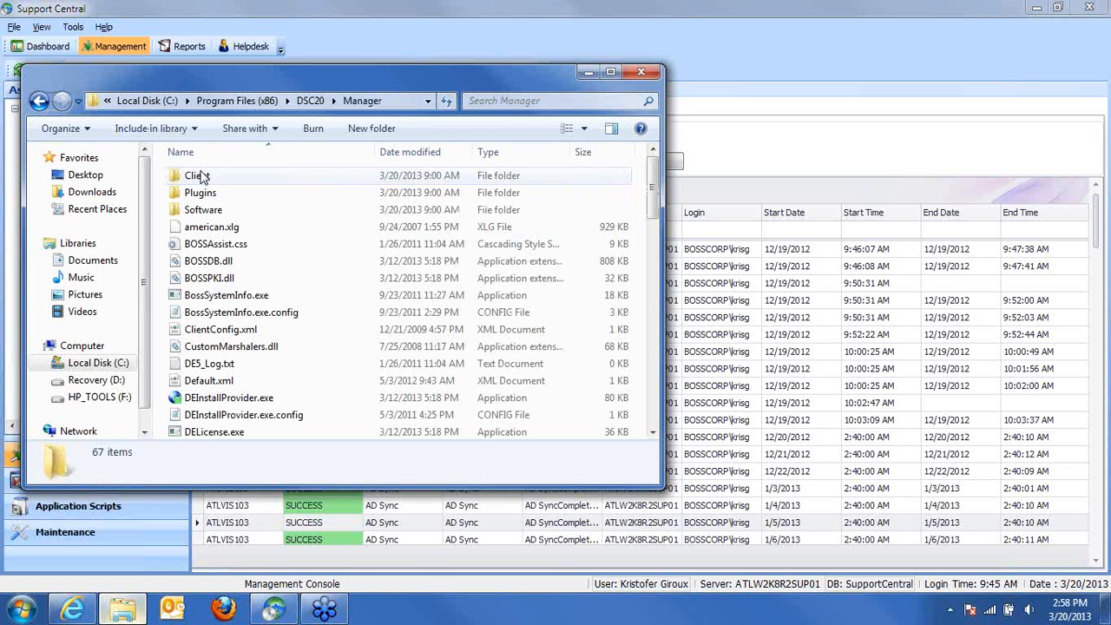
{"action": "double_click", "coordinate": [213, 212]}
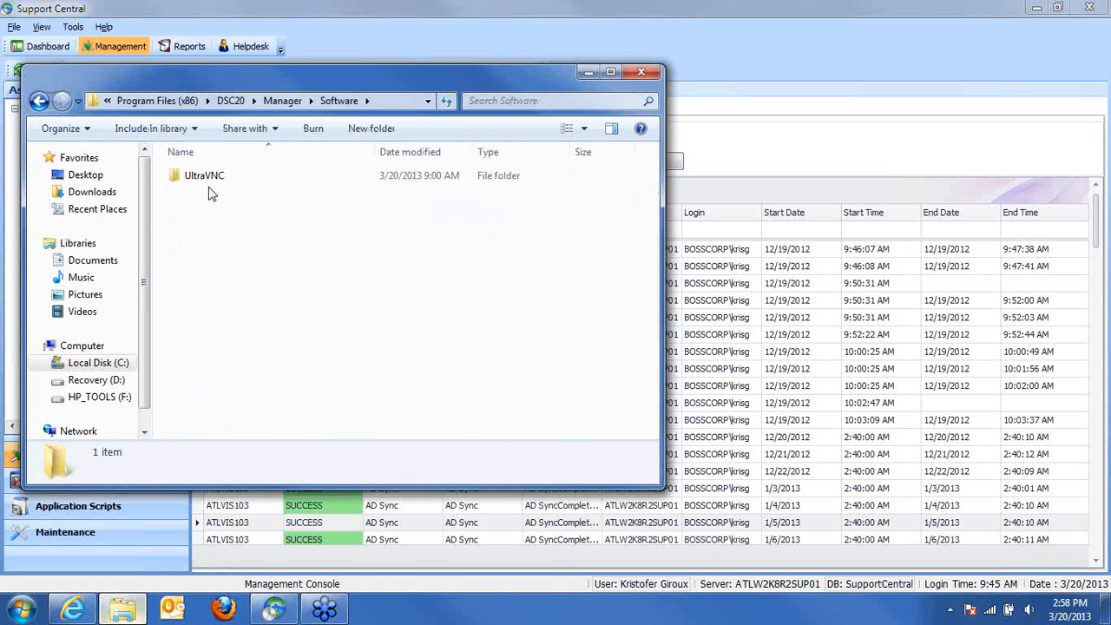
{"action": "double_click", "coordinate": [205, 178]}
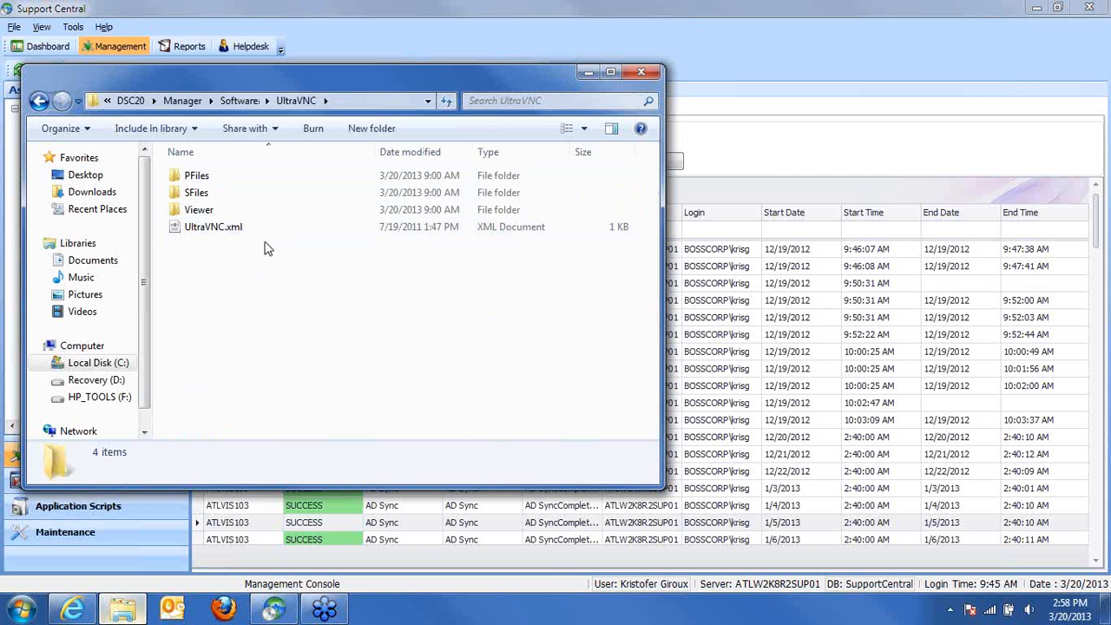
{"action": "double_click", "coordinate": [196, 178]}
{"action": "left_click_drag", "start_coordinate": [362, 101], "coordinate": [499, 71]}
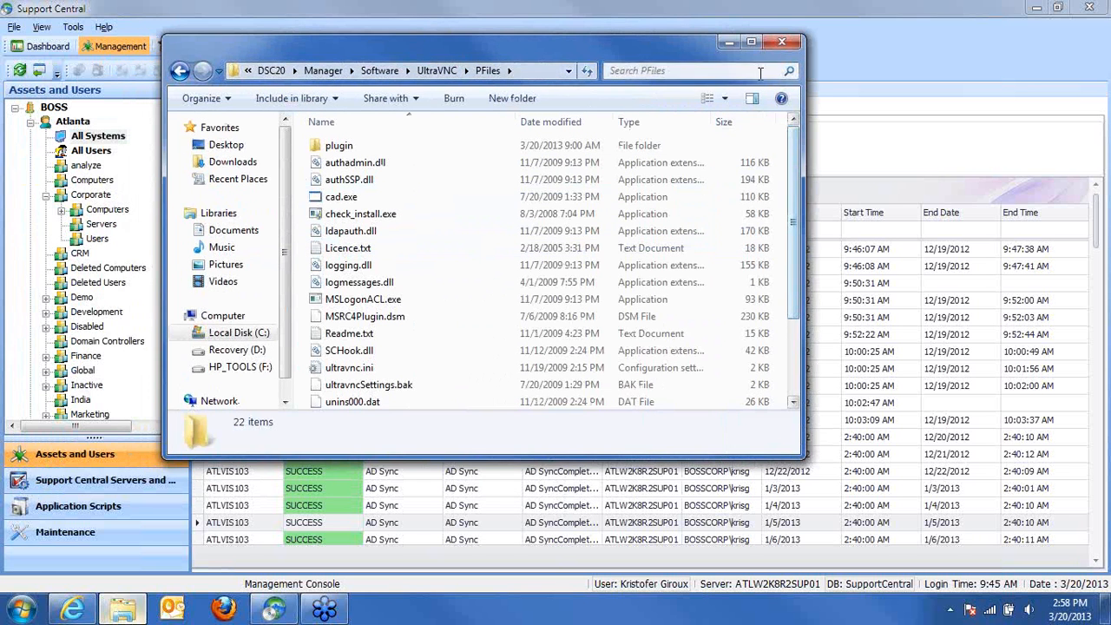
{"action": "left_click", "coordinate": [749, 42]}
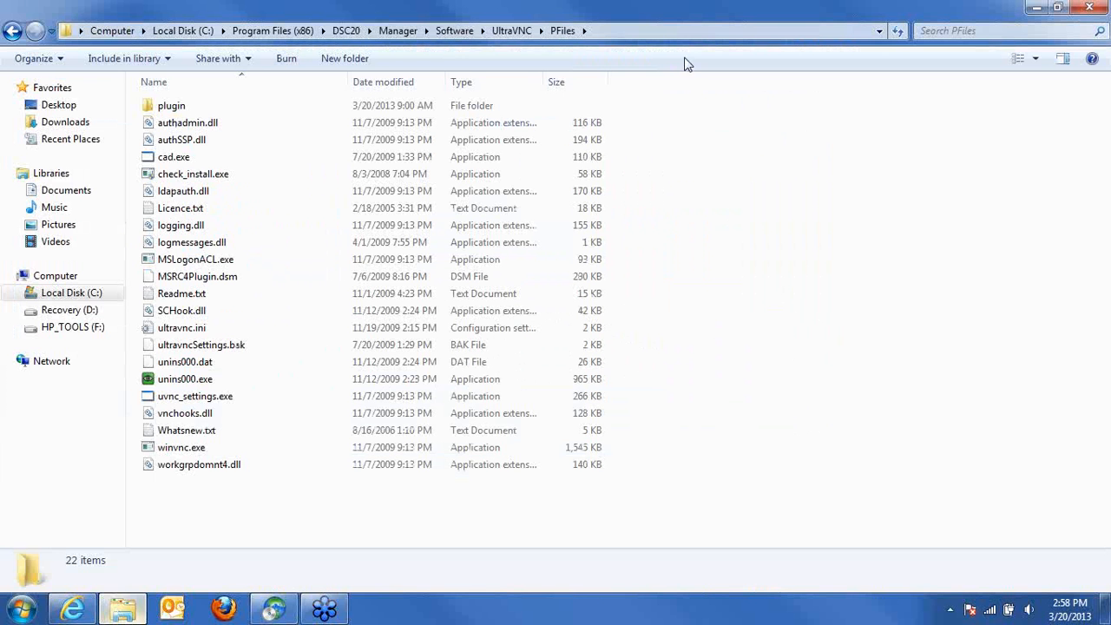
Step: Reveal the PFiles folder's full path, then open ultravnc.ini in Notepad
{"action": "left_click", "coordinate": [639, 31]}
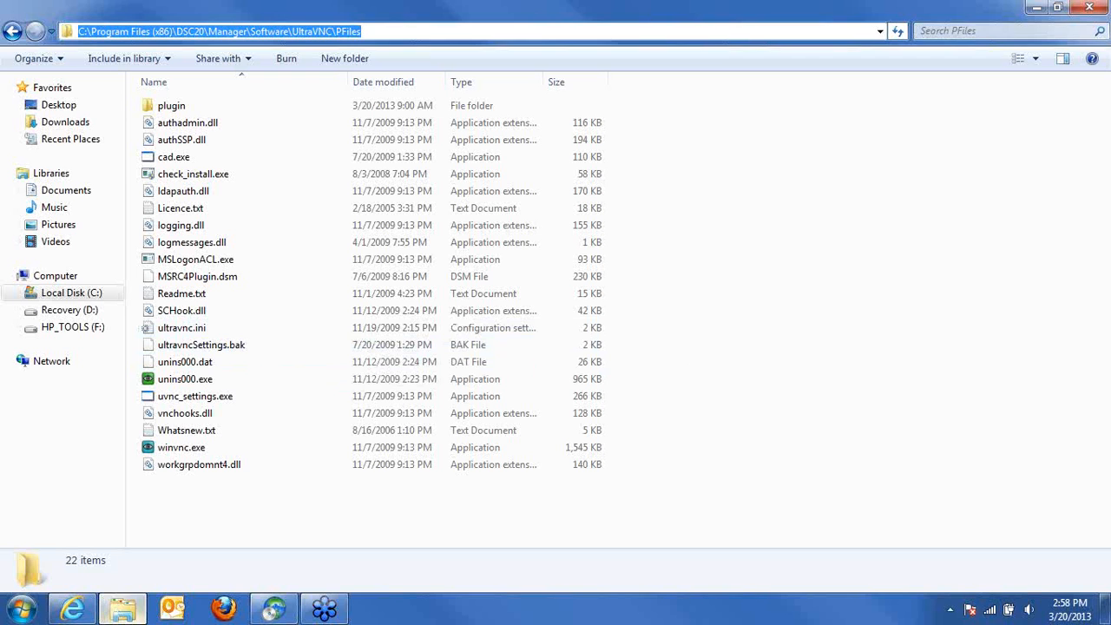
{"action": "key", "text": "alt+Tab"}
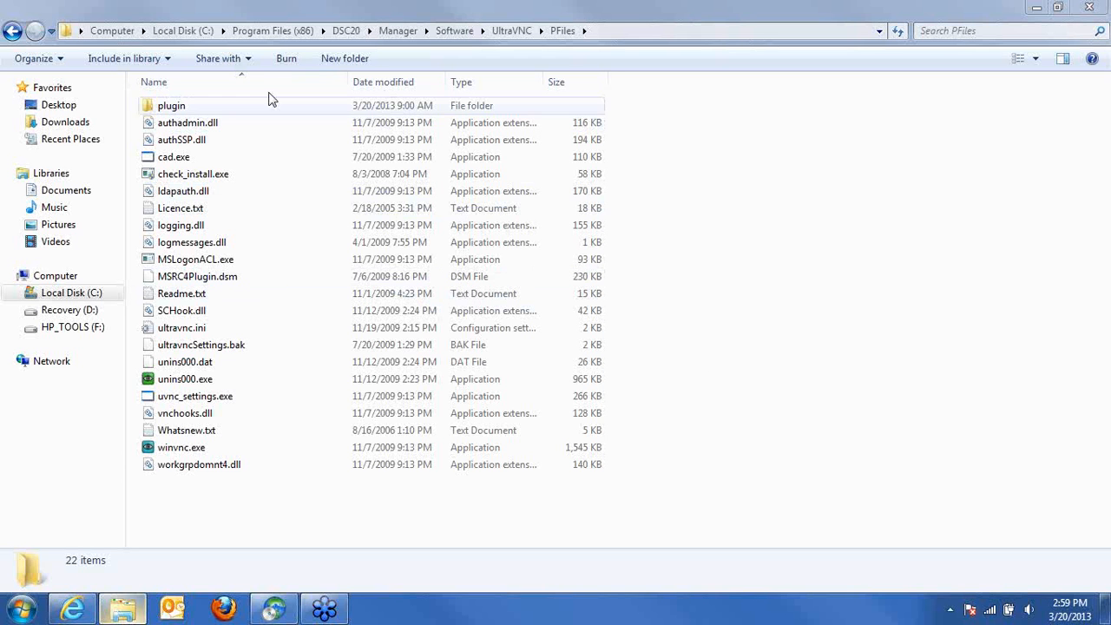
{"action": "left_click", "coordinate": [625, 35]}
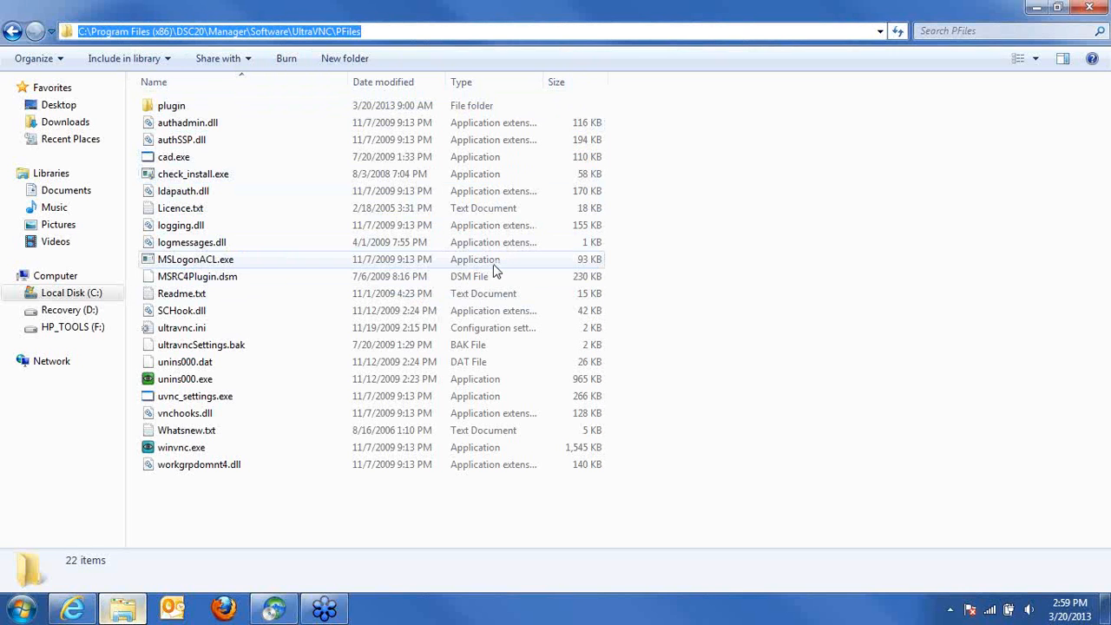
{"action": "double_click", "coordinate": [195, 327]}
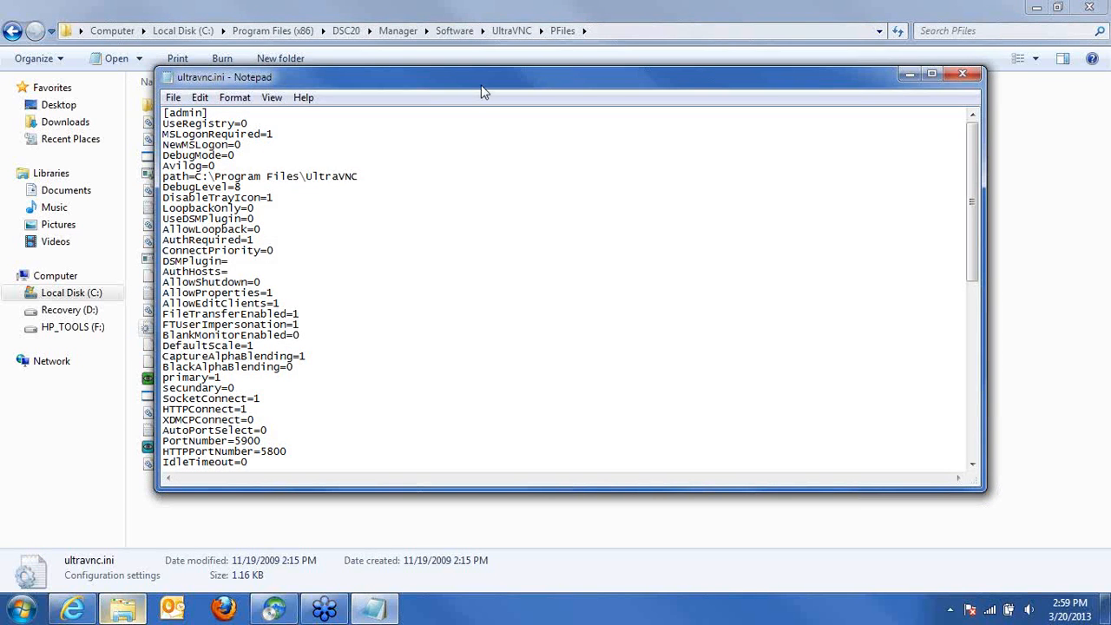
Step: Highlight the [admin_auth] section and group1's Administrators value, then reselect ultravnc.ini in Explorer
{"action": "double_click", "coordinate": [483, 83]}
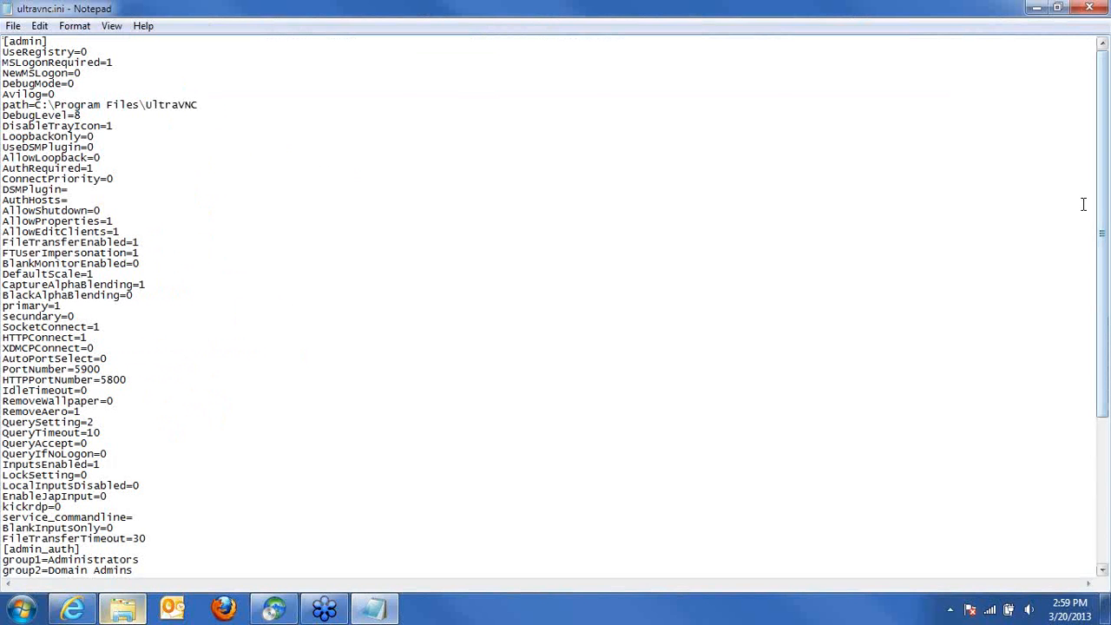
{"action": "left_click_drag", "start_coordinate": [1103, 210], "coordinate": [1094, 362]}
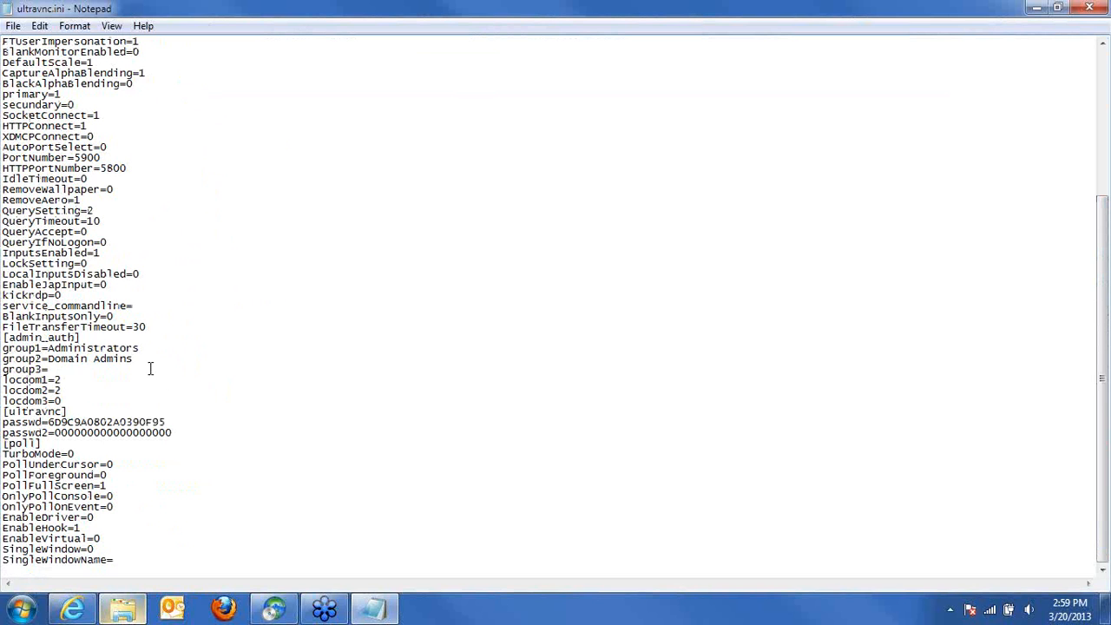
{"action": "left_click_drag", "start_coordinate": [138, 360], "coordinate": [2, 338]}
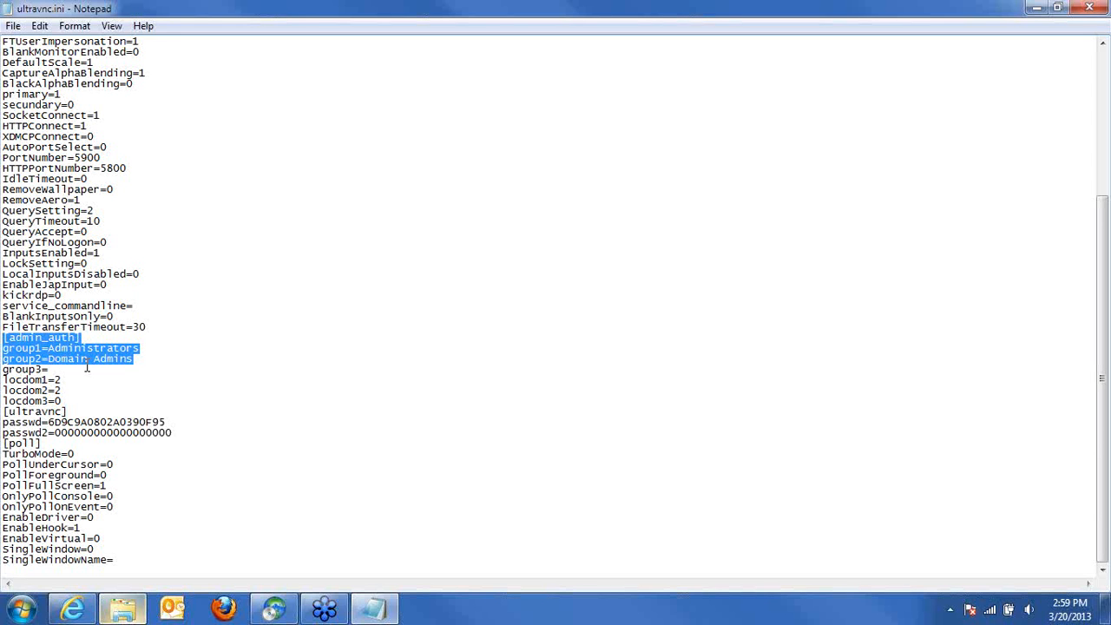
{"action": "left_click_drag", "start_coordinate": [139, 348], "coordinate": [47, 348]}
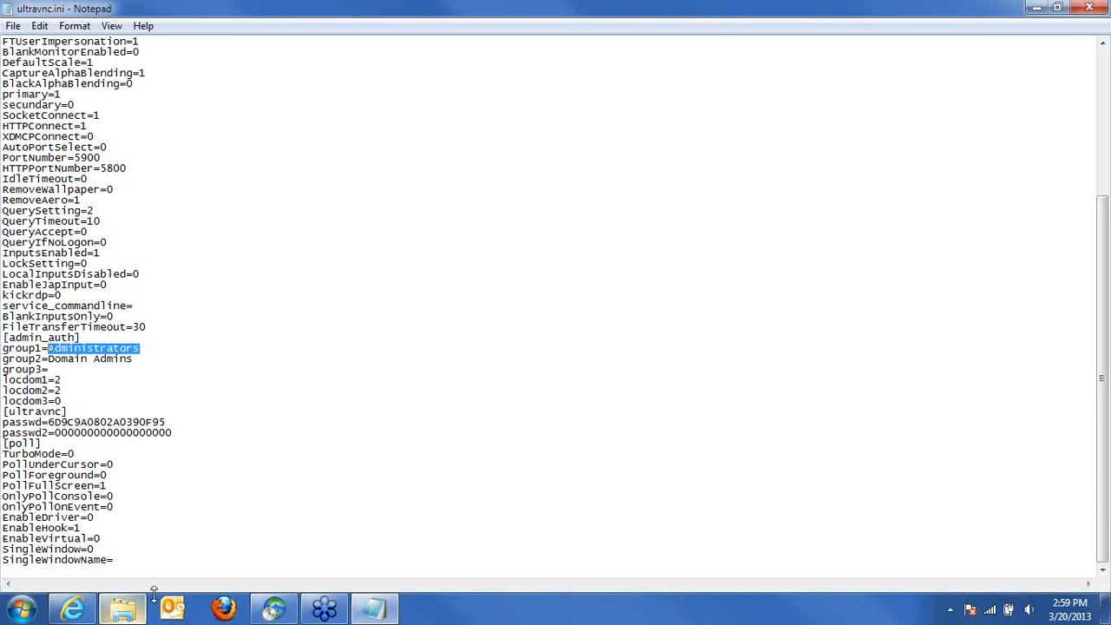
{"action": "left_click", "coordinate": [122, 608]}
{"action": "left_click", "coordinate": [183, 330]}
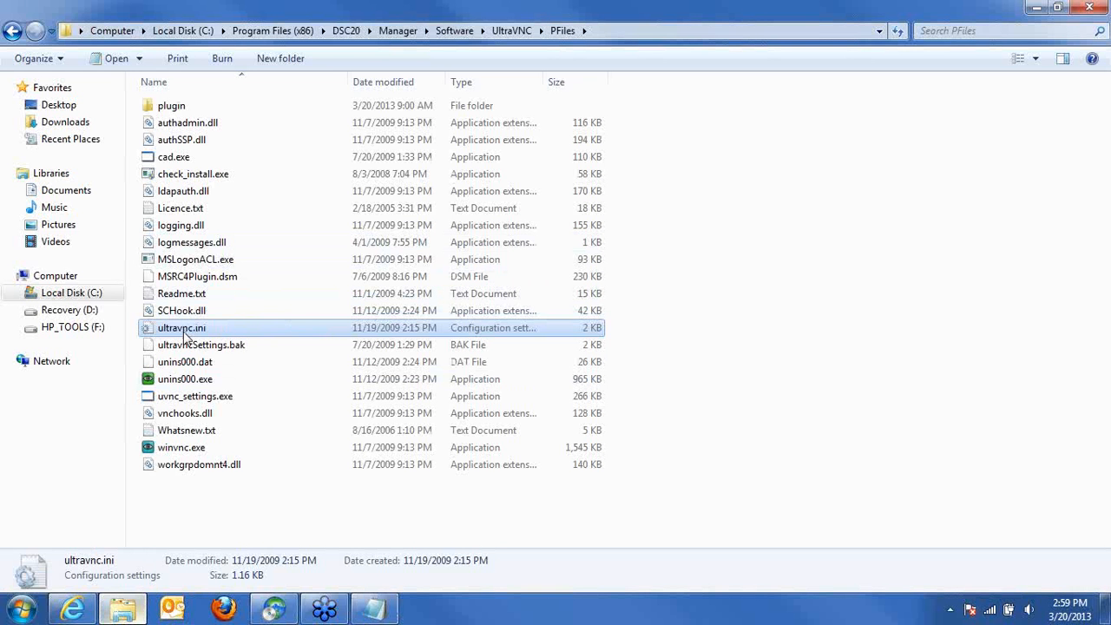
Step: Leave ultravnc.ini unrenamed, toggle the full folder path, and return to Support Central
{"action": "left_click", "coordinate": [209, 343]}
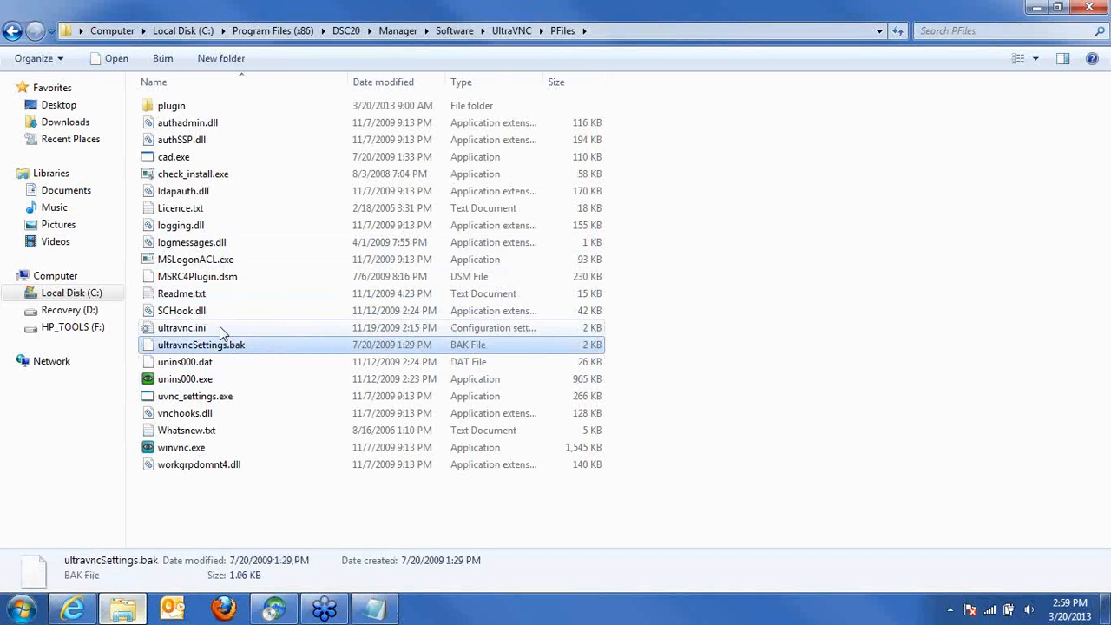
{"action": "left_click", "coordinate": [218, 329]}
{"action": "key", "text": "alt+d"}
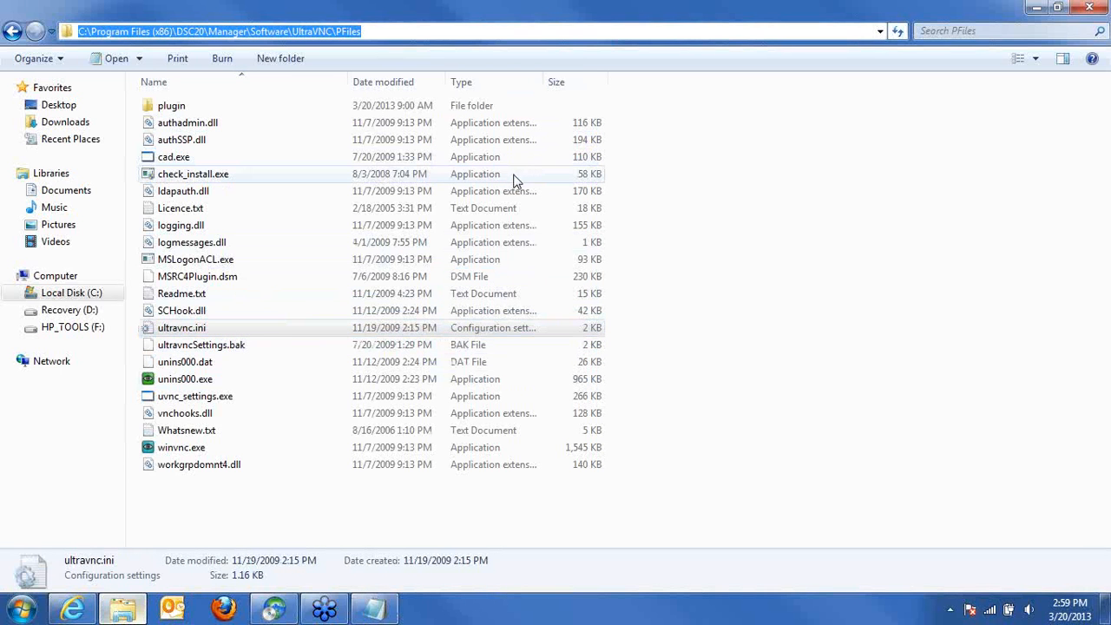
{"action": "key", "text": "Escape"}
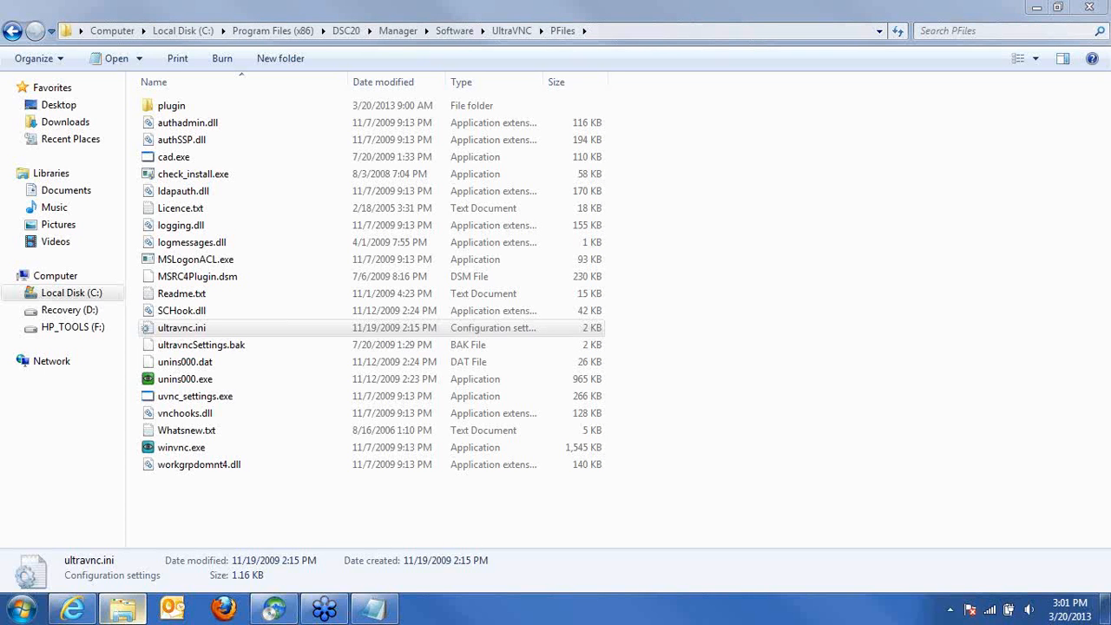
{"action": "left_click", "coordinate": [273, 608]}
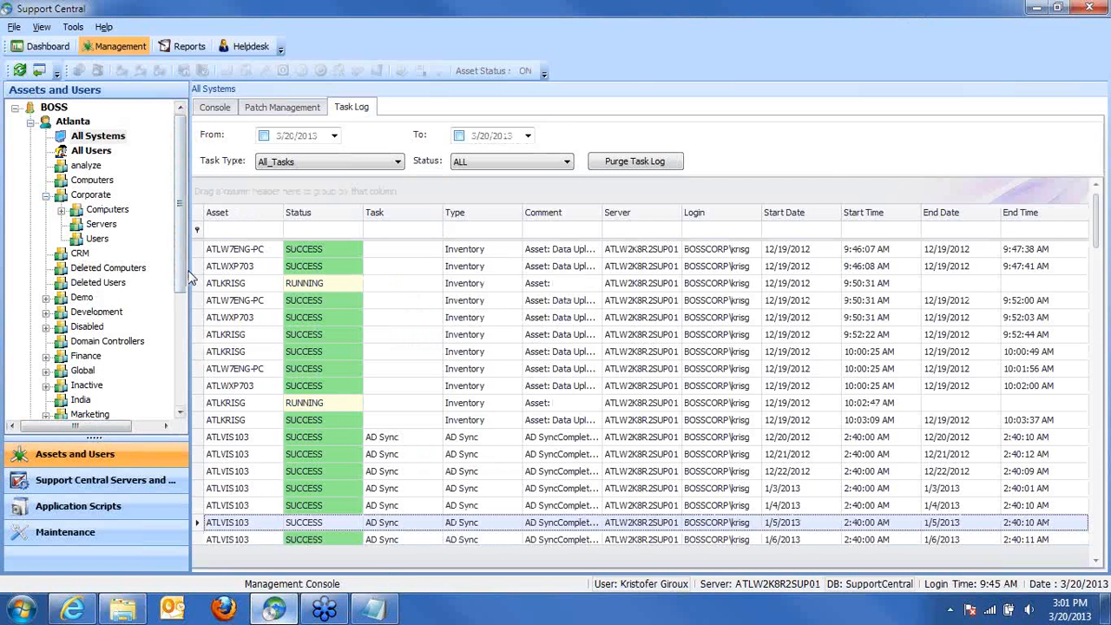
Step: Open the Corporate Users list and start a blank new user preset to BOSSCORP with HELPDESK rights
{"action": "left_click", "coordinate": [97, 240]}
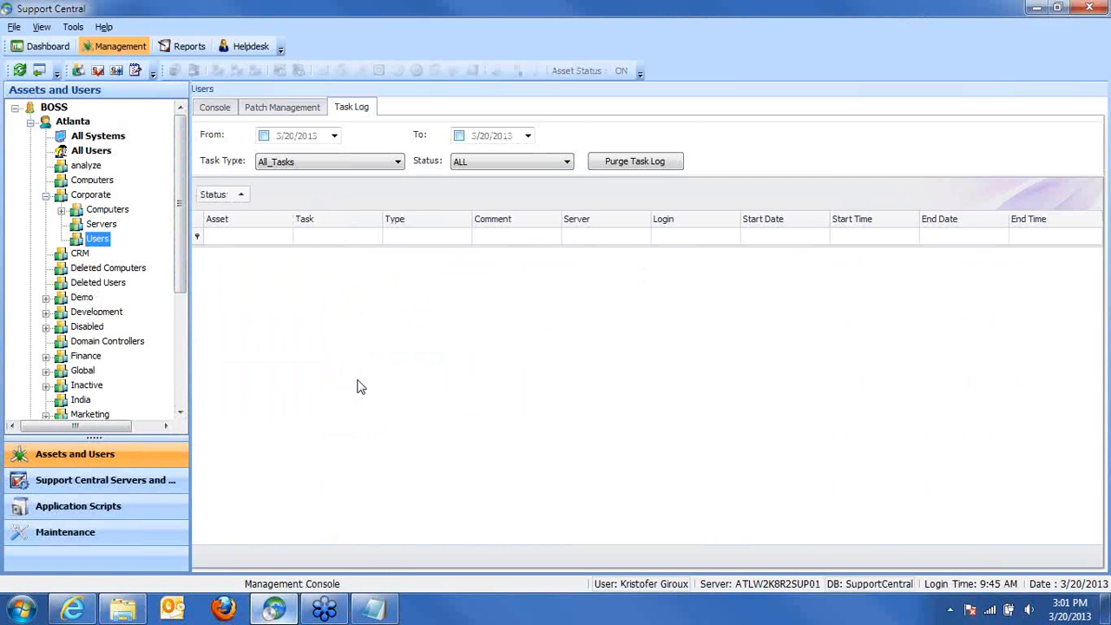
{"action": "left_click", "coordinate": [213, 107]}
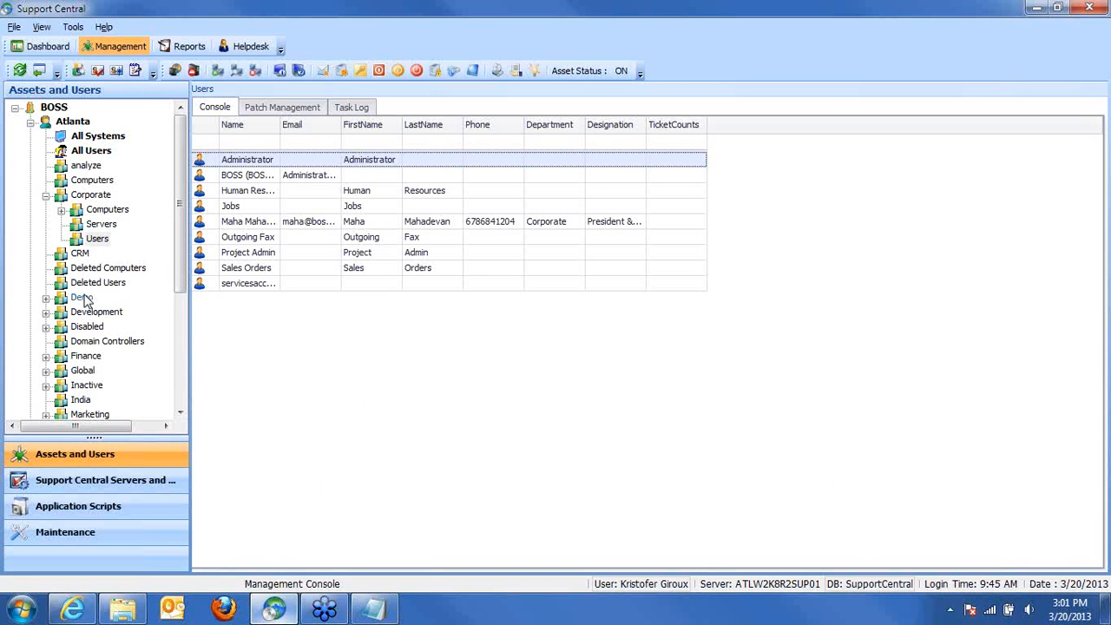
{"action": "left_click", "coordinate": [98, 239]}
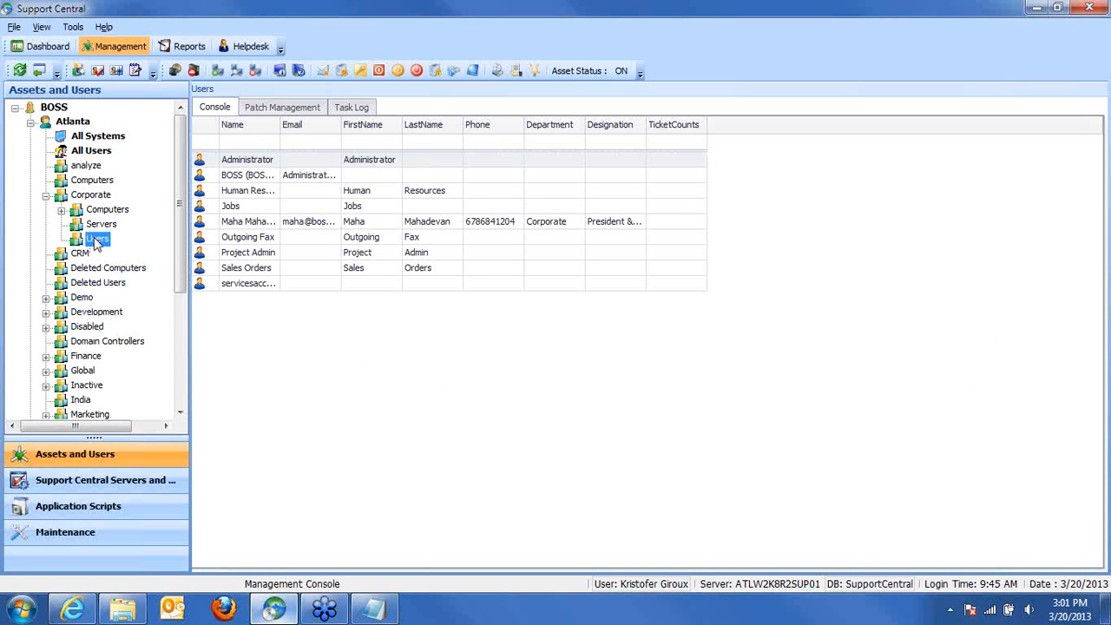
{"action": "right_click", "coordinate": [224, 320]}
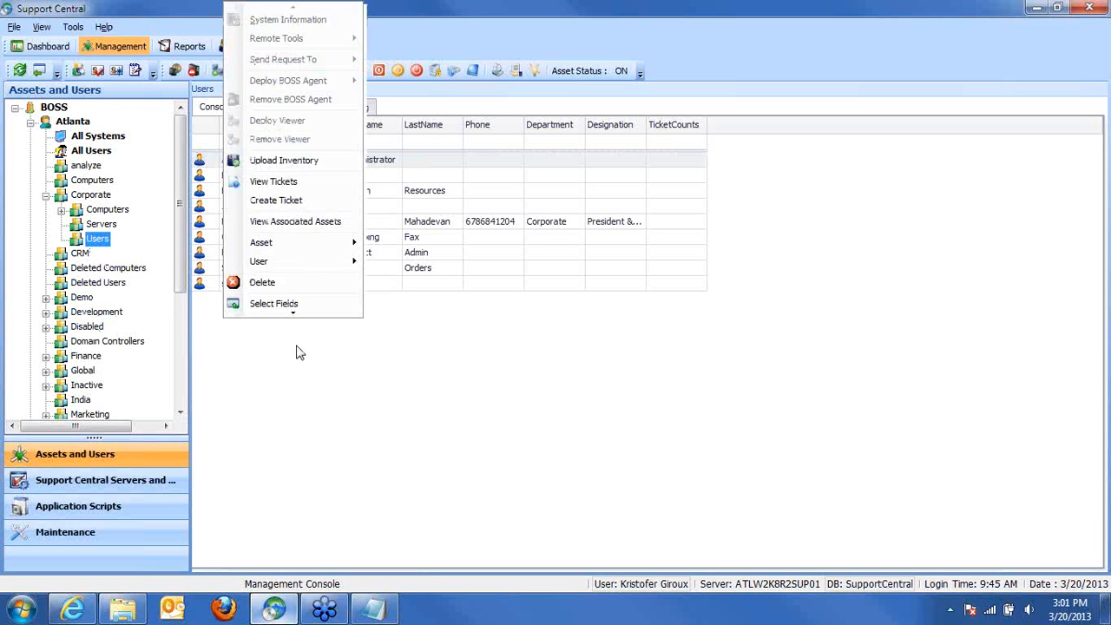
{"action": "left_click", "coordinate": [407, 375]}
{"action": "right_click", "coordinate": [267, 336]}
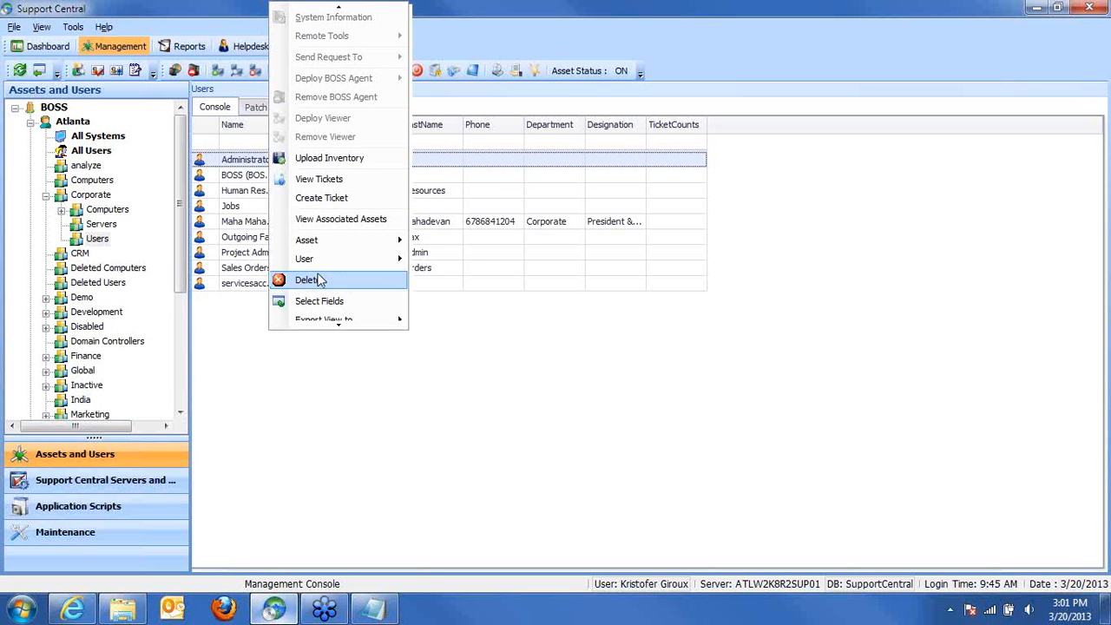
{"action": "mouse_move", "coordinate": [348, 261]}
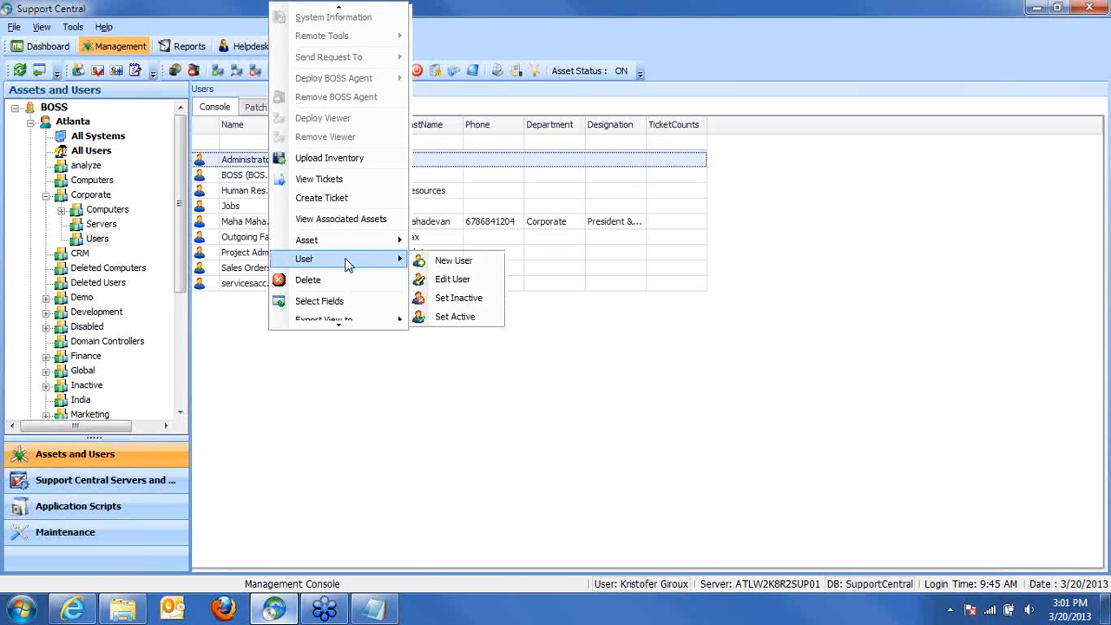
{"action": "left_click", "coordinate": [463, 262]}
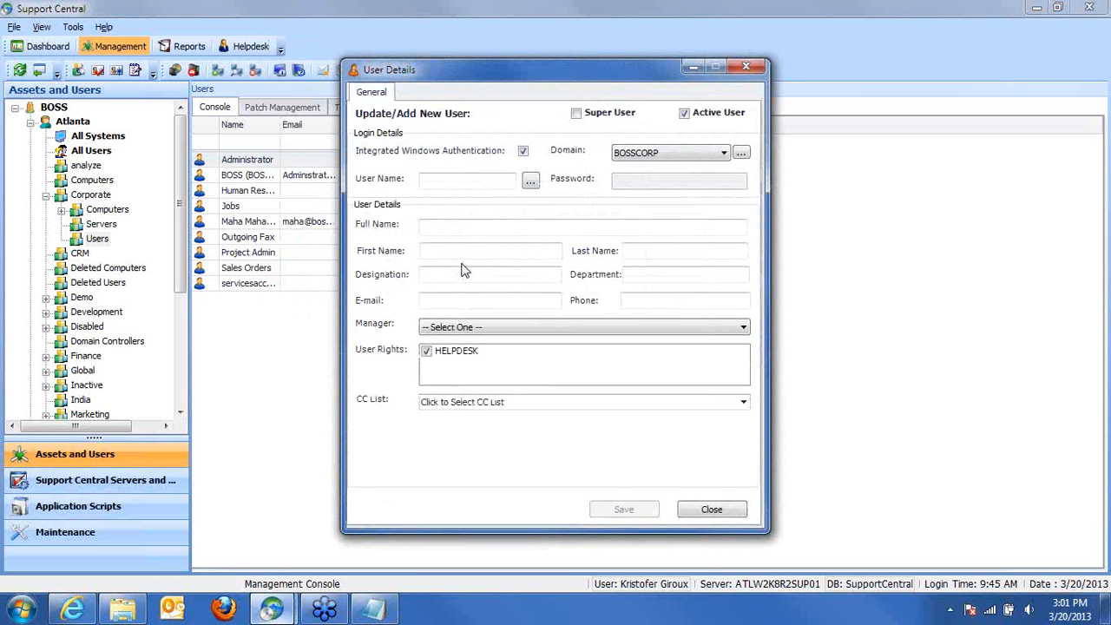
Step: Auto-fill the new user from a domain lookup of the user's login, then close unsaved
{"action": "left_click", "coordinate": [531, 183]}
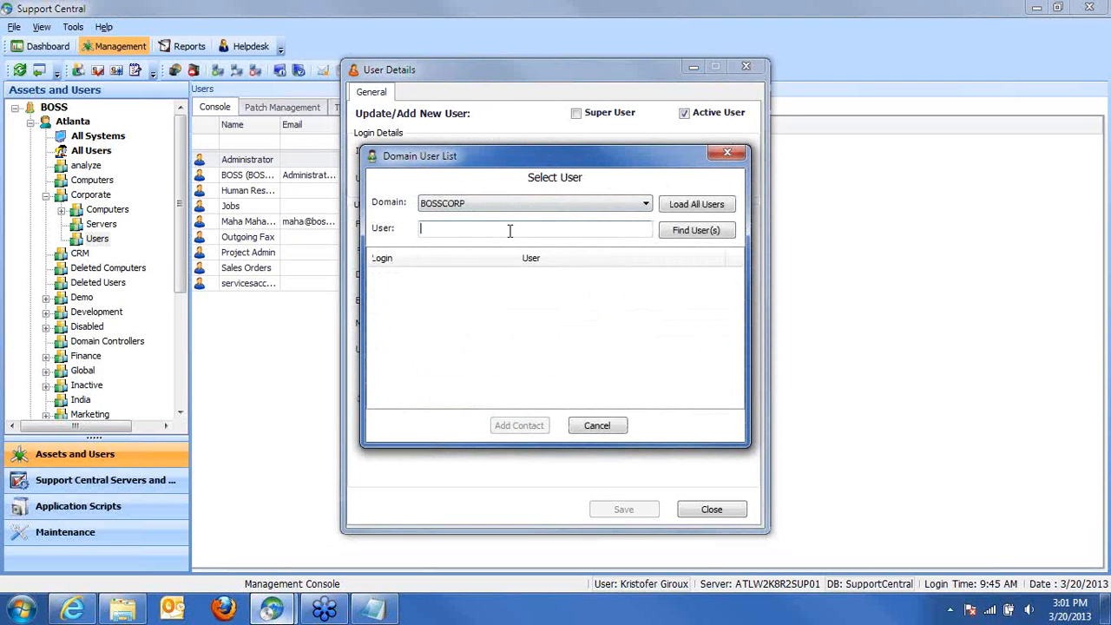
{"action": "type", "text": "krisg"}
{"action": "left_click", "coordinate": [705, 231]}
{"action": "left_click", "coordinate": [521, 426]}
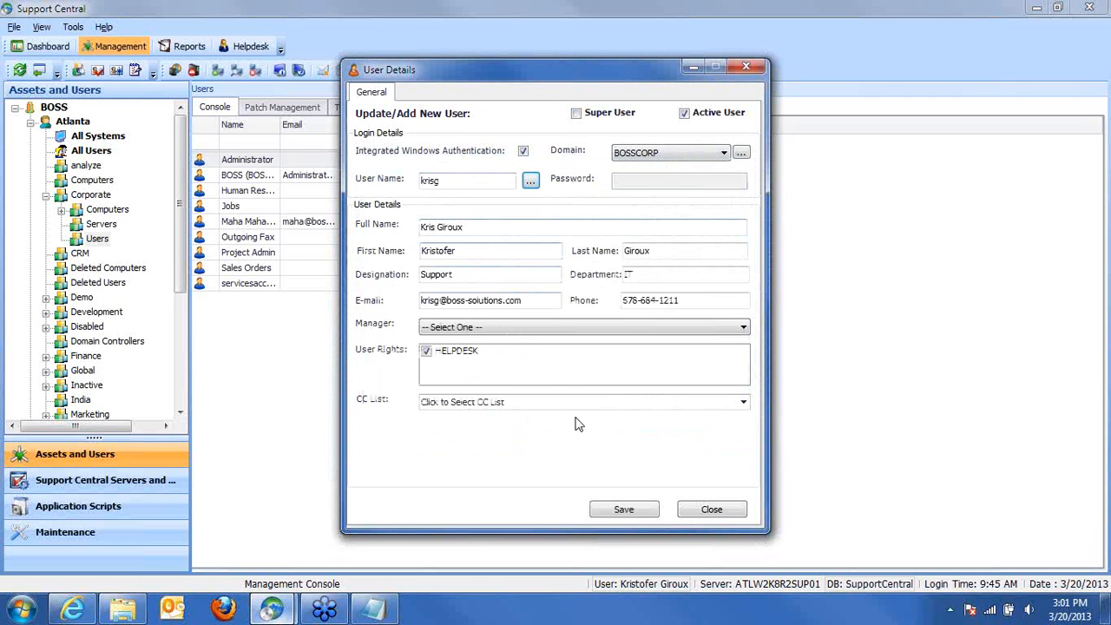
{"action": "left_click", "coordinate": [712, 511]}
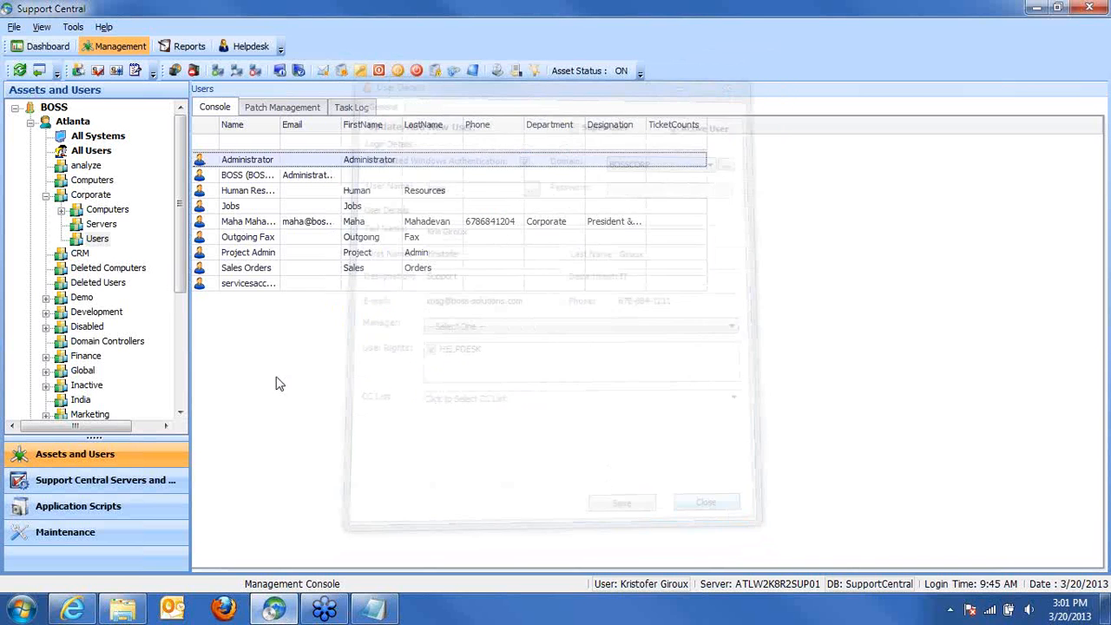
Step: Start another new user, keeping BOSSCORP as the domain
{"action": "right_click", "coordinate": [245, 341]}
{"action": "mouse_move", "coordinate": [343, 260]}
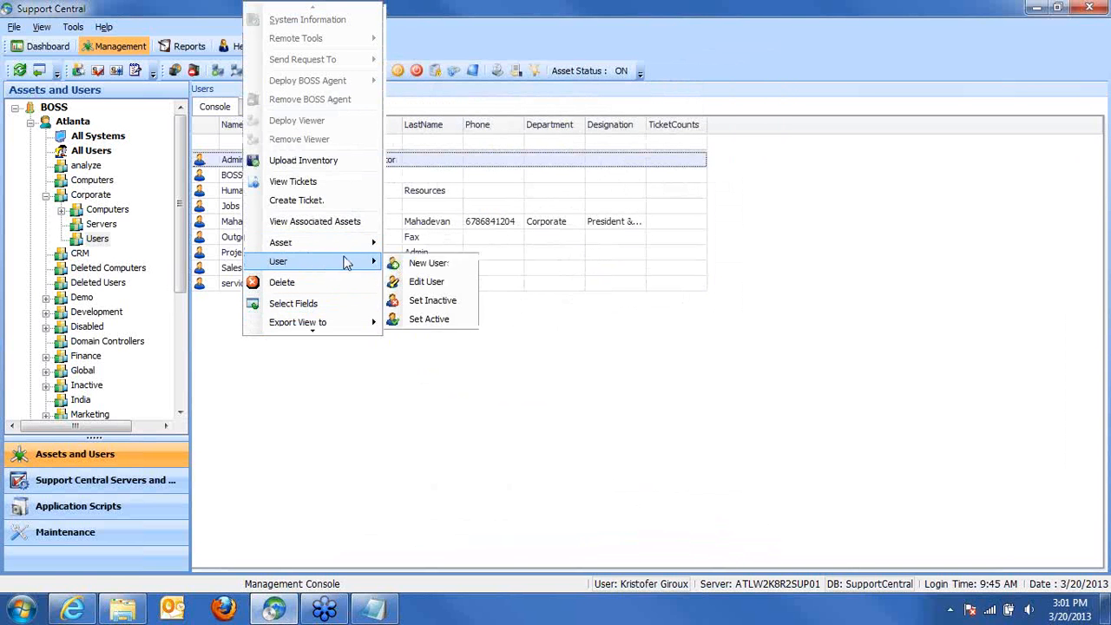
{"action": "left_click", "coordinate": [402, 264]}
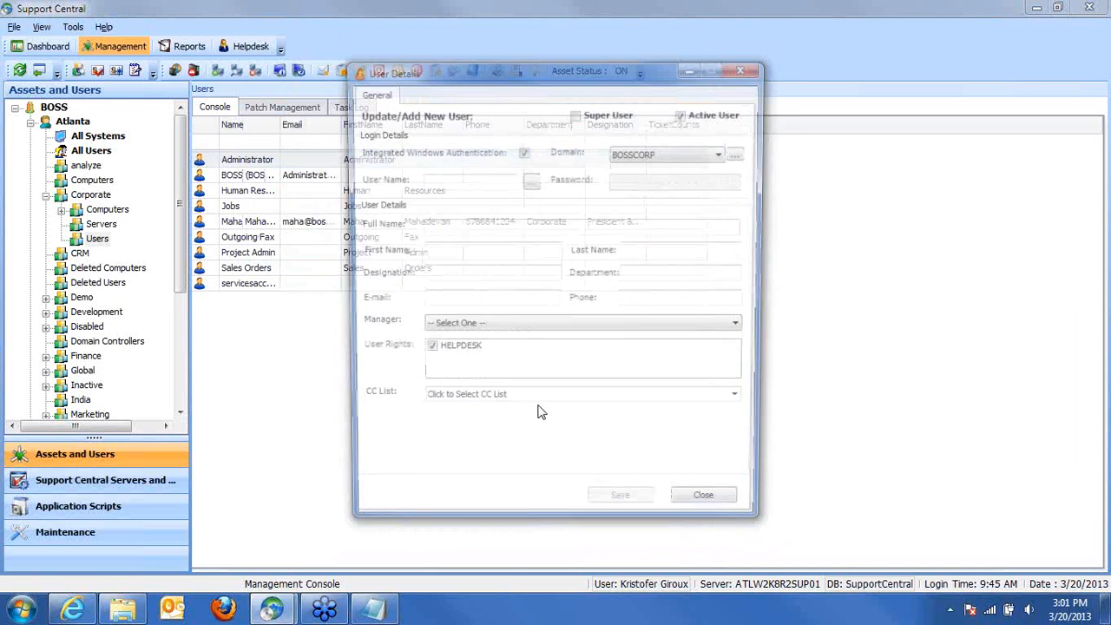
{"action": "left_click", "coordinate": [638, 141]}
{"action": "left_click", "coordinate": [639, 153]}
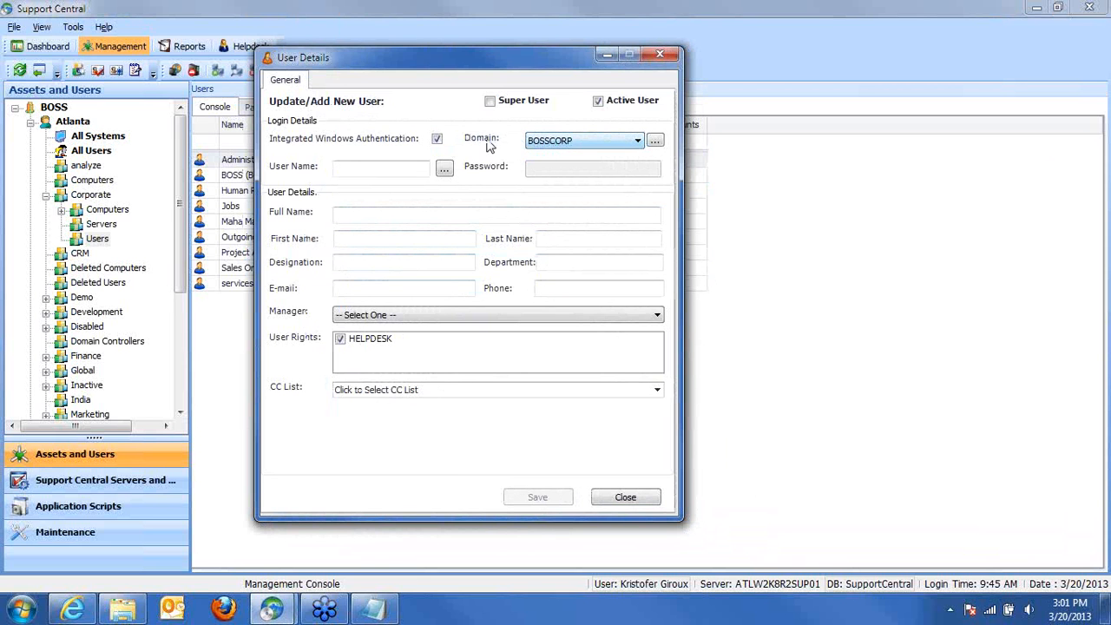
Step: Turn off Integrated Windows Authentication and enter login 'sqluser' with the account password
{"action": "left_click", "coordinate": [437, 139]}
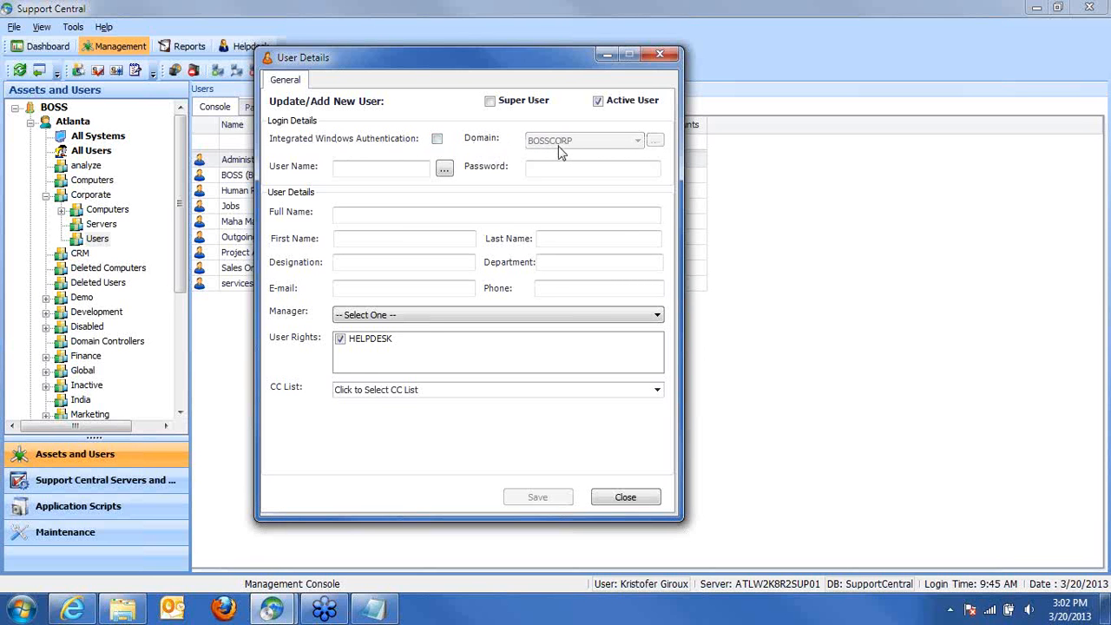
{"action": "left_click", "coordinate": [371, 169]}
{"action": "type", "text": "sqluser"}
{"action": "left_click", "coordinate": [532, 167]}
{"action": "type", "text": "**************"}
Step: Leave name, e-mail and manager blank, keep HELPDESK rights, and close the form without saving
{"action": "left_click", "coordinate": [350, 215]}
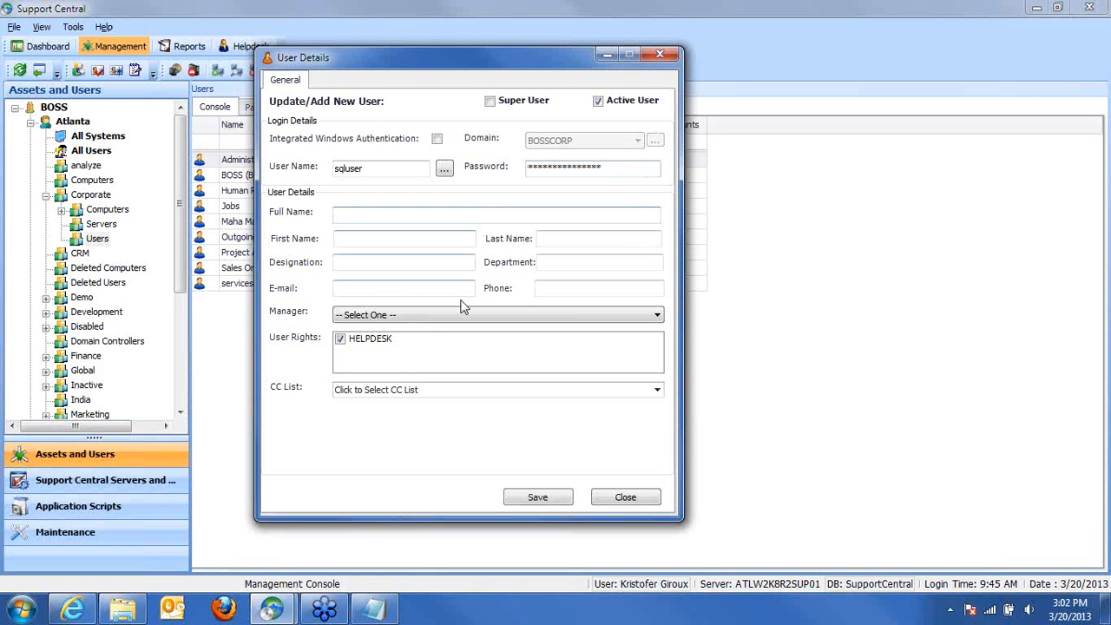
{"action": "left_click", "coordinate": [350, 289]}
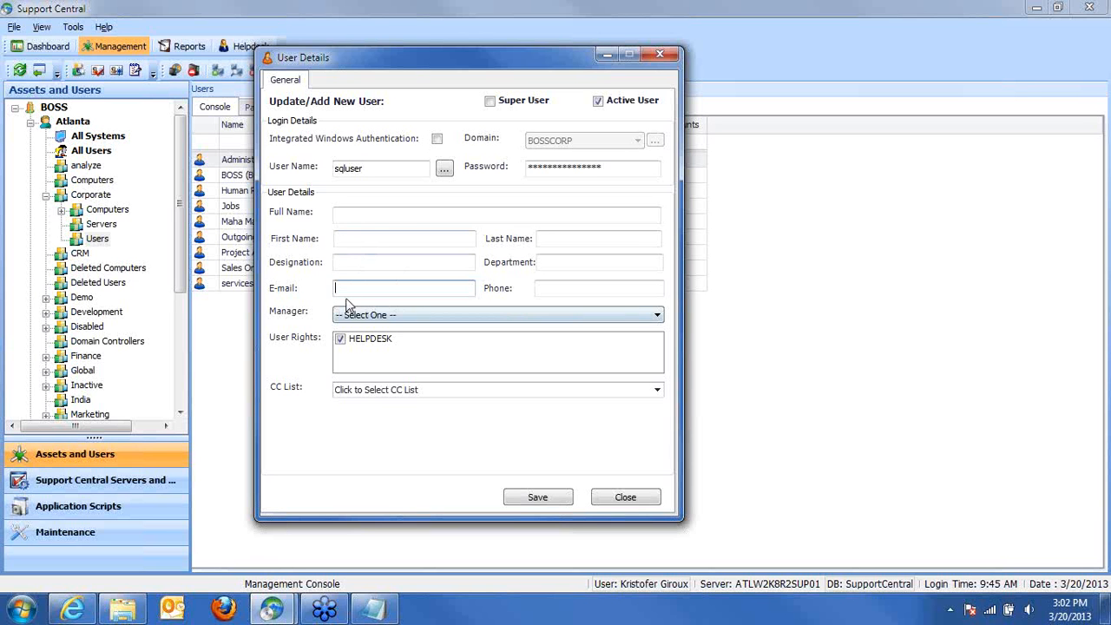
{"action": "left_click", "coordinate": [426, 318]}
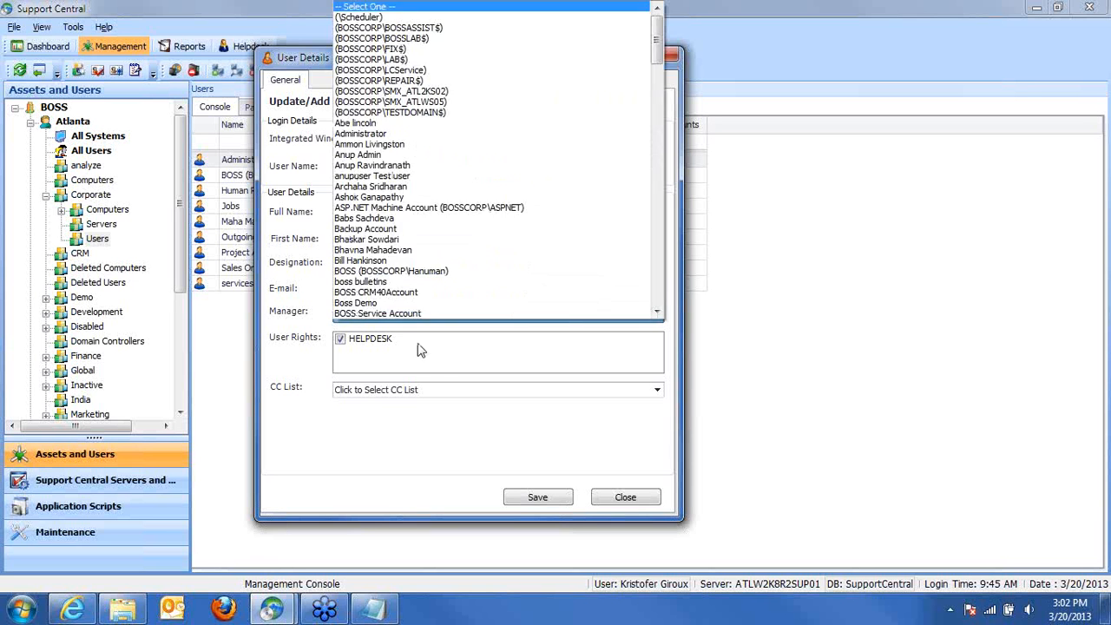
{"action": "left_click", "coordinate": [466, 406]}
{"action": "left_click", "coordinate": [341, 339]}
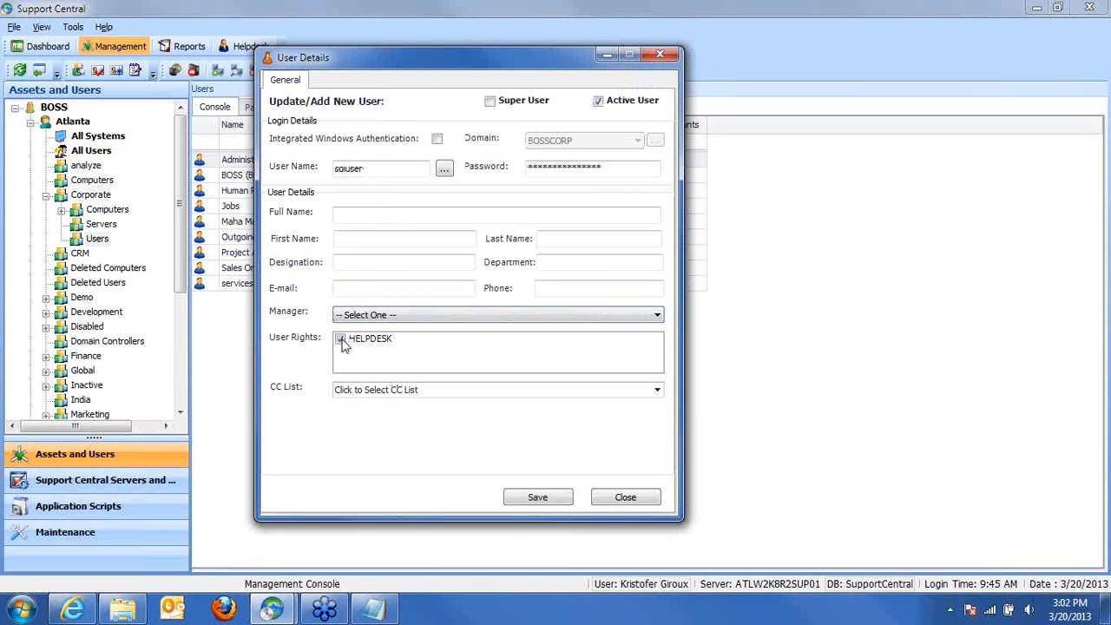
{"action": "left_click", "coordinate": [342, 340]}
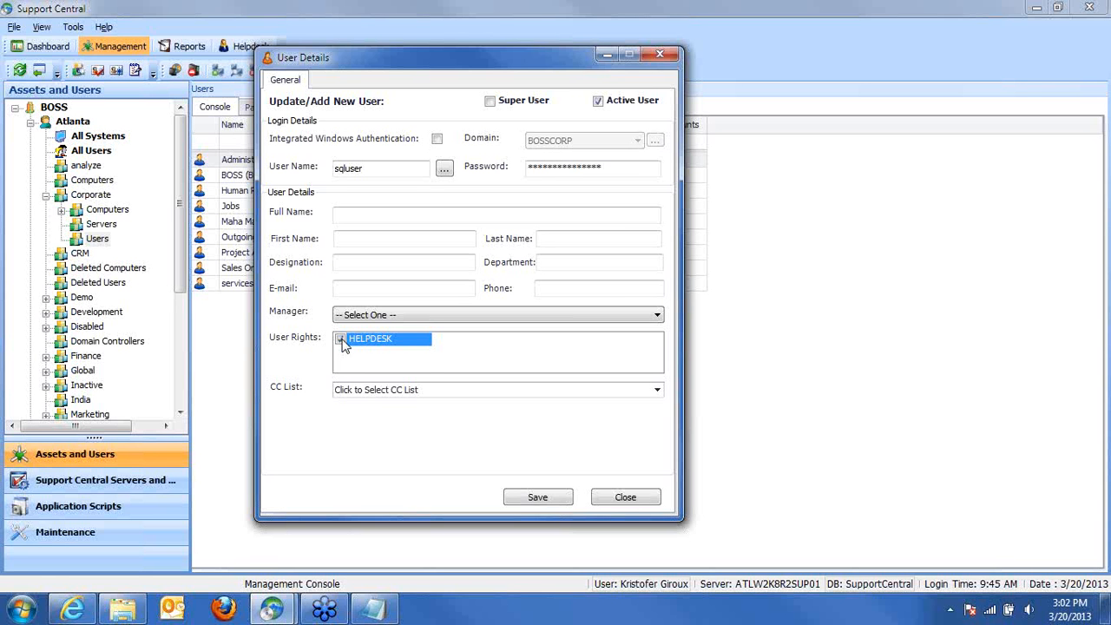
{"action": "left_click", "coordinate": [657, 392]}
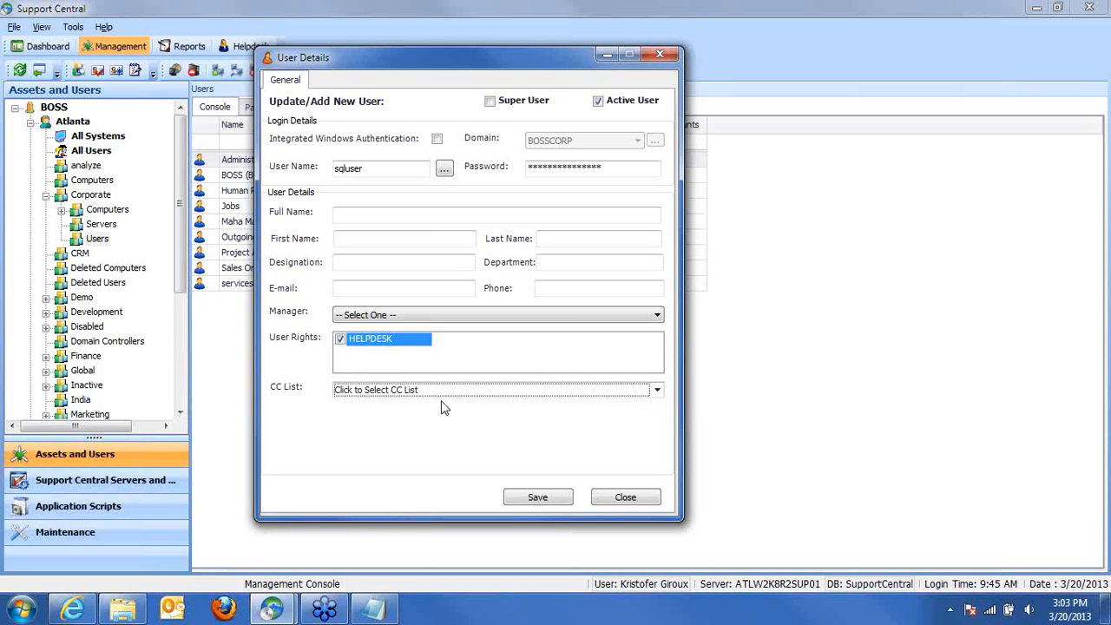
{"action": "left_click", "coordinate": [625, 502]}
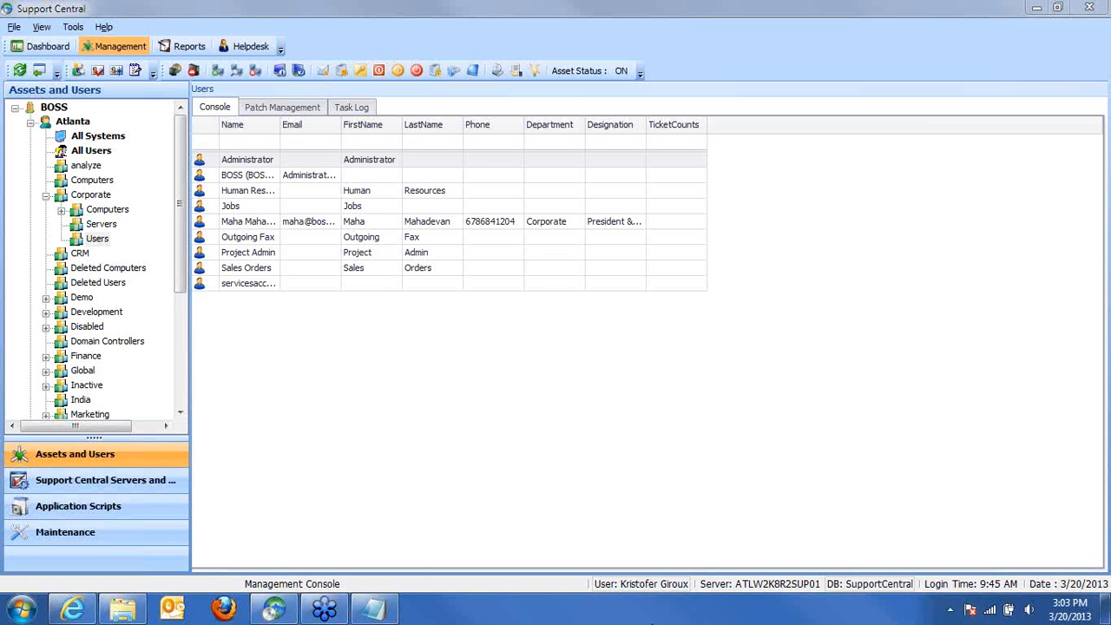
Step: Bring the Windows Explorer window on the UltraVNC PFiles folder back to the front
{"action": "left_click", "coordinate": [122, 607]}
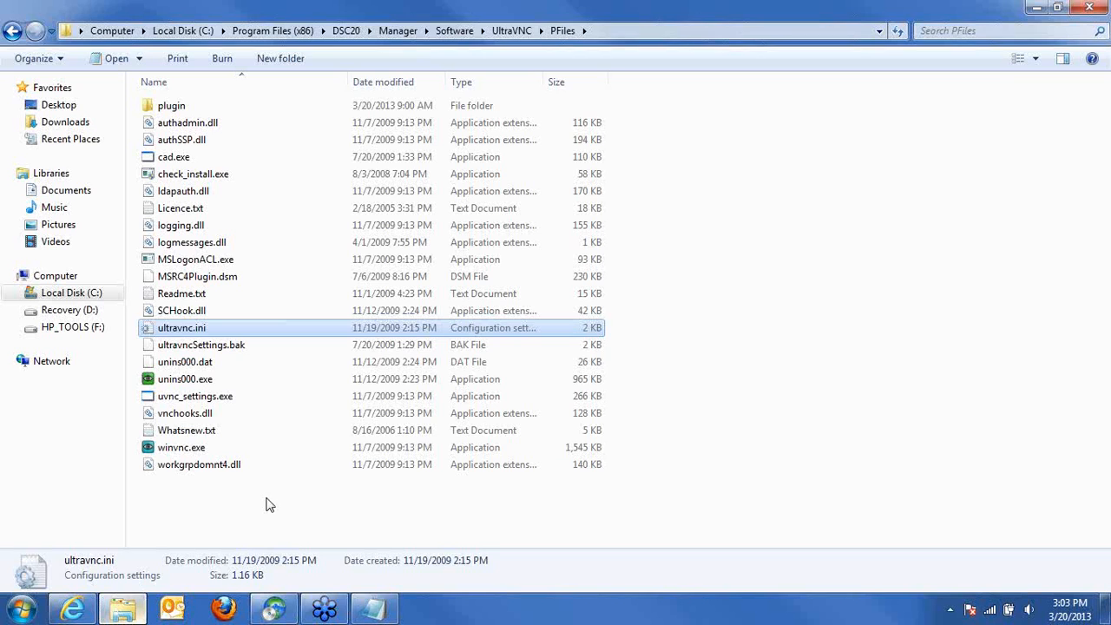
{"action": "double_click", "coordinate": [218, 329]}
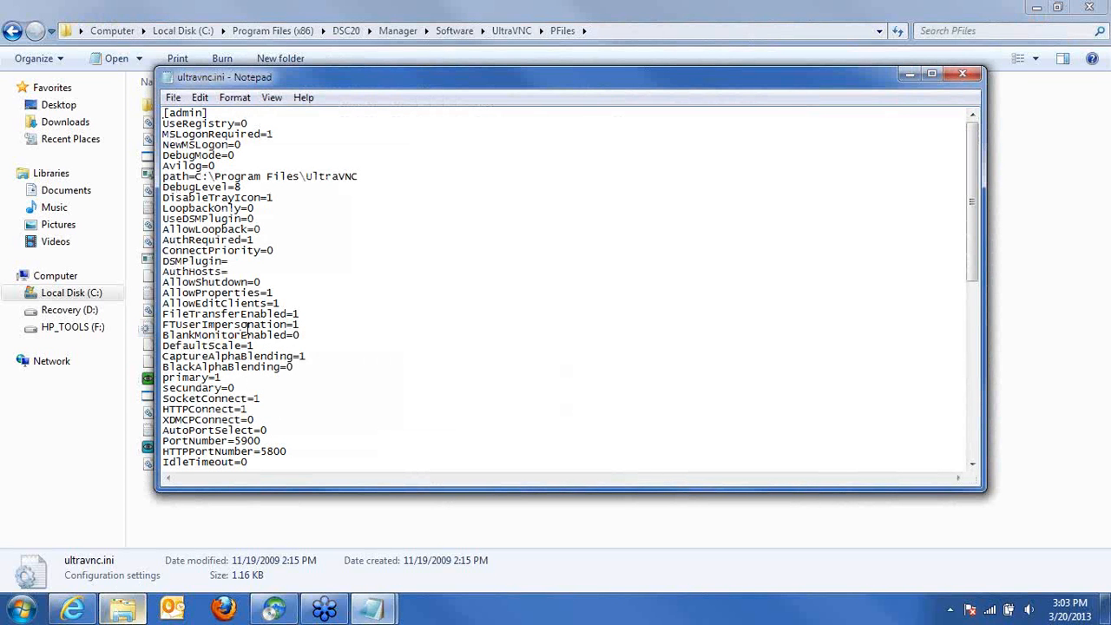
{"action": "left_click", "coordinate": [962, 74]}
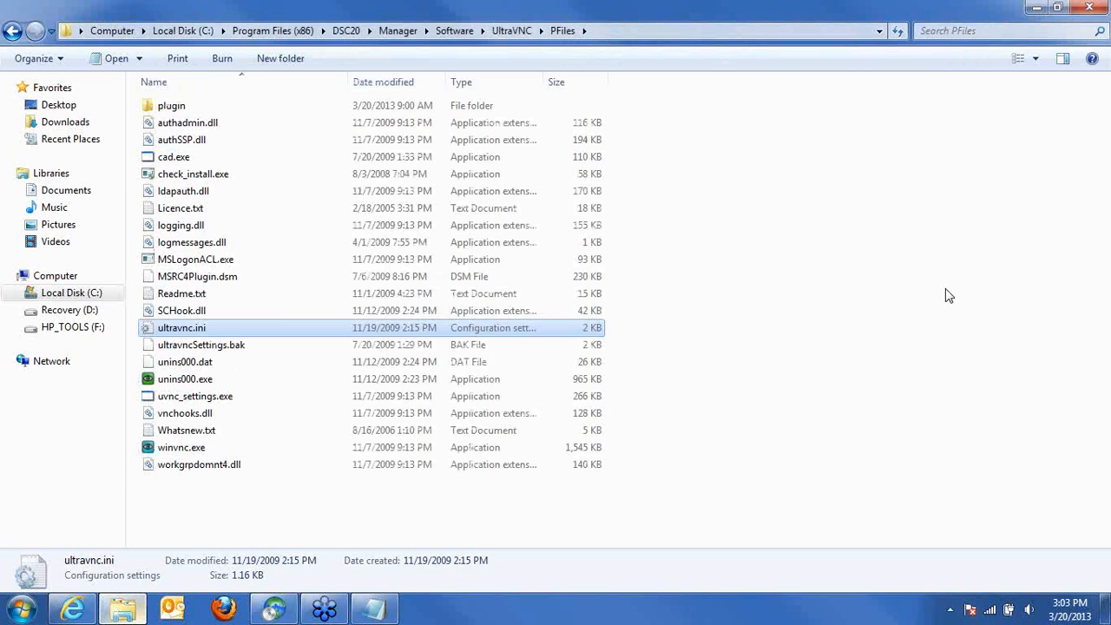
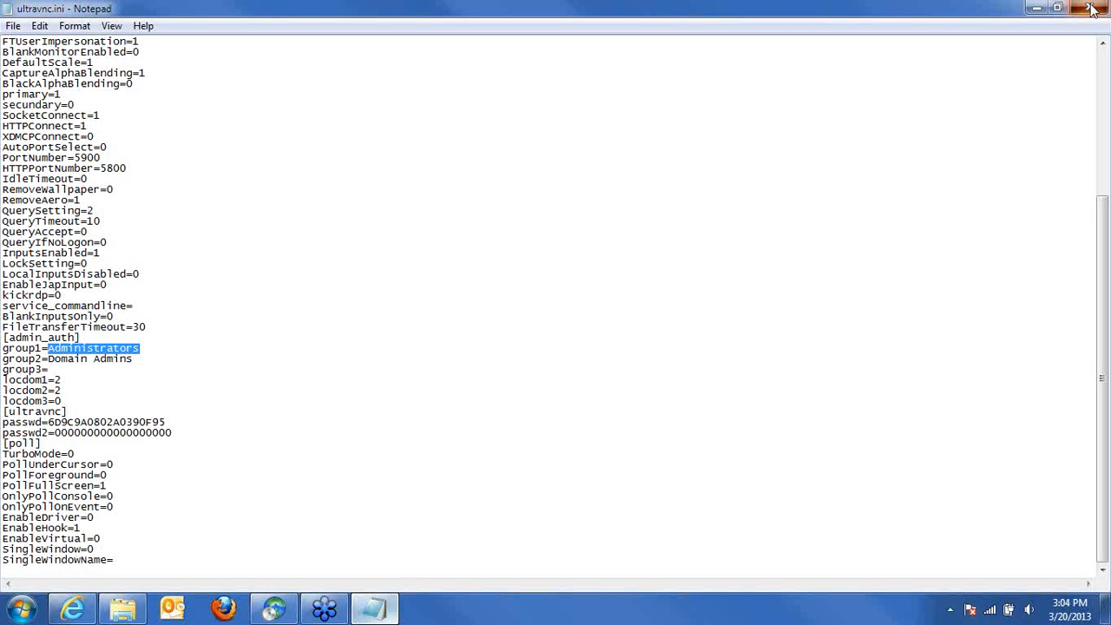
Step: Close ultravnc.ini in Notepad, then dismiss Outlook's Choose Profile prompt, leaving the UltraVNC folder in view
{"action": "left_click", "coordinate": [1090, 8]}
{"action": "left_click", "coordinate": [167, 612]}
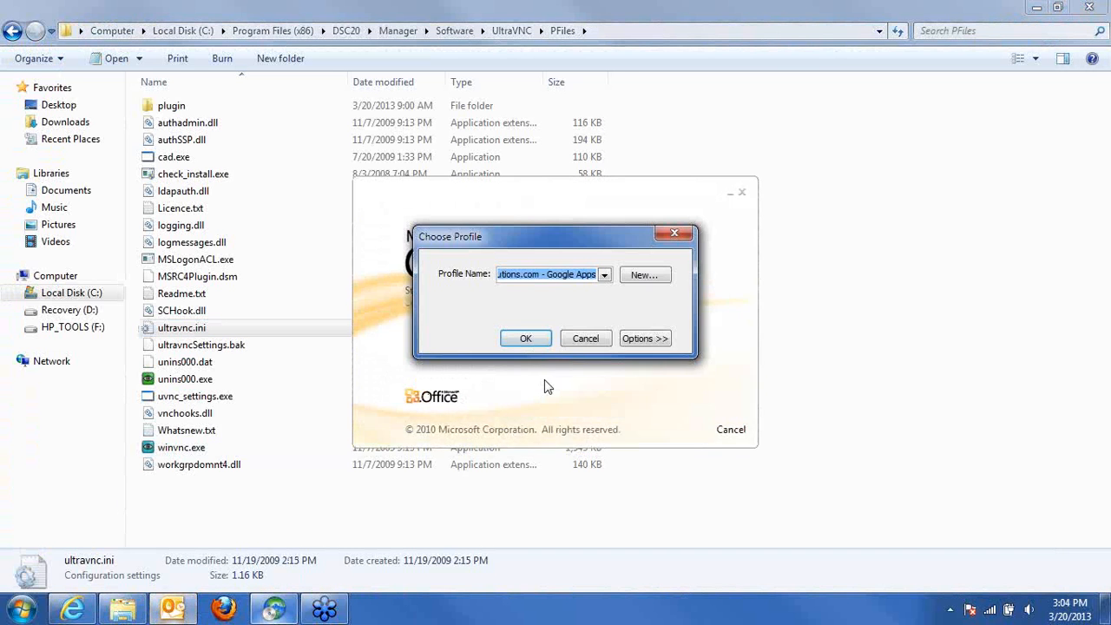
{"action": "left_click", "coordinate": [586, 269]}
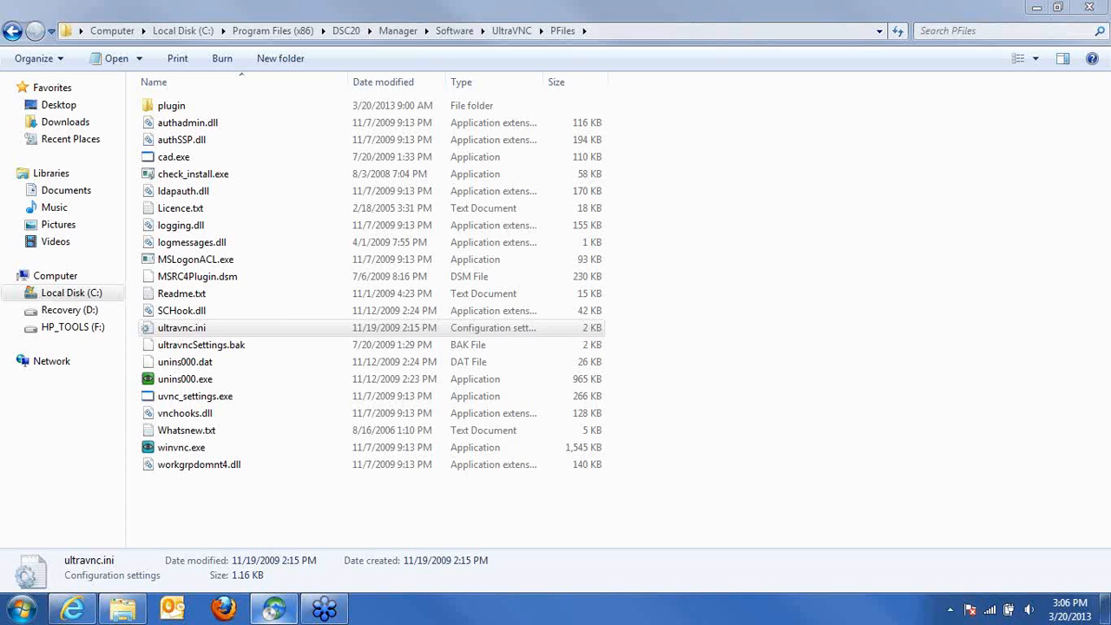
Step: Switch to Support Central's Helpdesk Ticket Explorer listing all tickets
{"action": "left_click", "coordinate": [272, 609]}
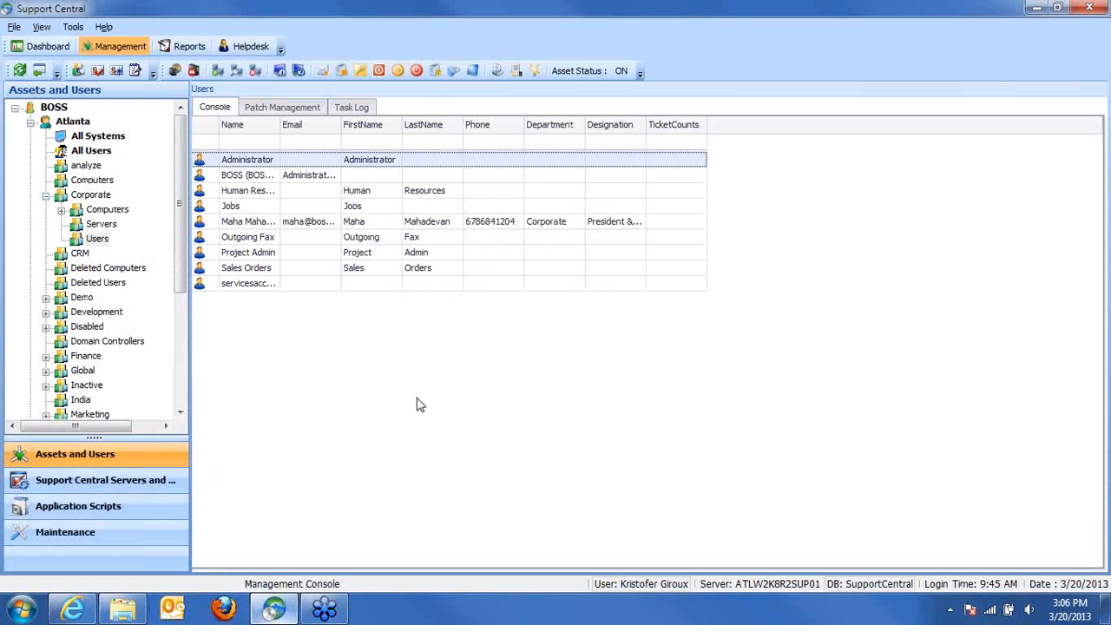
{"action": "left_click", "coordinate": [243, 48]}
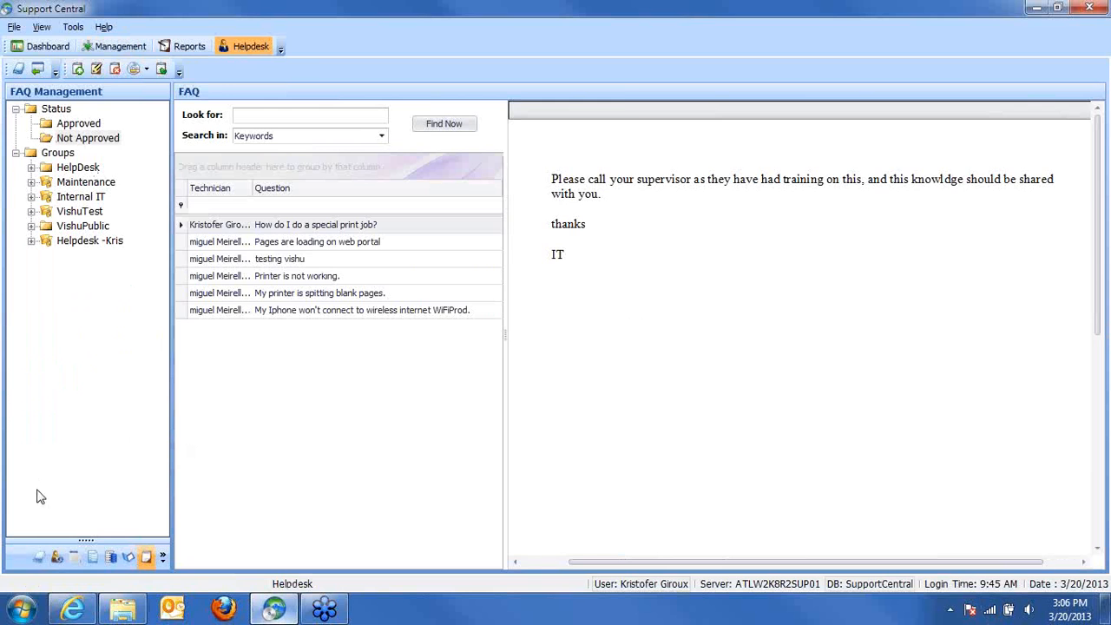
{"action": "left_click", "coordinate": [38, 557]}
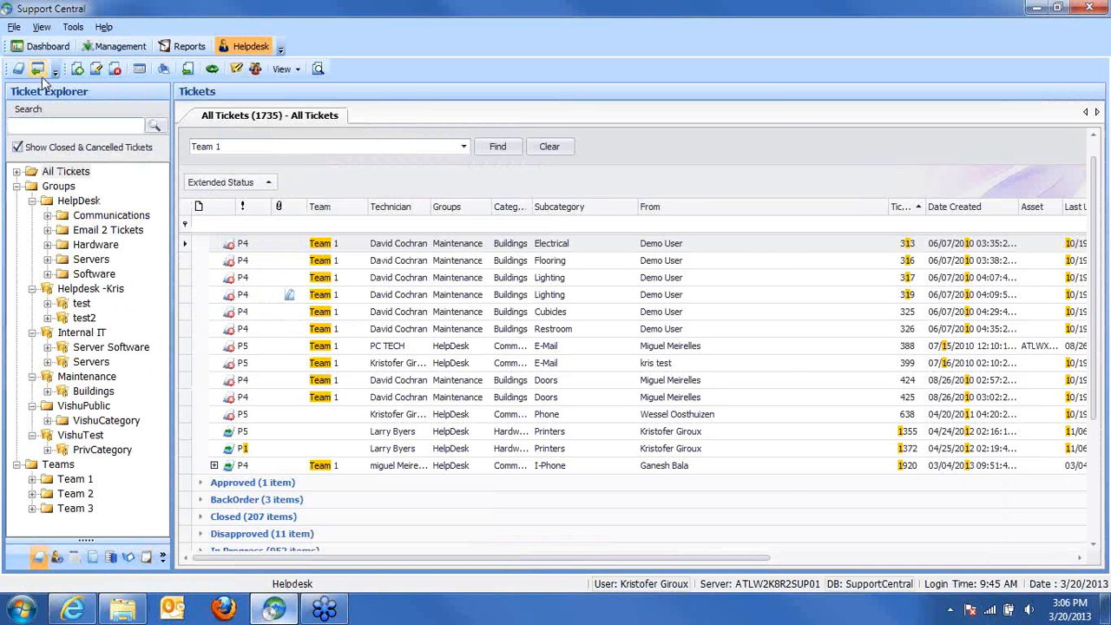
Step: Start a new ticket, search the User field for 'sql', then discard the ticket unsaved
{"action": "left_click", "coordinate": [71, 71]}
{"action": "left_click", "coordinate": [236, 173]}
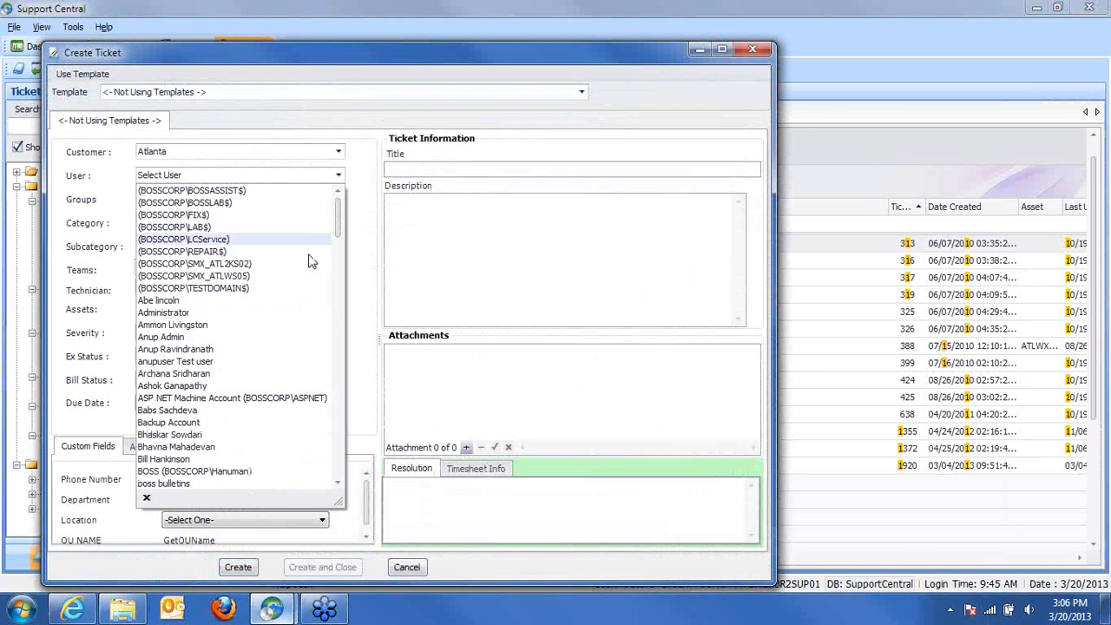
{"action": "left_click", "coordinate": [237, 174]}
{"action": "type", "text": "k"}
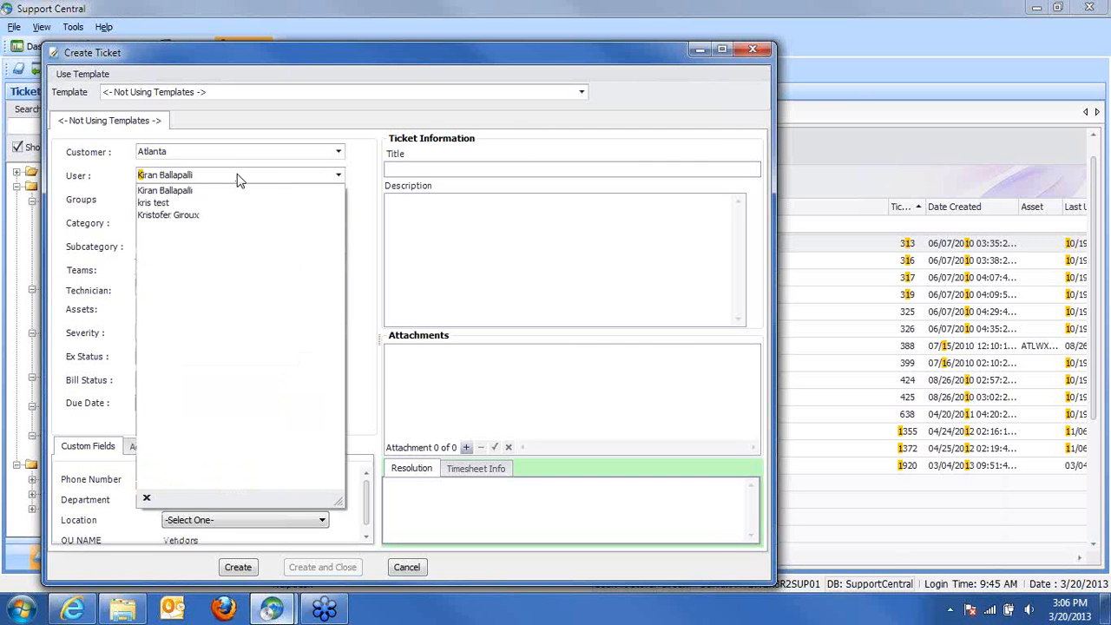
{"action": "key", "text": "BackSpace"}
{"action": "type", "text": "s"}
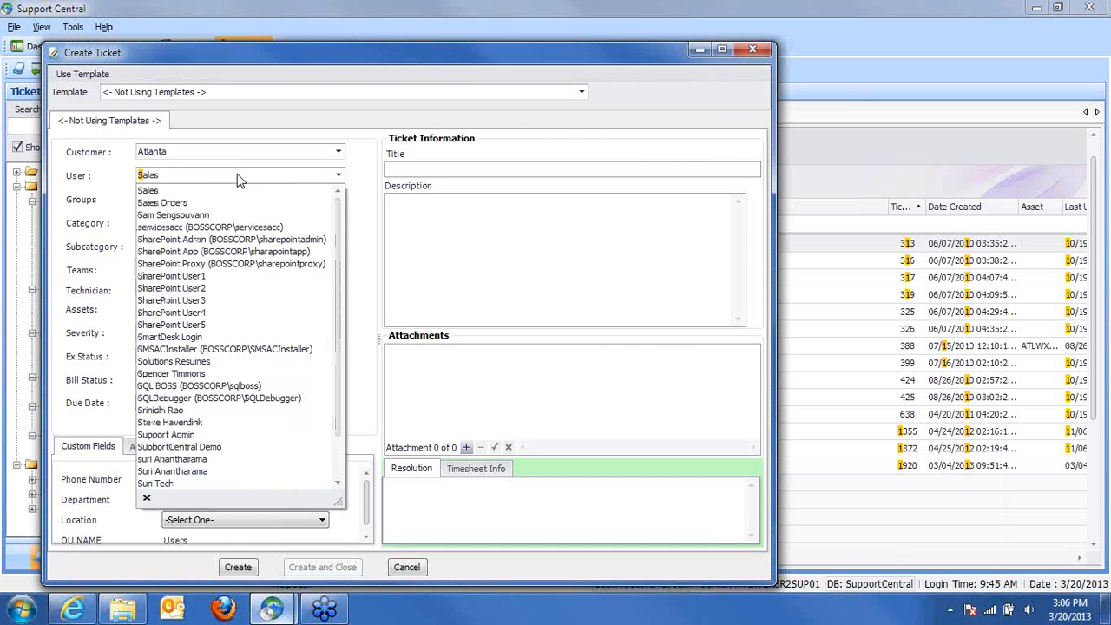
{"action": "key", "text": "BackSpace"}
{"action": "type", "text": "sqlboss)"}
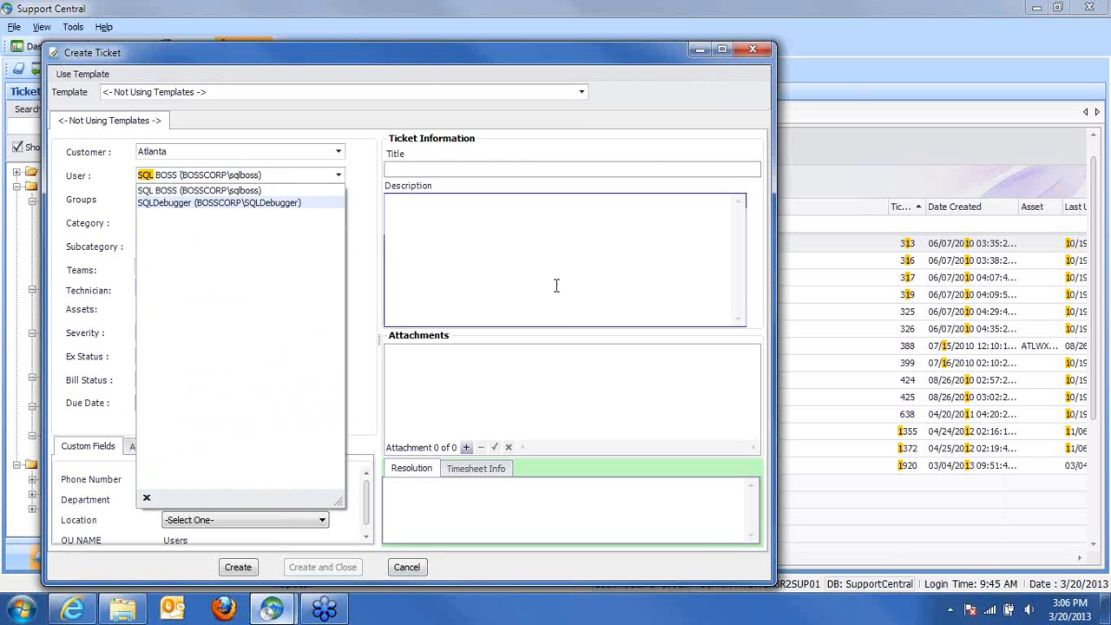
{"action": "left_click", "coordinate": [751, 50]}
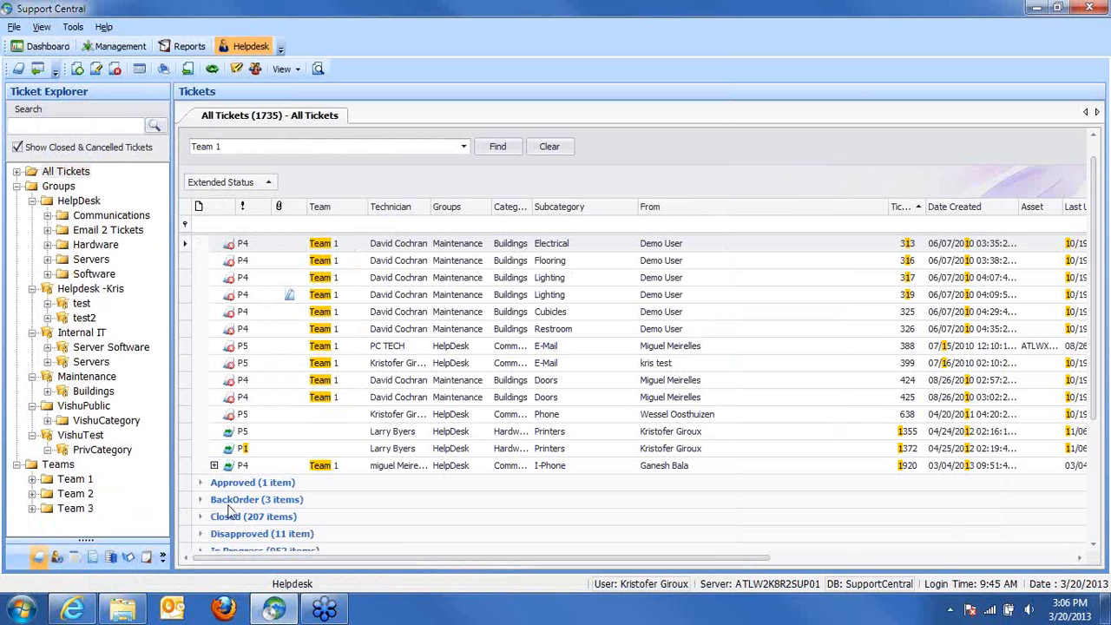
{"action": "left_click", "coordinate": [116, 46]}
{"action": "left_click", "coordinate": [61, 124]}
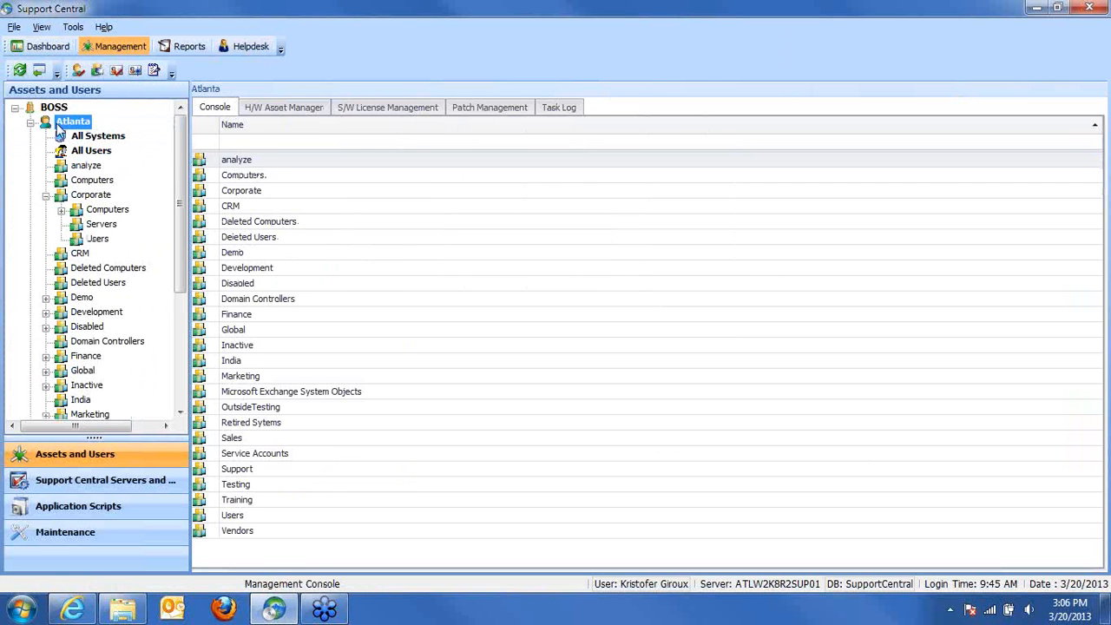
{"action": "left_click", "coordinate": [30, 123]}
{"action": "left_click", "coordinate": [80, 136]}
{"action": "left_click", "coordinate": [75, 151]}
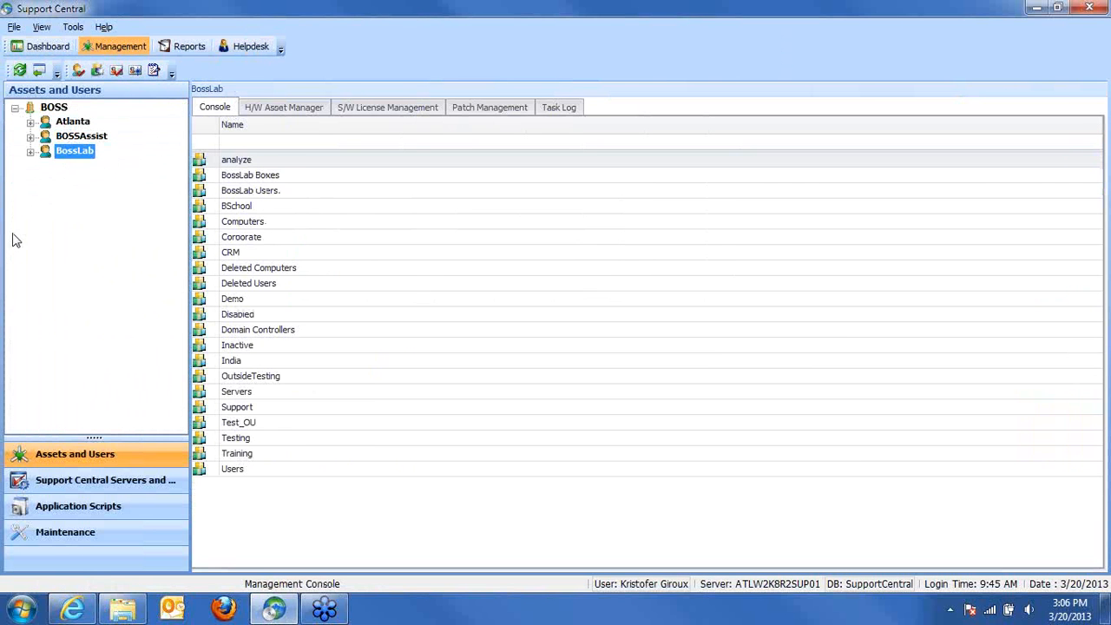
{"action": "left_click", "coordinate": [63, 123]}
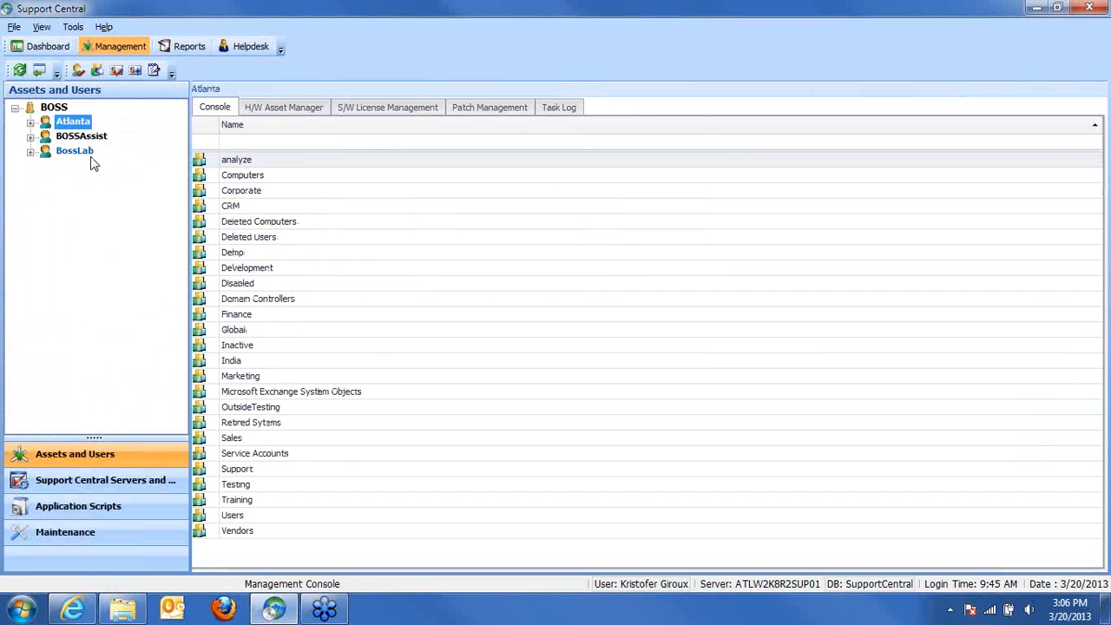
{"action": "left_click", "coordinate": [250, 49]}
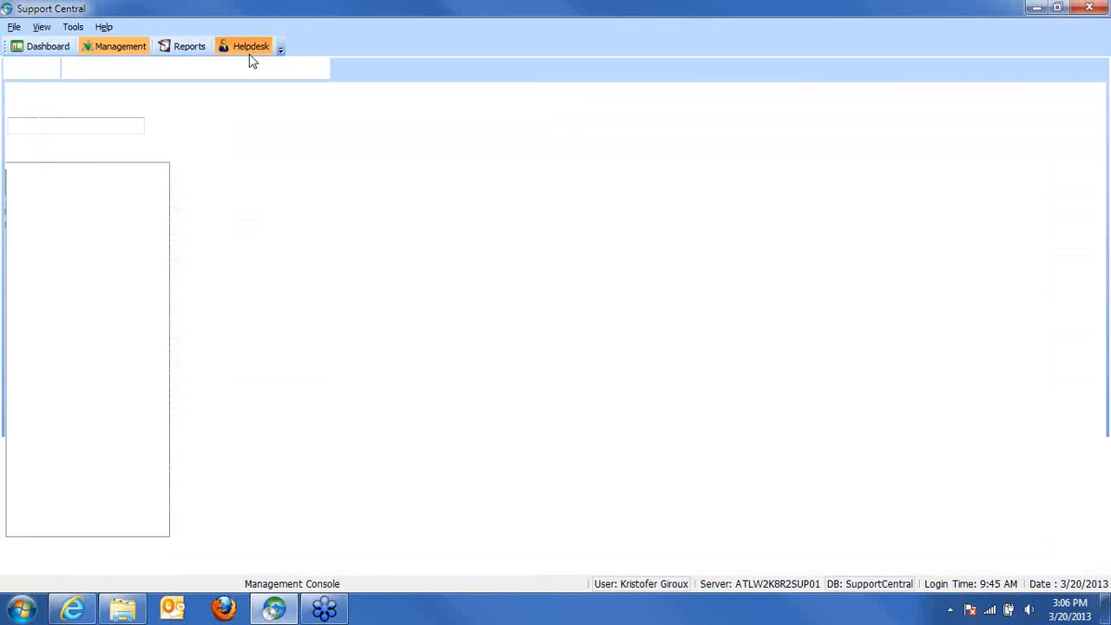
{"action": "left_click", "coordinate": [77, 69]}
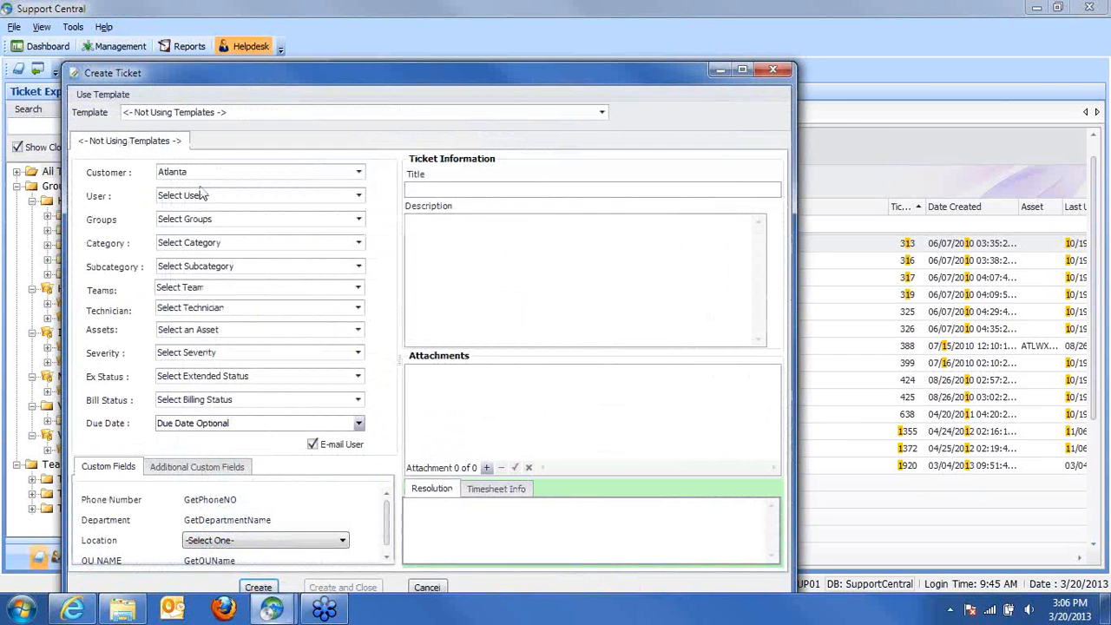
{"action": "left_click", "coordinate": [230, 176]}
{"action": "left_click", "coordinate": [185, 187]}
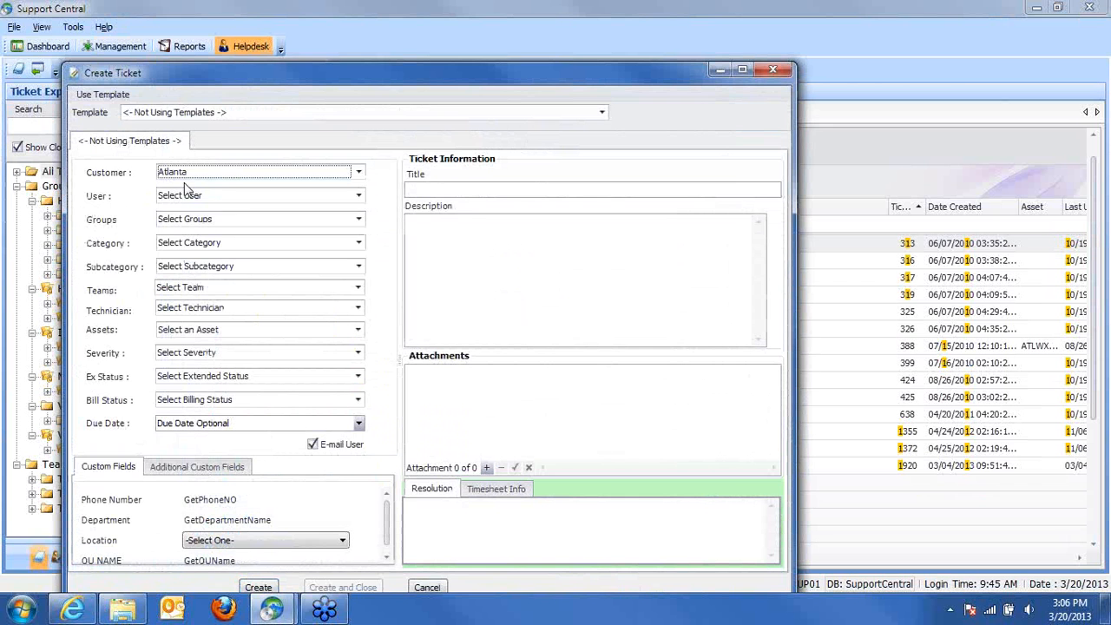
{"action": "left_click", "coordinate": [773, 70]}
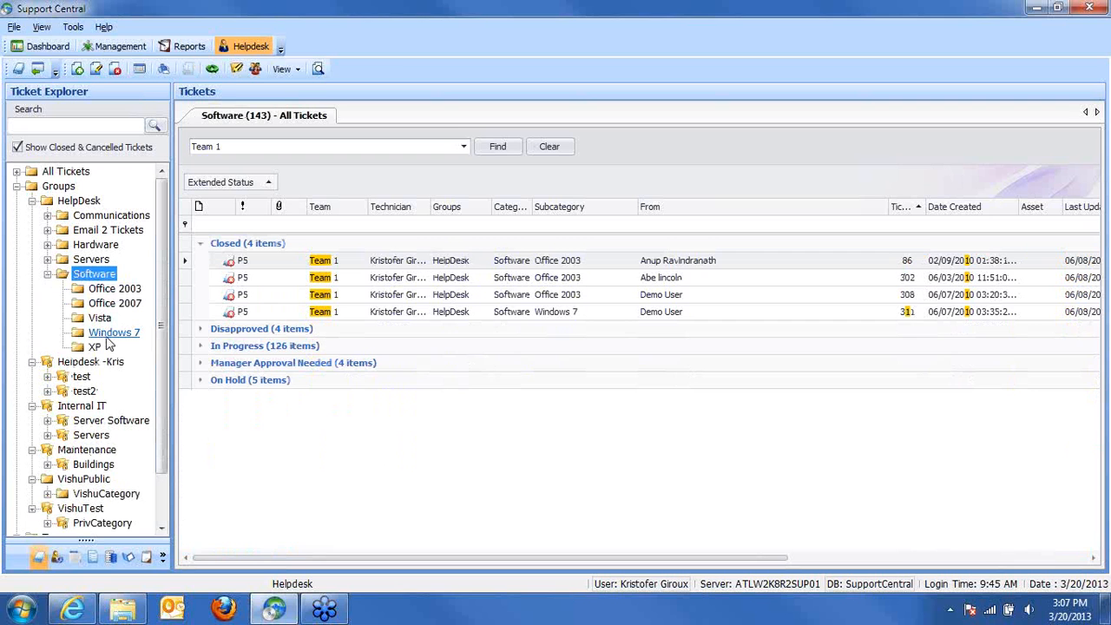
Step: Show only the Office 2003 tickets, then all 143 tickets in the Software category
{"action": "left_click", "coordinate": [113, 290]}
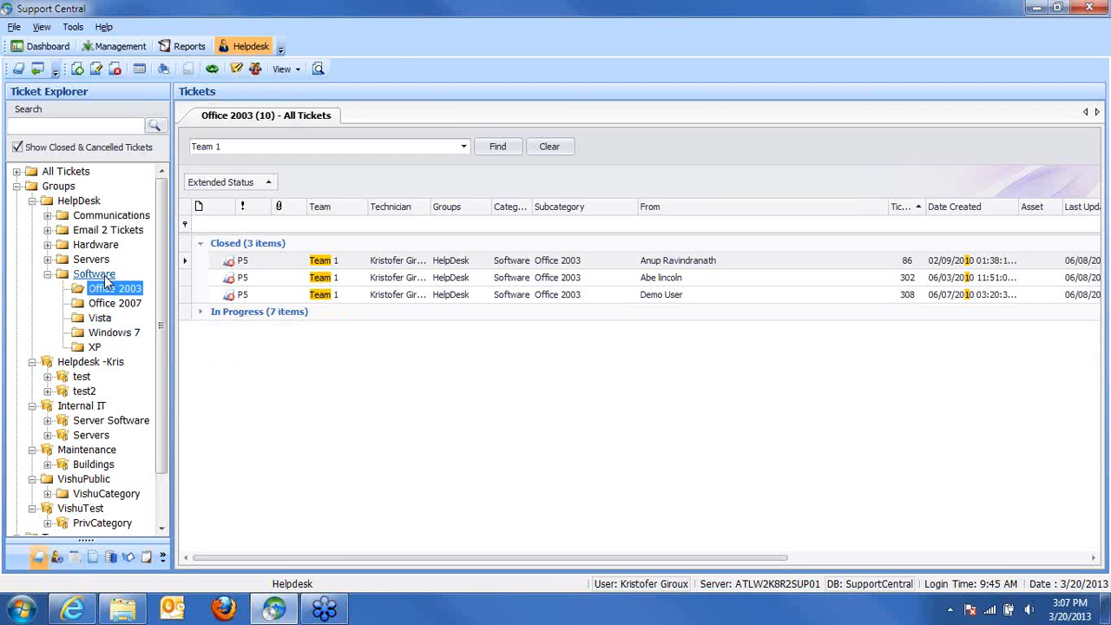
{"action": "left_click", "coordinate": [98, 274]}
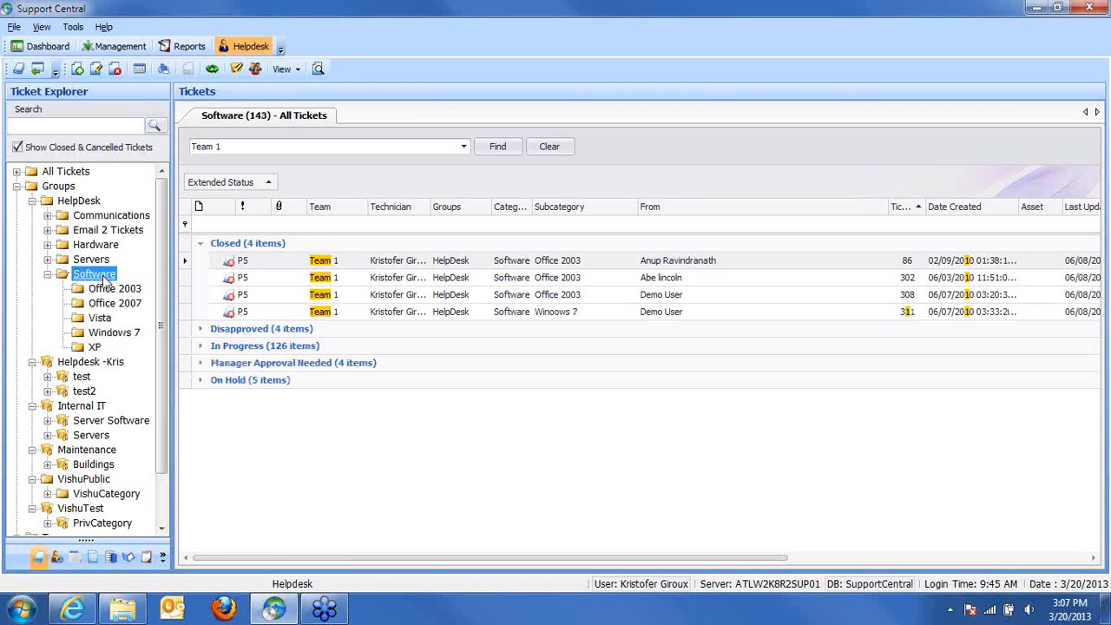